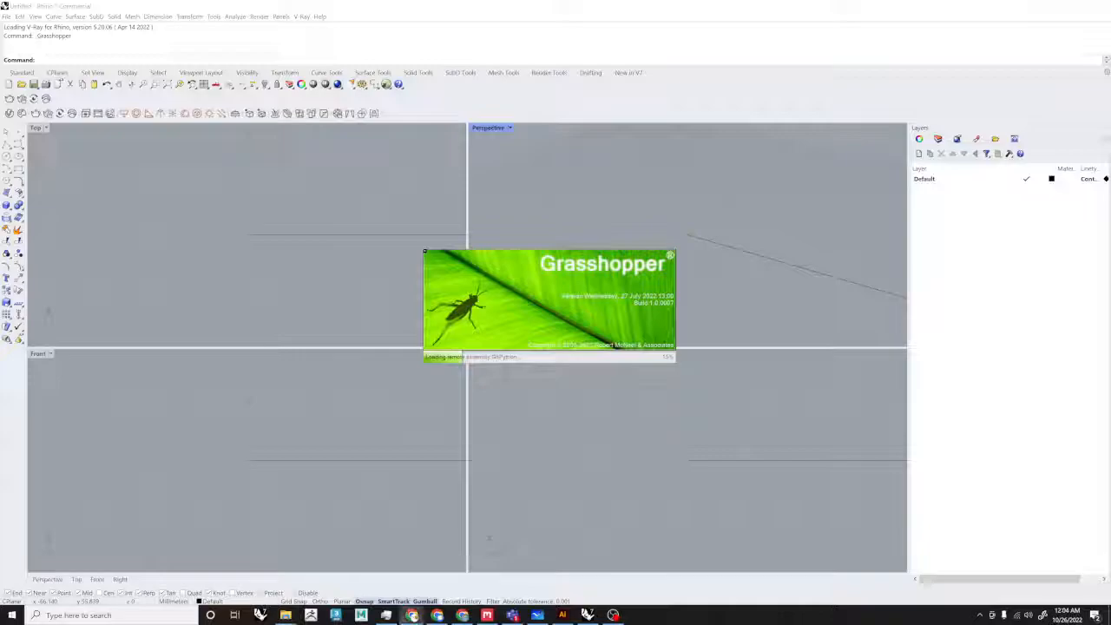
Step: Switch to the browser and examine the Delas Frères Winery wall photos in the parametric.architecture post
click(412, 614)
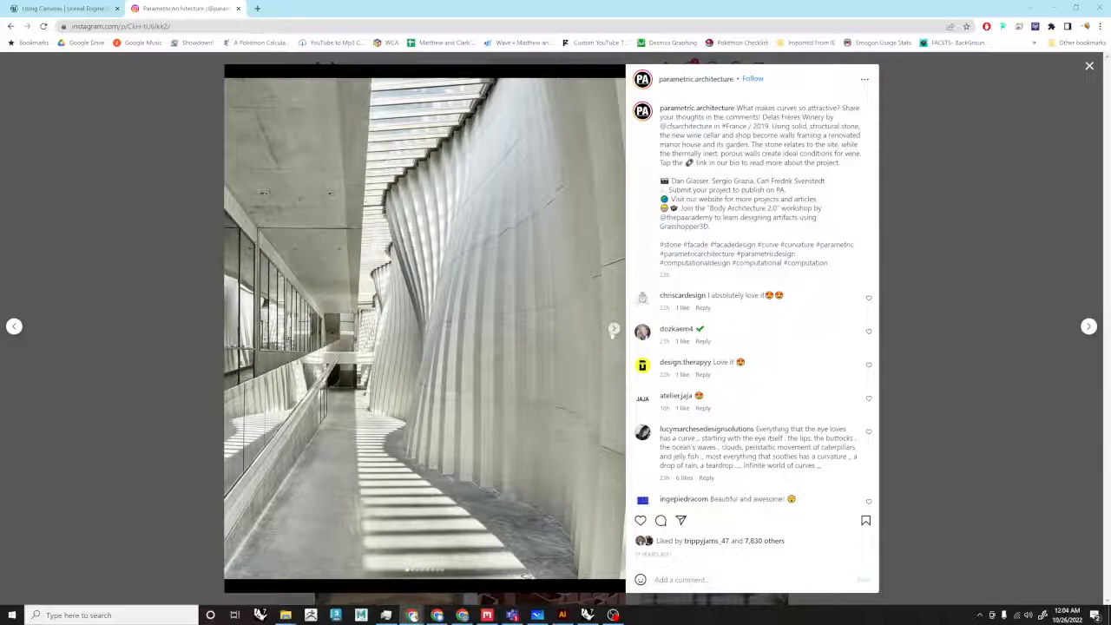
click(612, 329)
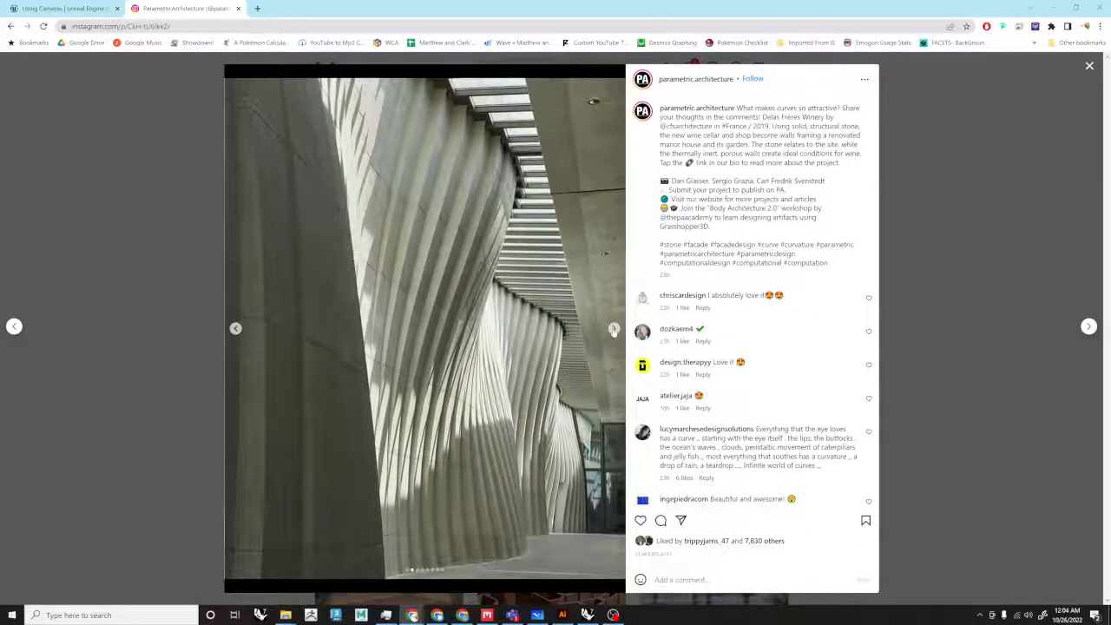
click(612, 330)
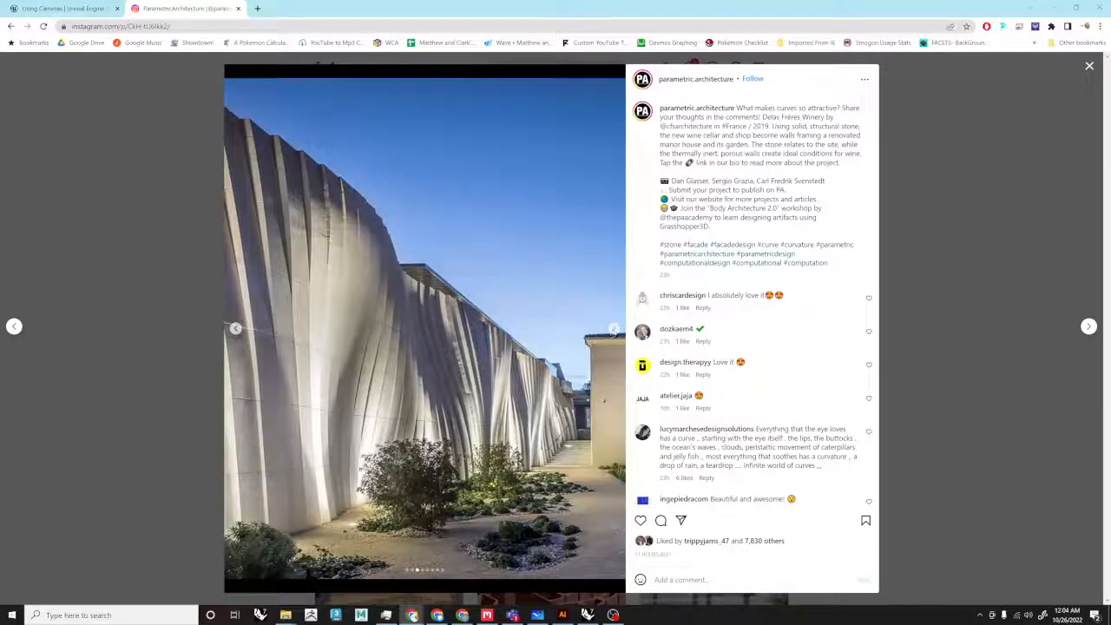
click(241, 330)
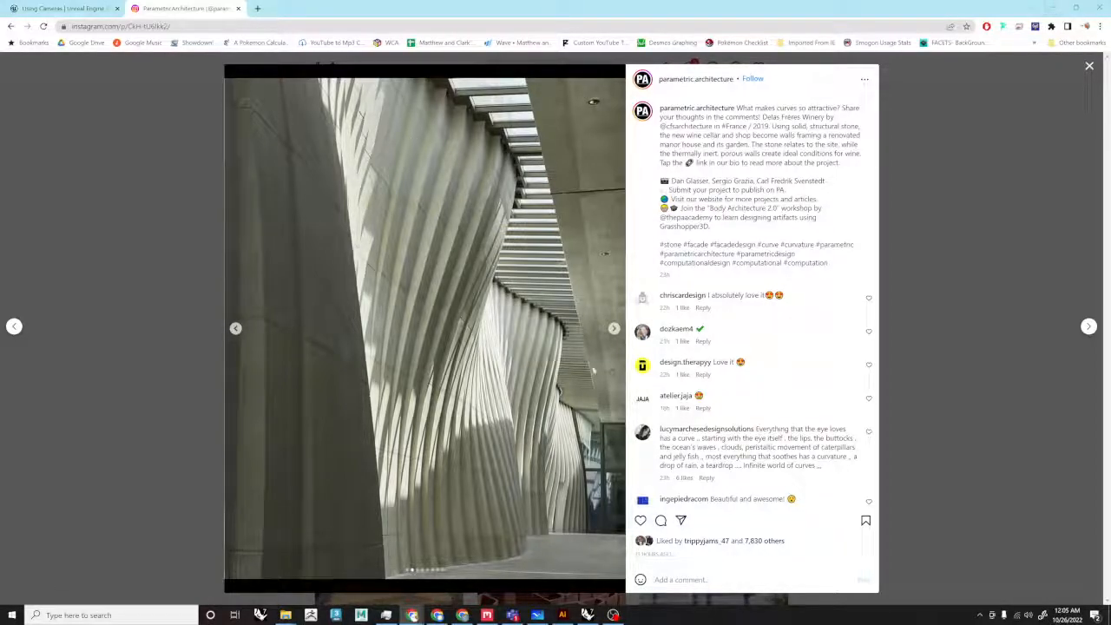
click(613, 330)
click(613, 329)
click(613, 330)
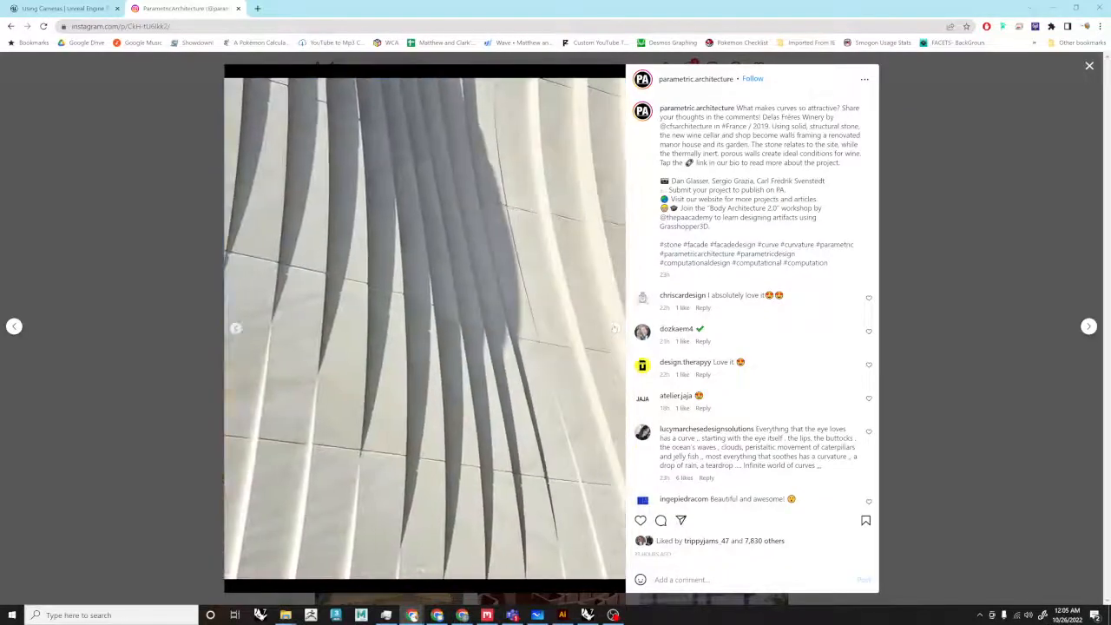
click(614, 329)
click(613, 328)
click(614, 328)
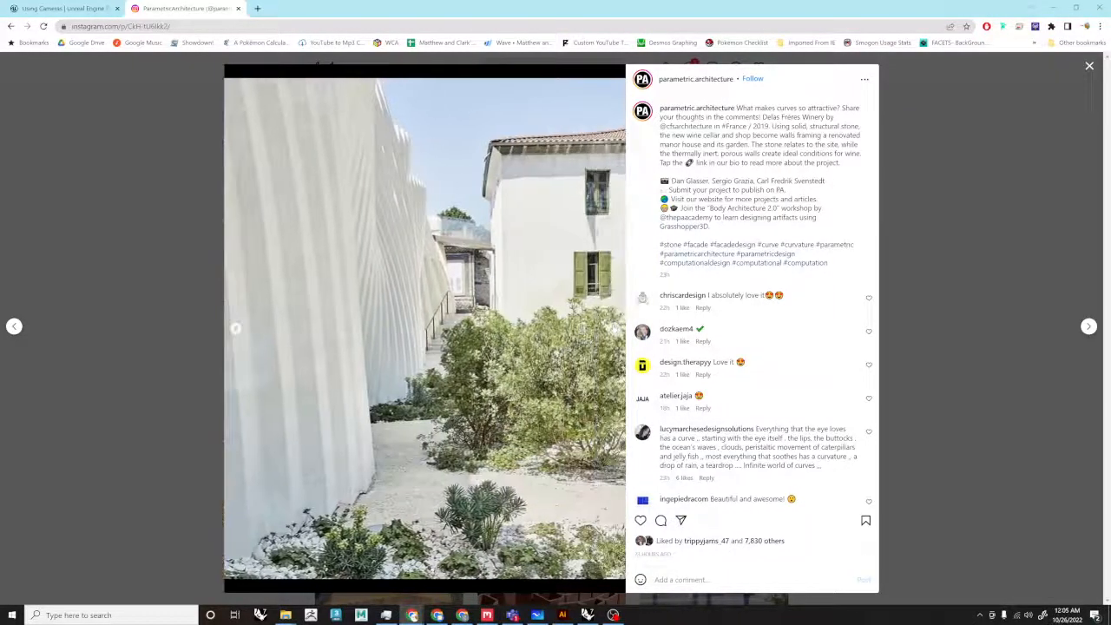
click(613, 328)
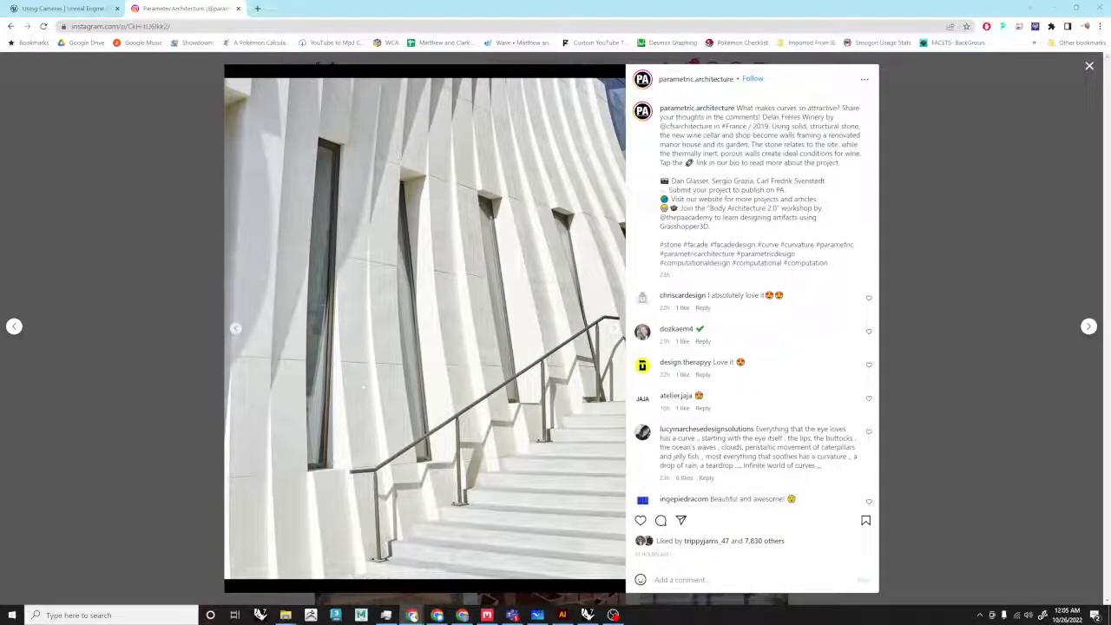
click(614, 328)
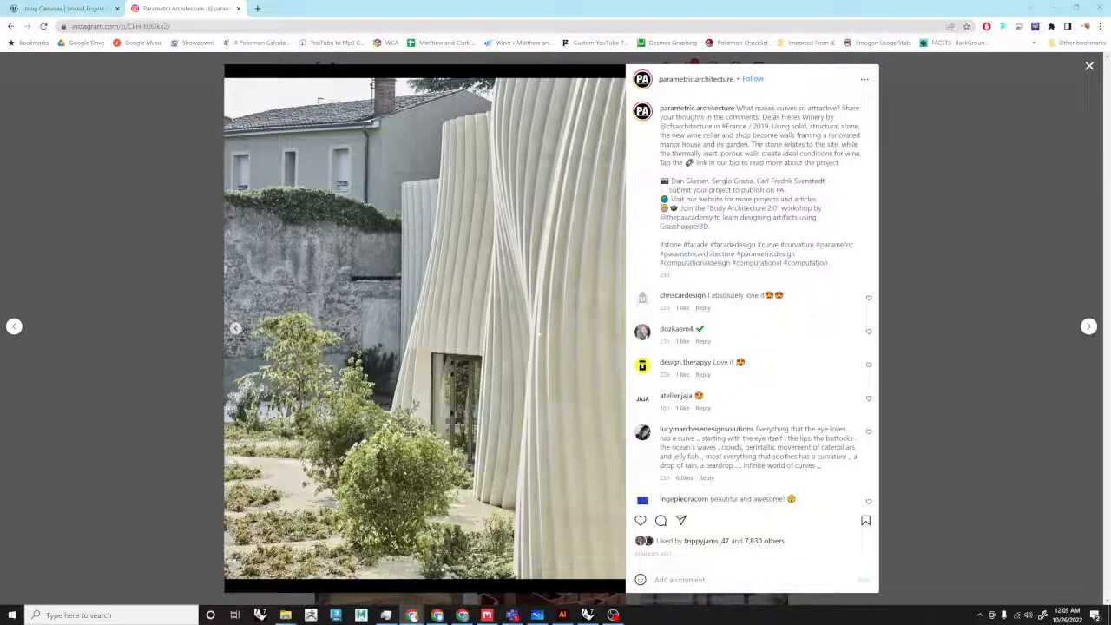
Step: Go back through the winery photos to the first image, examining how the curved ribs run along the wall
click(235, 327)
click(235, 327)
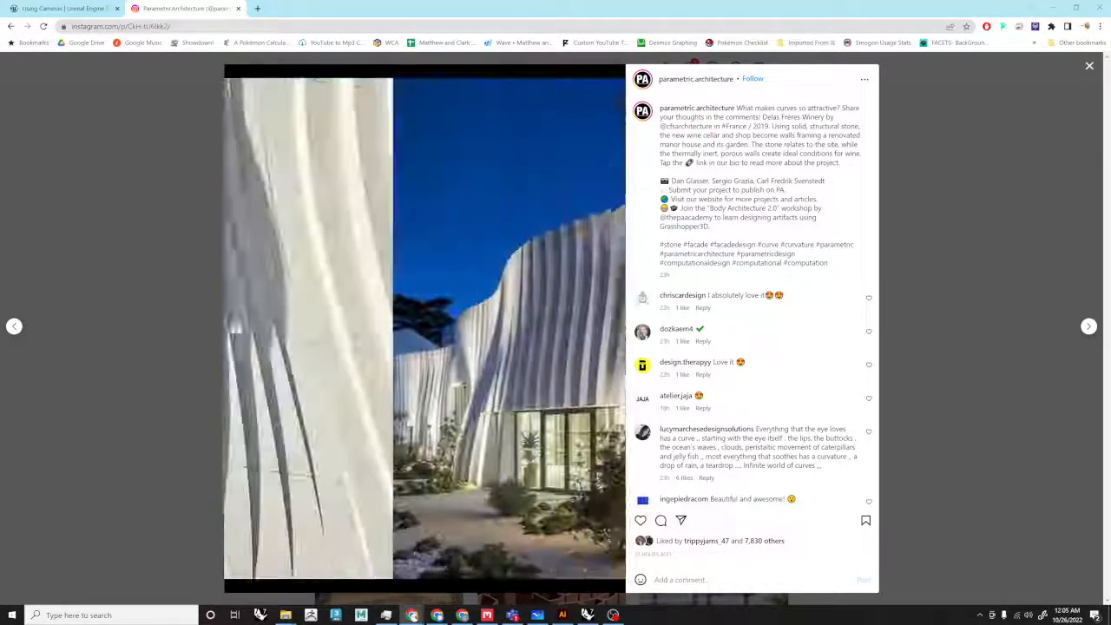
click(235, 327)
click(235, 327)
drag(766, 117, 855, 154)
click(786, 123)
click(848, 146)
drag(802, 126, 839, 126)
click(830, 128)
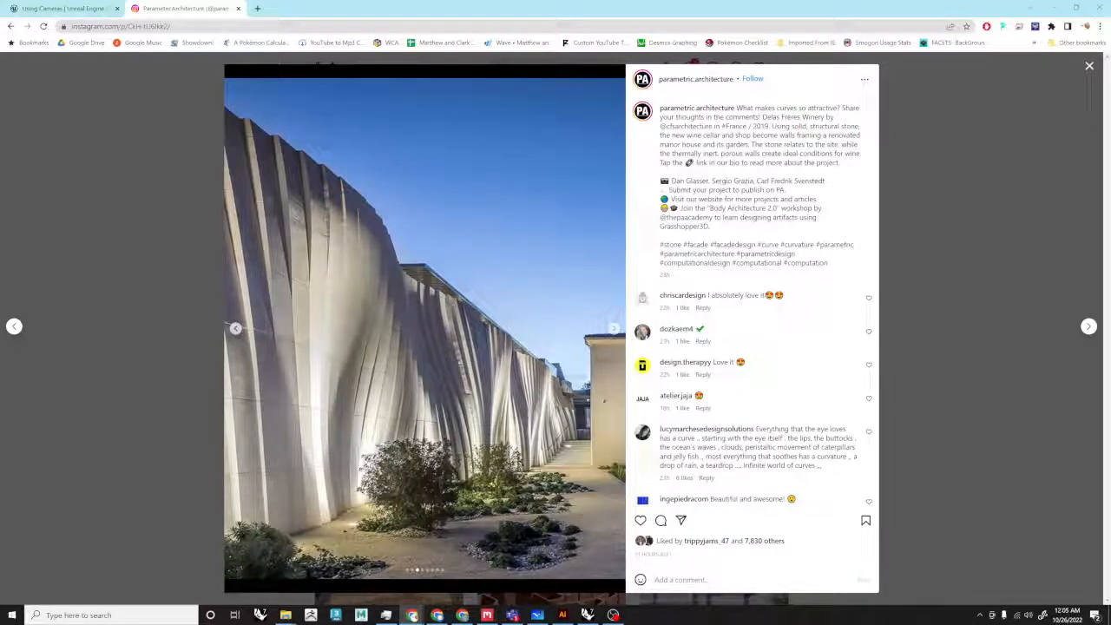
click(235, 328)
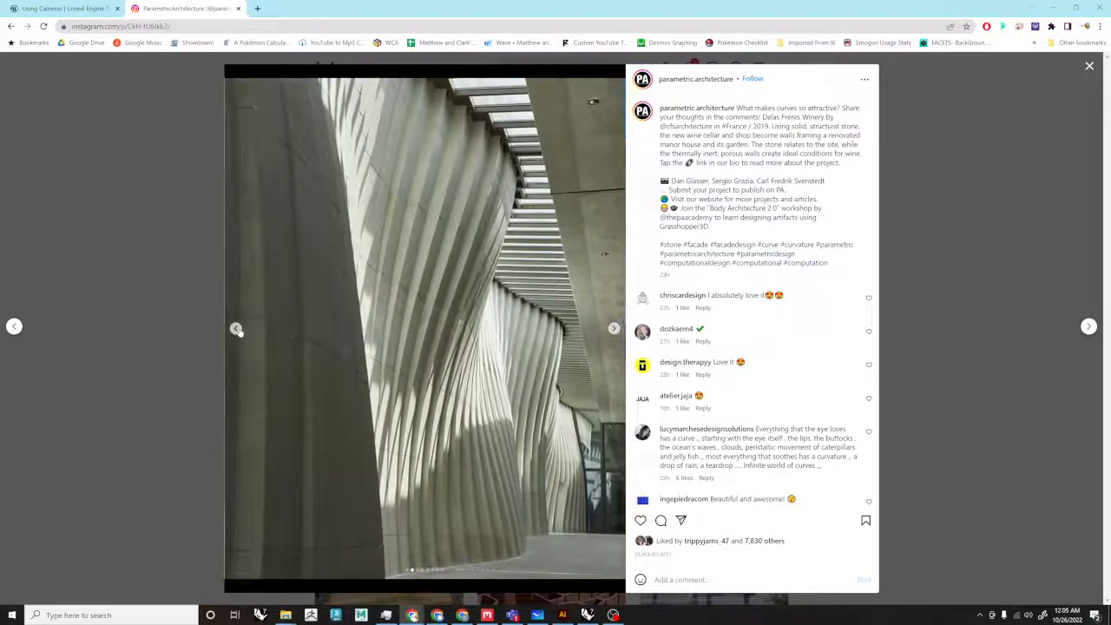
click(235, 328)
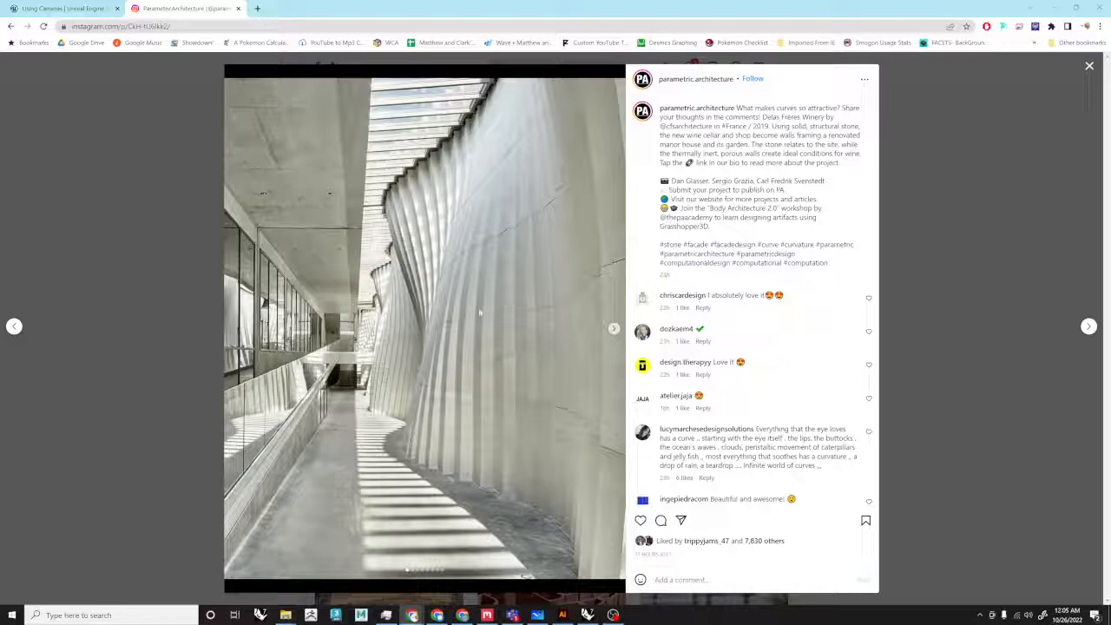
Step: Return to Rhino, dismiss Grasshopper's tutorial browser and fit the Grasshopper window to the right half of the screen
drag(896, 12, 0, 291)
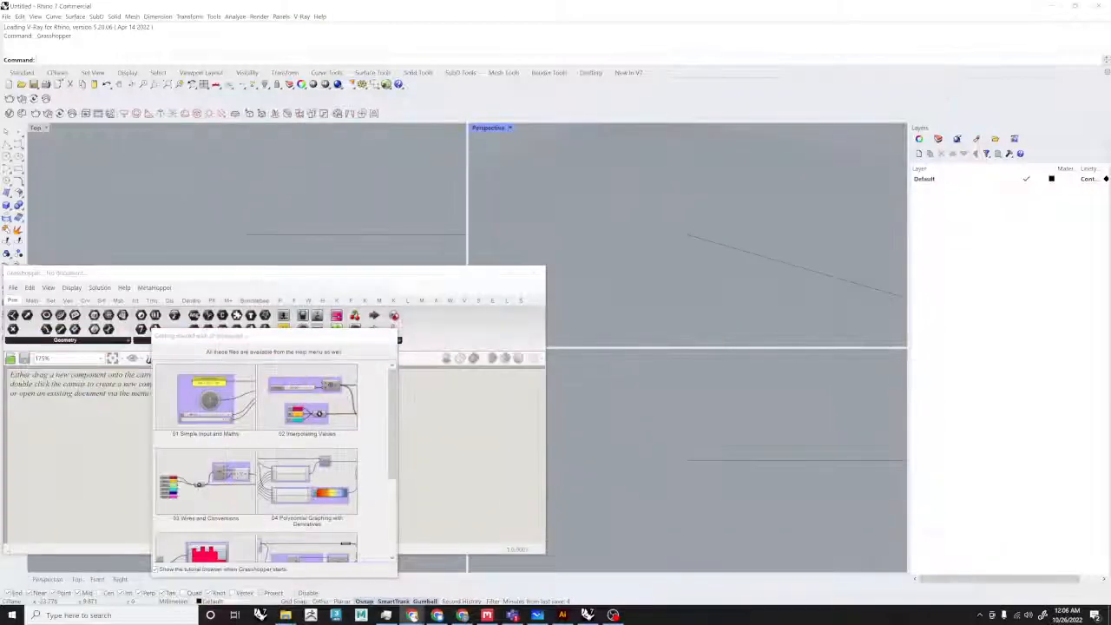
click(389, 337)
drag(451, 280, 757, 231)
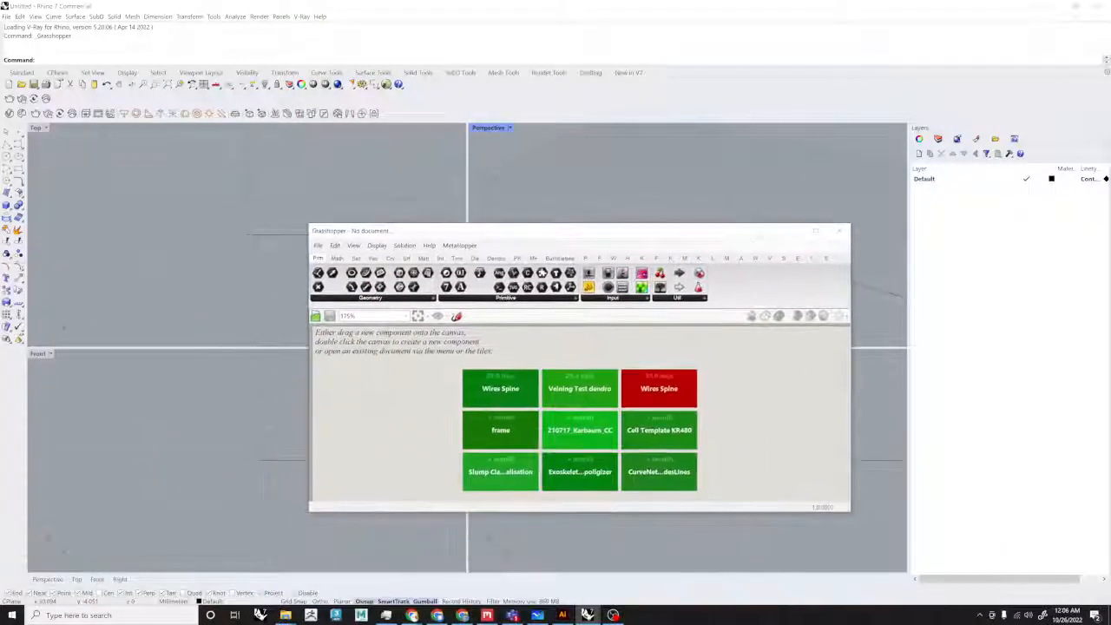
key(super+Right)
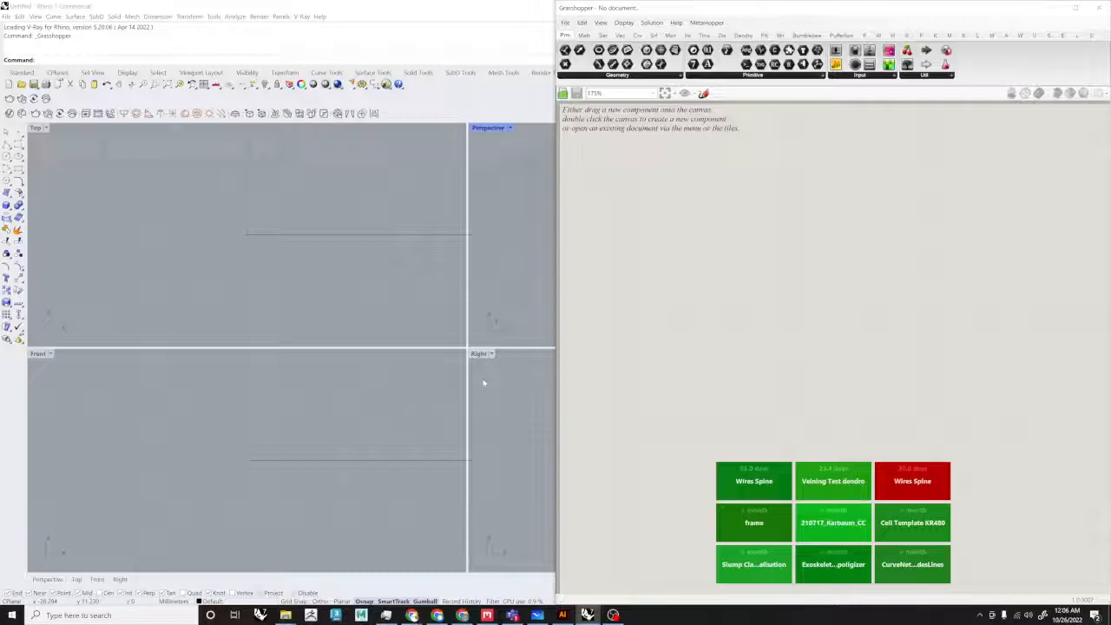
Step: Maximize the Perspective viewport and fit the Rhino window to the left half of the screen
double_click(491, 130)
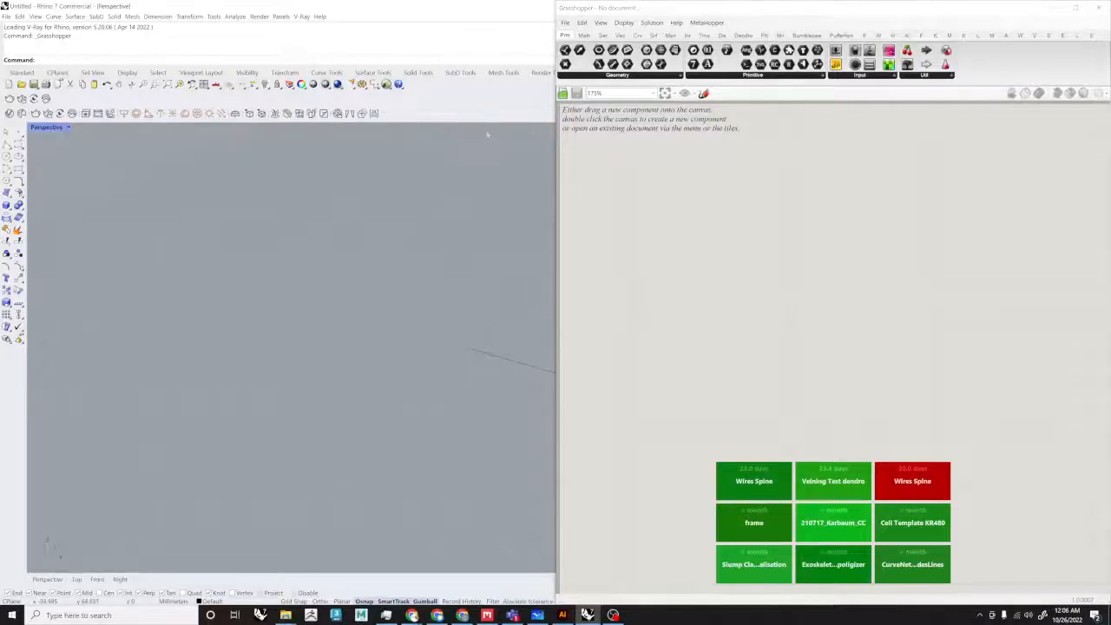
right_drag(283, 297, 403, 283)
key(super+Left)
right_drag(173, 299, 268, 327)
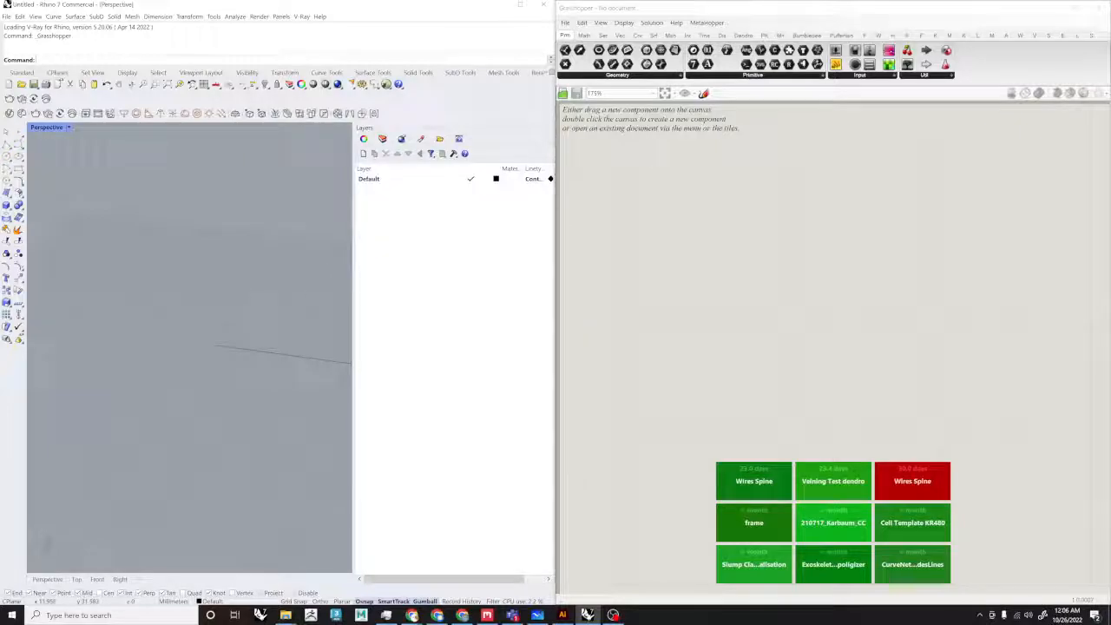
Step: Add a Construct Point component to the empty Grasshopper canvas
double_click(783, 206)
key(Escape)
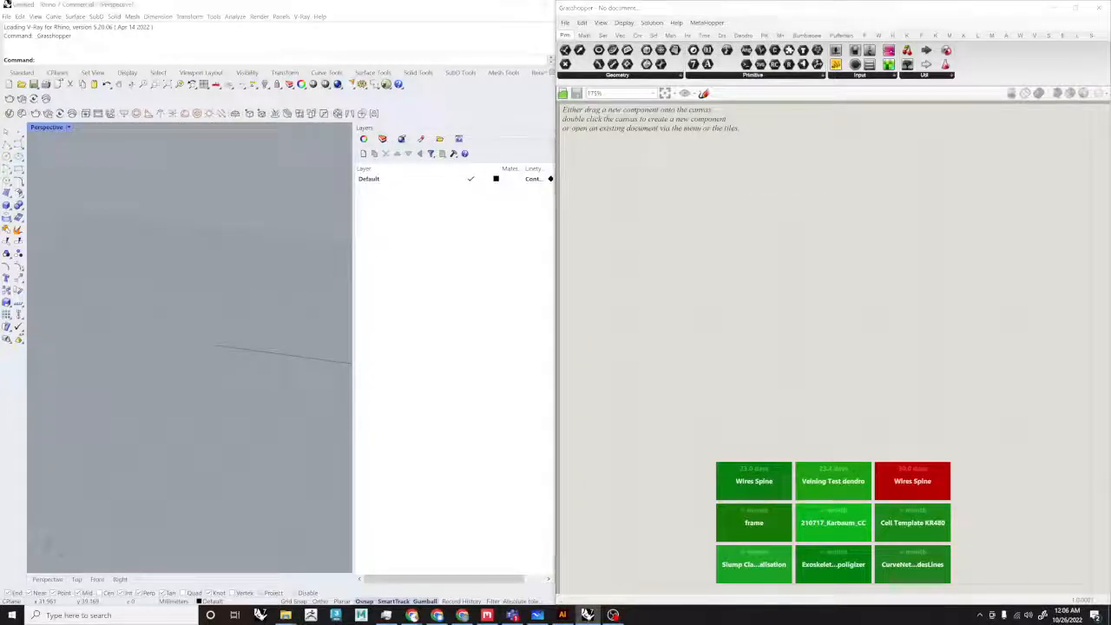
double_click(627, 248)
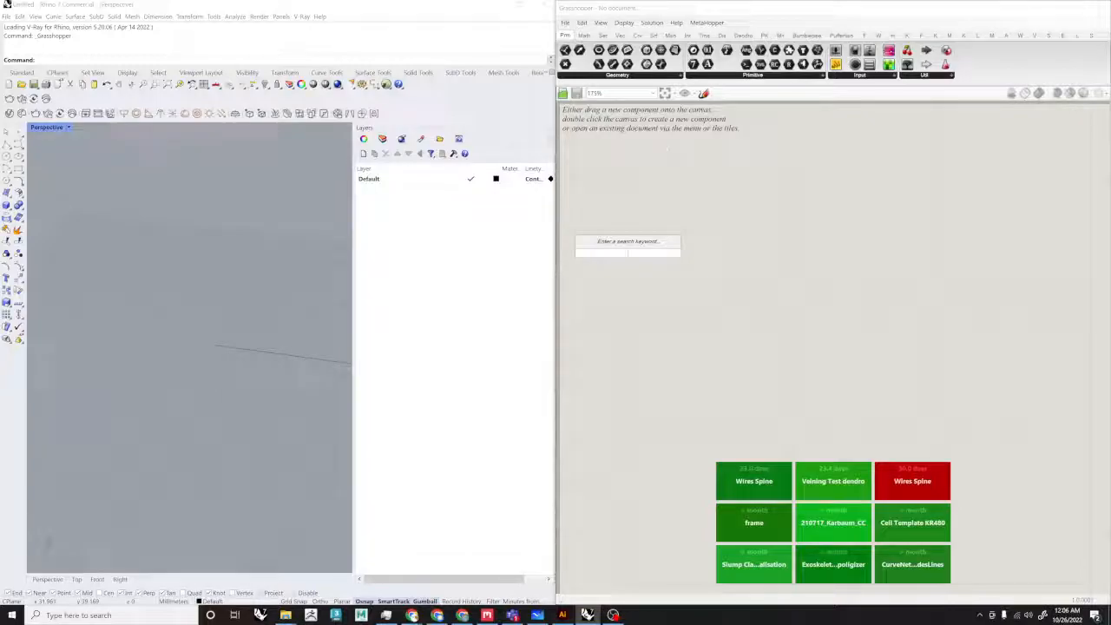
text(contrst)
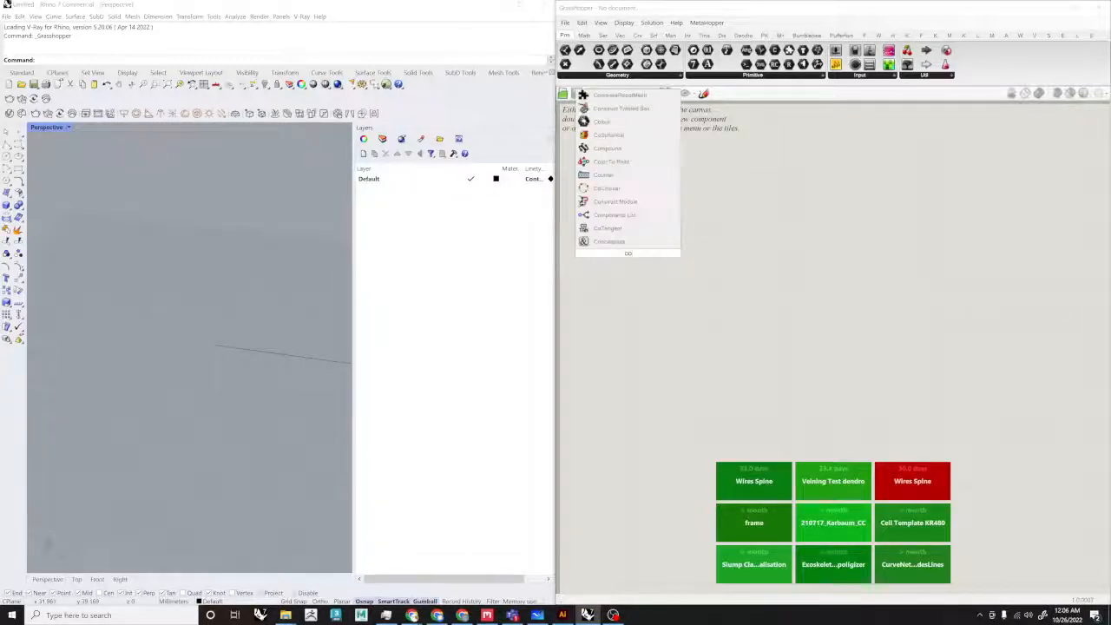
key(BackSpace)
key(BackSpace)
text(uct d)
key(BackSpace)
text(point)
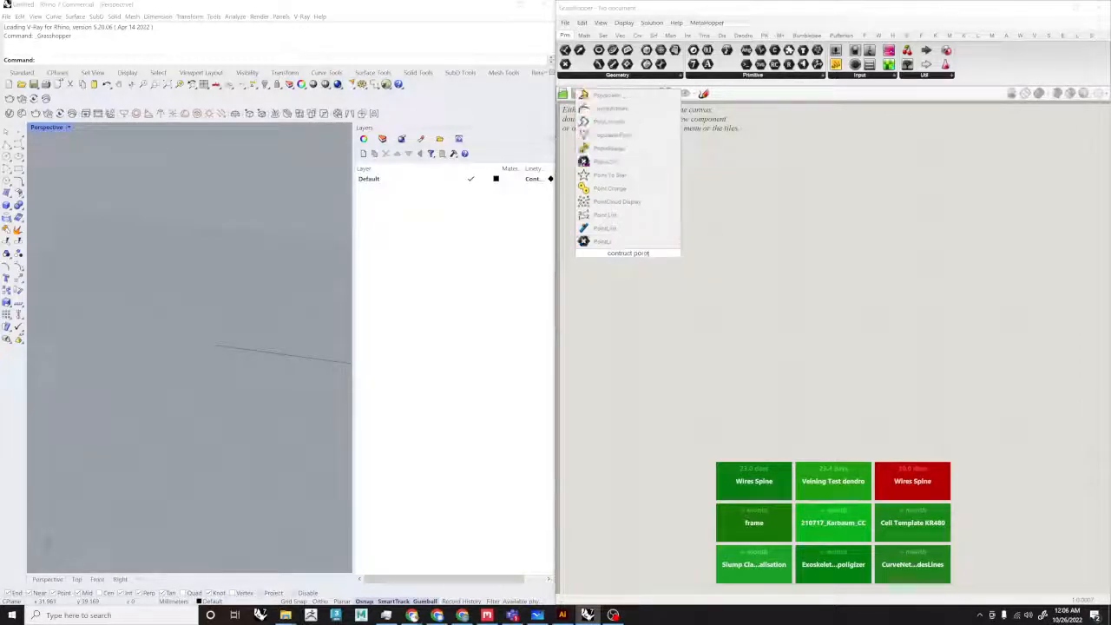
key(BackSpace)
key(BackSpace)
key(BackSpace)
key(BackSpace)
key(BackSpace)
key(BackSpace)
key(BackSpace)
key(BackSpace)
key(BackSpace)
key(BackSpace)
text(struct poi)
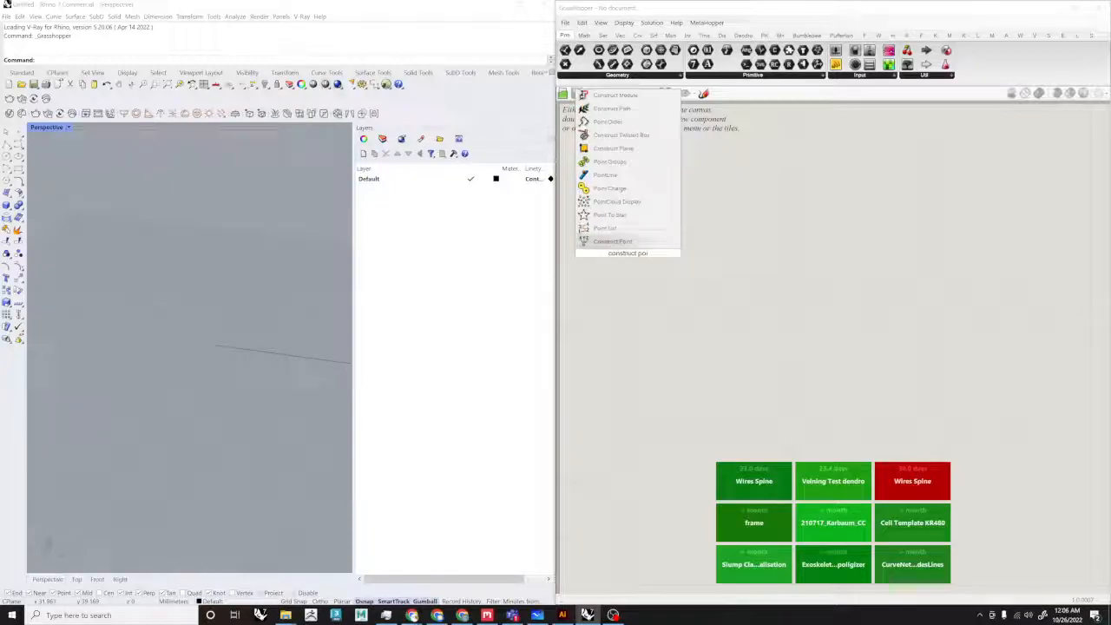
key(Return)
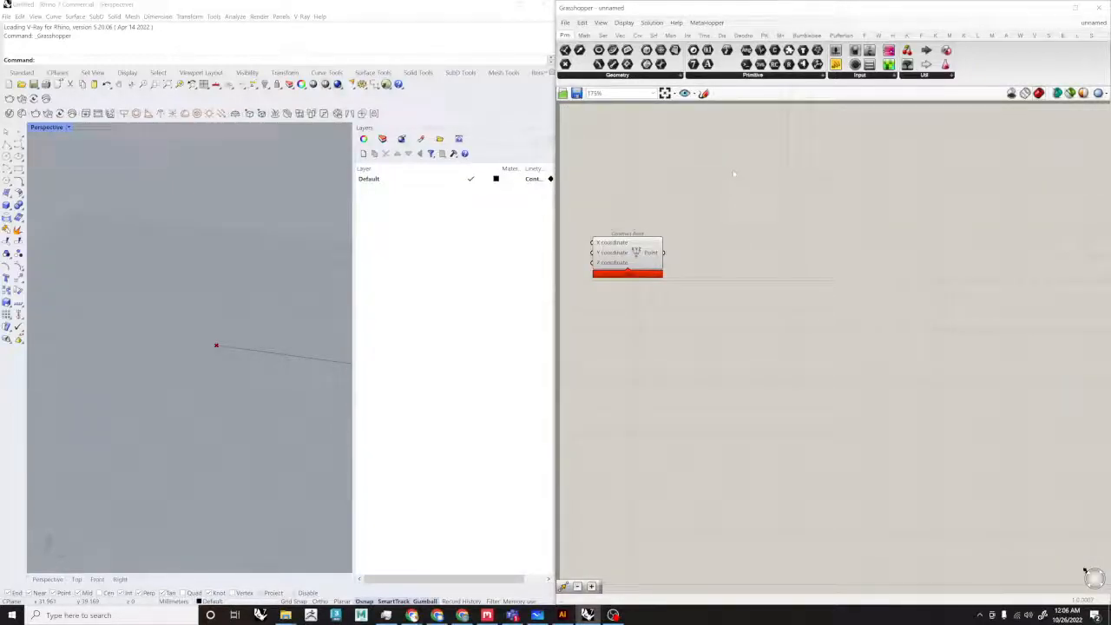
Step: Switch Rhino from the Perspective viewport to a maximized Top viewport
right_drag(654, 269, 709, 235)
right_drag(302, 276, 296, 288)
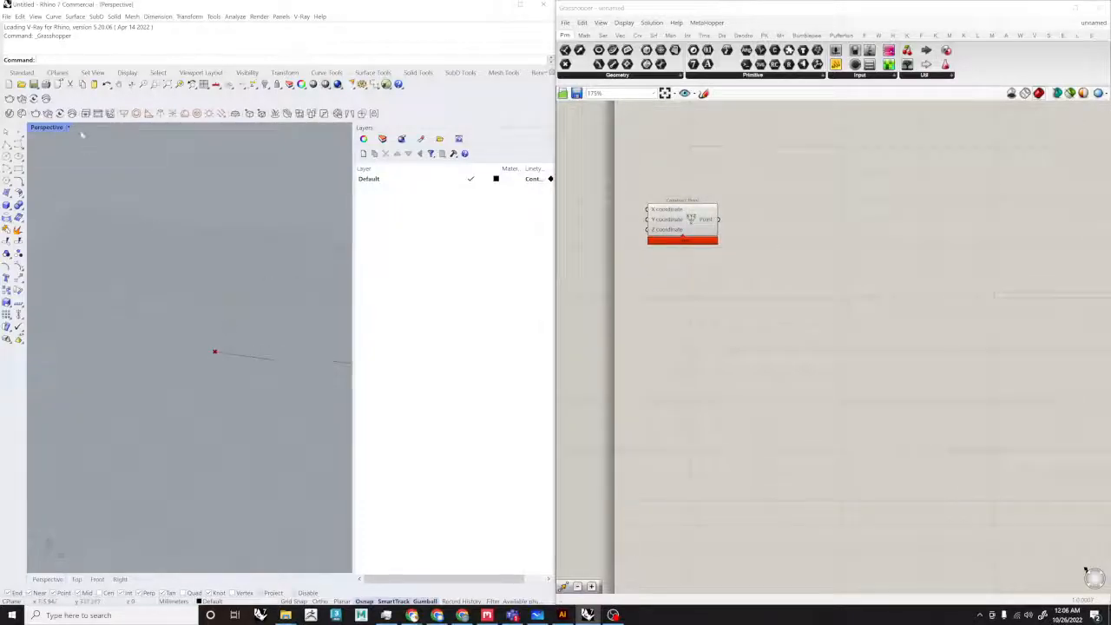
double_click(55, 129)
double_click(39, 128)
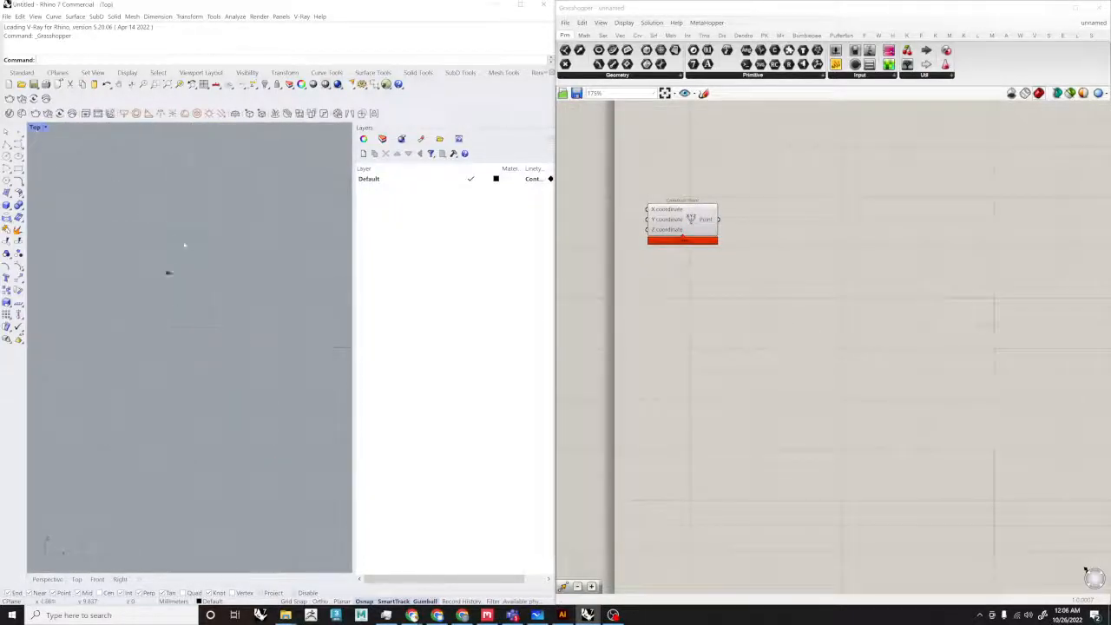
right_drag(180, 309, 159, 317)
Step: Move the Construct Point component to the right on the canvas to make room for its inputs
double_click(851, 251)
drag(690, 222, 893, 248)
double_click(823, 325)
scroll(885, 266, up, 2)
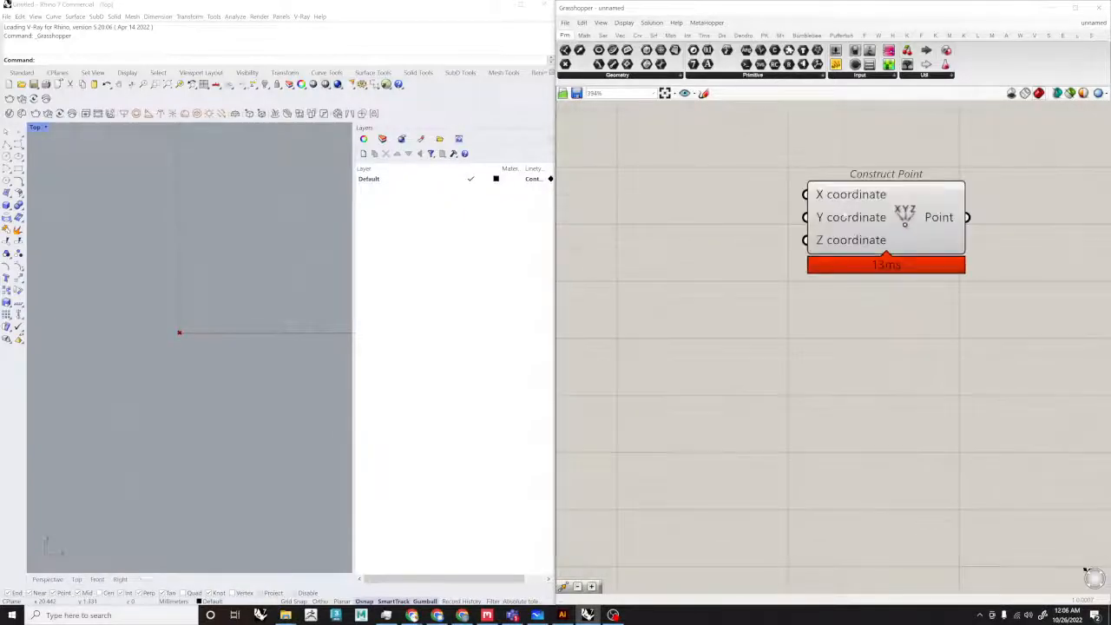
click(184, 334)
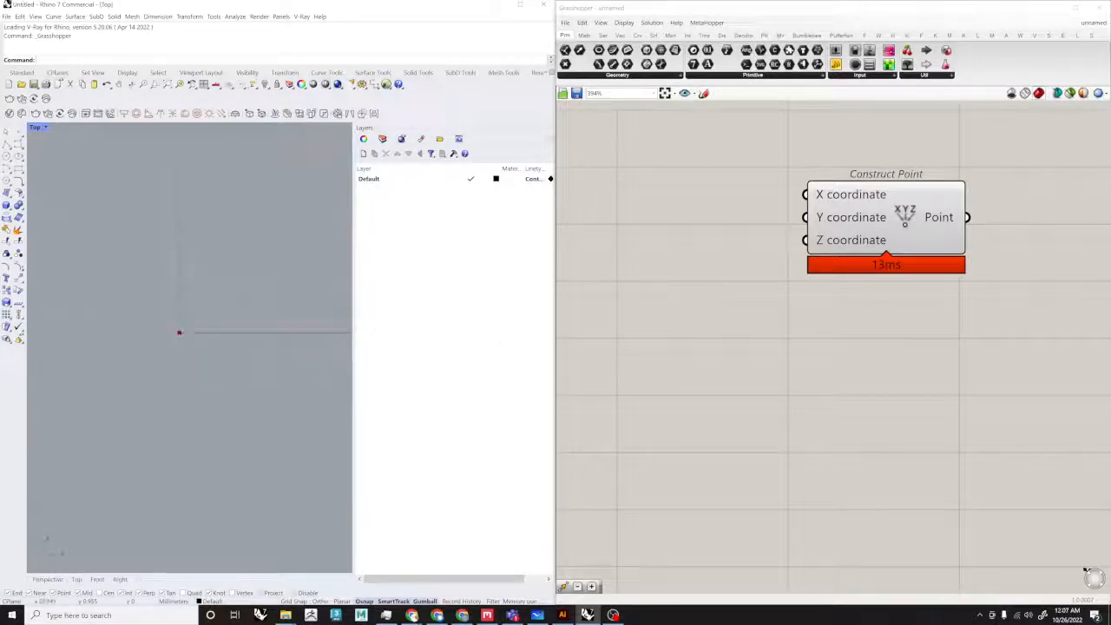
Step: Add a Series component, connect its output to Construct Point's X coordinate, and space the two components apart
double_click(691, 293)
text(series)
key(Return)
scroll(842, 222, up, 1)
drag(799, 216, 740, 316)
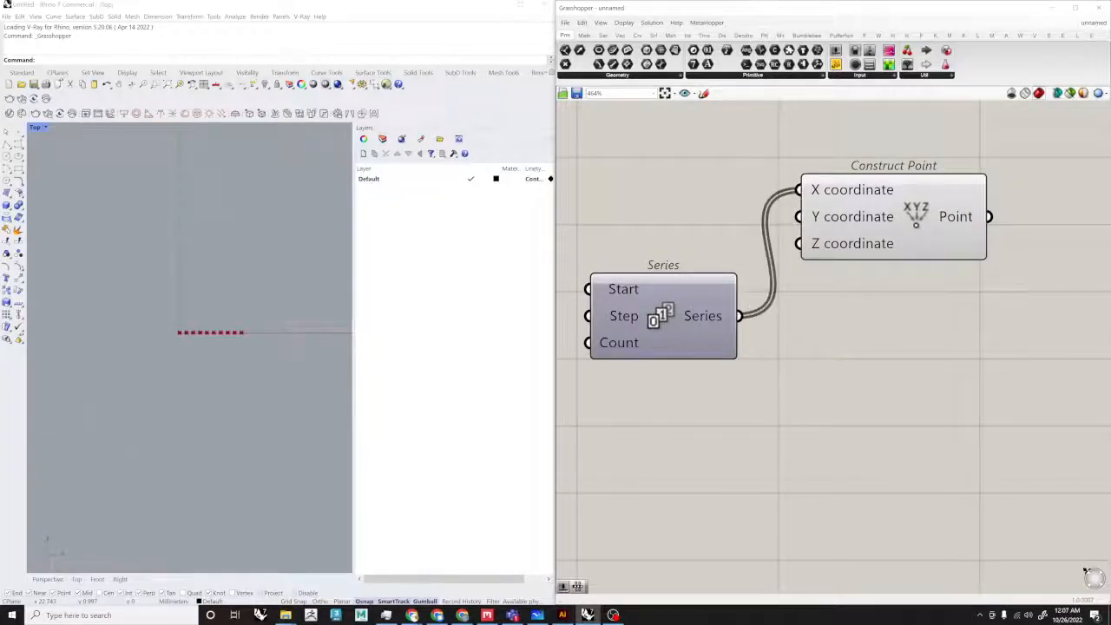
drag(920, 234, 965, 262)
Step: Examine the Series component's Start, Step and Count inputs and the row of points they generate
scroll(233, 312, up, 4)
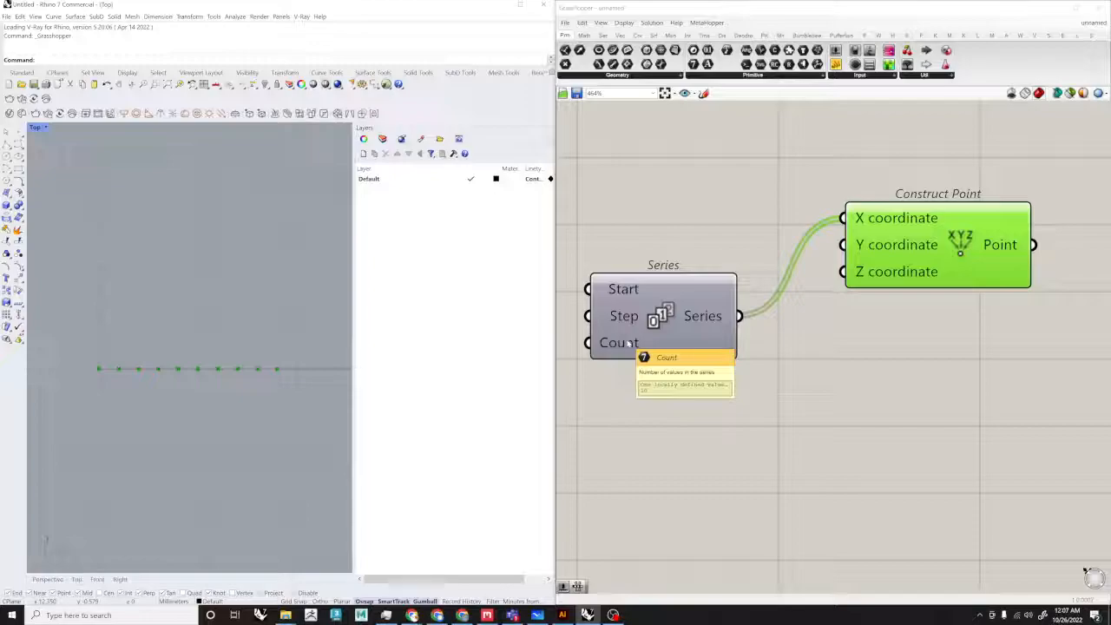
right_drag(935, 270, 760, 299)
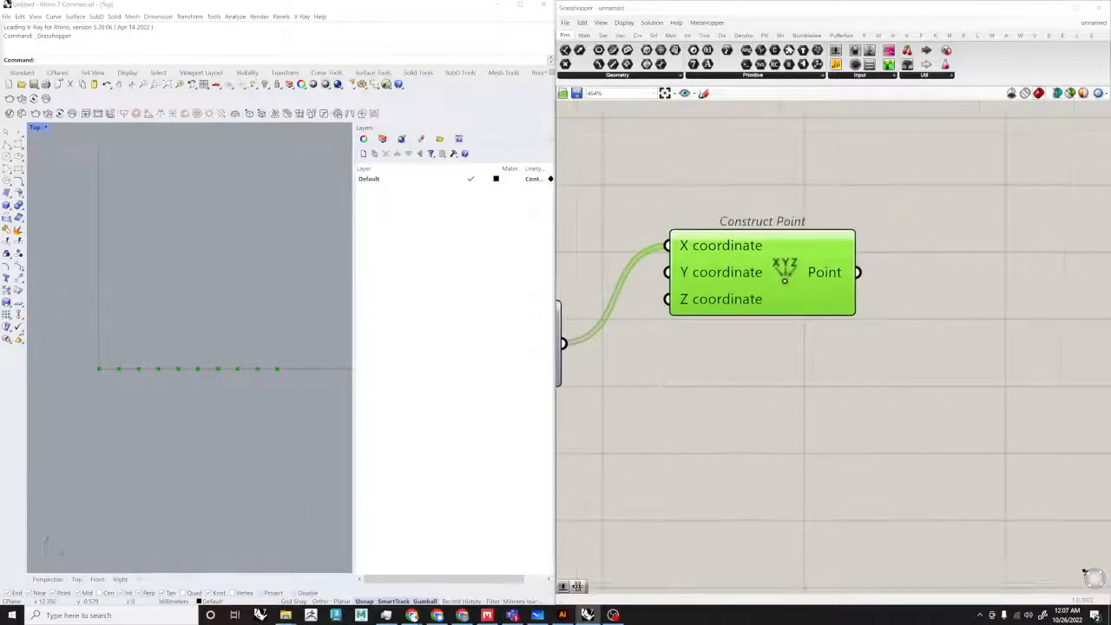
mouse_move(841, 279)
right_drag(611, 361, 816, 357)
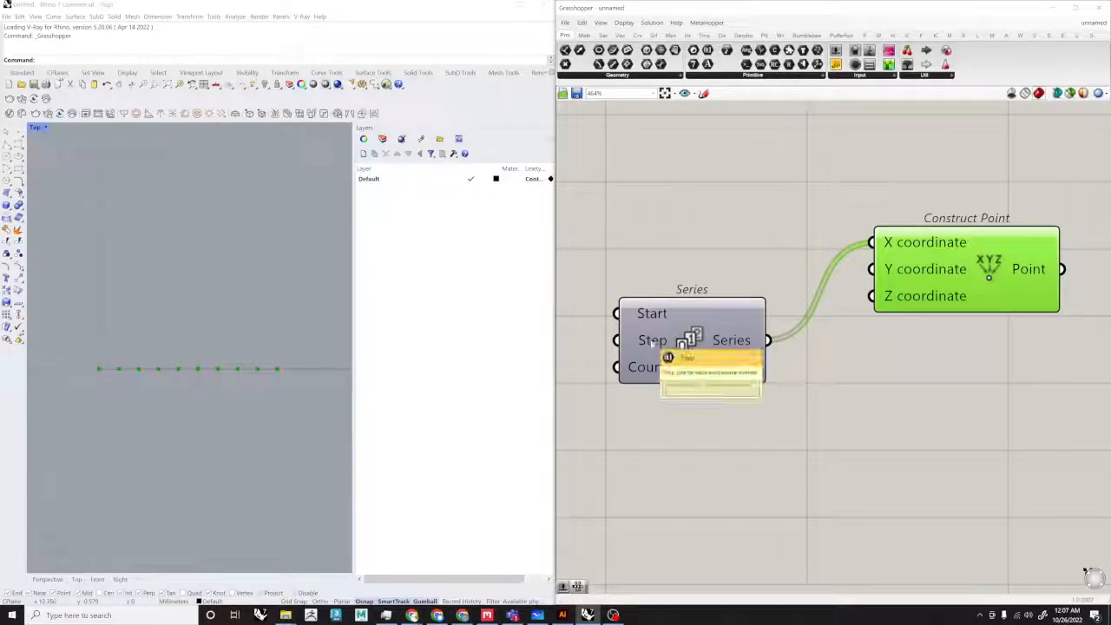
mouse_move(647, 318)
scroll(648, 318, down, 3)
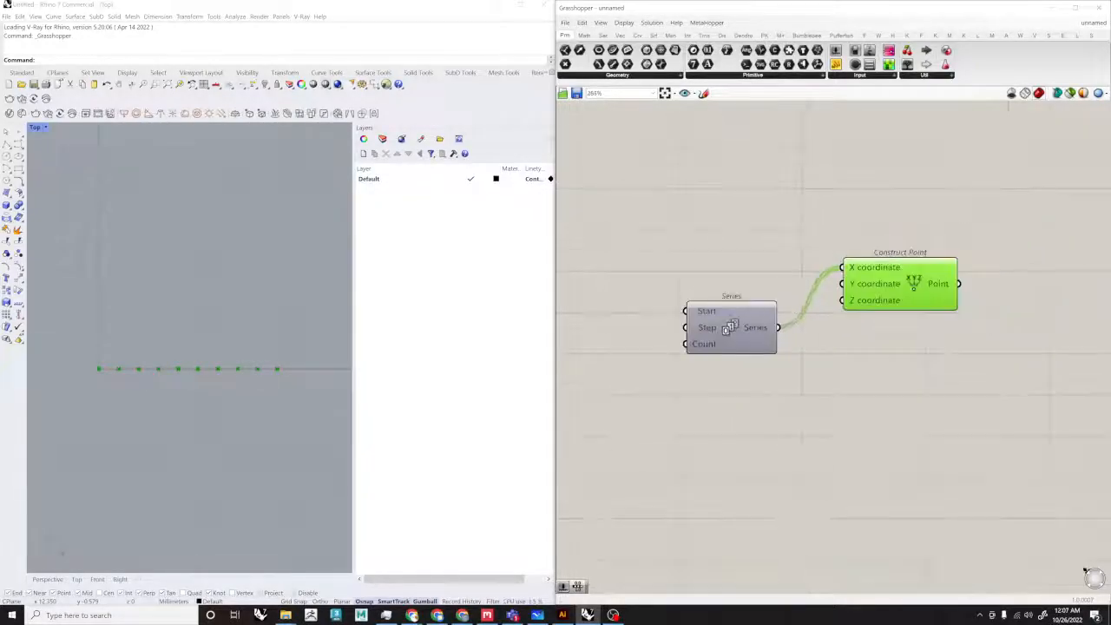
scroll(870, 364, up, 2)
Step: Move Construct Point farther from Series and add a Range component below it
click(864, 368)
right_drag(864, 368, 864, 401)
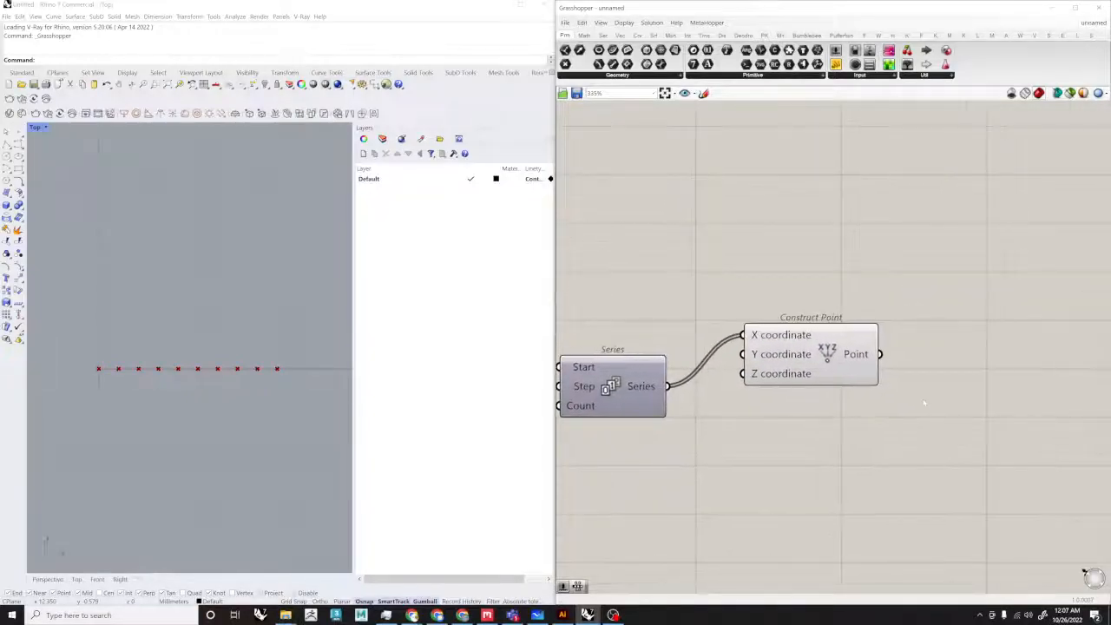
drag(811, 354, 977, 354)
double_click(889, 412)
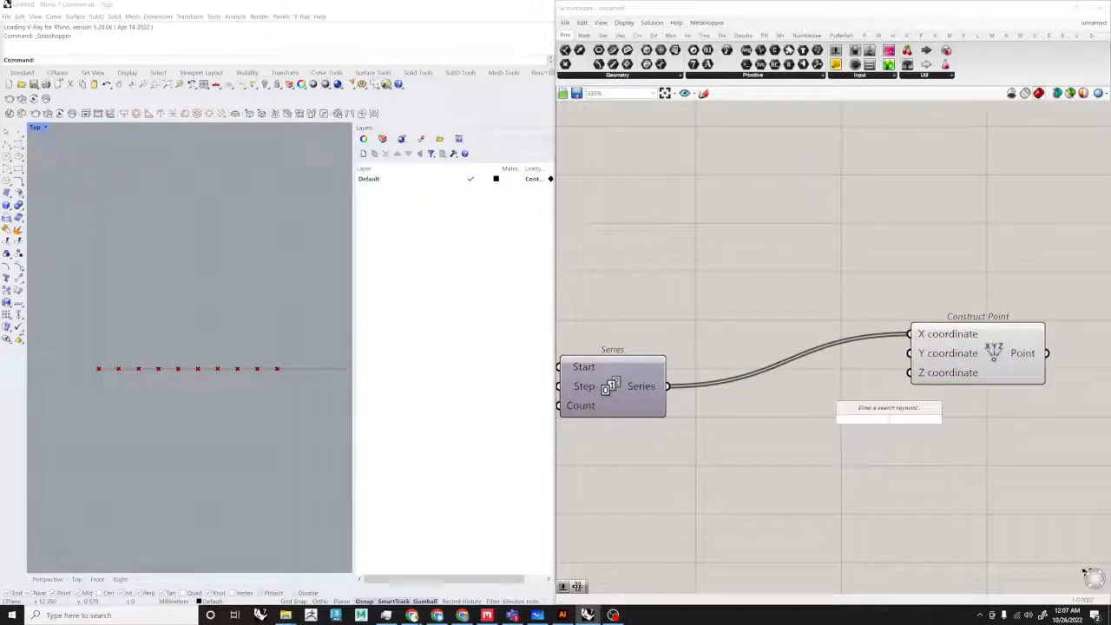
text(range)
key(Return)
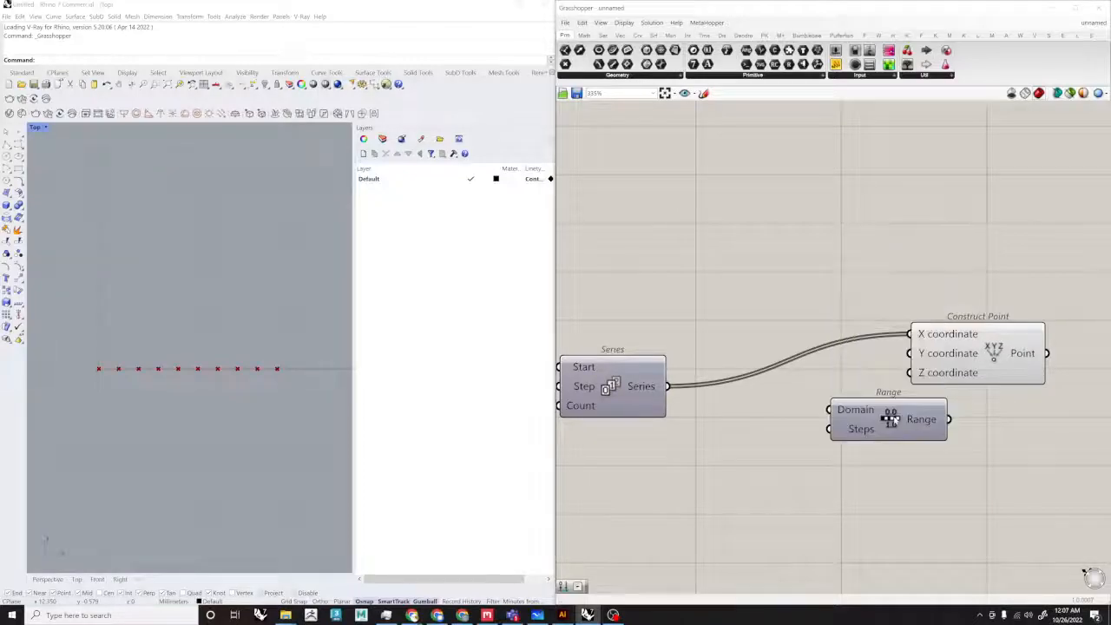
Step: Reposition the Range component on the canvas so it sits below the Construct Point component
drag(885, 419, 695, 520)
right_drag(798, 477, 696, 471)
scroll(727, 478, down, 2)
click(736, 484)
drag(670, 497, 830, 451)
right_drag(930, 422, 828, 432)
Step: Add a Move component beside Construct Point, shift Range aside, and connect the Point output to Move's Geometry input
double_click(838, 432)
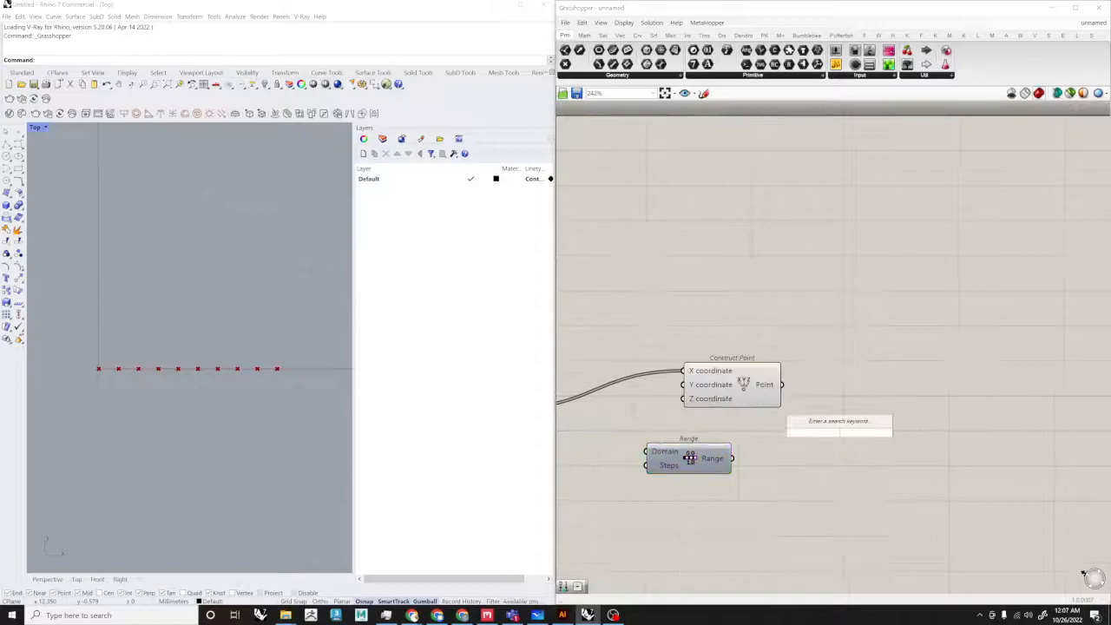
text(move)
key(Return)
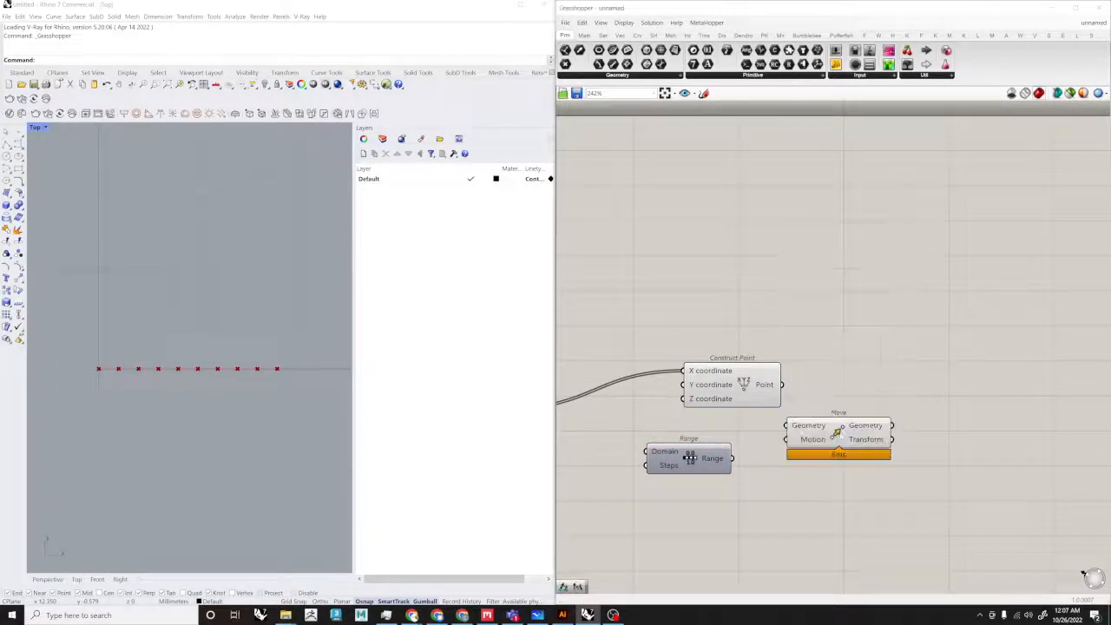
scroll(838, 434, up, 2)
scroll(829, 392, down, 2)
right_drag(829, 393, 974, 387)
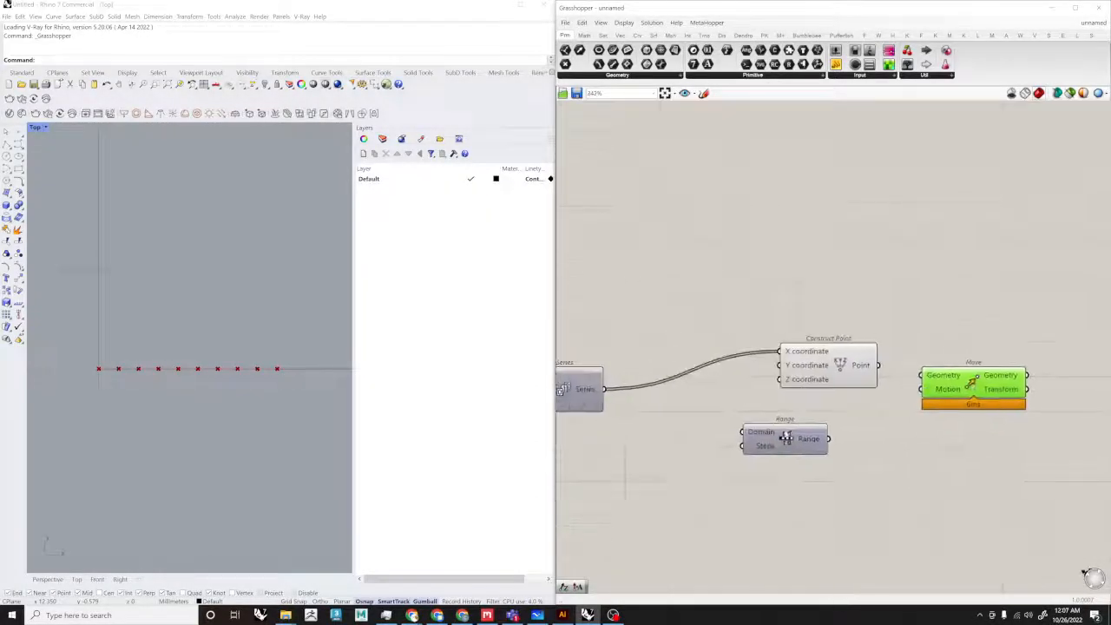
drag(786, 438, 744, 442)
scroll(1066, 340, up, 2)
drag(808, 377, 864, 433)
scroll(751, 394, down, 2)
Step: Add a Unit Y component, connect its vector to Move's Motion input, and make room between it and Range
double_click(845, 421)
text(y)
key(Return)
scroll(857, 421, up, 2)
drag(758, 436, 735, 452)
right_drag(694, 466, 803, 450)
click(707, 488)
drag(705, 448, 656, 451)
Step: Switch to the browser to examine the wall's curvature in the Delas Frères Winery photo, and return to Grasshopper
drag(0, 347, 510, 147)
click(573, 145)
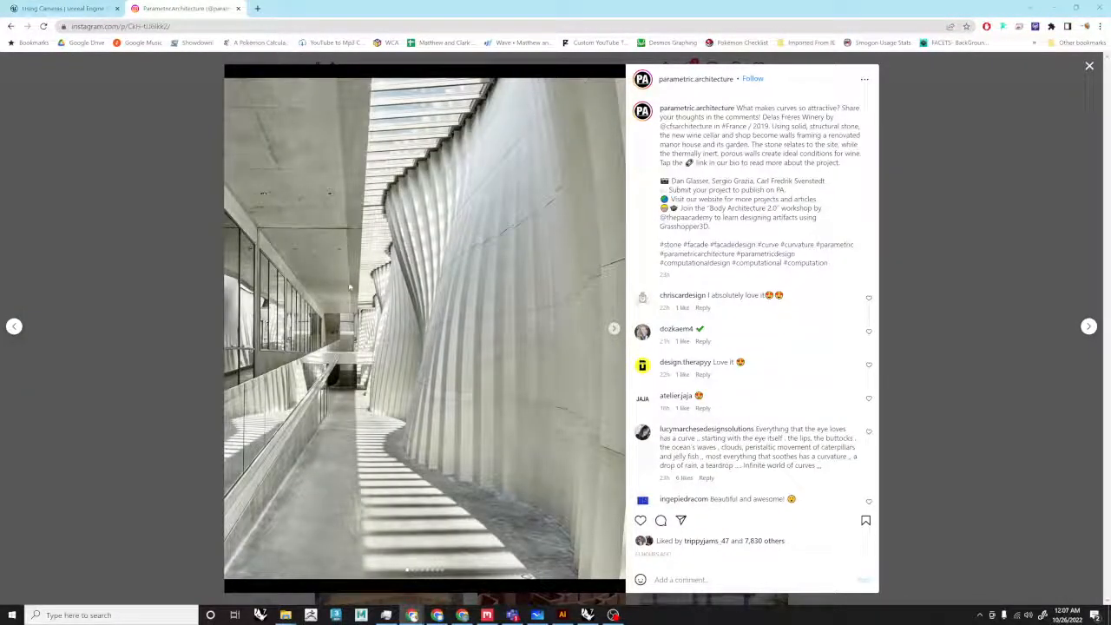
drag(538, 7, 390, 621)
Step: Add a Graph Mapper component between Range and Unit Y
right_drag(786, 439, 749, 417)
double_click(716, 417)
text(graph mapper)
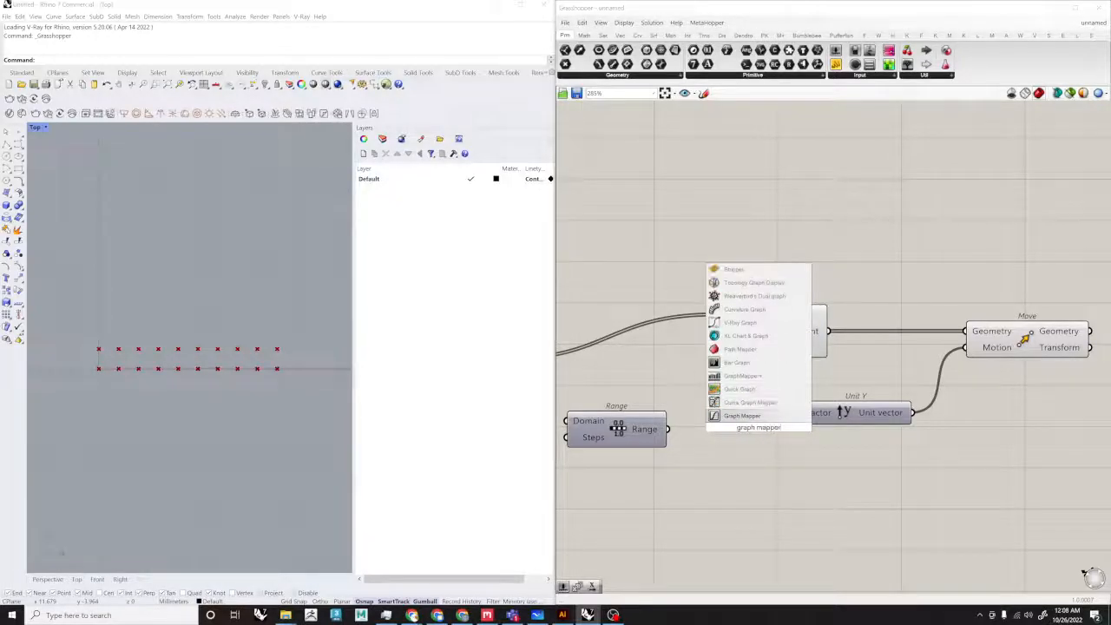
click(720, 416)
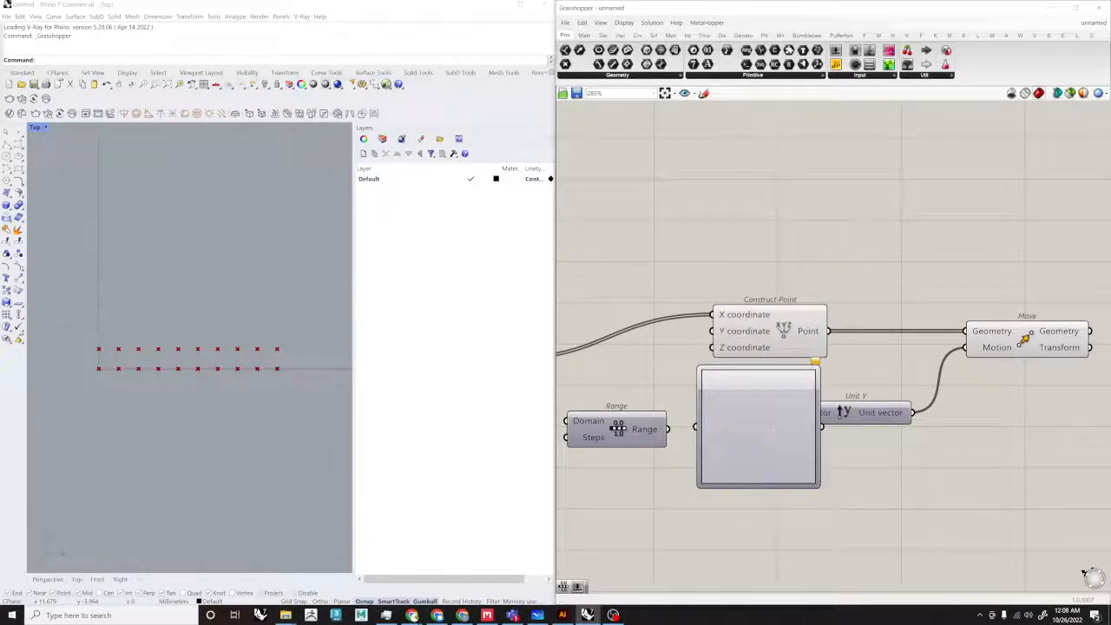
right_click(767, 473)
mouse_move(769, 488)
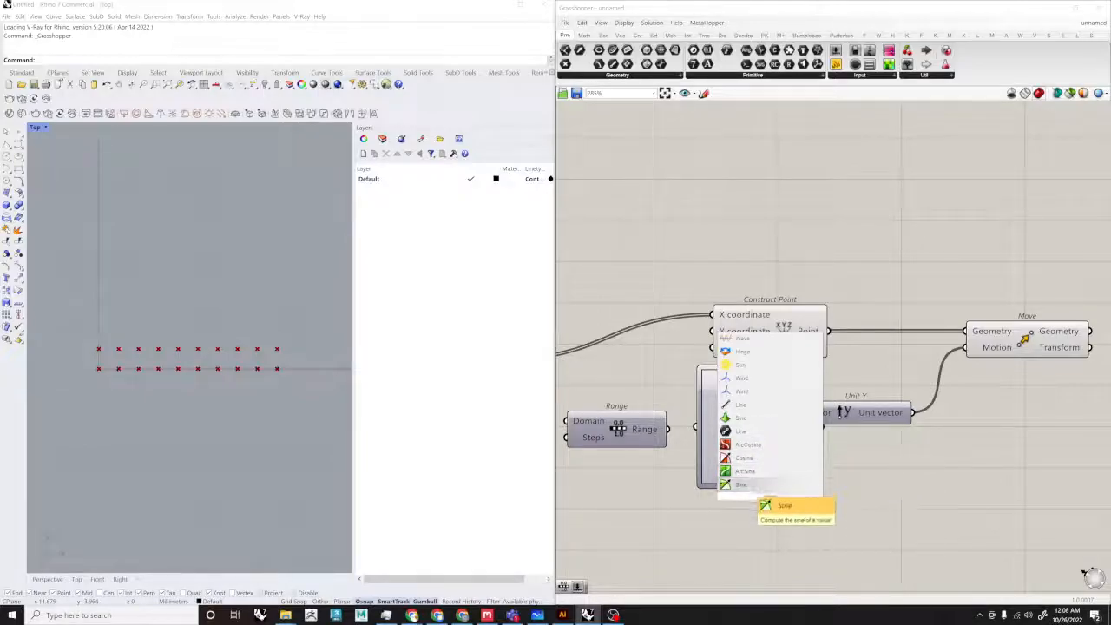
drag(745, 484, 677, 448)
key(Delete)
Step: Arrange the Graph Mapper between Range and Unit Y, and wire Range through it into Unit Y's Factor input
scroll(725, 403, down, 2)
right_drag(727, 405, 770, 386)
drag(770, 493, 692, 400)
drag(693, 401, 637, 426)
click(808, 419)
scroll(829, 397, up, 2)
drag(821, 389, 761, 437)
right_drag(663, 445, 791, 435)
drag(761, 430, 731, 430)
Step: After checking the winery photo in the browser, set the Graph Mapper to Sine and tighten its curve to about one and a half waves
drag(2, 243, 695, 2)
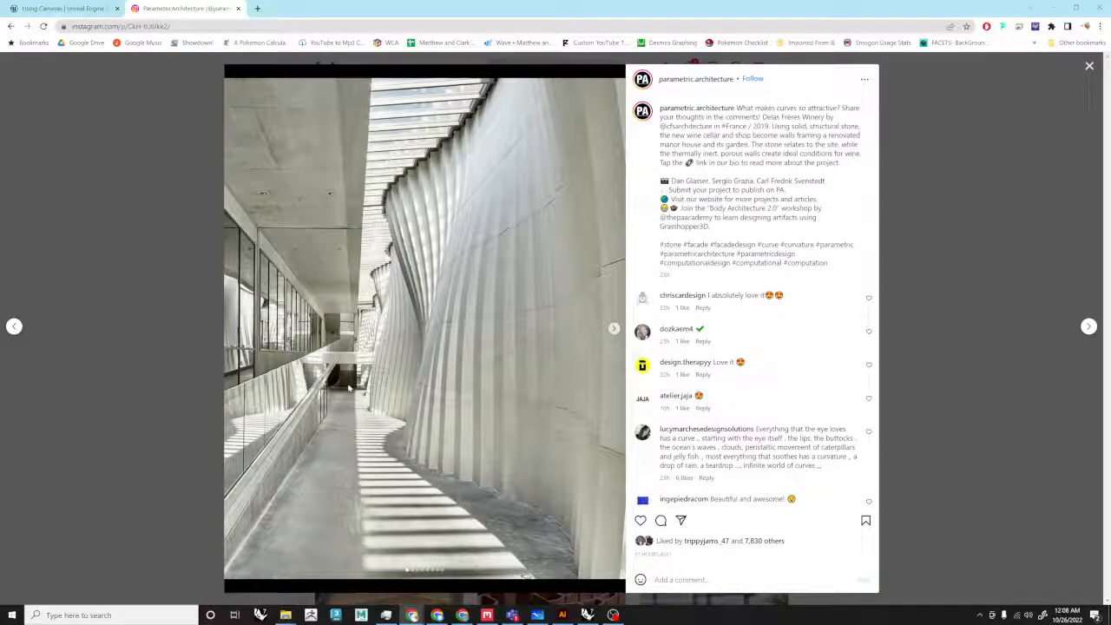
drag(865, 4, 0, 304)
click(812, 420)
right_click(812, 419)
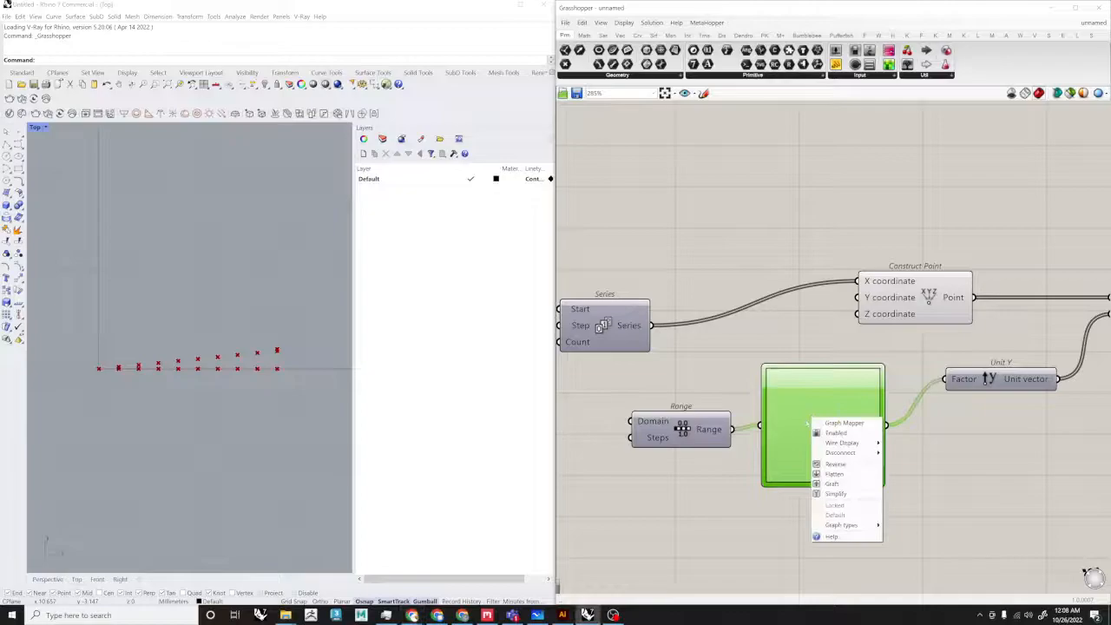
mouse_move(844, 525)
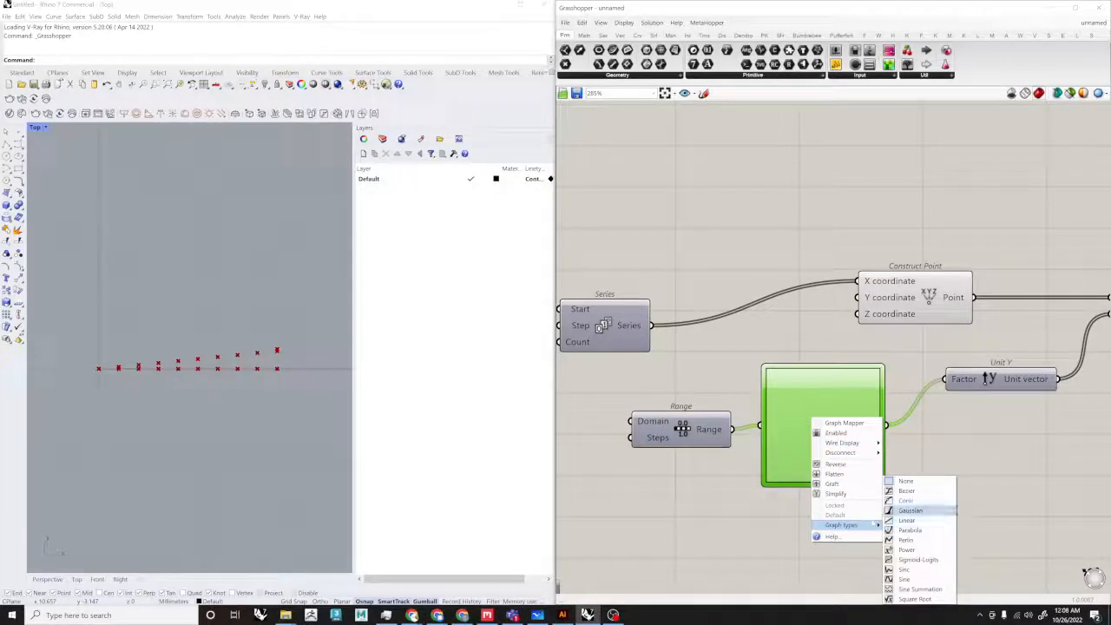
click(917, 558)
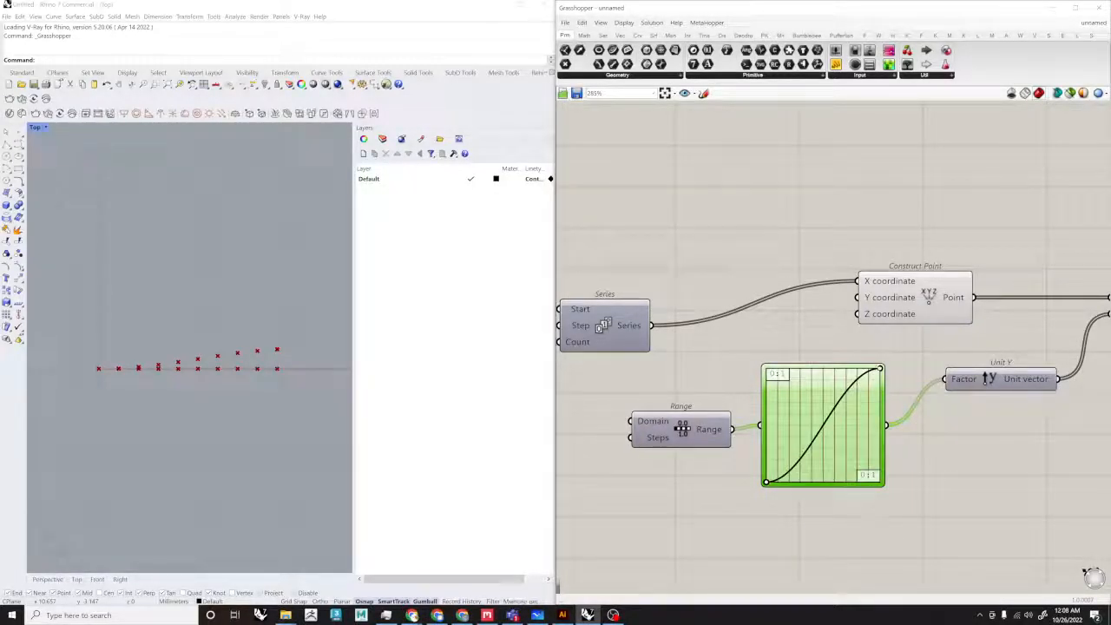
drag(878, 368, 801, 368)
right_drag(900, 370, 811, 383)
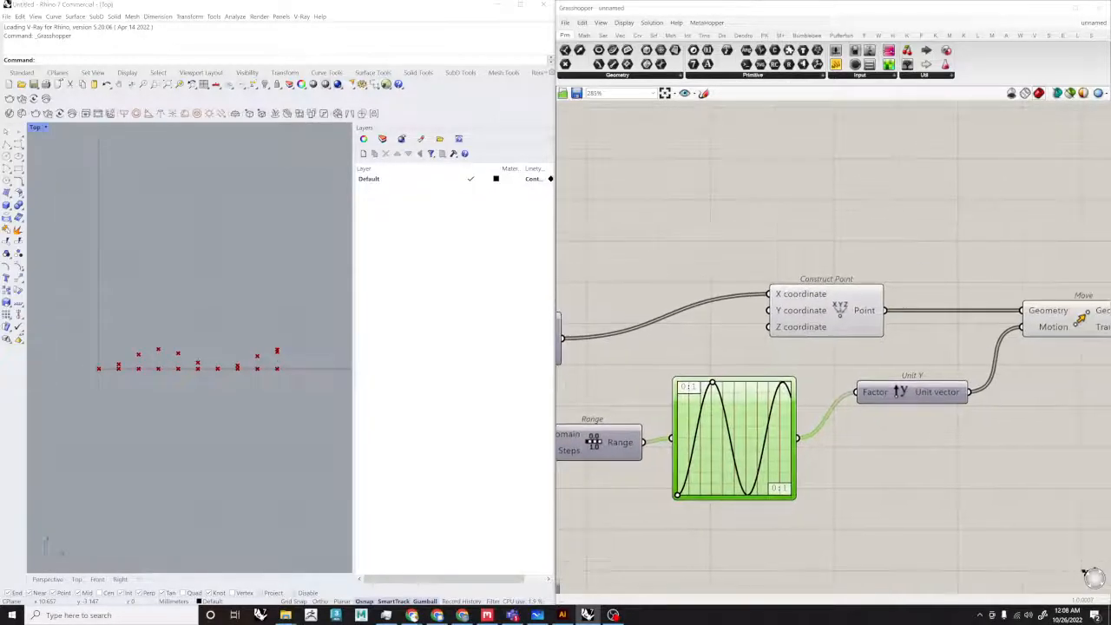
Step: Compare the constructed and moved points in the Rhino viewport, and inspect the Move component's Geometry output
click(833, 308)
scroll(276, 354, up, 20)
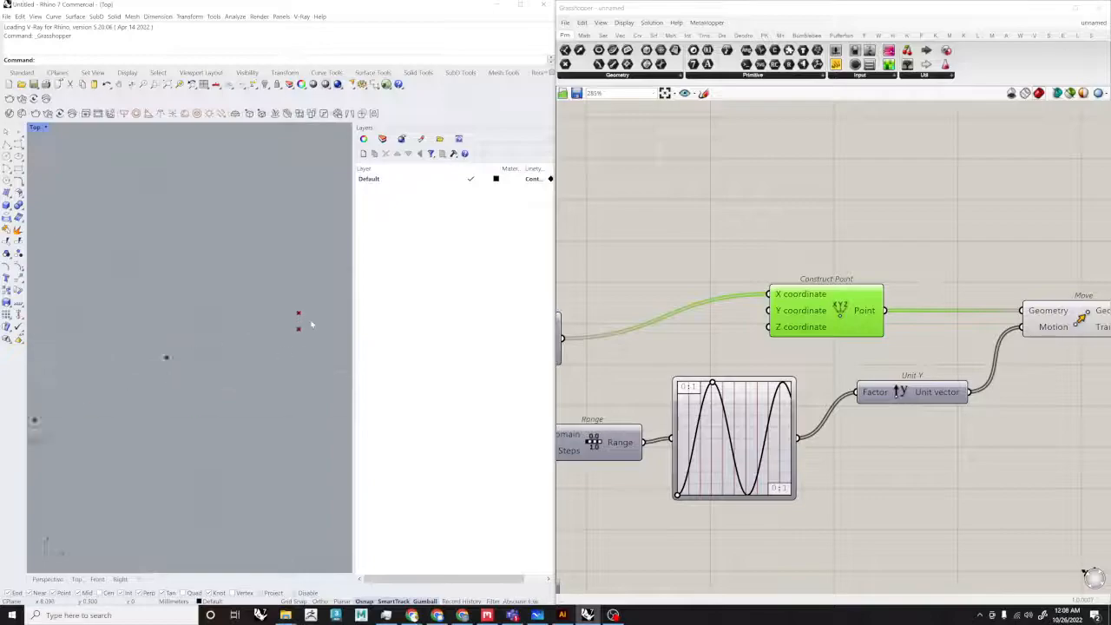
mouse_move(611, 408)
mouse_down()
mouse_move(621, 408)
mouse_move(605, 407)
mouse_up()
scroll(671, 406, down, 2)
drag(748, 413, 777, 395)
right_drag(777, 395, 894, 379)
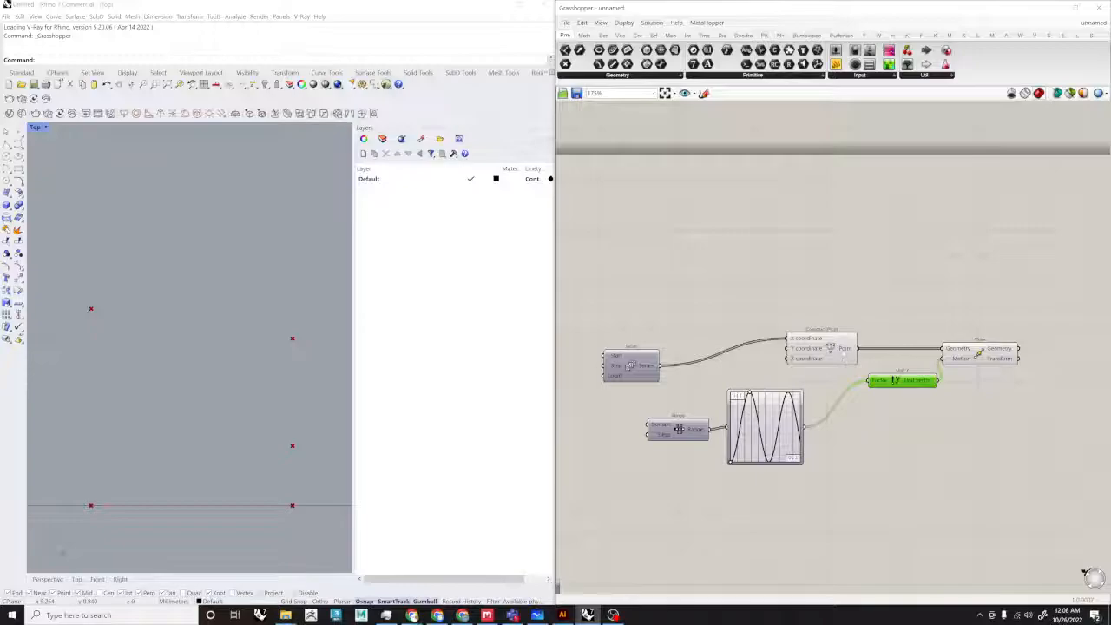
mouse_move(991, 353)
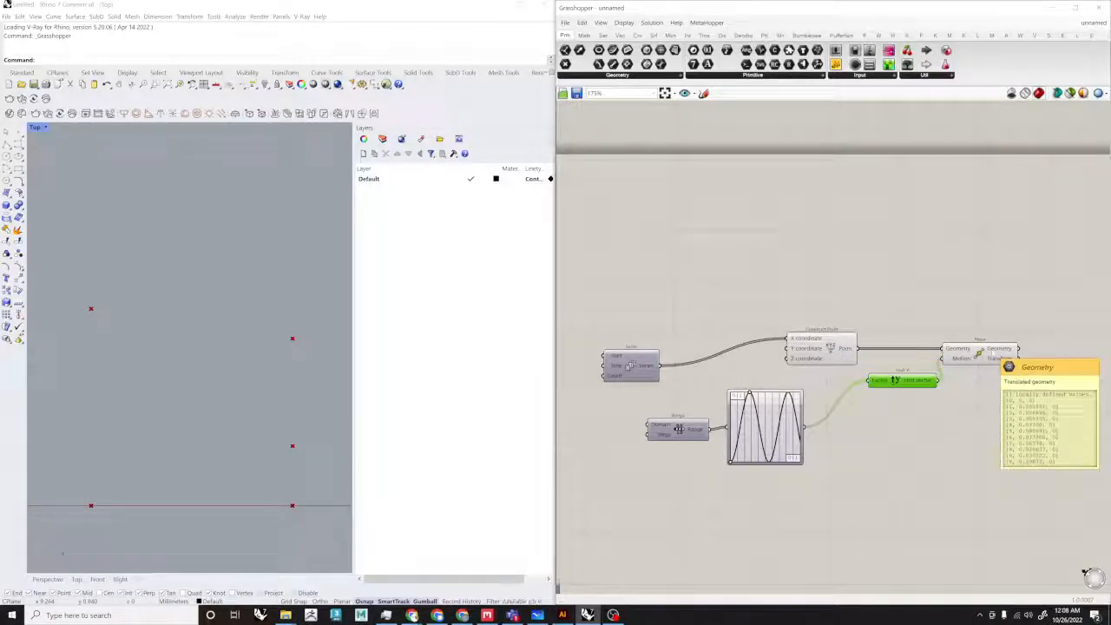
right_drag(991, 353, 913, 355)
scroll(874, 360, up, 2)
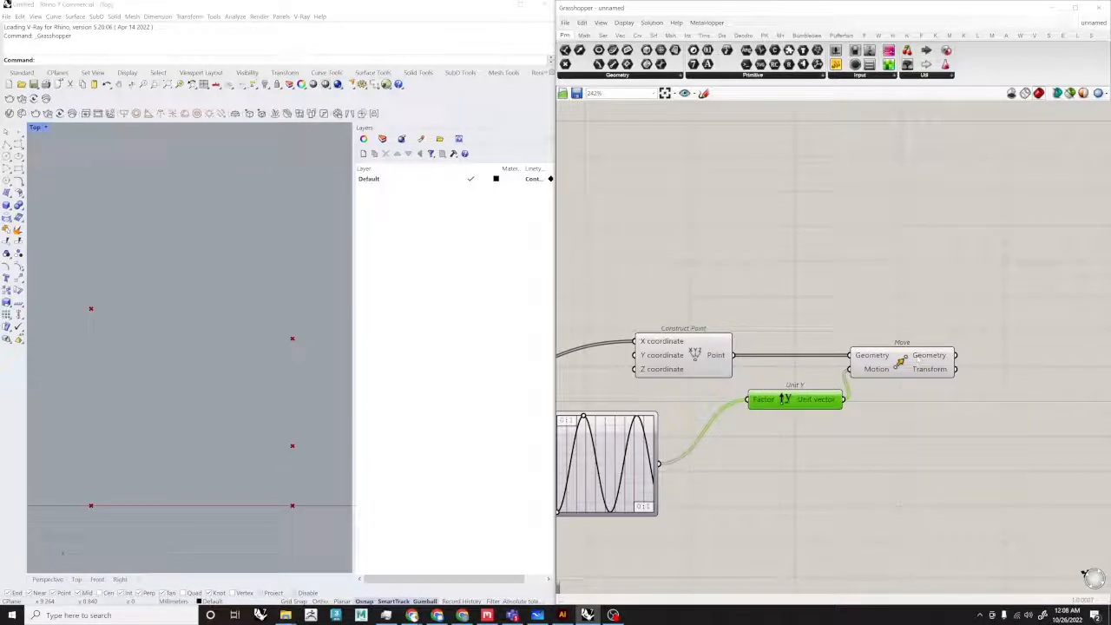
Step: Examine the Series and Range components, focusing on the Range component's Steps input
scroll(850, 378, down, 2)
right_drag(583, 457, 742, 412)
scroll(722, 418, up, 4)
scroll(914, 321, down, 5)
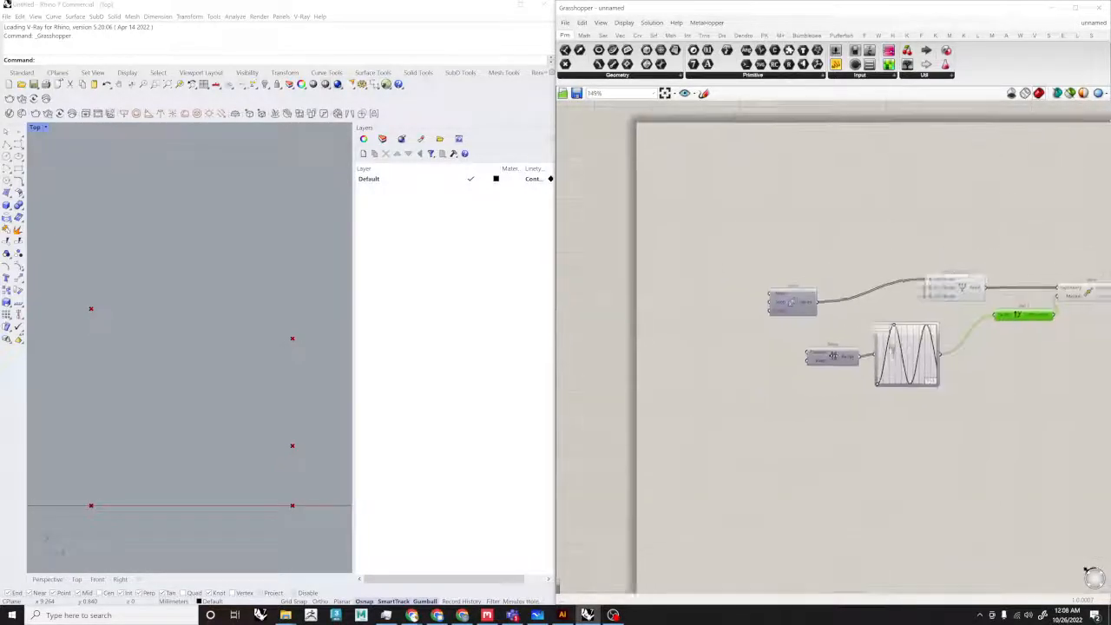
scroll(832, 352, up, 4)
scroll(761, 357, down, 1)
scroll(771, 355, up, 1)
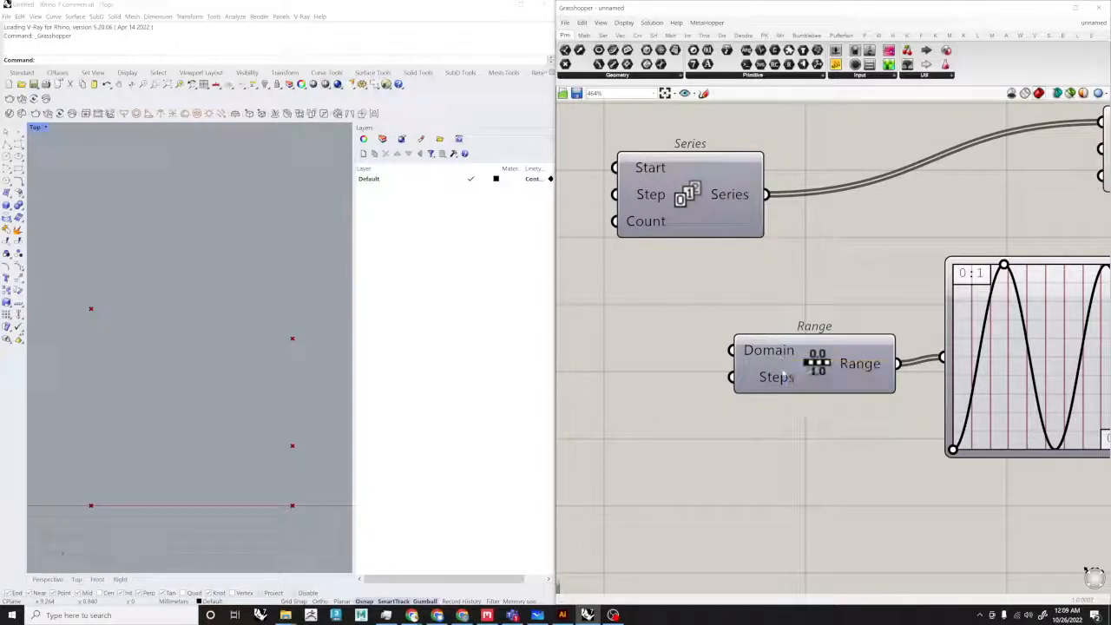
mouse_move(783, 375)
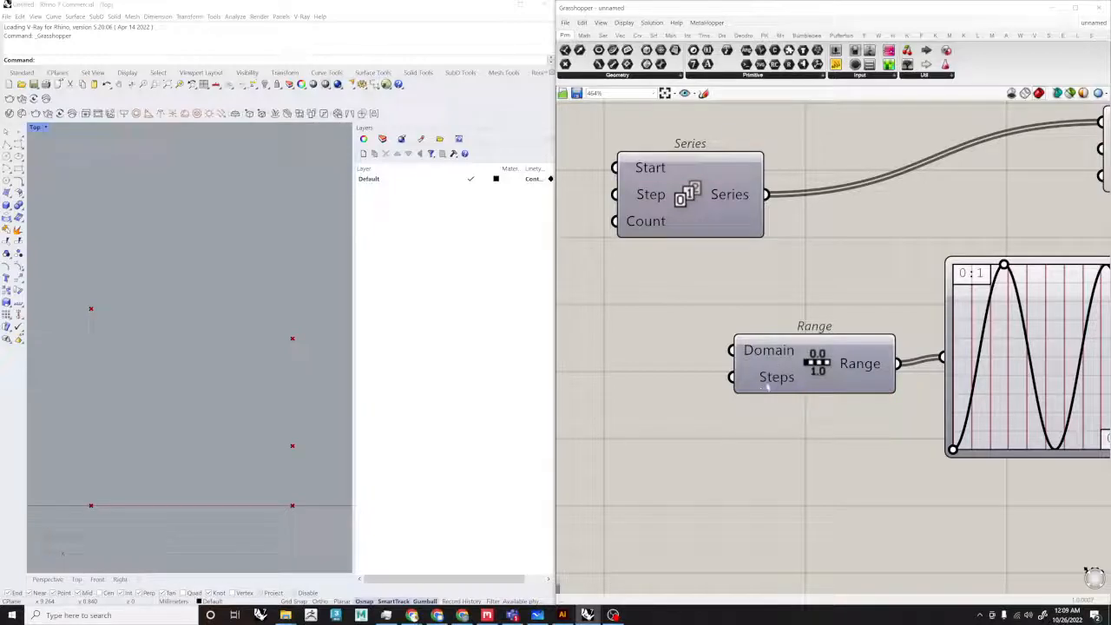
Step: Inspect the moved points along the row in Rhino, and compare Range's Steps value with Move's Geometry output
scroll(308, 365, down, 20)
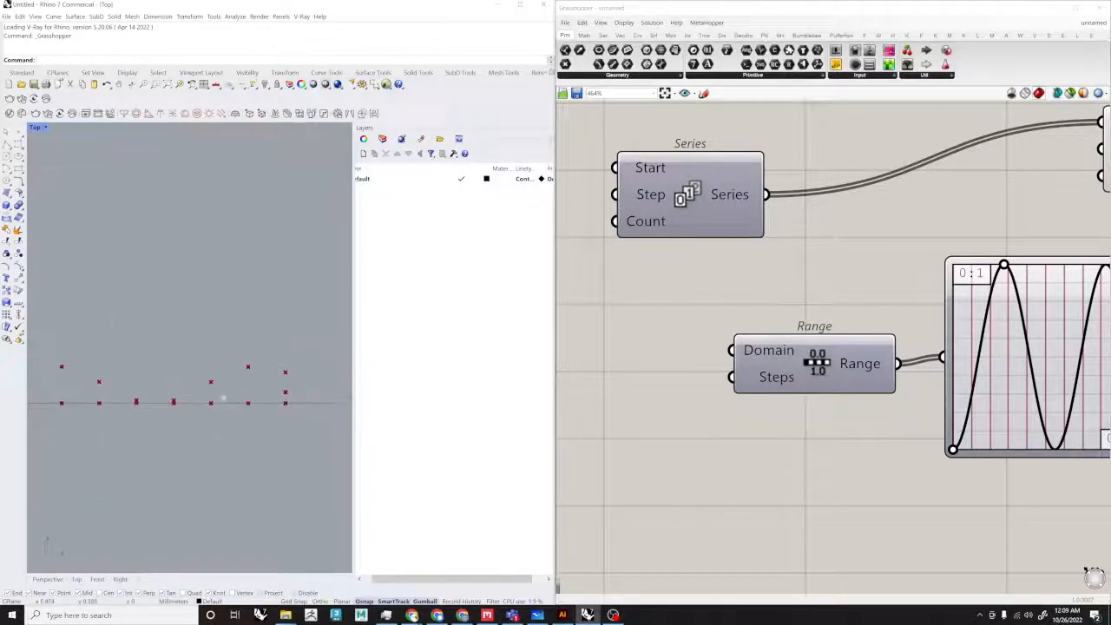
scroll(193, 402, up, 10)
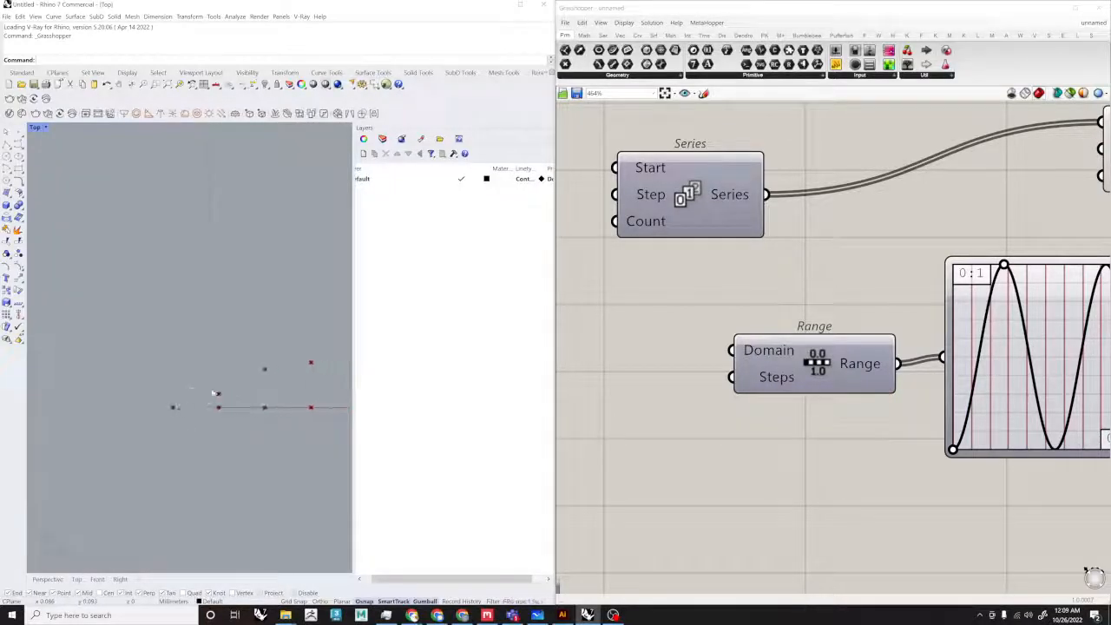
right_drag(254, 375, 227, 400)
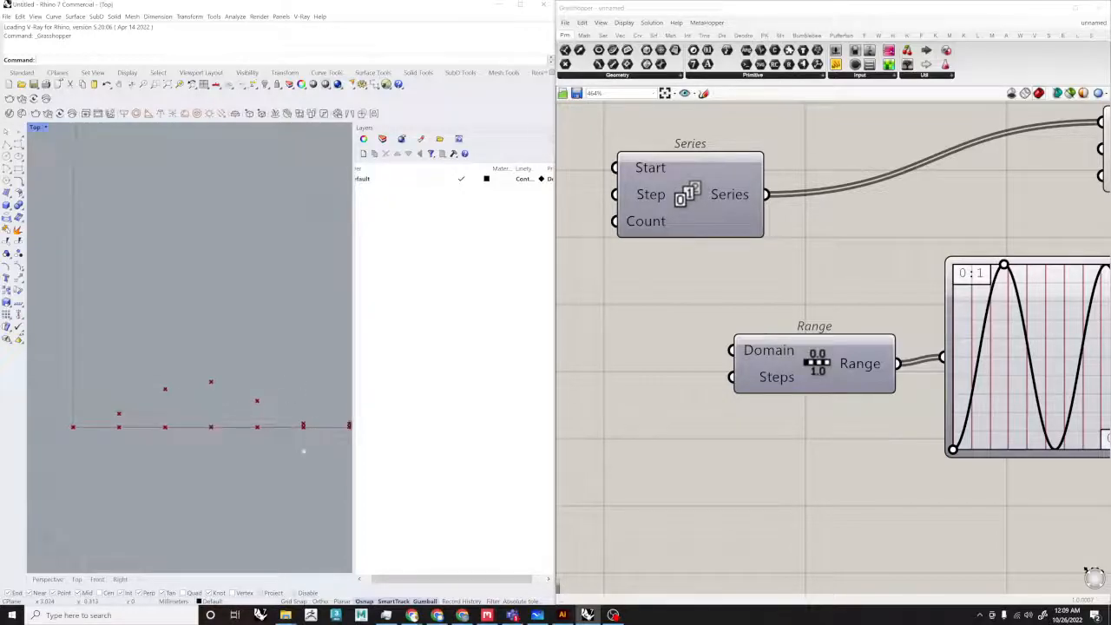
scroll(774, 358, down, 3)
scroll(692, 390, up, 4)
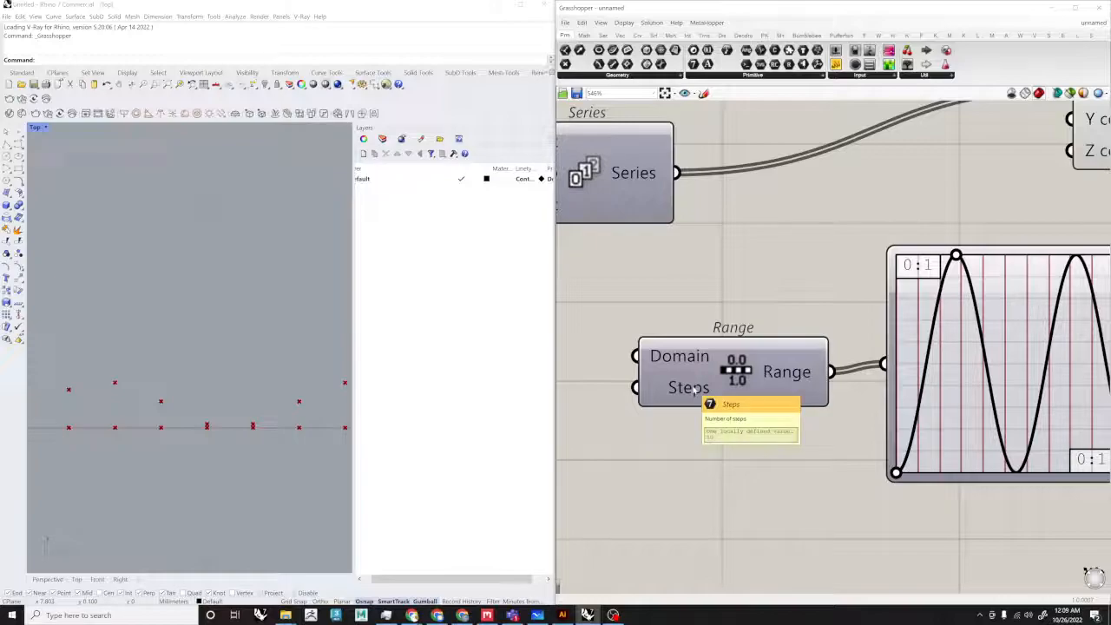
scroll(693, 389, down, 5)
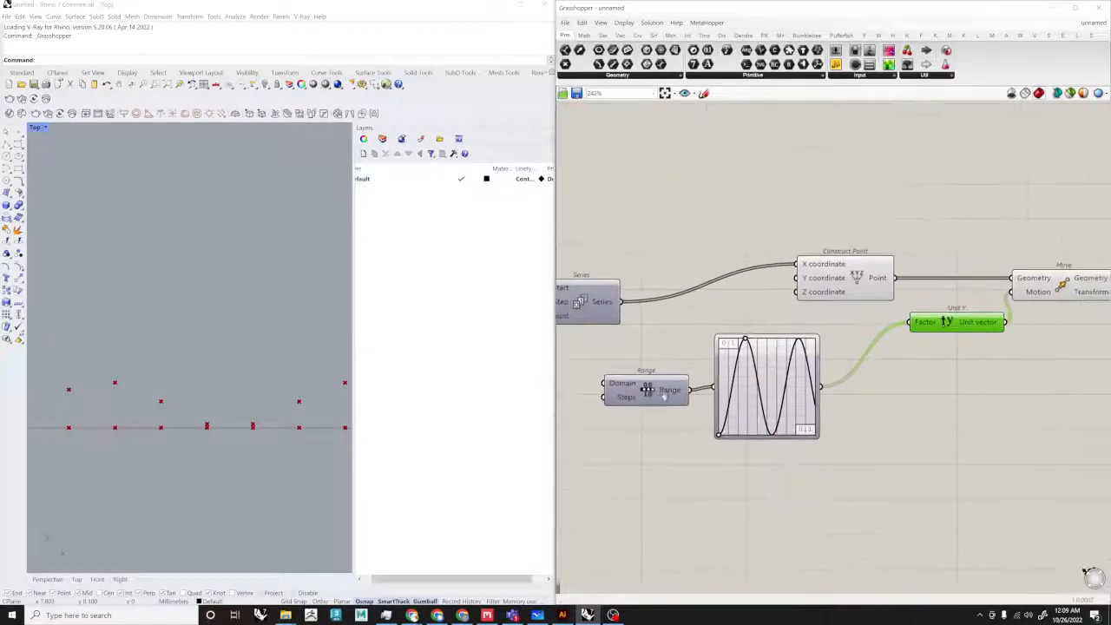
right_drag(1072, 279, 965, 301)
scroll(965, 300, up, 2)
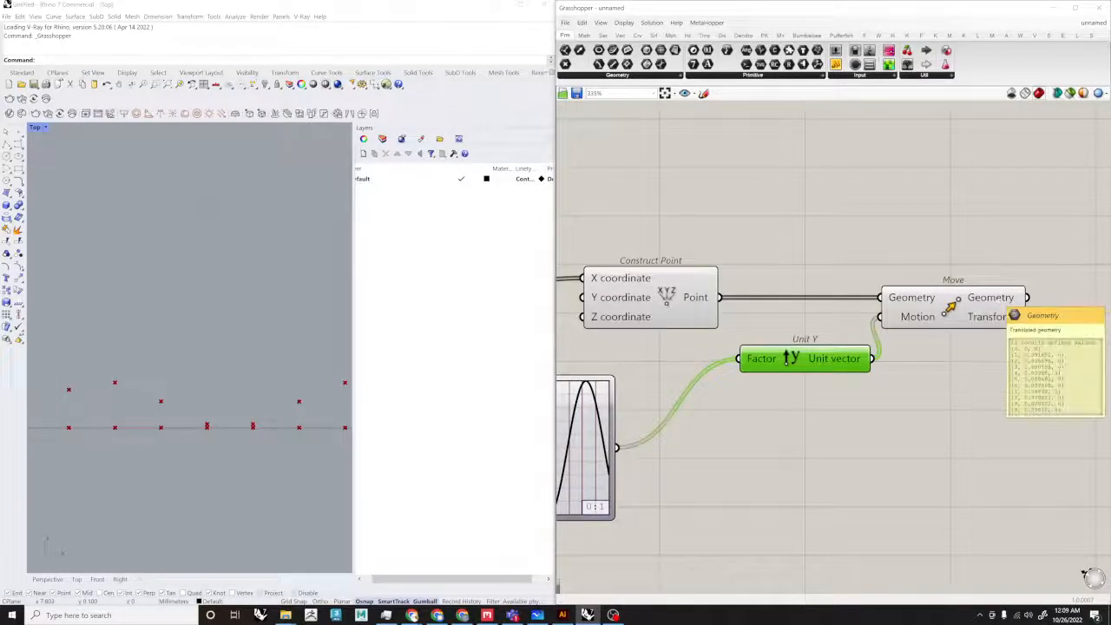
Step: Align Unit Y with the Graph Mapper and Range in one row, spacing the components apart
scroll(164, 380, down, 6)
right_drag(574, 409, 749, 373)
drag(749, 373, 812, 380)
drag(947, 325, 912, 416)
click(863, 466)
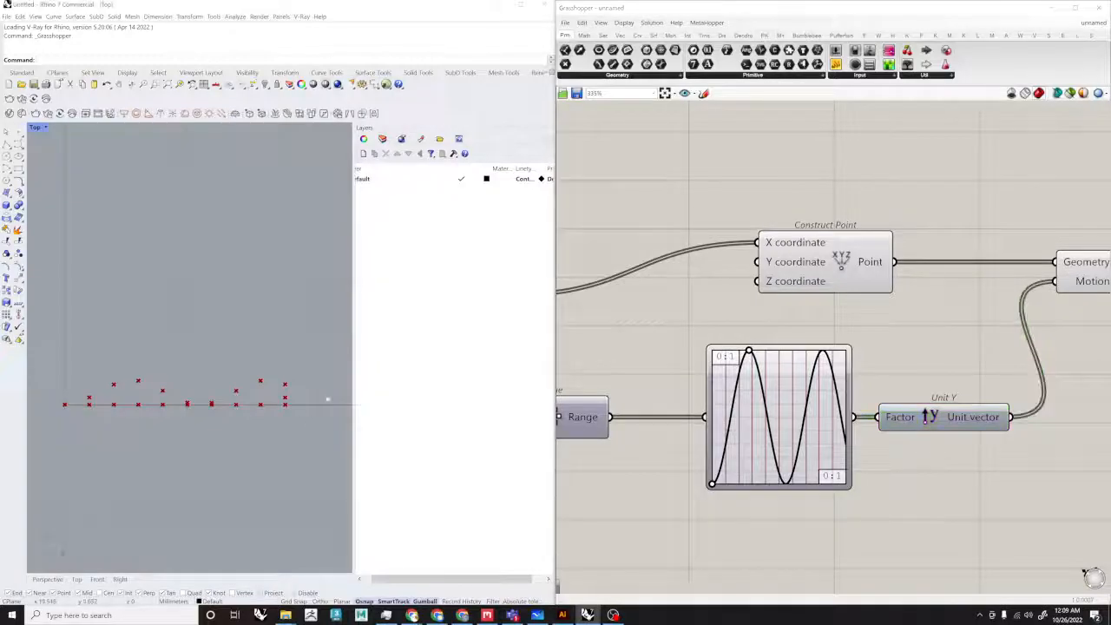
Step: Examine the points at the end of the row, highlighting the Construct Point output to tell the originals from the moved ones
right_drag(115, 386, 162, 387)
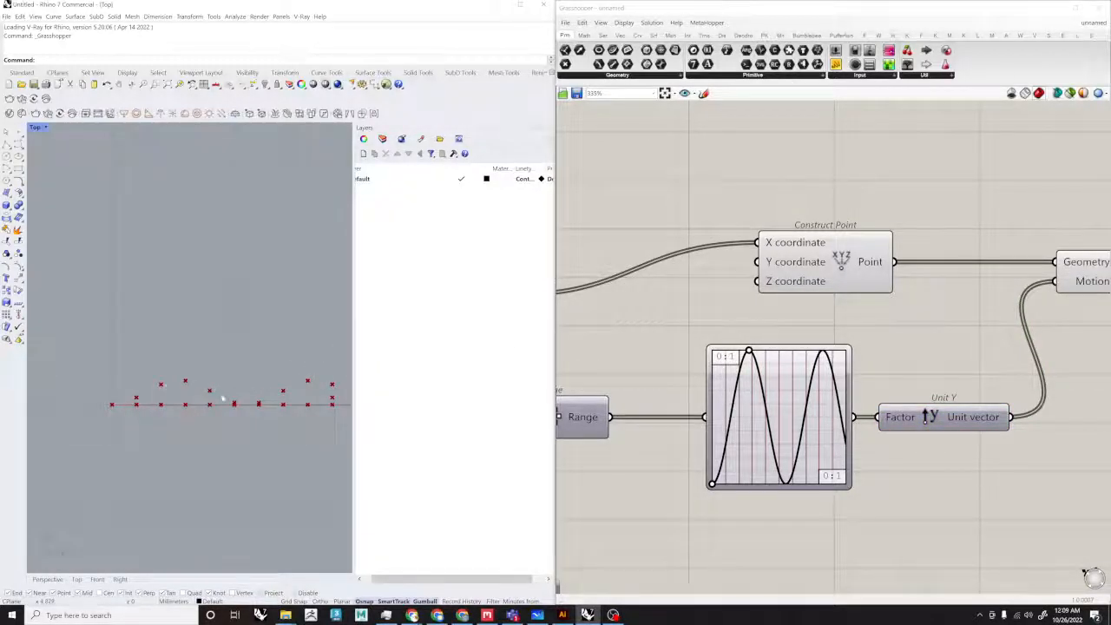
right_drag(653, 354, 714, 351)
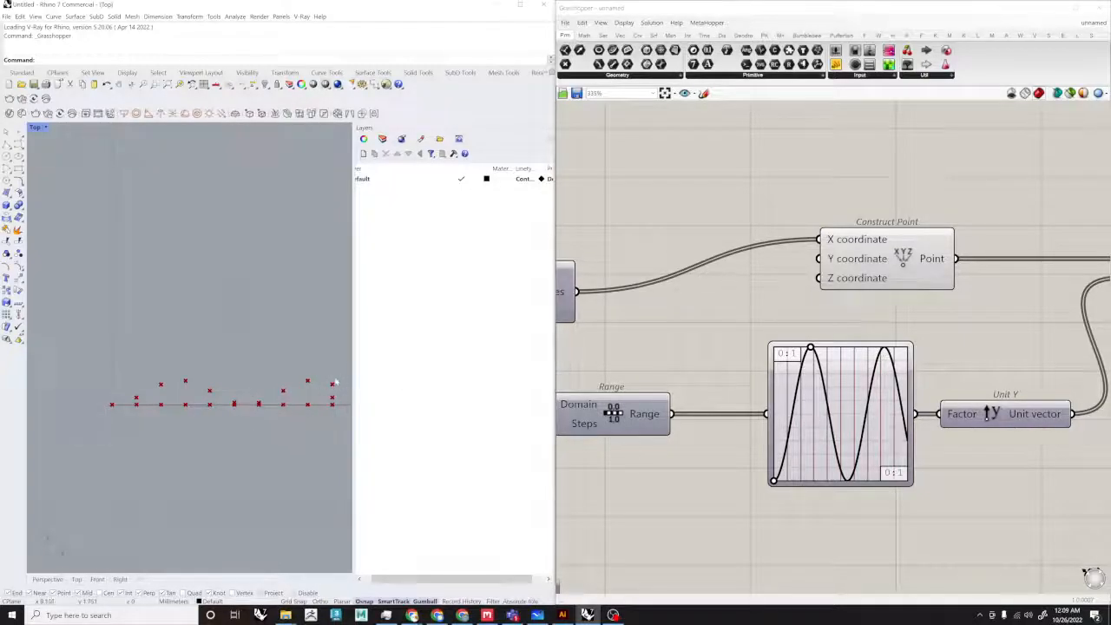
right_drag(835, 316, 758, 336)
click(824, 279)
click(814, 335)
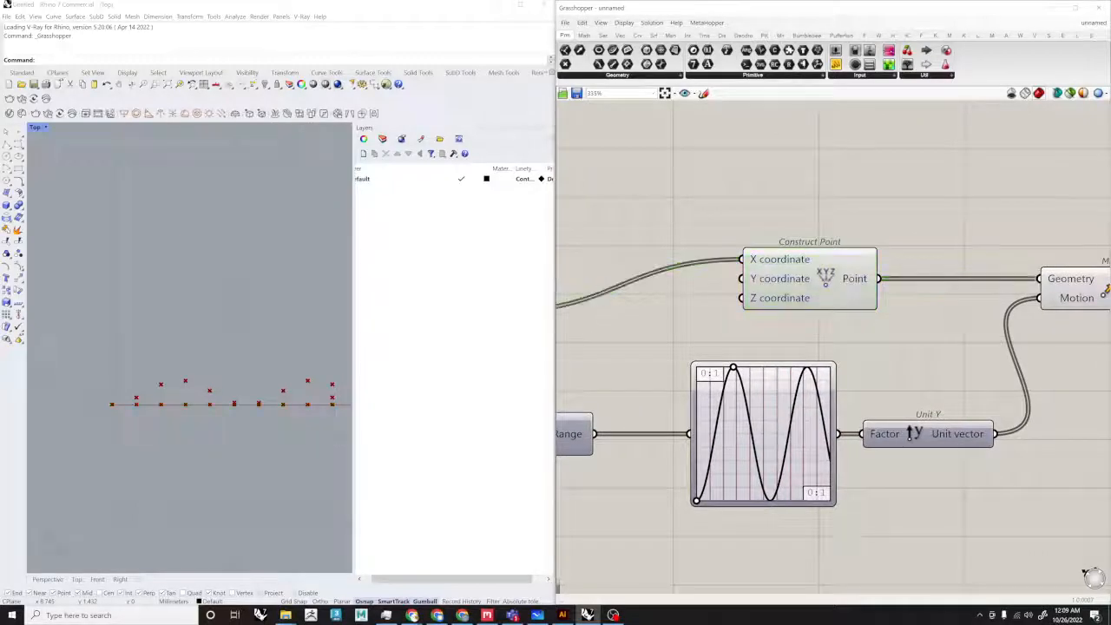
Step: Add a Subtraction component, shift Series up to make room, and place Subtraction beside Range's inputs
right_drag(655, 357, 785, 344)
double_click(675, 361)
text(subtract)
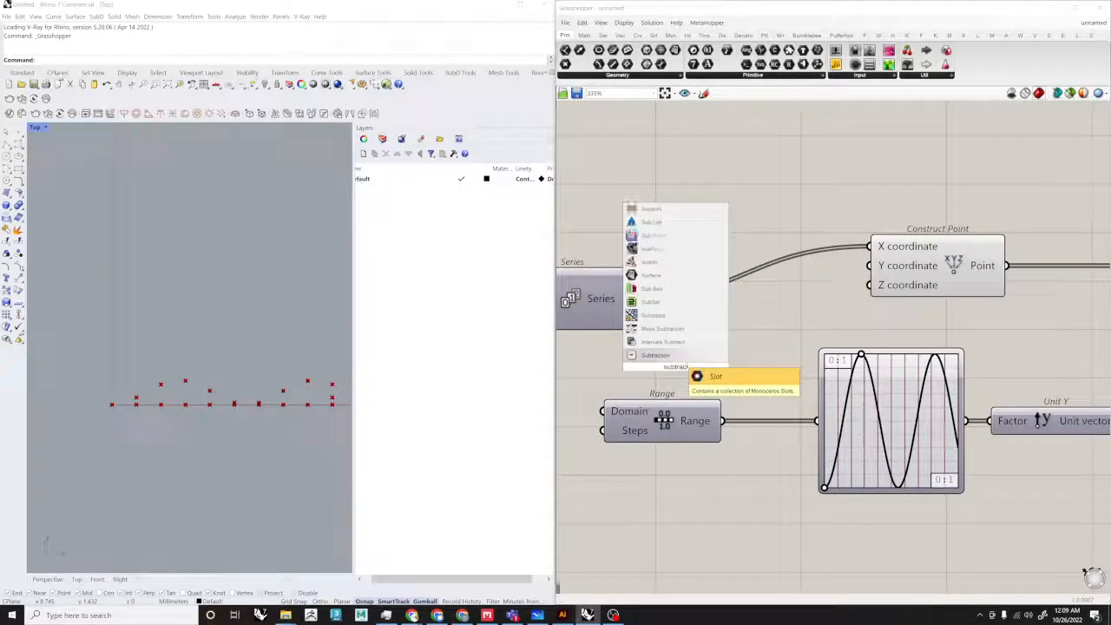
key(Return)
right_drag(705, 332, 892, 349)
scroll(765, 349, up, 1)
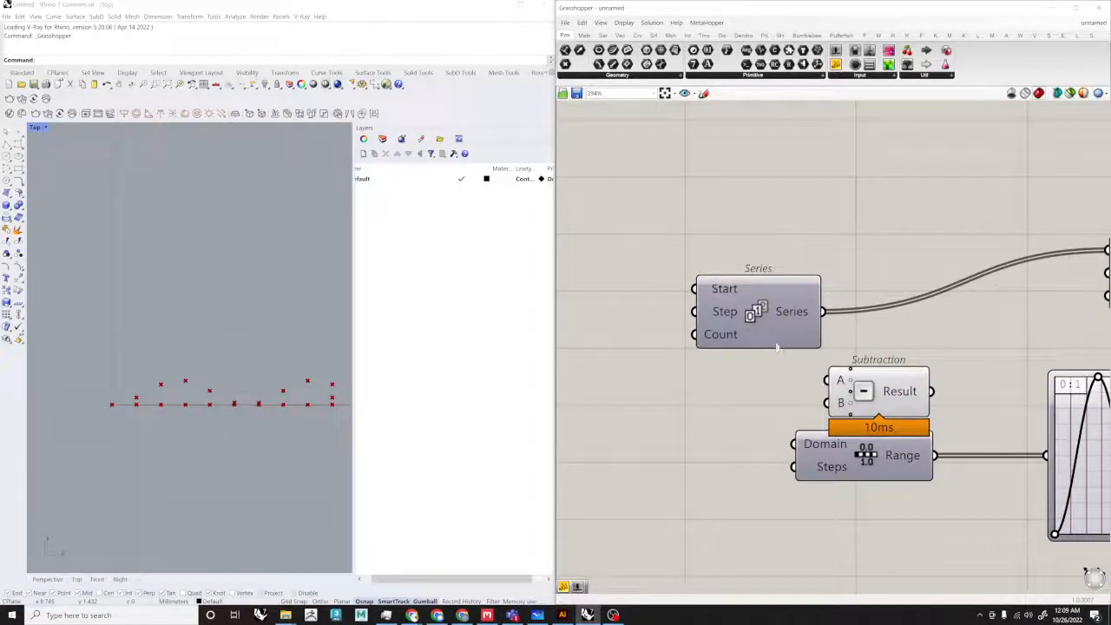
drag(808, 339, 855, 295)
drag(866, 378, 726, 392)
right_drag(748, 347, 830, 349)
scroll(790, 389, up, 1)
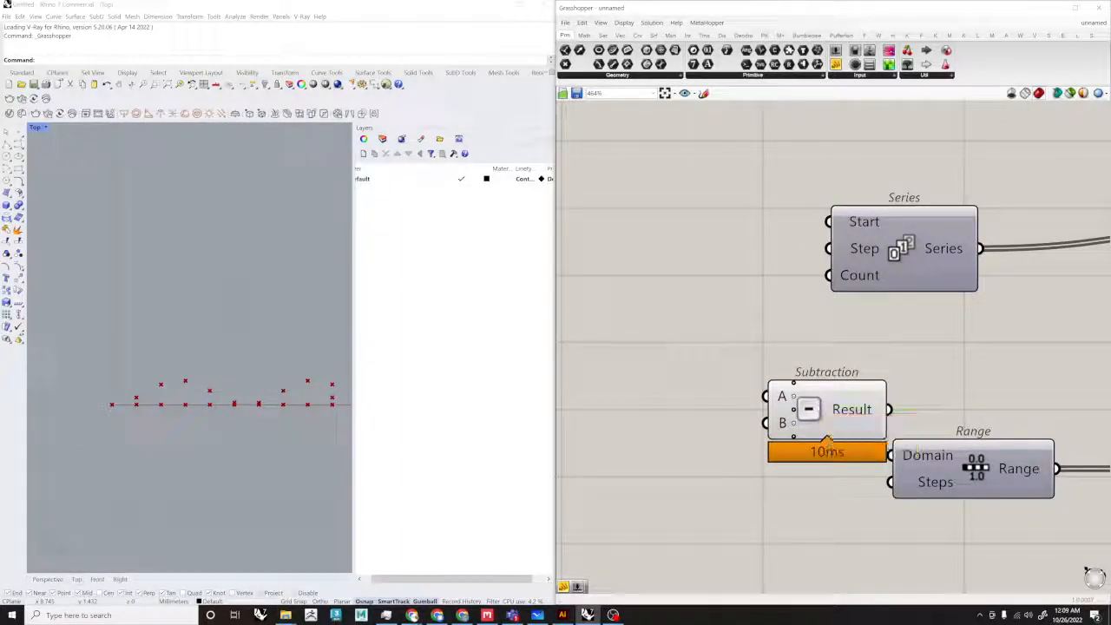
Step: Add a number slider set to 12 and connect it to Series' Count input and Subtraction's A input
double_click(807, 347)
text(12)
key(Return)
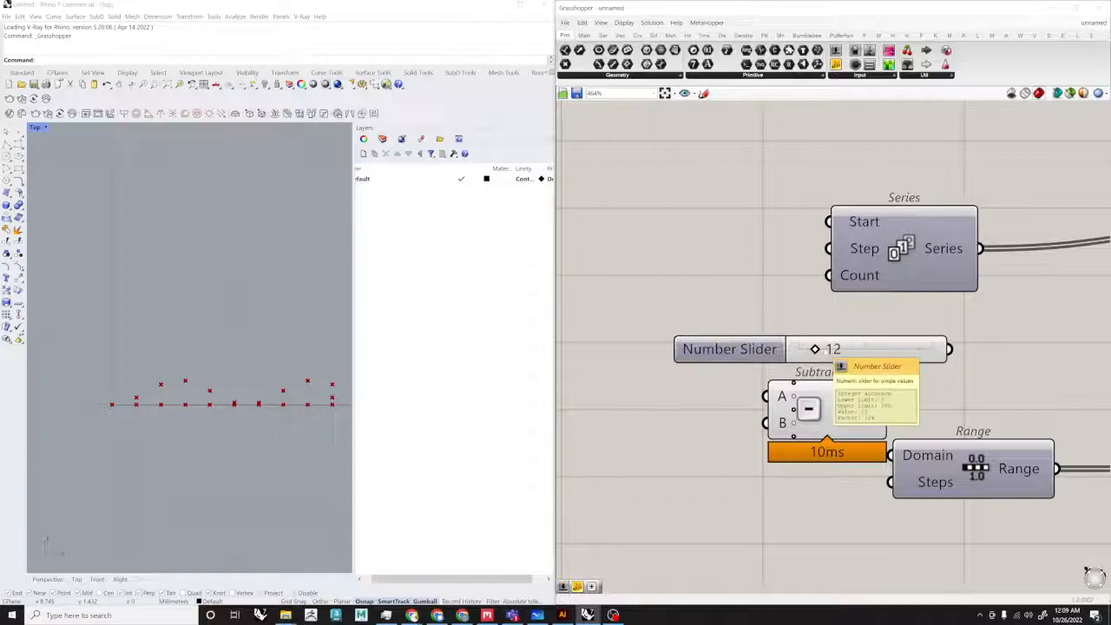
drag(829, 351, 642, 327)
drag(762, 325, 829, 275)
click(847, 341)
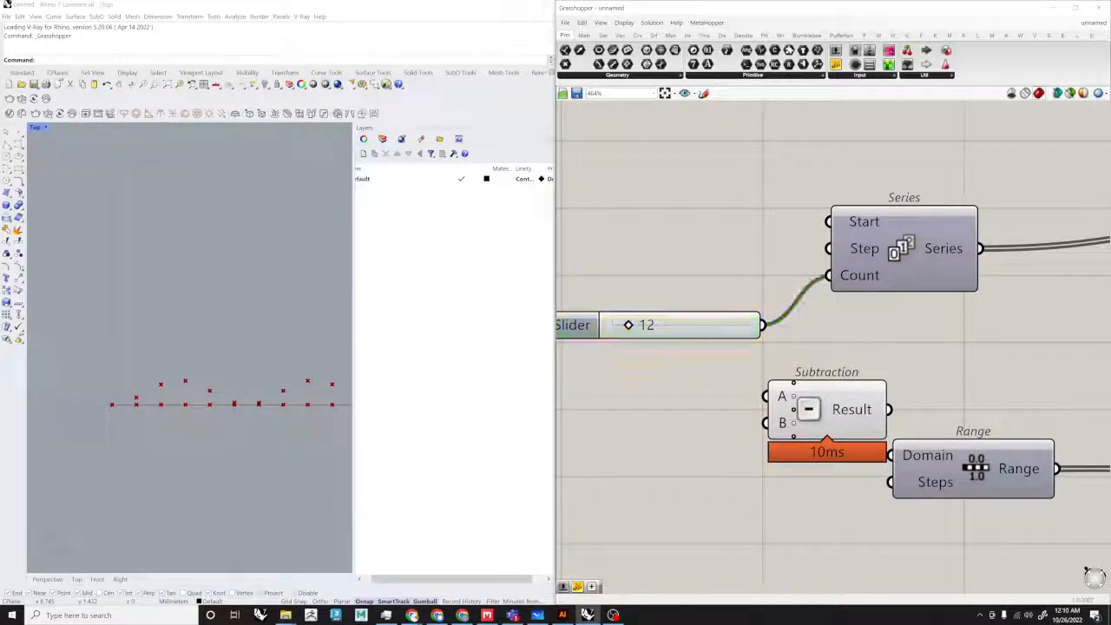
drag(760, 396, 758, 341)
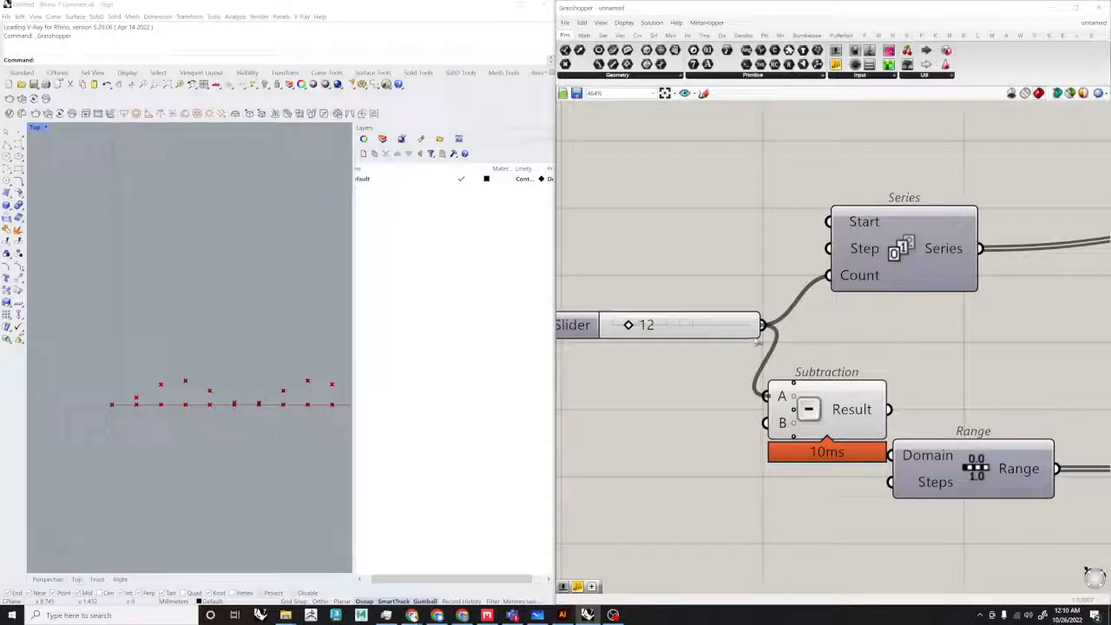
Step: Feed a panel containing 1 into Subtraction's B input, then connect Subtraction's Result to Range's Steps and align Range beside it
double_click(738, 438)
text(//)
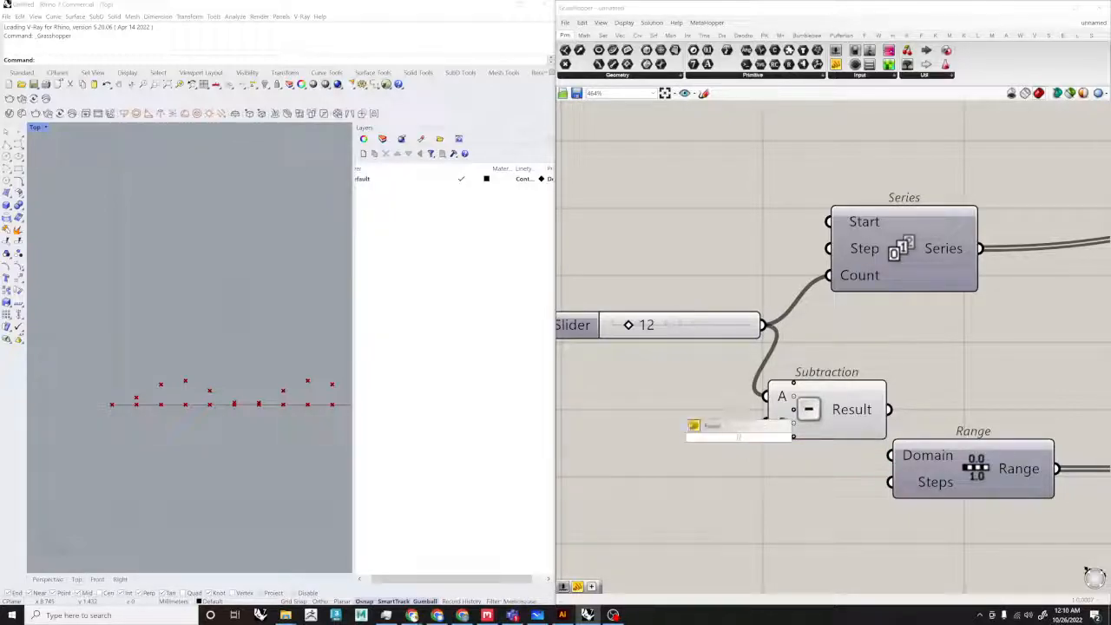
key(Return)
scroll(729, 443, up, 2)
right_drag(841, 462, 745, 450)
drag(825, 398, 830, 501)
drag(902, 486, 943, 417)
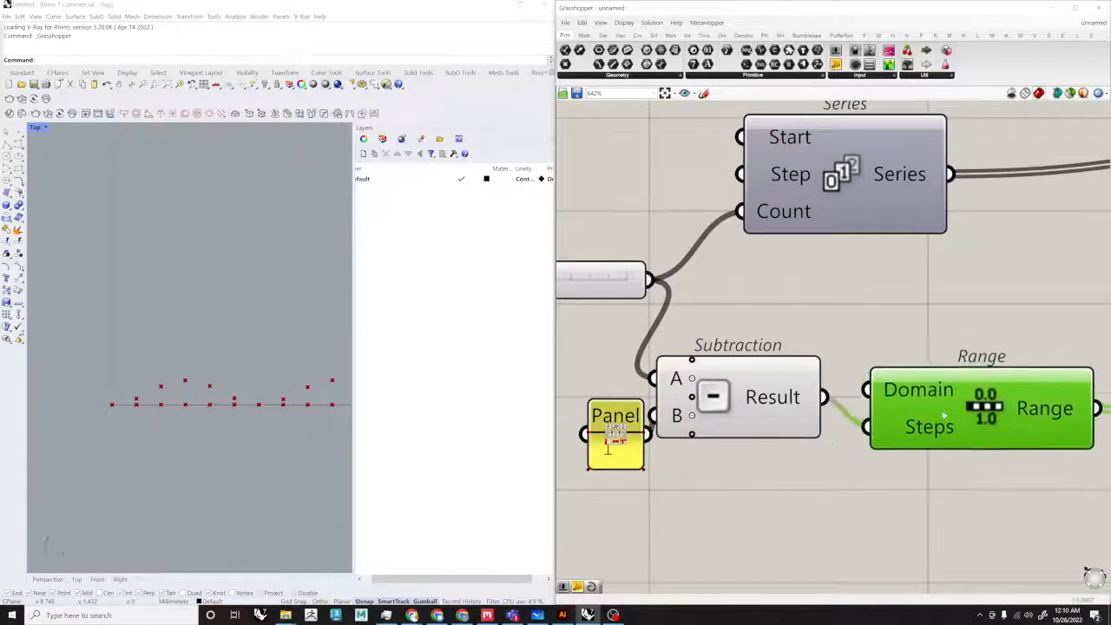
Step: Shorten the period of the Graph Mapper's sine curve with its upper handle
scroll(667, 364, down, 5)
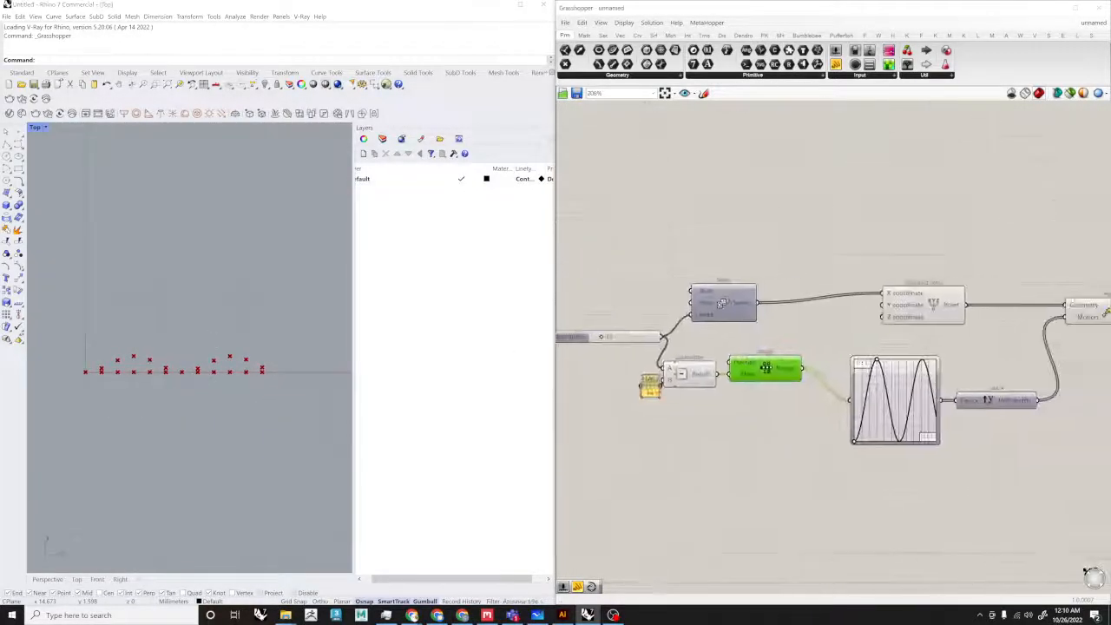
scroll(950, 373, up, 3)
click(1091, 519)
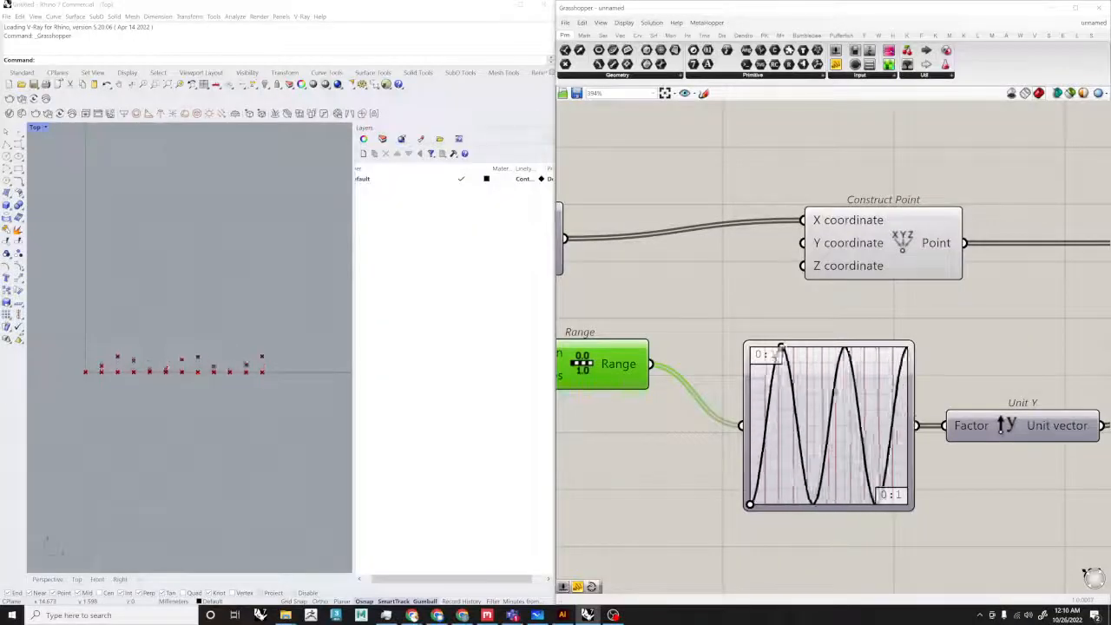
drag(782, 342, 775, 345)
Step: Turn off the preview of the Construct Point component holding the original row of points
drag(882, 310, 878, 245)
middle_click(879, 199)
click(911, 169)
click(972, 153)
Step: Widen the Graph Mapper's sine curve to fewer, longer waves
scroll(965, 217, down, 4)
mouse_move(965, 217)
right_down()
mouse_move(894, 226)
mouse_move(972, 226)
right_up()
scroll(916, 302, up, 1)
drag(866, 294, 878, 293)
scroll(878, 293, down, 2)
right_drag(878, 293, 837, 329)
scroll(837, 330, up, 2)
Step: Align the count slider with Series' Count input and set its value to 50
right_drag(607, 304, 916, 315)
scroll(915, 315, up, 3)
drag(704, 315, 644, 272)
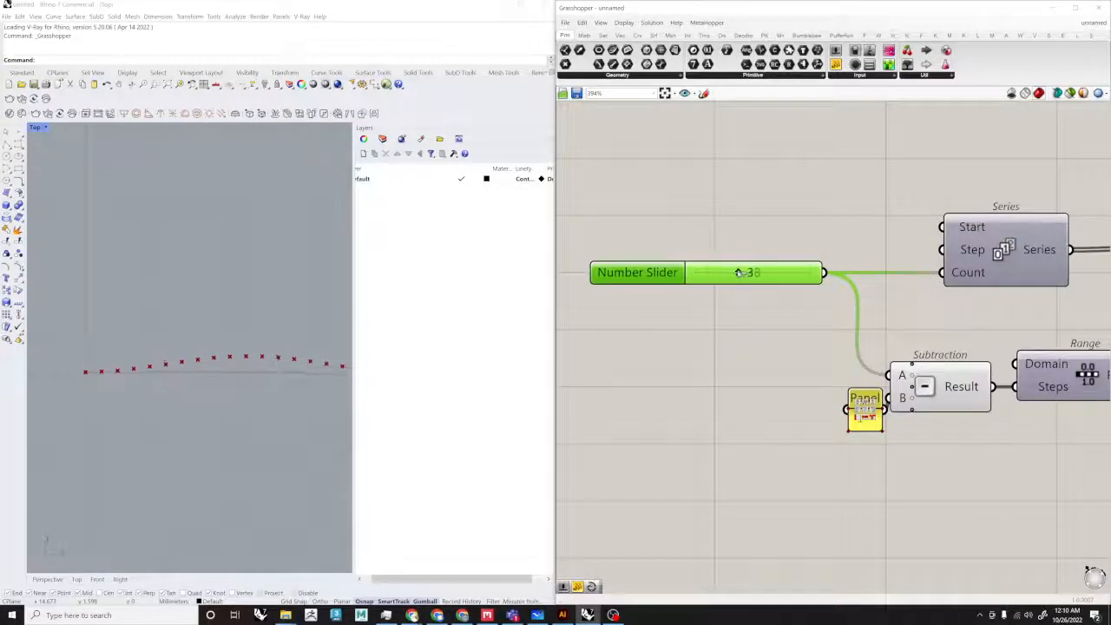
drag(725, 272, 754, 272)
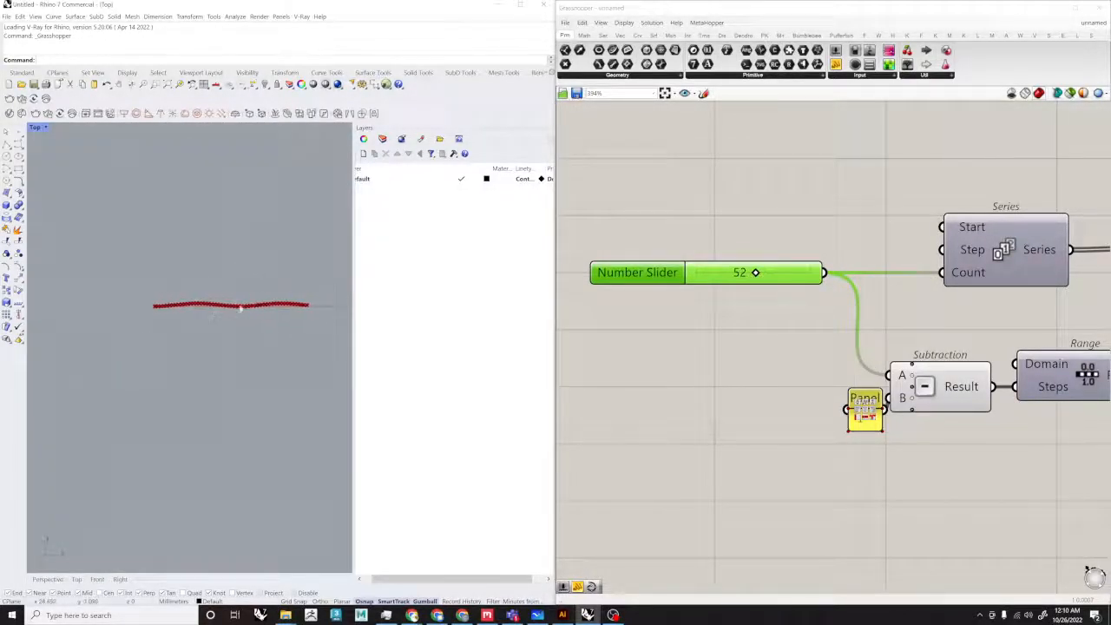
scroll(800, 273, up, 1)
right_drag(799, 272, 697, 270)
scroll(698, 269, up, 1)
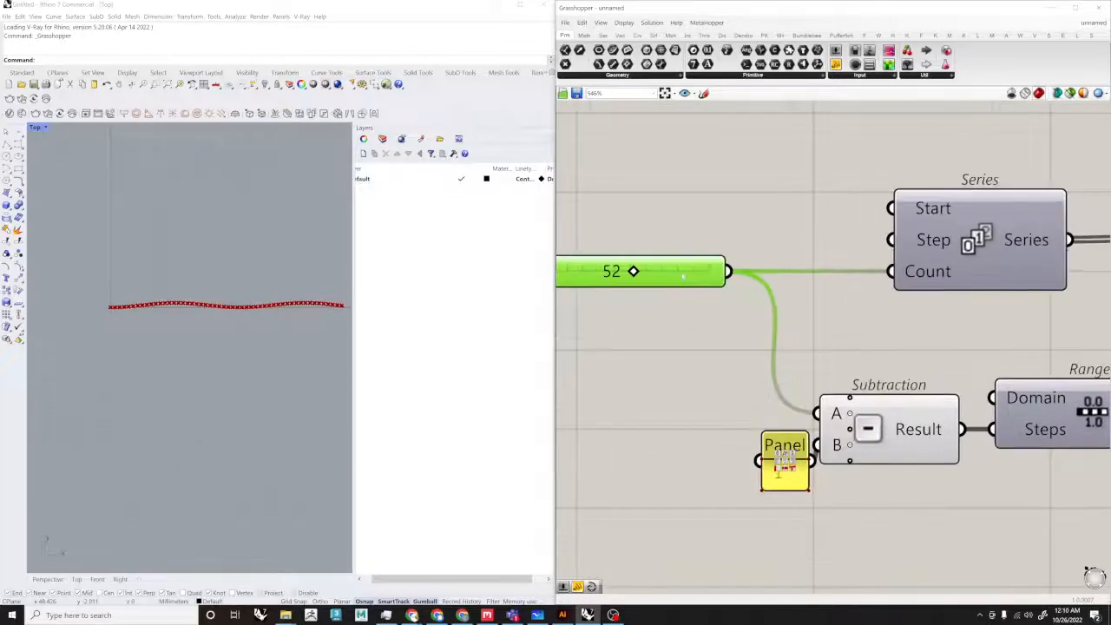
double_click(691, 271)
text(50)
key(Return)
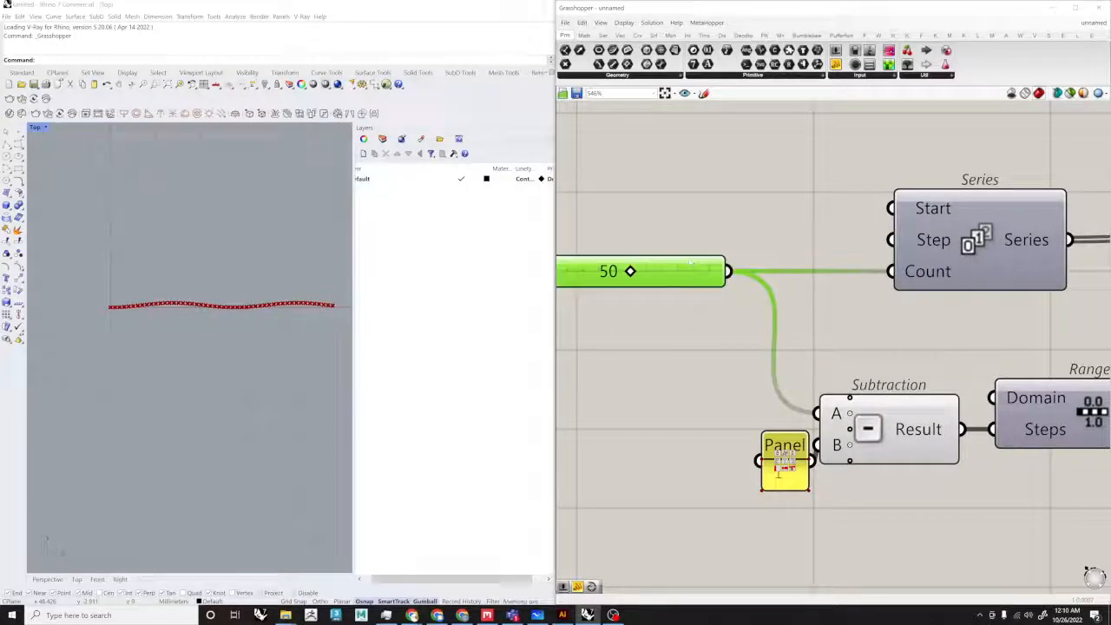
Step: Tighten the Graph Mapper's sine curve so about four and a half waves fit in the graph
right_drag(903, 272, 781, 291)
scroll(781, 290, down, 3)
scroll(1019, 347, up, 3)
drag(872, 323, 835, 321)
scroll(668, 373, down, 5)
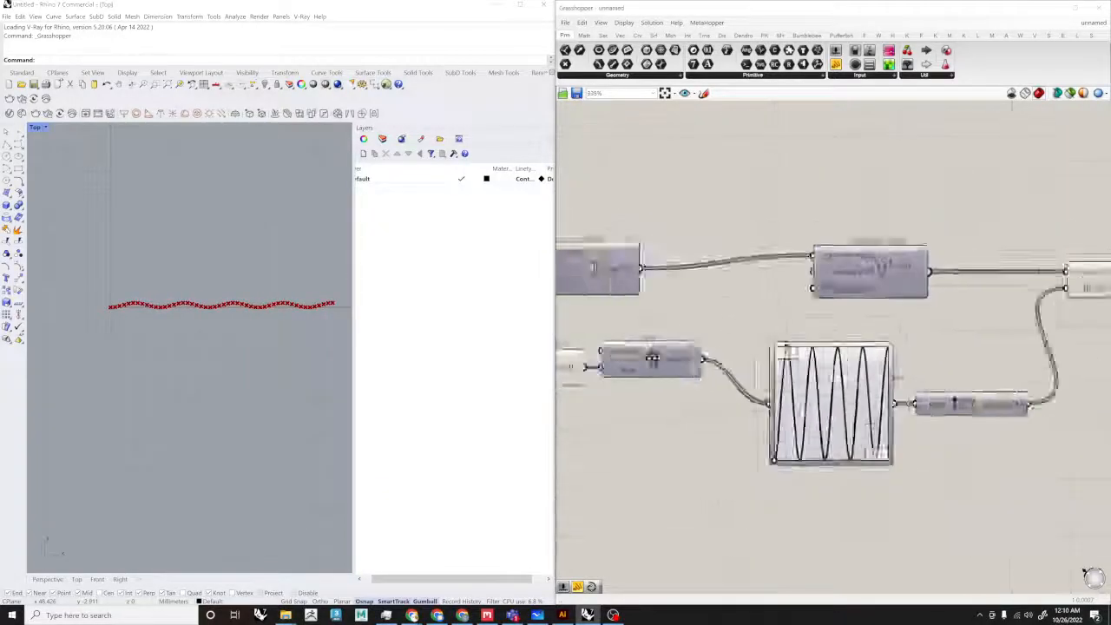
Step: Shift Unit Y up and away from the Graph Mapper, and add a Multiplication component
drag(865, 399, 904, 369)
click(840, 412)
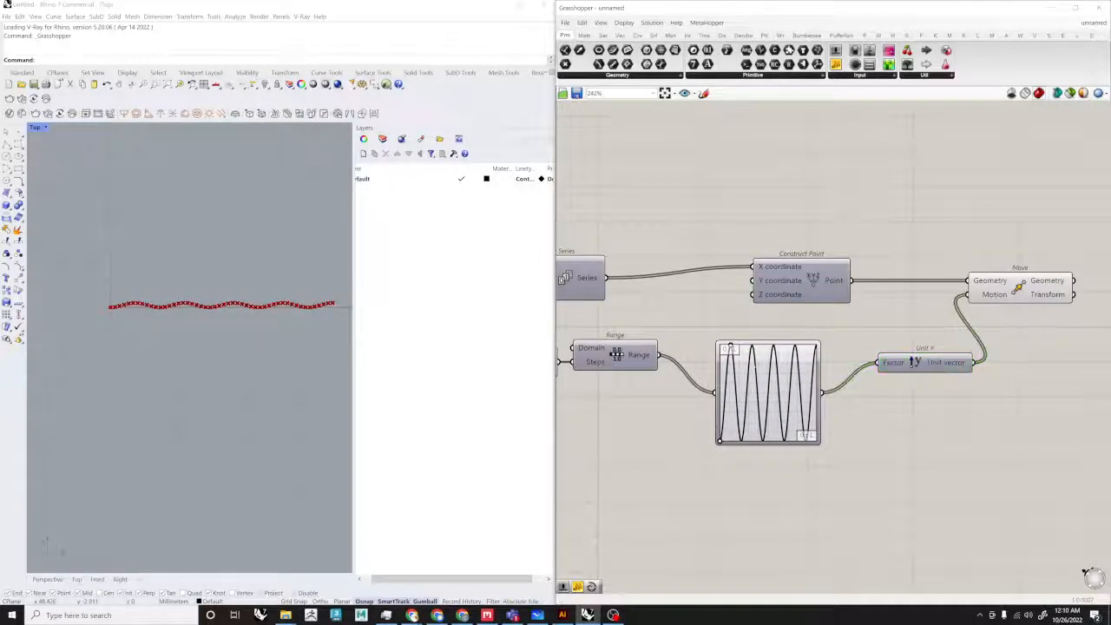
scroll(830, 410, up, 2)
double_click(860, 412)
text(multiplication)
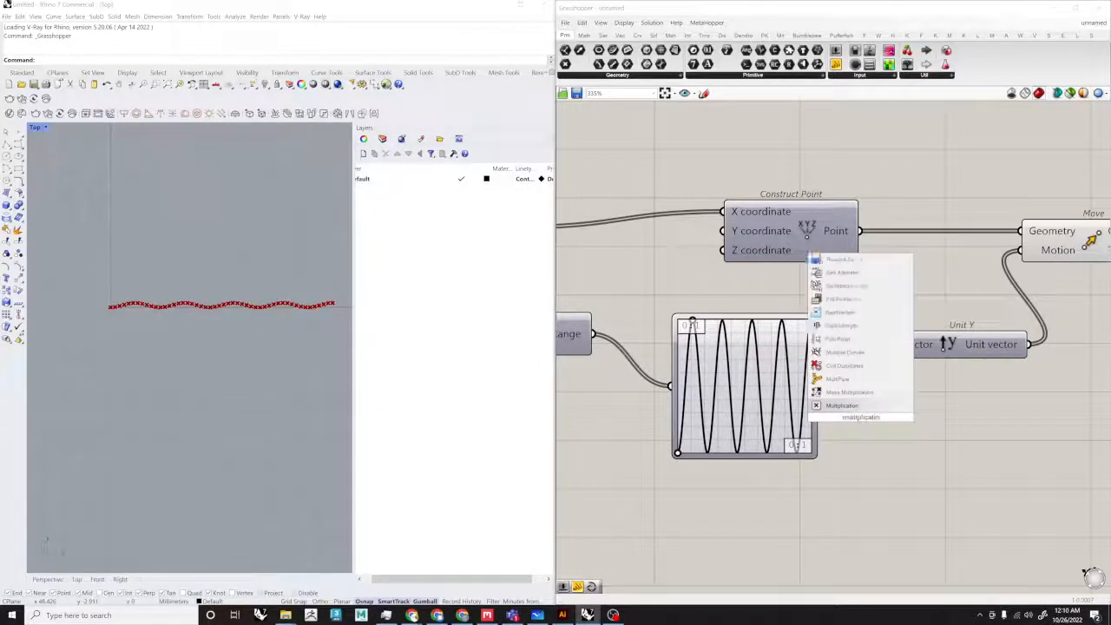
click(842, 366)
Step: Move Unit Y and Move farther along, place Multiplication after the Graph Mapper, and connect the graph output to input A
right_drag(1055, 305, 879, 276)
drag(951, 352, 833, 194)
drag(787, 315, 1007, 332)
click(920, 377)
drag(707, 396, 839, 365)
scroll(767, 364, up, 1)
drag(771, 343, 621, 354)
Step: Add a number slider set to 2.00 and place it beneath the Graph Mapper
double_click(685, 419)
text(2)
key(Return)
drag(728, 423, 605, 469)
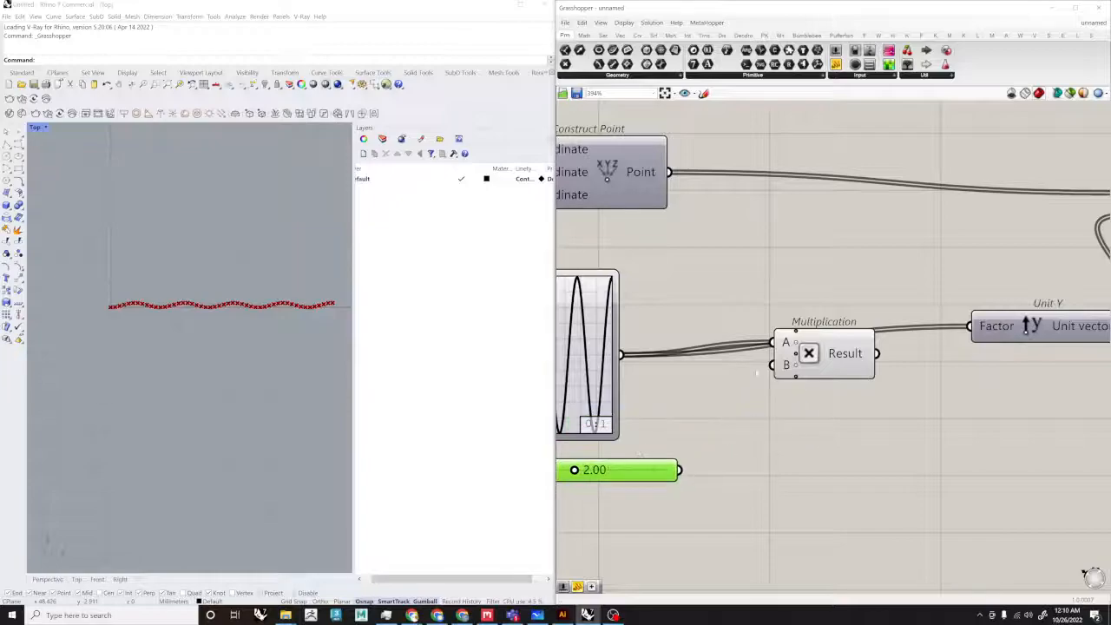
Step: Connect the slider to Multiplication's B and the Result to Unit Y's Factor, and raise the slider to 5.04
drag(708, 460, 680, 469)
right_drag(981, 325, 1095, 303)
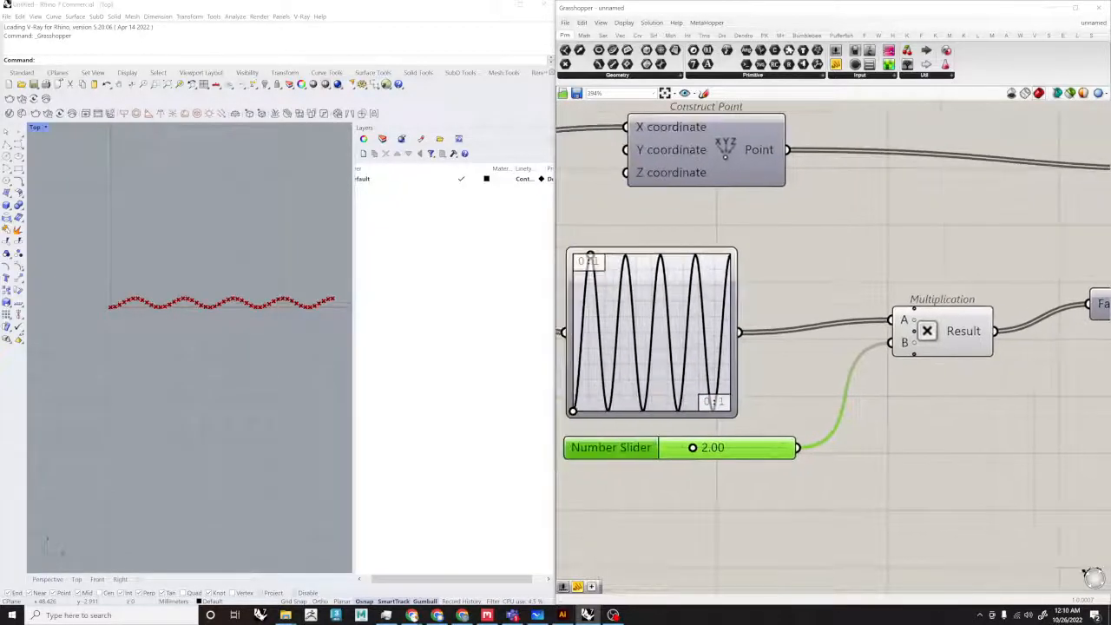
drag(691, 447, 727, 447)
right_drag(852, 439, 795, 437)
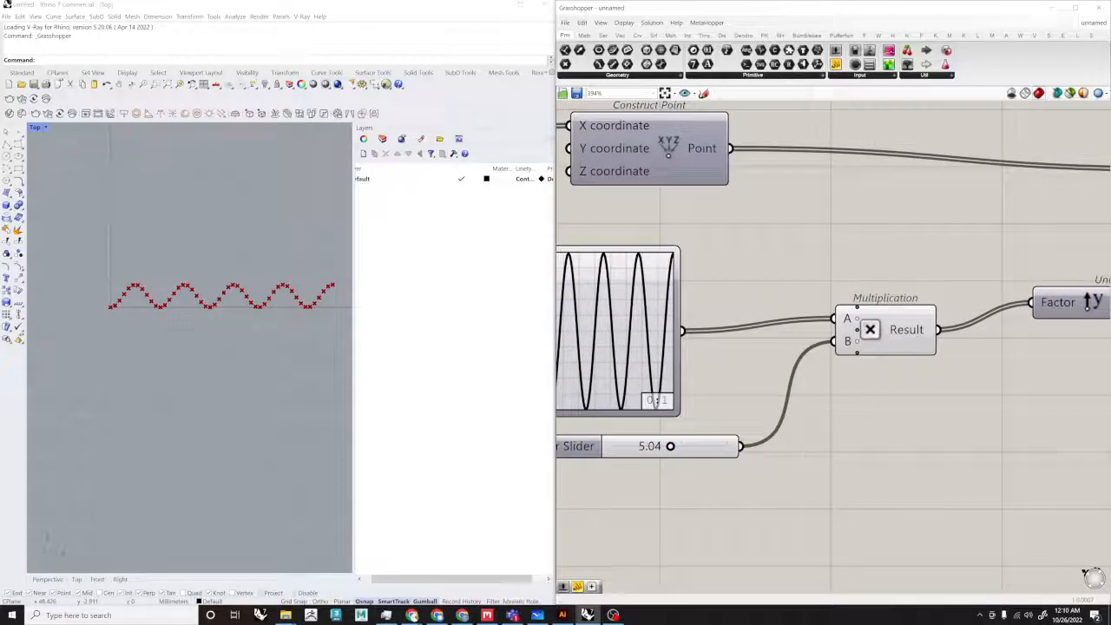
Step: Review the definition from Move back to Series, highlighting the Move and Construct Point components
scroll(793, 371, down, 3)
right_drag(1032, 277, 840, 308)
scroll(842, 308, up, 1)
click(905, 287)
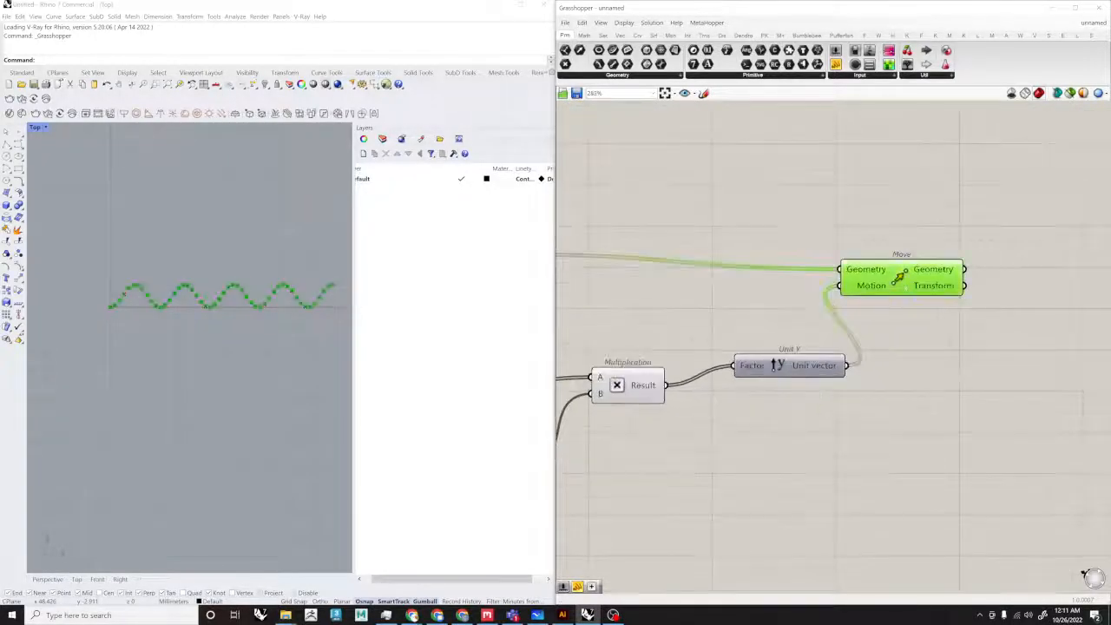
scroll(905, 288, down, 2)
right_drag(905, 287, 987, 283)
click(707, 311)
scroll(707, 310, down, 1)
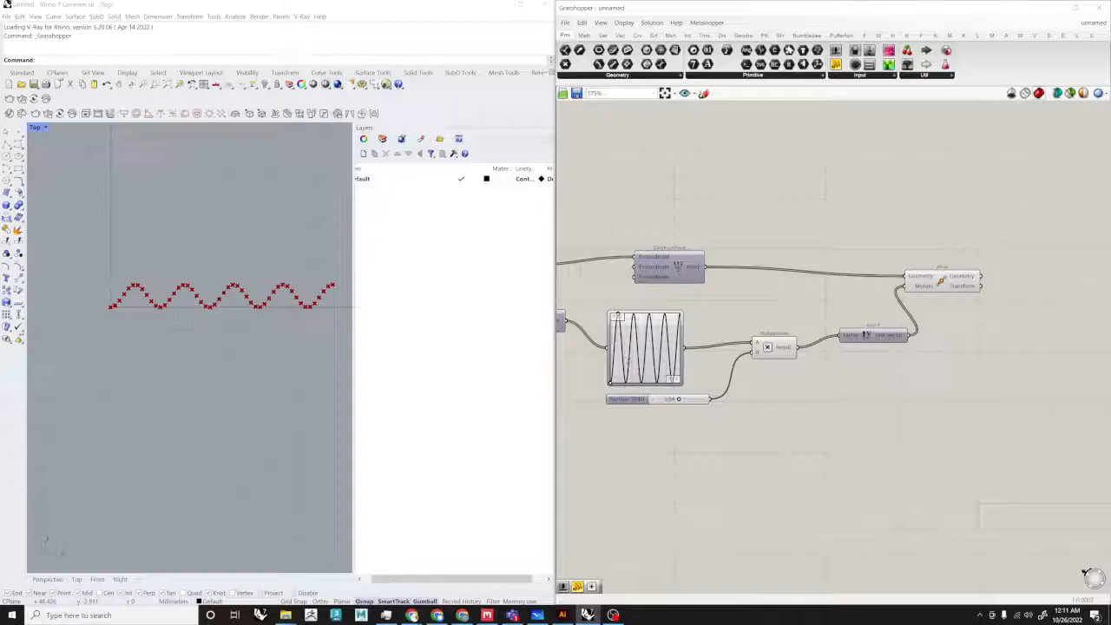
right_drag(708, 311, 815, 305)
click(785, 263)
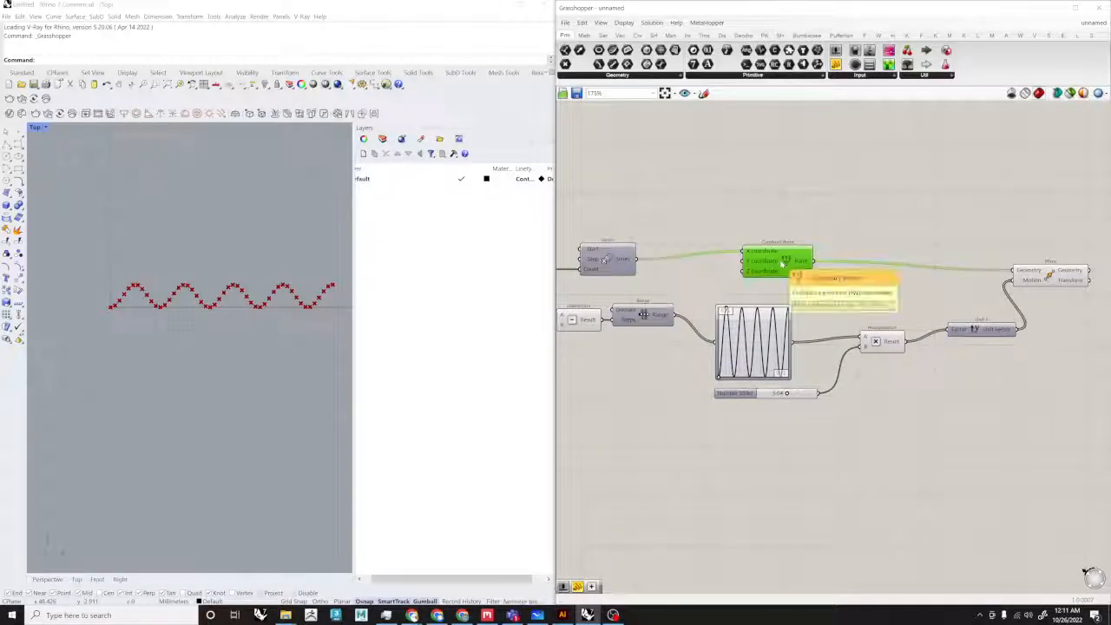
right_drag(643, 314, 699, 310)
Step: Switch to the browser and study the reference photo of the winery's curved, ribbed wall
double_click(867, 466)
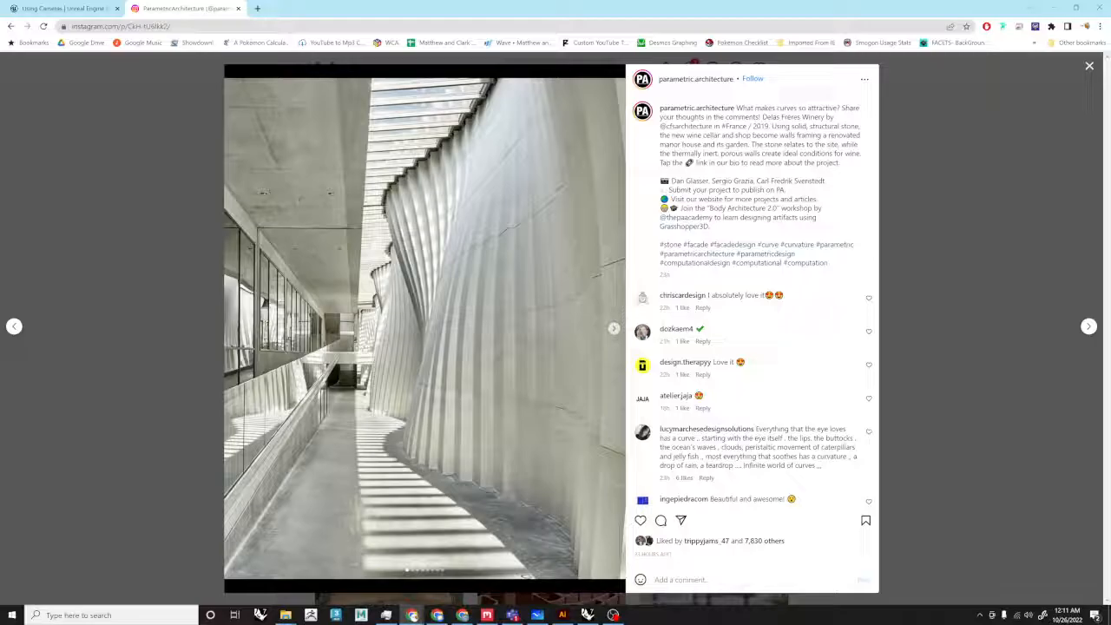
click(1052, 7)
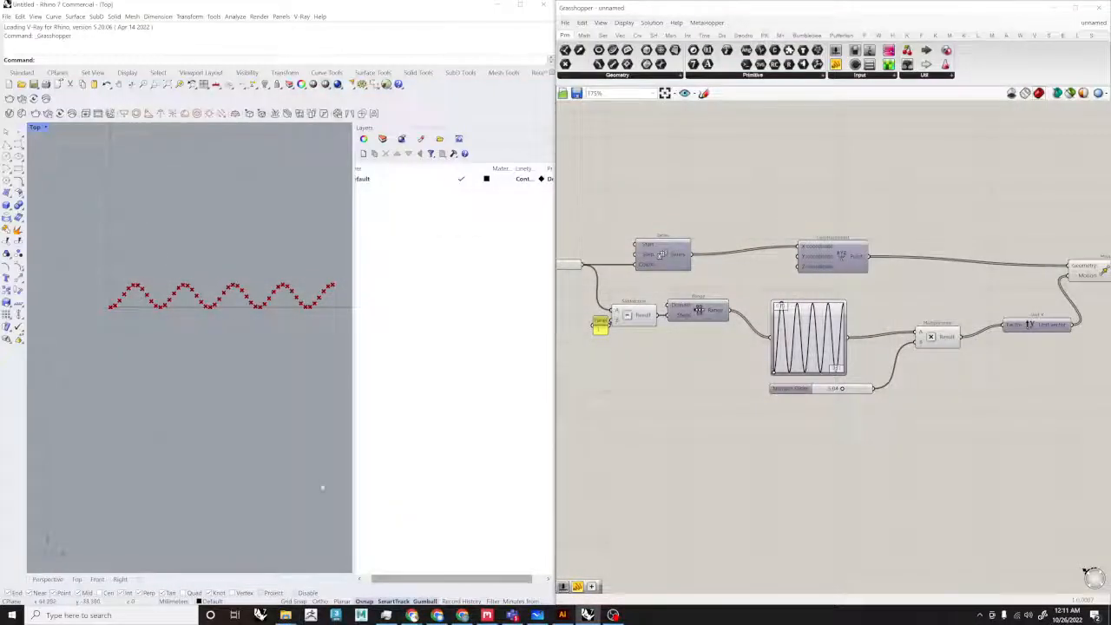
click(411, 614)
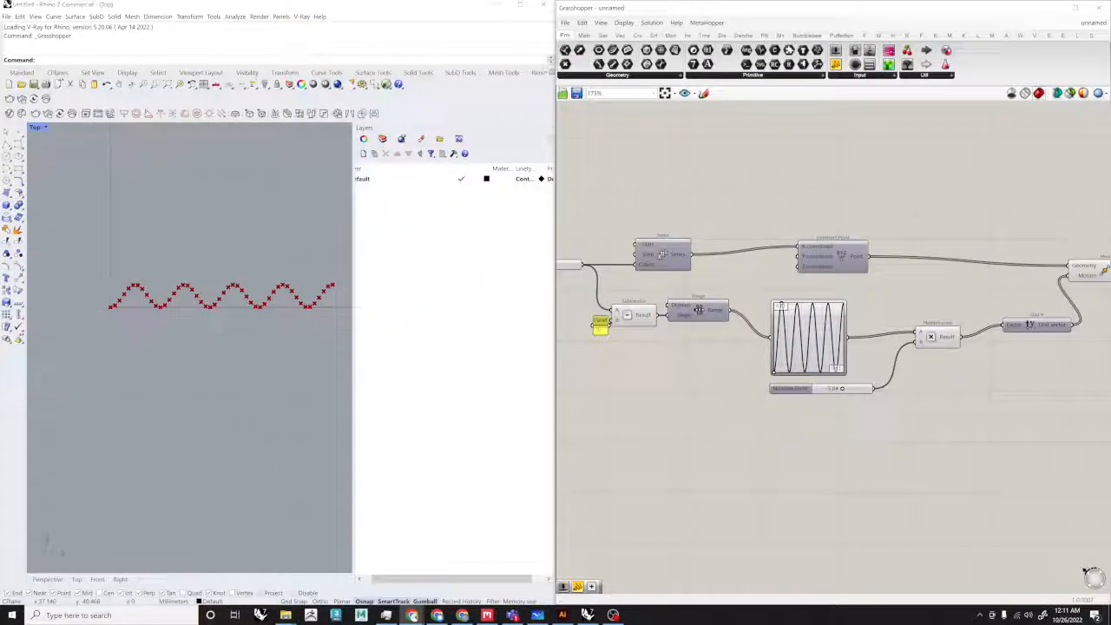
double_click(779, 418)
text(graph mape)
key(BackSpace)
text(per)
key(Return)
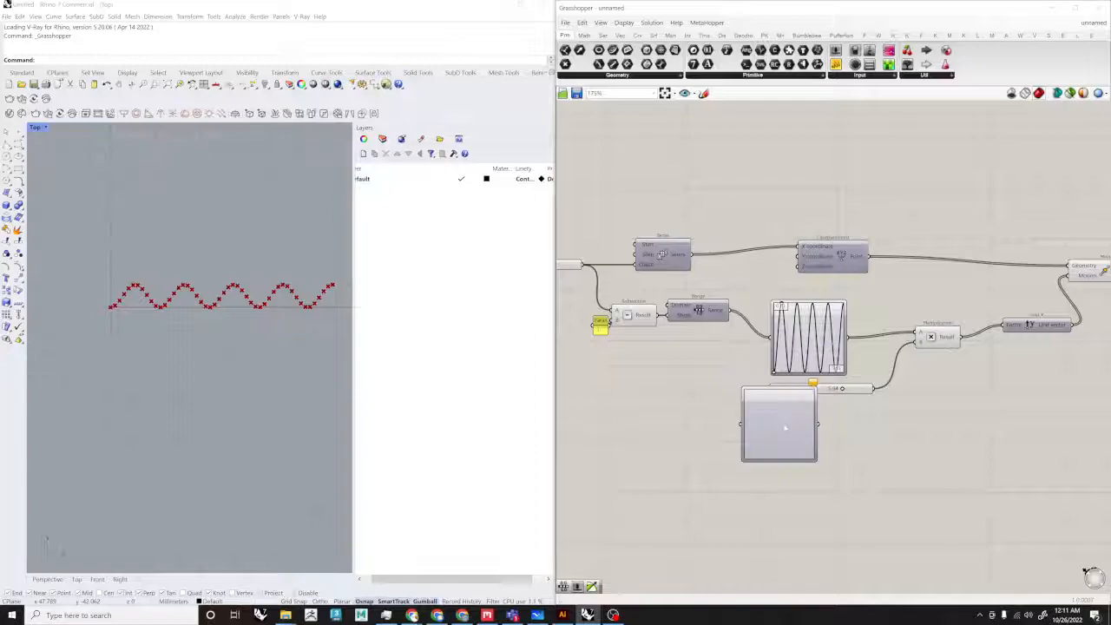
drag(784, 427, 819, 455)
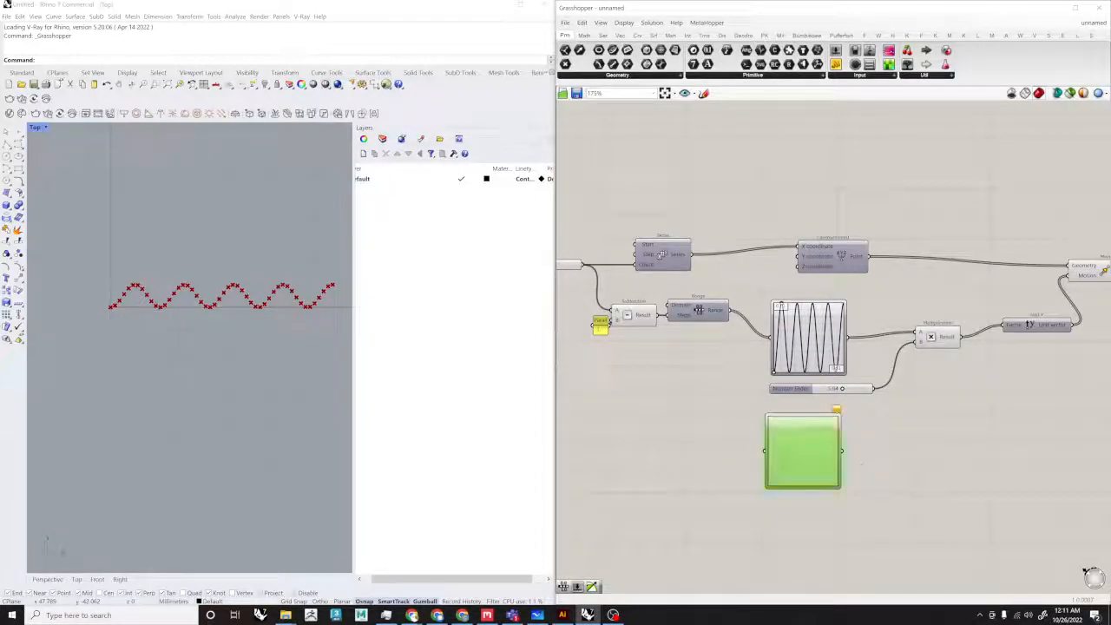
right_drag(862, 463, 841, 480)
click(785, 347)
click(781, 468)
key(Delete)
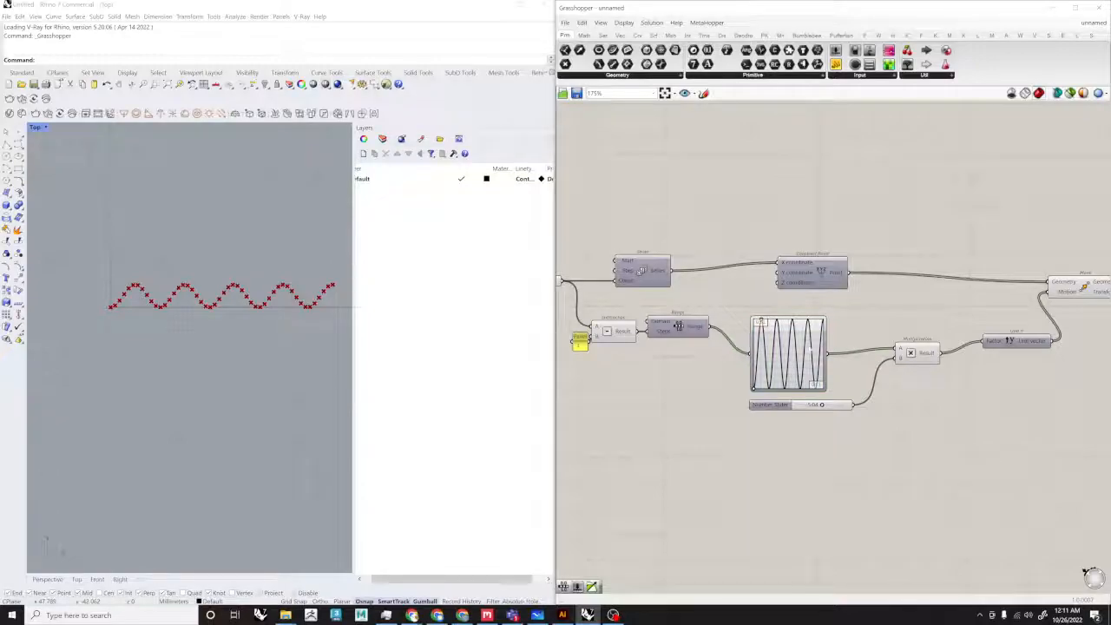
click(811, 342)
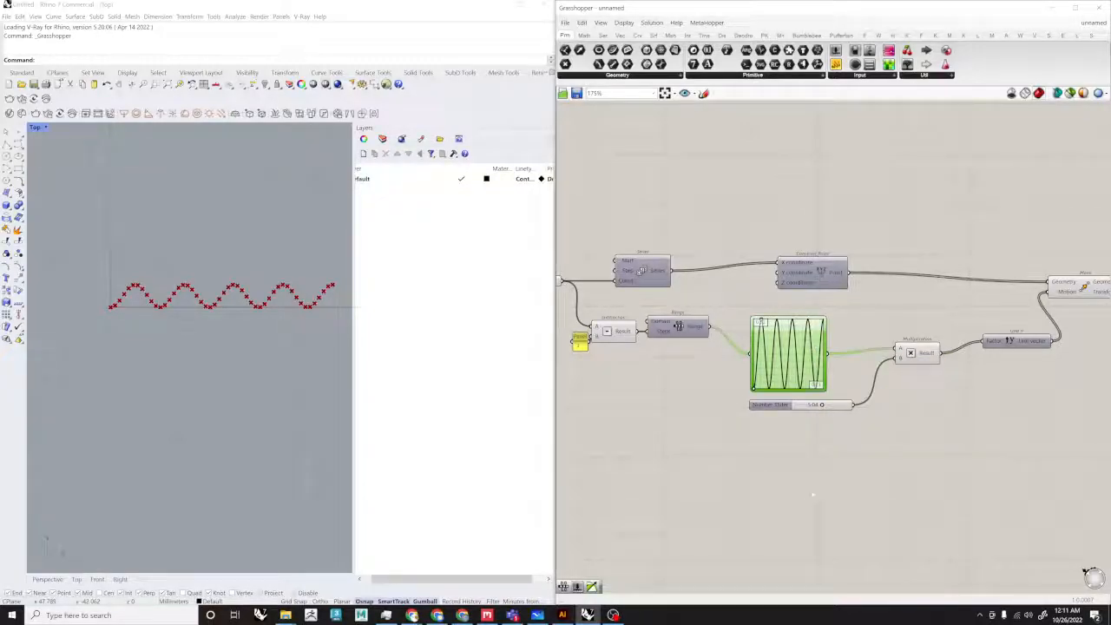
Step: Add a second Construct Point below the multiplier slider and connect the Series output to its X coordinate
double_click(812, 494)
text(construct)
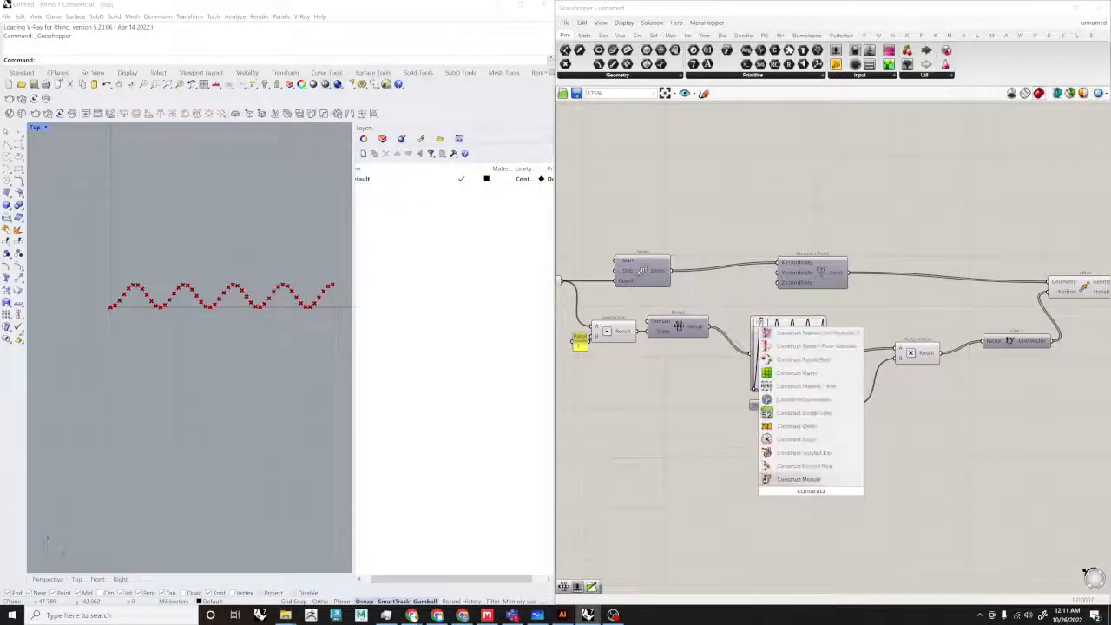
text( point)
key(Return)
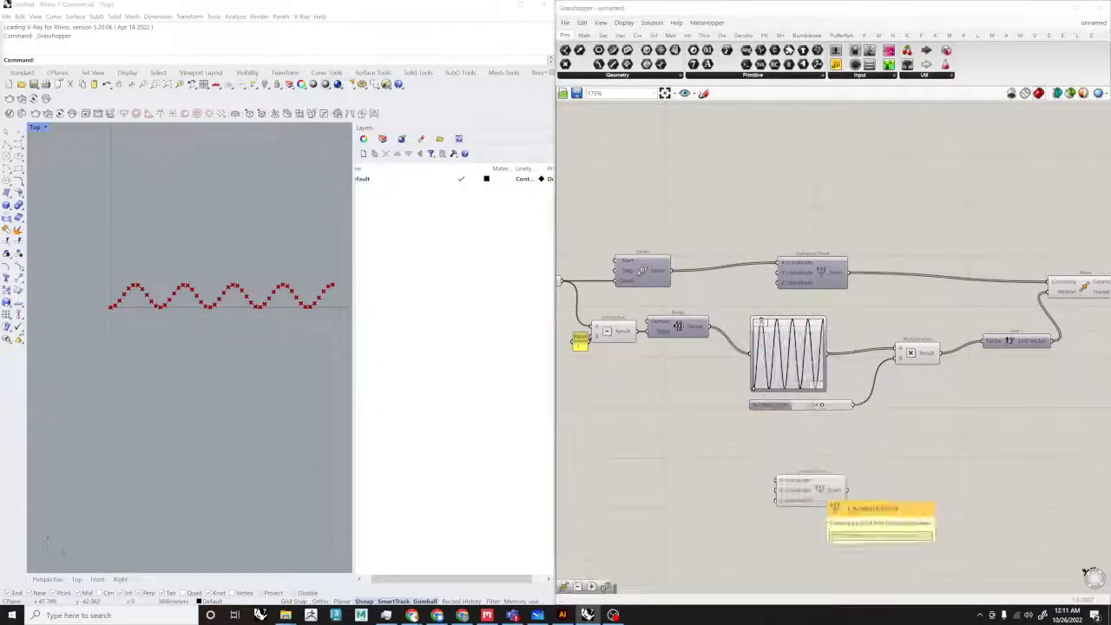
scroll(676, 281, up, 3)
drag(664, 261, 828, 447)
scroll(789, 255, down, 2)
scroll(820, 421, up, 1)
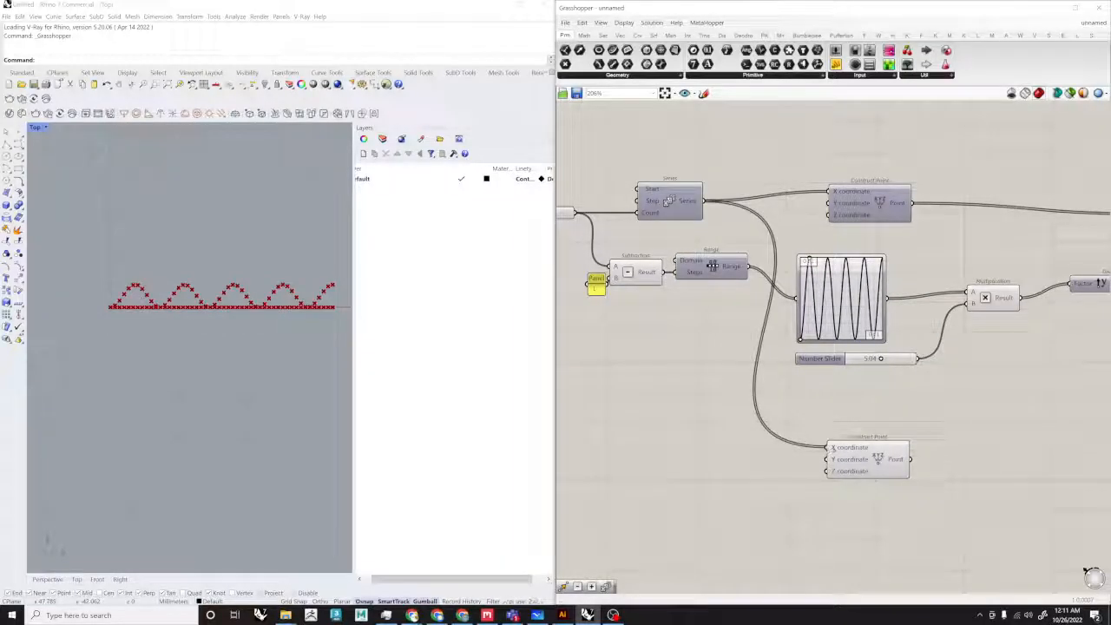
Step: Adjust the position of the second Construct Point and add a Move component beside it
right_drag(831, 448, 801, 450)
drag(848, 463, 828, 446)
click(826, 502)
right_drag(826, 502, 757, 507)
text(move)
key(Return)
scroll(875, 421, down, 2)
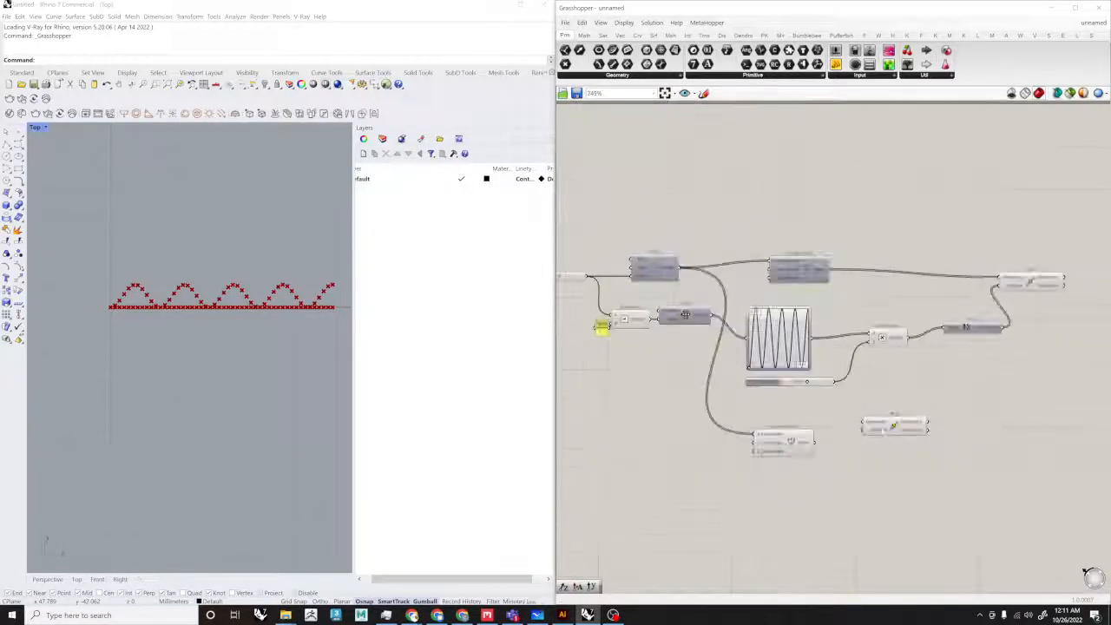
Step: Place the new Move component below the first Move, leaving space after the second Construct Point
right_drag(884, 431, 840, 436)
scroll(840, 436, up, 3)
drag(841, 437, 1084, 421)
right_drag(1084, 425, 1051, 430)
scroll(979, 427, down, 1)
drag(1021, 413, 962, 344)
Step: Examine how the upper chain works, highlighting its Construct Point, Series and Move components
right_drag(561, 270, 669, 277)
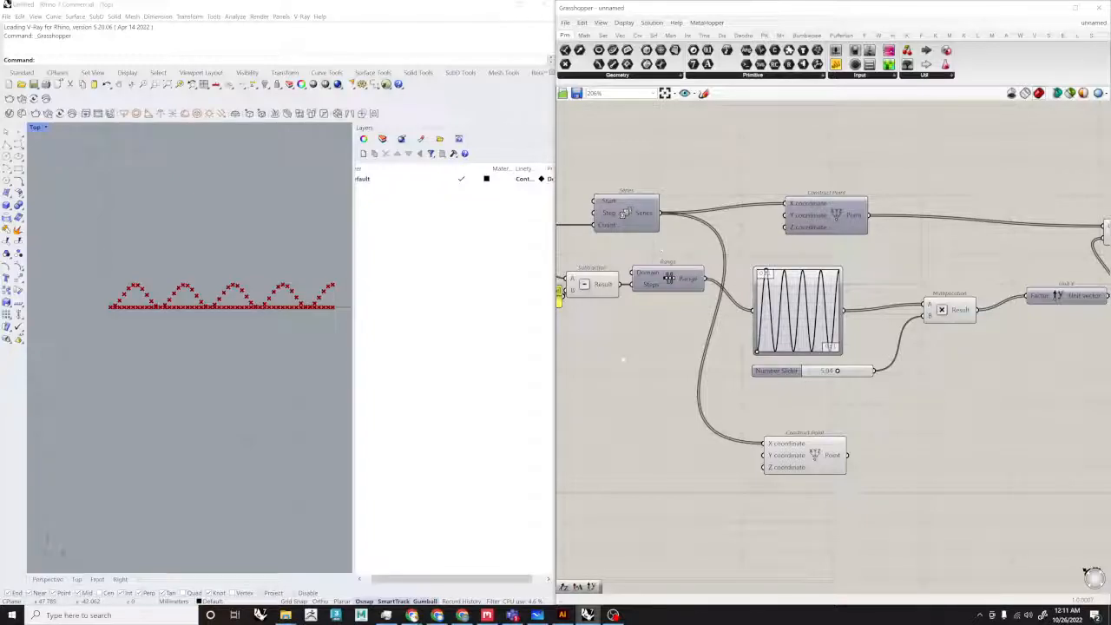
right_drag(816, 401, 723, 391)
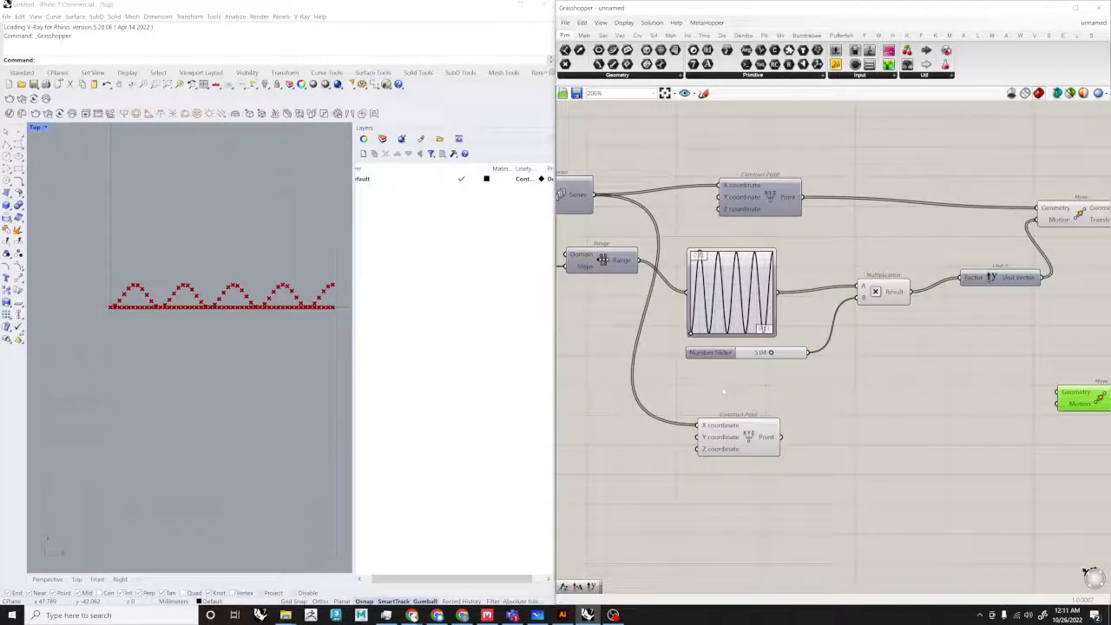
right_drag(989, 278, 938, 301)
click(719, 226)
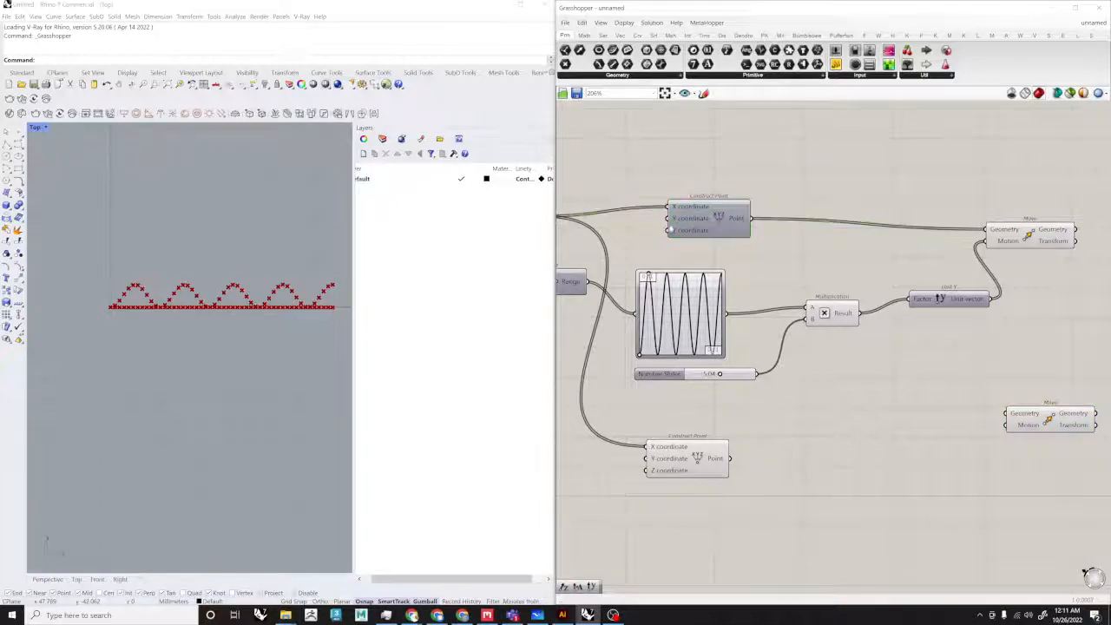
click(737, 223)
right_drag(664, 256, 813, 280)
click(646, 234)
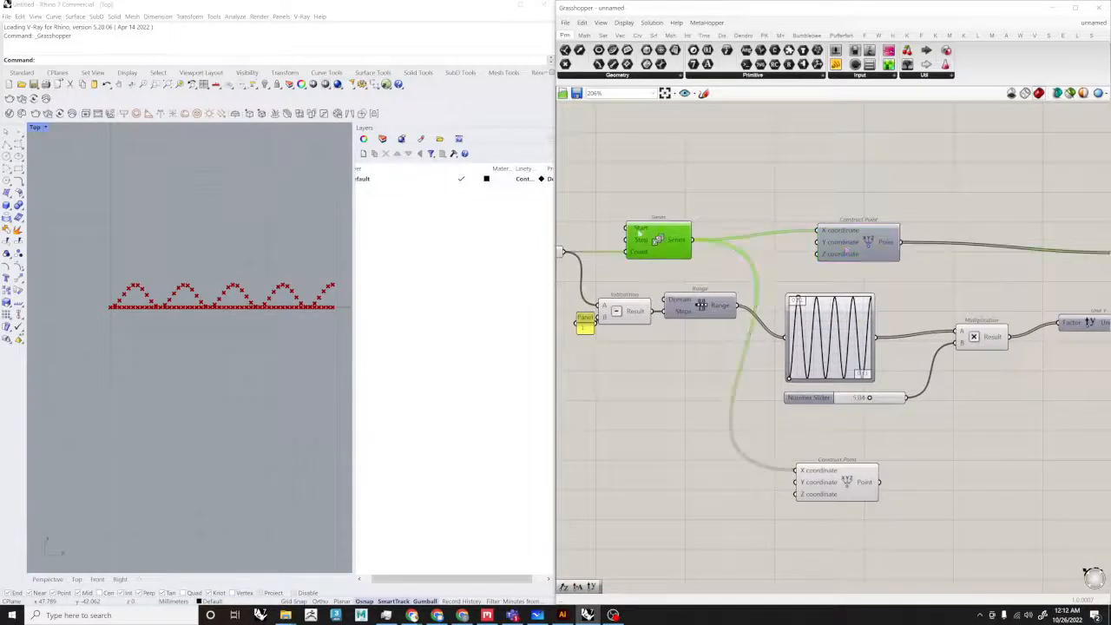
right_drag(920, 199, 744, 205)
click(1002, 263)
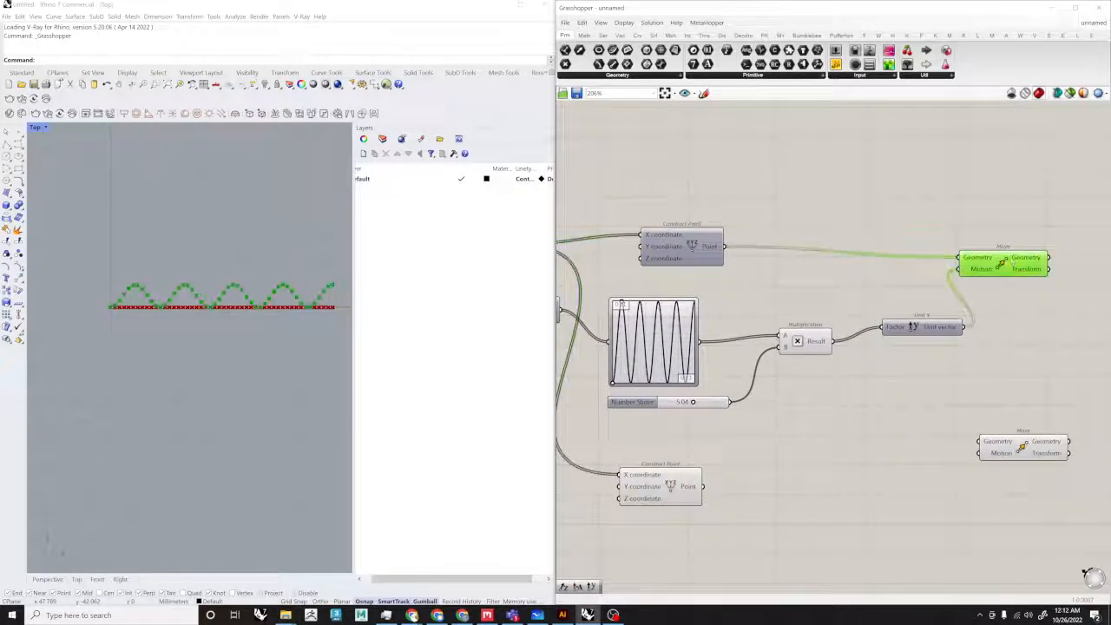
Step: Connect the lower Construct Point's output to the new Move's Geometry input, and shift Unit Y up closer to the upper Move
drag(979, 442, 694, 488)
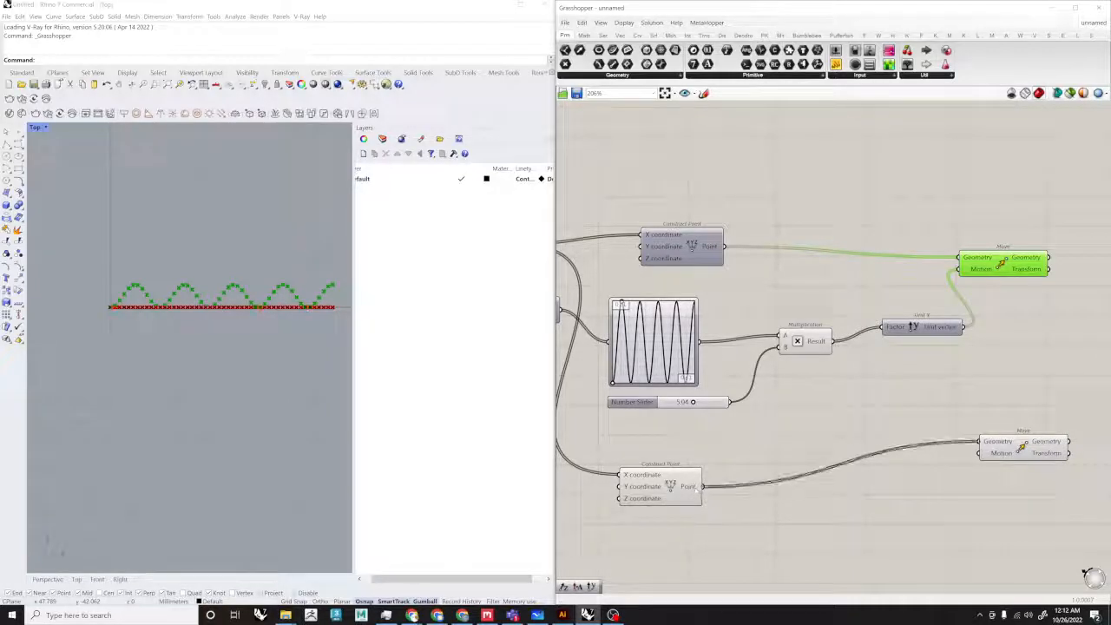
click(785, 442)
drag(923, 337, 901, 309)
click(932, 337)
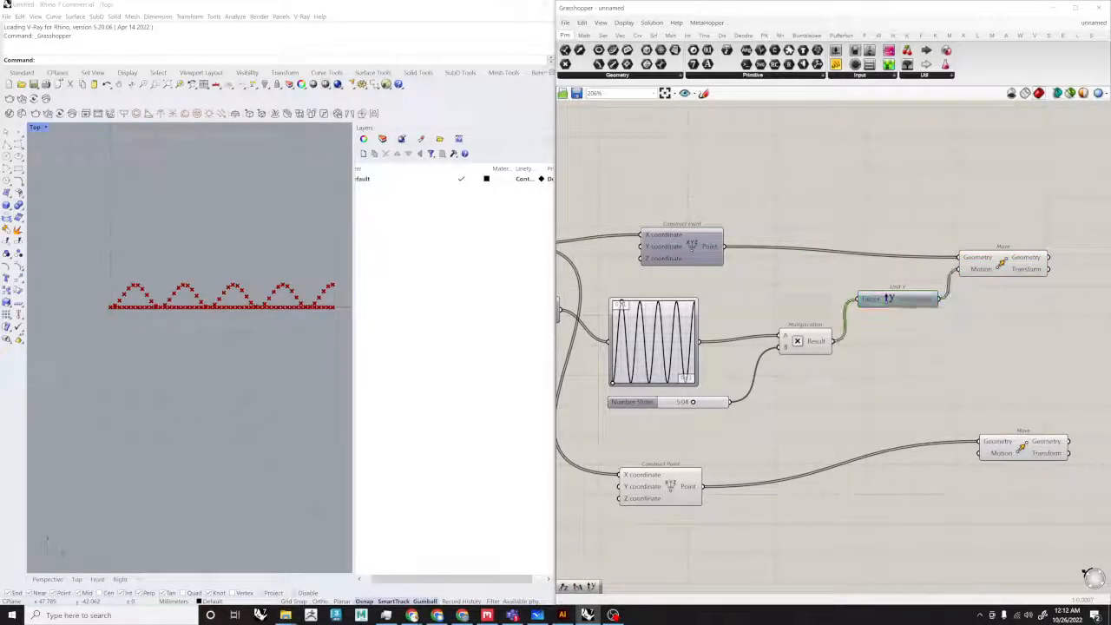
Step: Add a Unit Y component beside the lower Move and connect its vector to that Move's Motion input
double_click(933, 336)
text(y)
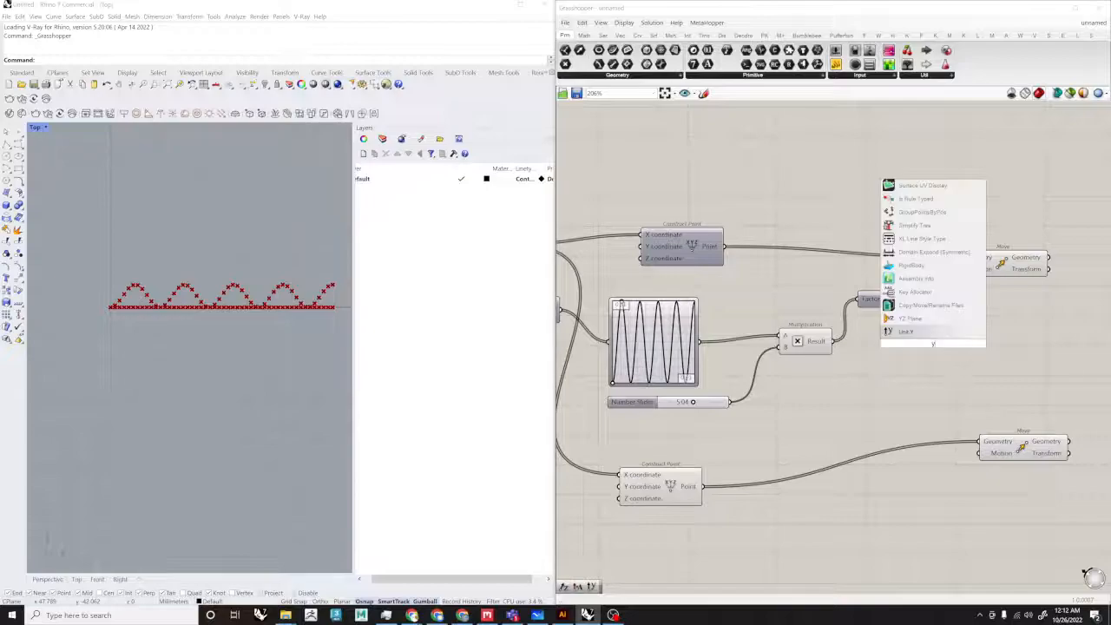
click(948, 332)
drag(941, 341, 921, 469)
click(746, 418)
Step: Add a Graph Mapper and place it just below the lower Construct Point
right_drag(746, 418, 879, 390)
double_click(851, 498)
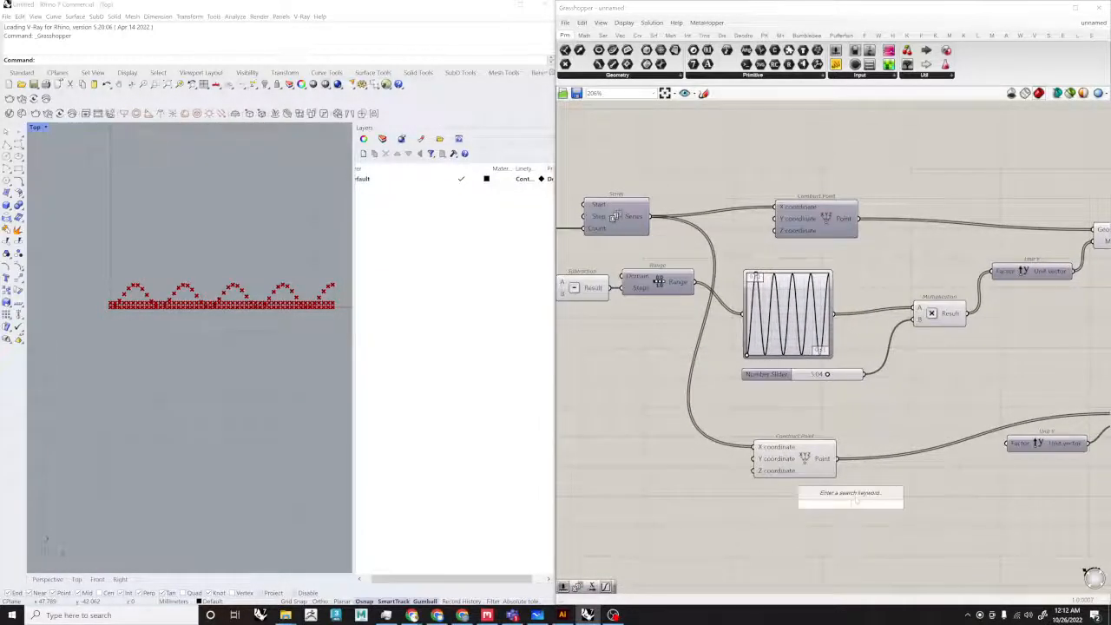
text(graph mapp)
key(Return)
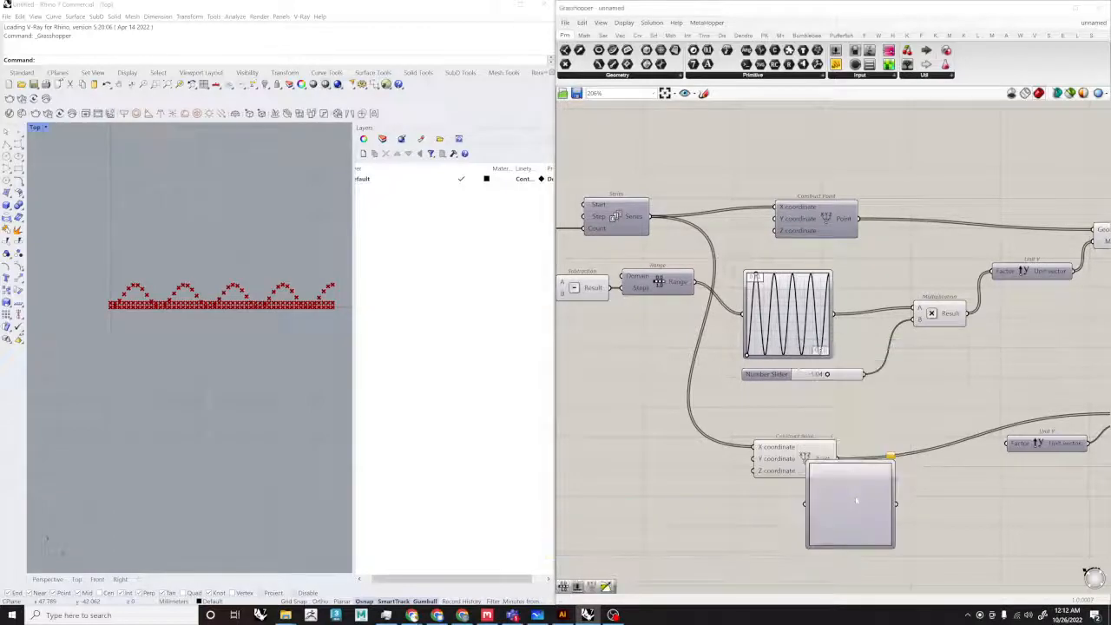
drag(856, 500, 799, 539)
right_drag(805, 521, 793, 445)
Step: Add a Multiplication component between the new Graph Mapper and the lower Unit Y
click(922, 236)
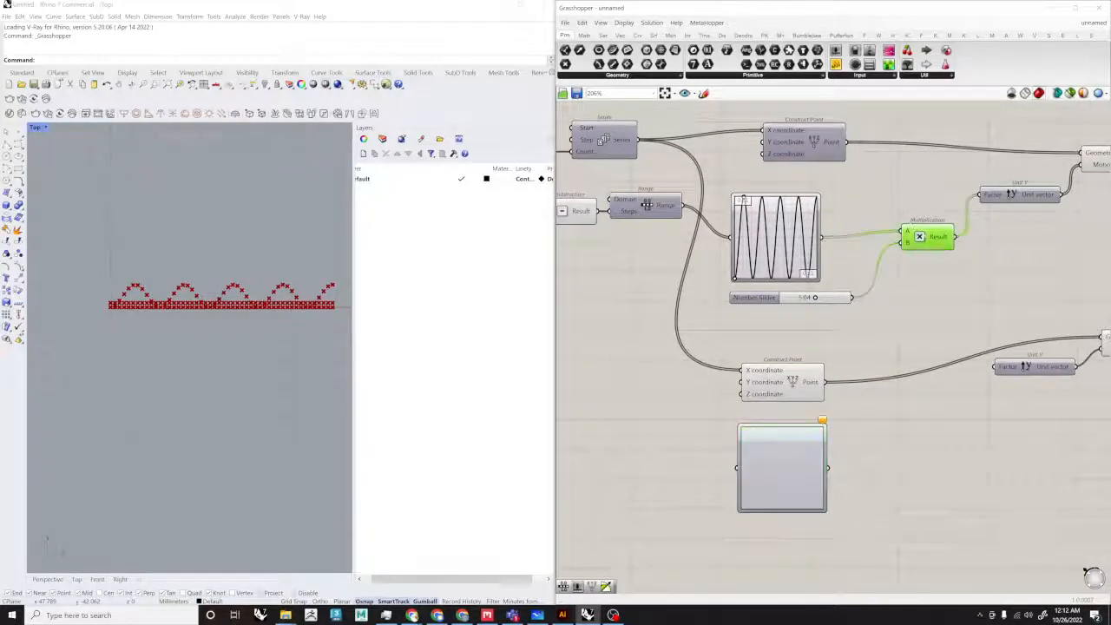
double_click(906, 297)
text(multipl)
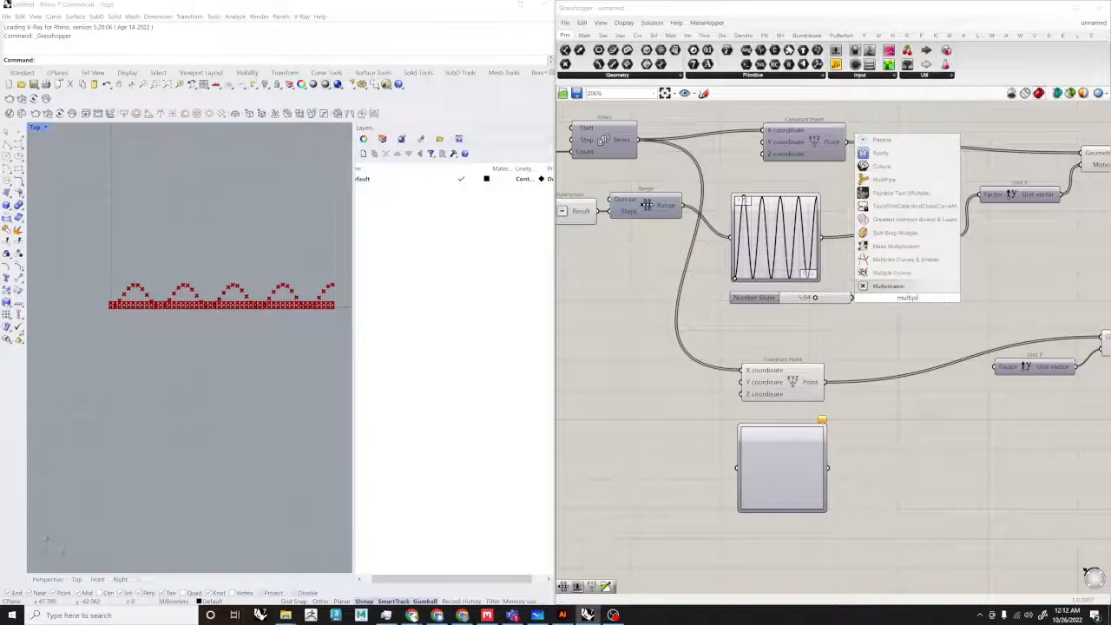
key(Return)
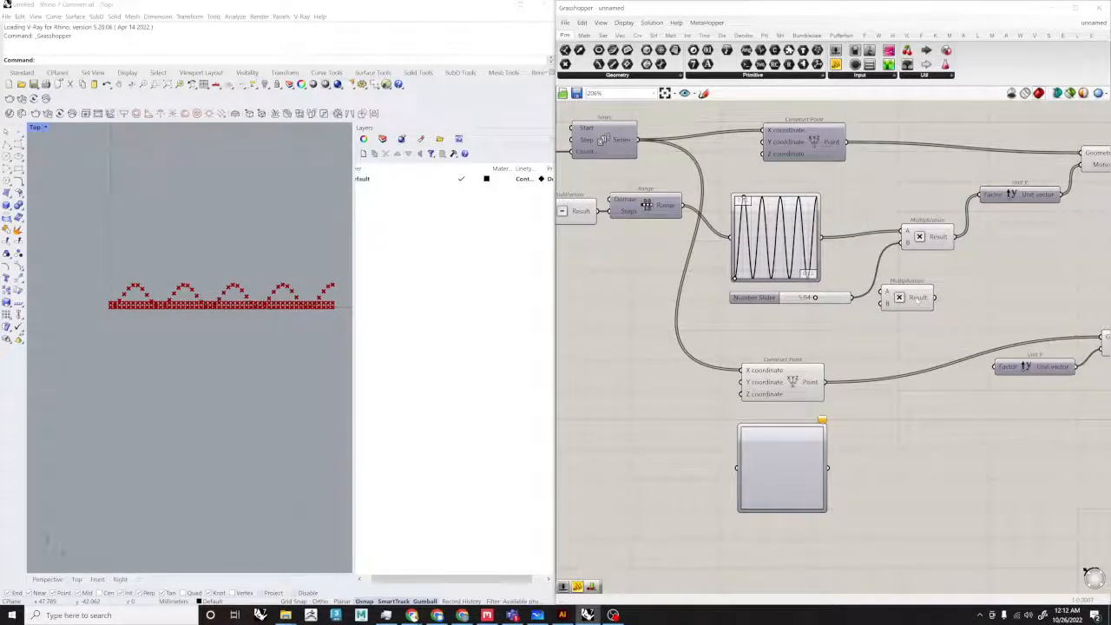
drag(907, 297, 926, 429)
Step: Wire the blank Graph Mapper and the 5.04 slider into the lower Multiplication, and its Result into the lower Unit Y's Factor
scroll(926, 428, up, 4)
scroll(846, 409, down, 3)
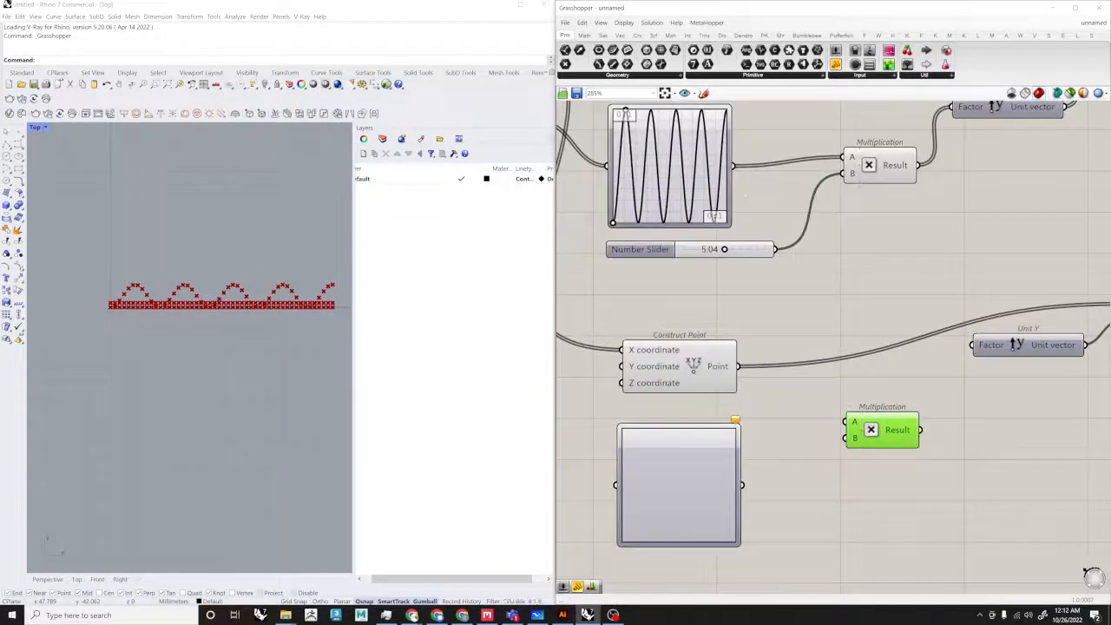
drag(843, 423, 751, 466)
drag(808, 256, 775, 249)
scroll(971, 369, up, 3)
drag(919, 429, 971, 344)
scroll(831, 412, down, 1)
right_drag(831, 412, 889, 398)
scroll(887, 400, down, 4)
scroll(709, 203, up, 2)
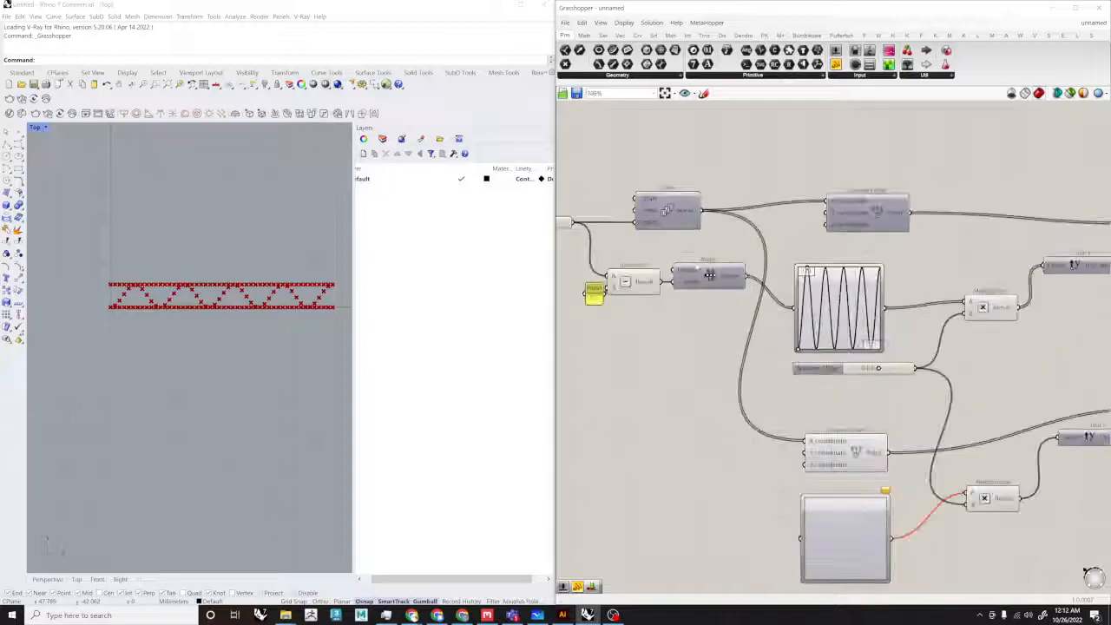
Step: Connect the Range output to the lower Graph Mapper and set its graph type to Sine
drag(746, 278, 801, 538)
right_drag(788, 453, 774, 448)
click(675, 216)
scroll(676, 215, down, 2)
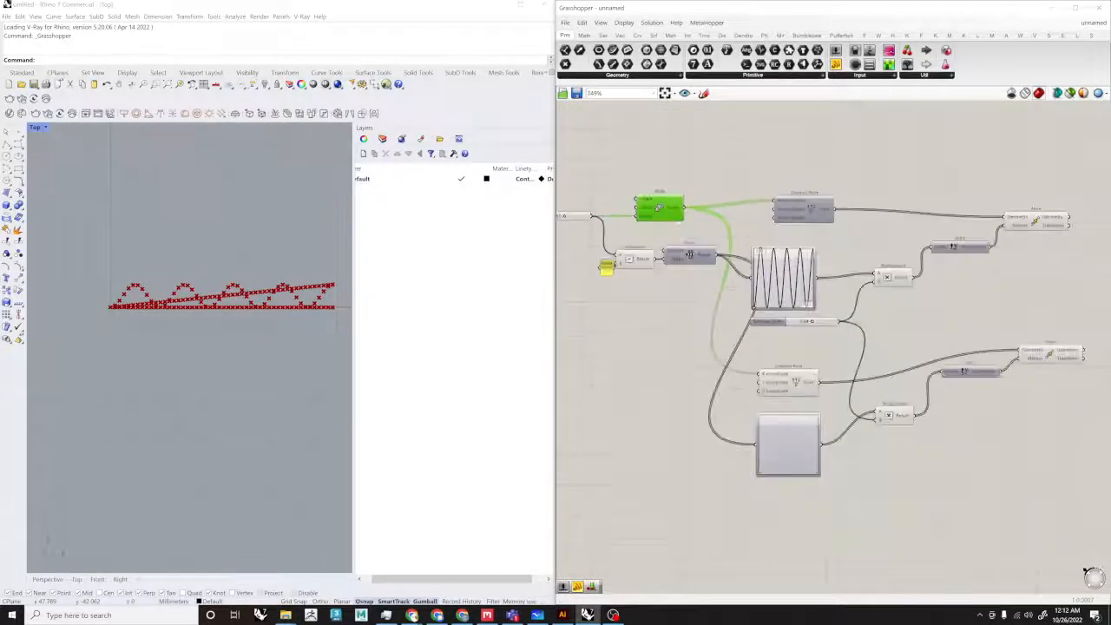
right_drag(676, 215, 716, 241)
click(875, 264)
right_click(829, 471)
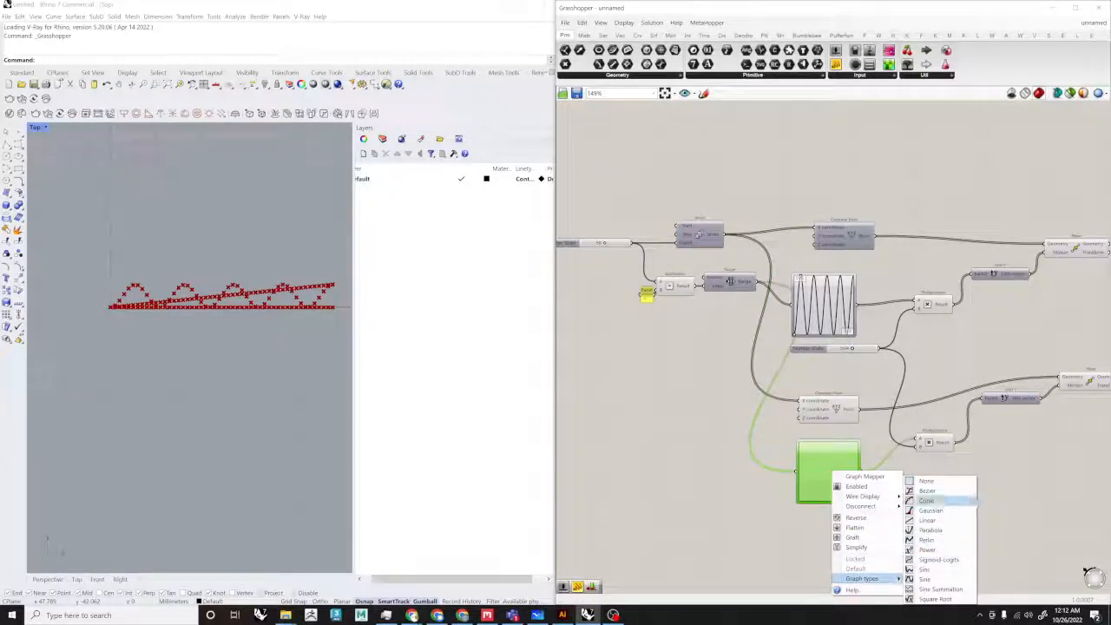
click(928, 579)
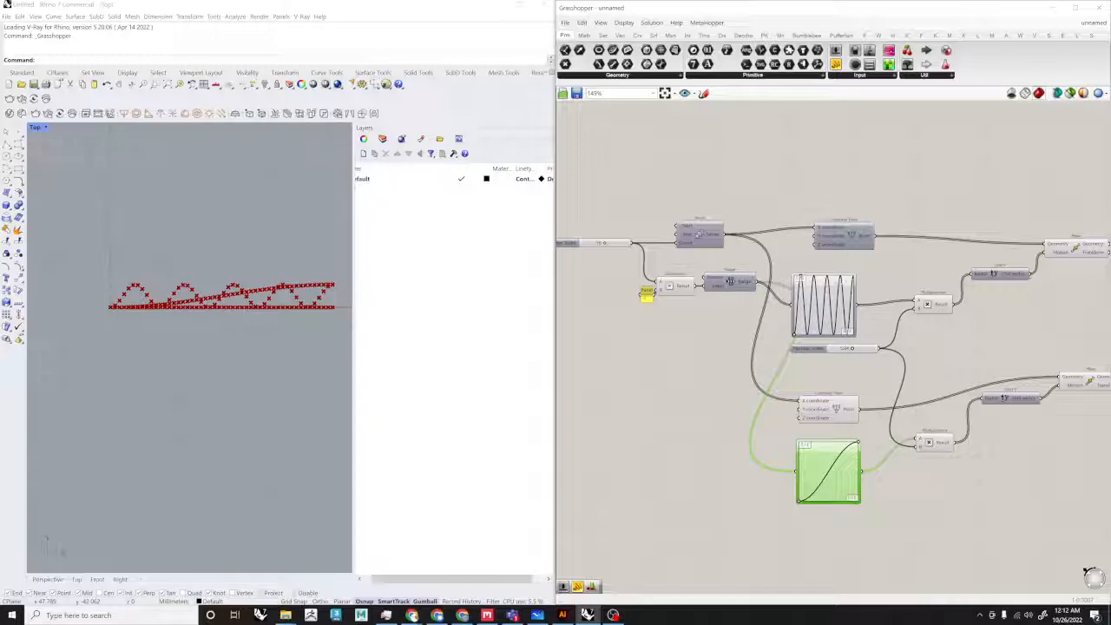
Step: Duplicate the upper sine Graph Mapper with its Range connection and place the copy below the lower Graph Mapper
click(826, 295)
scroll(829, 288, up, 2)
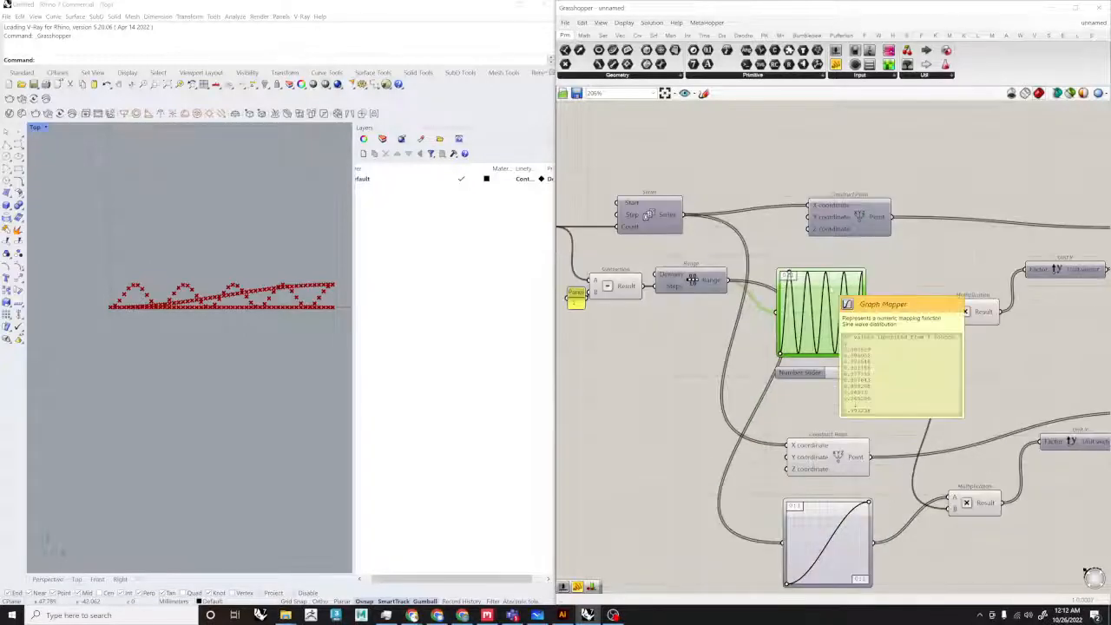
key(ctrl+v)
drag(828, 294, 824, 481)
right_drag(881, 538, 850, 374)
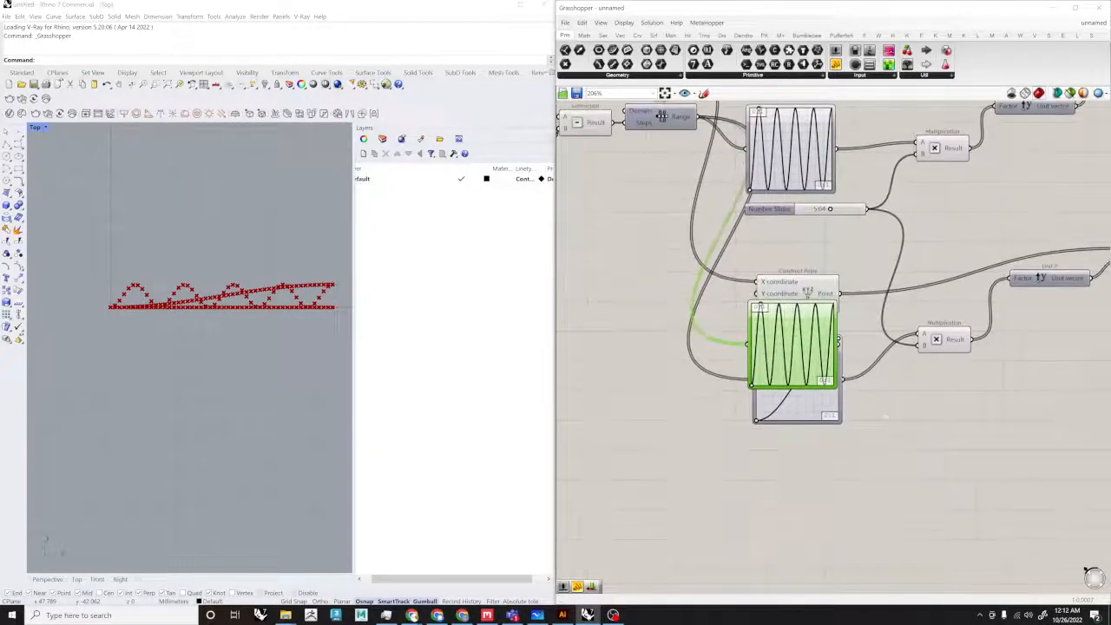
click(864, 397)
text(gr)
key(Escape)
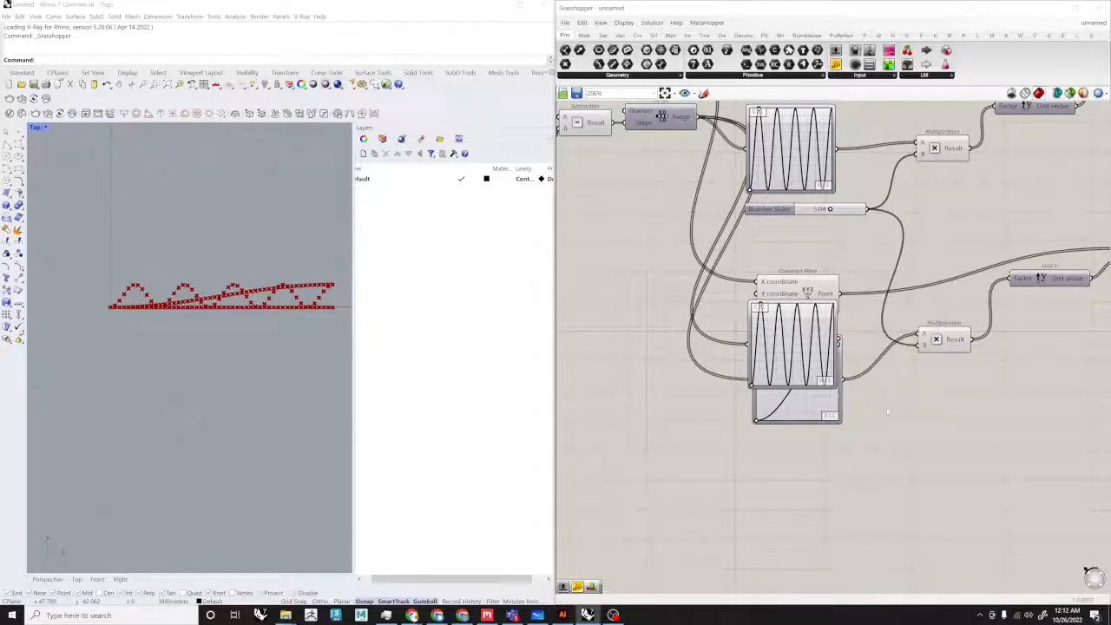
scroll(792, 337, up, 4)
drag(799, 339, 802, 532)
right_drag(802, 532, 793, 413)
drag(793, 413, 790, 478)
Step: Attach a Panel to the copied Graph Mapper's output and enlarge it to list more values
double_click(912, 444)
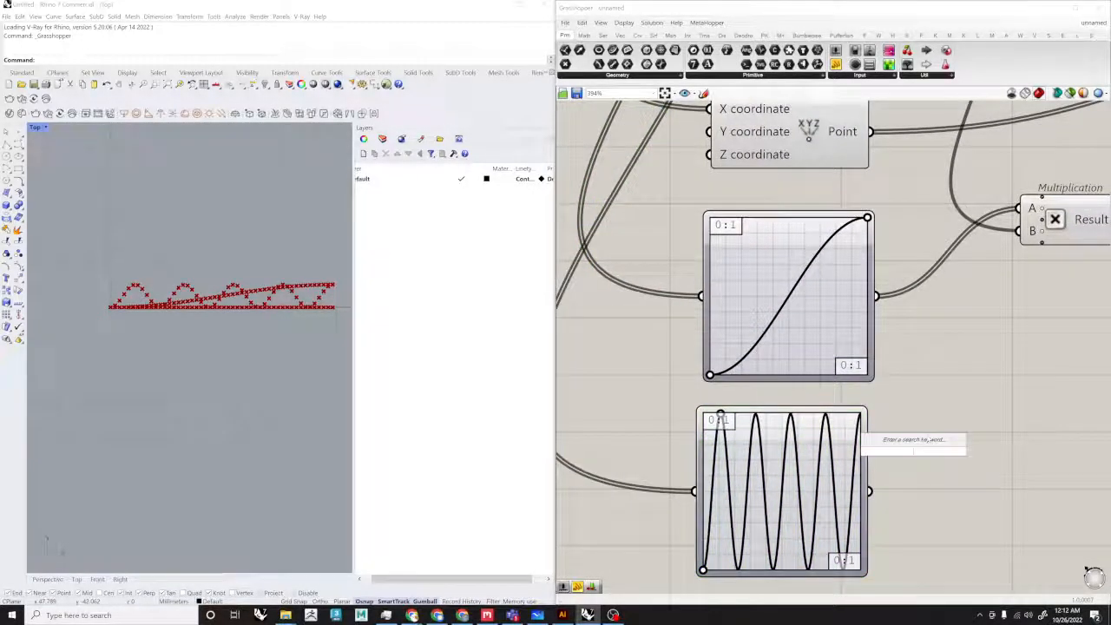
key(Return)
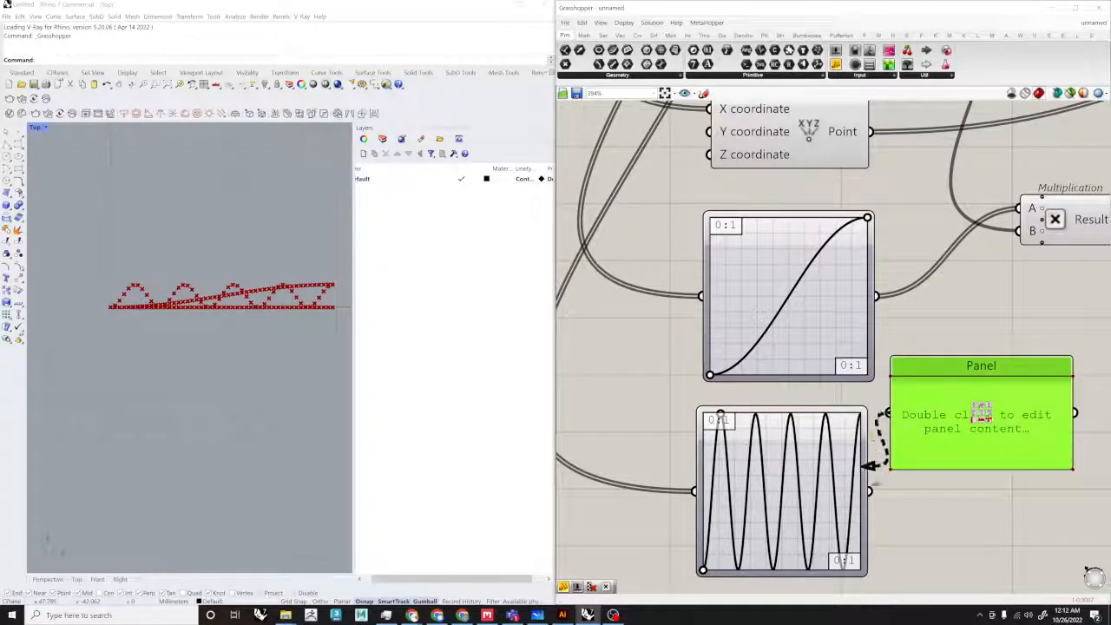
drag(870, 457, 869, 491)
scroll(868, 492, down, 3)
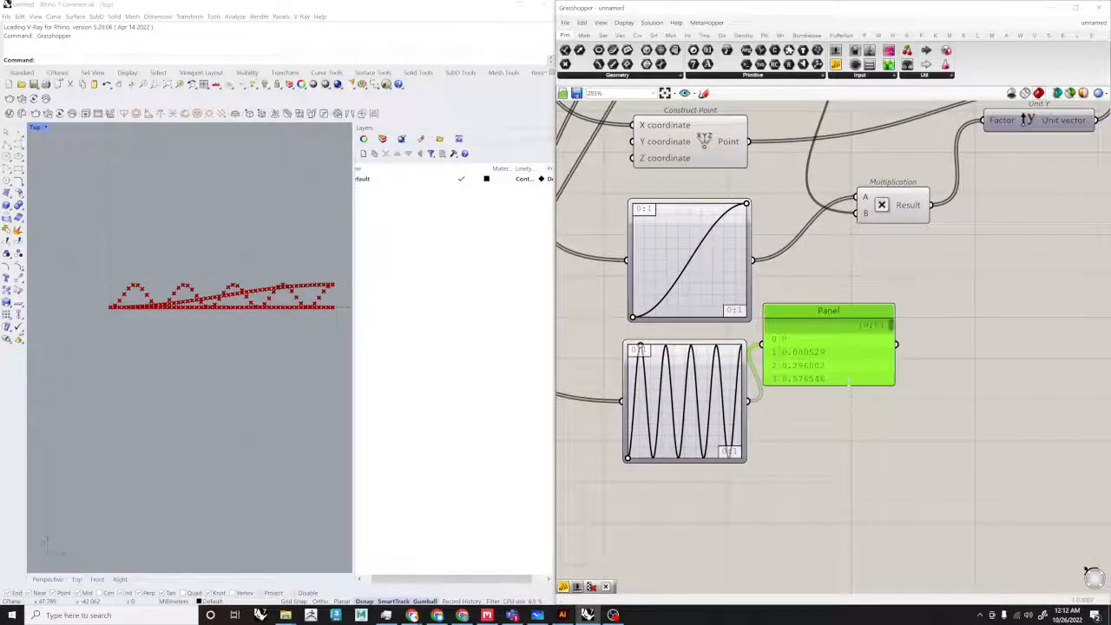
drag(848, 385, 847, 555)
drag(891, 369, 884, 530)
Step: Add a Negative component, wire it between the upper Graph Mapper and the lower Multiplication's A input, and highlight the lower Move's points
double_click(998, 371)
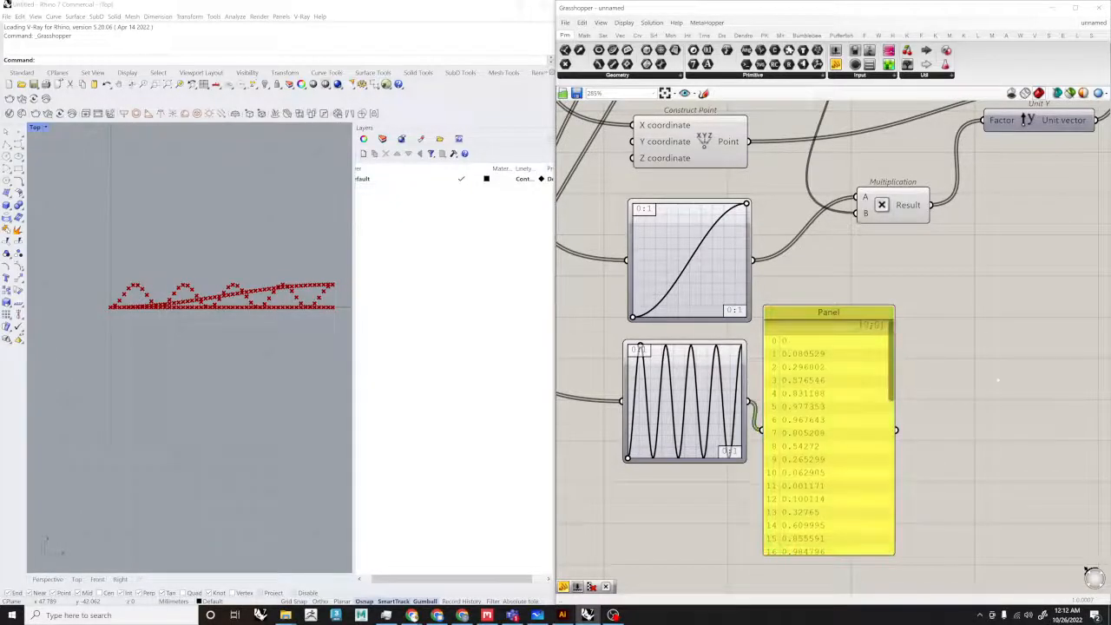
text(neg)
key(Return)
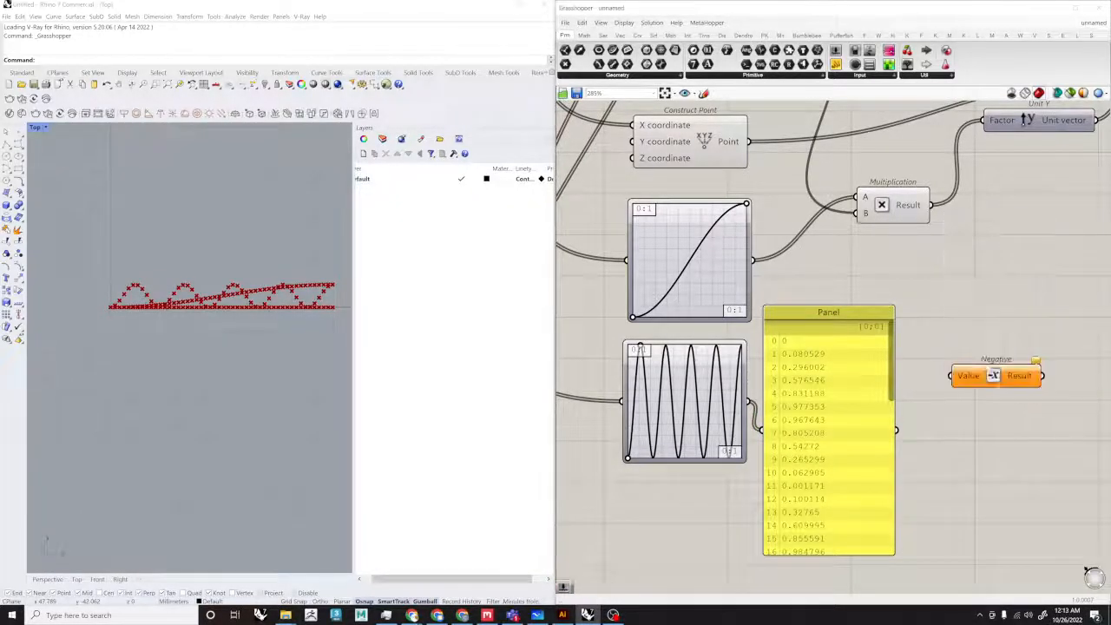
scroll(921, 440, down, 4)
scroll(935, 396, up, 4)
drag(950, 413, 831, 294)
scroll(850, 422, down, 3)
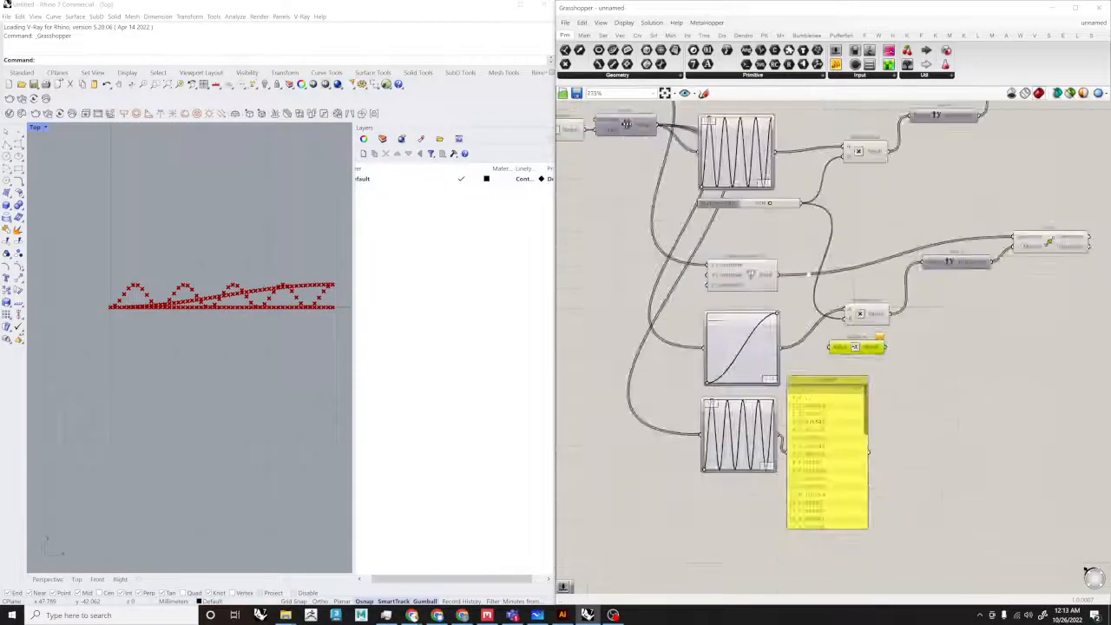
mouse_move(839, 347)
mouse_down()
mouse_move(816, 323)
mouse_move(787, 339)
mouse_move(830, 345)
mouse_up()
scroll(827, 304, up, 1)
right_drag(950, 347, 908, 366)
click(1032, 247)
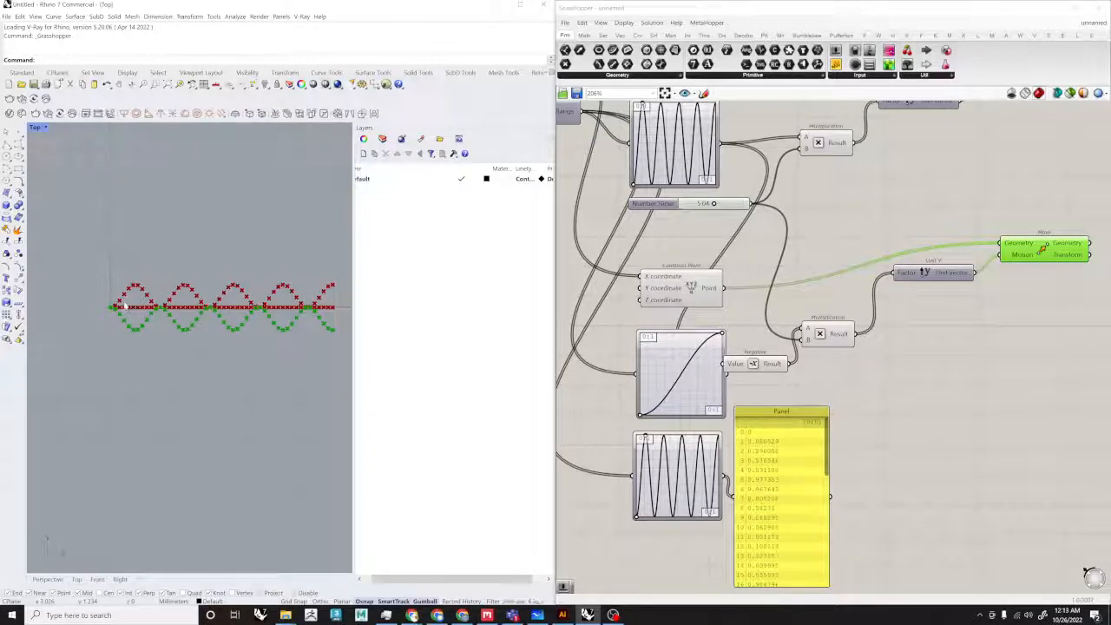
Step: Delete the Negative component and reconnect the S-curve Graph Mapper to the lower Multiplication's A input
click(781, 462)
right_drag(763, 367, 730, 375)
scroll(730, 375, up, 4)
drag(730, 375, 763, 382)
scroll(729, 551, down, 4)
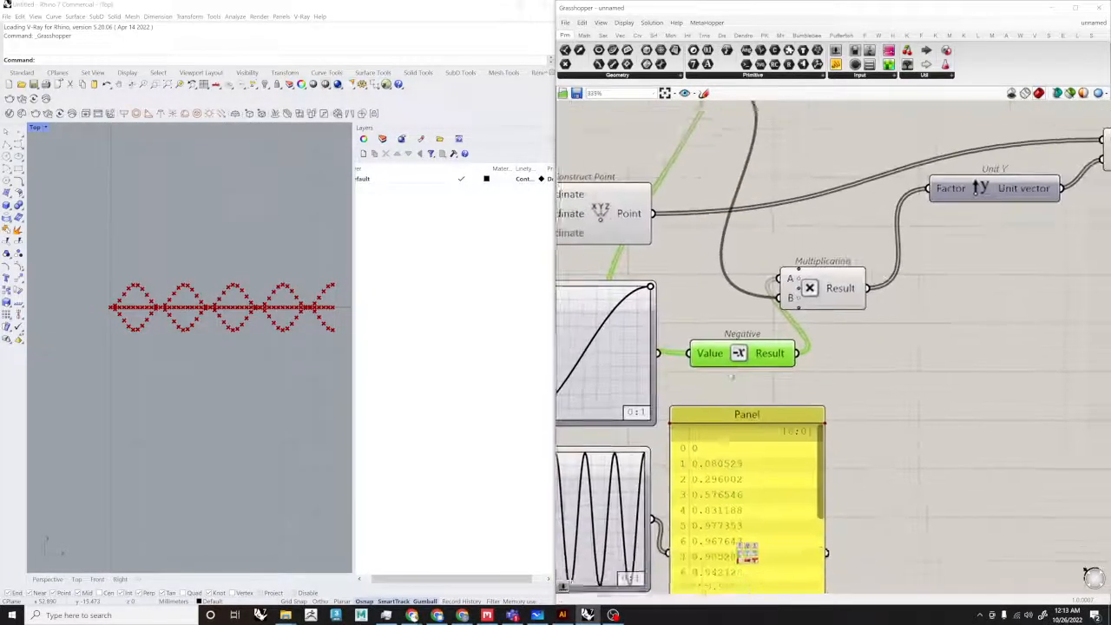
right_drag(578, 328, 556, 332)
key(Delete)
right_drag(742, 297, 801, 364)
scroll(767, 367, down, 1)
drag(797, 360, 694, 423)
Step: Feed the copied sine Graph Mapper into the lower Multiplication's A input and delete the S-curve Graph Mapper
scroll(701, 430, down, 2)
right_drag(701, 429, 744, 396)
click(701, 508)
drag(791, 428, 881, 428)
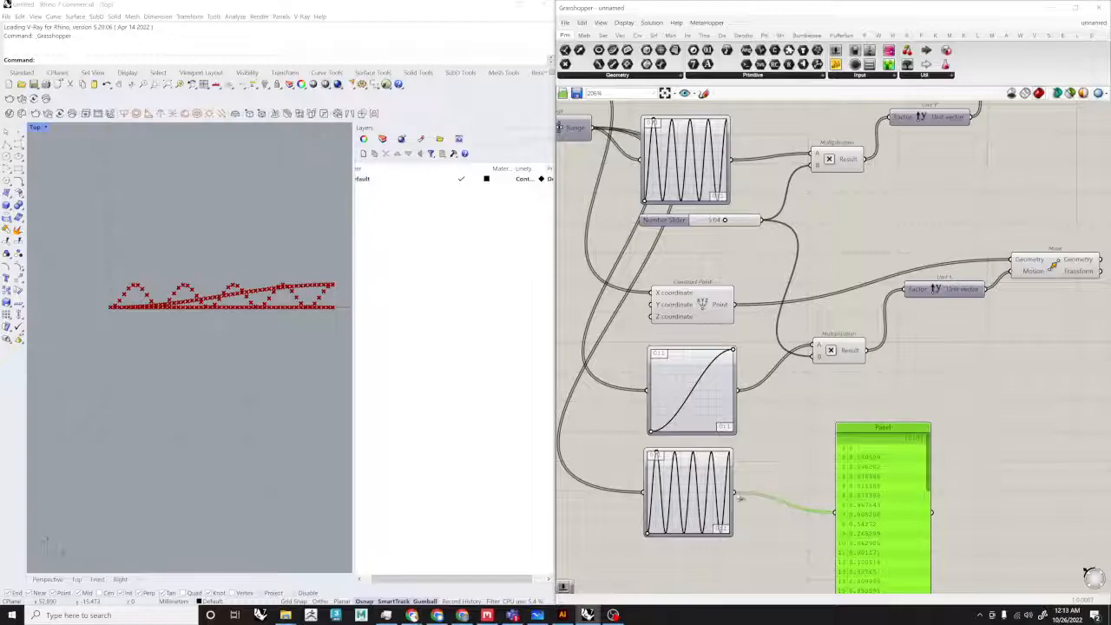
drag(817, 354, 816, 352)
click(707, 389)
scroll(709, 387, down, 2)
right_drag(709, 387, 693, 411)
key(Delete)
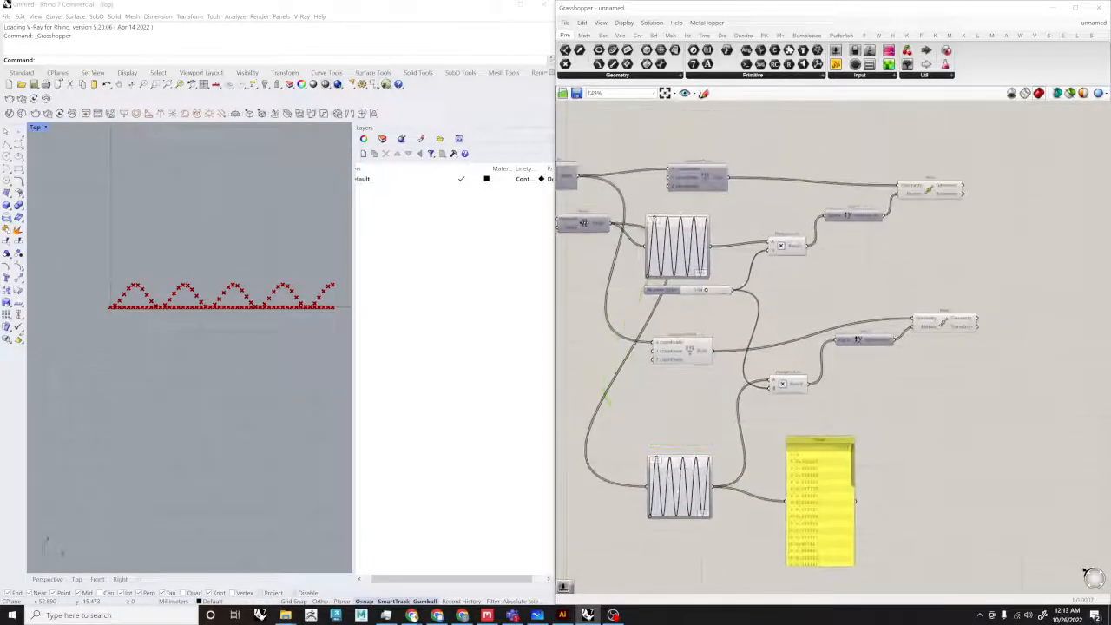
Step: Move the copied Graph Mapper up beneath the lower Construct Point and delete the Panel
scroll(695, 463, up, 2)
drag(694, 462, 711, 358)
click(864, 454)
right_drag(863, 454, 817, 486)
key(Delete)
Step: Invert the lower Graph Mapper's sine wave by placing its start handle at the maximum and its peak handle at the minimum
right_drag(683, 417, 751, 411)
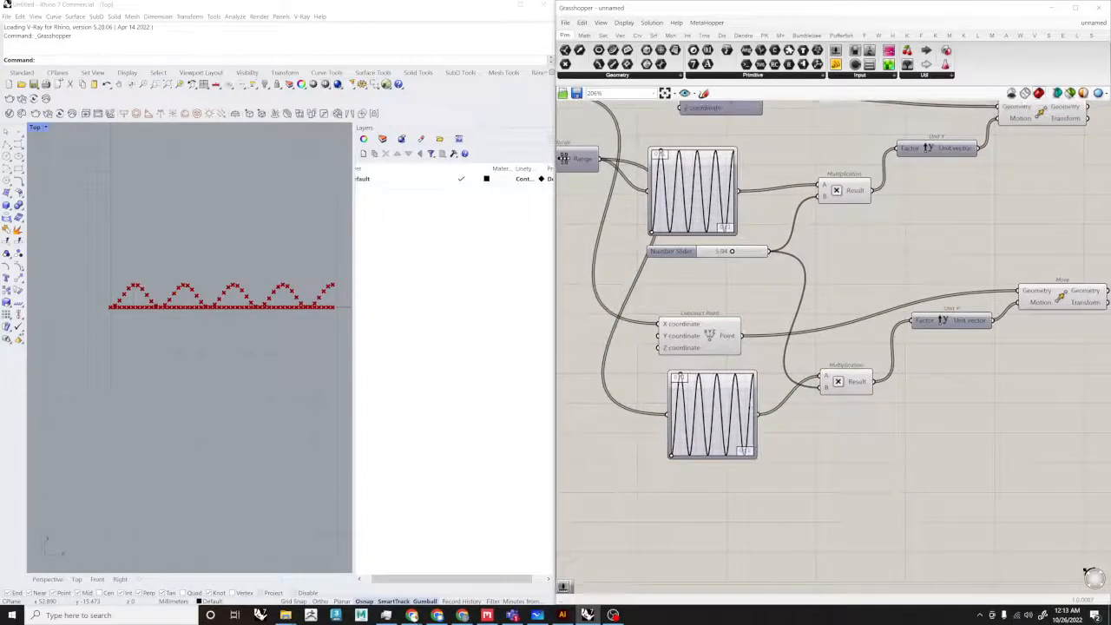
scroll(677, 386, up, 1)
drag(680, 374, 682, 466)
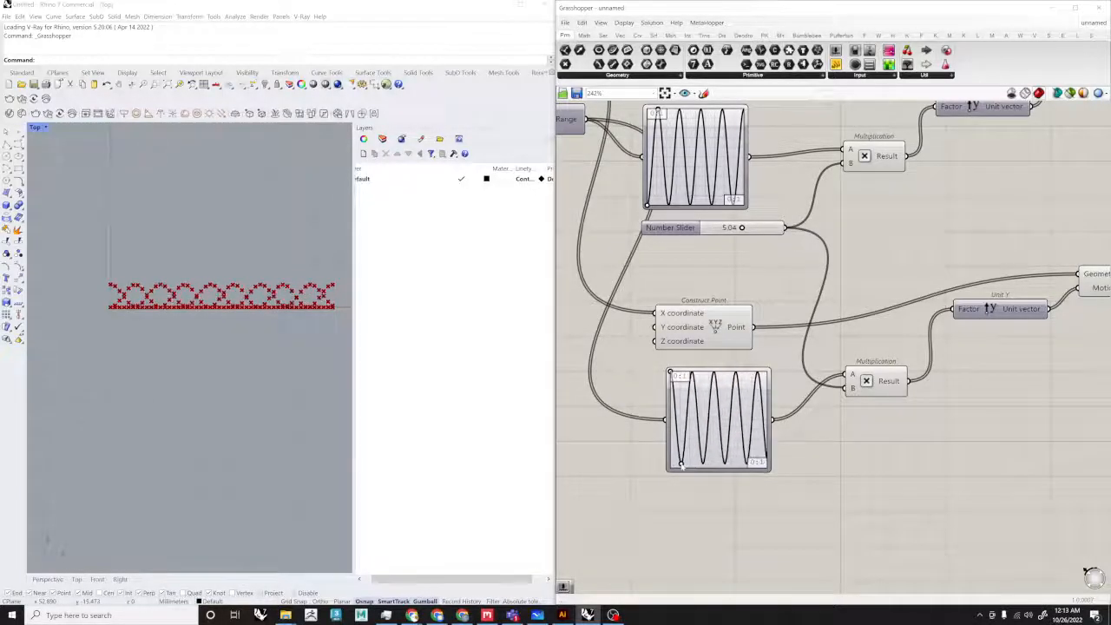
Step: Examine the two opposing point rows in the Top viewport and the inverted sine graph up close
scroll(212, 253, up, 4)
right_drag(182, 290, 88, 285)
scroll(311, 325, up, 6)
scroll(274, 318, down, 12)
right_drag(269, 321, 336, 333)
right_drag(683, 469, 648, 478)
scroll(648, 476, up, 4)
scroll(642, 470, up, 3)
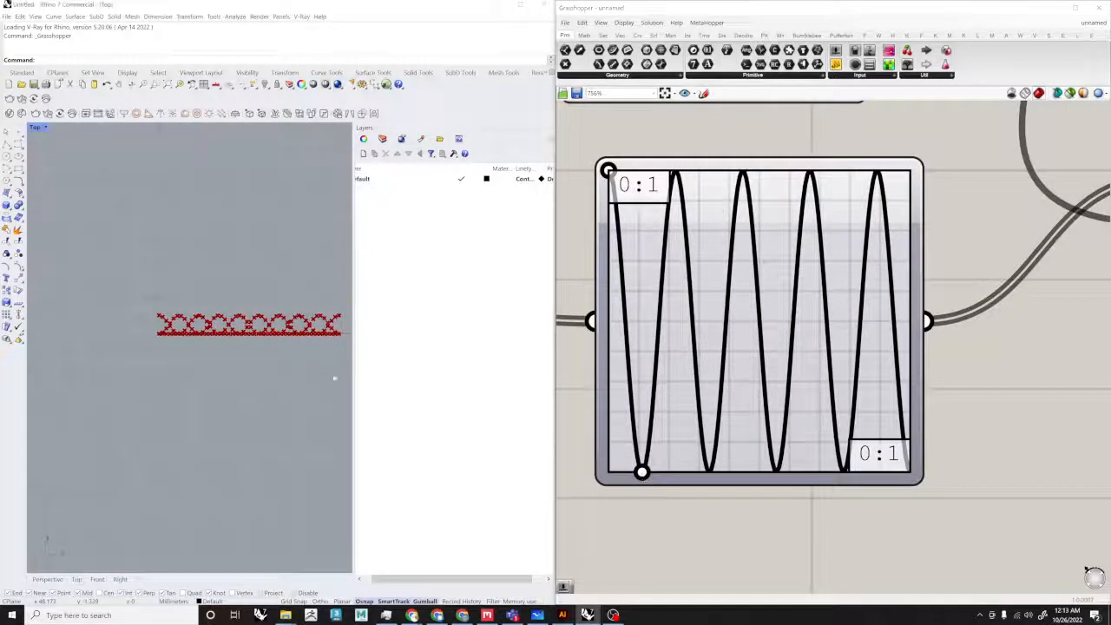
Step: Turn off the preview of the lower Construct Point
scroll(293, 264, down, 7)
right_drag(810, 247, 700, 360)
scroll(700, 359, down, 7)
right_drag(867, 260, 805, 291)
scroll(805, 291, up, 2)
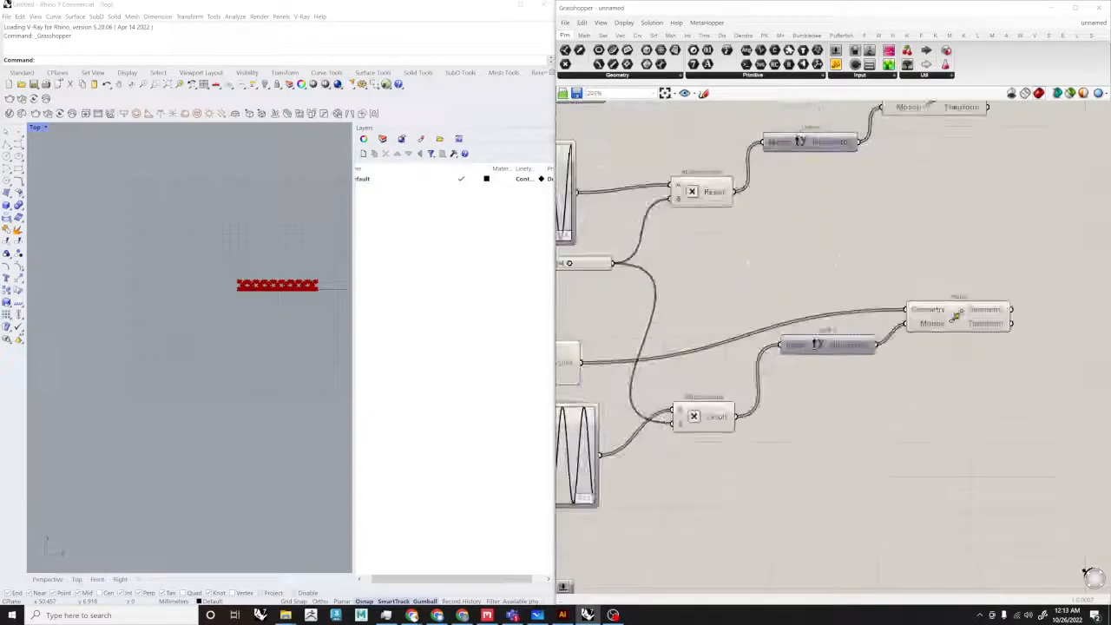
scroll(734, 362, down, 2)
click(611, 362)
middle_click(622, 365)
click(650, 343)
Step: Highlight the upper and lower Move components in turn to compare their point rows in the Top viewport
drag(962, 117, 840, 382)
click(854, 282)
click(858, 201)
scroll(244, 291, up, 10)
right_drag(244, 291, 158, 259)
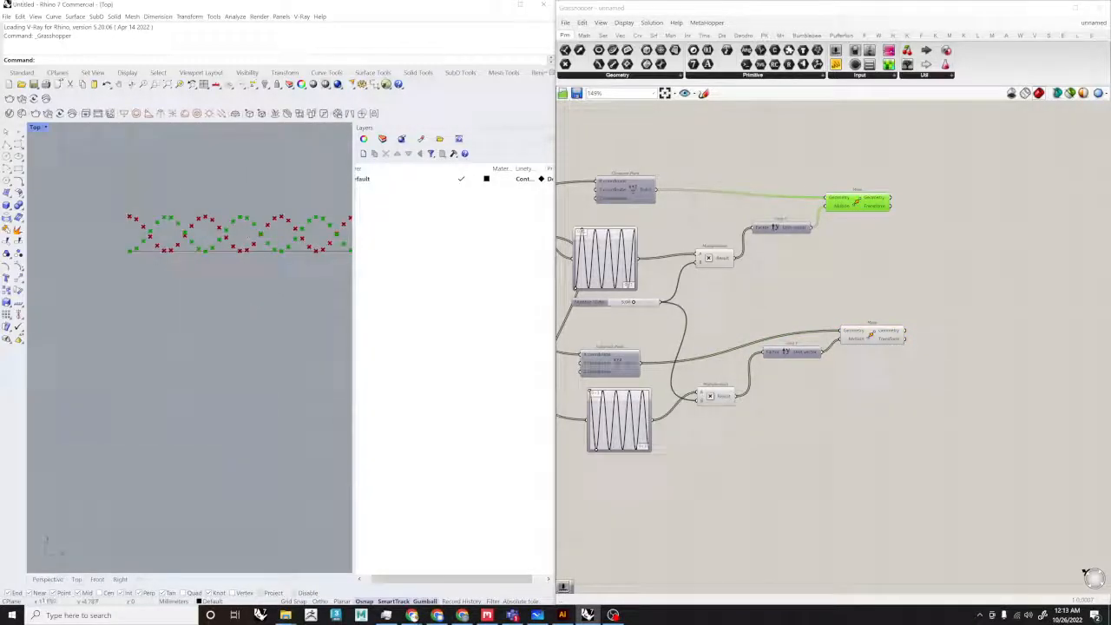
click(871, 336)
Step: Add an Interpolate component beside the upper Move and connect the moved points to its Vertices input
right_drag(838, 283, 658, 283)
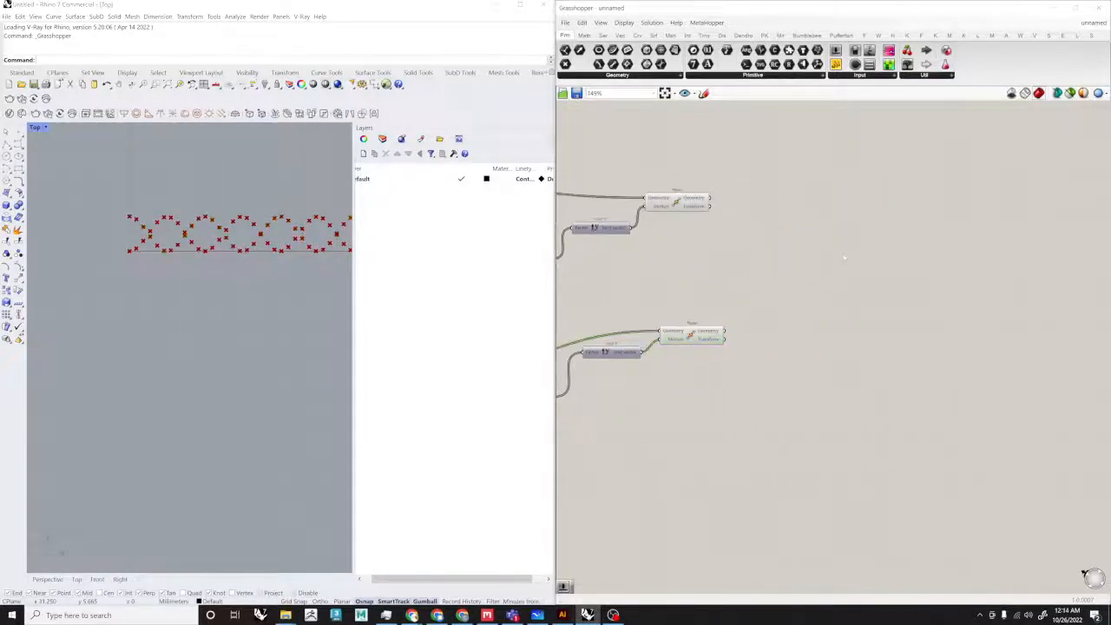
double_click(842, 251)
text(interp)
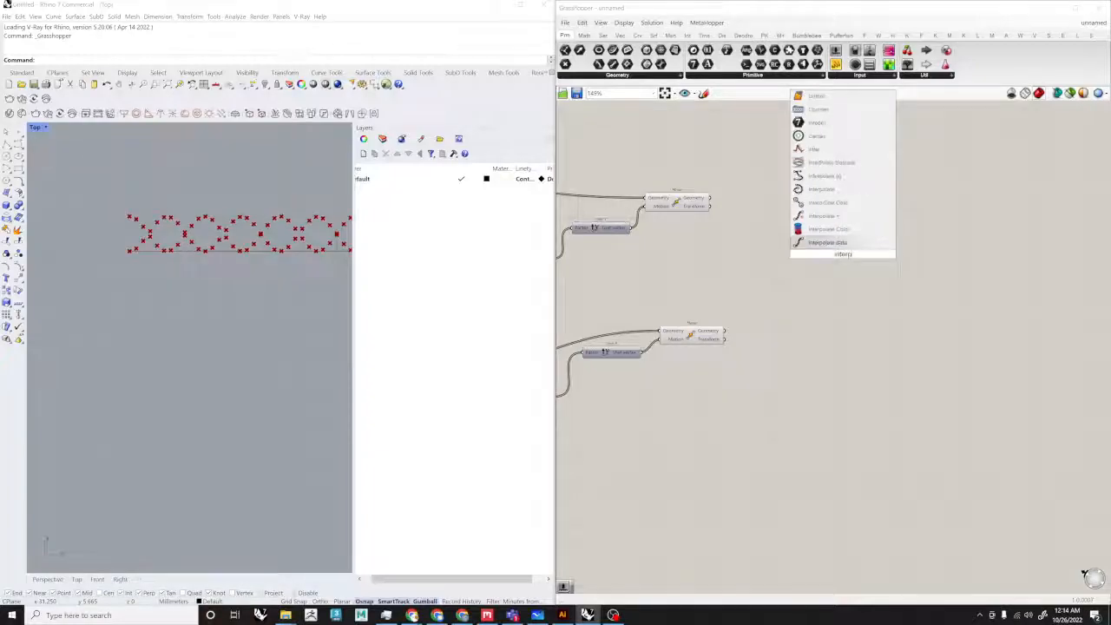
text(olate)
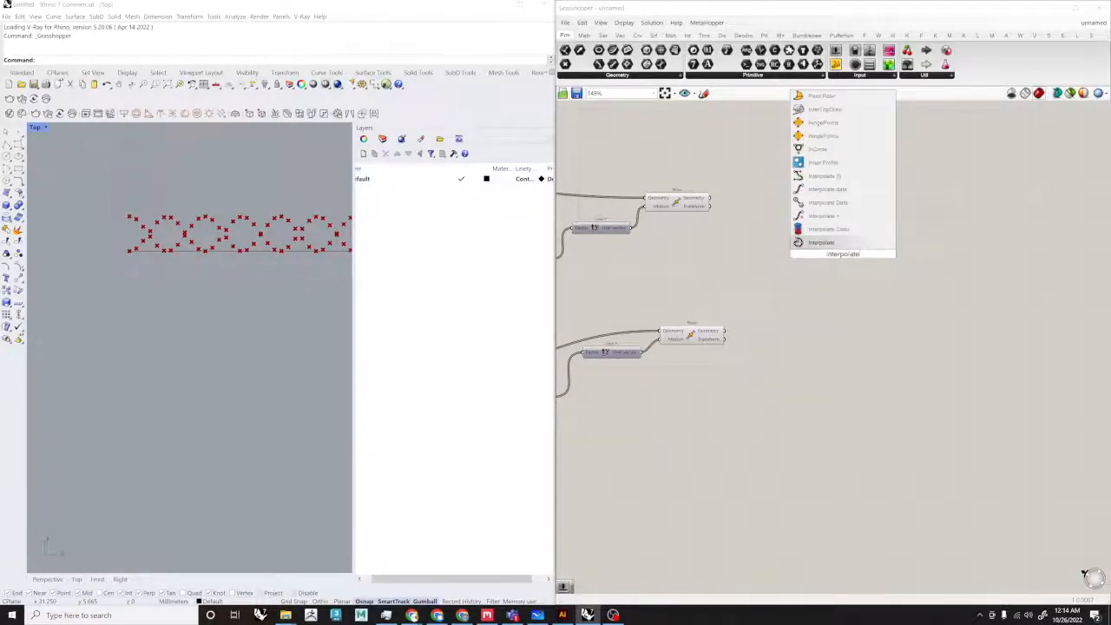
key(Return)
scroll(720, 203, up, 4)
drag(843, 254, 718, 177)
Step: Add a second Interpolate component beside the lower Move and connect that Move's Geometry to its Vertices input
double_click(797, 411)
text(interpola)
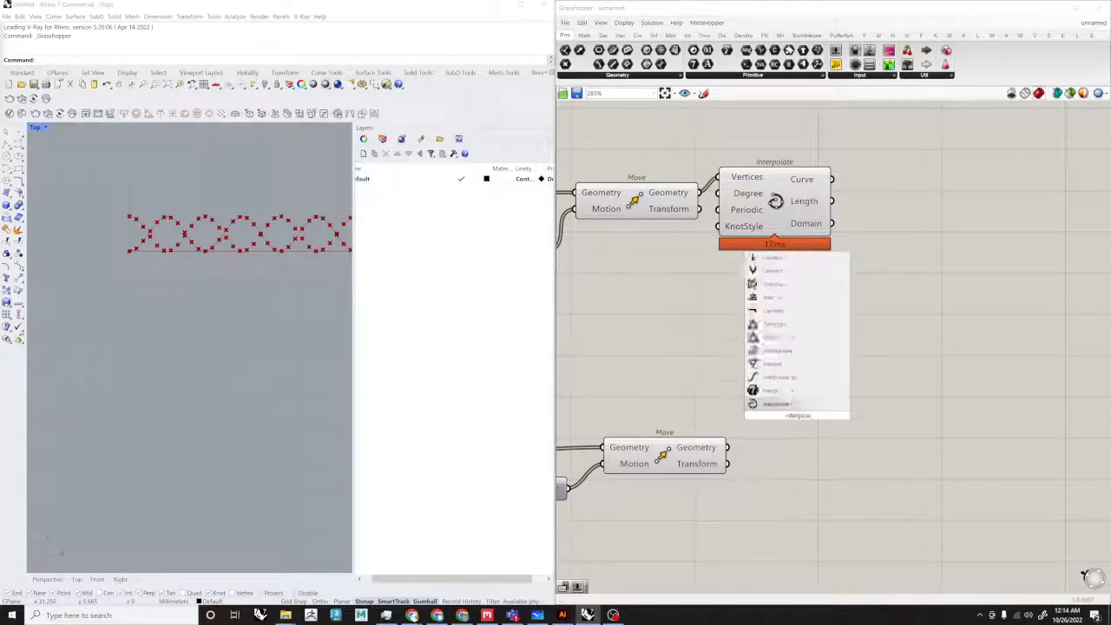
key(Return)
scroll(796, 414, up, 3)
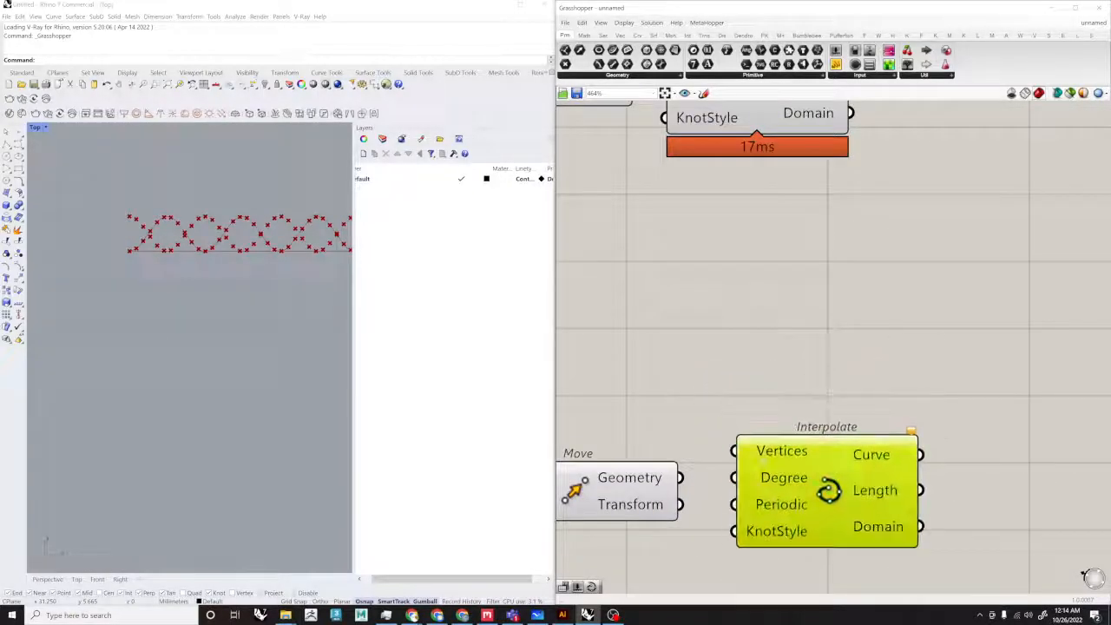
scroll(906, 319, down, 6)
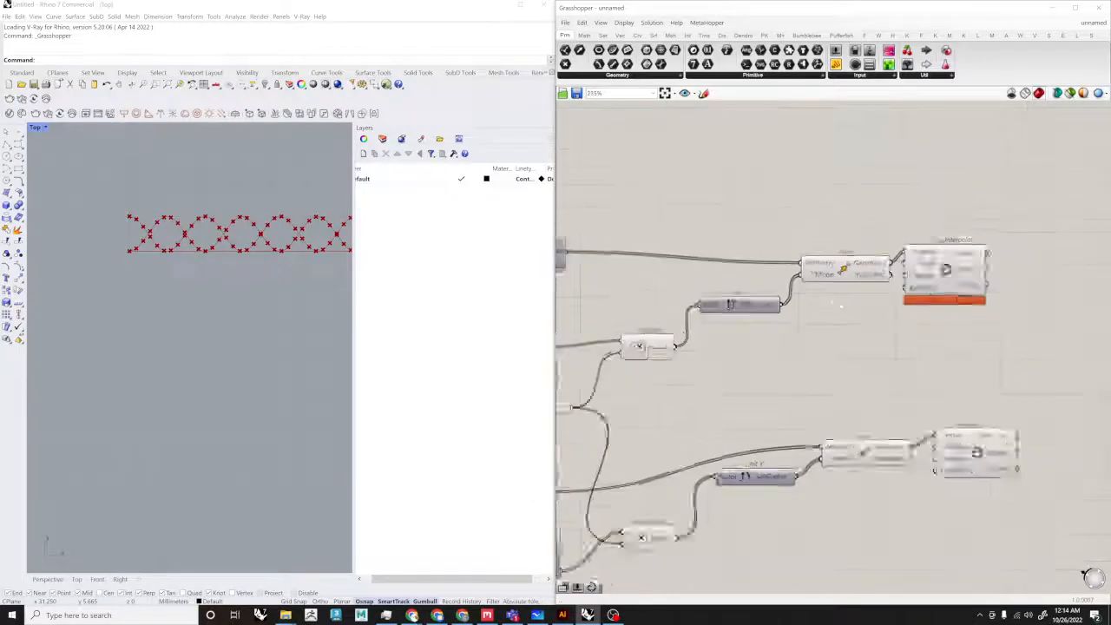
Step: Highlight the lower Construct Point, Move, Unit Y, Graph Mapper and Multiplication in turn to review the second point row's logic
scroll(907, 319, up, 1)
scroll(964, 387, up, 3)
click(946, 368)
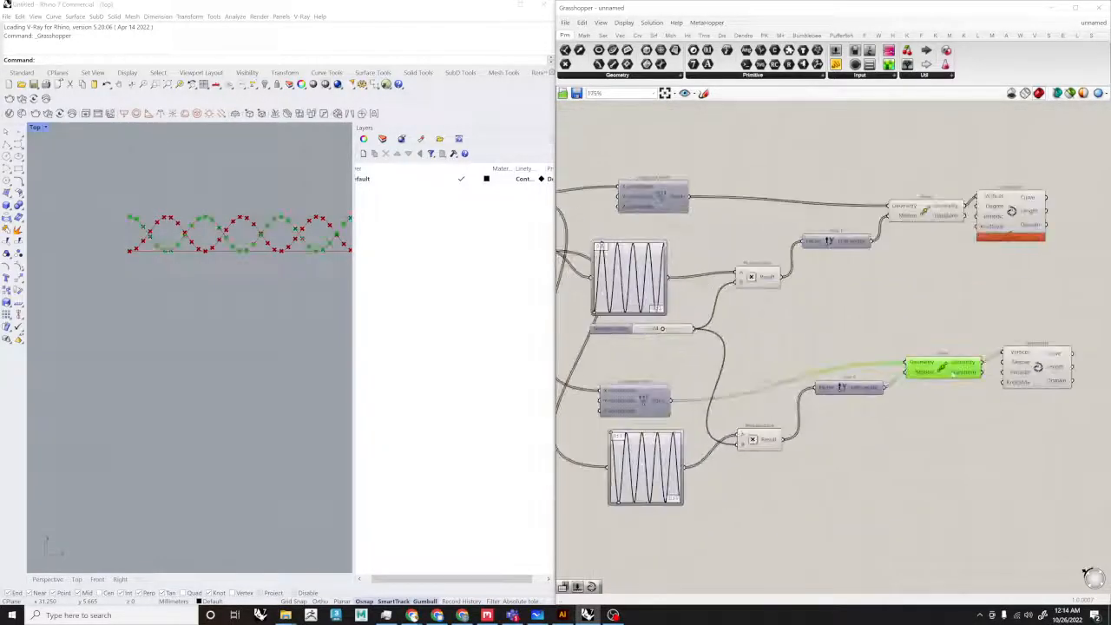
click(821, 330)
right_drag(826, 318, 892, 311)
click(709, 398)
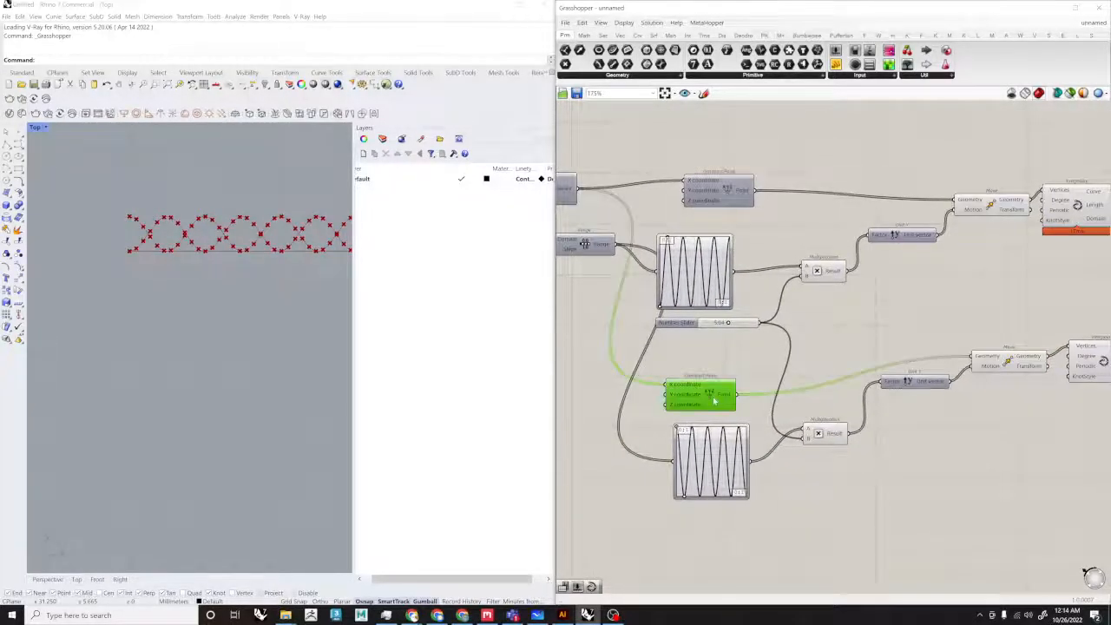
click(1007, 363)
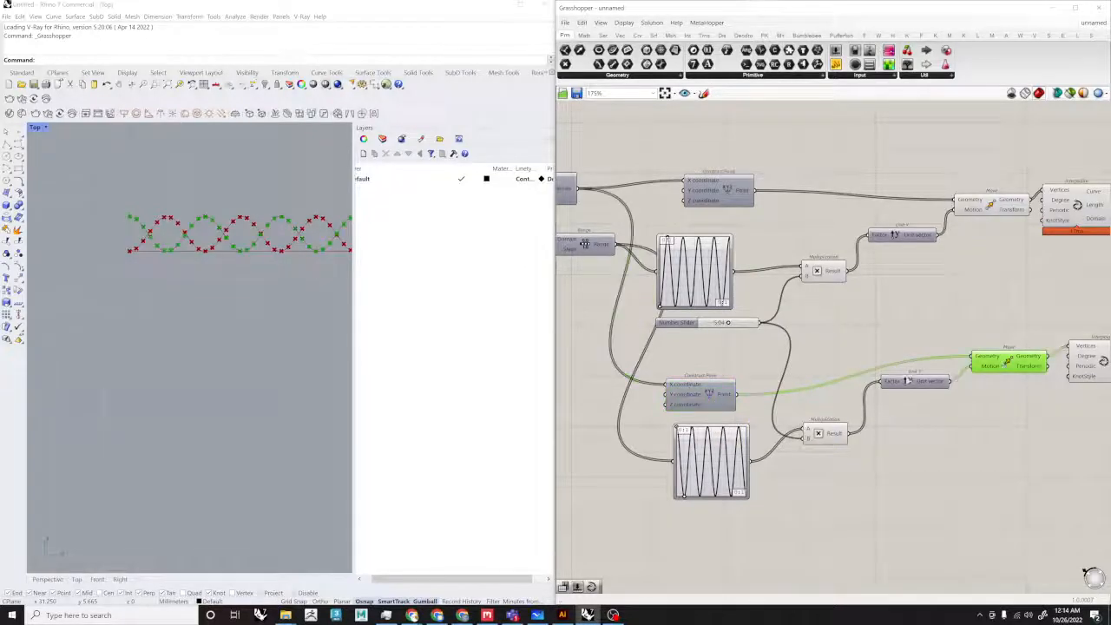
click(911, 382)
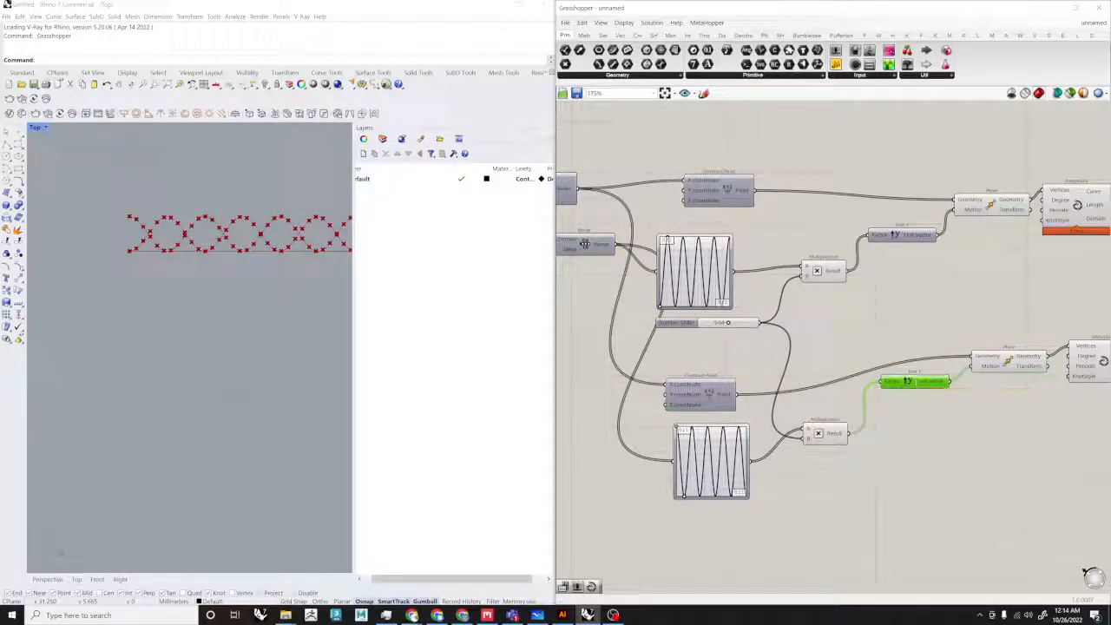
click(729, 451)
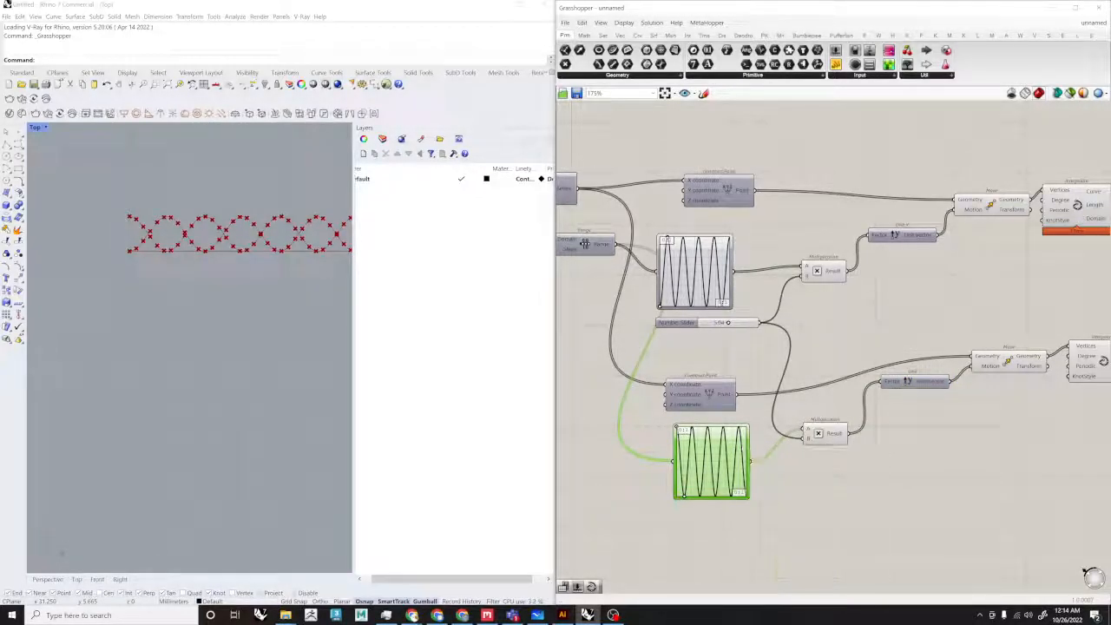
click(822, 434)
Step: Set the number slider shared by both Multiplication components to 3.50
drag(729, 323, 720, 324)
click(743, 324)
click(819, 330)
Step: Set the number slider that feeds the Series Count and the Subtraction to 51
scroll(819, 330, down, 5)
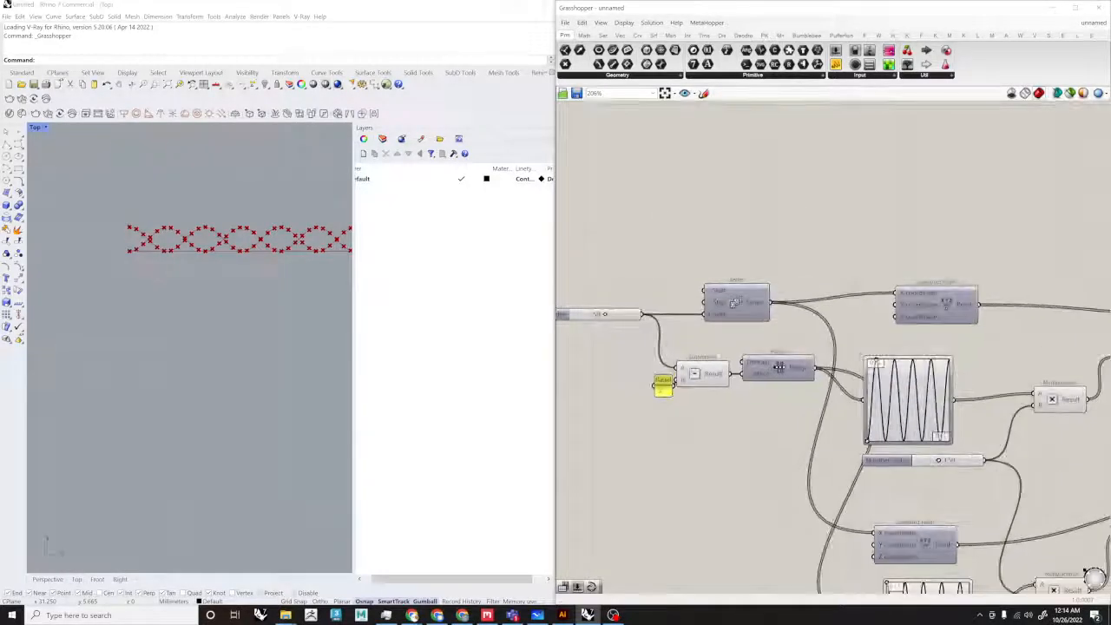
right_drag(624, 302, 683, 298)
scroll(650, 295, up, 3)
mouse_move(677, 322)
mouse_down()
mouse_move(689, 322)
mouse_move(679, 321)
mouse_up()
scroll(240, 252, down, 3)
scroll(292, 250, up, 3)
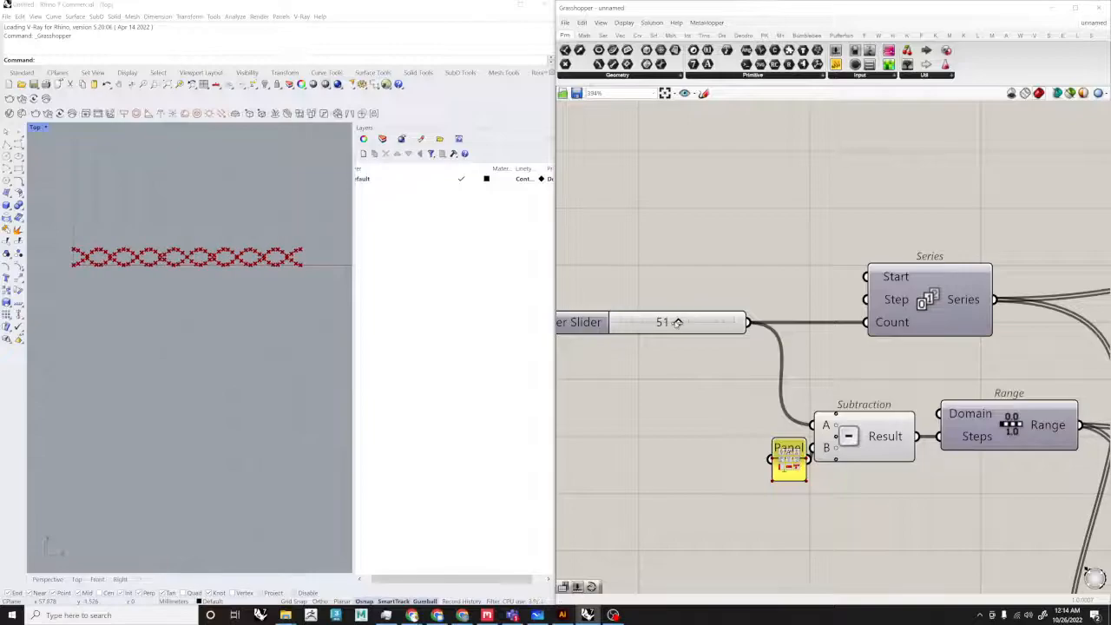
Step: Examine the Series component's Step input and the spacing of the point rows in the Top viewport
scroll(928, 298, up, 1)
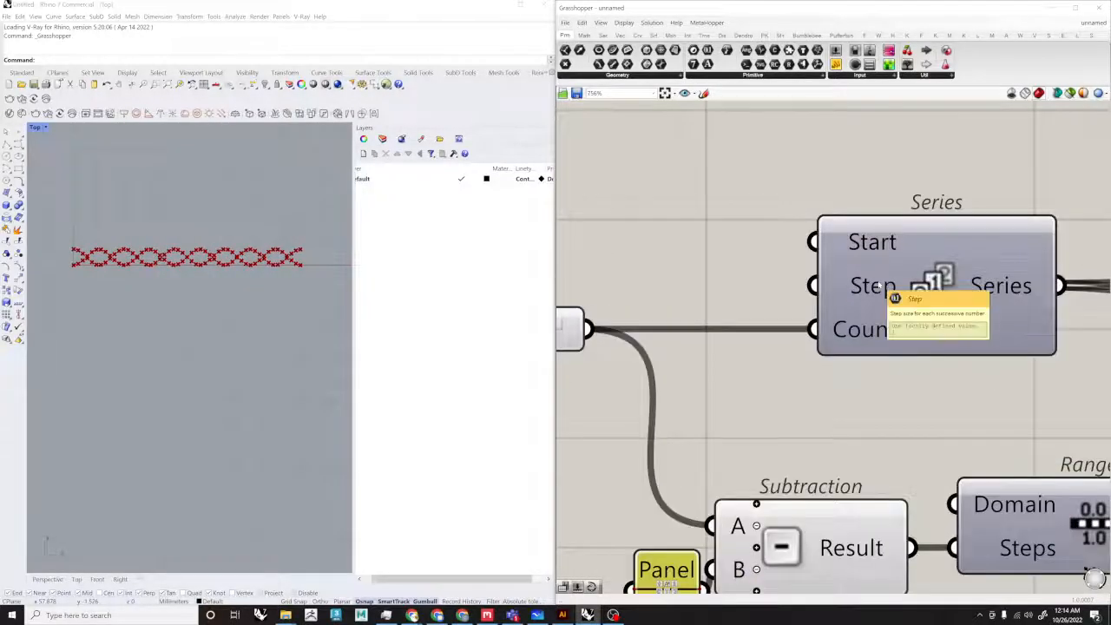
scroll(911, 295, down, 4)
scroll(819, 295, up, 5)
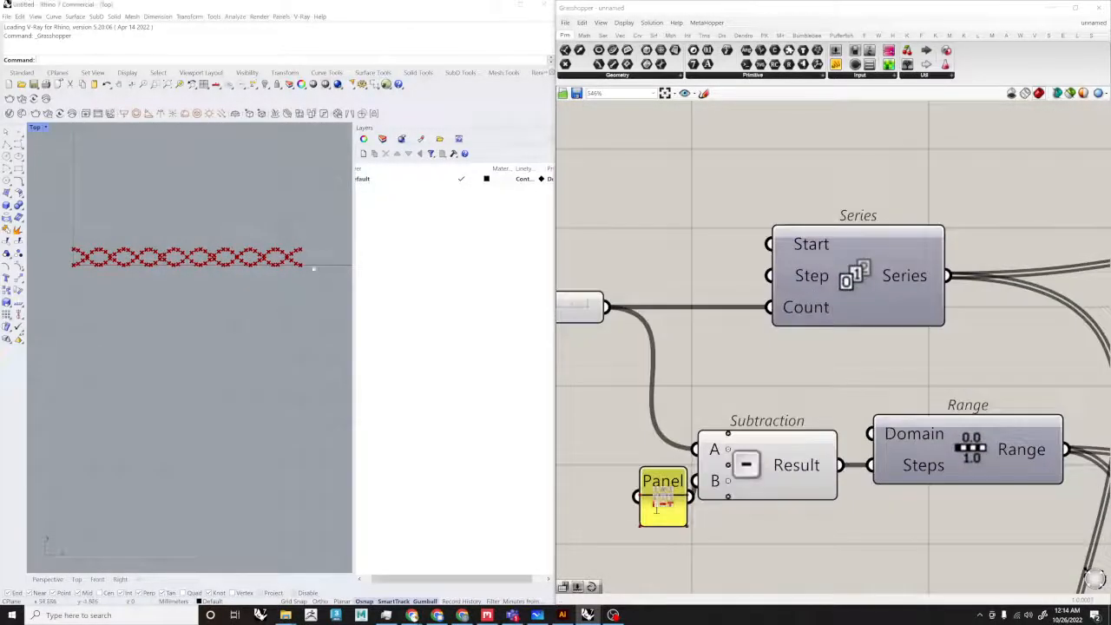
scroll(251, 262, down, 5)
scroll(239, 261, up, 9)
right_drag(816, 280, 786, 286)
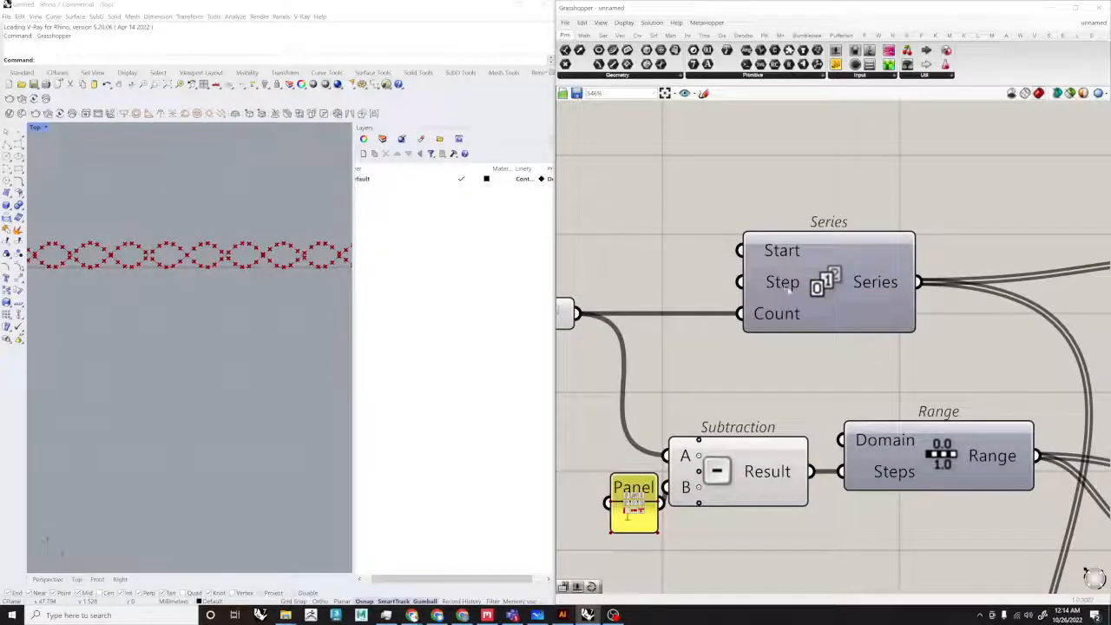
scroll(799, 258, down, 2)
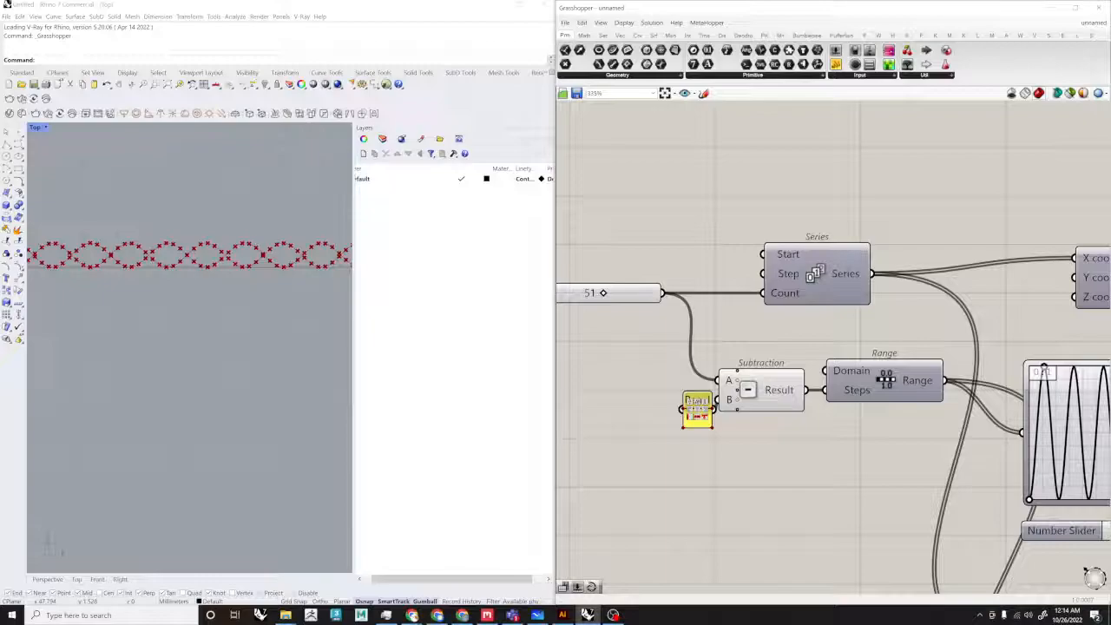
Step: Move the upper Interpolate component away from its Move and align both Interpolate components in one column
scroll(711, 373, down, 4)
scroll(1032, 360, up, 2)
scroll(738, 382, down, 3)
scroll(820, 382, up, 4)
right_drag(884, 469, 708, 431)
drag(788, 321, 828, 327)
click(775, 430)
scroll(751, 472, down, 1)
right_drag(751, 472, 666, 445)
drag(815, 555, 727, 323)
click(734, 282)
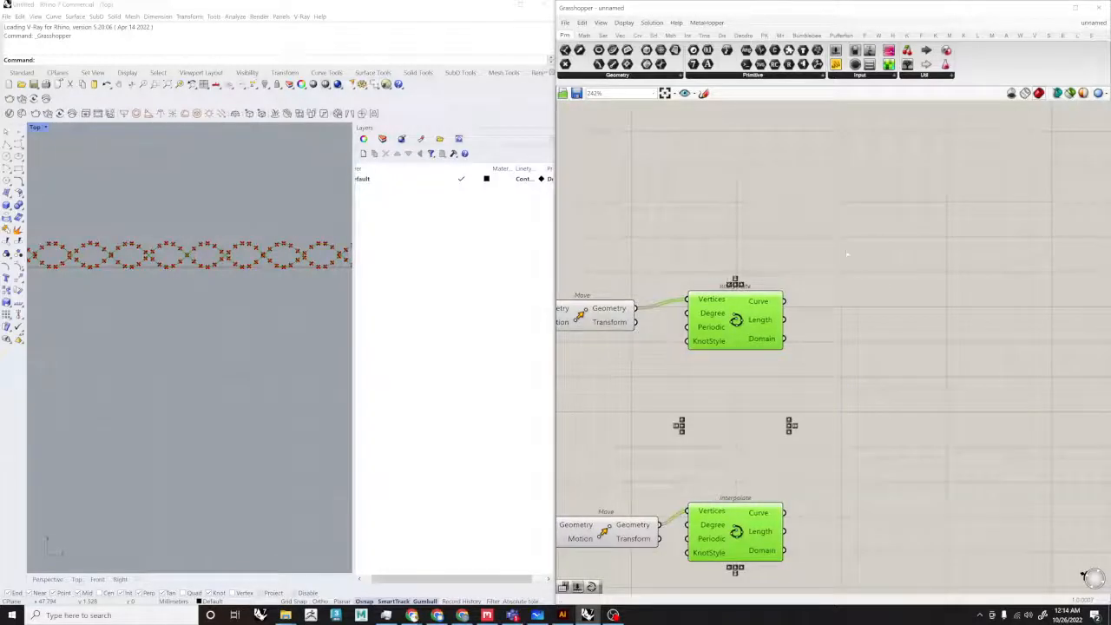
click(694, 400)
Step: Show the point rows in the Perspective viewport and review the Delas Frères Winery reference photo in the browser
click(48, 578)
right_drag(249, 327, 220, 357)
drag(1109, 165, 260, 1)
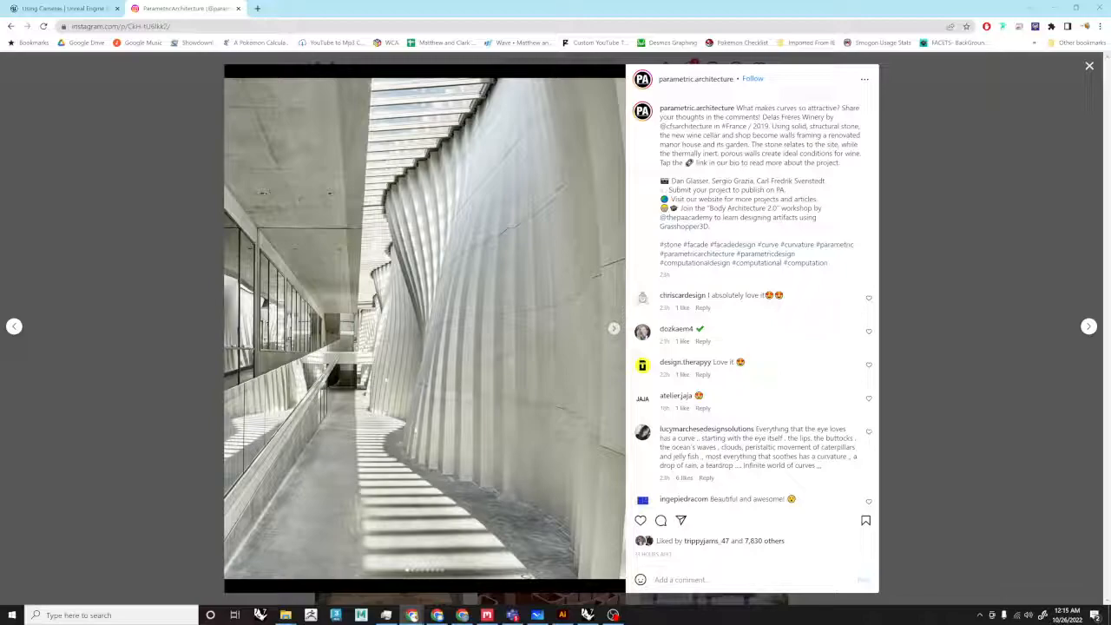
click(614, 328)
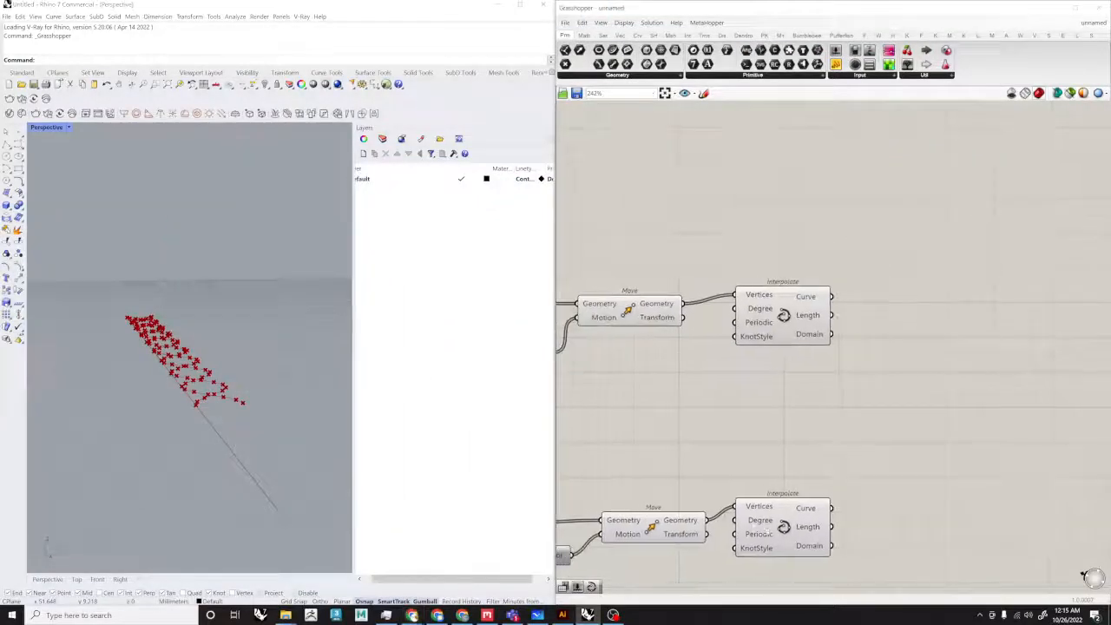
Step: Highlight the lower and upper Interpolate components in turn to compare their curves in the Perspective viewport
right_drag(155, 387, 197, 417)
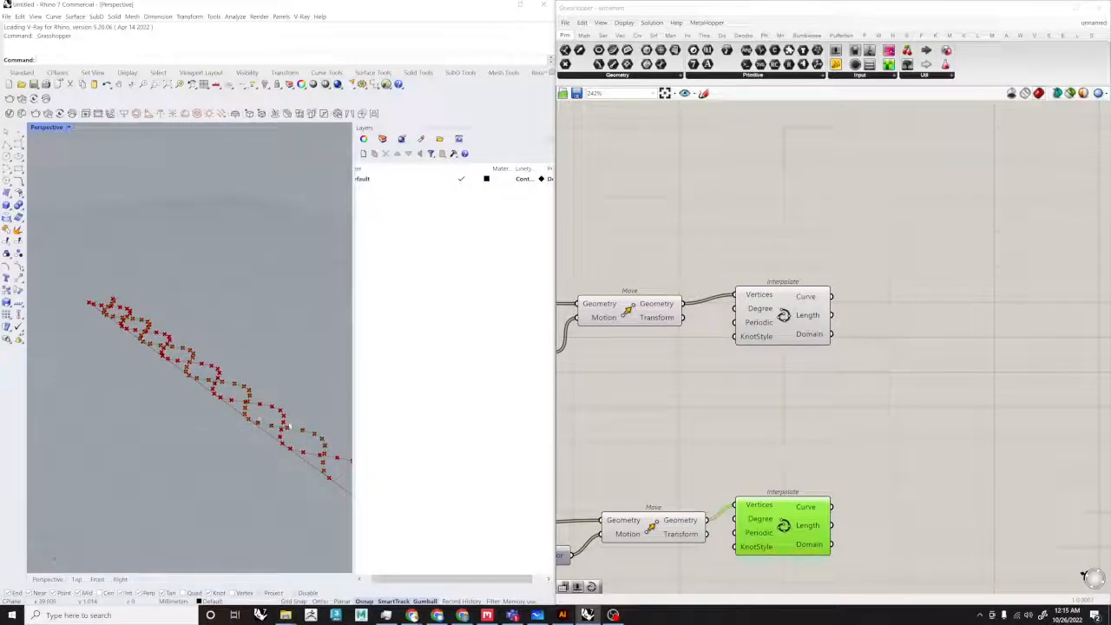
click(782, 315)
right_drag(966, 348, 892, 362)
double_click(892, 362)
click(710, 328)
click(710, 538)
Step: Add a Move component beside the upper Interpolate and connect the interpolated Curve to its Geometry input
double_click(811, 331)
text(move)
key(Return)
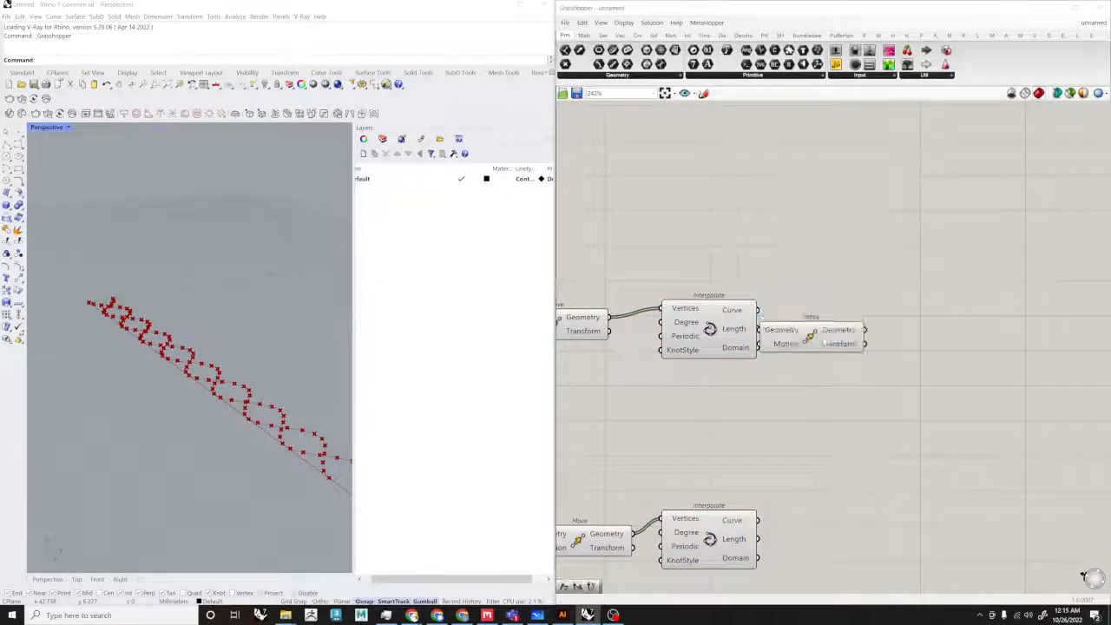
scroll(867, 290, up, 5)
right_drag(872, 262, 851, 279)
drag(851, 295, 894, 269)
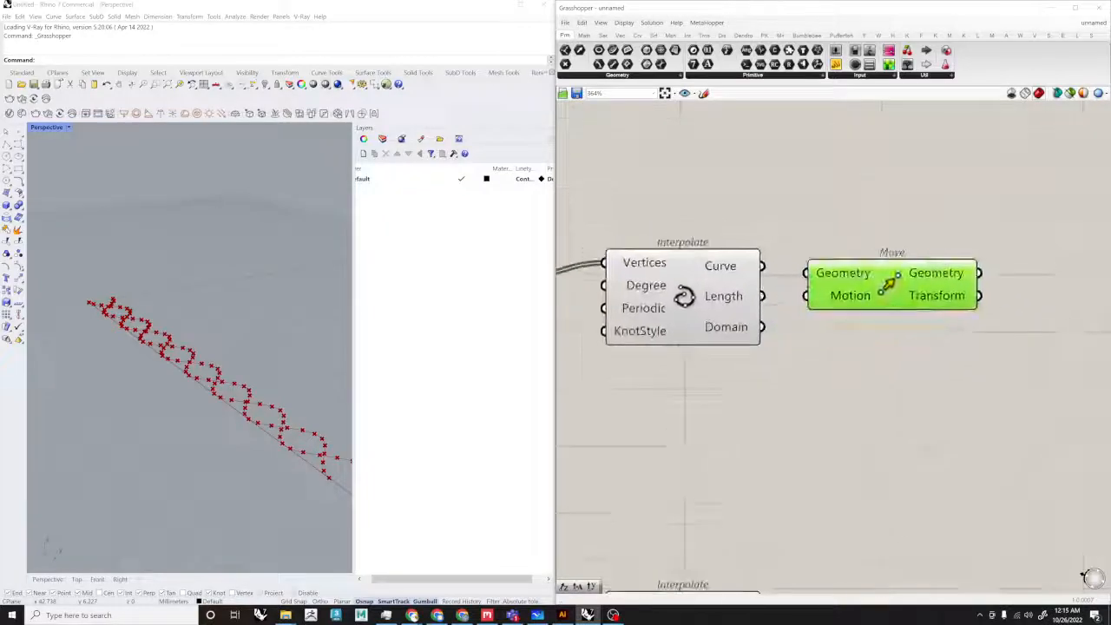
scroll(788, 276, up, 1)
drag(754, 266, 807, 273)
drag(867, 291, 1054, 280)
Step: Add a Unit Z component and connect its Unit vector to the Motion input of the Move after the upper Interpolate
scroll(867, 304, down, 3)
double_click(884, 329)
text(z)
key(Return)
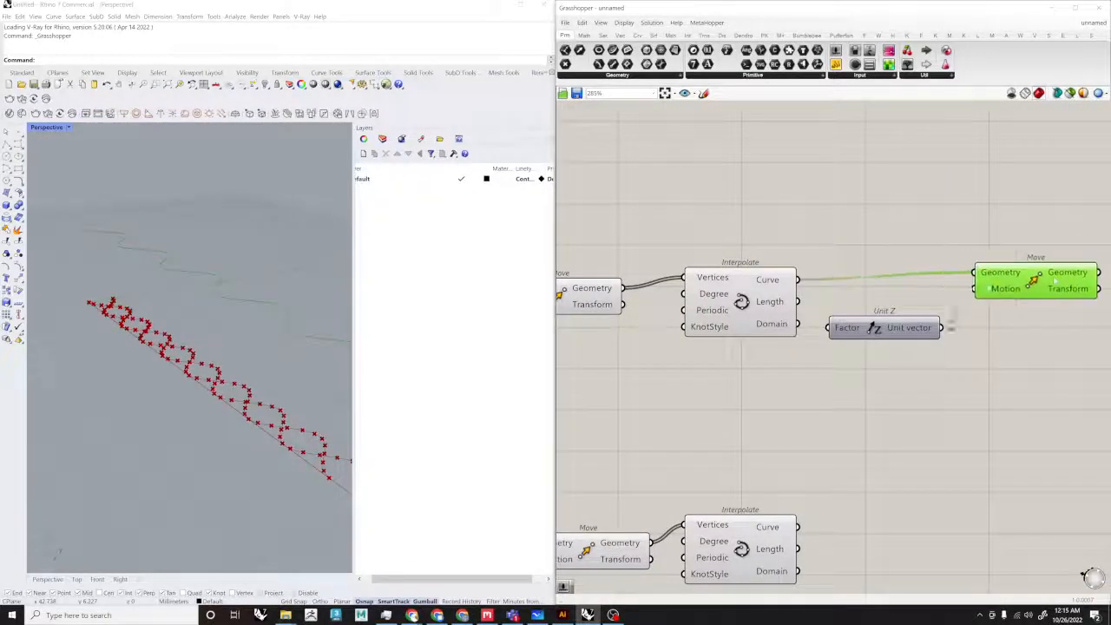
drag(940, 327, 974, 288)
click(927, 364)
drag(878, 328, 812, 385)
click(813, 419)
Step: Add a number slider with value 12 above the Series and connect it to the upper Construct Point's Z coordinate
scroll(737, 382, down, 4)
right_drag(720, 379, 911, 377)
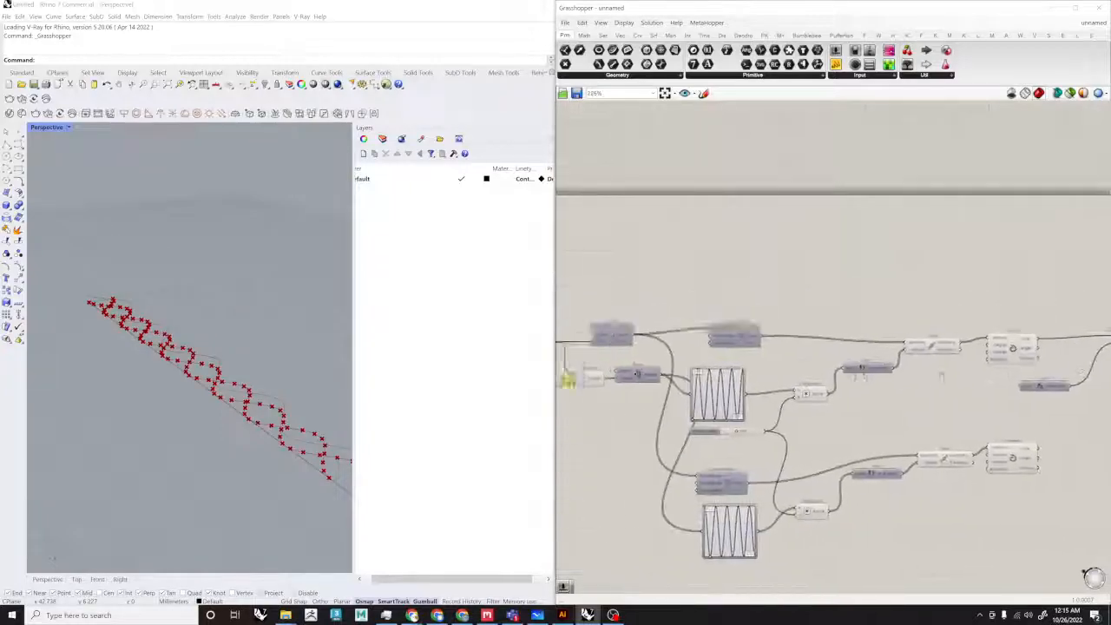
scroll(886, 352, up, 5)
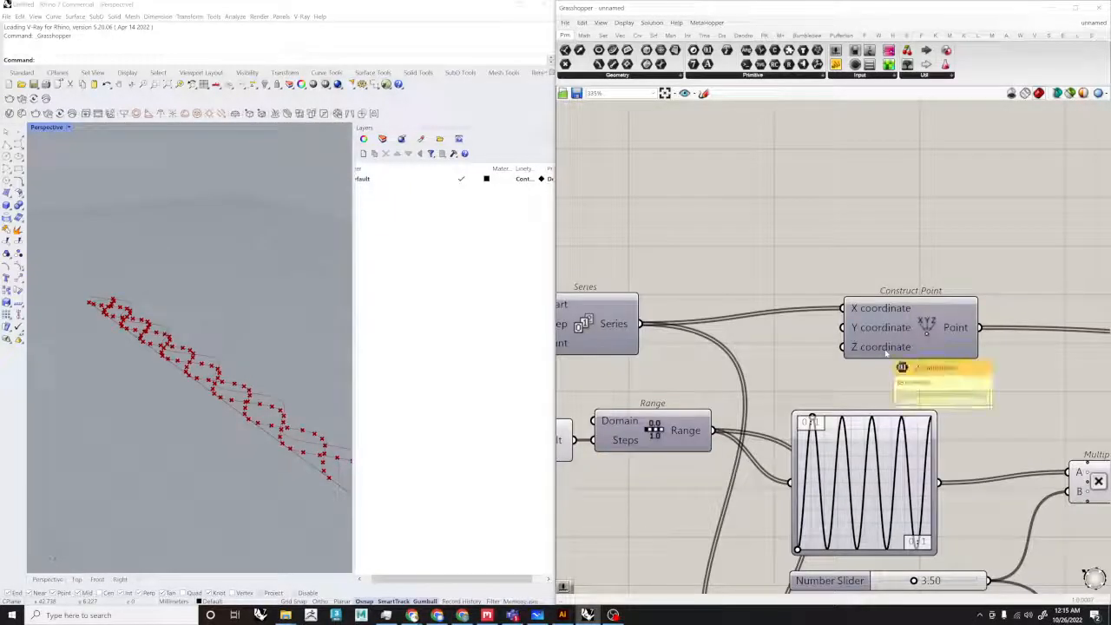
scroll(874, 356, down, 2)
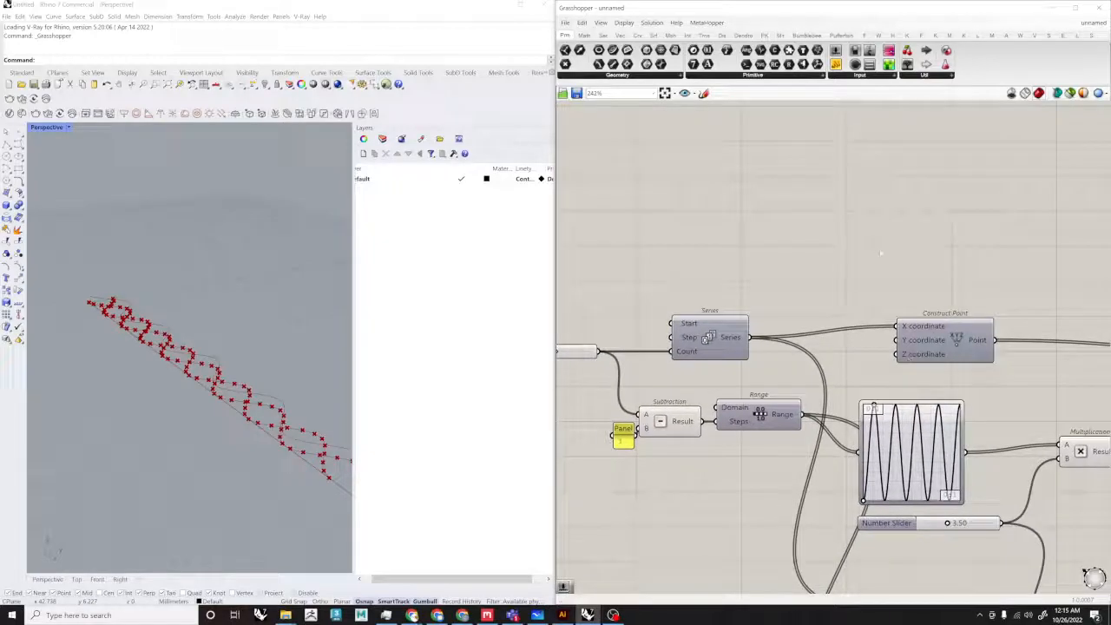
double_click(848, 236)
text(12)
key(Return)
scroll(894, 240, up, 2)
drag(867, 392, 871, 395)
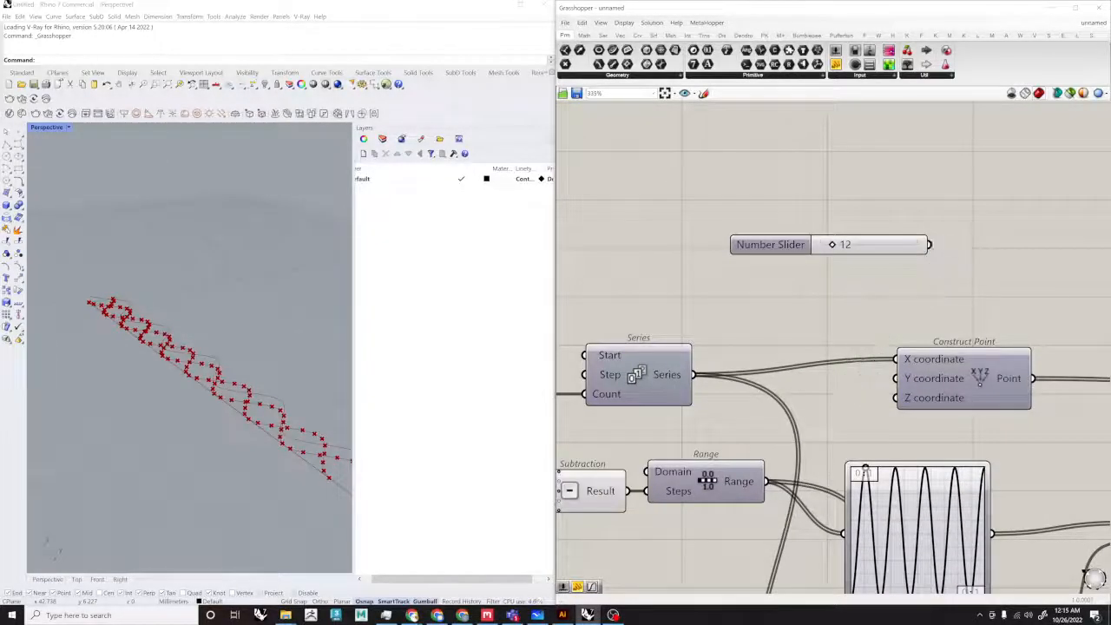
drag(934, 245, 895, 397)
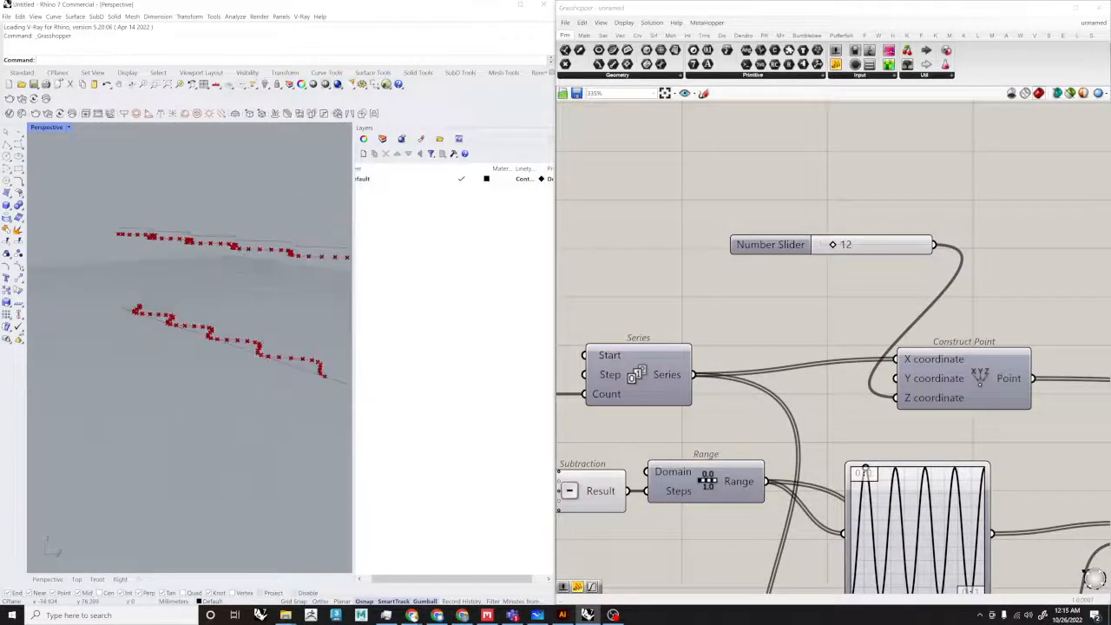
drag(771, 245, 623, 248)
click(927, 259)
Step: Delete the Move and Unit Z components that follow the upper Interpolate
scroll(927, 258, down, 8)
right_drag(927, 259, 669, 294)
scroll(940, 343, up, 4)
drag(1035, 415, 893, 243)
scroll(888, 304, down, 5)
key(Delete)
Step: Set the number slider feeding the upper Construct Point's Z coordinate to 50
right_drag(593, 305, 771, 303)
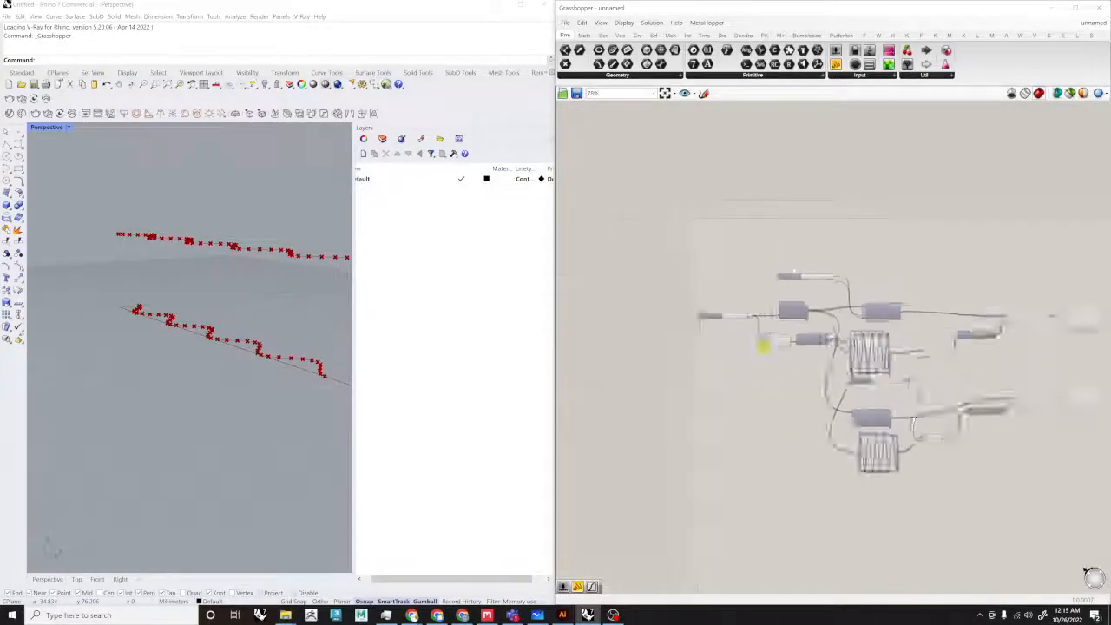
scroll(790, 272, up, 5)
drag(790, 284, 813, 288)
scroll(794, 288, up, 5)
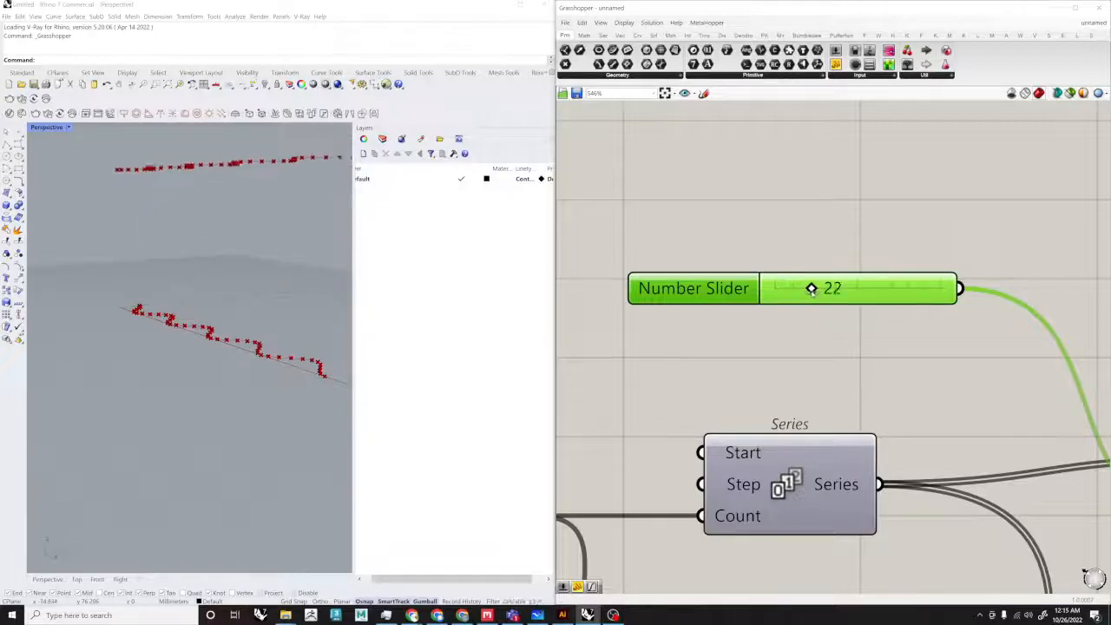
double_click(813, 288)
key(Return)
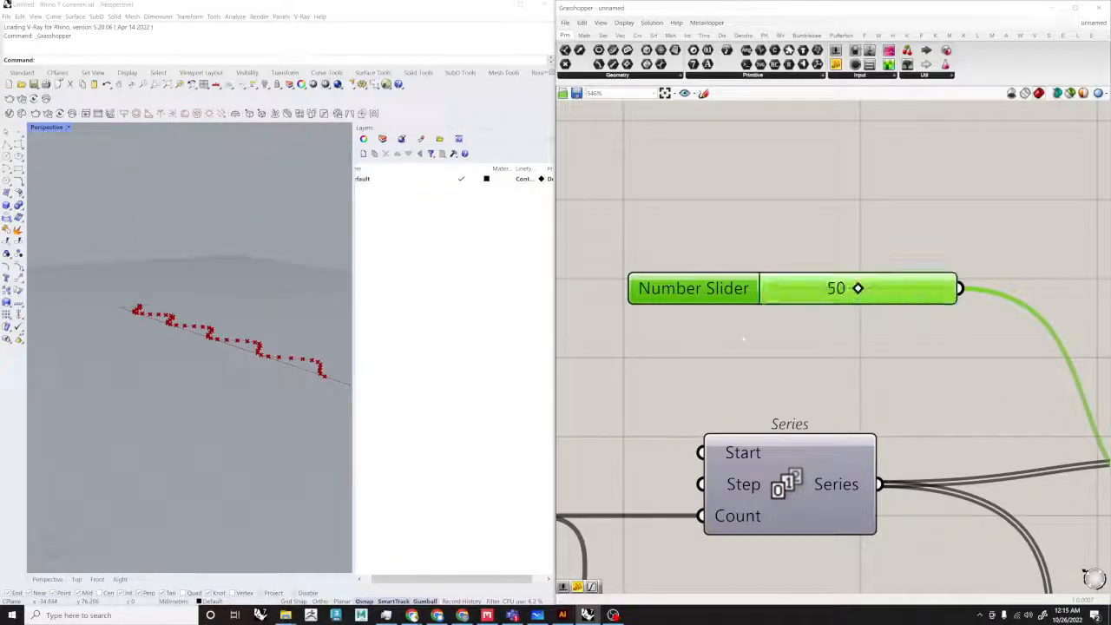
Step: Highlight the upper Interpolate and examine the raised and ground-level curves from several angles in the Perspective viewport
scroll(273, 335, down, 4)
right_drag(272, 334, 220, 441)
scroll(208, 267, up, 2)
scroll(867, 334, down, 5)
right_drag(980, 373, 809, 395)
right_drag(1102, 399, 910, 388)
scroll(913, 385, up, 2)
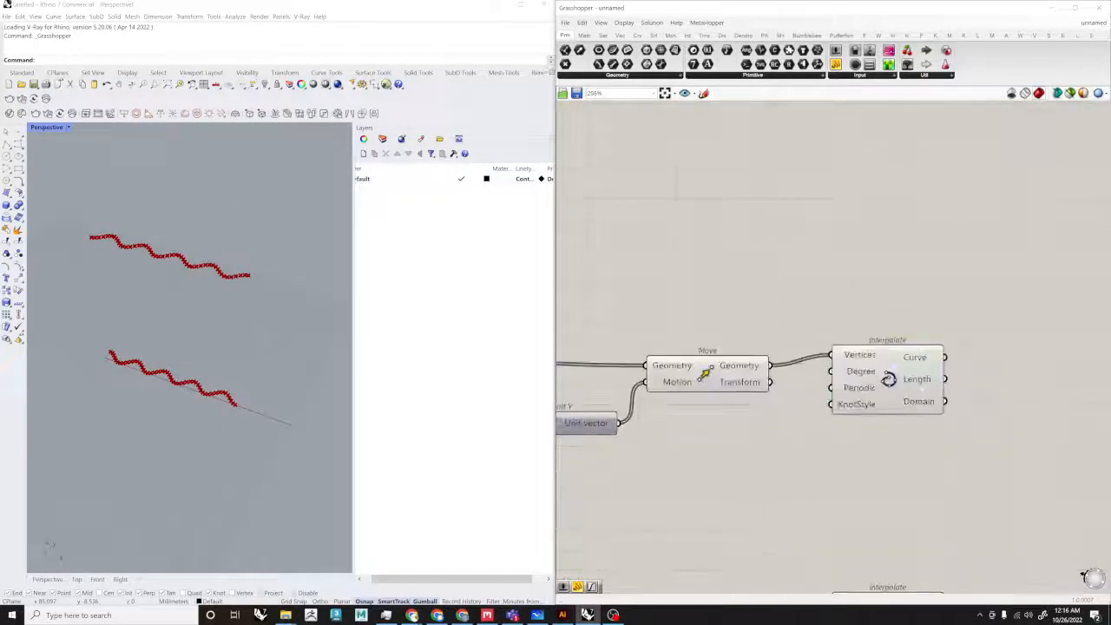
click(893, 368)
right_drag(983, 389, 912, 385)
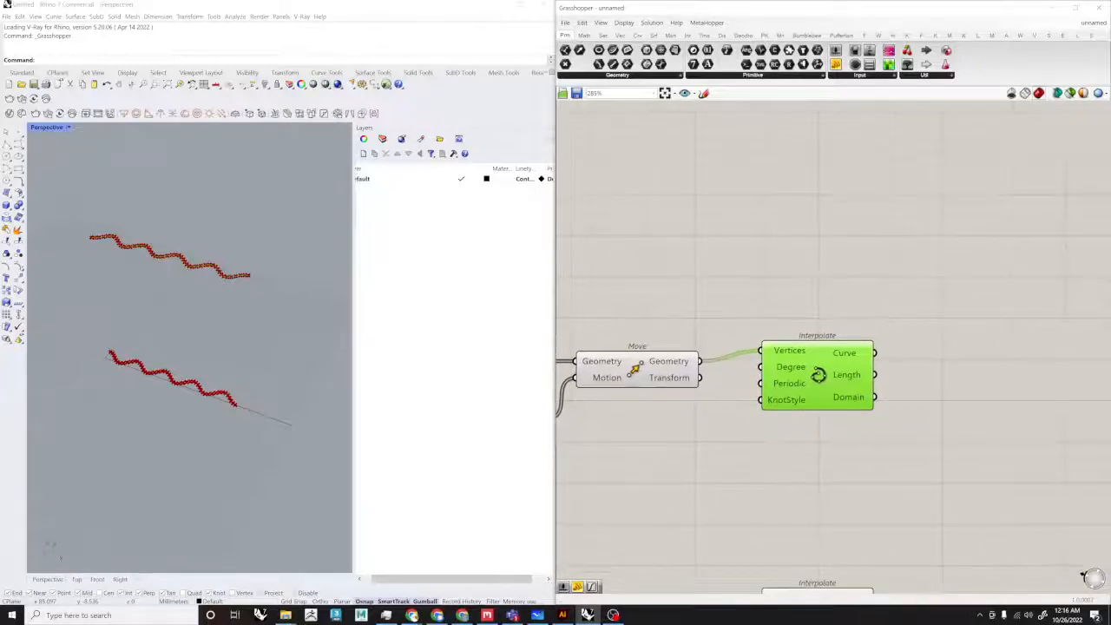
click(195, 434)
mouse_move(171, 530)
right_down()
mouse_move(184, 416)
mouse_move(173, 315)
mouse_move(139, 356)
right_up()
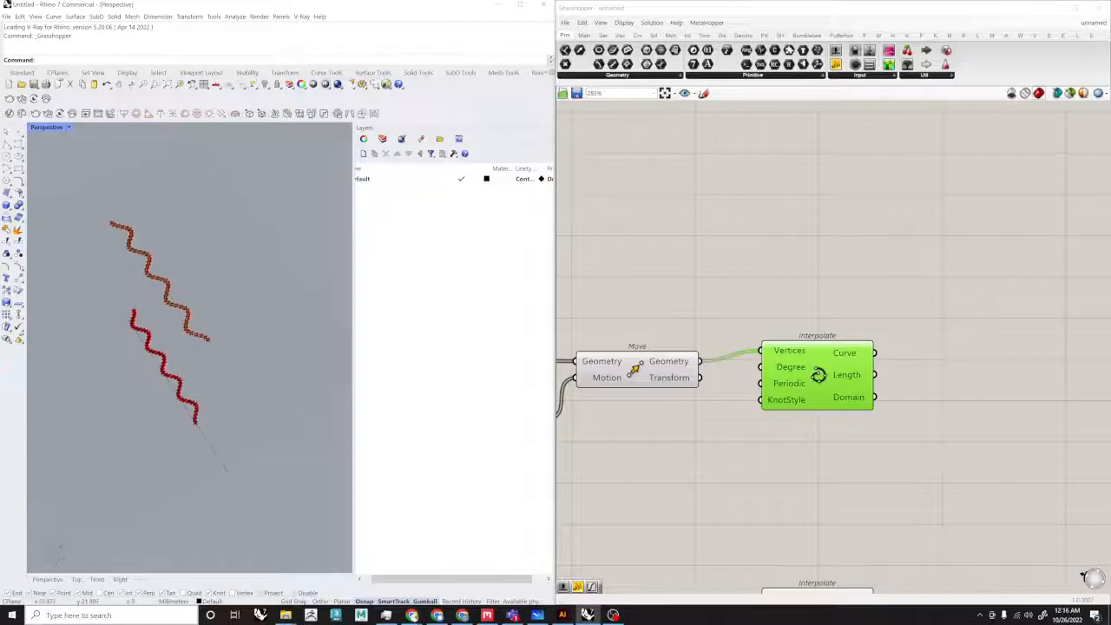
Step: Add a Loft component and connect the upper Interpolate's Curve output to its Curves input
double_click(947, 490)
text(loft)
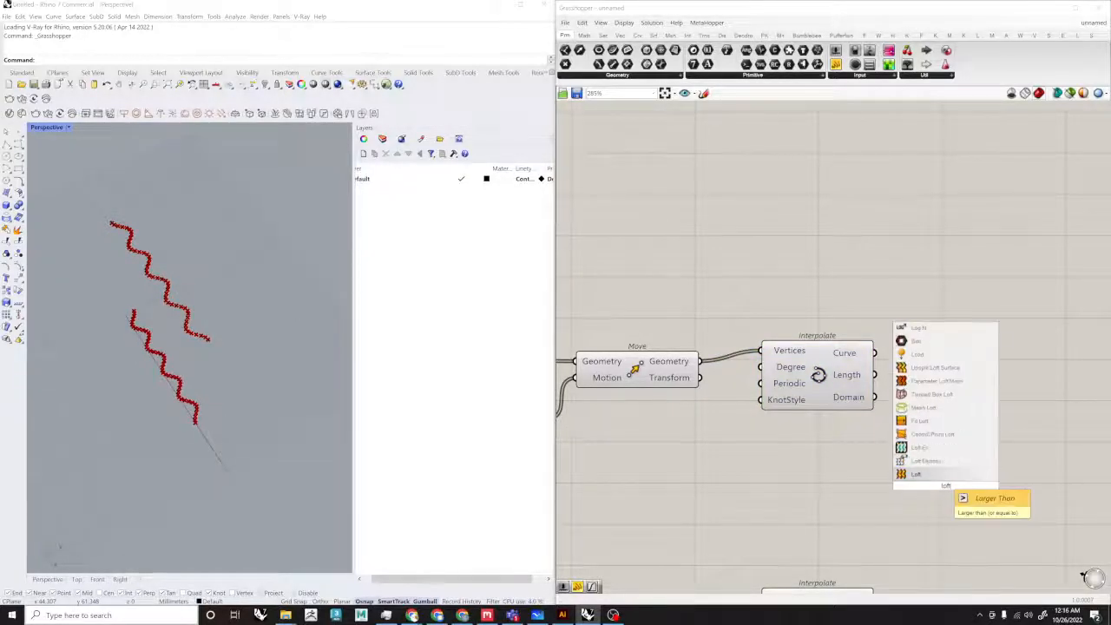
key(Return)
scroll(950, 478, up, 2)
drag(849, 303, 880, 475)
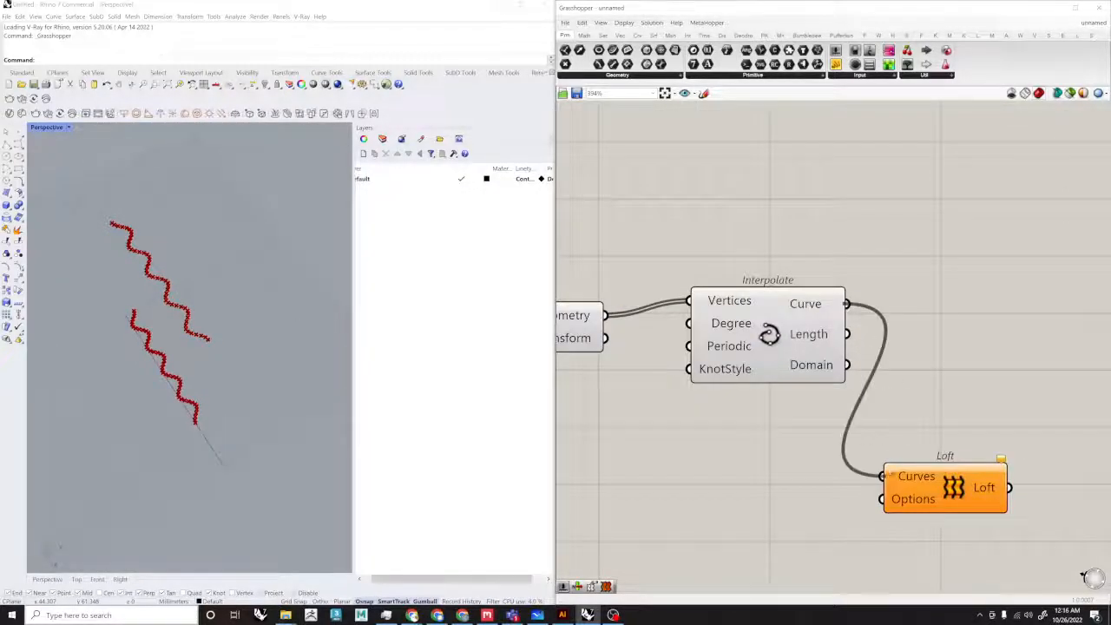
Step: Connect the lower Interpolate's Curve as an additional input to the Loft's Curves, keeping the upper curve connected
right_drag(941, 497, 921, 425)
drag(922, 421, 829, 569)
key(ctrl+z)
shift+drag(911, 393, 832, 573)
click(885, 499)
click(975, 403)
Step: Highlight the Loft and inspect the rippled wall surface from different angles in the Perspective viewport
right_drag(174, 432, 214, 319)
right_drag(977, 432, 767, 359)
scroll(772, 349, up, 1)
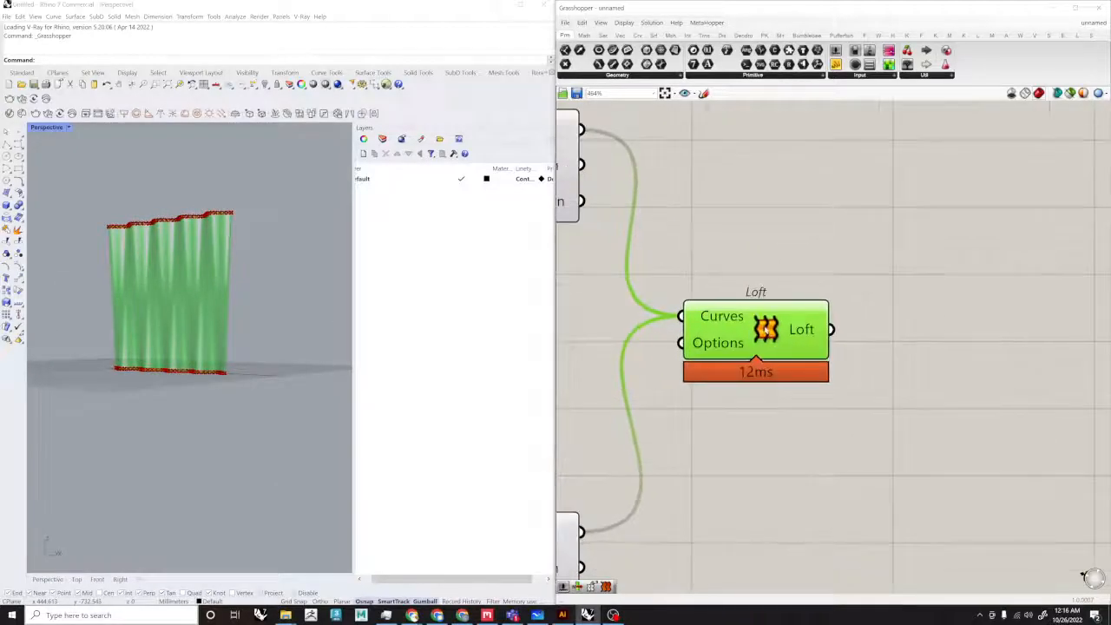
right_click(765, 326)
click(814, 365)
click(825, 467)
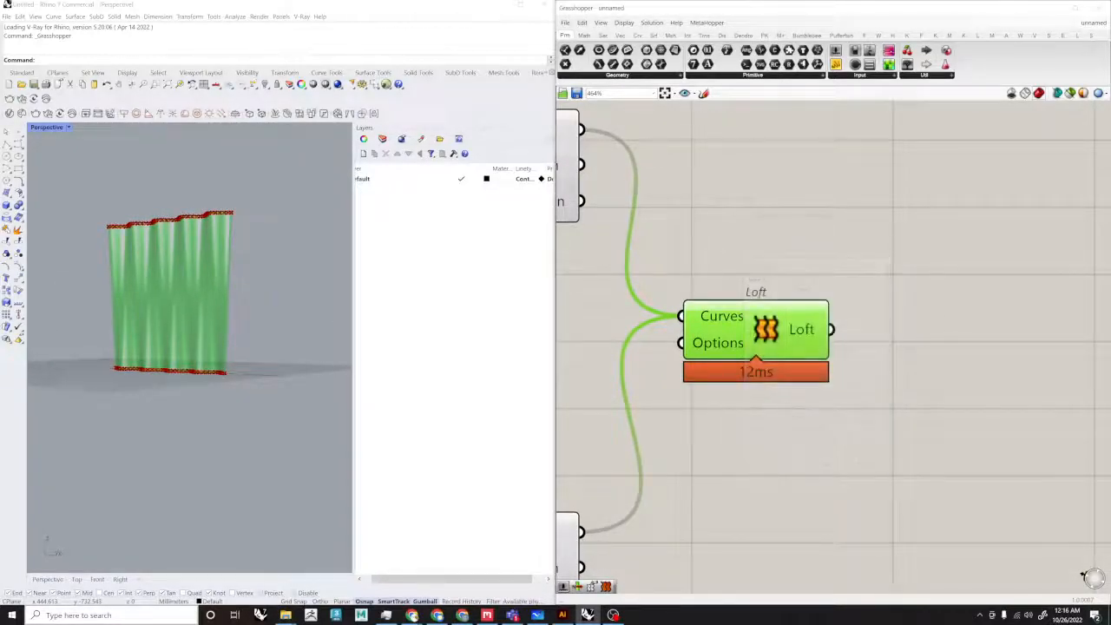
click(820, 474)
right_drag(208, 265, 233, 307)
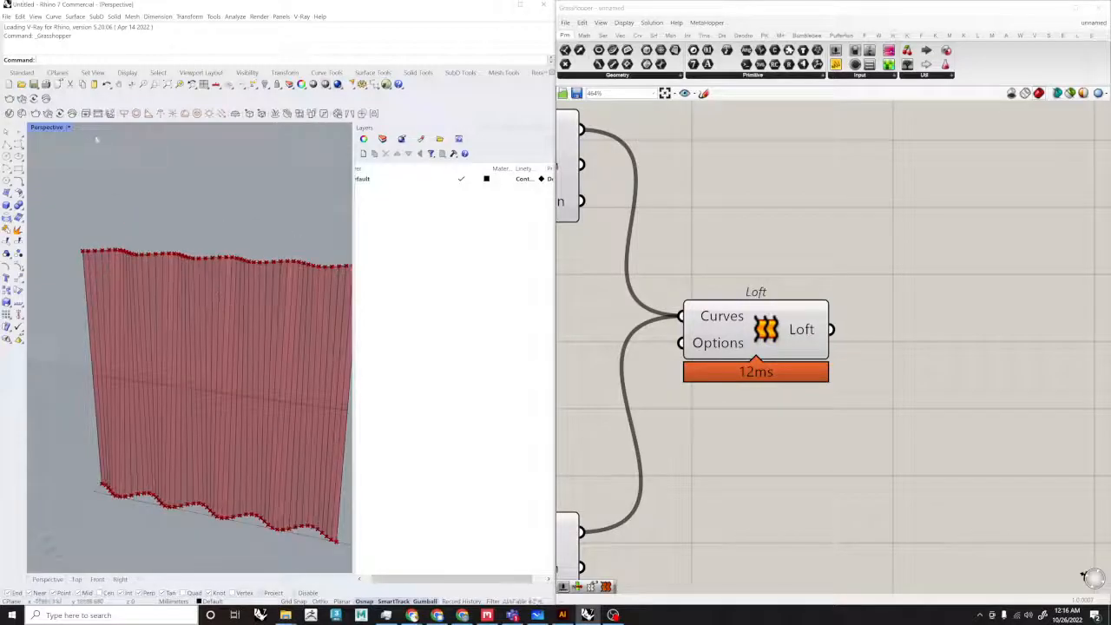
Step: Switch the Perspective viewport to Shaded display and view the whole lofted wall
click(69, 127)
click(76, 168)
scroll(161, 255, down, 5)
mouse_move(160, 255)
right_down()
mouse_move(148, 257)
mouse_move(149, 236)
right_up()
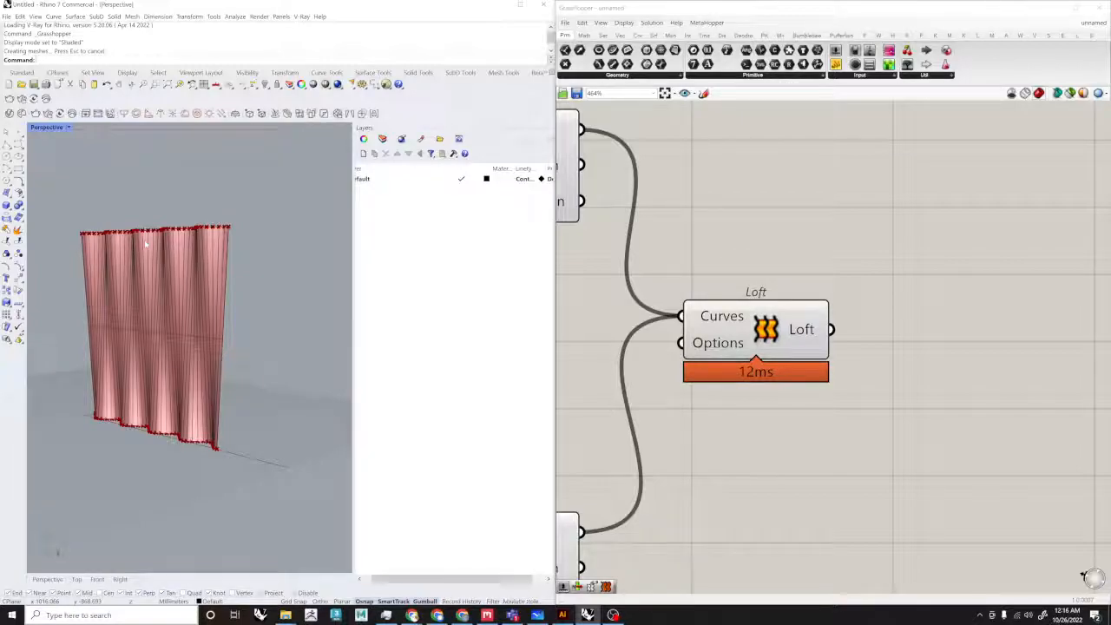
Step: Delete the baked lofted wall surface from the Perspective viewport
right_drag(208, 227, 205, 322)
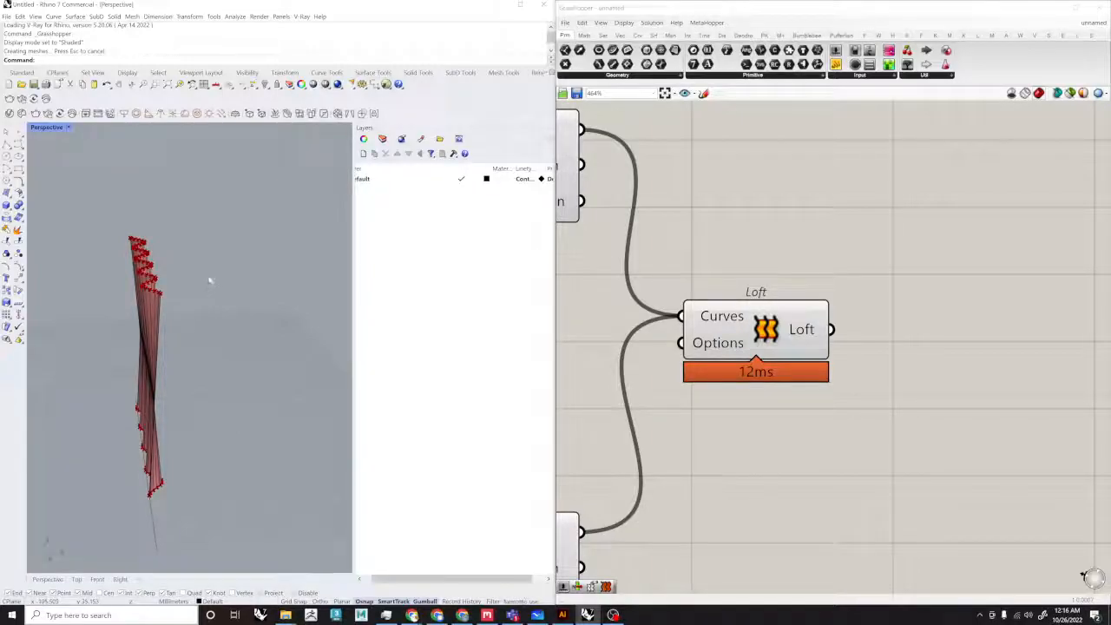
right_drag(211, 281, 236, 263)
click(195, 315)
right_drag(195, 314, 167, 314)
scroll(186, 257, up, 3)
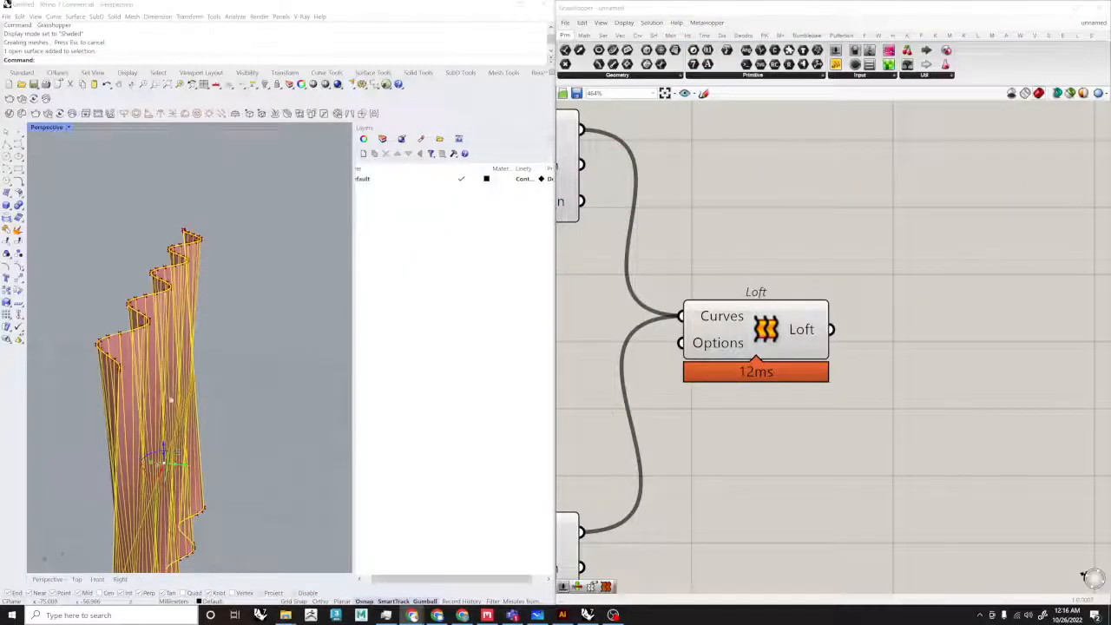
right_drag(171, 400, 266, 382)
click(267, 382)
click(138, 395)
scroll(136, 396, down, 6)
key(Delete)
Step: Delete the Loft component that joins the upper and lower Interpolate curves
right_drag(136, 397, 208, 357)
scroll(198, 381, up, 6)
scroll(781, 373, down, 5)
right_drag(781, 373, 859, 378)
drag(905, 434, 807, 347)
scroll(787, 375, down, 3)
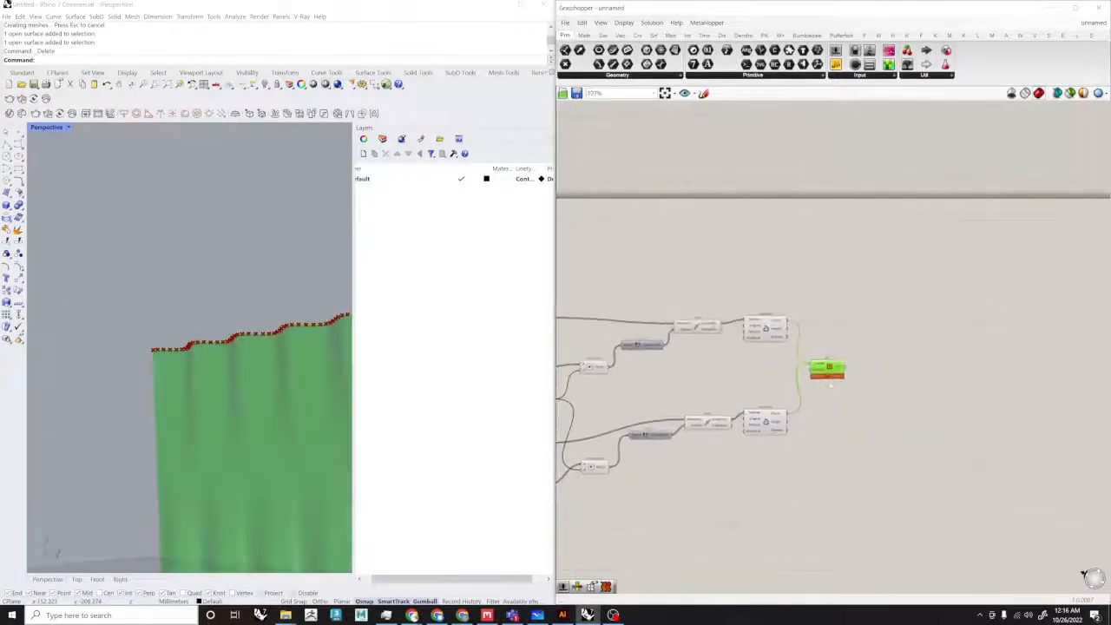
scroll(824, 380, up, 3)
scroll(222, 287, down, 5)
right_drag(223, 287, 228, 331)
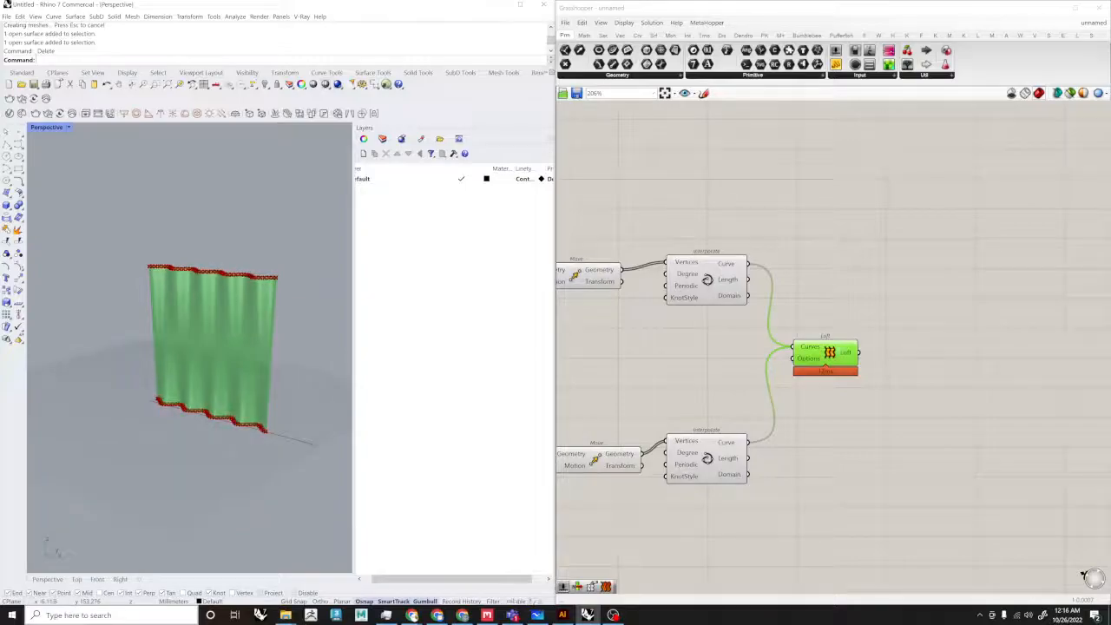
key(Delete)
Step: Add a Line component and place it between the two Interpolate components
scroll(808, 374, up, 2)
double_click(776, 295)
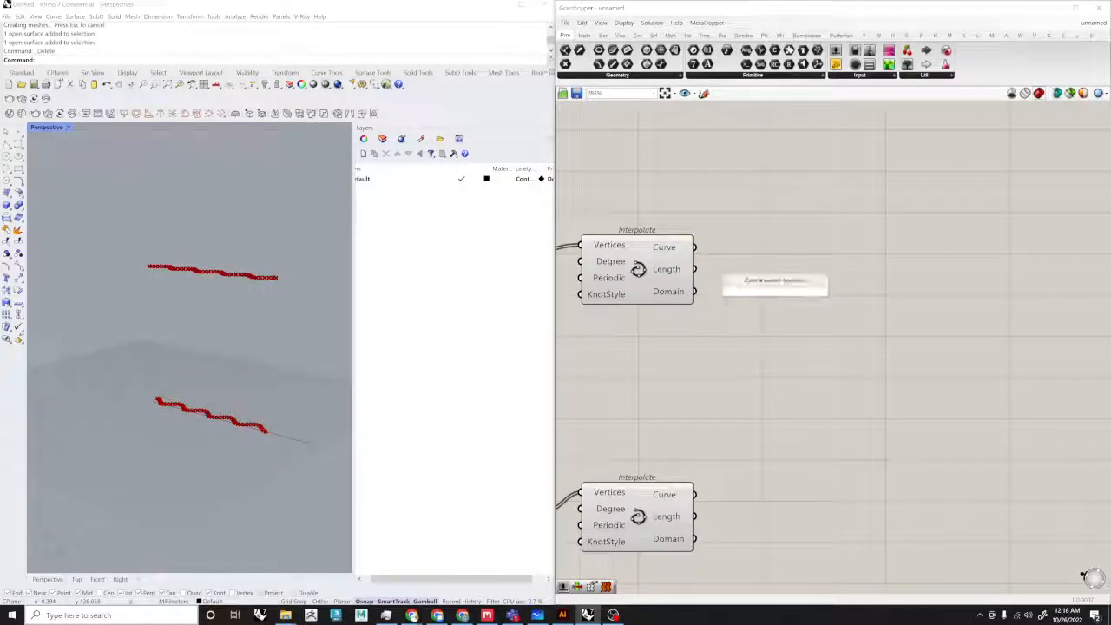
text(line)
key(Return)
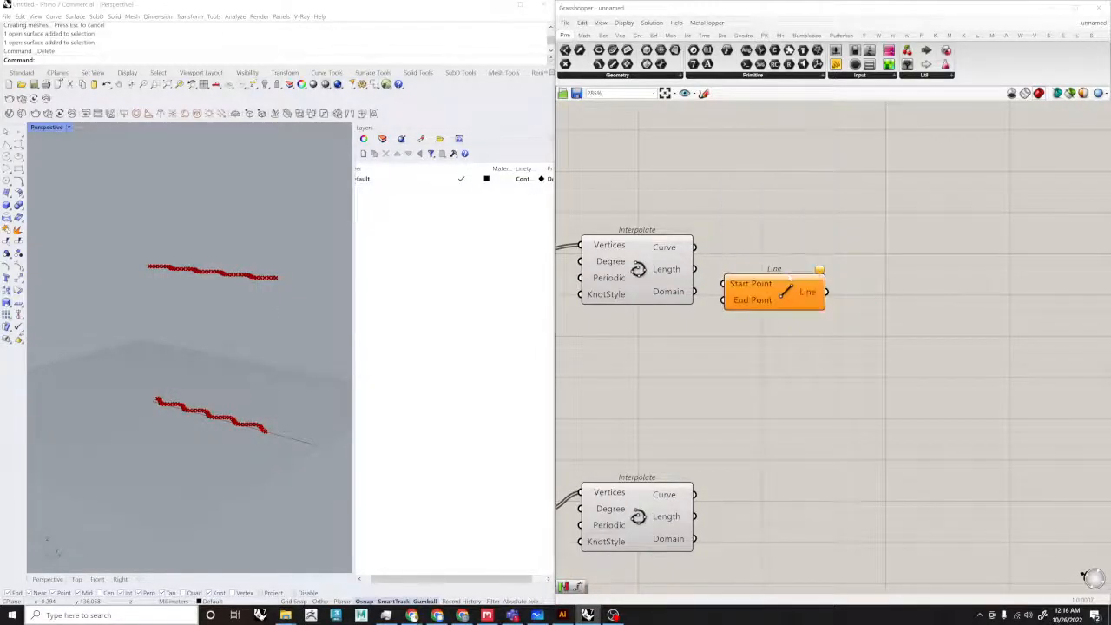
scroll(798, 373, down, 4)
right_drag(777, 374, 819, 361)
drag(778, 522, 708, 314)
click(796, 481)
drag(797, 482, 774, 339)
click(834, 292)
Step: Connect the upper Move's Geometry to the Line's Start Point and the lower Move's Geometry to its End Point
scroll(732, 311, up, 1)
click(677, 302)
scroll(675, 303, up, 2)
click(712, 307)
click(680, 305)
right_drag(681, 315, 707, 308)
click(738, 301)
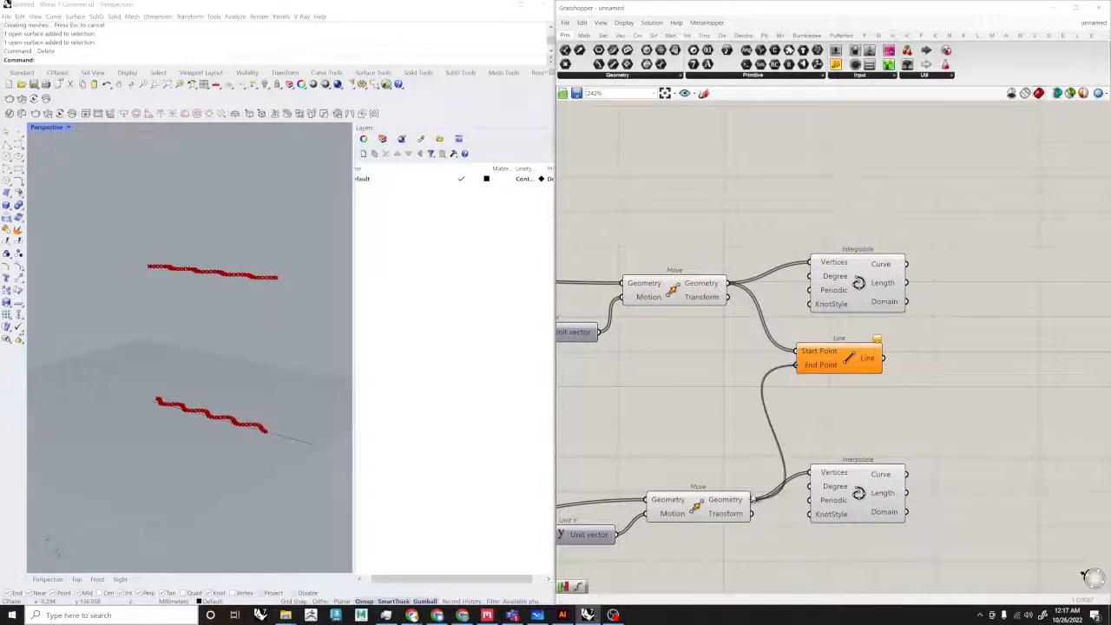
drag(754, 501, 752, 500)
click(849, 358)
scroll(243, 290, up, 5)
scroll(243, 290, down, 4)
Step: Try routing the lower Move's Geometry through a new Reverse List into the Line's End Point
double_click(718, 431)
text(rever)
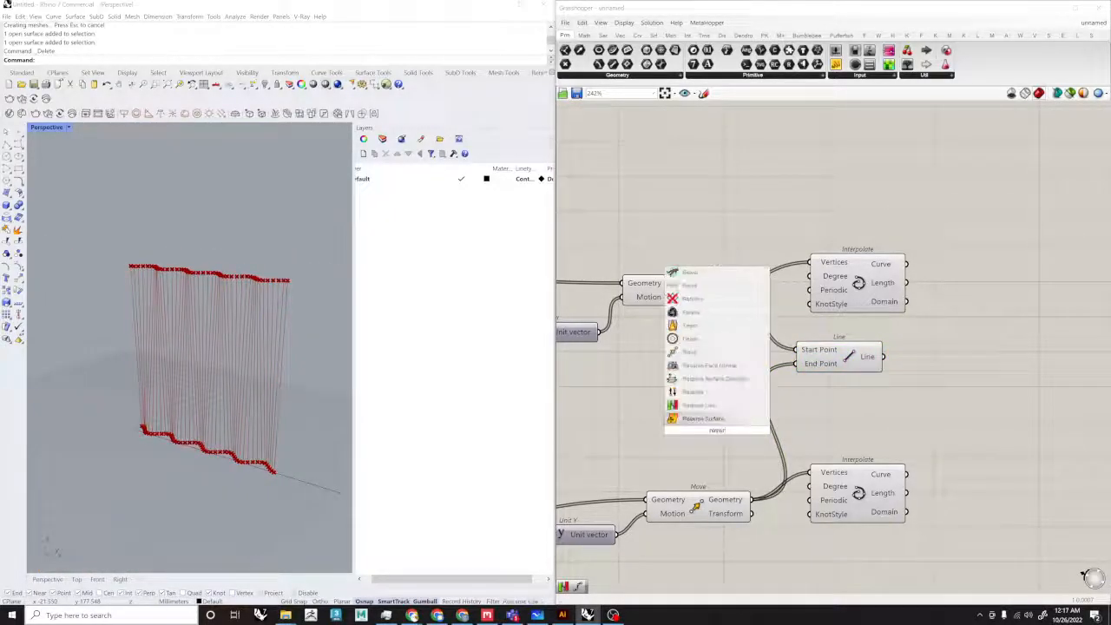
click(694, 422)
scroll(696, 425, up, 1)
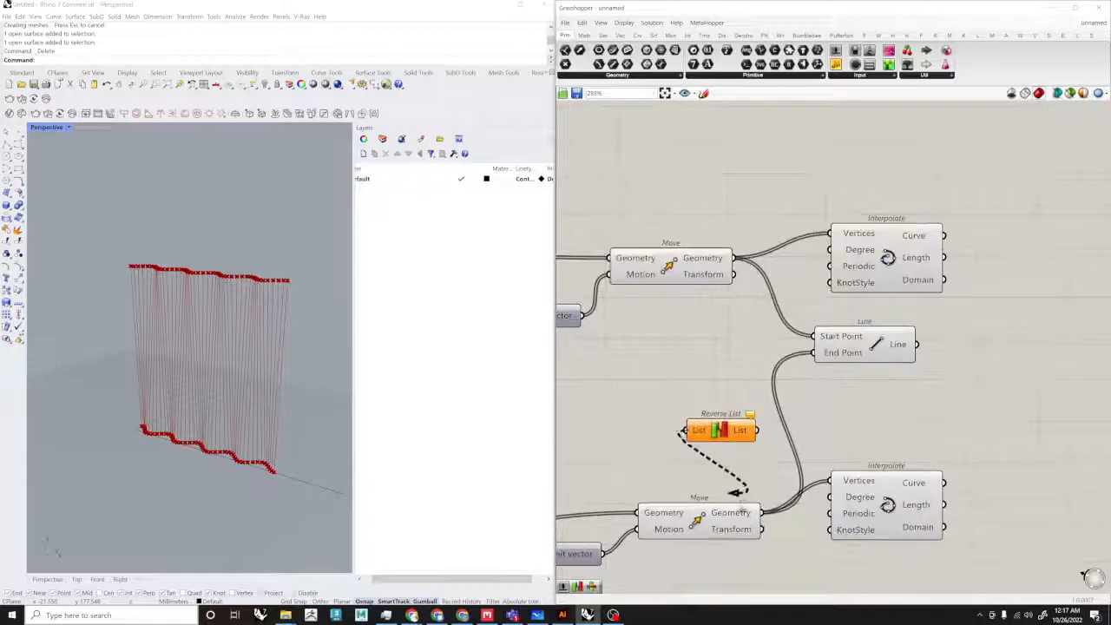
drag(736, 488, 760, 512)
drag(785, 408, 897, 347)
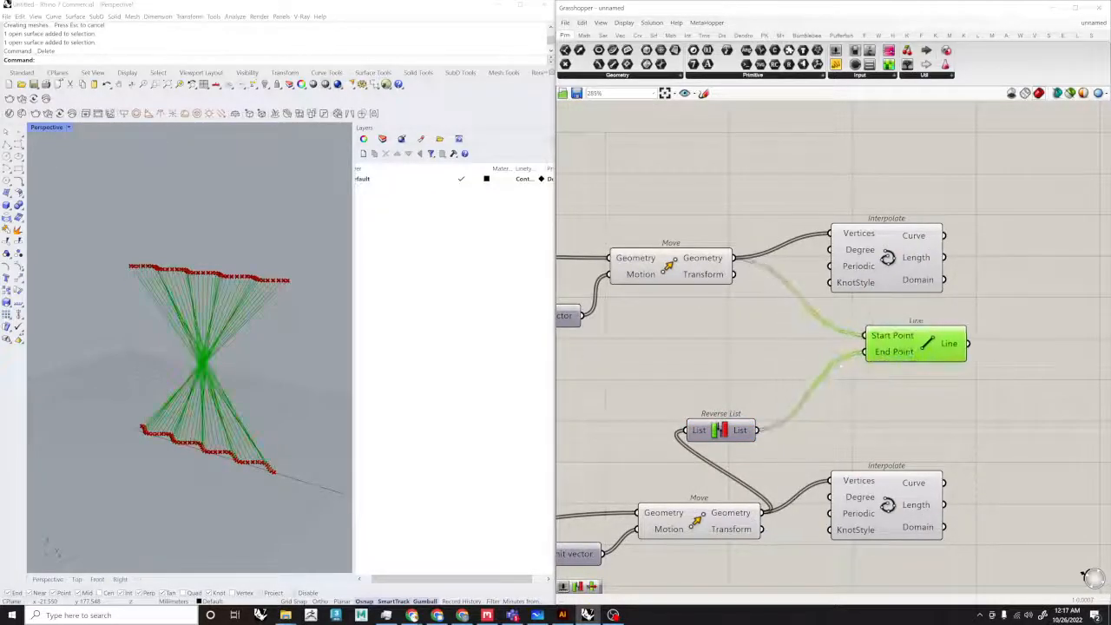
drag(731, 429, 807, 399)
scroll(215, 368, up, 3)
right_drag(227, 375, 213, 354)
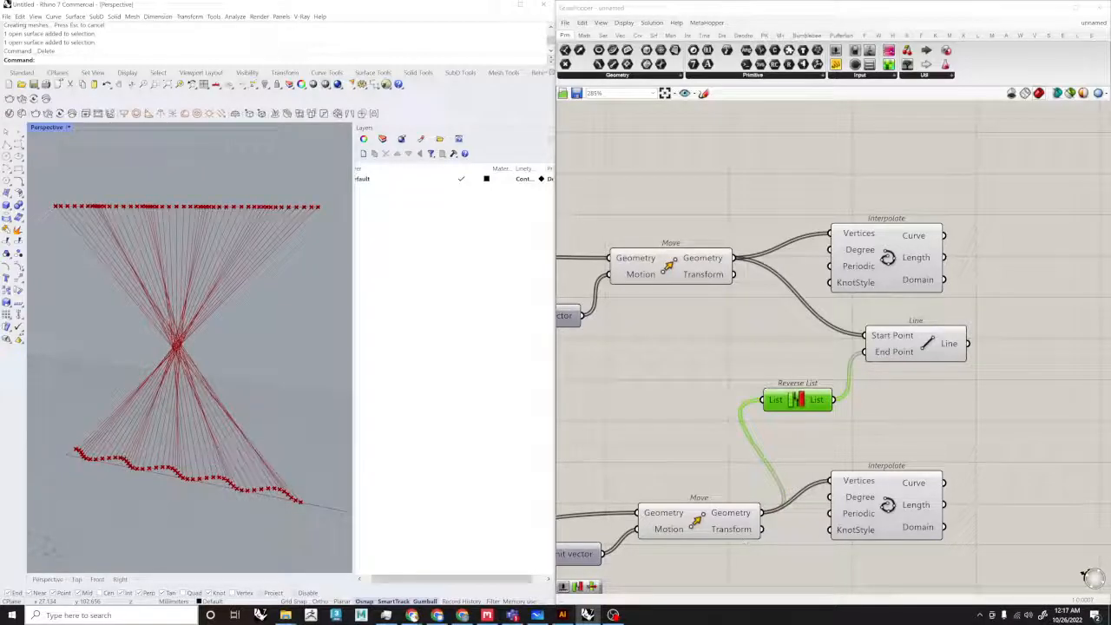
mouse_move(817, 403)
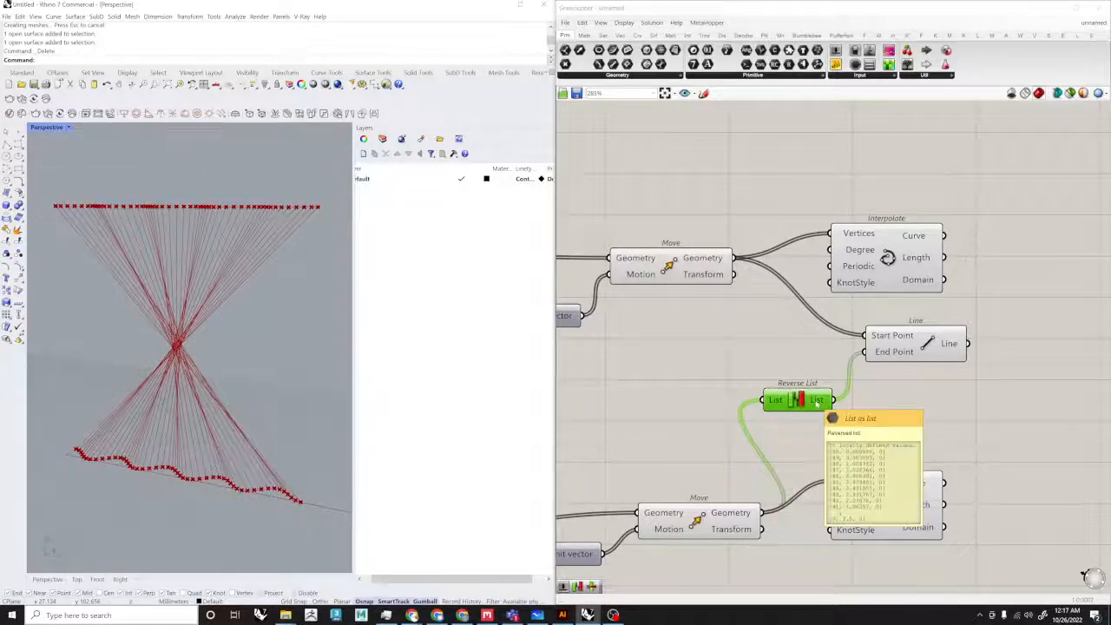
Step: Insert a second Reverse List after the first one and connect its output to the Line's End Point
drag(816, 404, 822, 434)
double_click(867, 434)
text(reve)
click(883, 424)
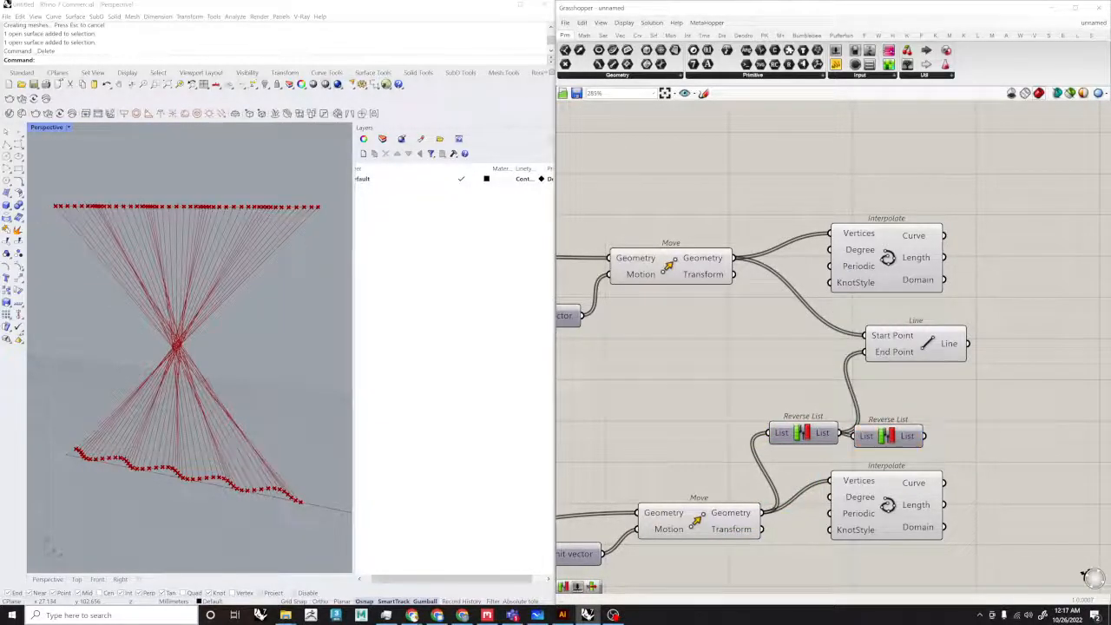
drag(880, 351, 946, 351)
drag(927, 437, 853, 436)
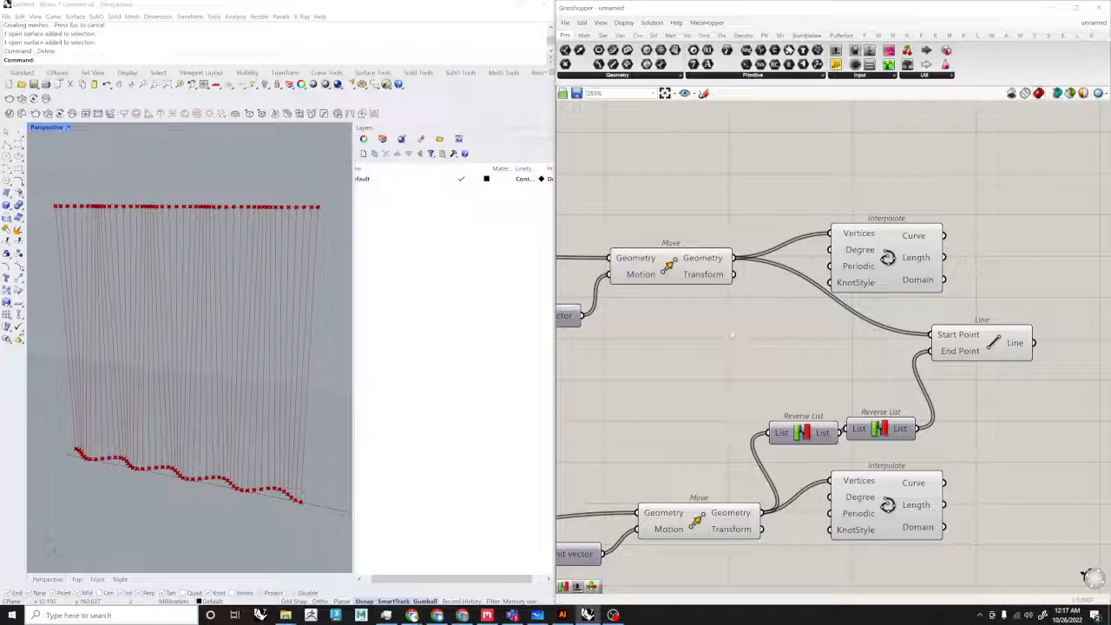
Step: Delete both Reverse List components and reconnect the lower Move's Geometry directly to the Line's End Point
drag(883, 428, 811, 427)
right_drag(809, 411, 790, 425)
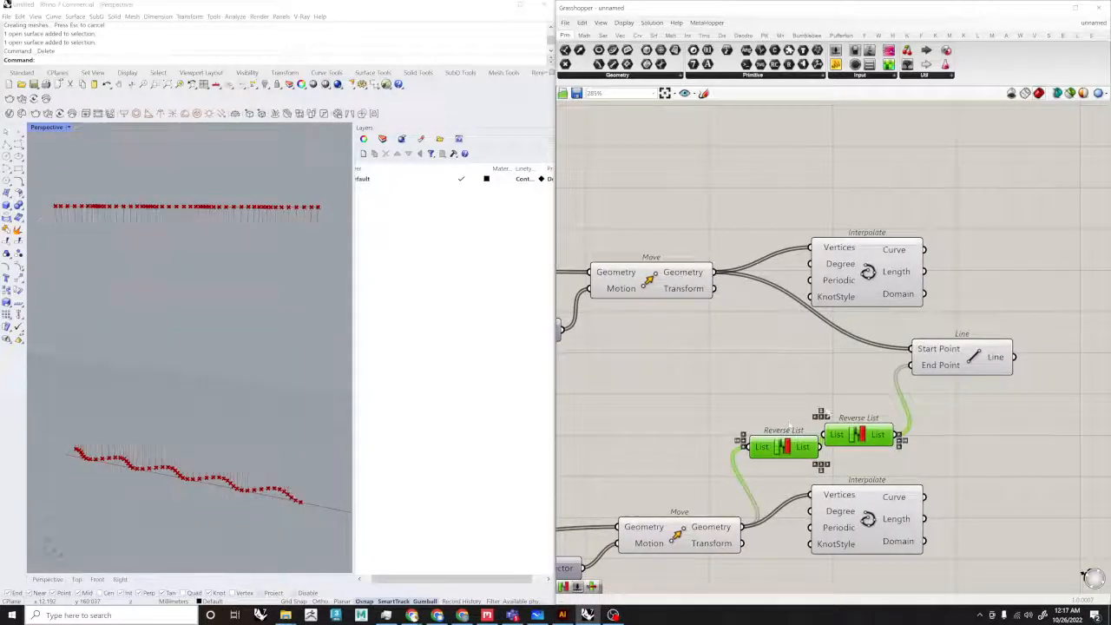
key(Delete)
drag(883, 375, 741, 527)
mouse_move(199, 329)
right_down()
mouse_move(125, 257)
mouse_move(82, 179)
mouse_move(102, 307)
mouse_move(99, 408)
mouse_move(113, 451)
mouse_move(136, 390)
mouse_move(91, 438)
right_up()
mouse_move(212, 448)
right_down()
mouse_move(176, 463)
mouse_move(213, 486)
mouse_move(269, 482)
mouse_move(248, 477)
mouse_move(260, 425)
mouse_move(307, 370)
mouse_move(252, 356)
right_up()
scroll(744, 371, down, 3)
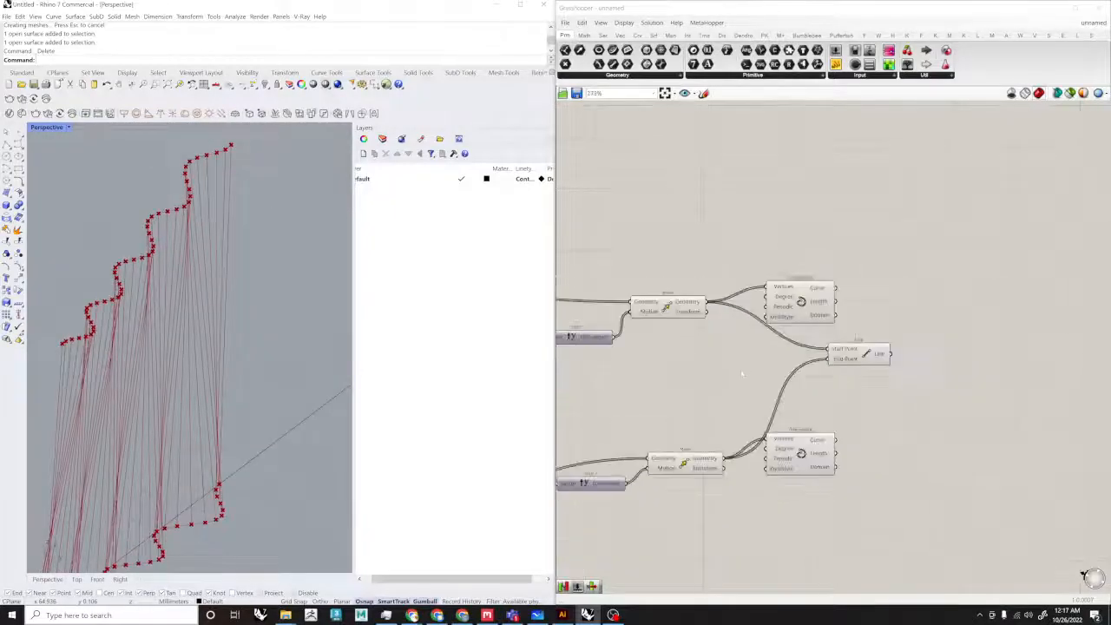
Step: Add a Perp Frame component after the Line and connect the Line output to its Curve input
scroll(744, 372, down, 2)
double_click(717, 375)
text(perp)
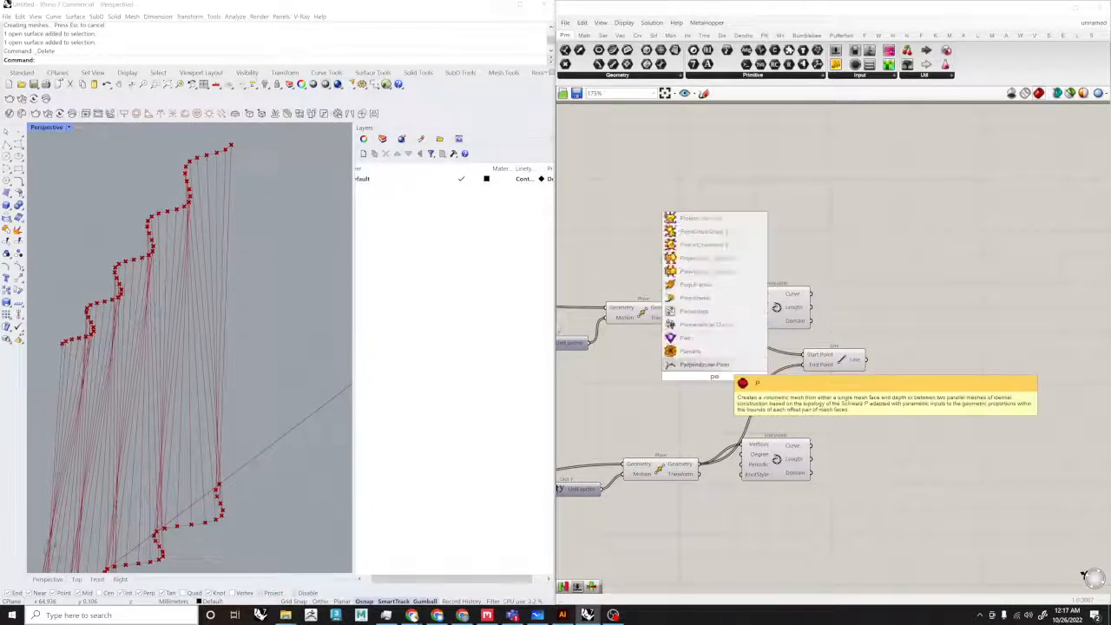
key(Up)
key(Up)
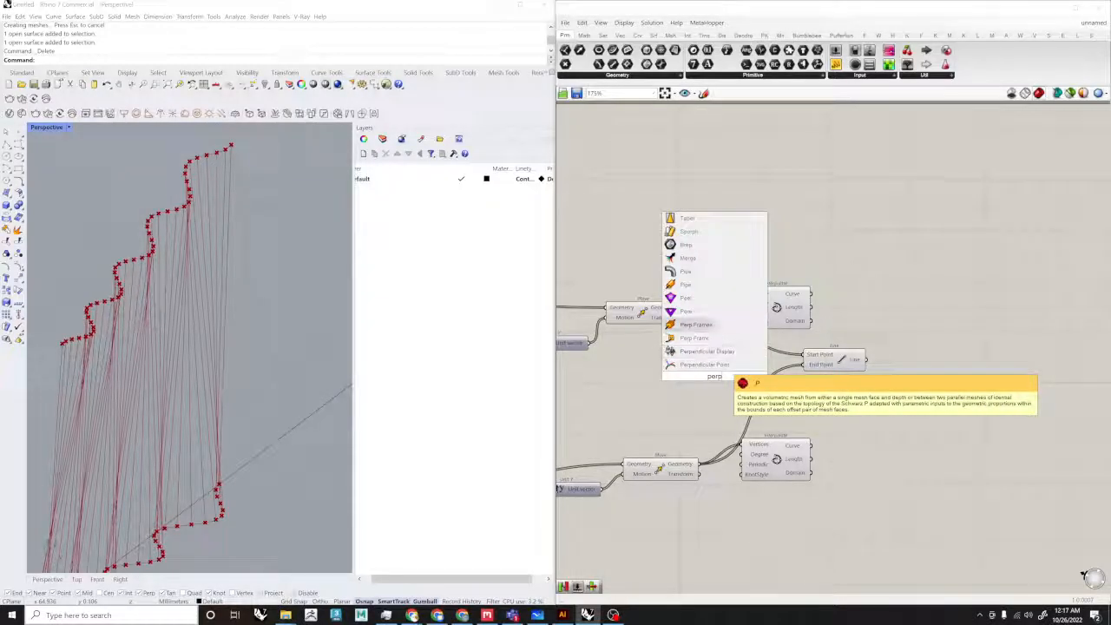
key(Down)
key(Return)
scroll(727, 368, up, 2)
drag(727, 370, 1019, 361)
scroll(1018, 361, up, 3)
drag(922, 366, 863, 364)
Step: Add a Panel with the value 0 and place it below the Line component
click(959, 321)
text(panel)
key(Return)
scroll(971, 328, up, 4)
drag(920, 291, 690, 535)
scroll(791, 413, down, 2)
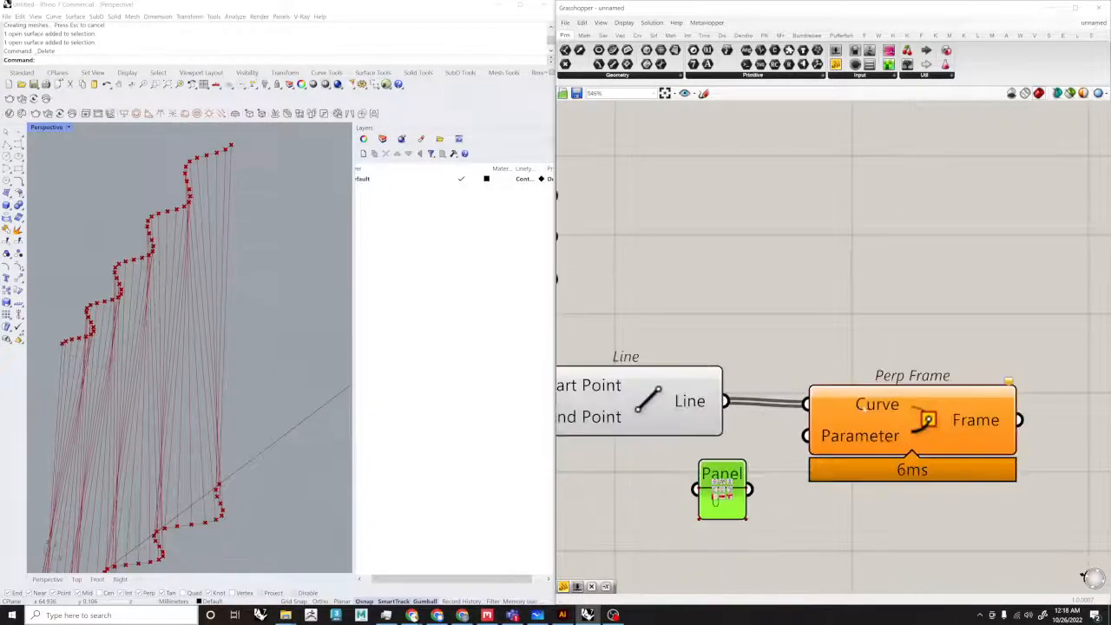
Step: Reparameterize the Perp Frame's Curve input and connect the 0 panel to its Parameter input
right_click(861, 399)
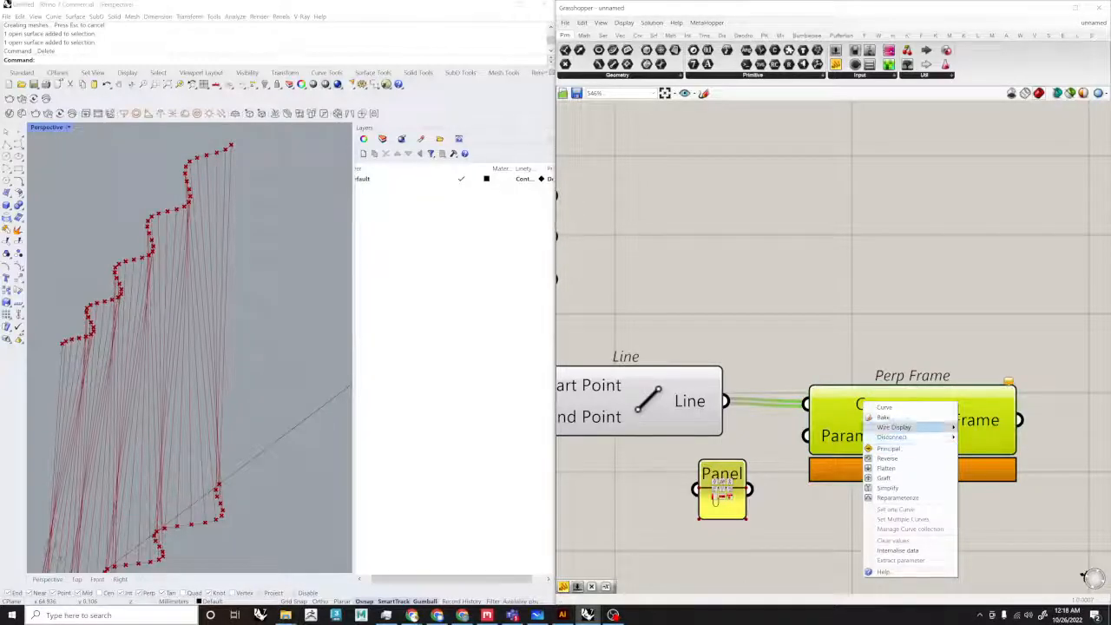
click(885, 260)
click(675, 415)
click(764, 340)
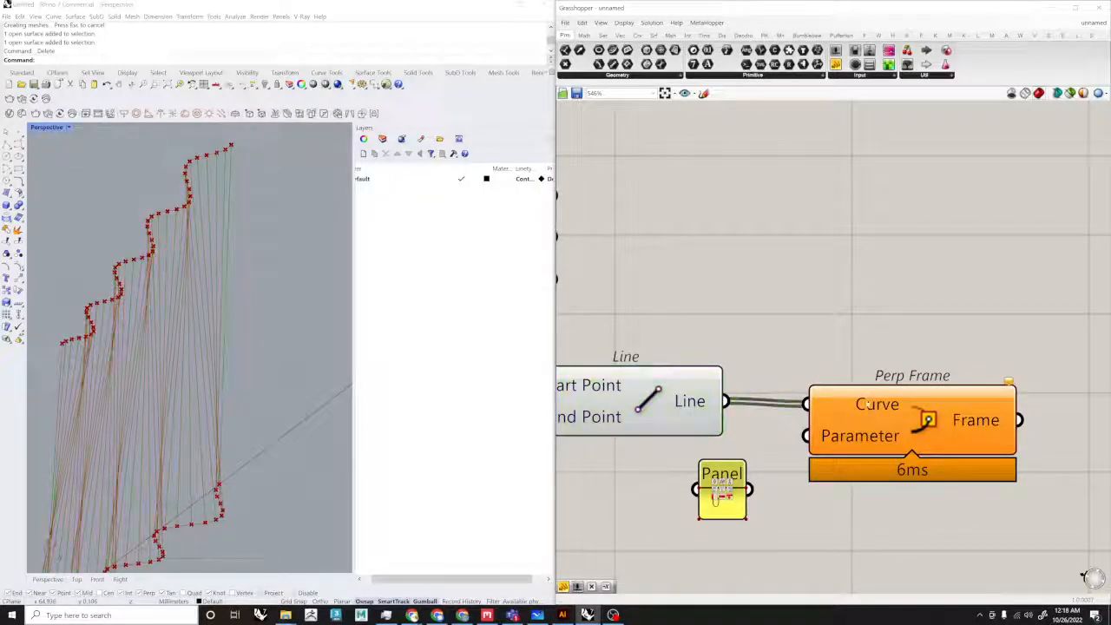
click(876, 404)
right_click(878, 399)
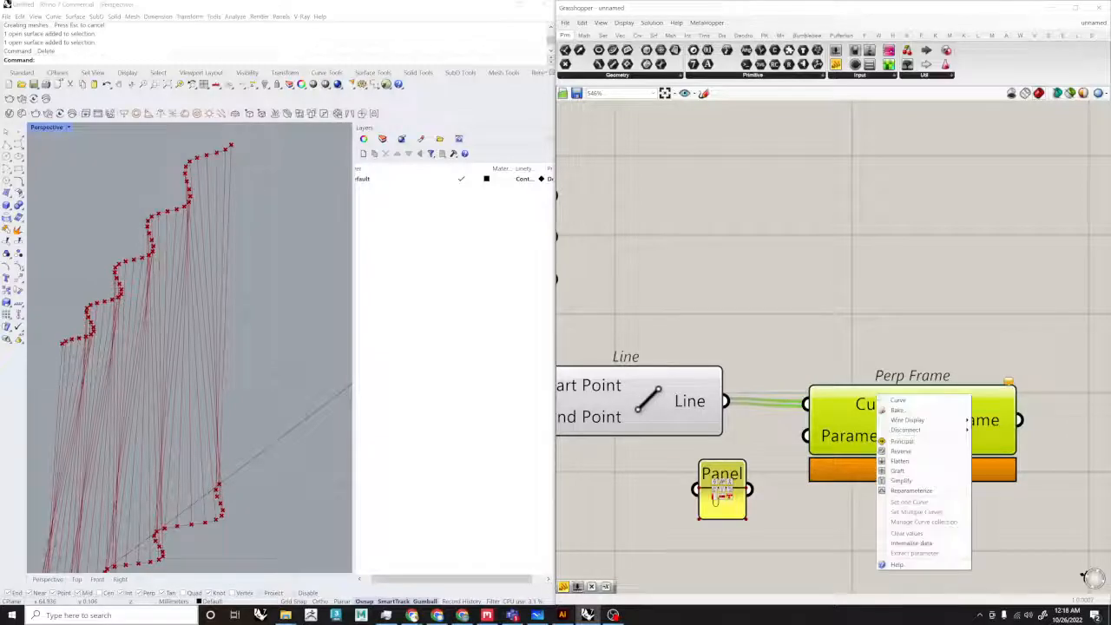
click(907, 489)
drag(852, 413, 900, 410)
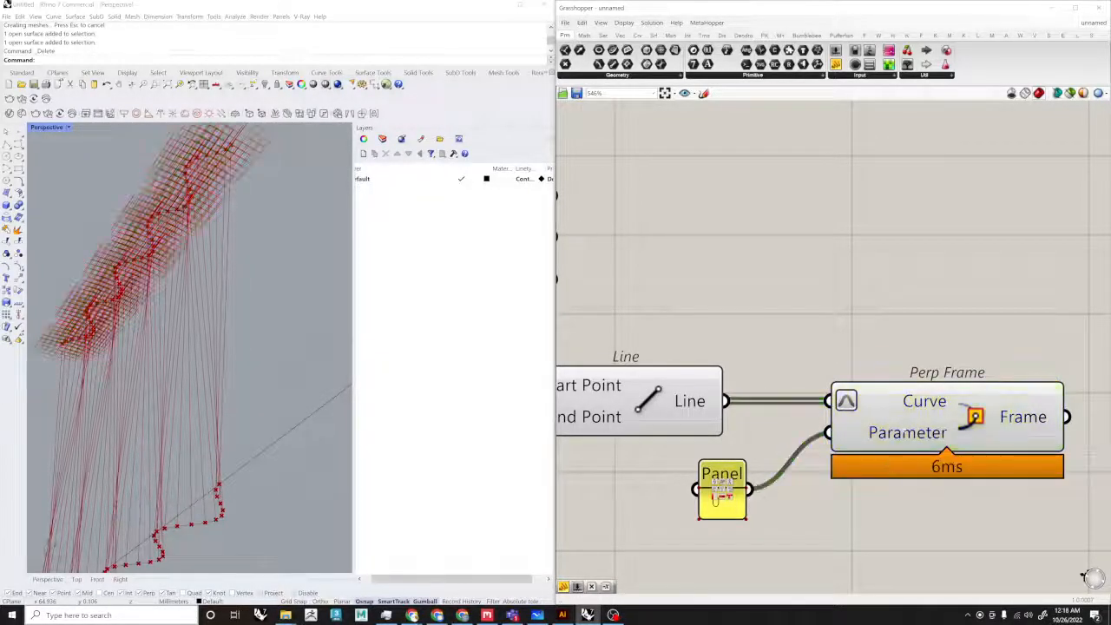
right_drag(243, 322, 268, 250)
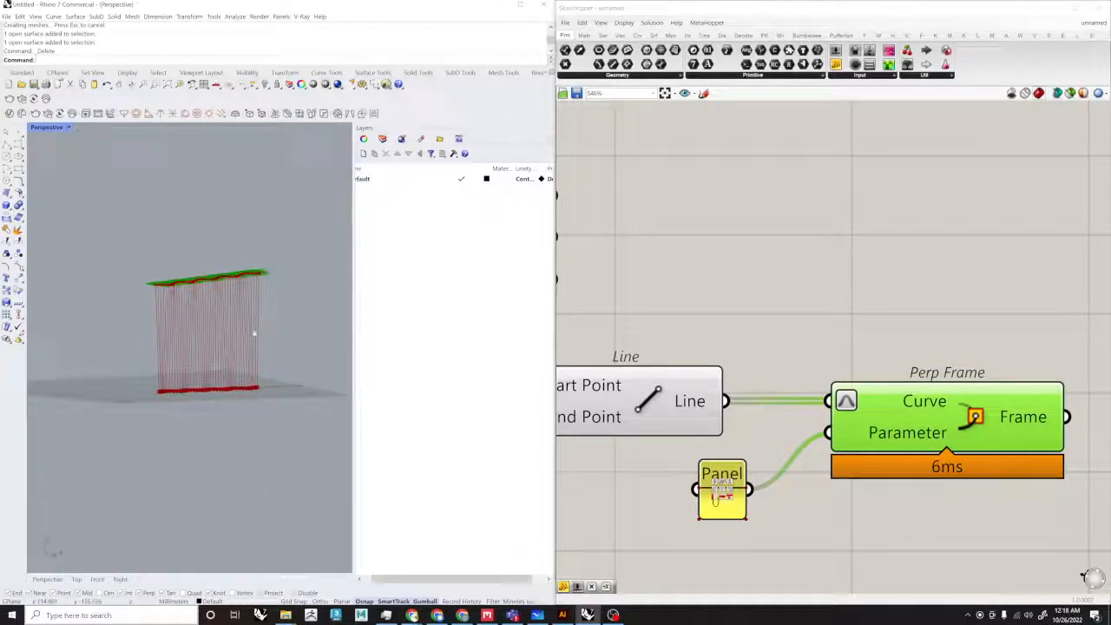
right_drag(740, 289, 825, 289)
scroll(910, 300, down, 4)
scroll(907, 298, up, 1)
double_click(907, 298)
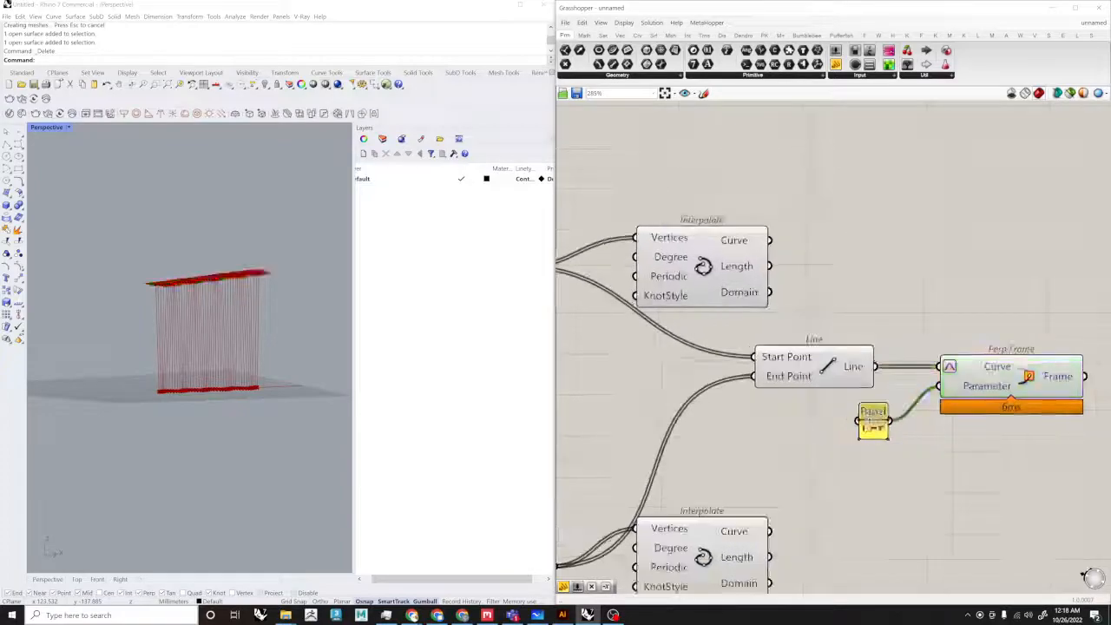
text(rect)
key(Escape)
Step: Add a Flip Curve component and wire it between the Line output and the Perp Frame's Curve input
double_click(904, 293)
text(flip)
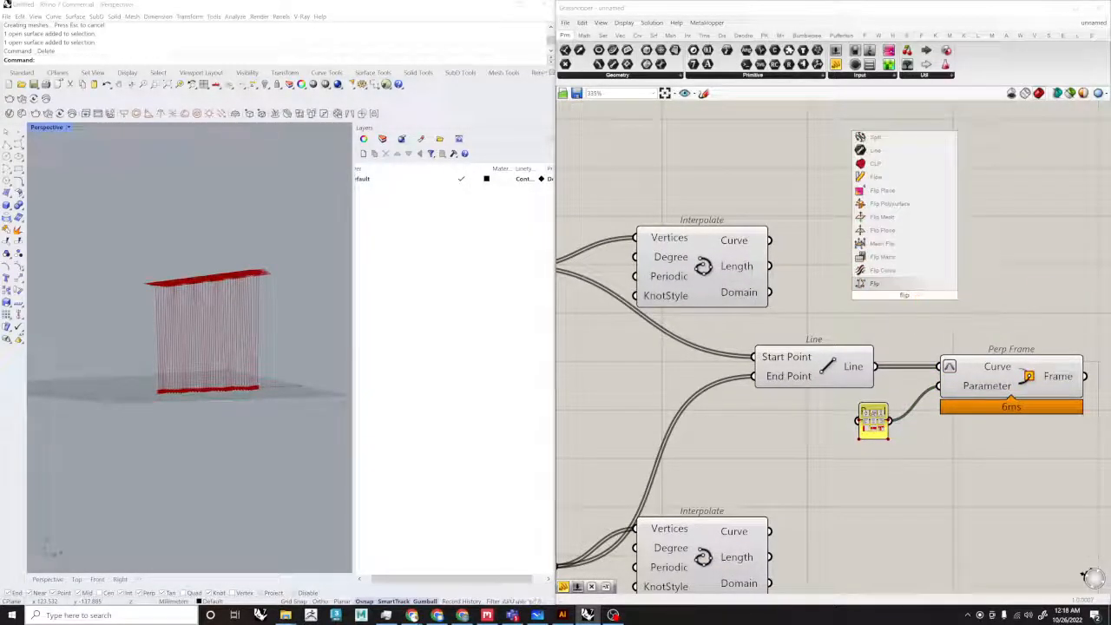
key(Return)
drag(849, 286, 875, 367)
drag(902, 300, 914, 307)
drag(969, 373, 1061, 365)
drag(968, 301, 970, 293)
drag(916, 300, 948, 375)
click(963, 447)
right_drag(963, 447, 904, 455)
click(1054, 377)
scroll(173, 380, up, 10)
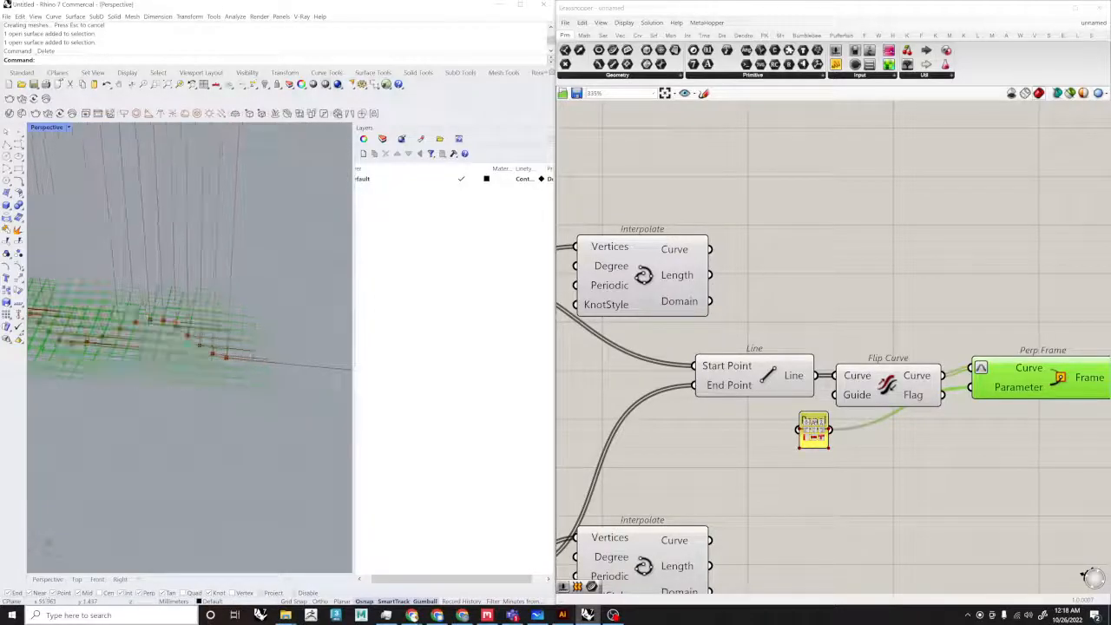
Step: Add a List Item, feed the Flip Curve's Curve into its List, and connect Item to the Perp Frame's Curve
double_click(859, 264)
text(list item)
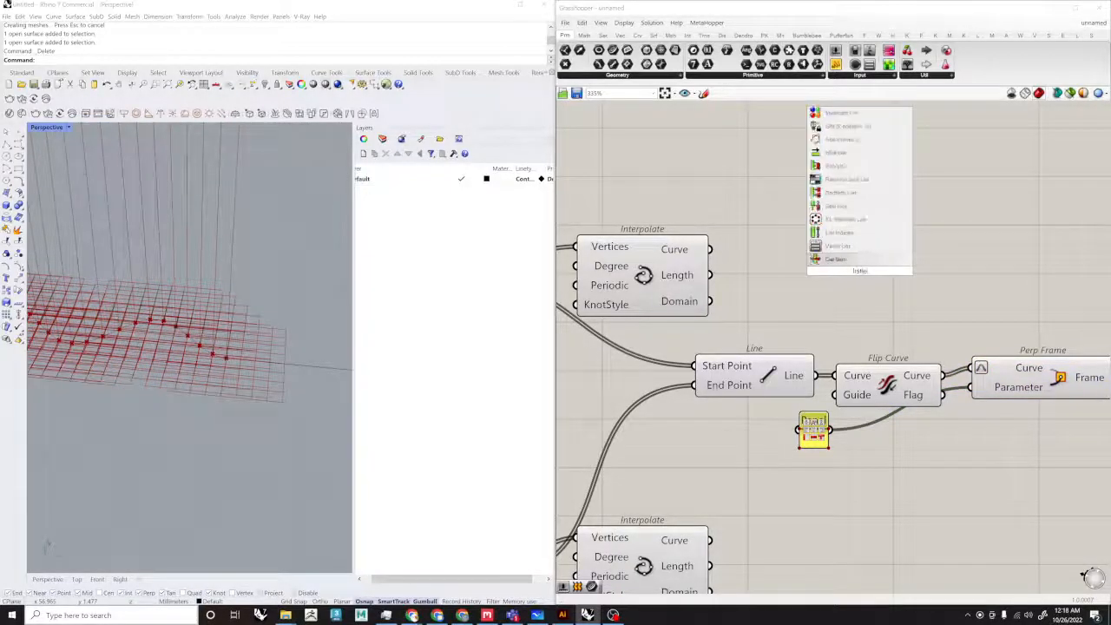
key(Return)
scroll(838, 276, down, 4)
scroll(952, 332, up, 3)
right_drag(951, 331, 838, 327)
drag(833, 327, 947, 347)
scroll(762, 246, up, 2)
drag(657, 234, 728, 297)
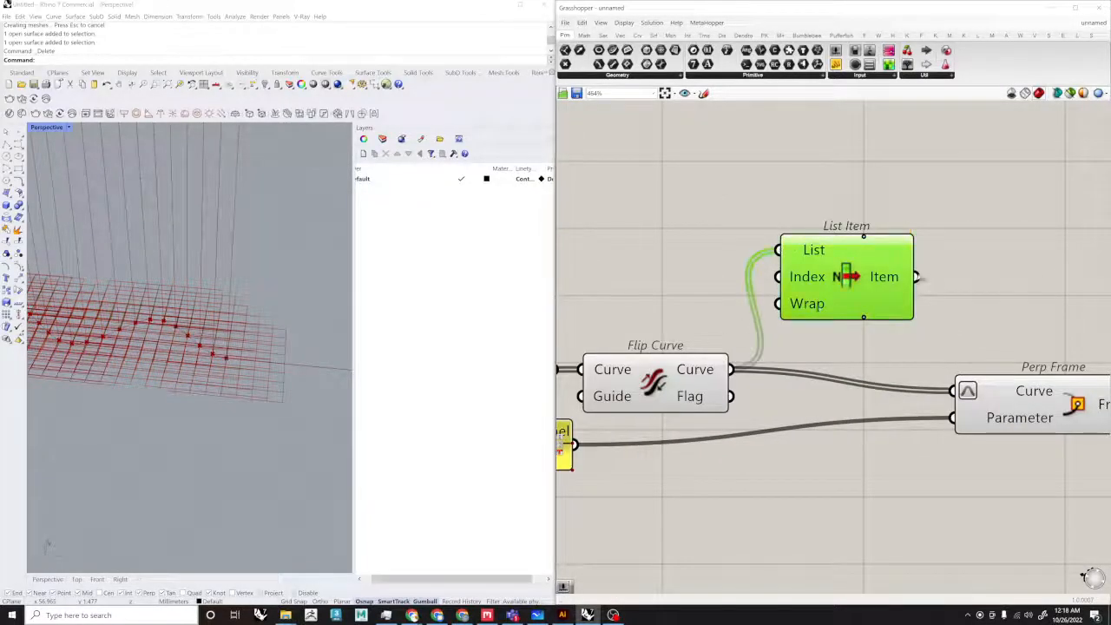
drag(919, 277, 952, 390)
click(995, 404)
right_drag(215, 389, 195, 330)
Step: Add a two-decimal Number Slider at 0.00 and connect it to the Perp Frame's Parameter in place of the panel
scroll(781, 416, down, 2)
double_click(753, 448)
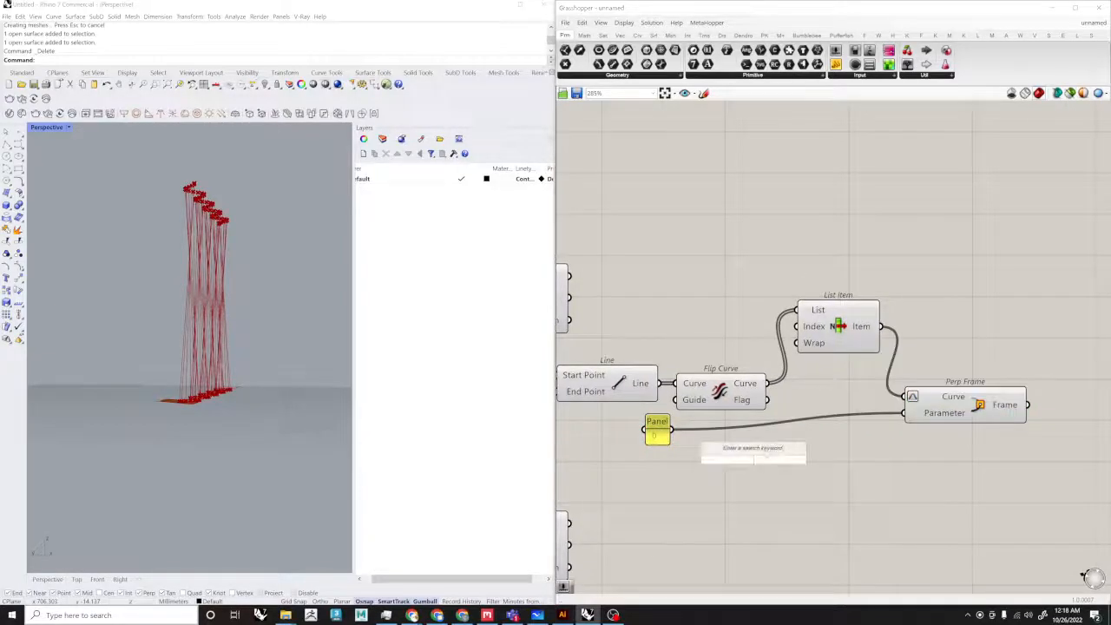
text(1)
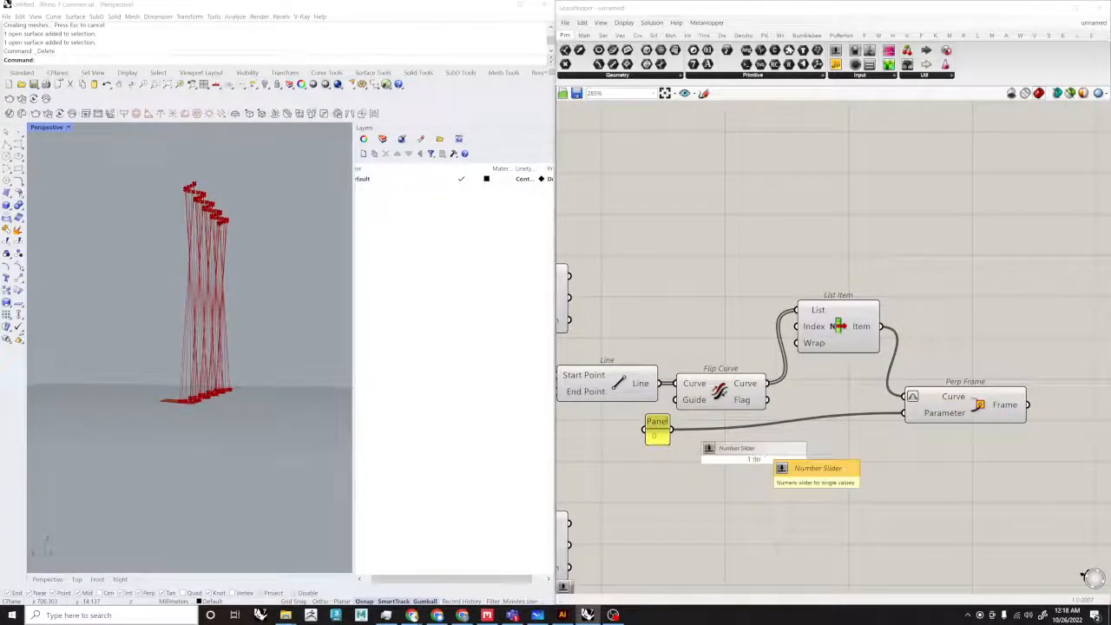
key(Return)
drag(889, 439, 904, 415)
click(938, 415)
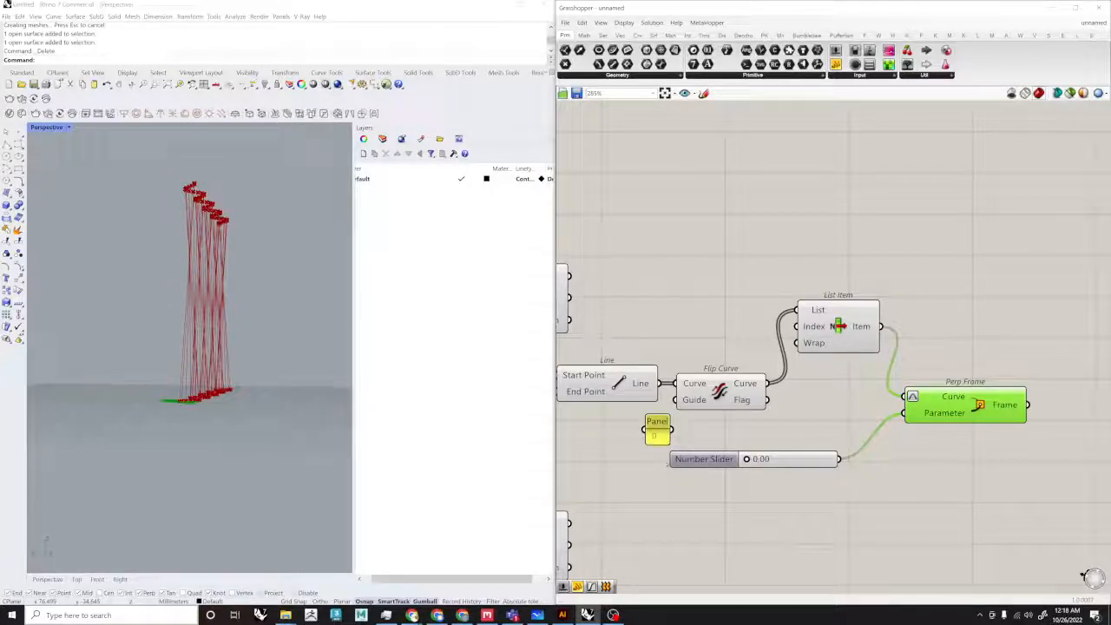
Step: Move the List Item into line between the Flip Curve and the Perp Frame
right_drag(804, 395, 701, 402)
scroll(759, 337, up, 1)
drag(745, 308, 736, 380)
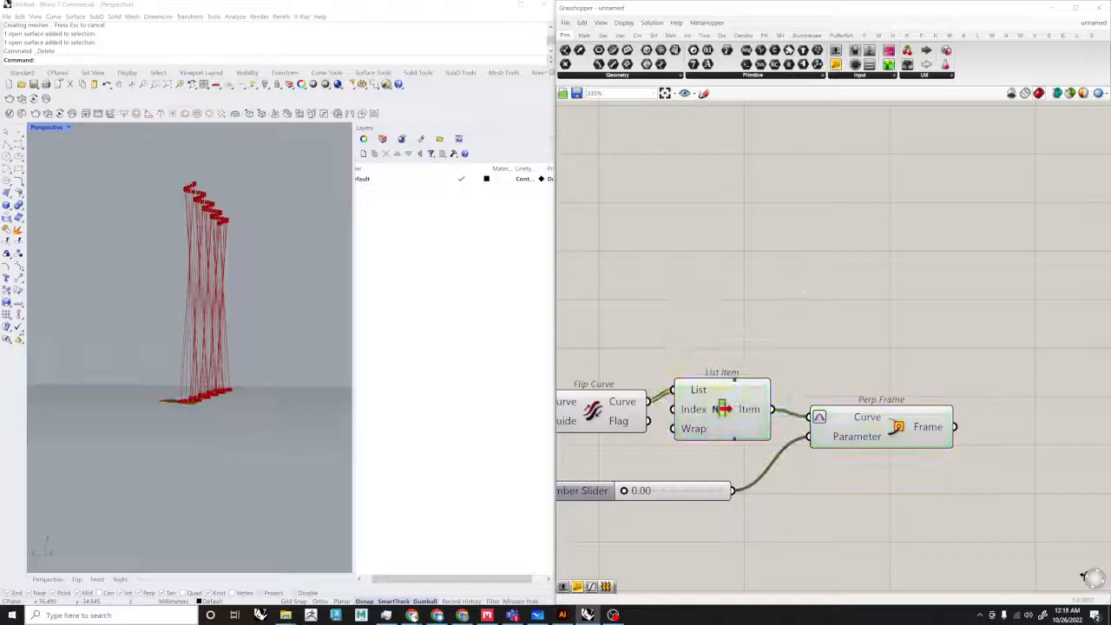
click(801, 296)
right_drag(801, 296, 924, 251)
scroll(924, 252, down, 1)
scroll(852, 294, down, 1)
scroll(920, 347, up, 2)
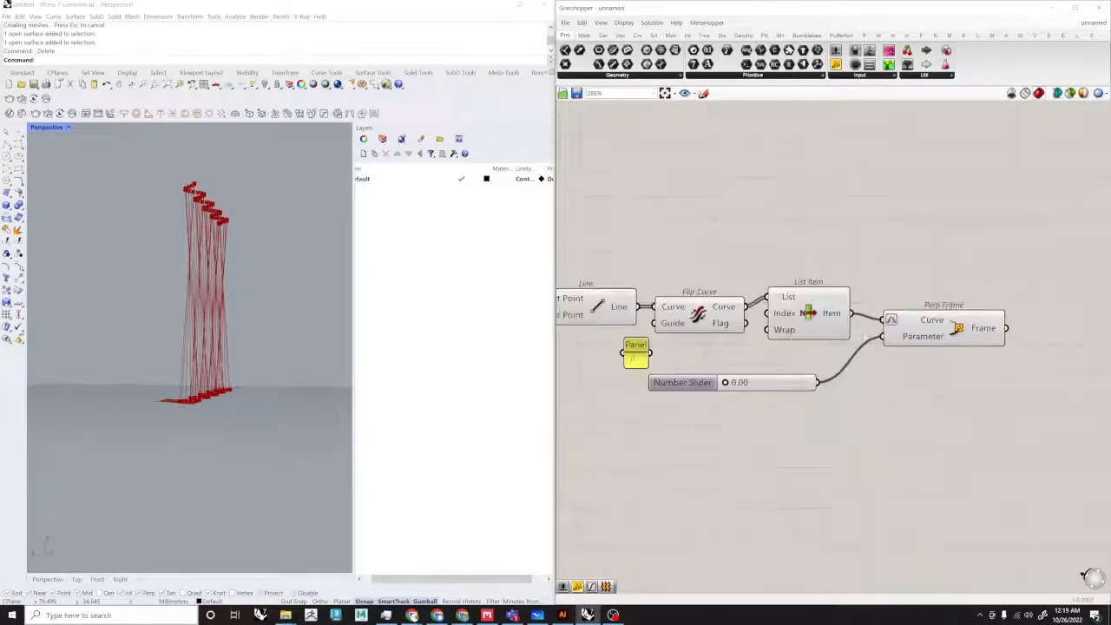
Step: Move the Number Slider aside and reconnect the 0 panel to the Perp Frame's Parameter input in its place
mouse_move(685, 383)
mouse_down()
mouse_move(704, 365)
mouse_move(672, 395)
mouse_up()
click(833, 422)
right_drag(833, 423, 672, 444)
drag(776, 359, 772, 374)
click(877, 330)
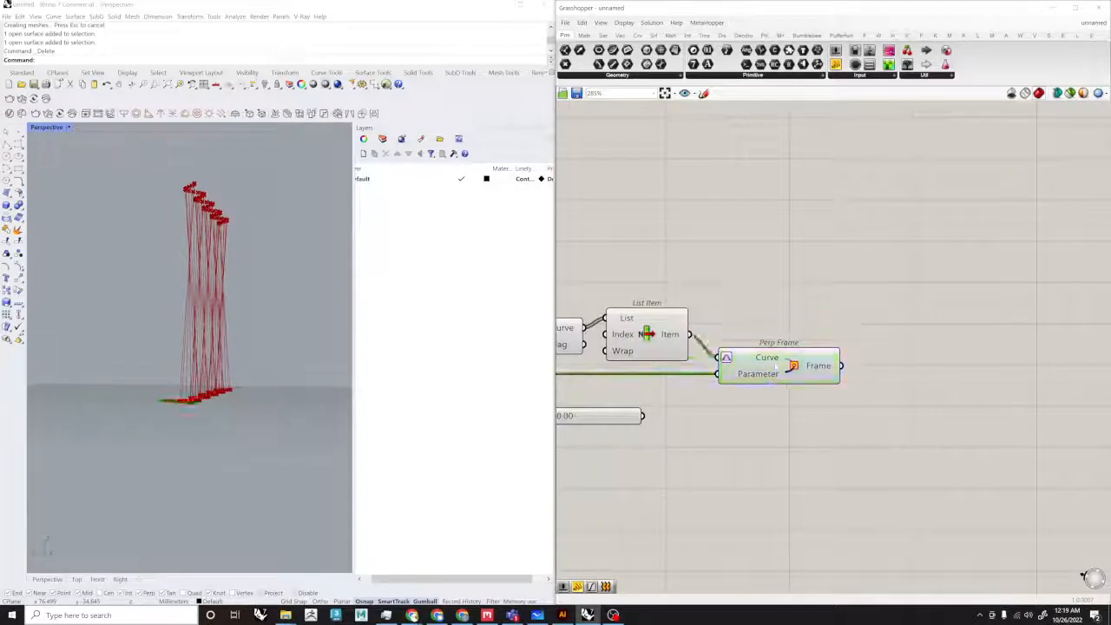
Step: Draw a line in the Front view between the first two neighbouring points at the wall's top corner
right_drag(260, 356, 224, 385)
right_drag(231, 466, 222, 481)
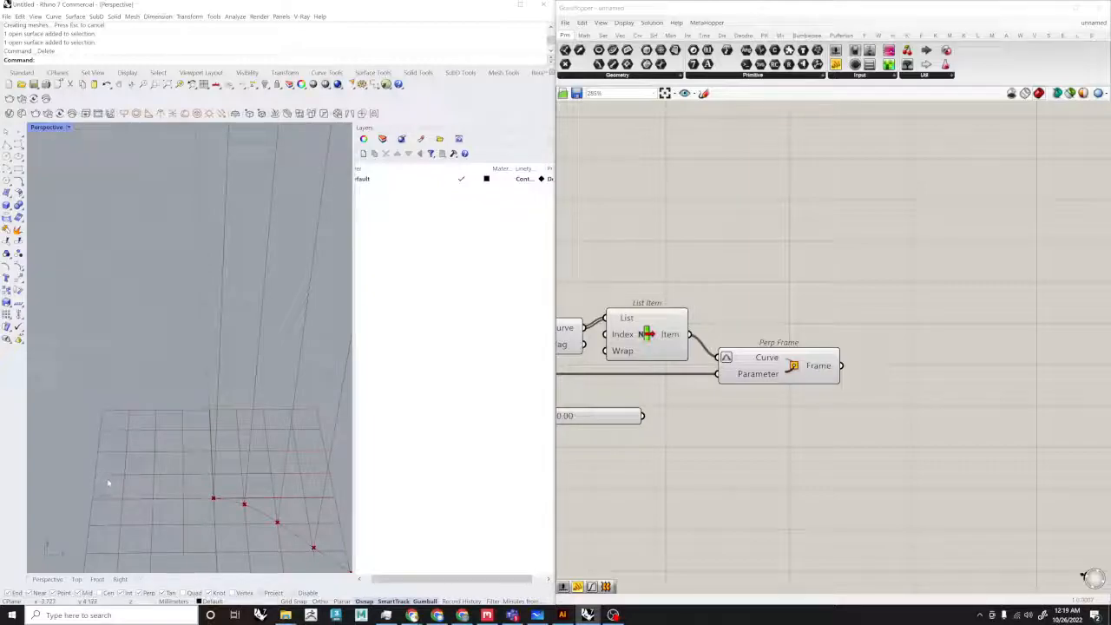
right_drag(180, 485, 213, 480)
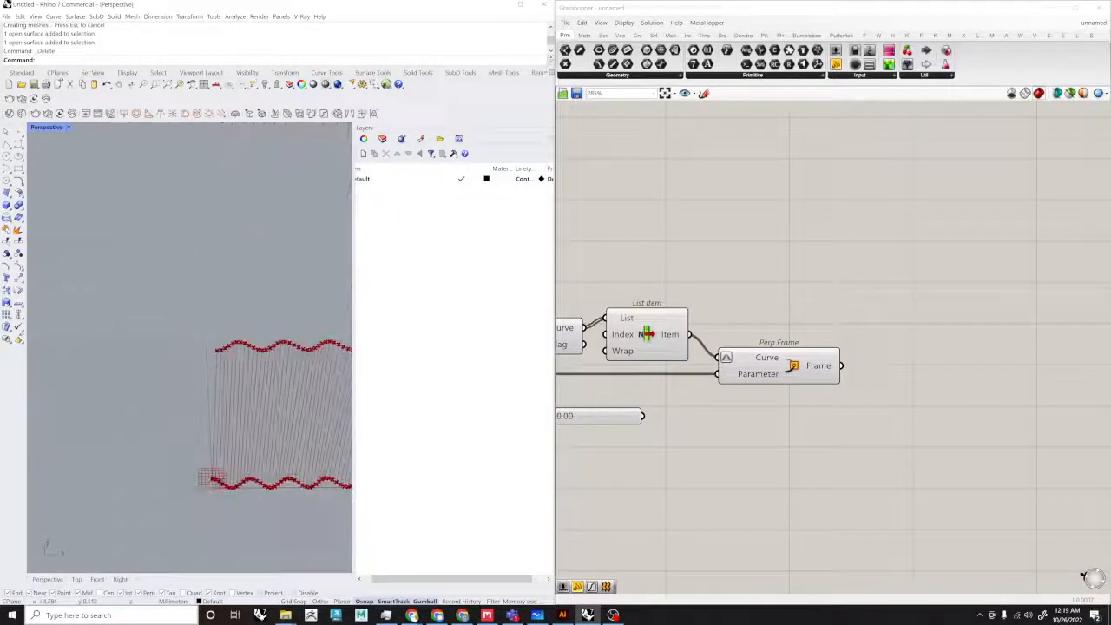
click(97, 579)
scroll(229, 391, down, 12)
right_drag(236, 278, 118, 439)
scroll(186, 309, up, 10)
scroll(179, 384, up, 8)
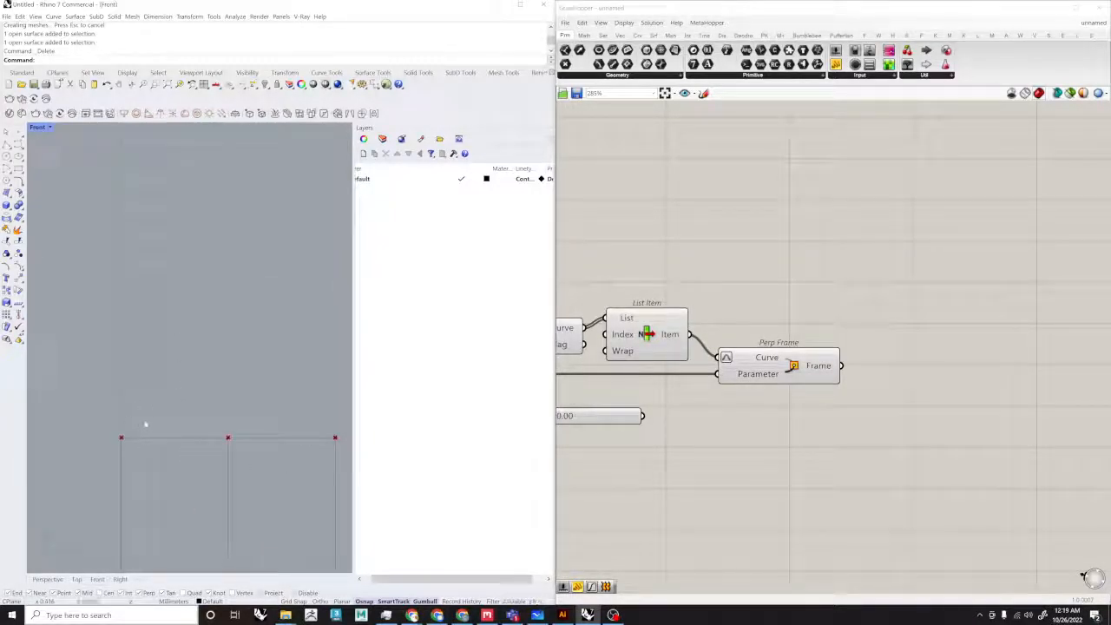
text(Line)
key(Return)
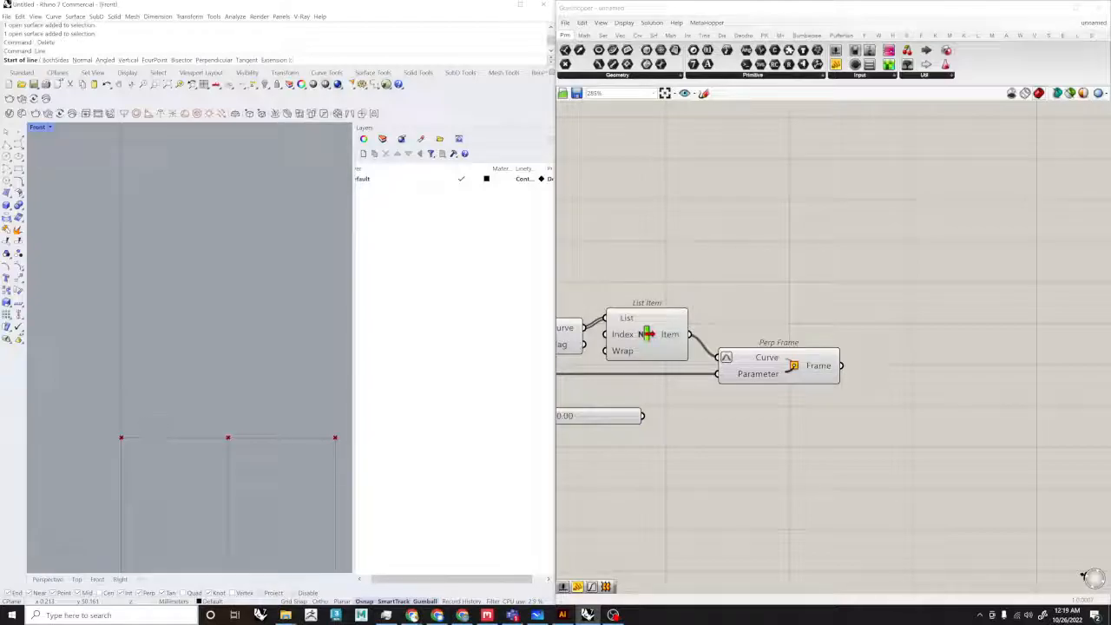
click(121, 437)
click(229, 417)
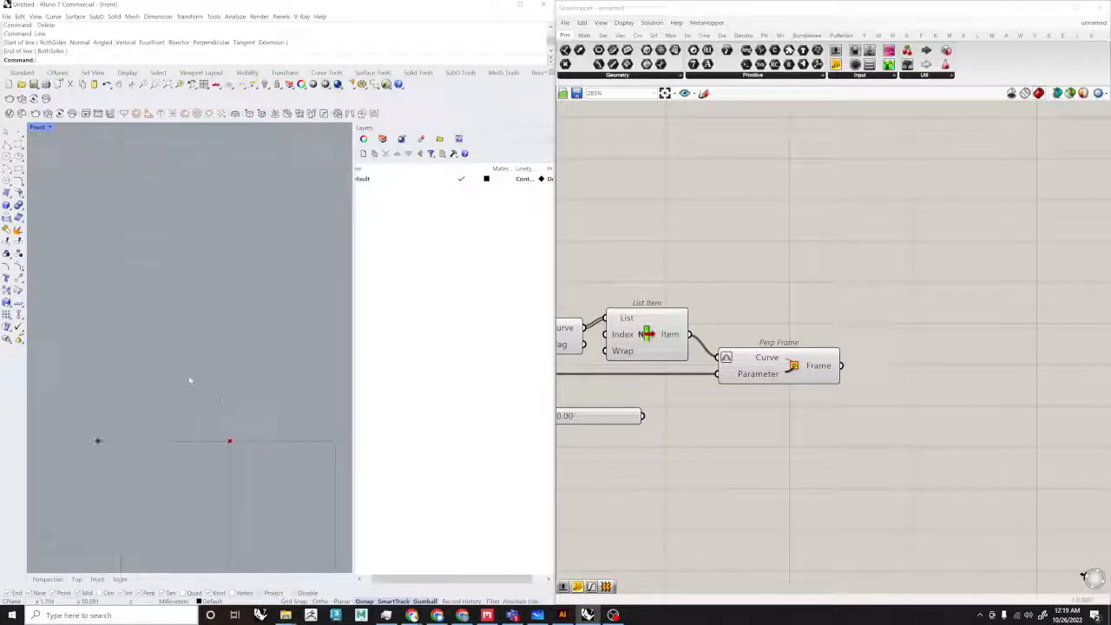
Step: Measure the temporary line's length and delete the line
drag(220, 400, 154, 357)
text(Length)
key(Return)
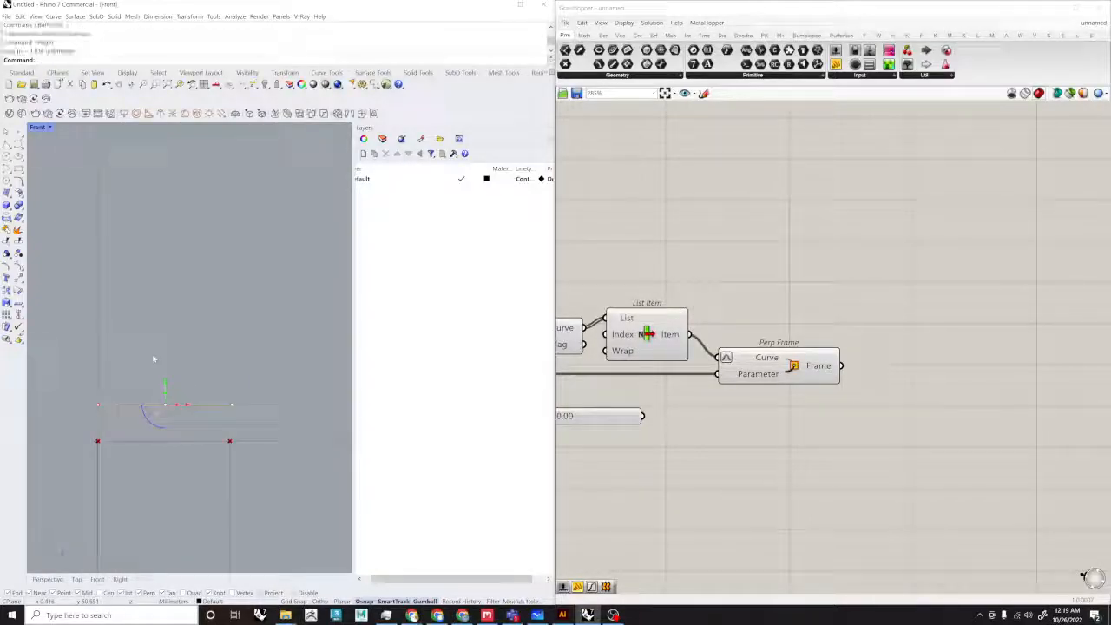
key(Delete)
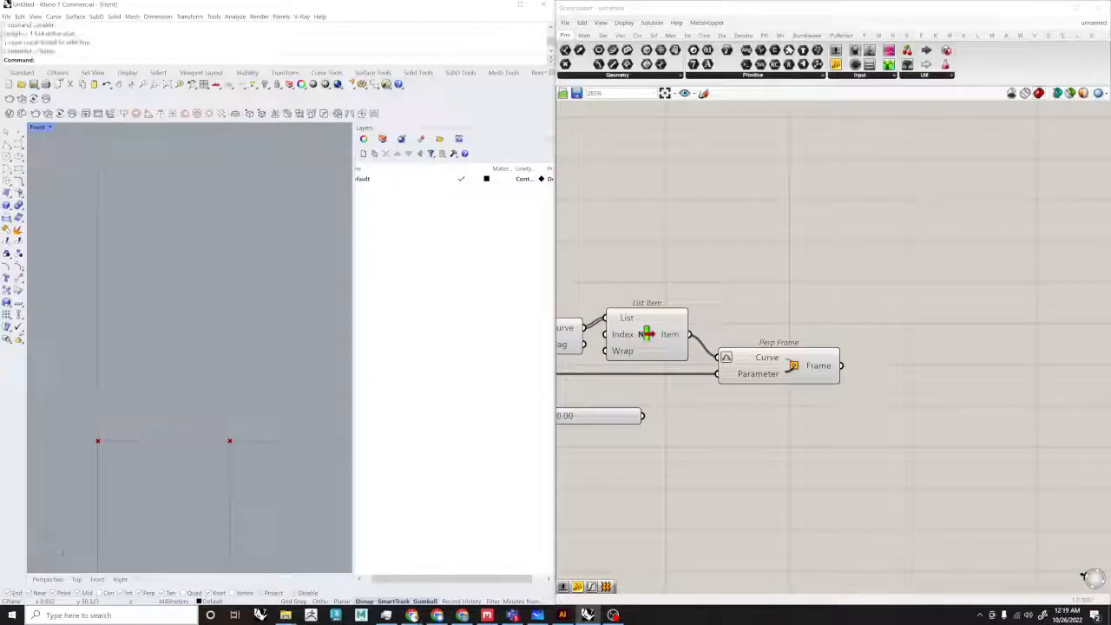
Step: Return to the Perspective view, then add a Number Slider at 1.00 and connect it to the Series component's Step input
scroll(599, 365, down, 8)
scroll(855, 301, up, 10)
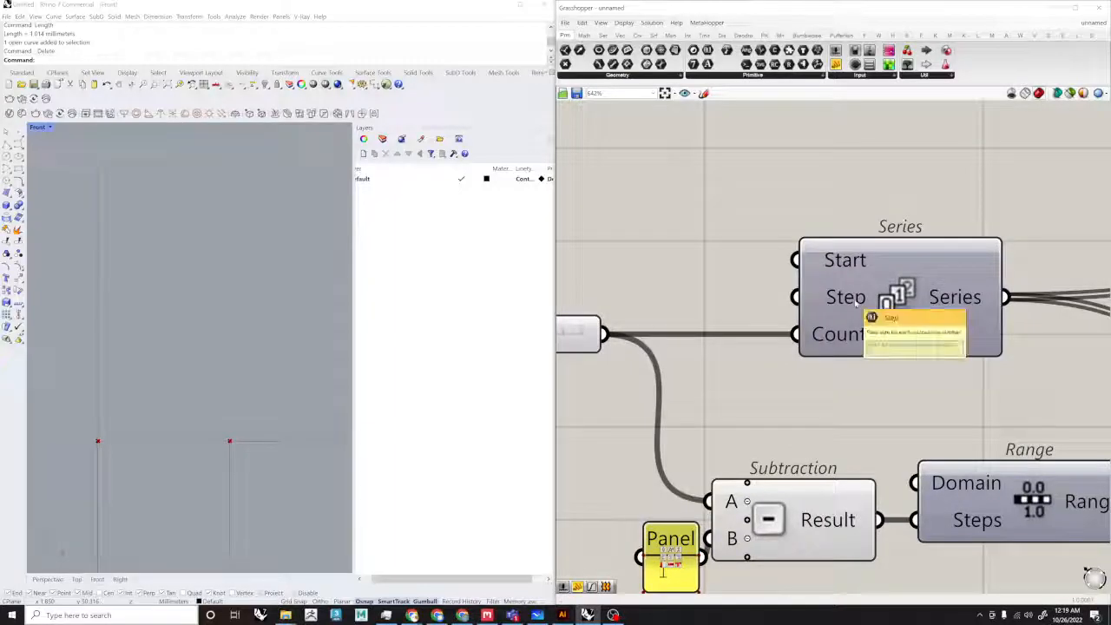
click(55, 579)
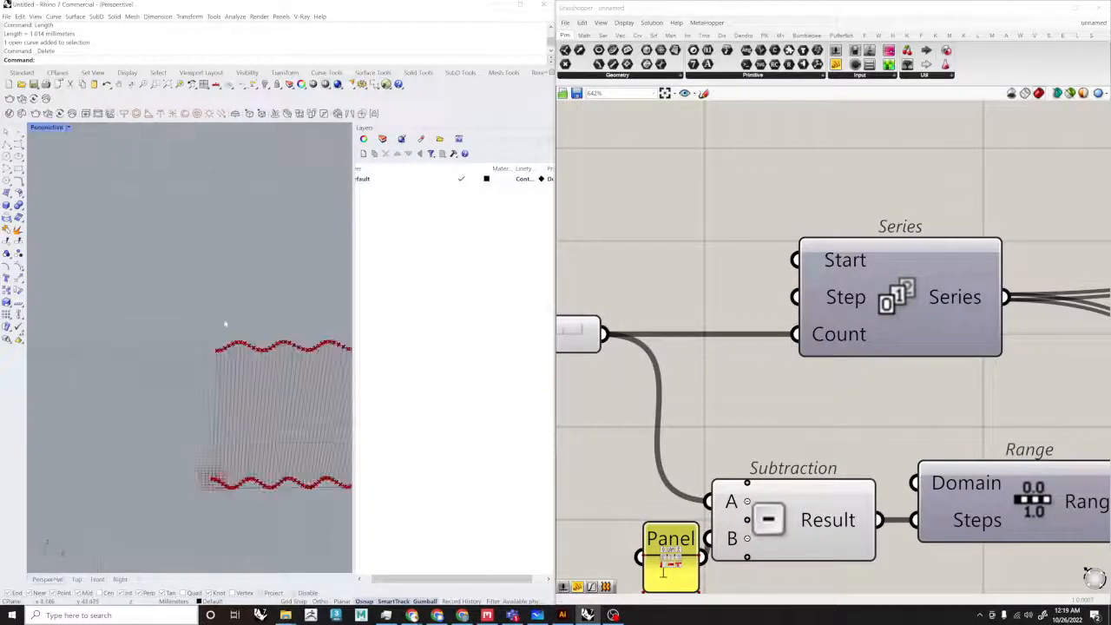
shift+right_drag(223, 322, 257, 372)
double_click(684, 245)
right_drag(596, 279, 666, 279)
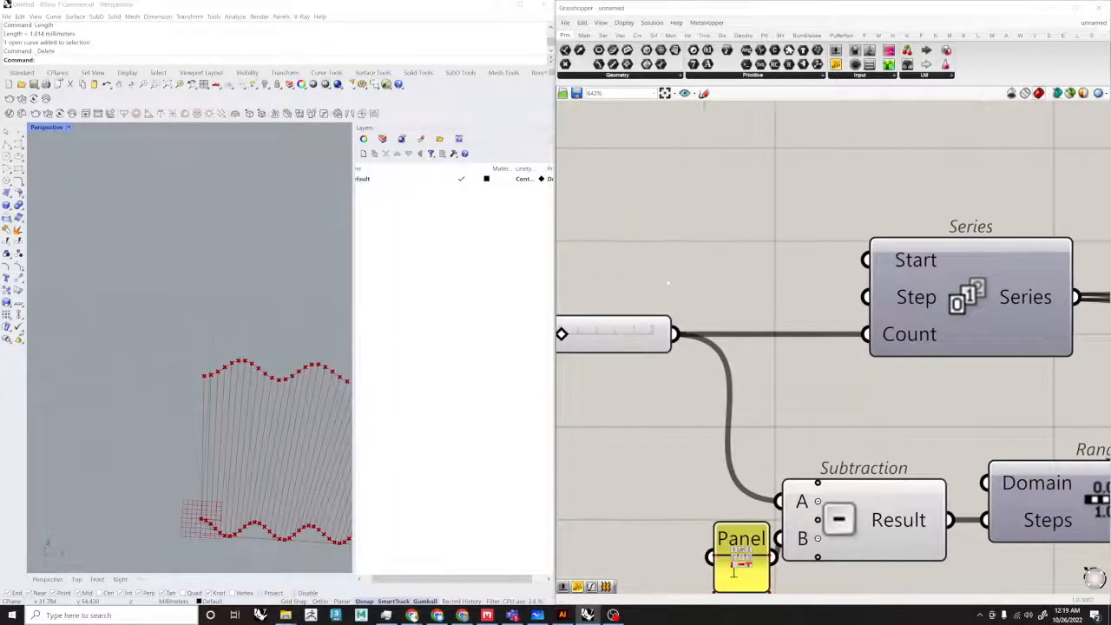
double_click(667, 280)
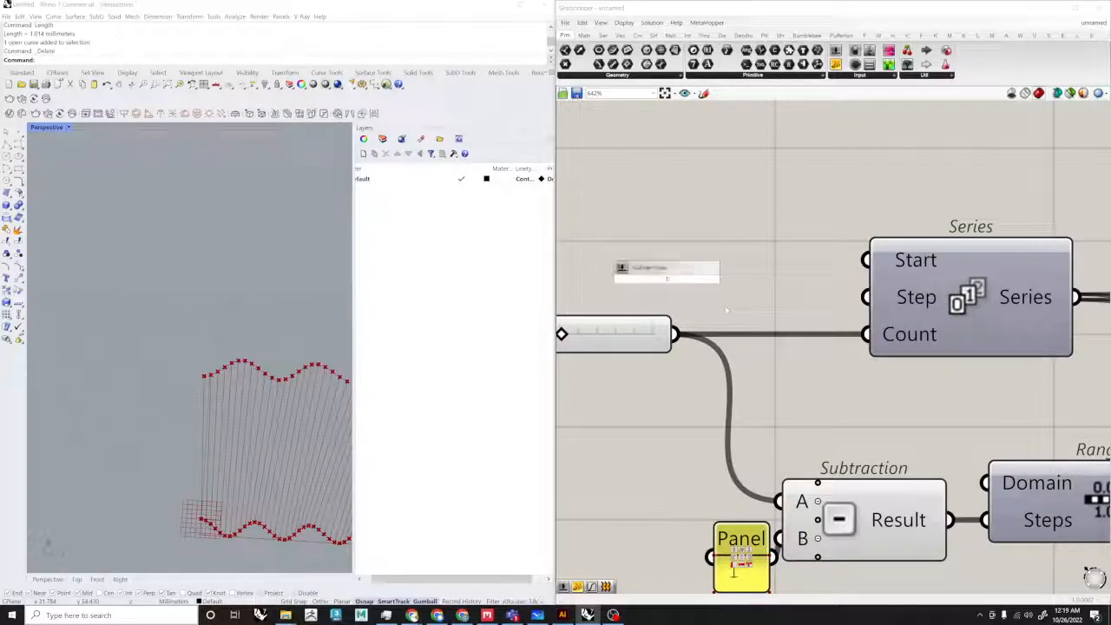
key(Return)
scroll(870, 310, up, 1)
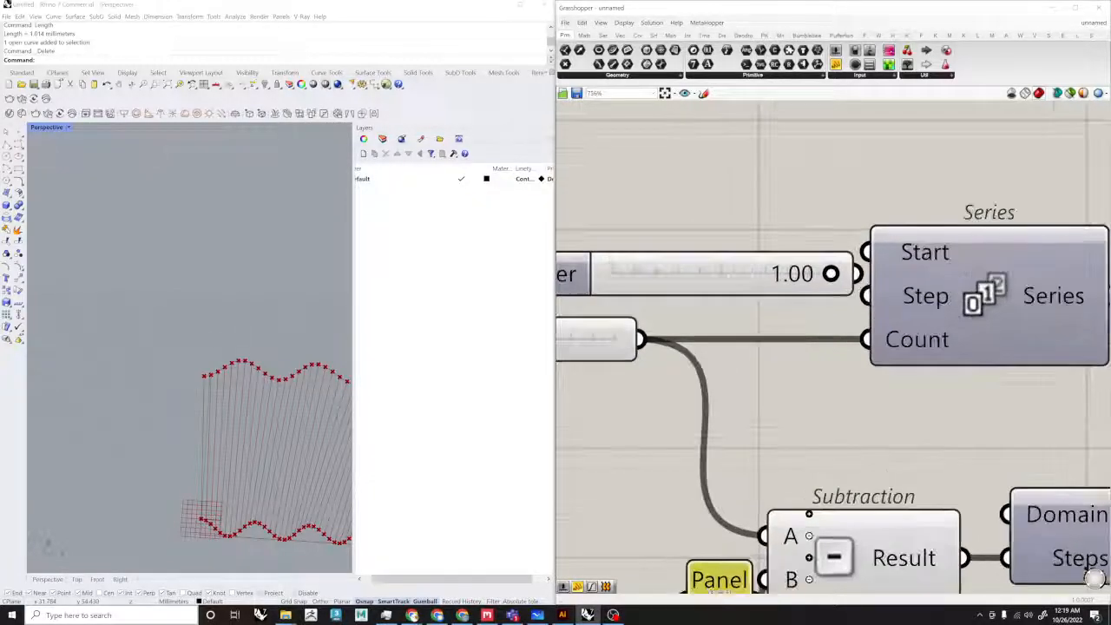
drag(727, 275, 642, 287)
click(830, 154)
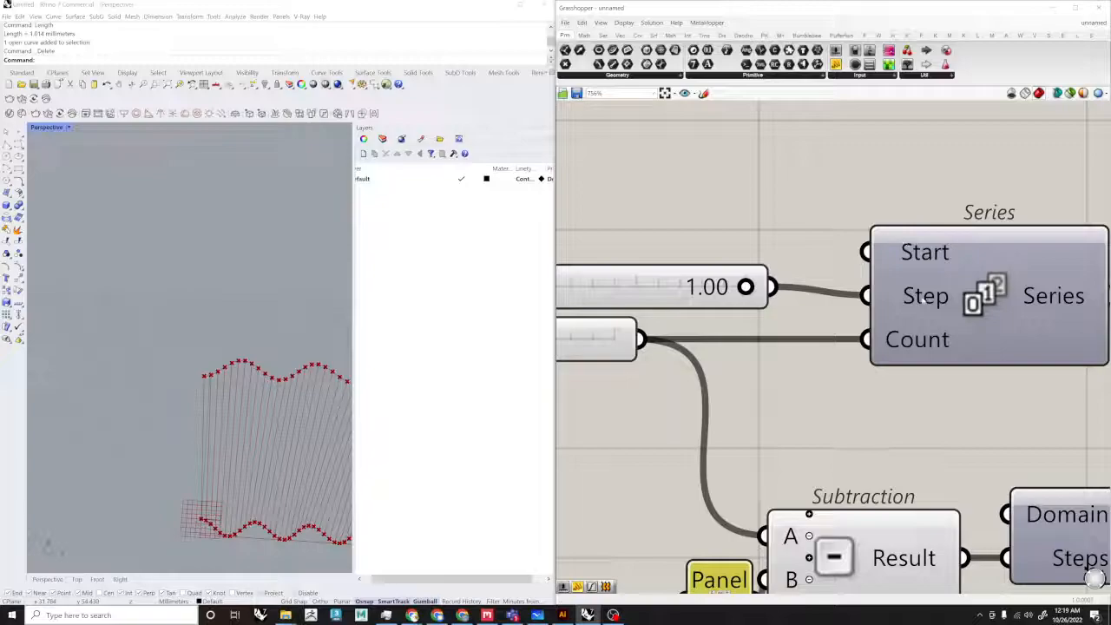
Step: Move the 1.00 slider away from the Series so it lines up above the Count slider
scroll(923, 297, down, 5)
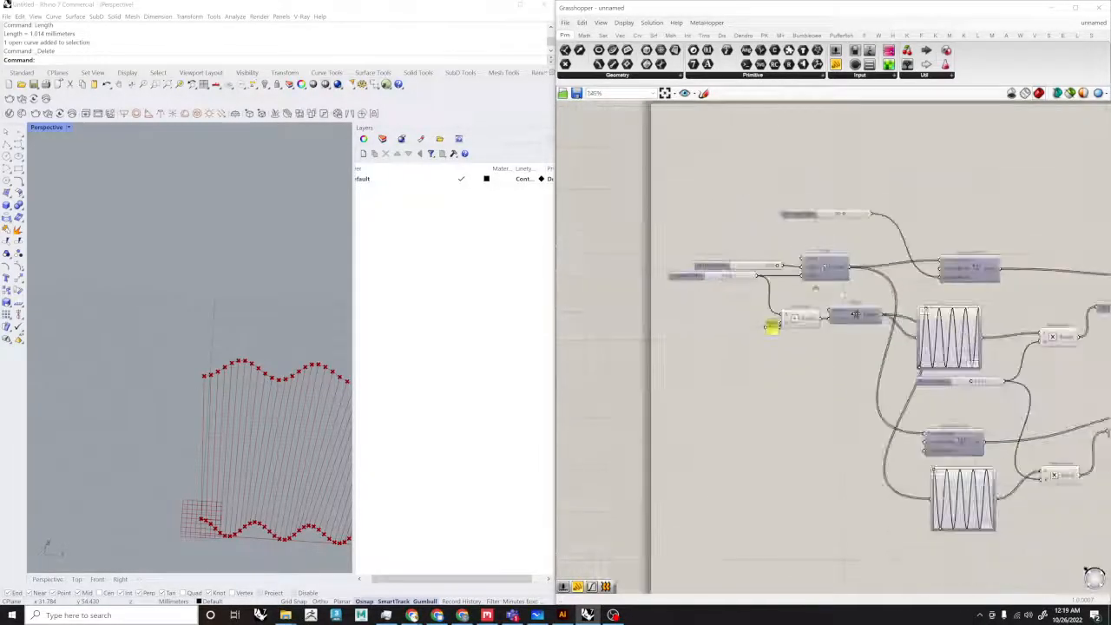
drag(606, 253, 570, 246)
click(752, 219)
Step: Add a Rectangle component beside the Perp Frame
scroll(757, 247, down, 5)
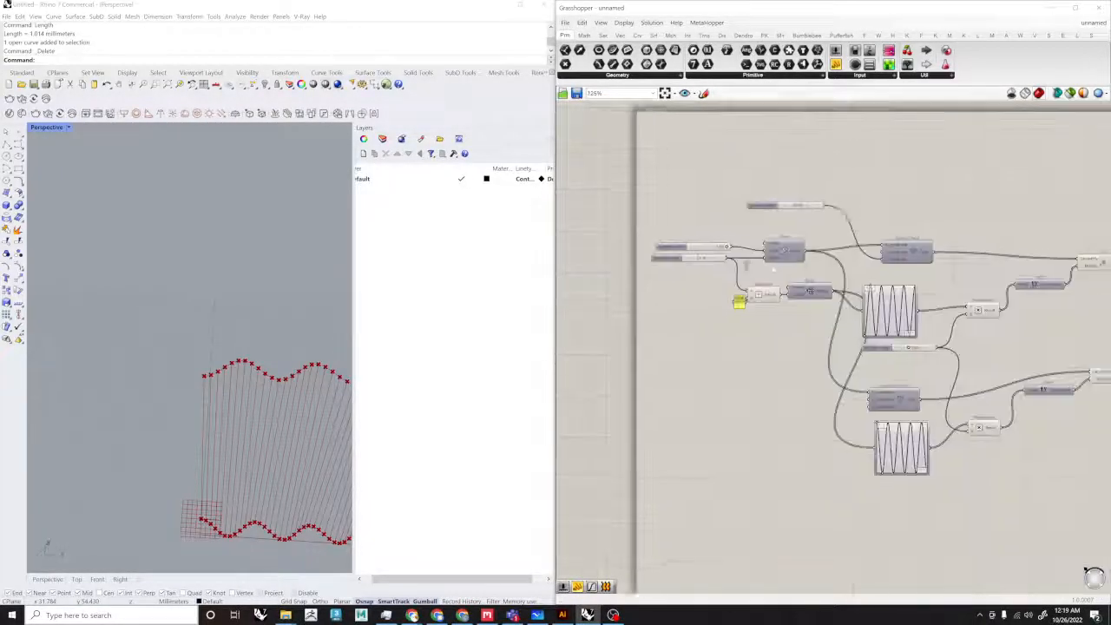
scroll(803, 247, up, 3)
scroll(761, 318, down, 4)
scroll(783, 330, up, 4)
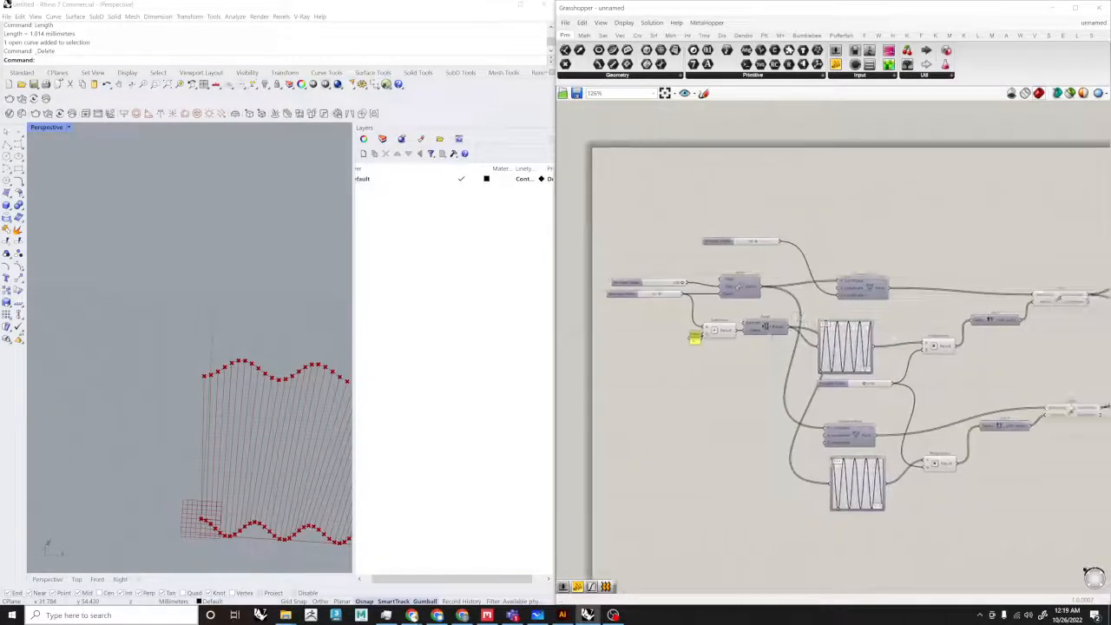
right_drag(842, 343, 726, 343)
scroll(1007, 304, up, 5)
click(925, 351)
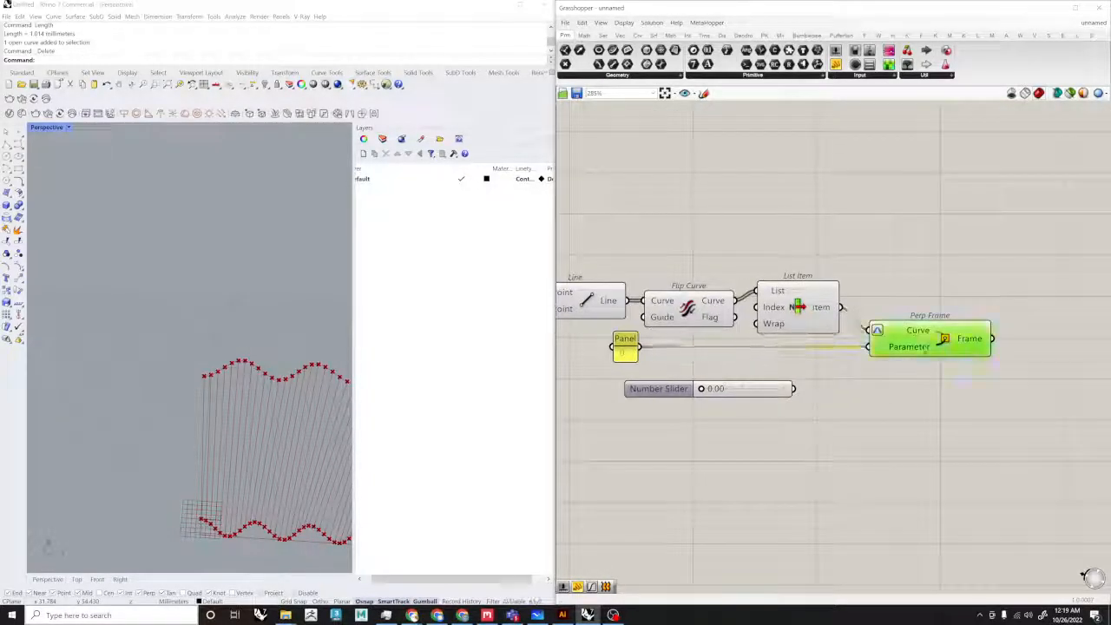
right_drag(884, 358, 802, 367)
click(881, 400)
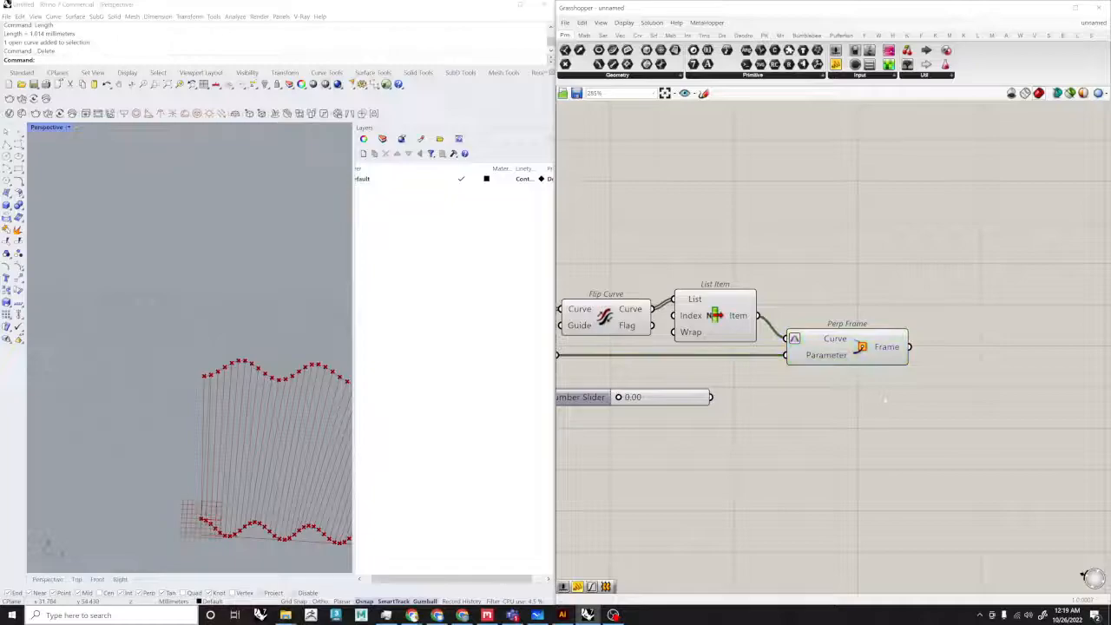
double_click(881, 399)
text(rect)
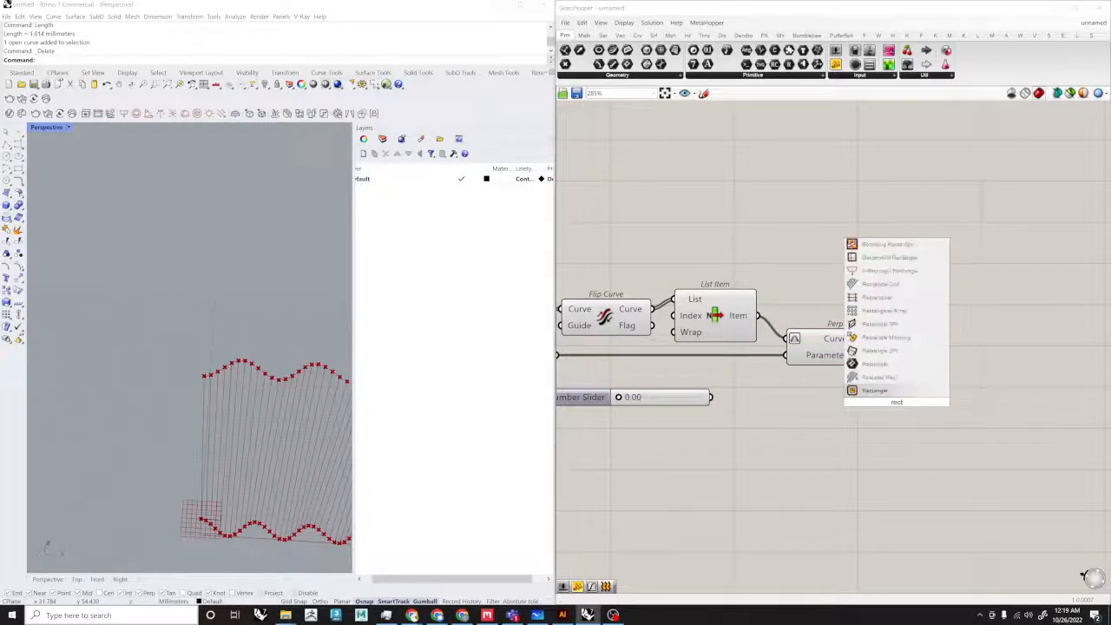
key(Return)
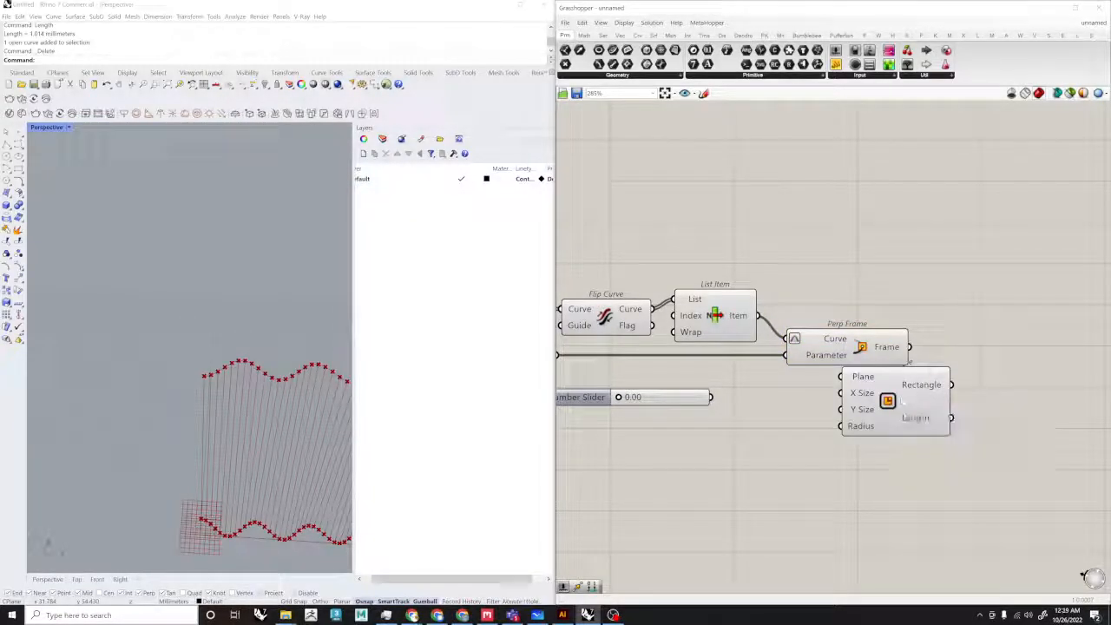
Step: Connect the Perp Frame's Frame to the Rectangle's Plane and leave a wider gap between the two components
right_drag(895, 396, 775, 422)
drag(729, 413, 736, 370)
scroll(847, 379, up, 3)
scroll(185, 481, up, 5)
right_drag(818, 468, 756, 378)
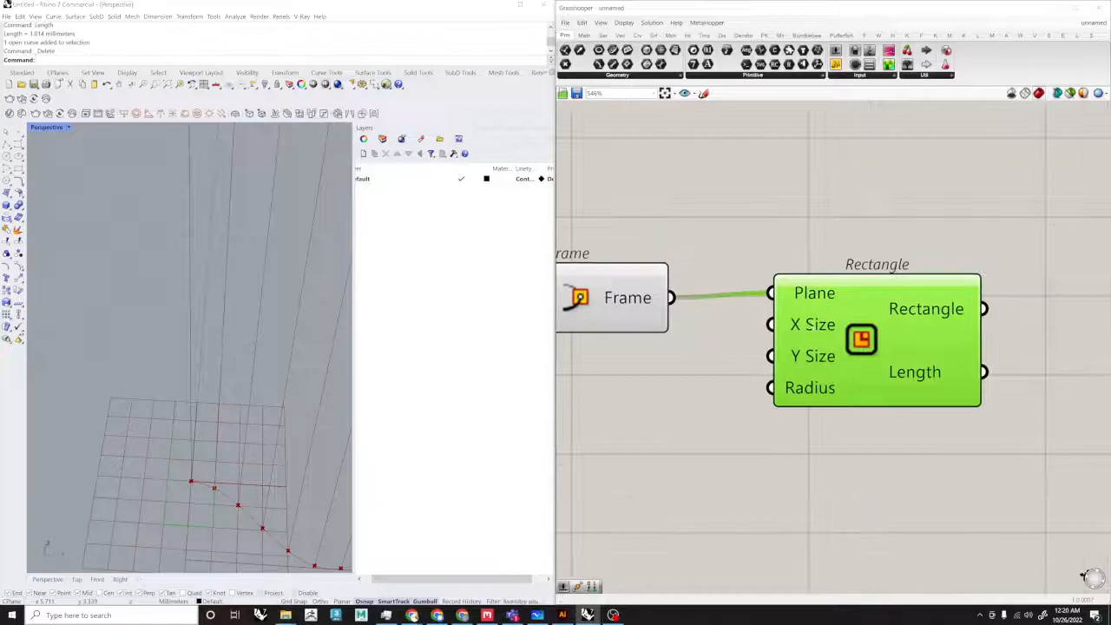
drag(876, 347, 927, 343)
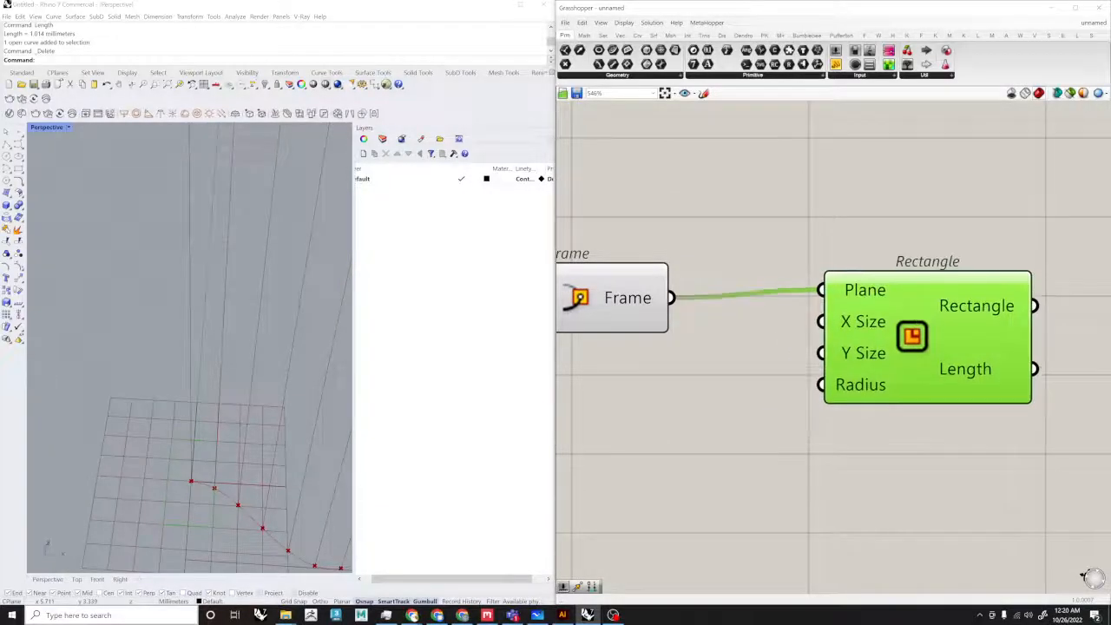
Step: Add a Construct Domain component between the Perp Frame and the Rectangle
double_click(756, 346)
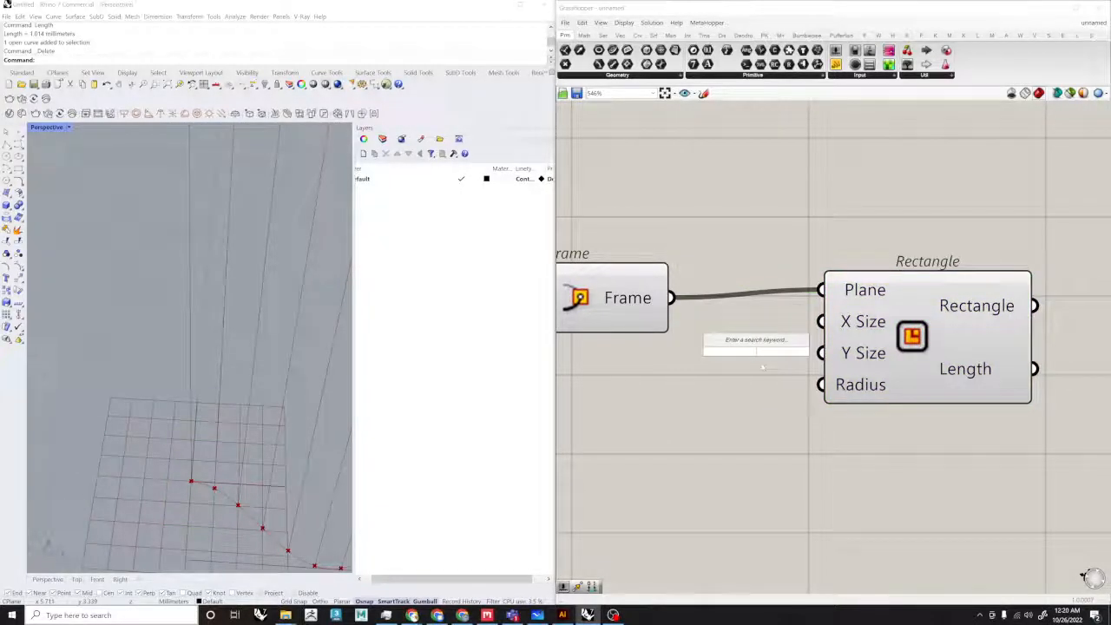
text(contruct)
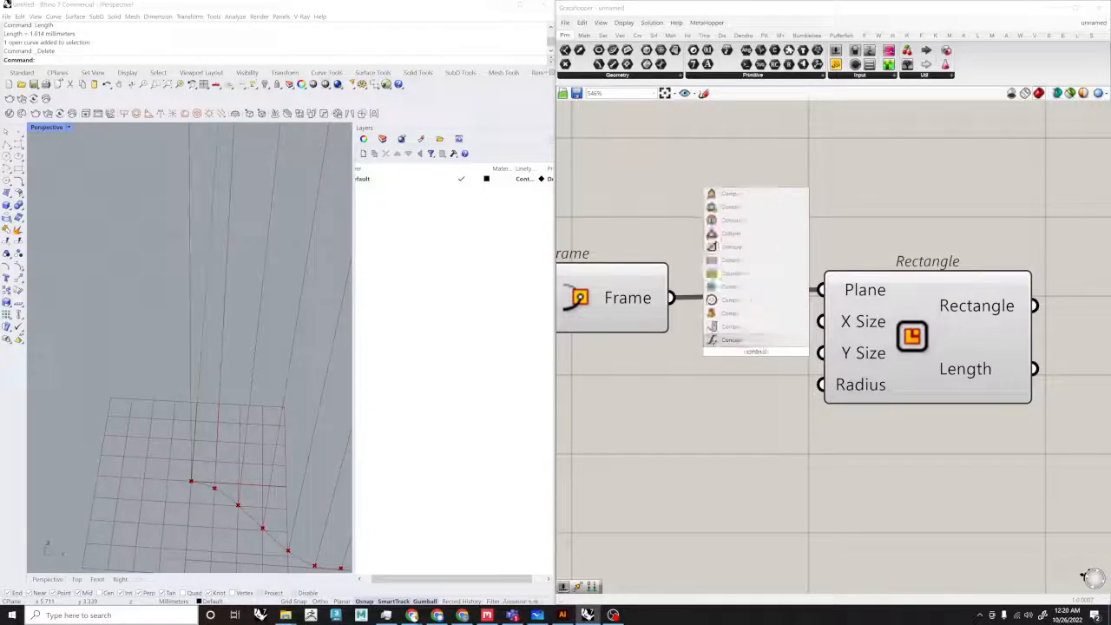
key(BackSpace)
key(BackSpace)
key(BackSpace)
key(BackSpace)
key(BackSpace)
text(struct)
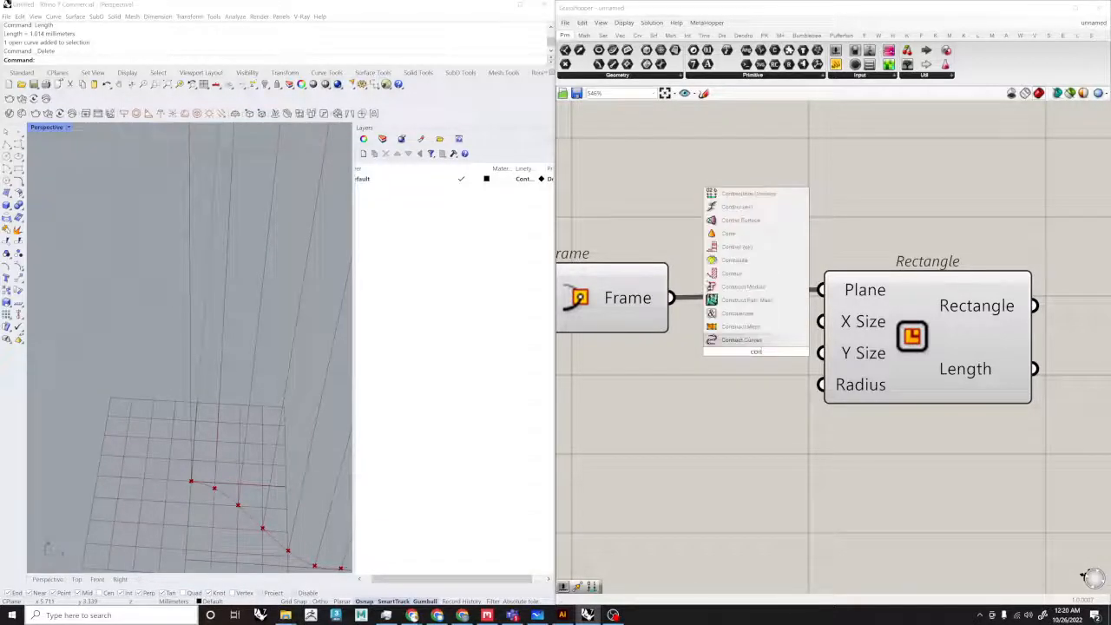
text( domai)
key(Return)
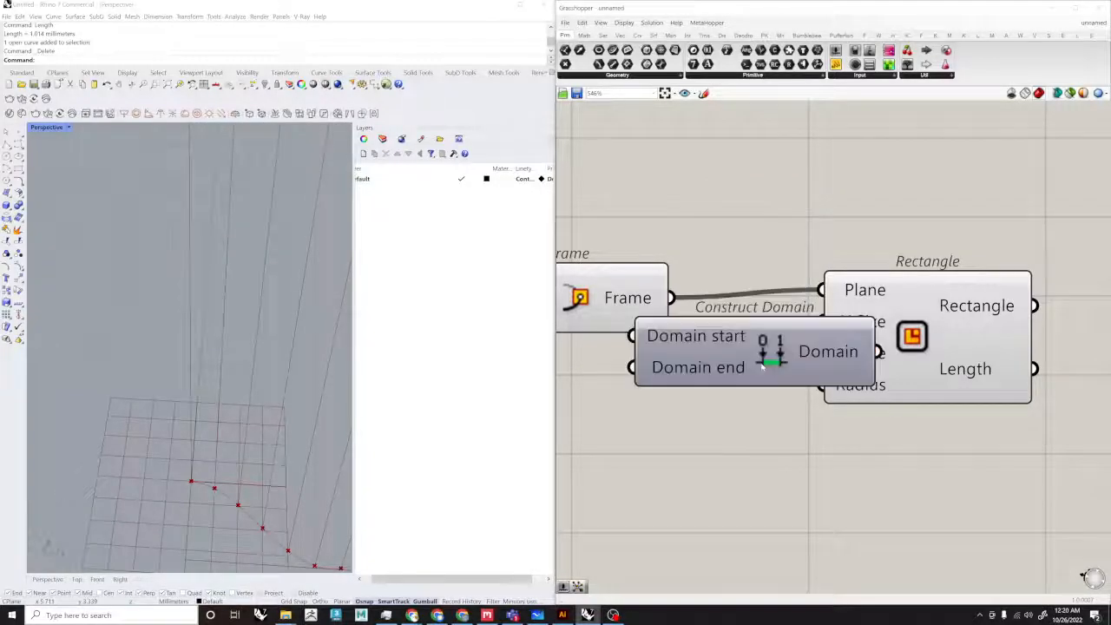
Step: Place the Construct Domain below the Perp Frame and stack a duplicate of it directly underneath
drag(773, 359, 694, 432)
scroll(694, 433, down, 3)
right_drag(694, 441, 772, 345)
scroll(771, 346, up, 3)
key(ctrl+c)
key(ctrl+v)
drag(771, 344, 759, 413)
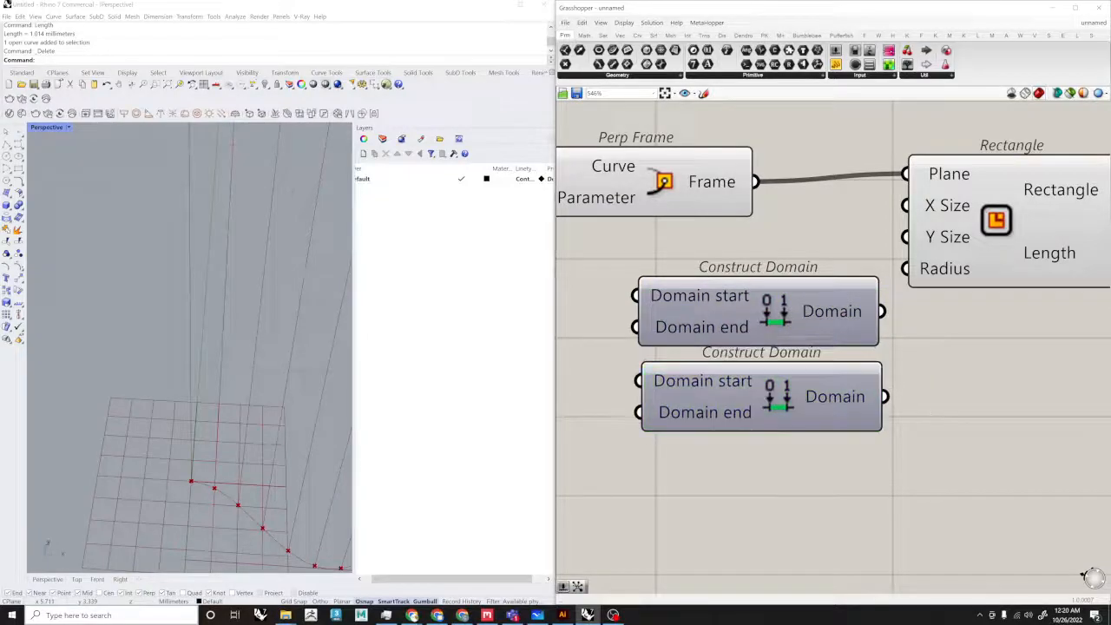
drag(851, 491, 737, 304)
click(761, 271)
click(851, 262)
right_drag(853, 282, 841, 298)
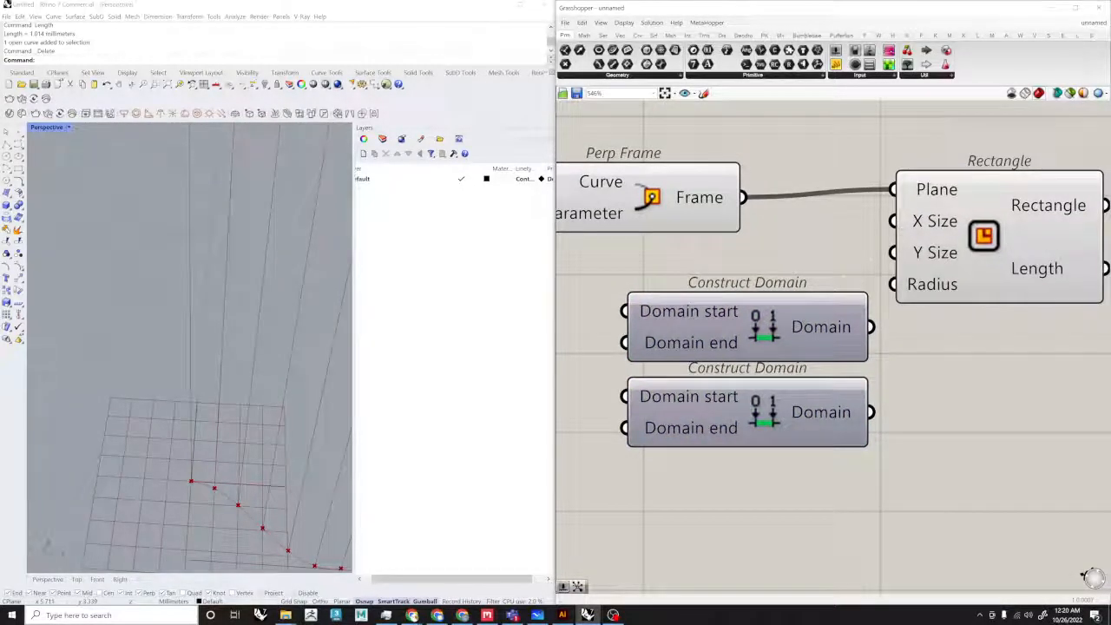
Step: Add a Negative component and connect its Result to the upper Construct Domain's Domain start
scroll(812, 289, down, 3)
right_drag(725, 315, 777, 310)
double_click(731, 311)
text(neg)
click(732, 302)
scroll(796, 304, up, 3)
drag(806, 309, 813, 322)
drag(719, 324, 756, 303)
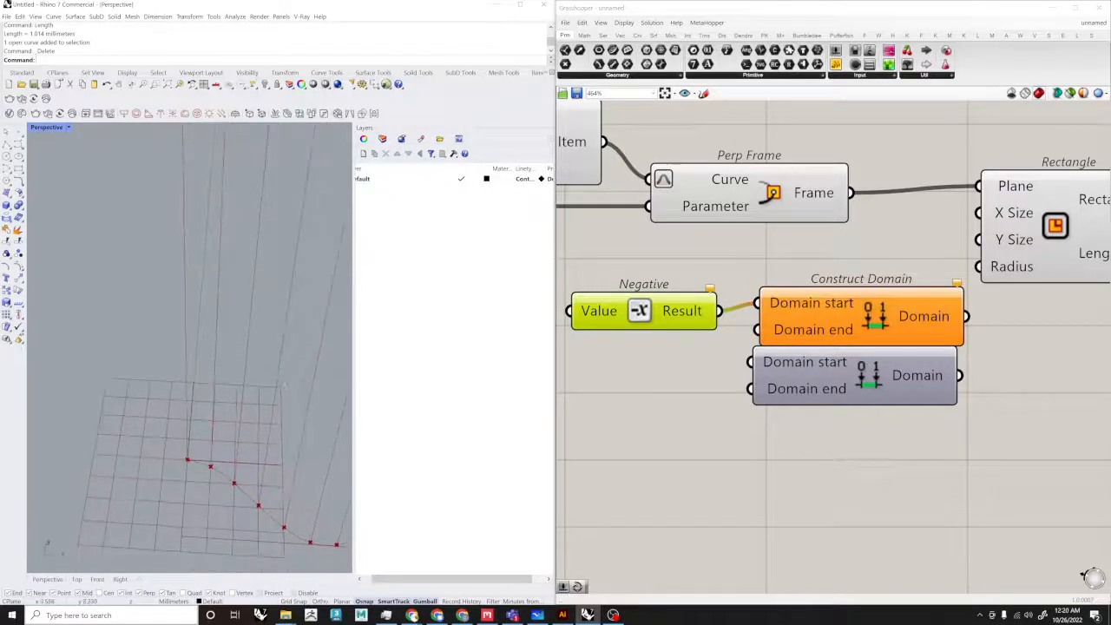
Step: Connect the Negative's Result to the lower Construct Domain's Domain start as well, and move the upper Construct Domain up to separate the two
click(1035, 215)
right_drag(1049, 214, 855, 249)
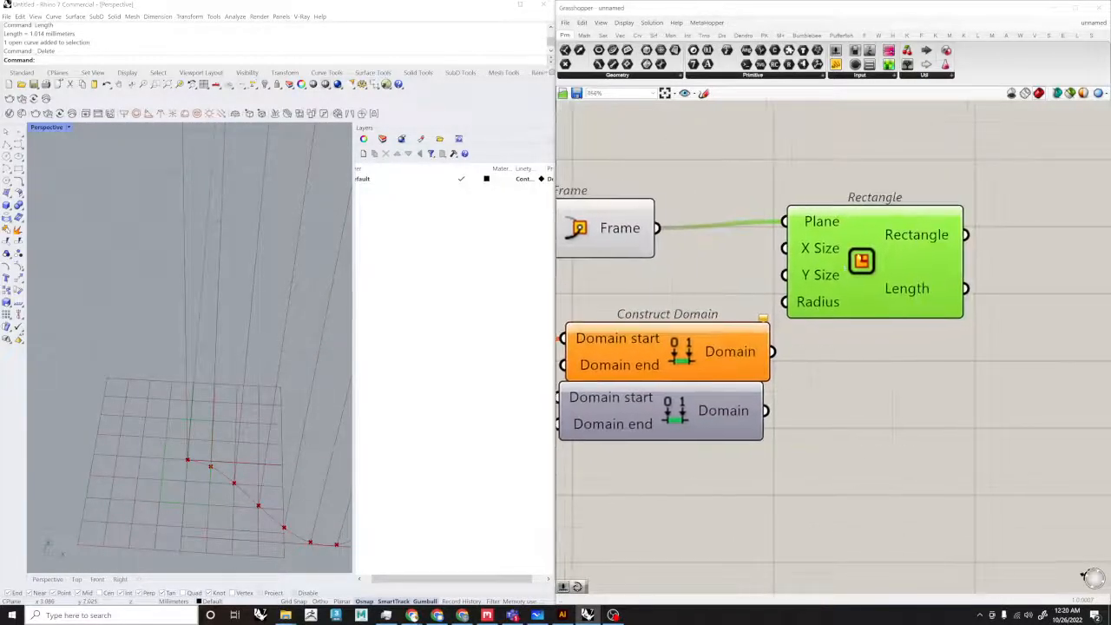
scroll(855, 249, up, 2)
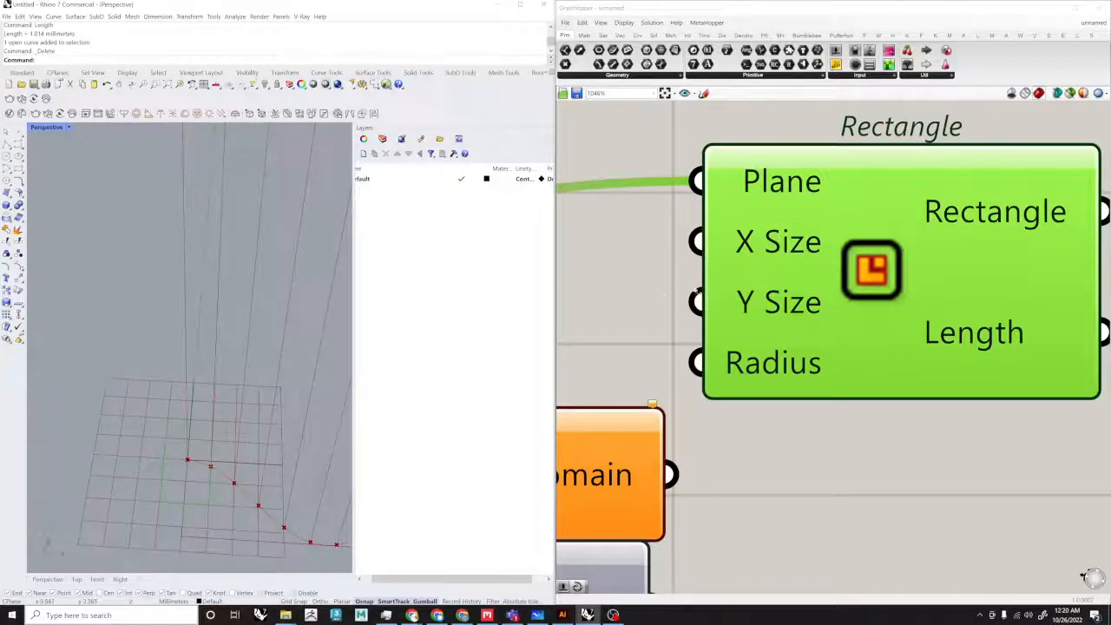
scroll(729, 296, down, 5)
right_drag(726, 307, 947, 291)
click(804, 386)
drag(799, 371, 776, 335)
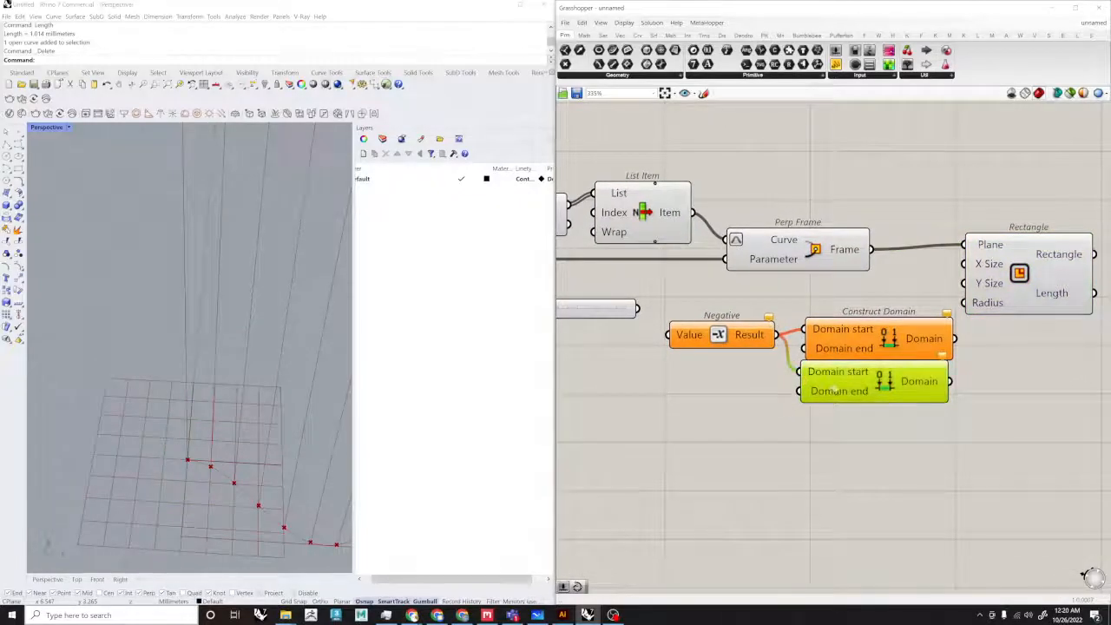
drag(872, 353, 864, 337)
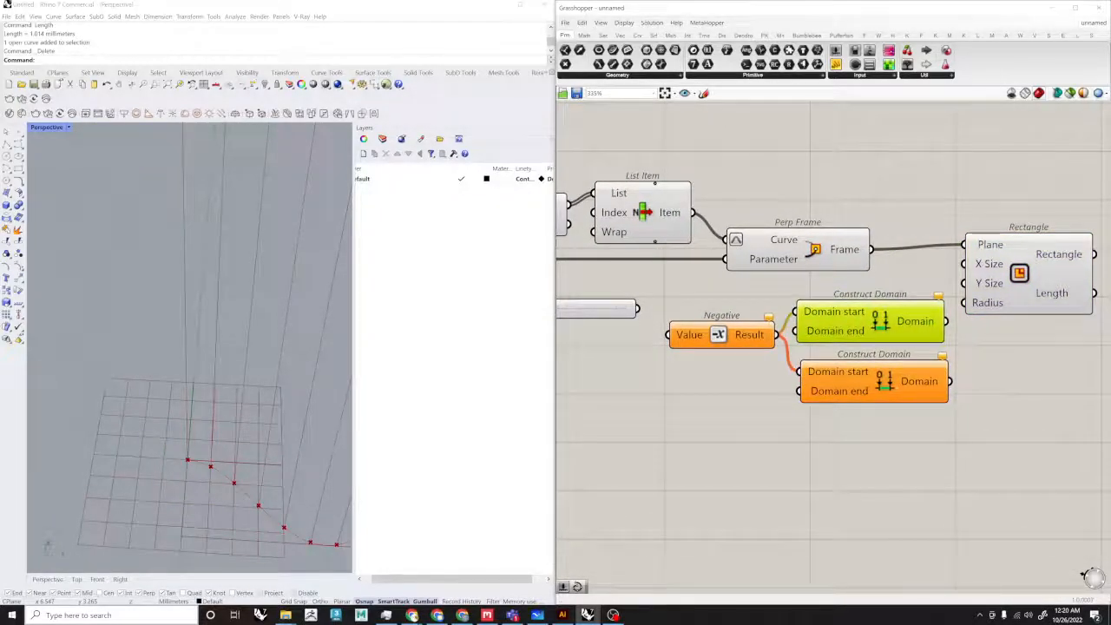
click(836, 447)
Step: Connect the Series Step slider's output to the Negative component's Value input
scroll(718, 400, down, 2)
right_drag(665, 376, 1045, 386)
scroll(878, 395, down, 6)
scroll(577, 308, up, 6)
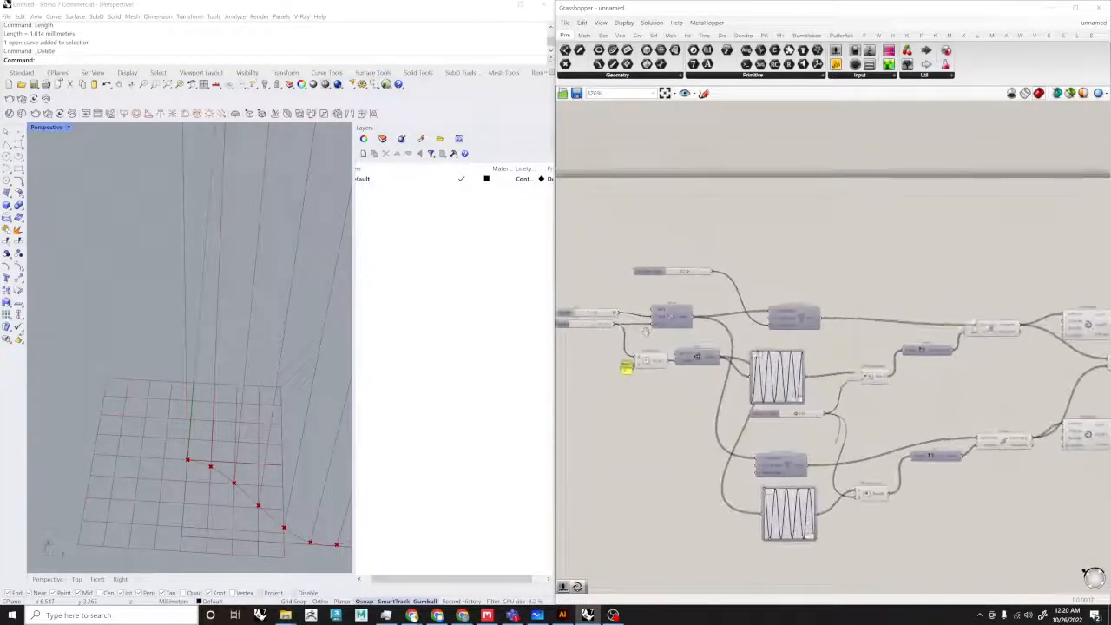
scroll(662, 296, down, 5)
scroll(668, 297, down, 3)
drag(668, 296, 931, 339)
scroll(999, 353, up, 6)
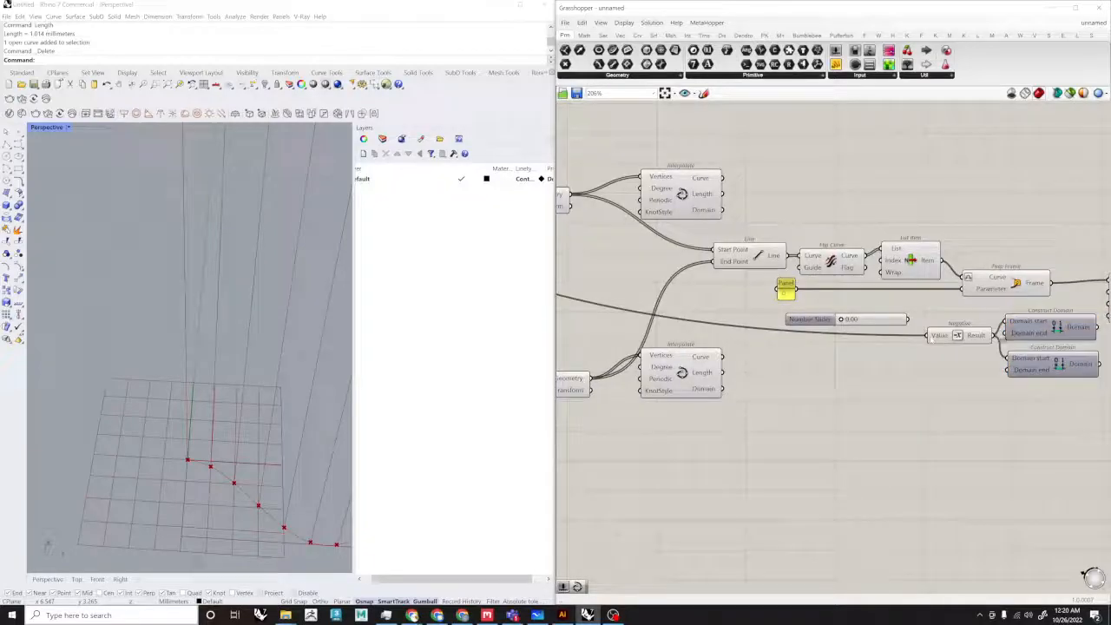
Step: Connect the Series Step slider's output to the Domain end inputs of both Construct Domain components
scroll(694, 312, down, 6)
scroll(707, 299, up, 4)
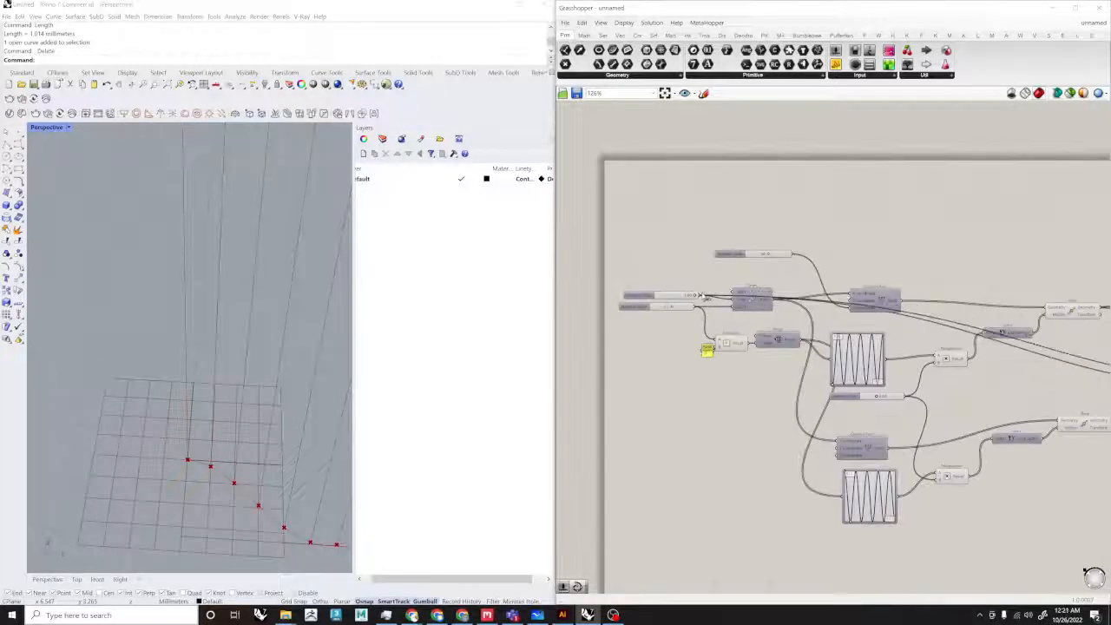
right_drag(699, 313, 588, 321)
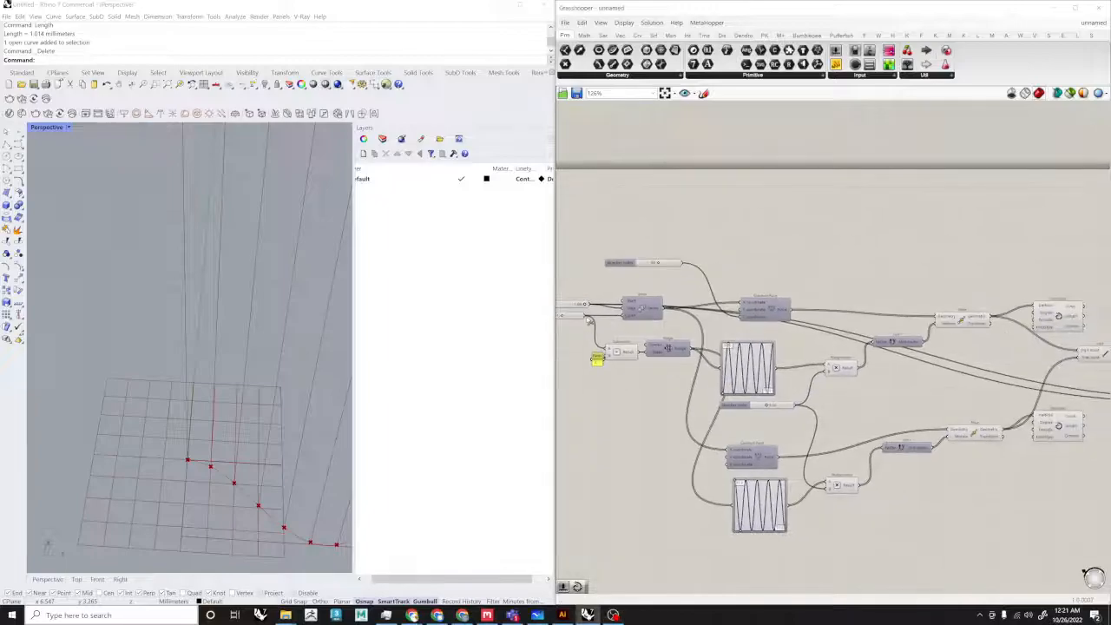
scroll(892, 299, up, 4)
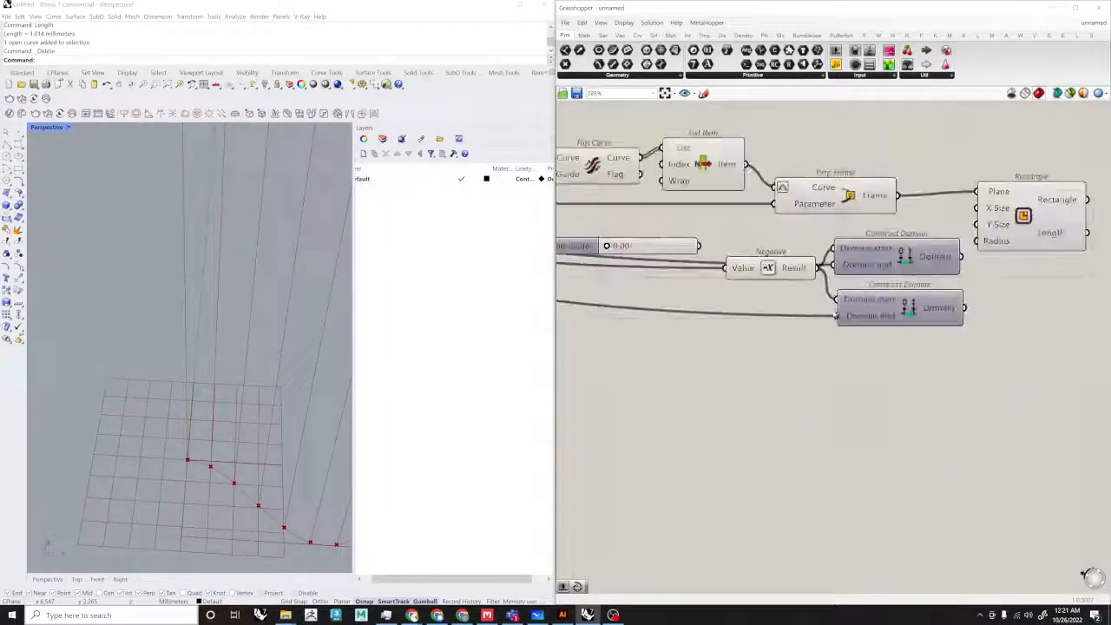
Step: Connect the upper Construct Domain to the Rectangle's X Size and the lower one to its Y Size, and space the Rectangle farther from them
scroll(821, 315, down, 1)
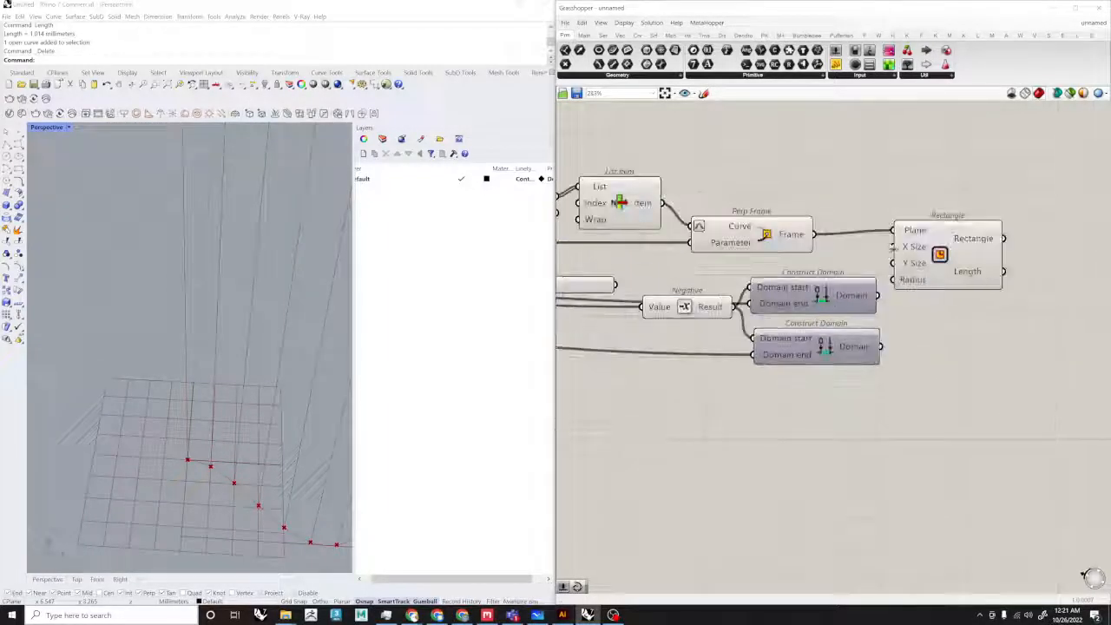
click(939, 255)
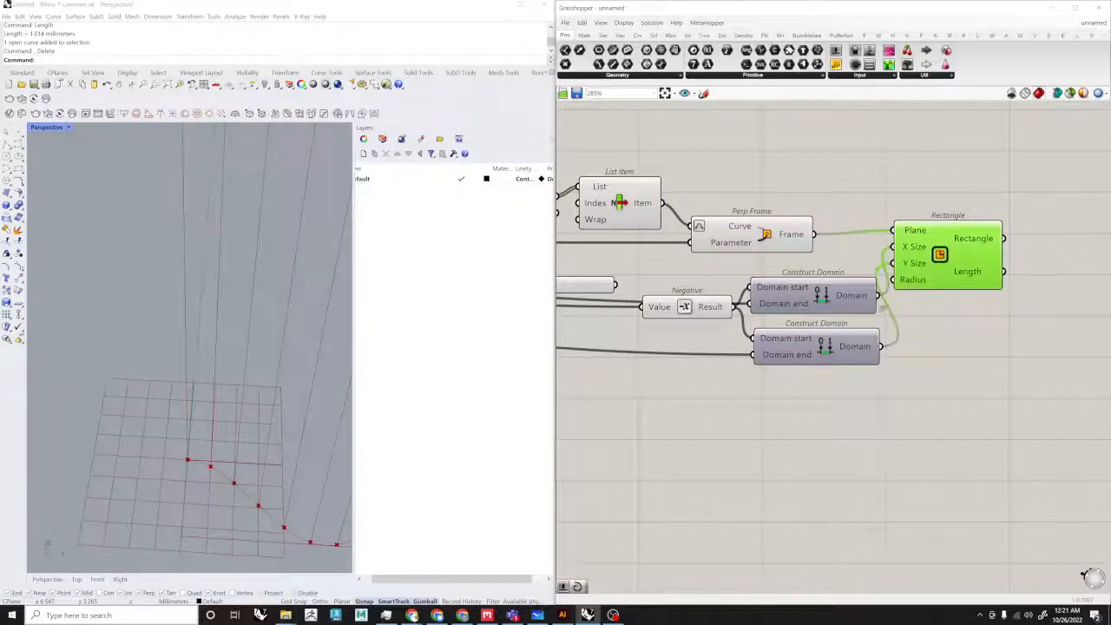
right_drag(210, 471, 220, 467)
scroll(218, 474, down, 12)
scroll(192, 510, up, 7)
scroll(217, 498, up, 6)
right_drag(241, 474, 220, 445)
scroll(284, 464, up, 2)
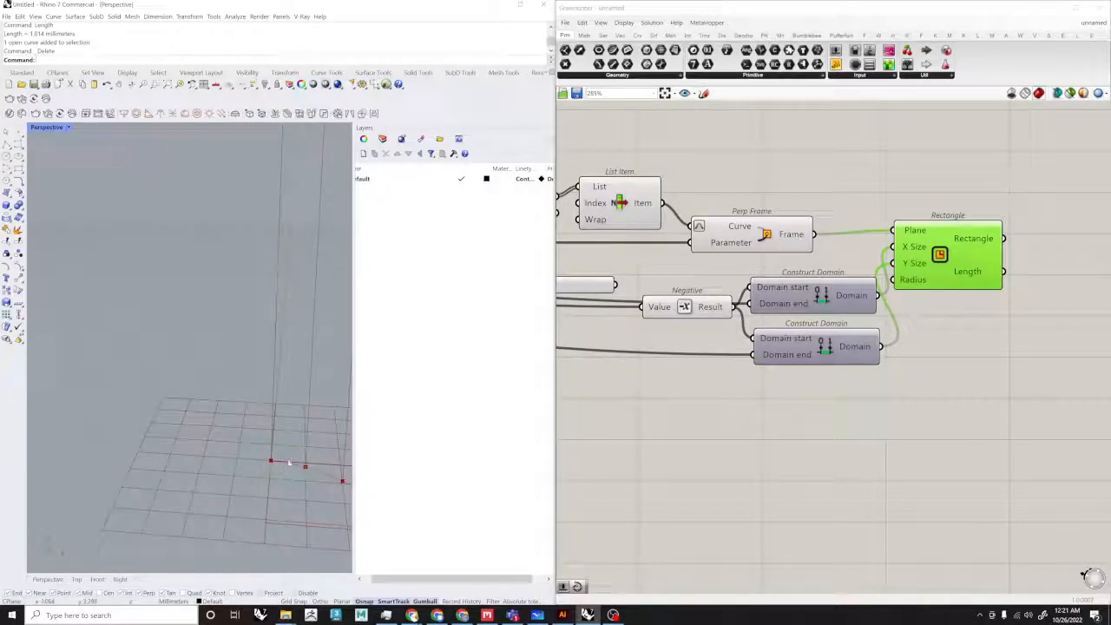
scroll(282, 451, down, 5)
right_drag(924, 255, 871, 259)
drag(870, 258, 934, 263)
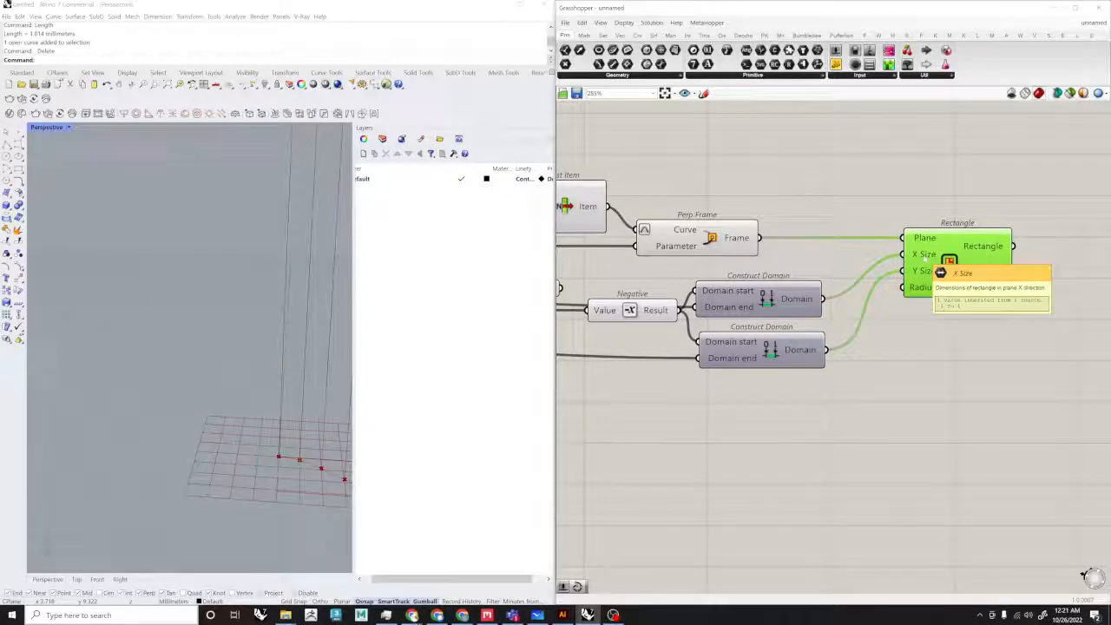
Step: Inspect the Rectangle's size inputs and trace them back to the slider that feeds the Series Step
scroll(907, 254, up, 3)
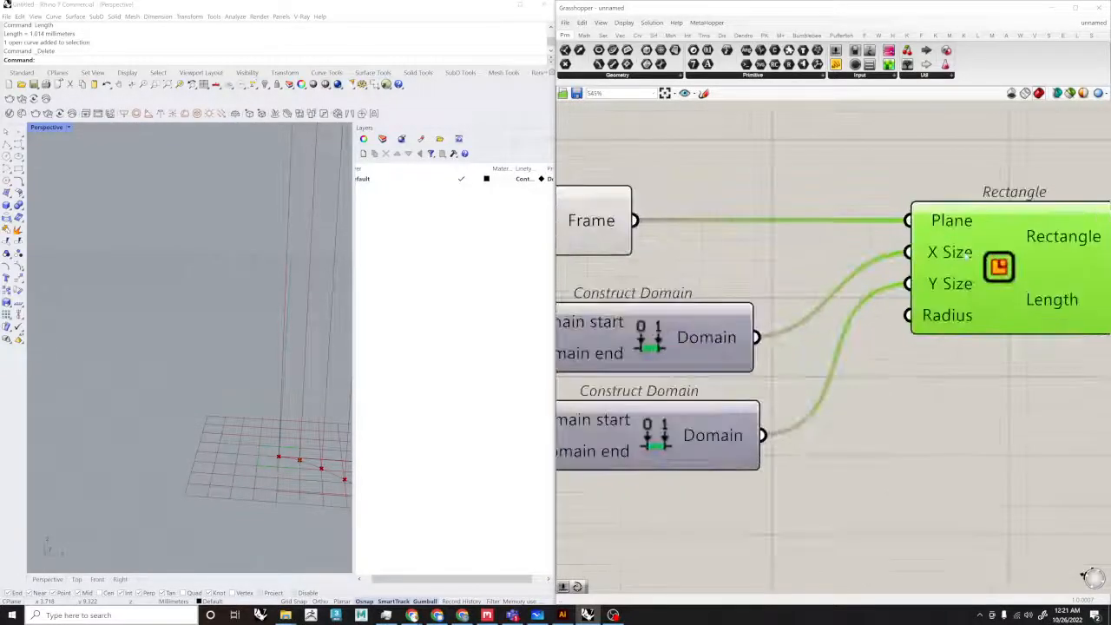
right_drag(291, 442, 170, 370)
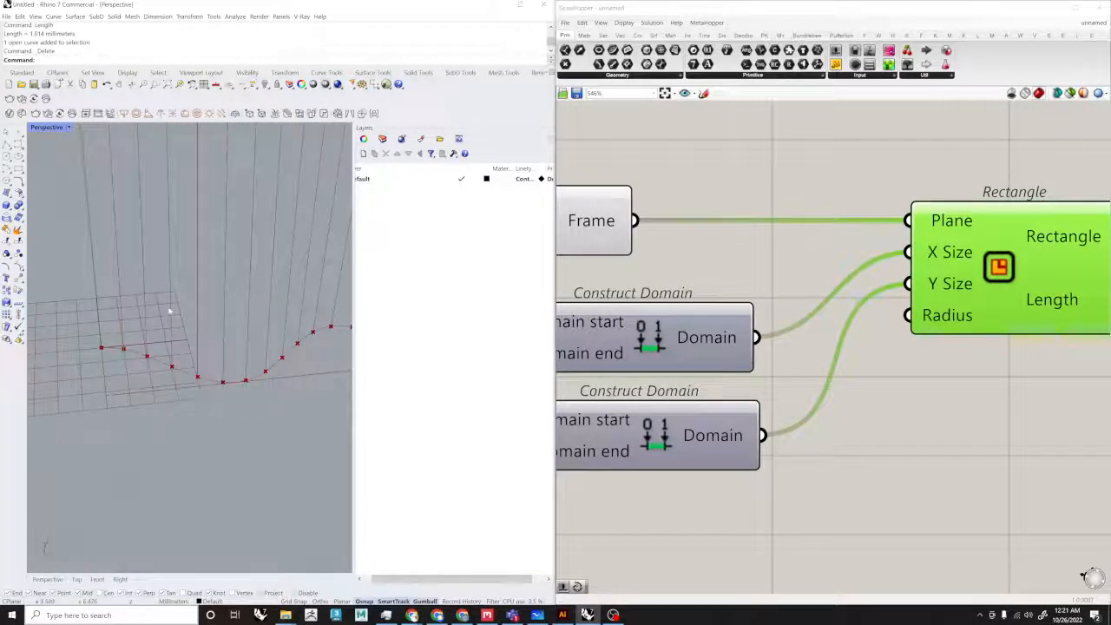
scroll(734, 341, down, 4)
scroll(733, 341, up, 4)
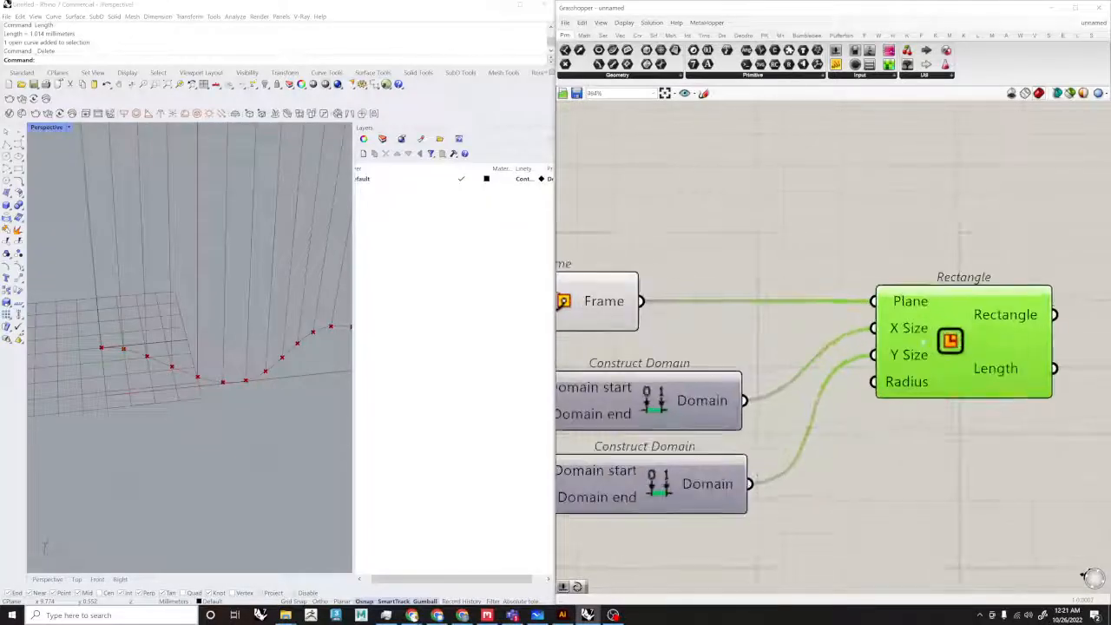
scroll(852, 351, down, 3)
scroll(889, 368, down, 2)
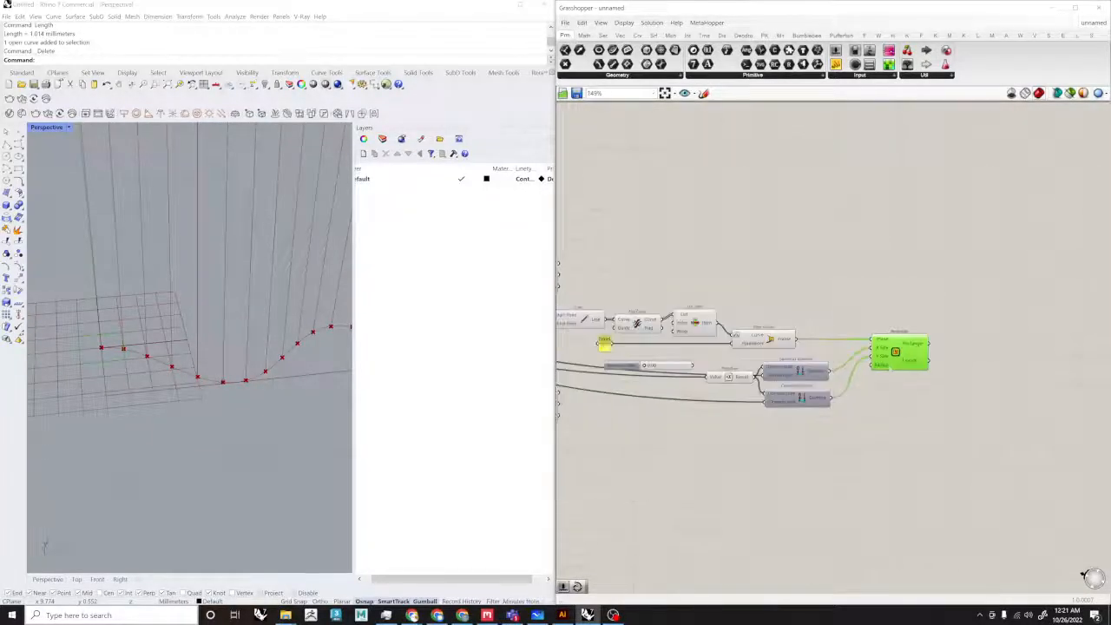
right_drag(744, 368, 861, 365)
scroll(861, 365, down, 5)
right_drag(597, 324, 824, 346)
scroll(807, 345, up, 11)
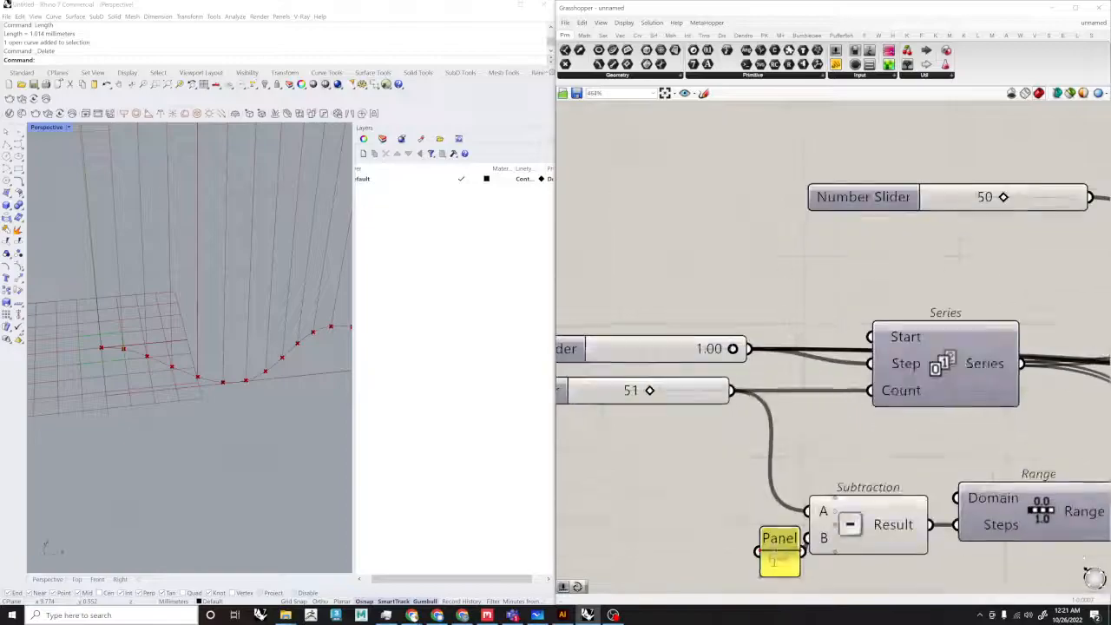
mouse_move(733, 350)
mouse_down()
mouse_move(669, 351)
mouse_move(744, 342)
mouse_up()
scroll(849, 303, down, 12)
right_drag(1049, 323, 911, 360)
scroll(972, 373, up, 10)
right_drag(1012, 402, 912, 387)
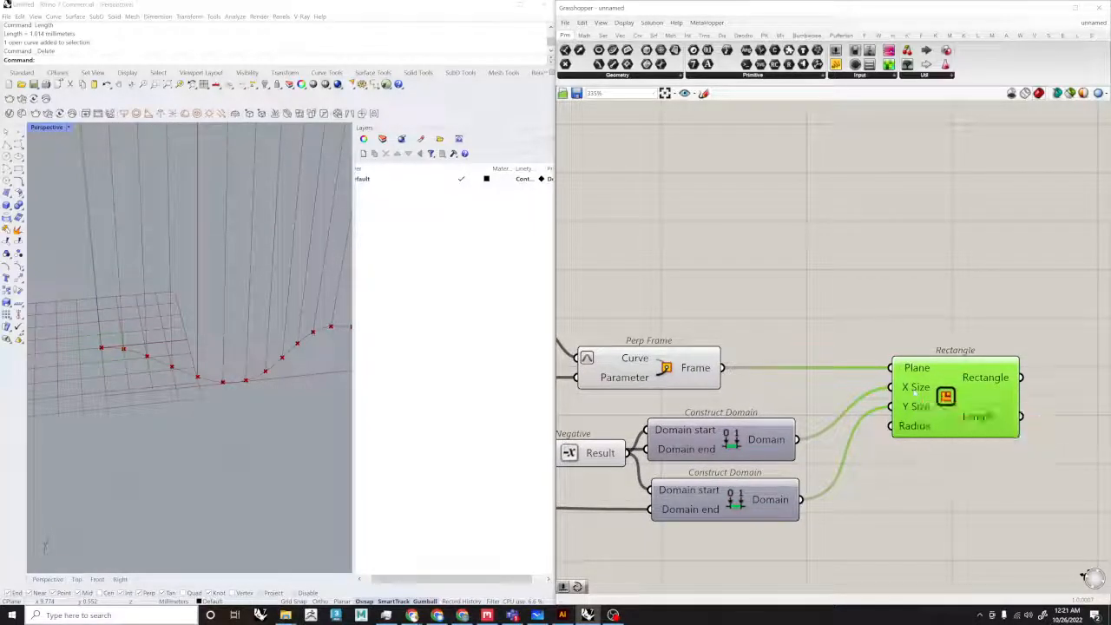
Step: Add a Sweep1 component after the Rectangle and connect the Rectangle output to its Sections input
scroll(595, 391, down, 3)
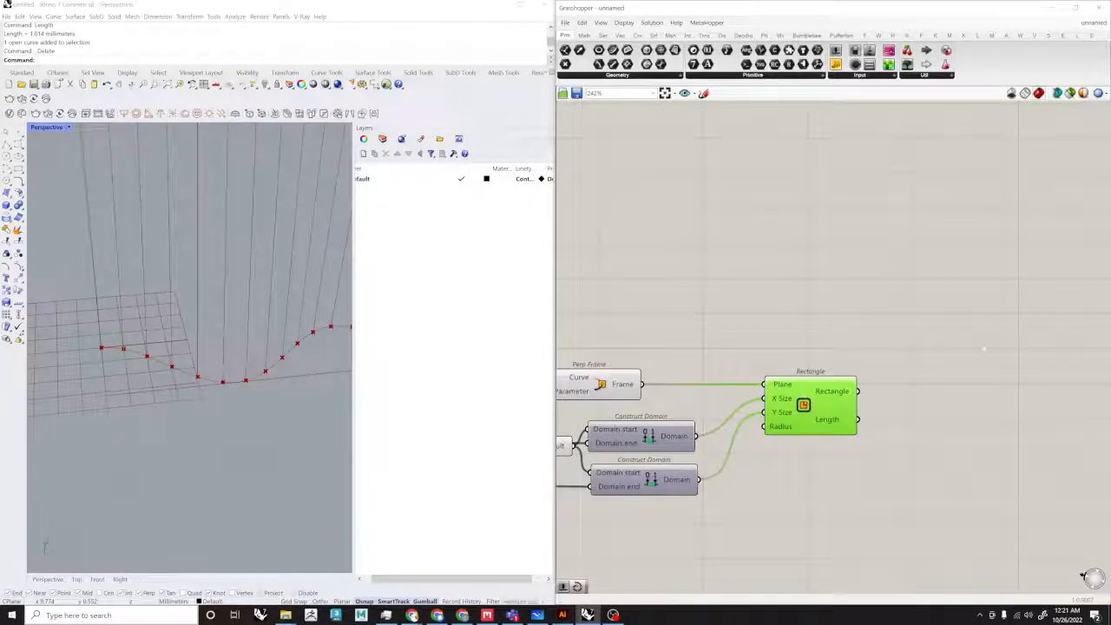
right_drag(983, 348, 928, 358)
scroll(1016, 342, down, 2)
double_click(913, 371)
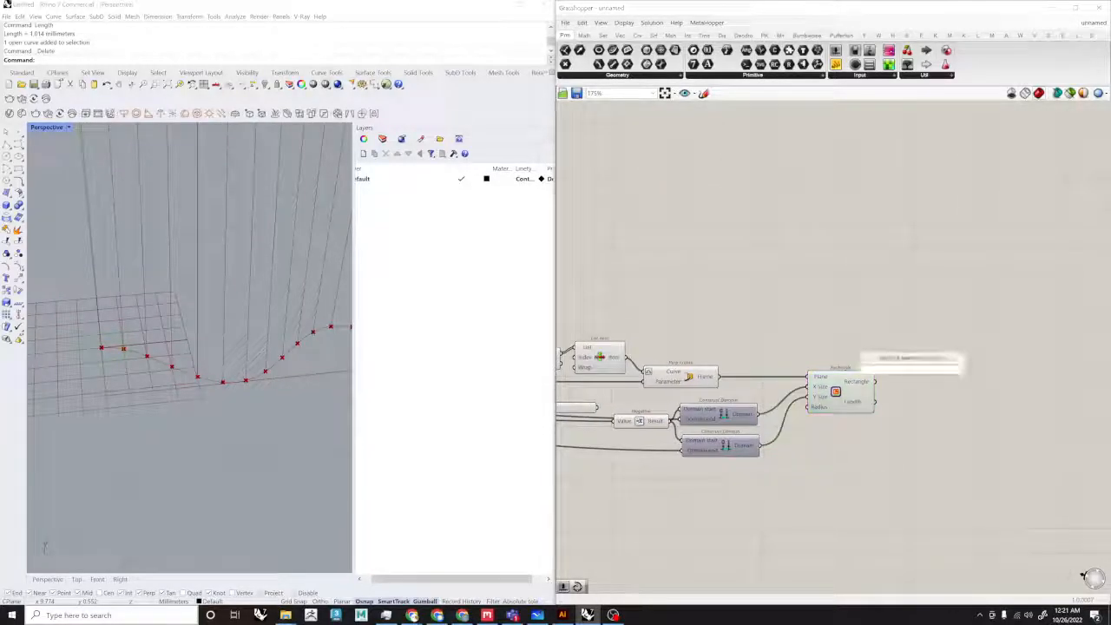
text(sweep1)
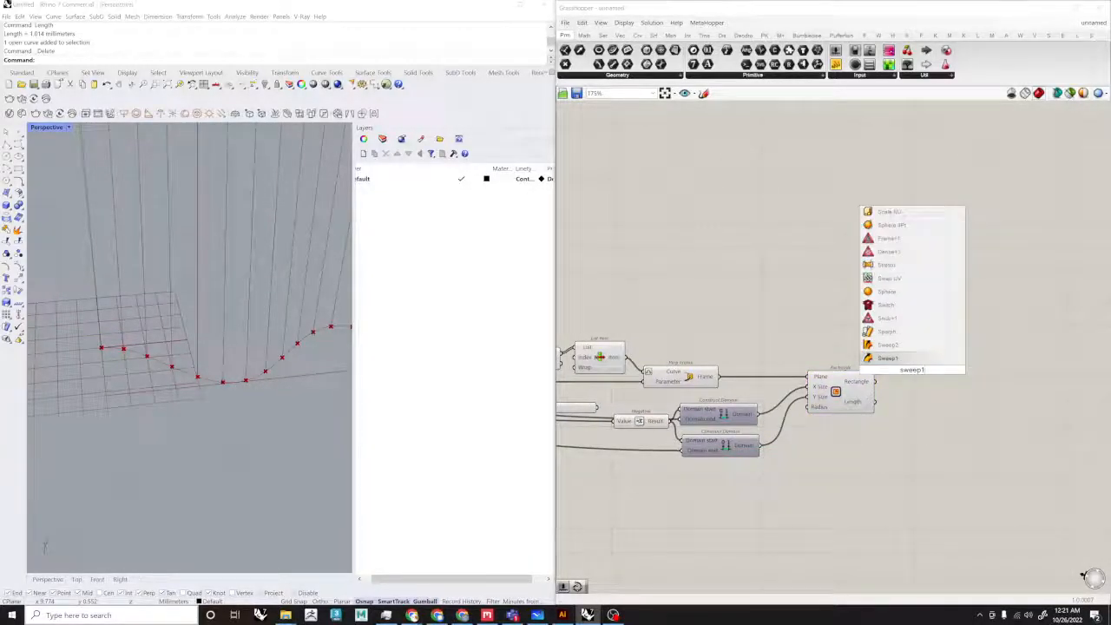
key(Return)
scroll(929, 354, up, 5)
drag(886, 368, 974, 365)
scroll(949, 368, down, 5)
scroll(840, 390, up, 3)
click(846, 390)
click(919, 334)
Step: Connect the List Item's Item output to the Sweep1 component's Rail input
right_drag(781, 334, 829, 333)
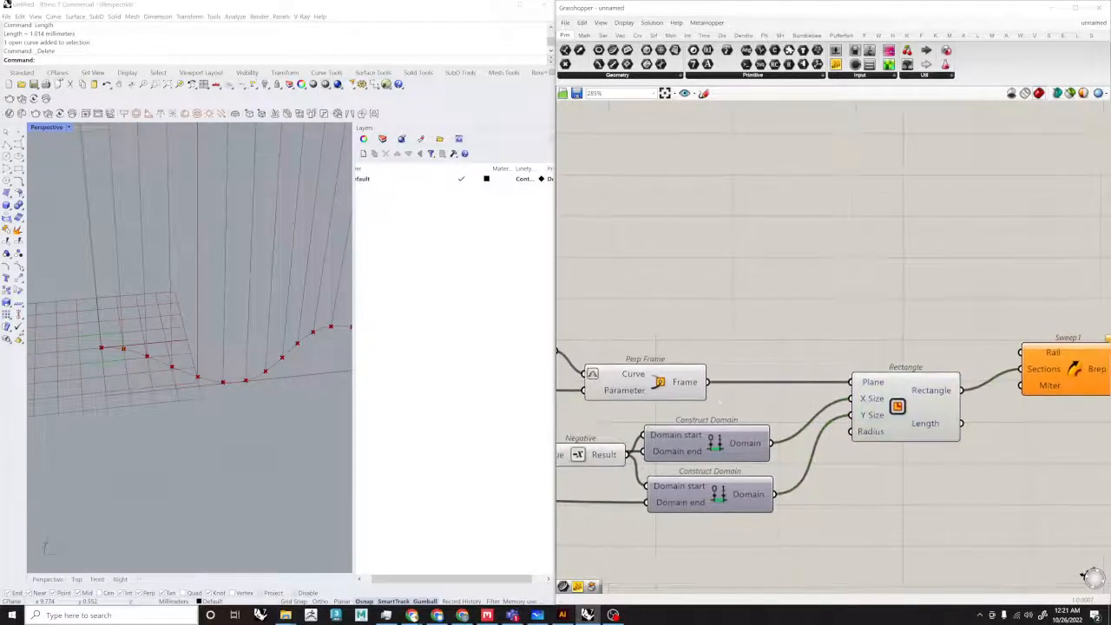
click(657, 378)
right_drag(703, 344, 823, 339)
click(602, 344)
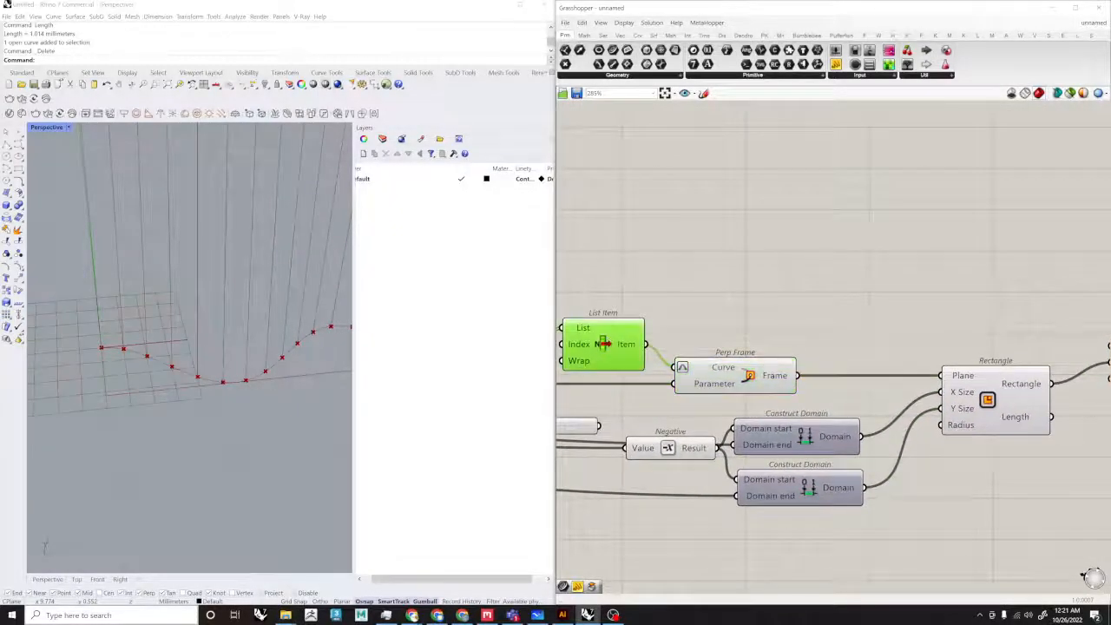
right_drag(602, 344, 626, 340)
drag(675, 341, 938, 333)
scroll(778, 323, down, 4)
click(947, 341)
Step: Inspect the swept rib from several angles in the Rhino viewport and compare it with the winery photos in the browser
scroll(208, 307, down, 6)
right_drag(208, 307, 217, 240)
scroll(217, 240, down, 3)
right_drag(209, 286, 179, 337)
scroll(183, 337, down, 8)
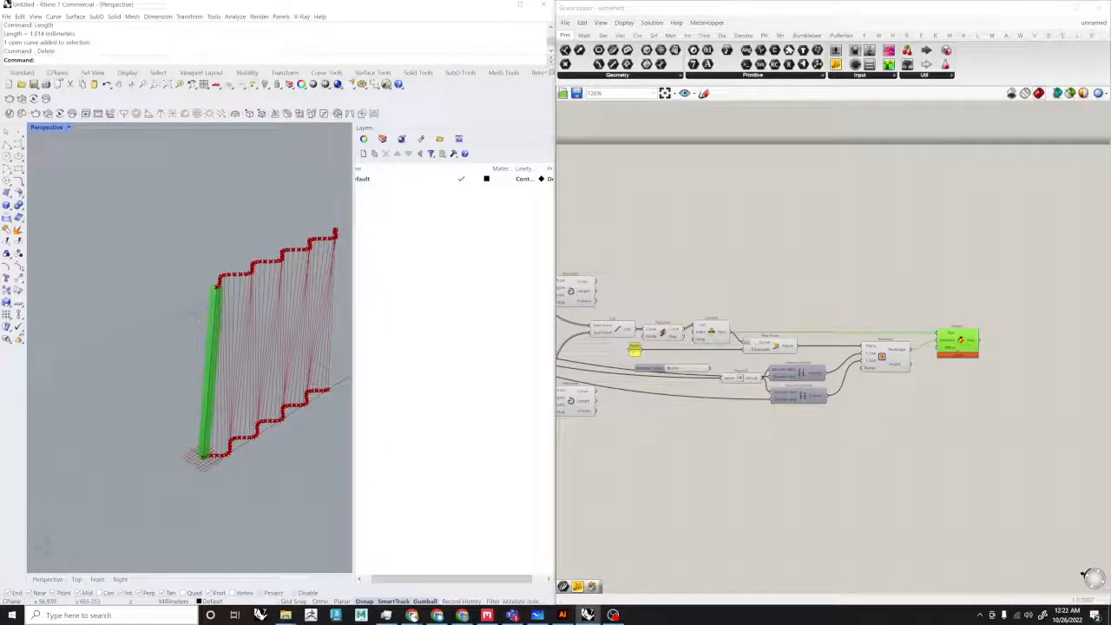
right_drag(236, 346, 269, 368)
scroll(223, 338, up, 5)
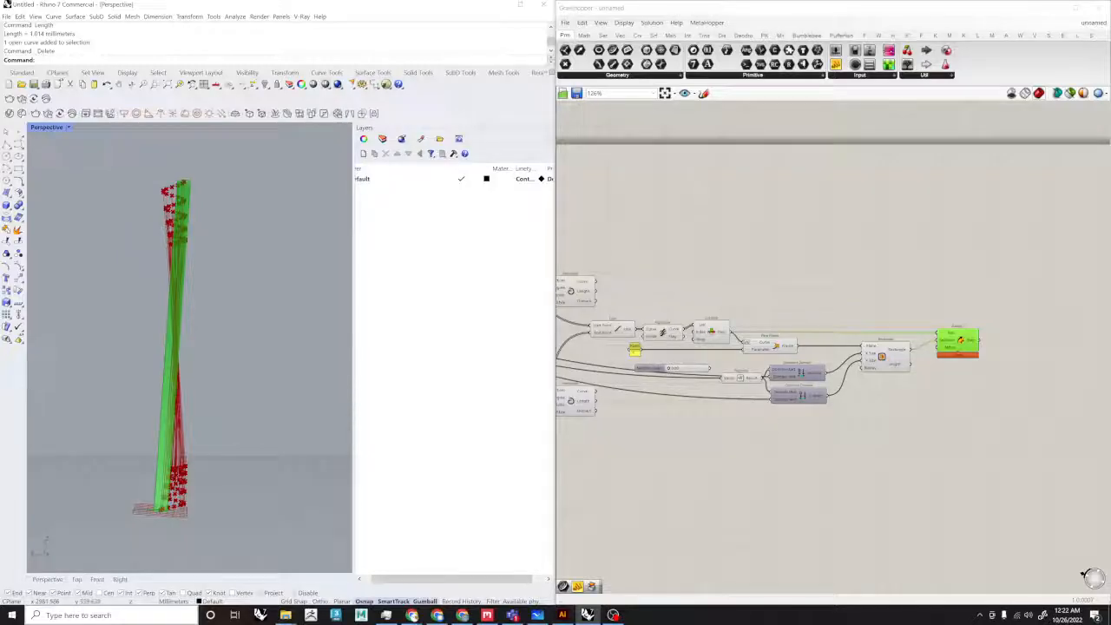
click(412, 614)
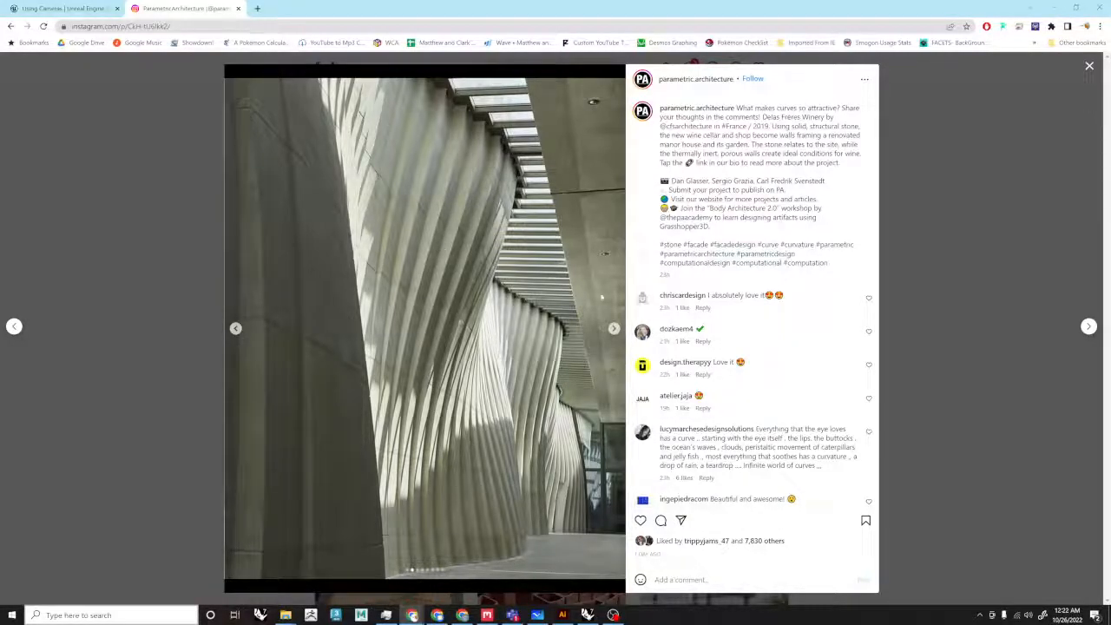
click(613, 329)
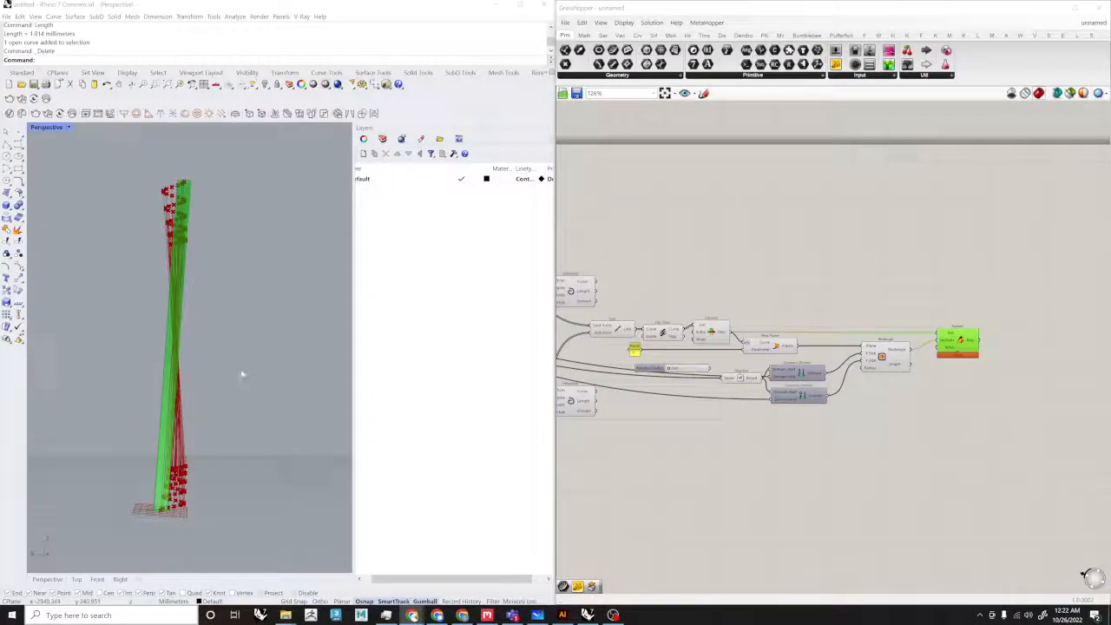
right_drag(243, 374, 112, 385)
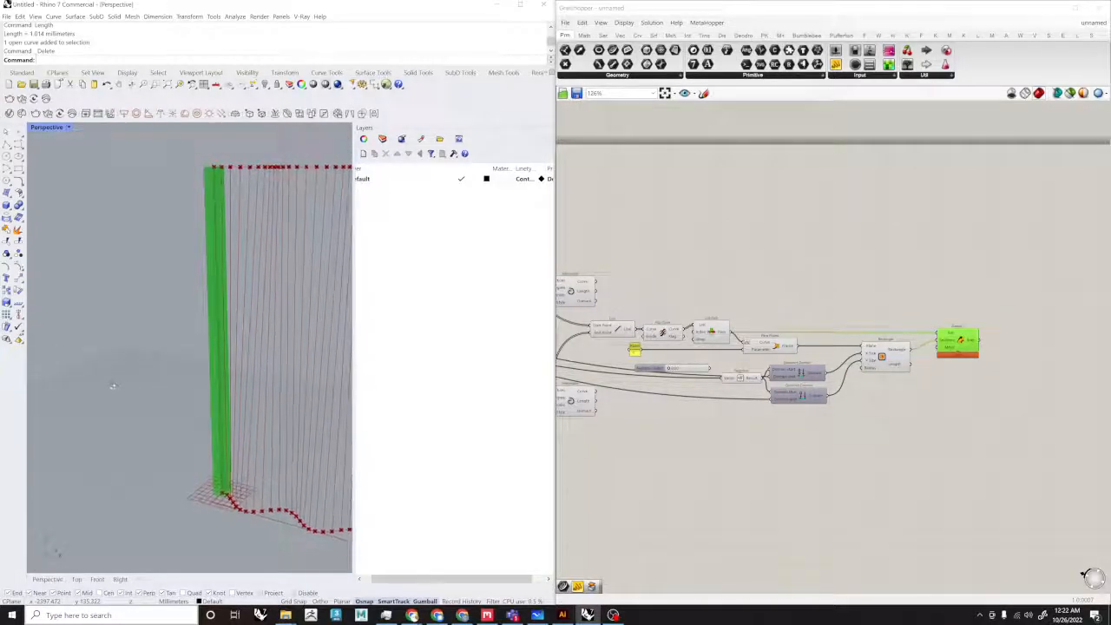
Step: Shift the components from Flip Curve through Sweep1 away from the Line component, and place the Panel beside the Perp Frame's Parameter input
scroll(706, 343, down, 5)
right_drag(706, 343, 842, 334)
scroll(690, 321, up, 4)
scroll(866, 371, up, 5)
scroll(204, 295, down, 5)
right_drag(209, 295, 342, 298)
right_drag(1017, 257, 976, 263)
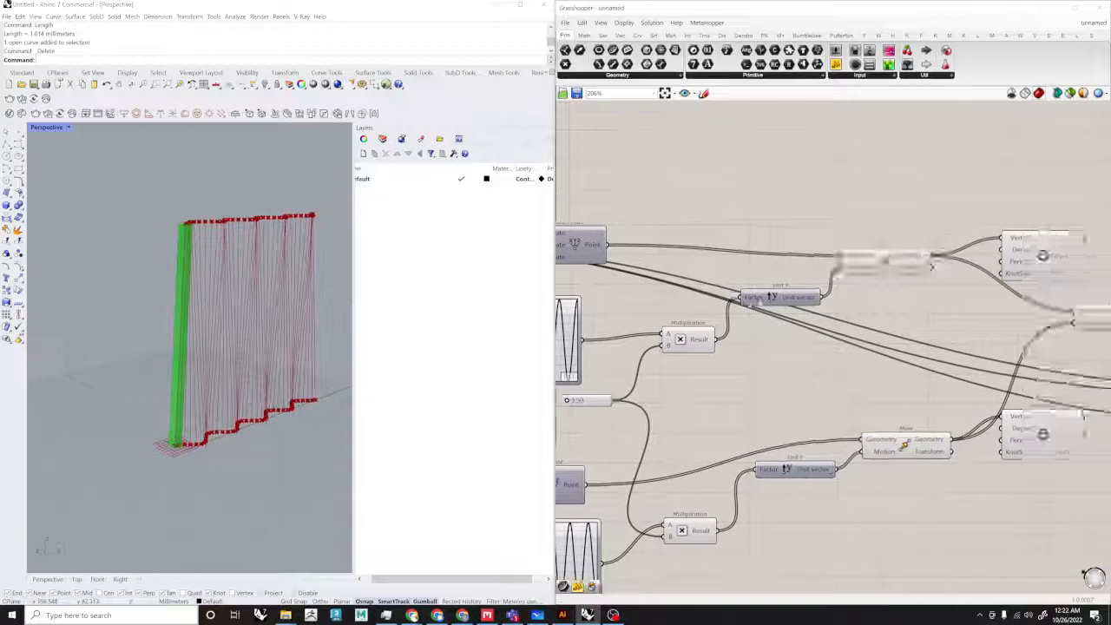
scroll(885, 267, down, 5)
scroll(885, 267, down, 2)
scroll(856, 360, up, 2)
drag(1003, 398, 756, 311)
click(719, 317)
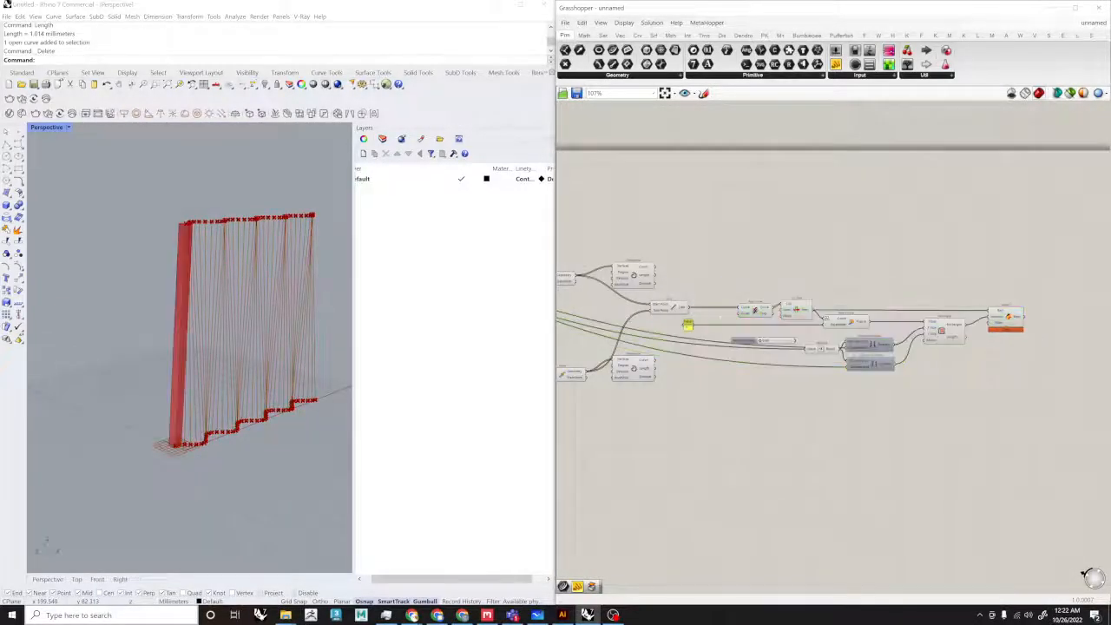
scroll(719, 316, up, 2)
drag(657, 332, 877, 337)
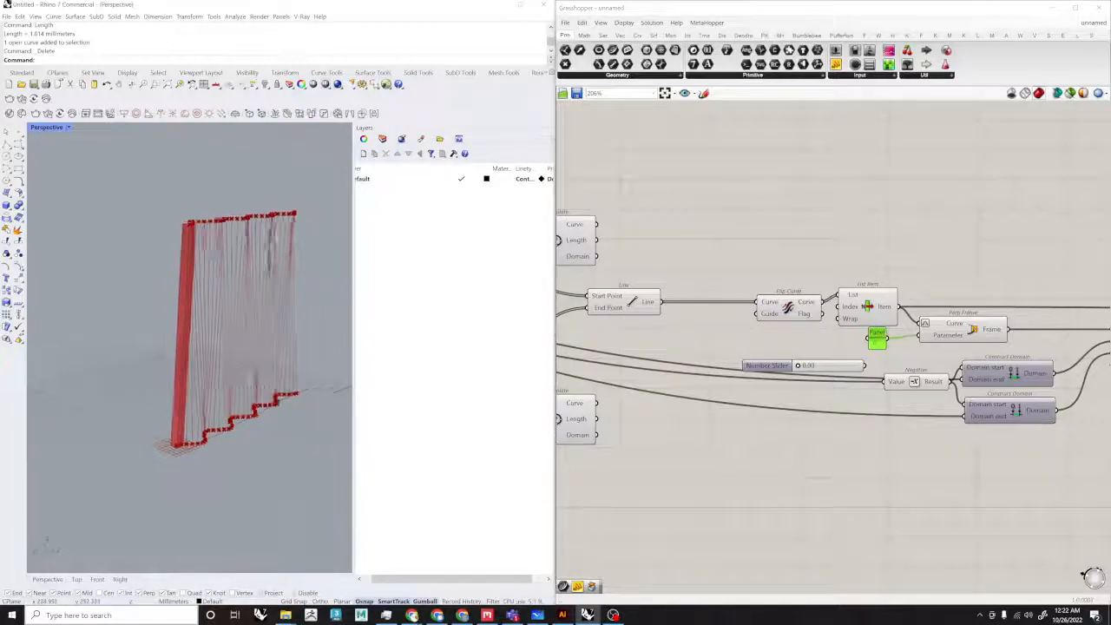
Step: Move the upper Interpolate component upward, away from the Line component
scroll(221, 426, down, 4)
right_drag(223, 429, 193, 483)
right_drag(590, 395, 809, 345)
scroll(807, 347, down, 3)
scroll(789, 354, up, 2)
click(788, 355)
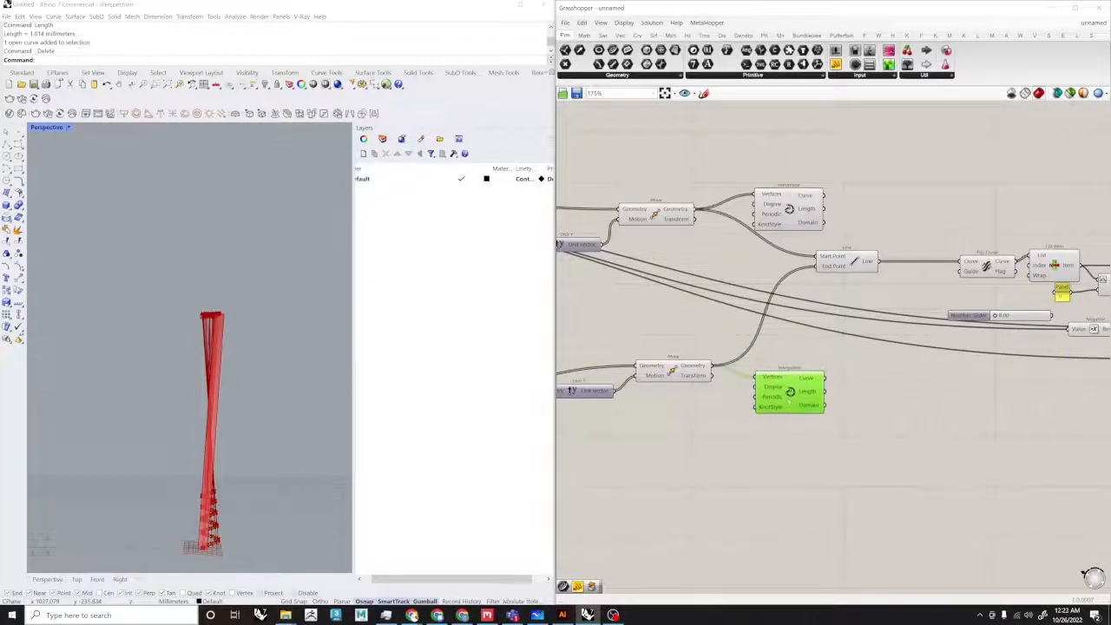
click(787, 208)
right_drag(294, 324, 322, 291)
scroll(330, 278, up, 2)
drag(787, 213, 799, 182)
click(682, 300)
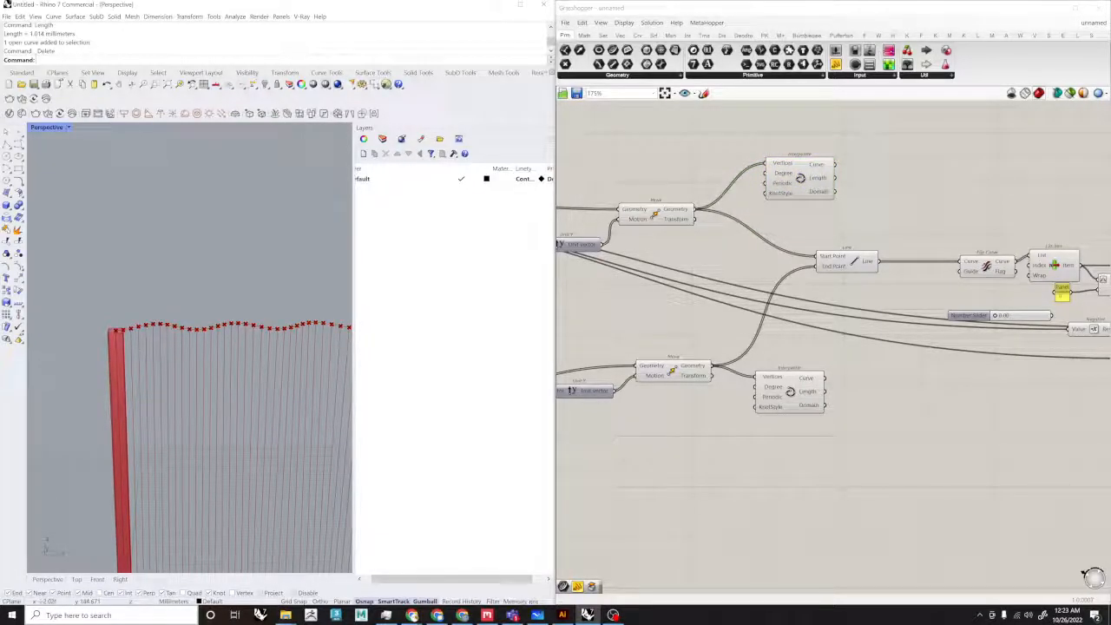
Step: Browse the Delas Frères Winery photos in the browser to study the shape of the ribbed wall and its top edge
click(412, 615)
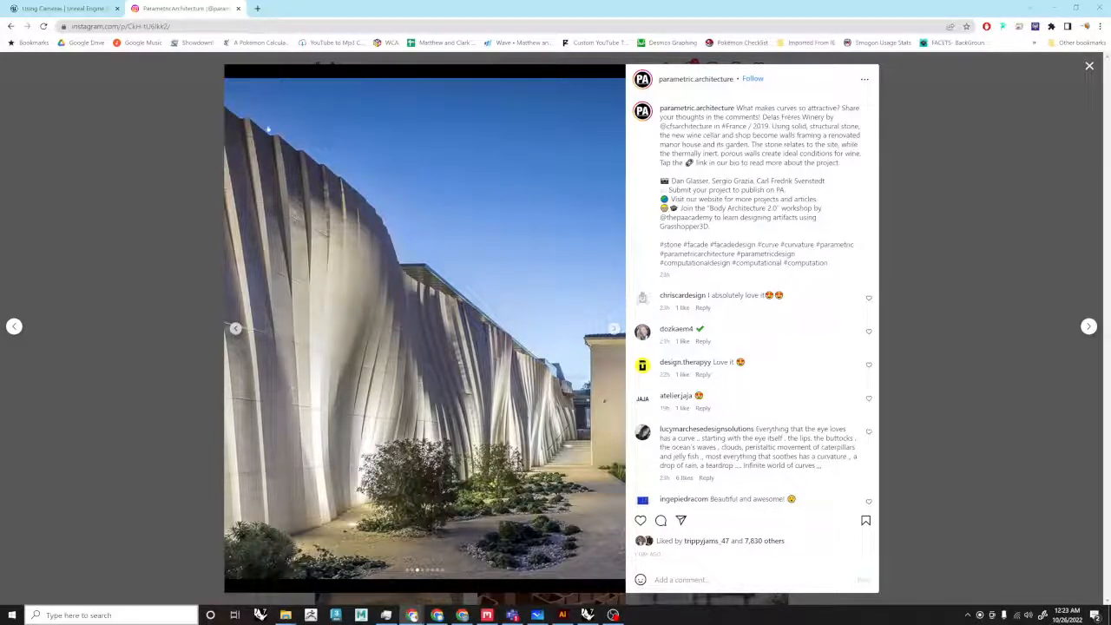
click(611, 334)
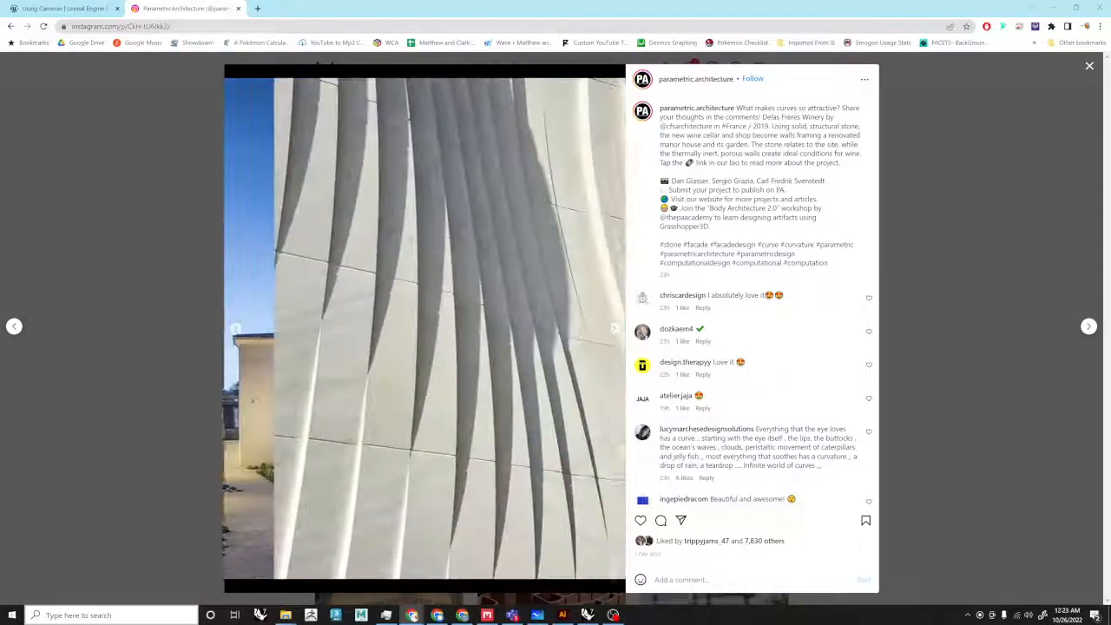
click(611, 333)
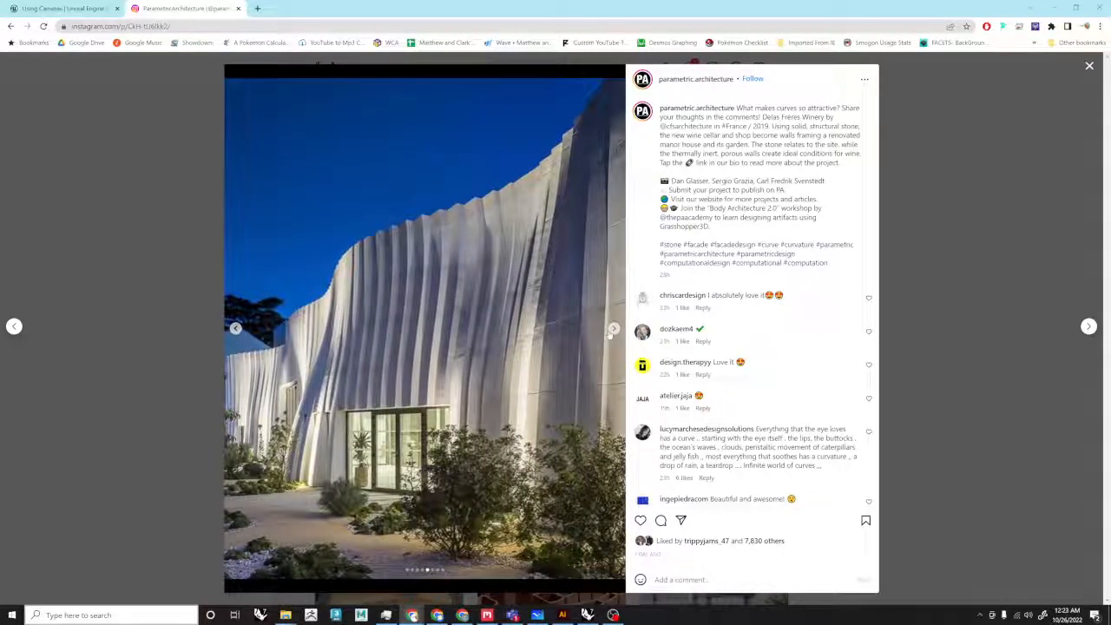
click(612, 329)
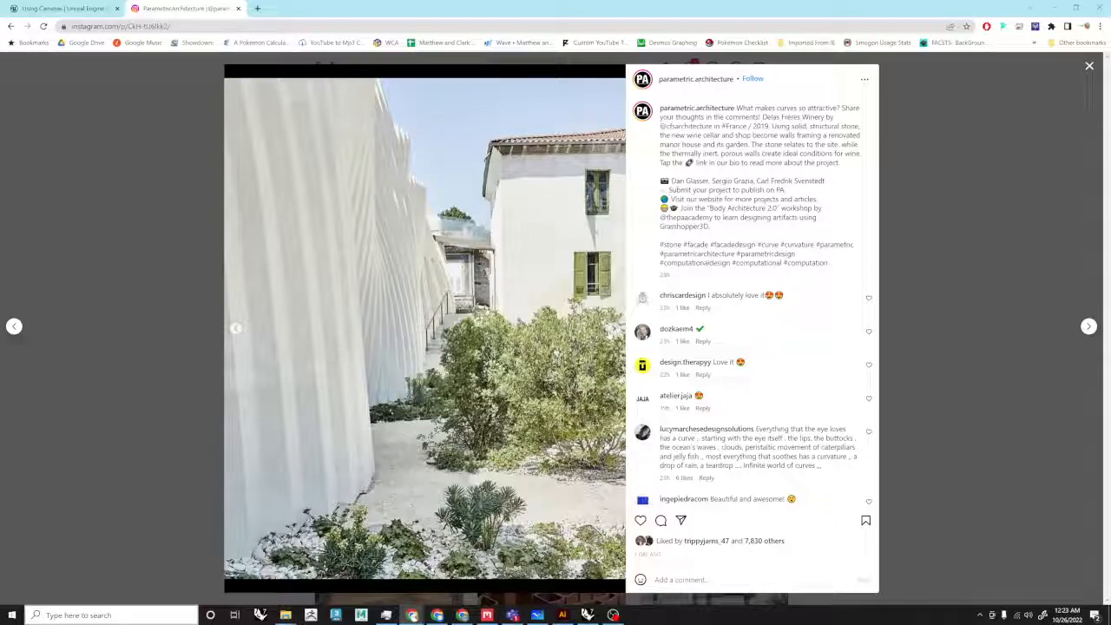
click(612, 329)
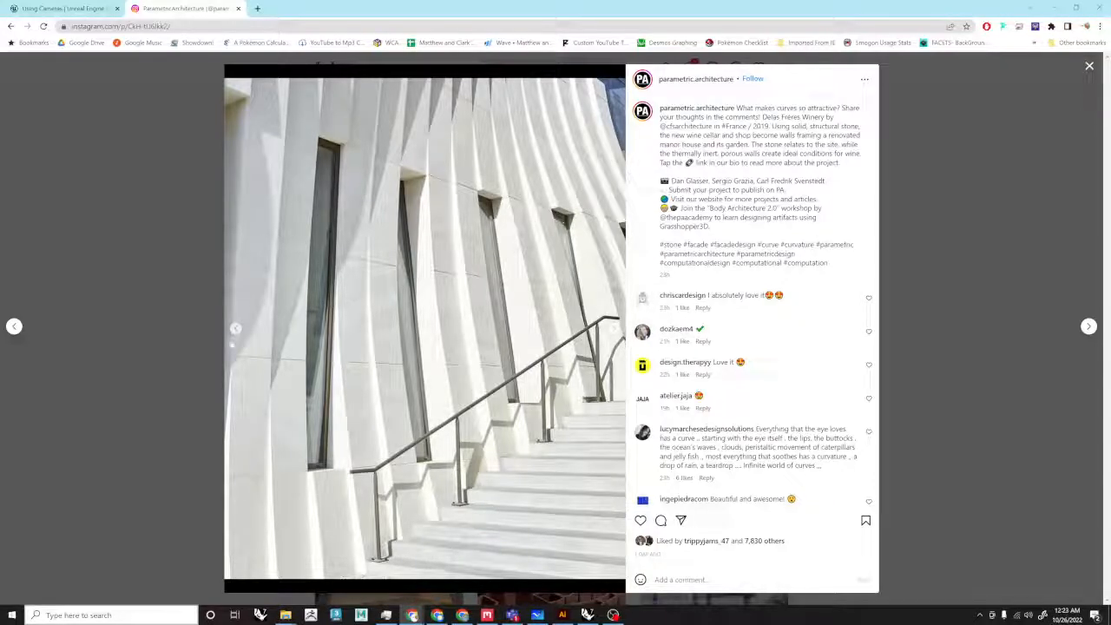
click(233, 329)
click(234, 330)
click(234, 330)
click(233, 330)
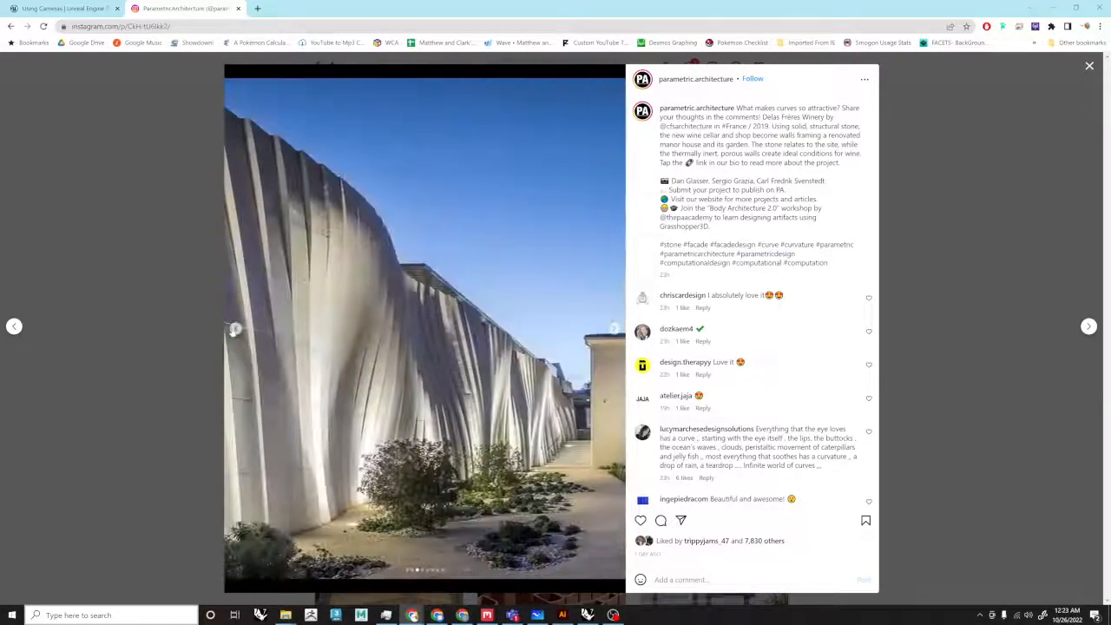
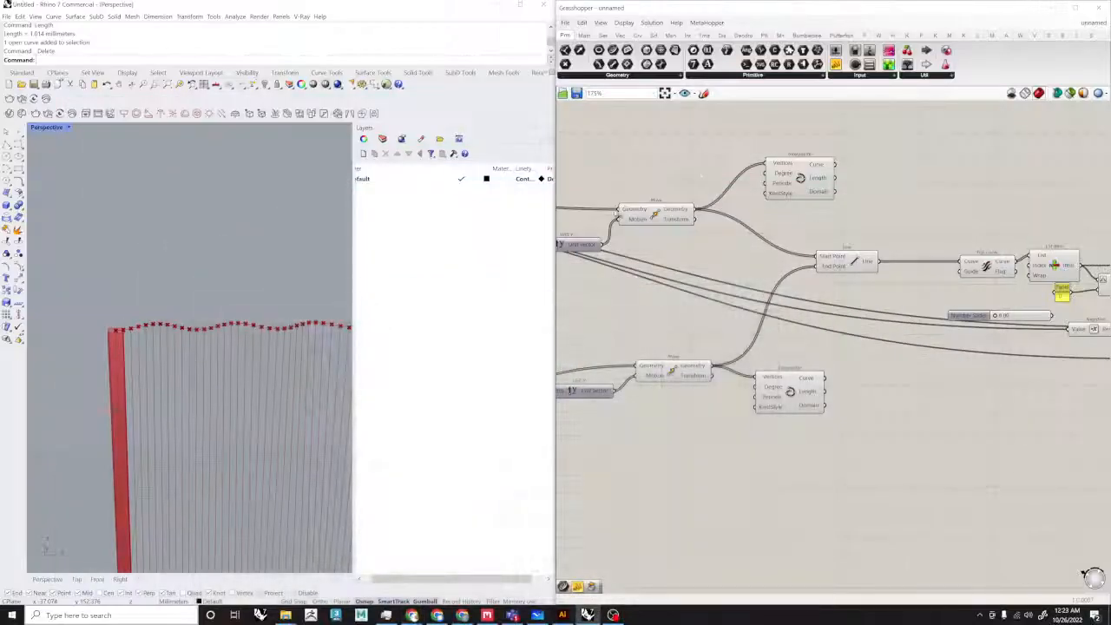
Step: Raise the upper Interpolate component higher above its Move component and open the component search in the free space beside it
scroll(804, 256, up, 4)
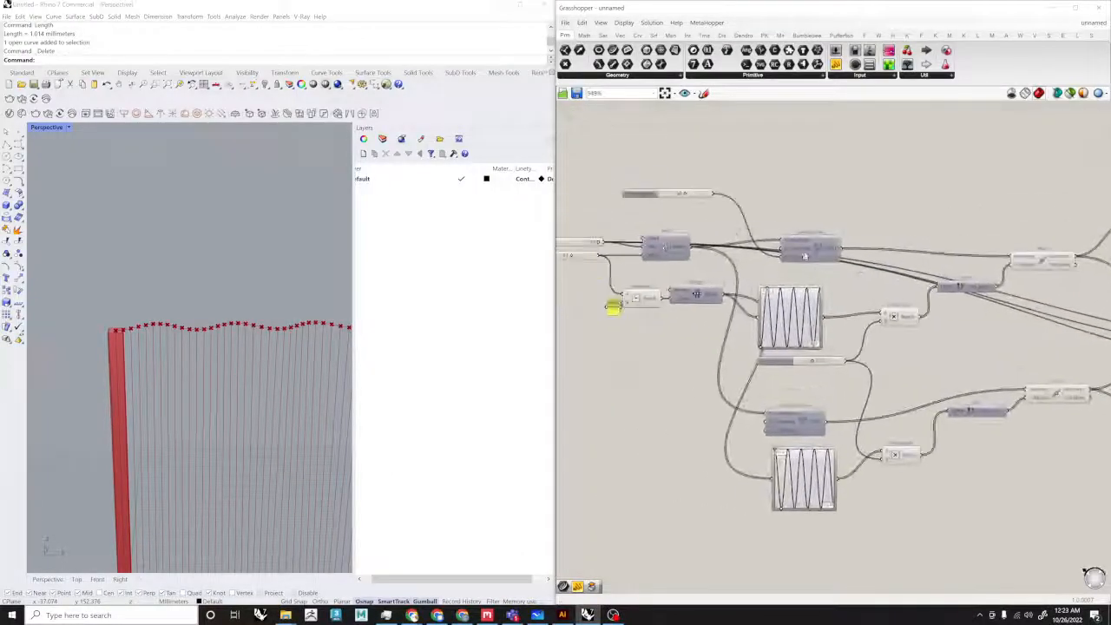
scroll(804, 256, up, 5)
scroll(600, 256, down, 3)
right_drag(976, 258, 862, 266)
scroll(862, 265, up, 1)
drag(932, 241, 914, 189)
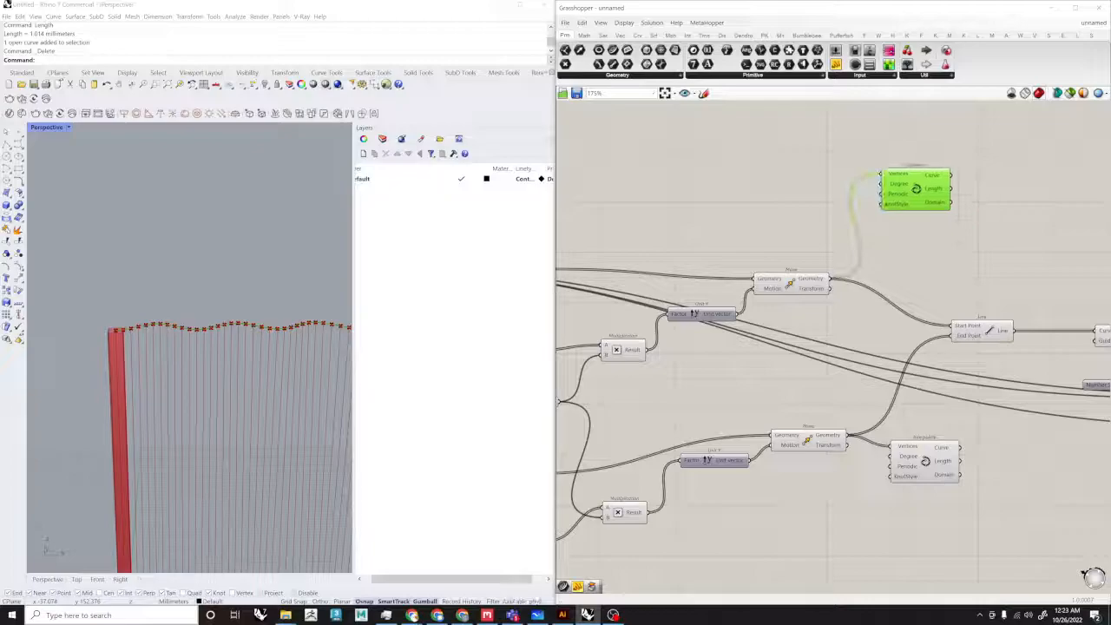
click(722, 189)
right_drag(721, 189, 839, 191)
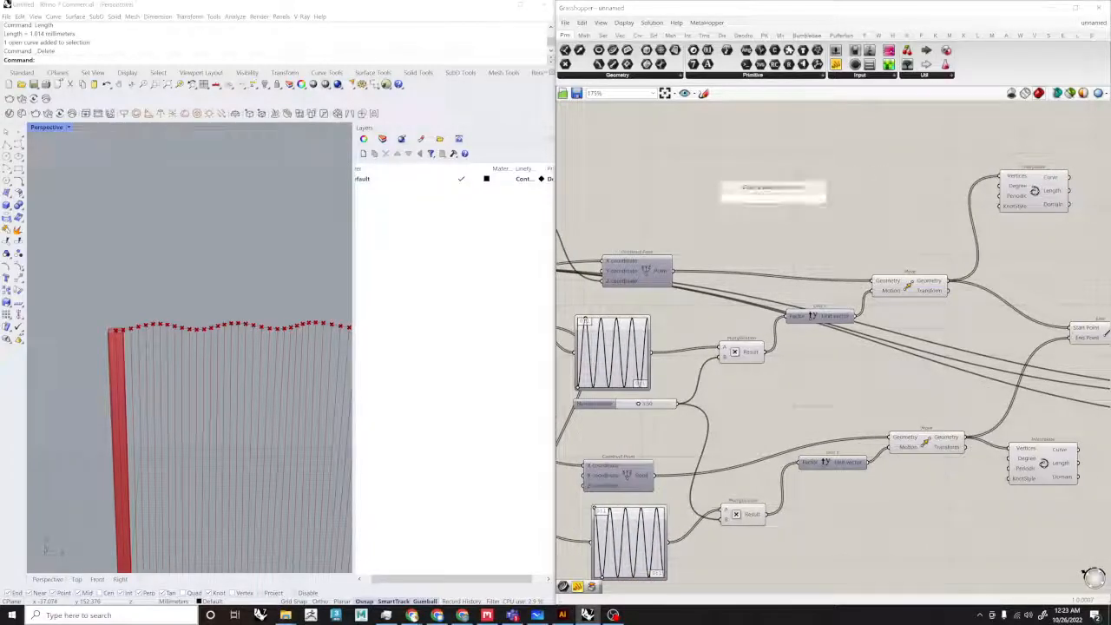
Step: Add a Division component and connect the 50 number slider to its A input
right_drag(774, 203, 1012, 201)
drag(730, 204, 684, 211)
double_click(753, 172)
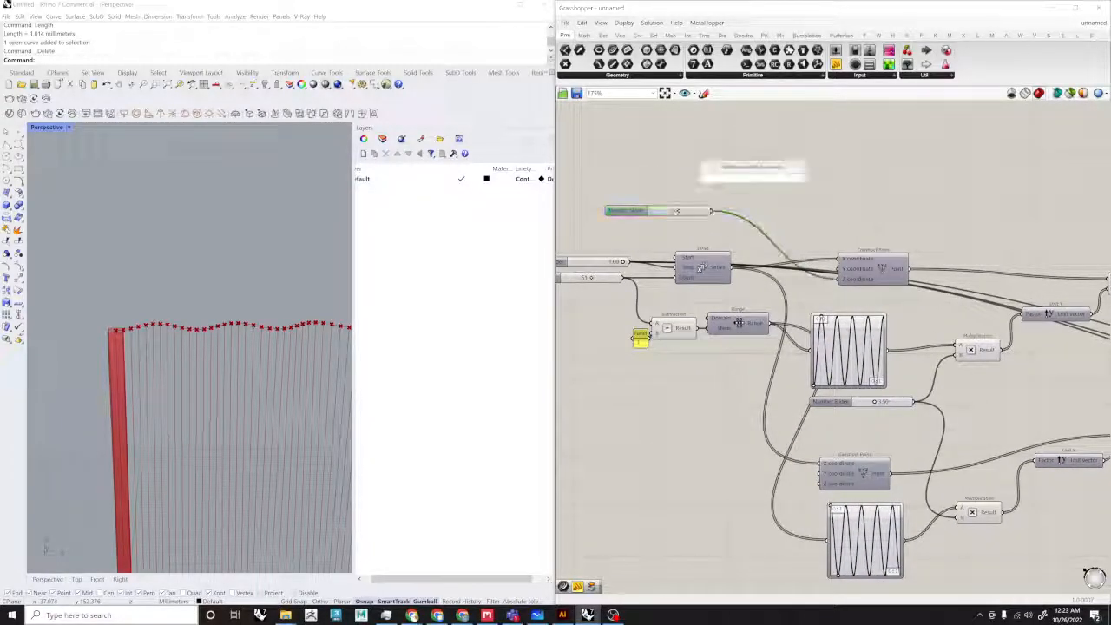
text(divis)
key(Return)
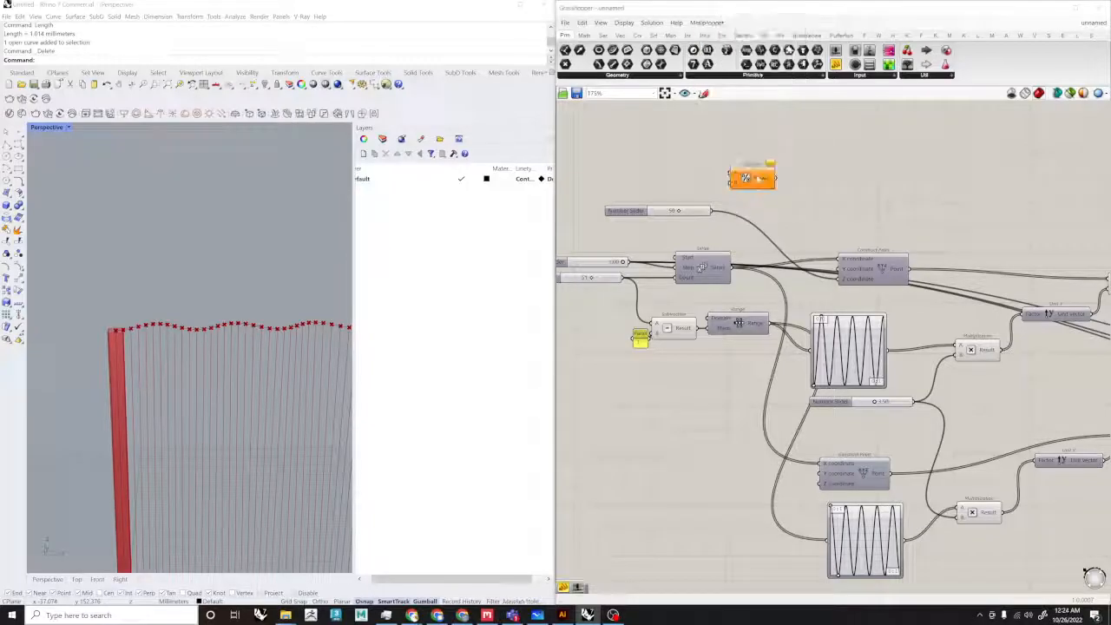
scroll(753, 173, up, 3)
drag(672, 247, 822, 181)
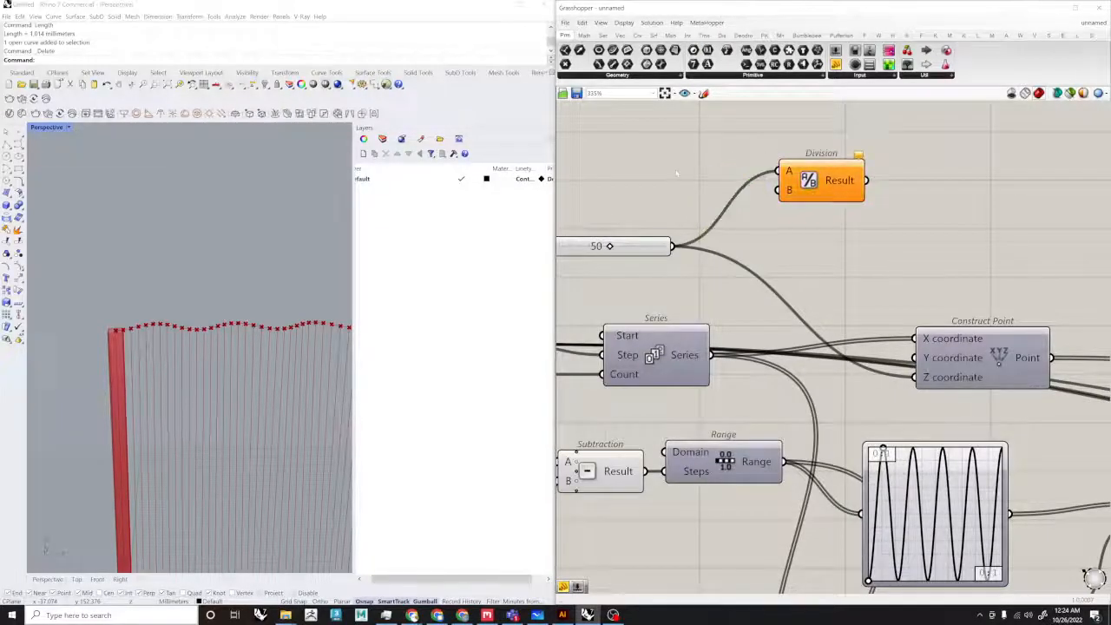
Step: Add a panel containing 2 and connect it to the B input of the Division component
double_click(675, 165)
text(//)
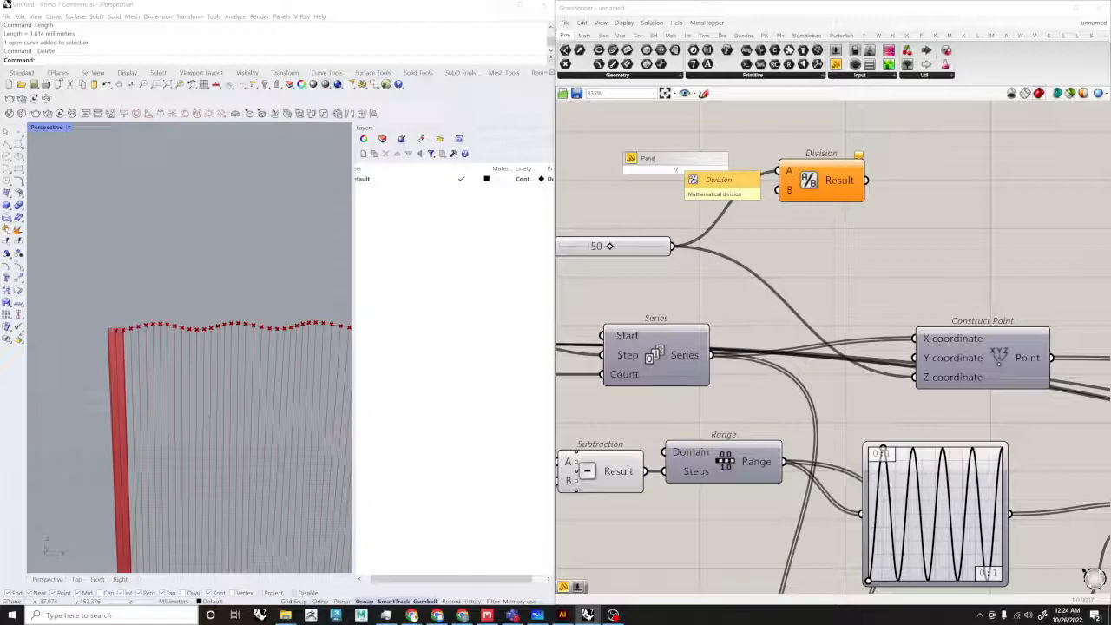
key(Return)
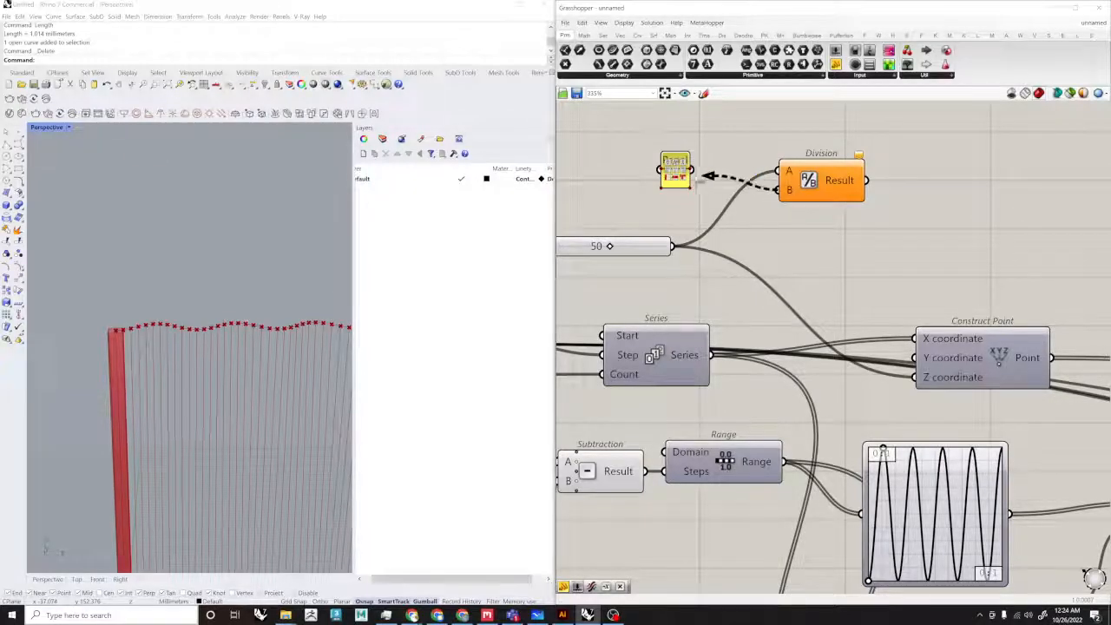
drag(704, 179, 691, 170)
Step: Add a Merge component and feed it the Division result as D1 and the 50 slider as D2
double_click(854, 226)
text(merge)
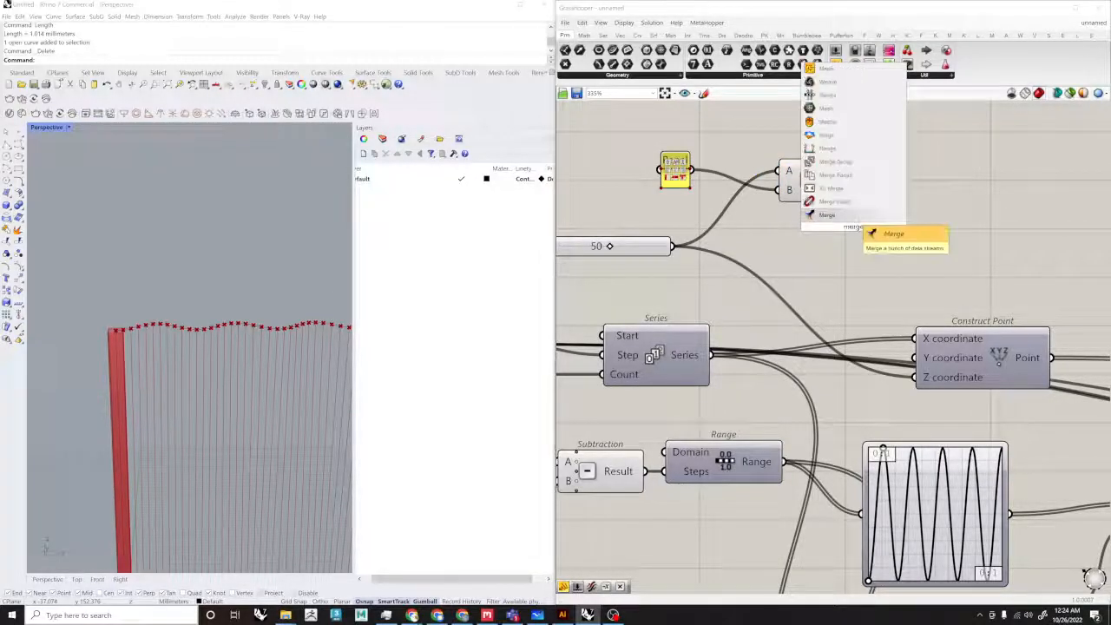
click(854, 216)
scroll(808, 228, up, 1)
drag(837, 229, 924, 252)
drag(877, 173, 647, 250)
scroll(895, 265, up, 2)
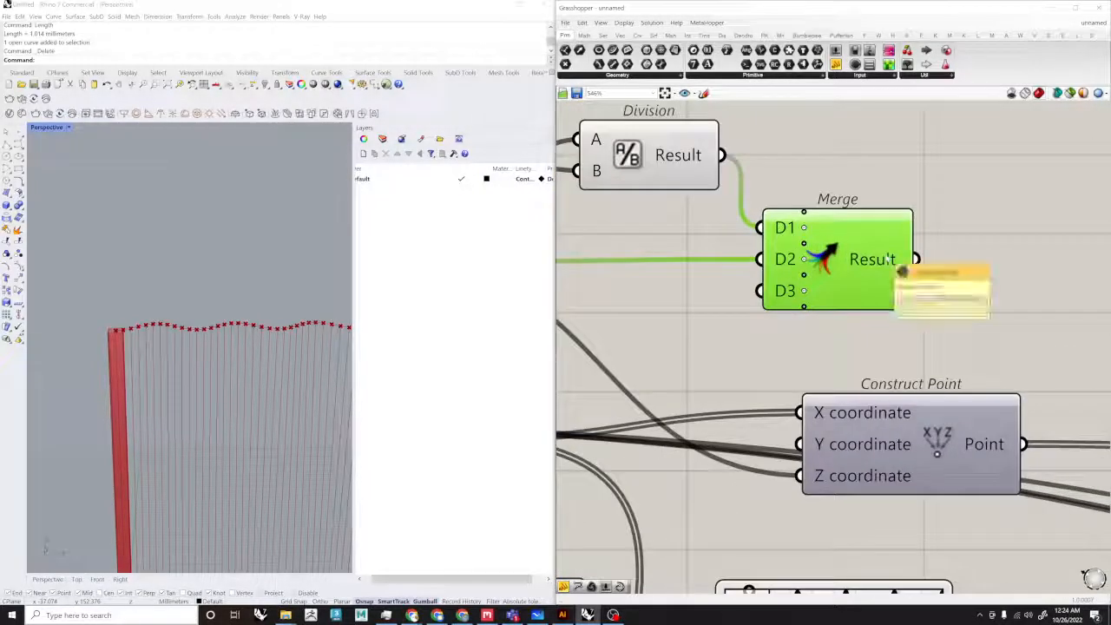
Step: Connect the Merge result to the Z coordinate of the upper Construct Point in place of the slider
drag(915, 259, 798, 474)
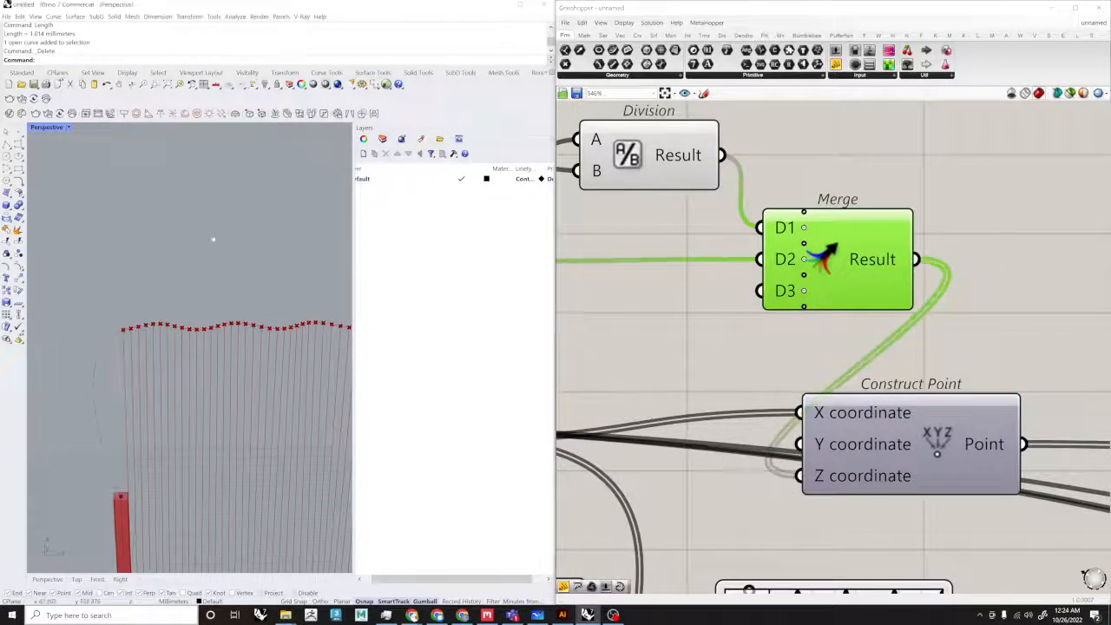
scroll(854, 309, down, 4)
click(854, 290)
click(729, 378)
right_drag(102, 282, 219, 365)
scroll(218, 365, up, 3)
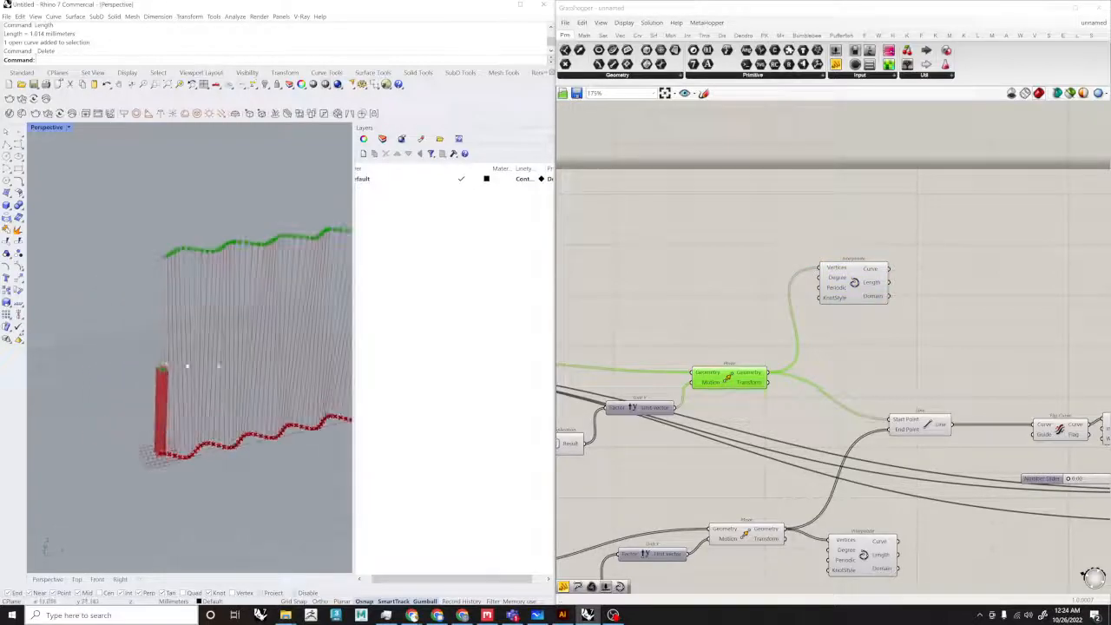
scroll(1057, 261, down, 4)
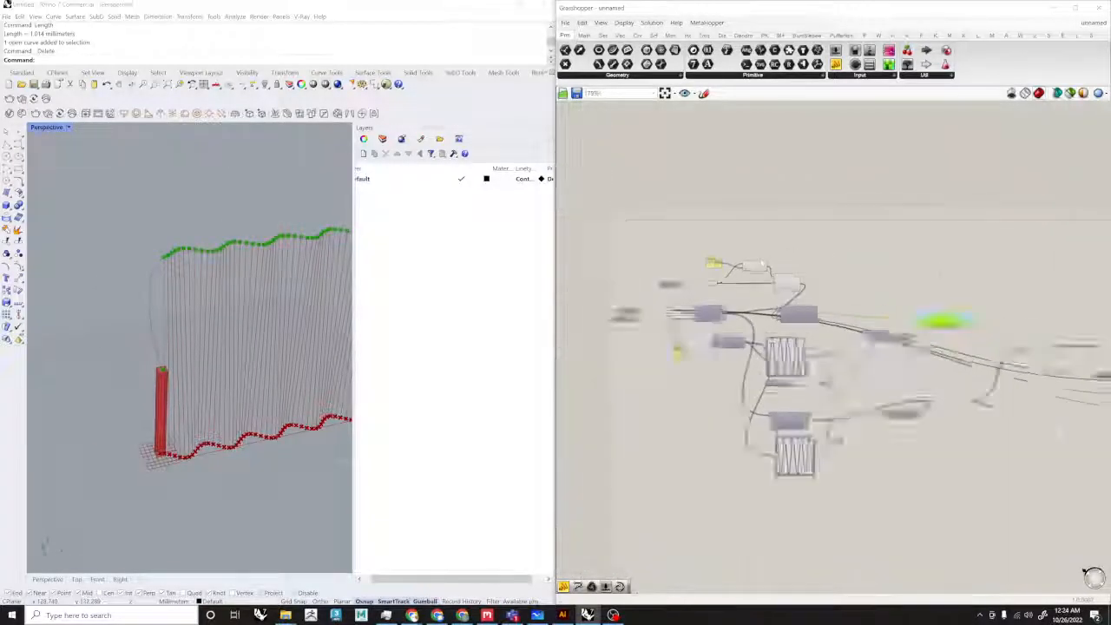
Step: Graft the Result output of the Merge component
scroll(868, 266, up, 3)
right_click(882, 339)
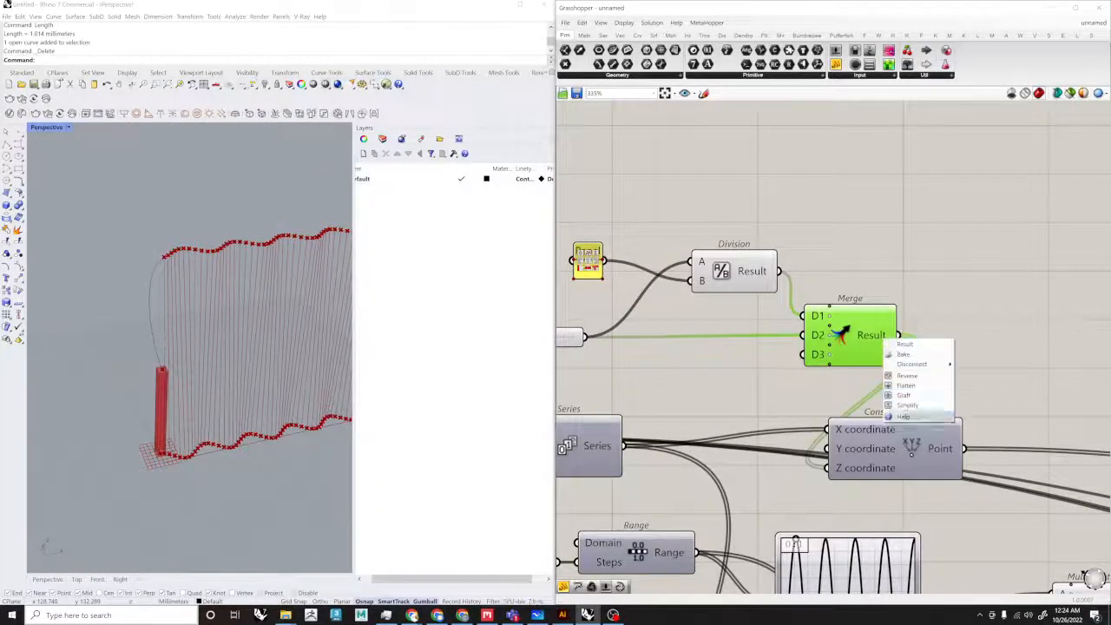
click(903, 394)
right_drag(244, 366, 203, 366)
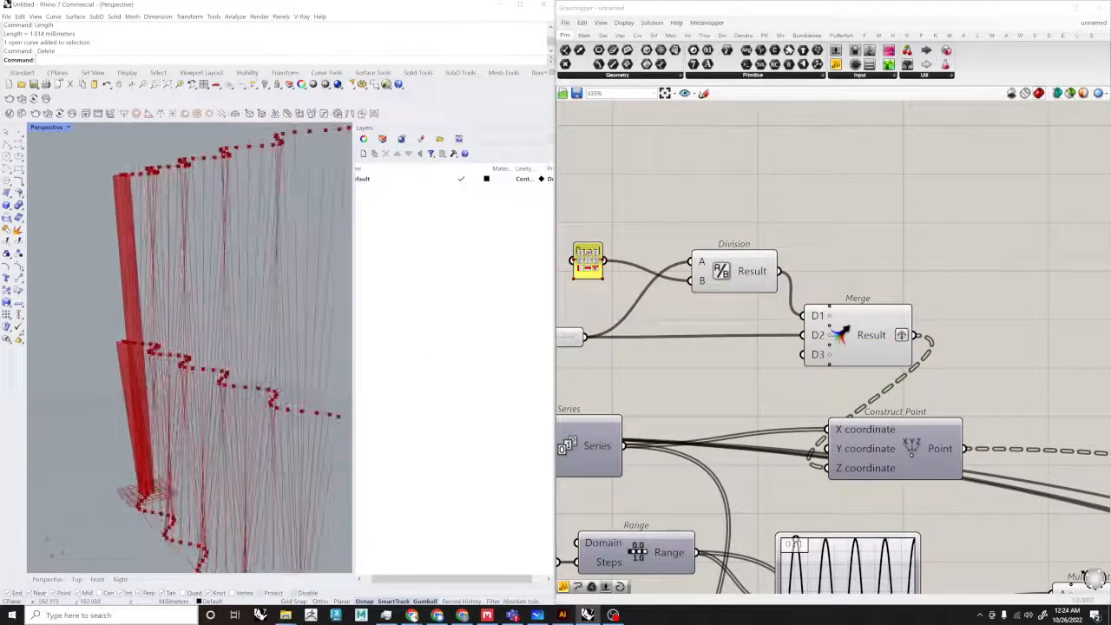
Step: Examine the geometry produced by the upper Move, Interpolate and Line components in the viewport
scroll(728, 262, down, 6)
right_drag(1003, 311, 762, 297)
scroll(762, 297, up, 3)
click(744, 344)
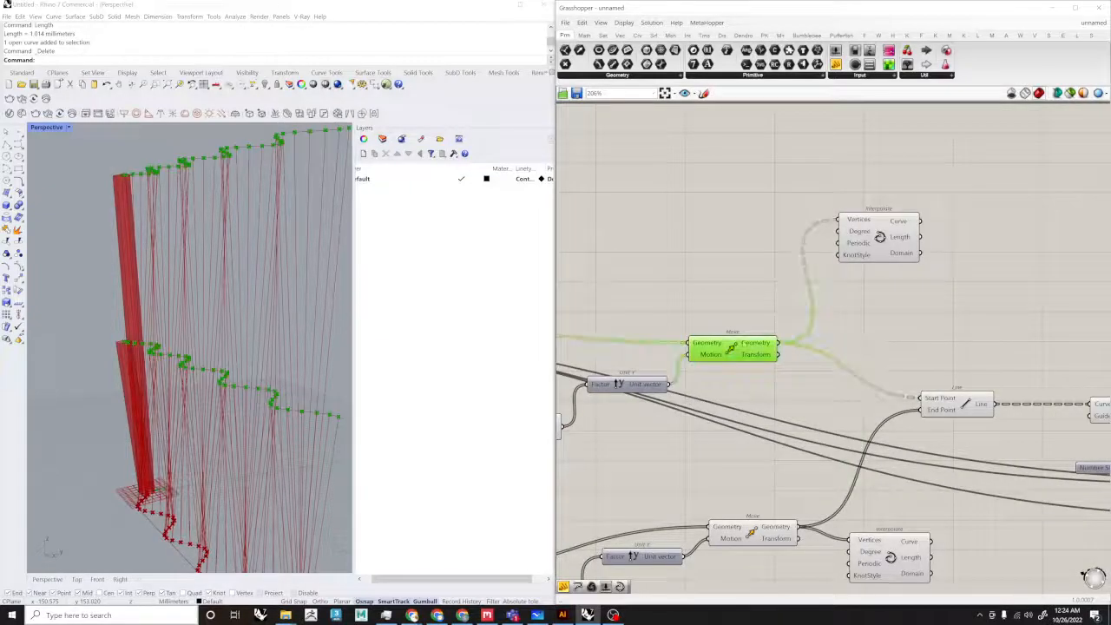
click(878, 238)
right_drag(193, 349, 221, 347)
right_drag(961, 396, 883, 402)
scroll(883, 401, up, 1)
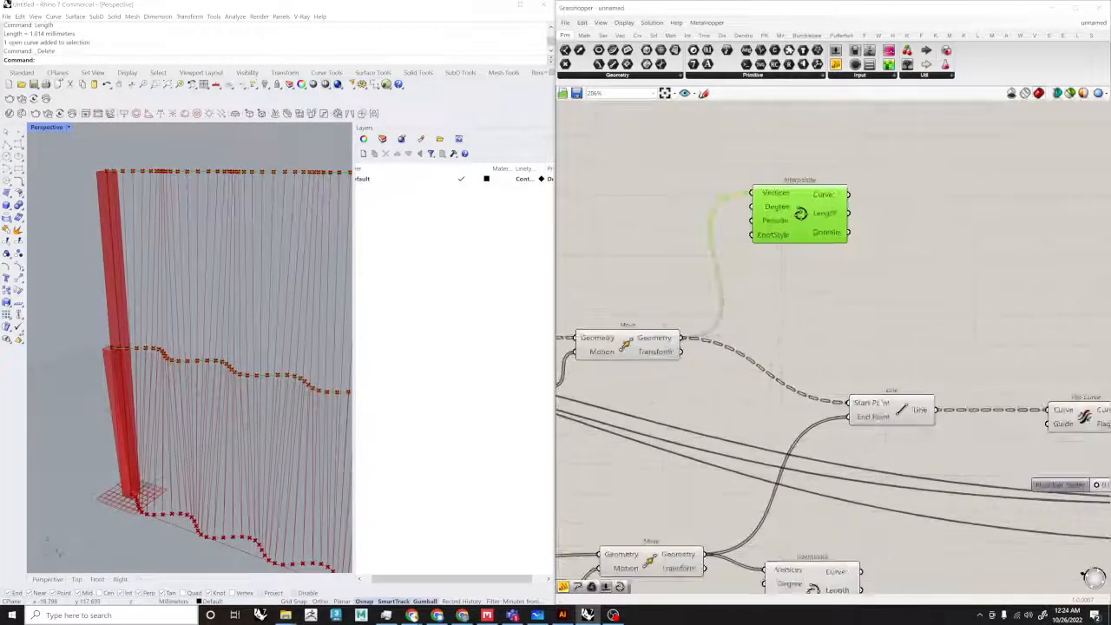
scroll(879, 402, up, 1)
click(882, 401)
right_drag(290, 373, 73, 308)
right_drag(75, 309, 130, 328)
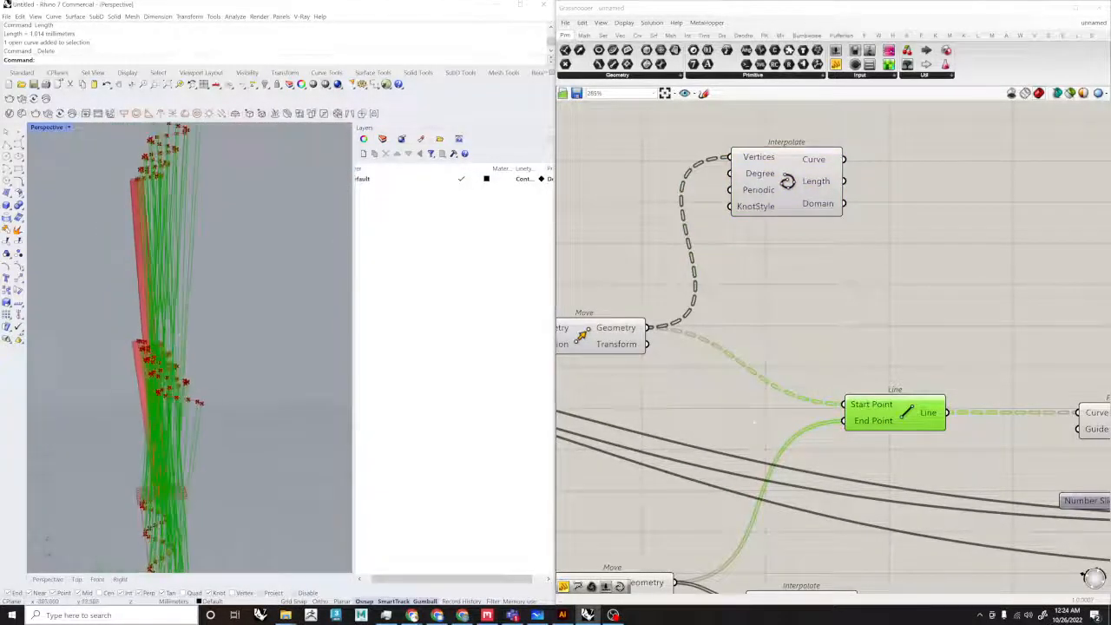
Step: Disable the Line component that joins the two rows of moved points
click(897, 383)
click(901, 403)
middle_click(901, 402)
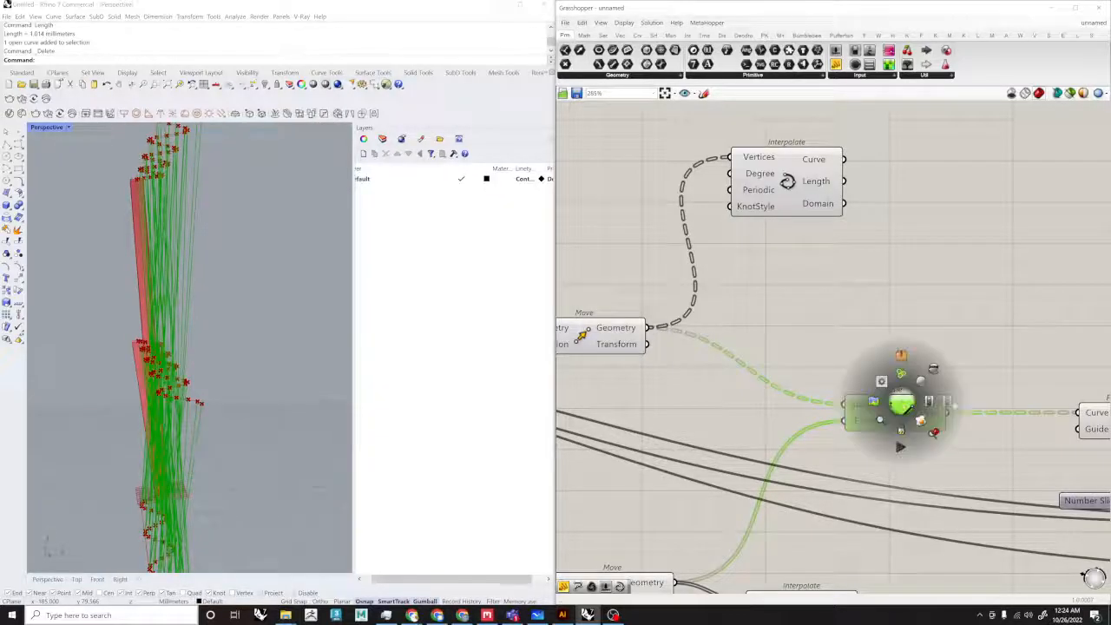
click(900, 403)
click(607, 347)
Step: Add a panel and connect the upper Move's Geometry output to it to read the point lists
scroll(846, 341, down, 4)
right_drag(236, 334, 174, 323)
click(686, 282)
scroll(754, 334, up, 3)
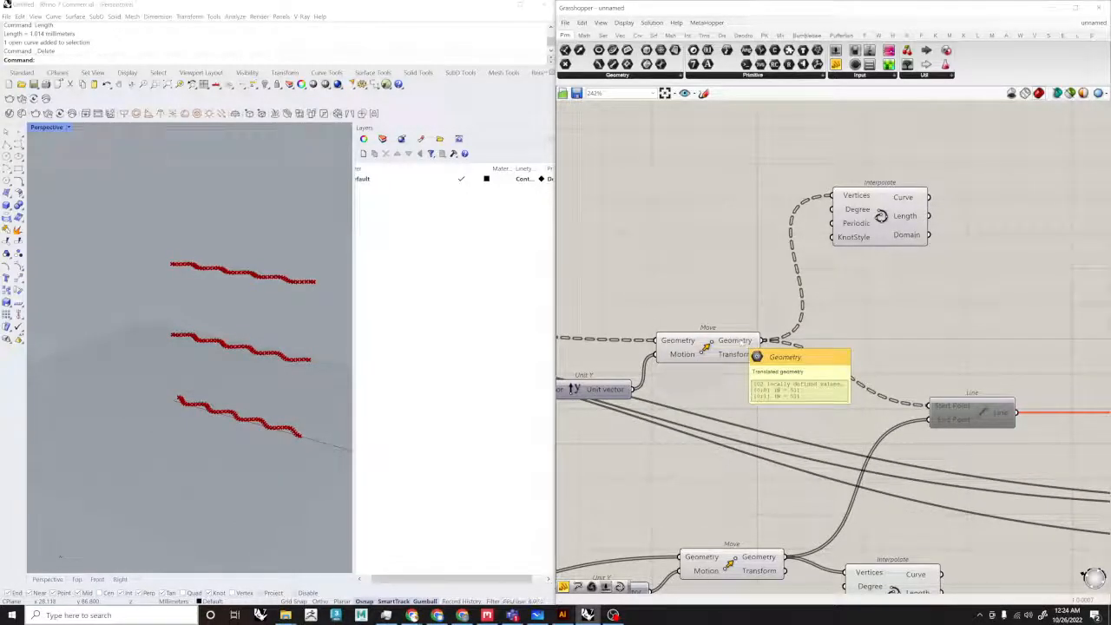
scroll(742, 341, down, 2)
right_drag(729, 326, 768, 327)
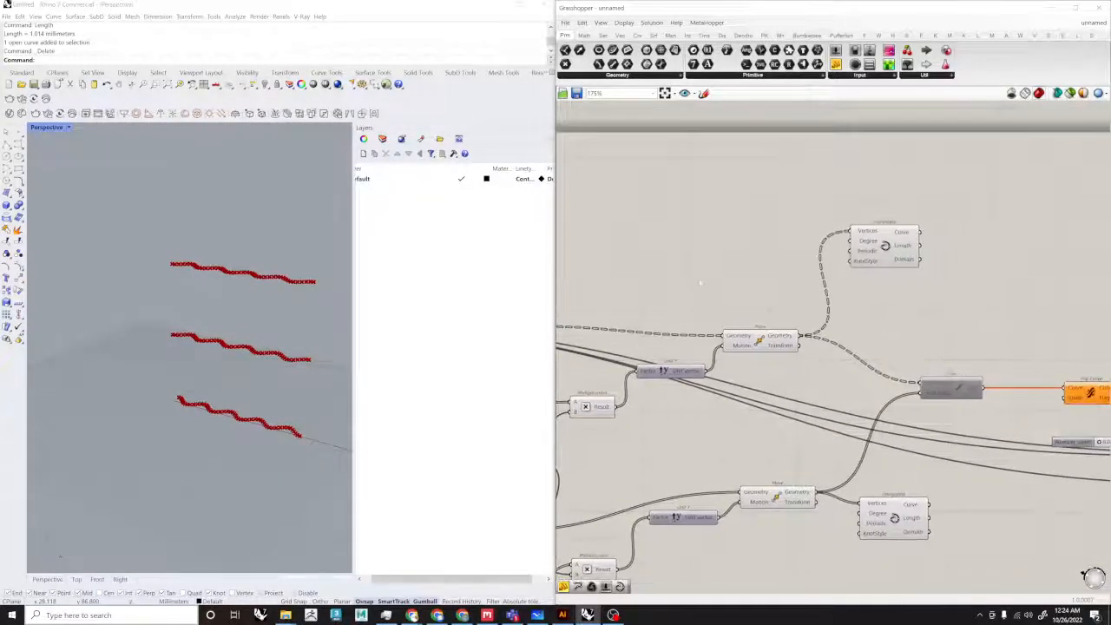
double_click(699, 272)
key(Return)
scroll(675, 285, up, 1)
right_drag(673, 286, 765, 296)
click(763, 296)
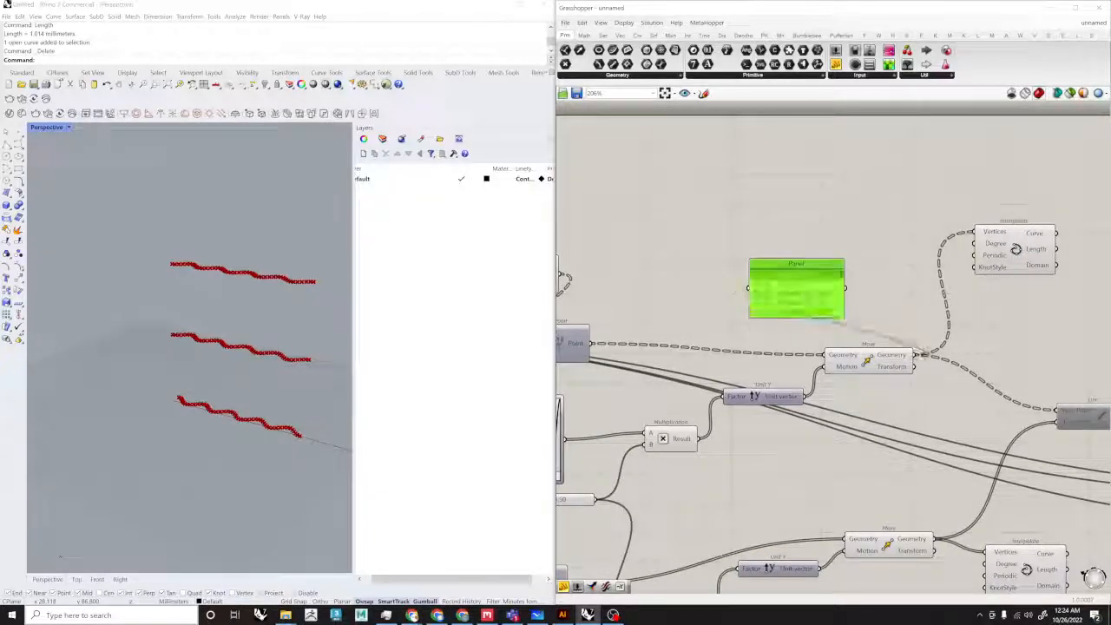
drag(796, 291, 967, 276)
scroll(965, 279, up, 3)
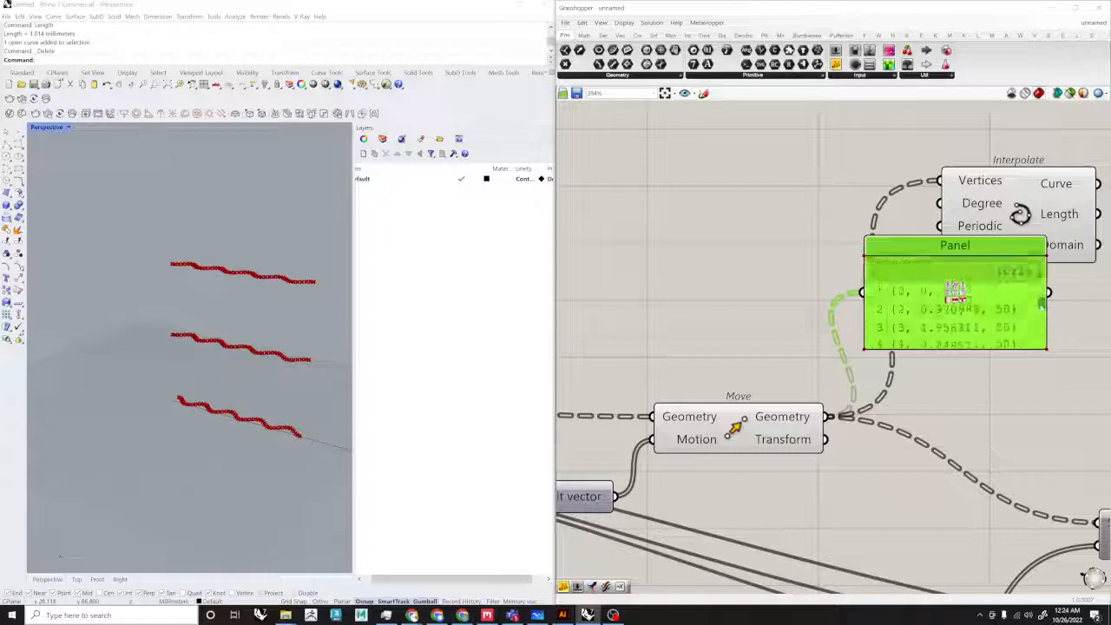
Step: Delete the panel attached to the upper Move component
scroll(954, 291, down, 3)
right_drag(938, 352, 844, 347)
key(Delete)
scroll(845, 349, up, 1)
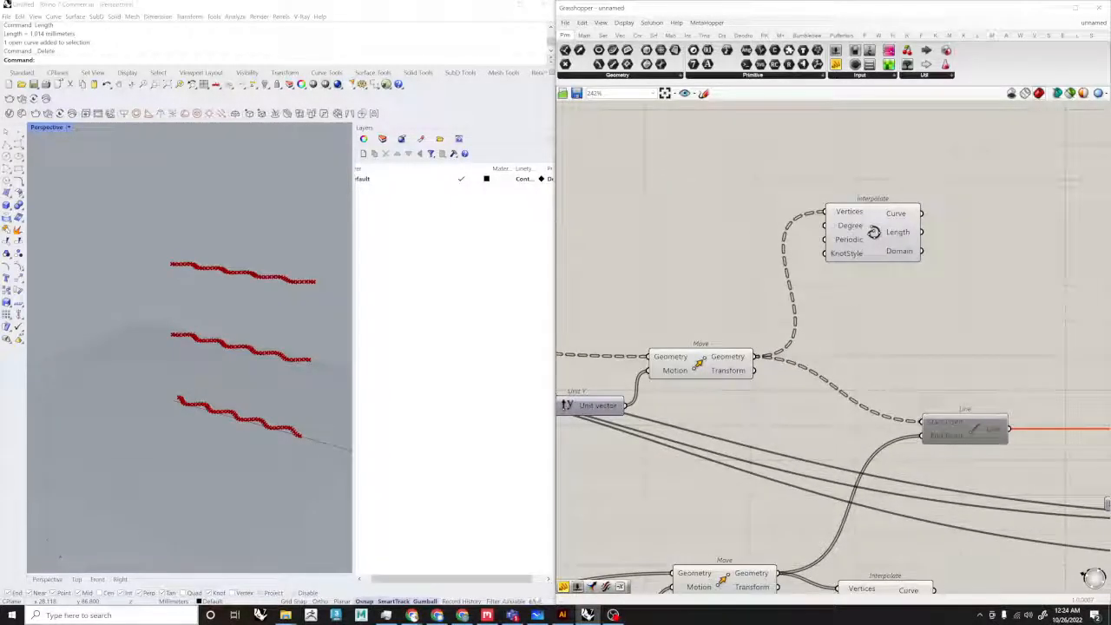
Step: Flatten the Geometry output of the upper Move component
double_click(927, 299)
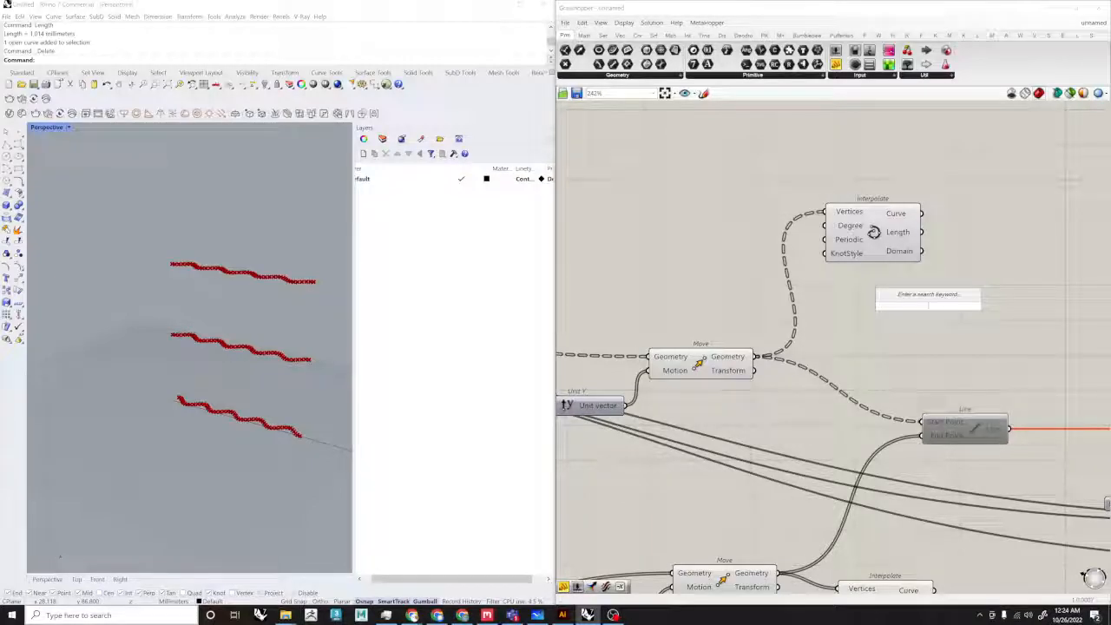
right_click(725, 358)
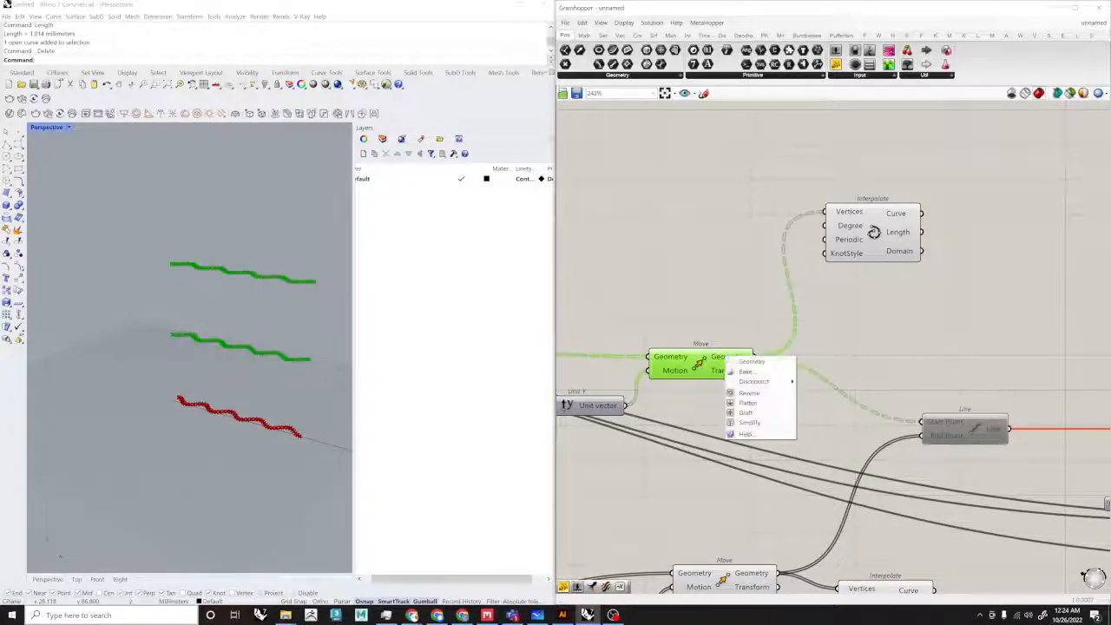
click(764, 407)
Step: Add a second Merge component and connect the lower Move's geometry to D1 and the upper Move's to D2
right_drag(884, 315, 855, 322)
double_click(871, 340)
text(merge)
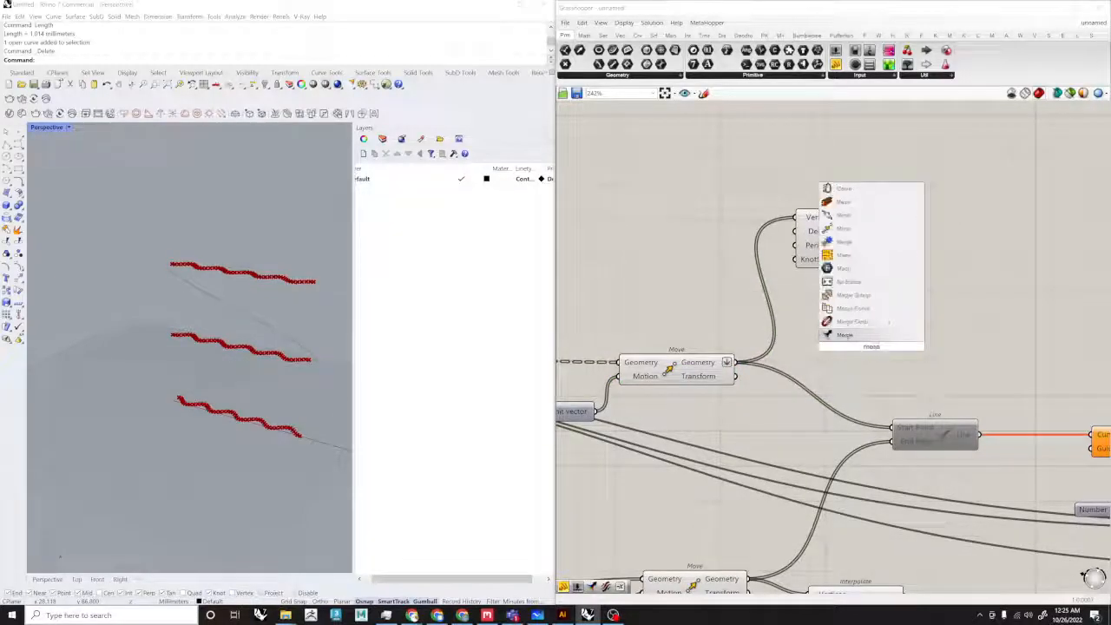
click(866, 337)
scroll(865, 340, up, 3)
scroll(946, 291, down, 3)
click(759, 336)
right_drag(760, 373, 764, 334)
click(769, 514)
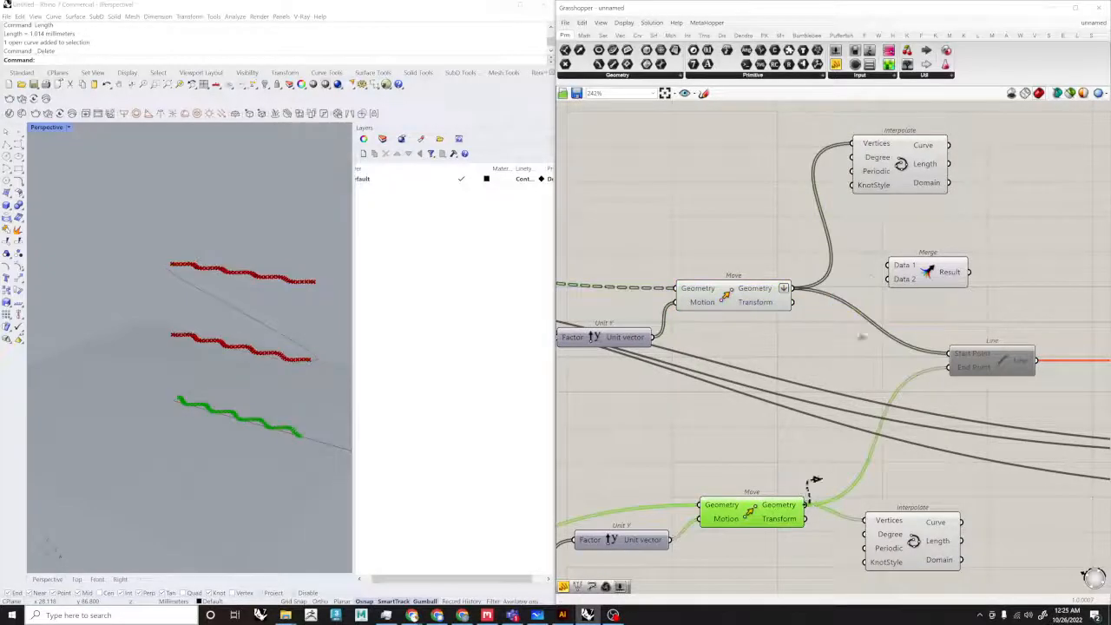
drag(902, 285, 903, 283)
right_drag(1054, 250, 968, 266)
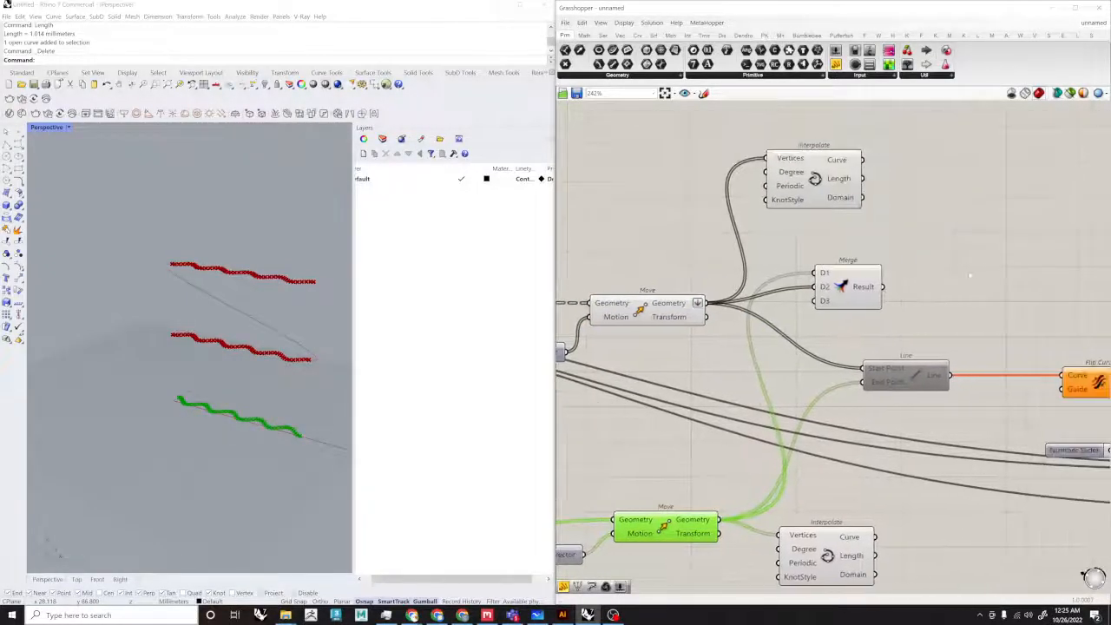
Step: Add a PolyLine component and connect the new Merge's result to its Vertices input
double_click(972, 265)
text(poly)
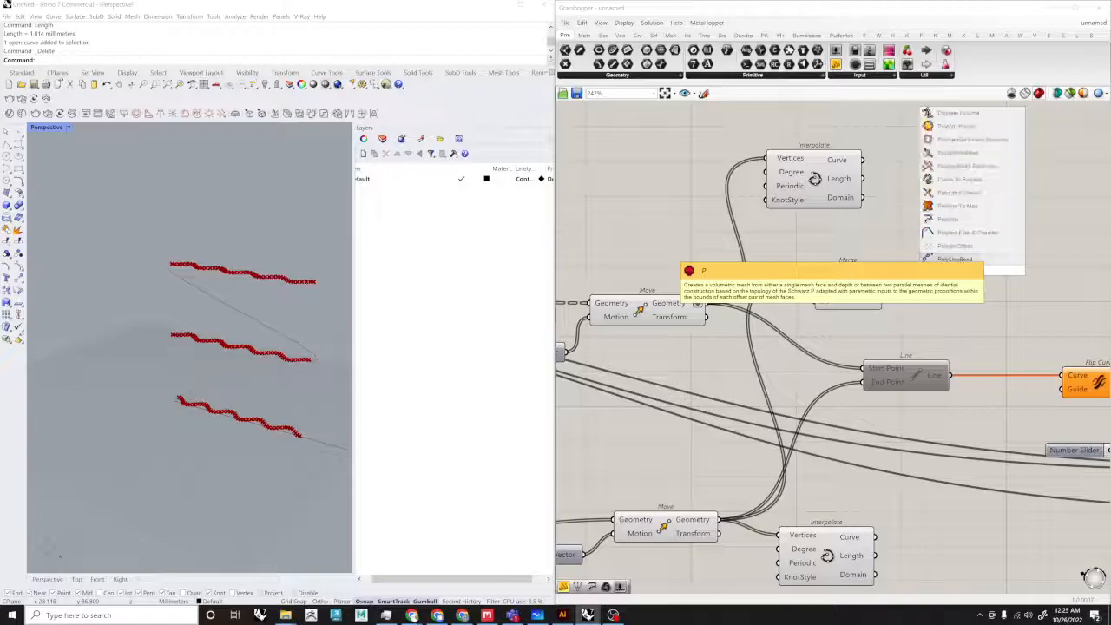
click(991, 257)
scroll(970, 248, up, 1)
drag(866, 293, 919, 267)
click(970, 274)
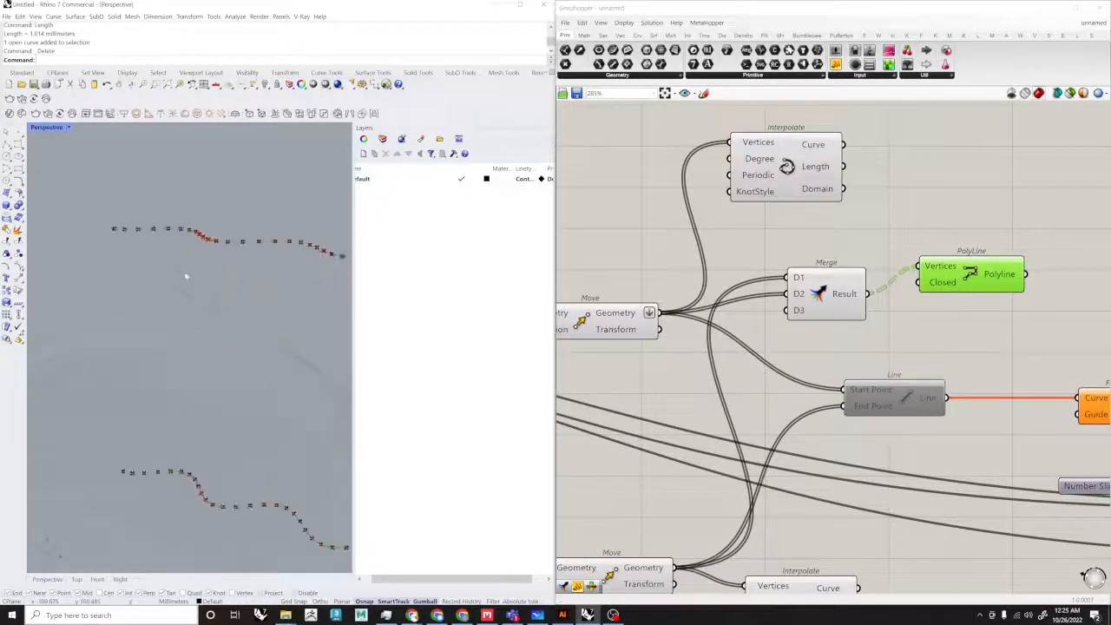
Step: Delete the PolyLine component and the Merge component that feeds it
click(834, 315)
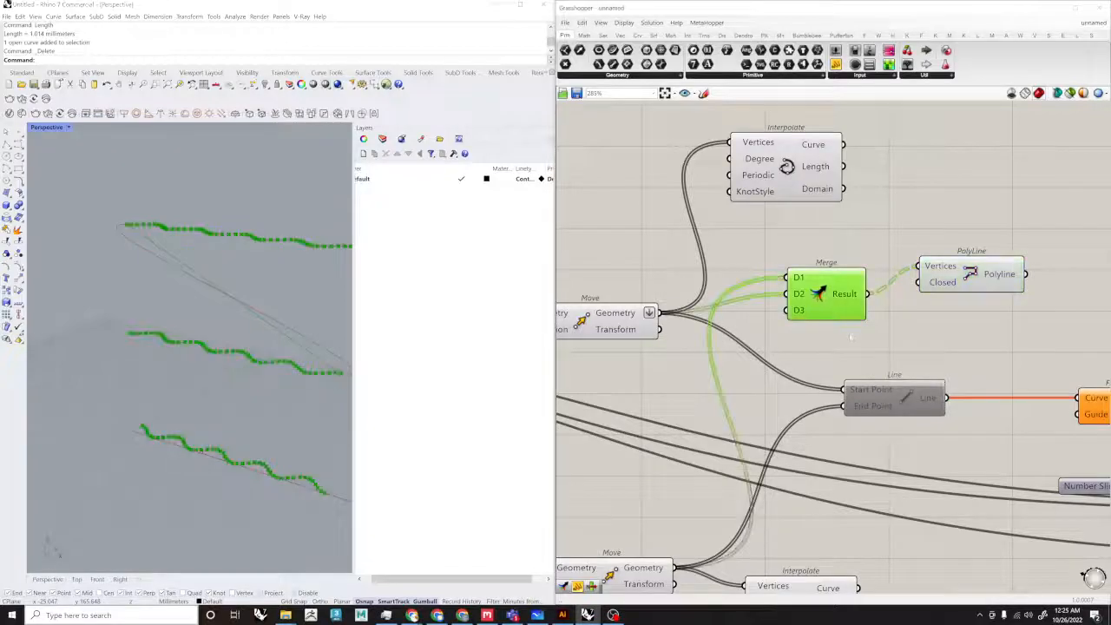
drag(1018, 321, 980, 279)
right_drag(903, 307, 868, 313)
key(Delete)
click(782, 305)
key(Delete)
Step: Examine the upper Move's points and the Interpolate curve from several angles in the viewport
right_drag(708, 319, 801, 320)
scroll(686, 319, up, 2)
click(670, 327)
mouse_move(286, 319)
right_down()
mouse_move(188, 332)
mouse_move(222, 411)
right_up()
click(905, 130)
right_drag(232, 346, 156, 213)
mouse_move(212, 267)
right_down()
mouse_move(317, 309)
mouse_move(278, 309)
mouse_move(260, 364)
mouse_move(200, 356)
mouse_move(165, 329)
mouse_move(163, 341)
mouse_move(188, 305)
right_up()
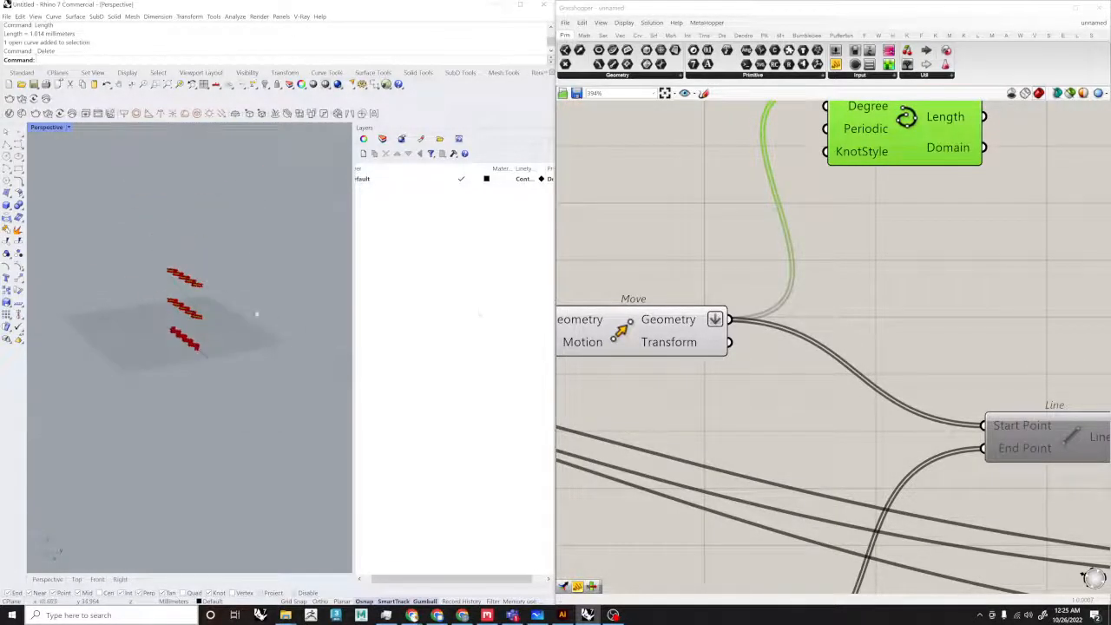
scroll(716, 291, down, 11)
scroll(868, 295, up, 2)
scroll(720, 290, up, 5)
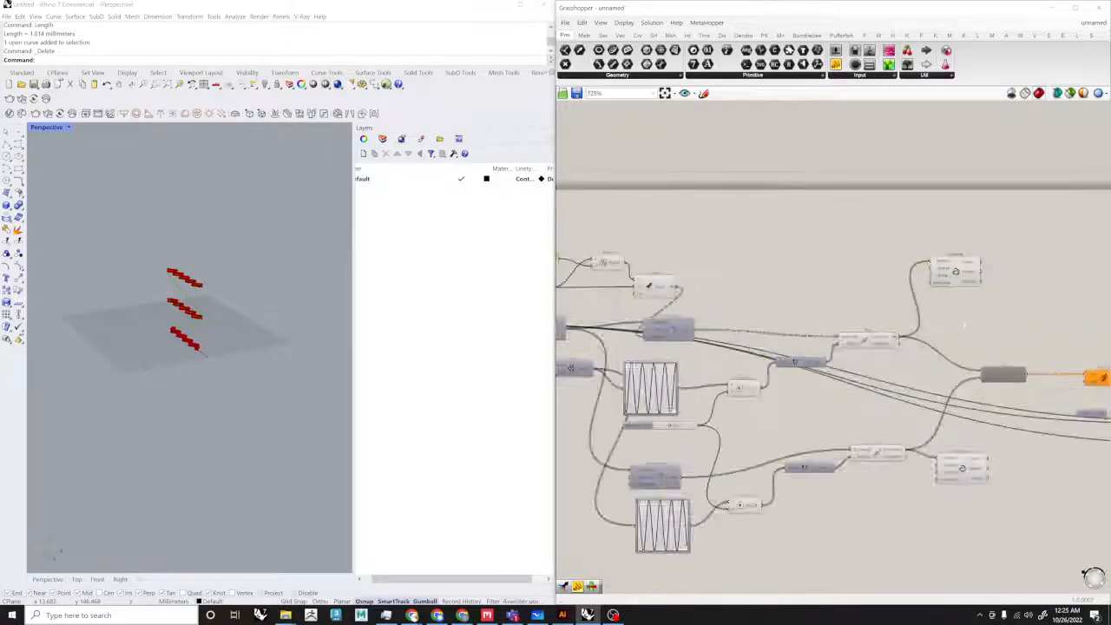
Step: Remove the graft from the remaining Merge's Result output and move that component closer beneath Division
right_click(719, 288)
click(742, 331)
click(765, 304)
drag(699, 275, 648, 280)
click(753, 259)
right_drag(754, 259, 903, 281)
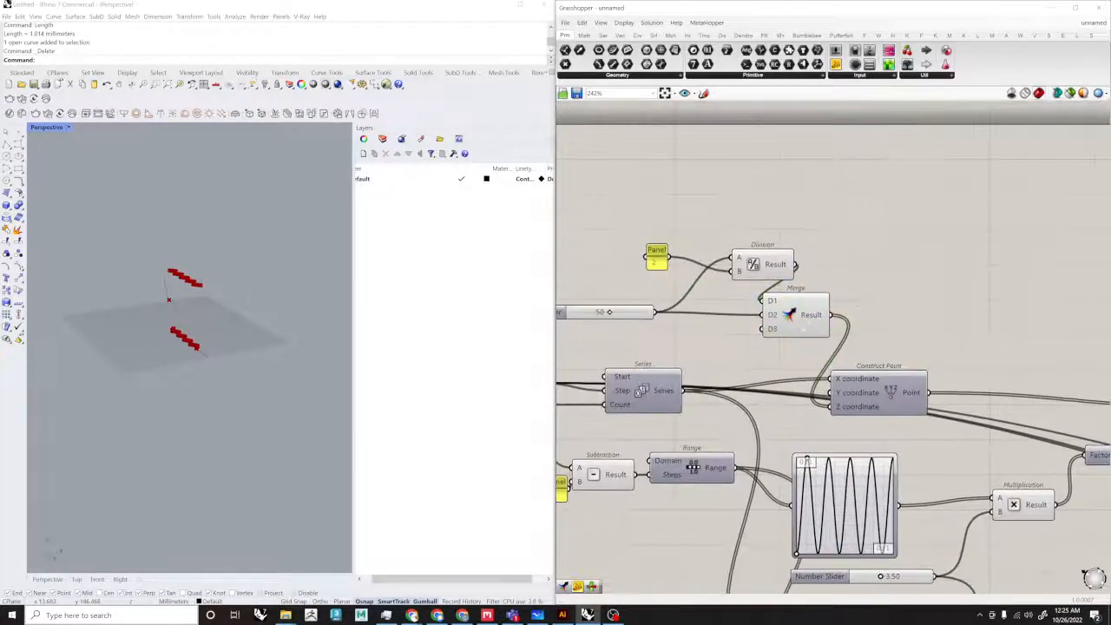
click(791, 316)
click(885, 279)
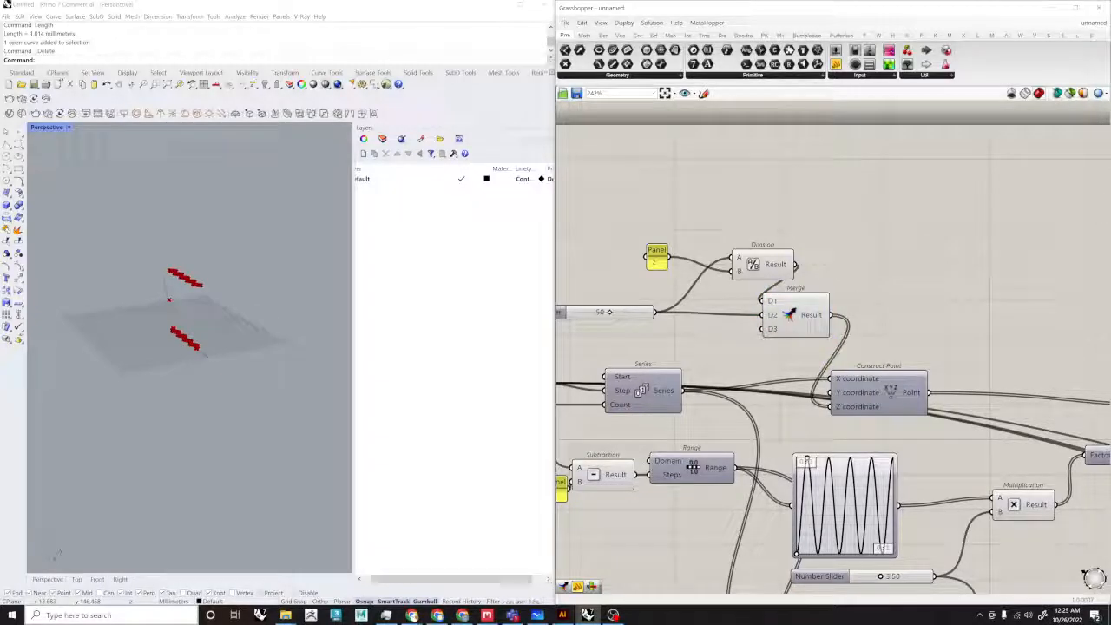
click(765, 265)
click(867, 300)
drag(831, 283, 666, 236)
click(694, 219)
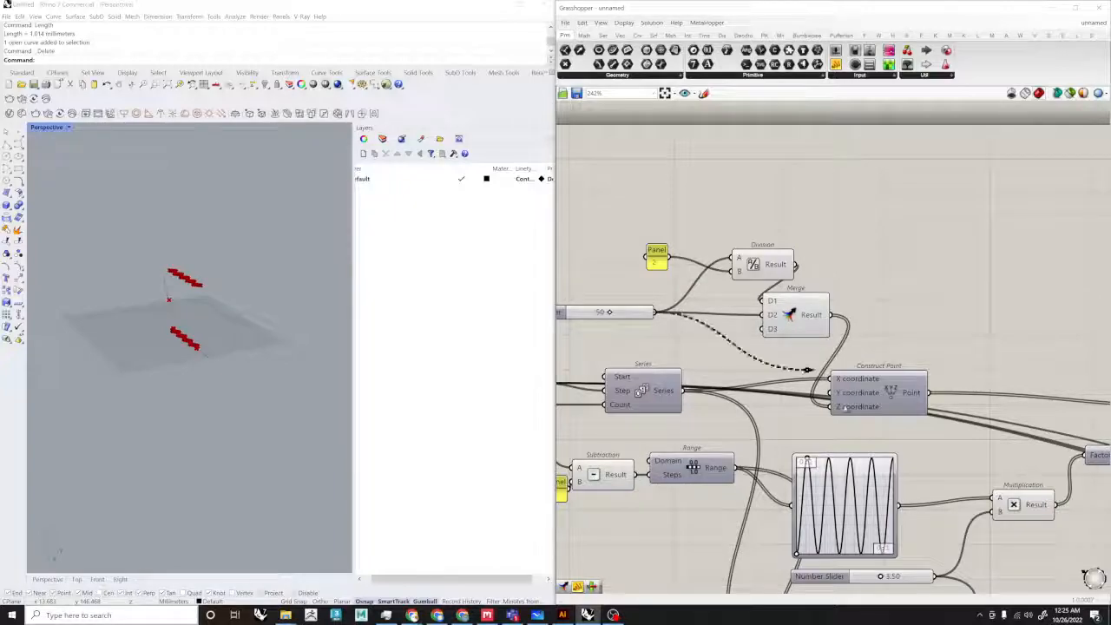
Step: Connect the 50 slider directly to Construct Point's Z coordinate and delete the Merge component
drag(838, 349, 701, 242)
key(Delete)
key(ctrl+z)
click(707, 245)
click(793, 314)
key(Delete)
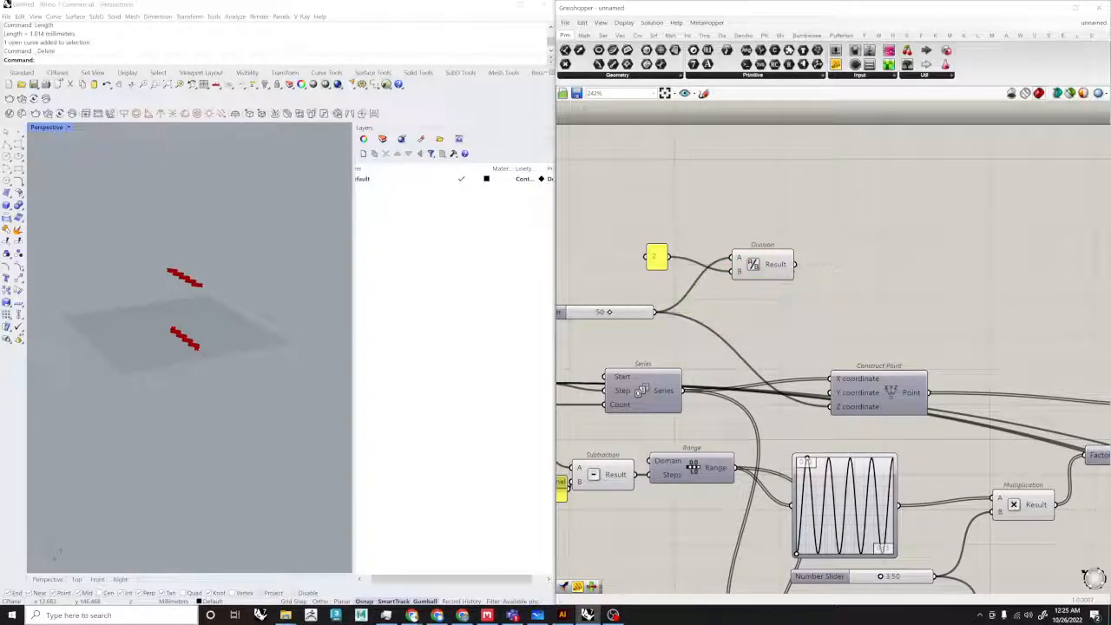
Step: Move the 50 slider, Division, Series and Construct Point group upward, and raise the Subtraction, Range and upper Graph Mapper closer to it
scroll(953, 282, down, 3)
drag(914, 378, 659, 246)
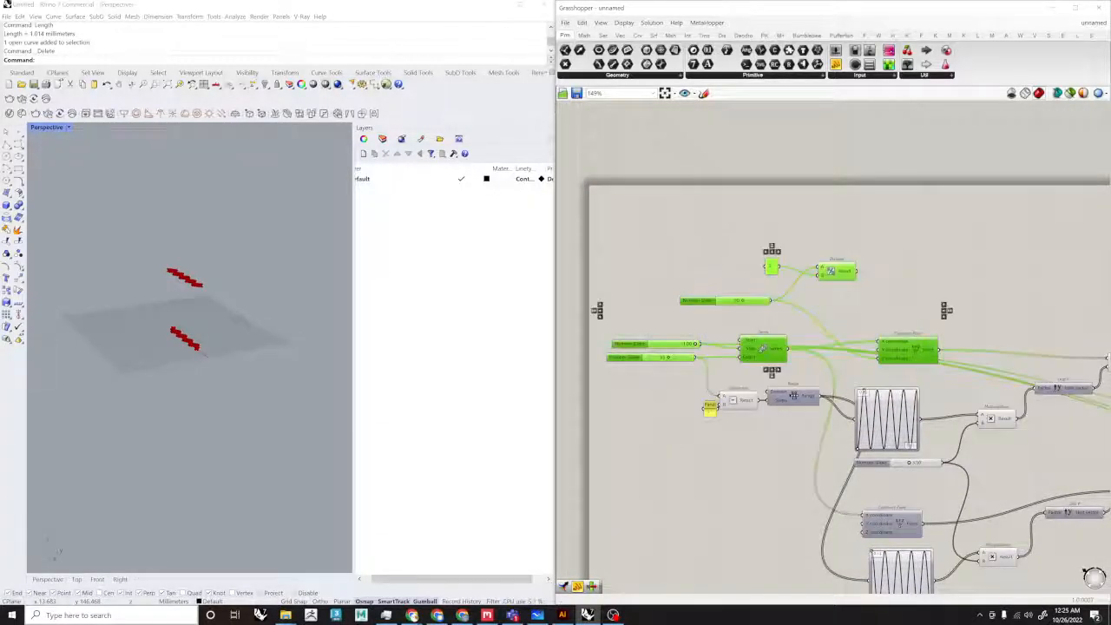
drag(896, 341, 887, 244)
click(922, 339)
drag(944, 445, 668, 346)
scroll(887, 396, up, 3)
drag(887, 399, 818, 270)
click(1033, 347)
Step: Move the 3.50 amplitude slider out of the middle area to just beneath the sliders that feed Series
scroll(1041, 347, down, 5)
right_drag(1045, 347, 747, 330)
scroll(751, 400, up, 2)
drag(653, 400, 560, 363)
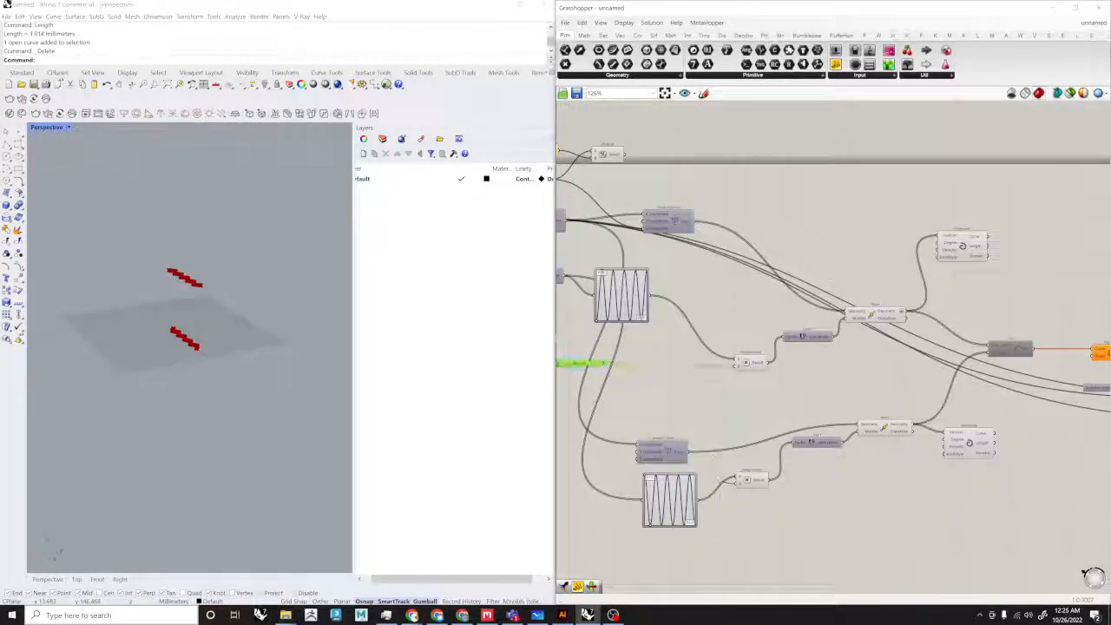
click(695, 398)
scroll(694, 398, down, 3)
right_drag(599, 373, 715, 386)
scroll(716, 386, up, 3)
drag(705, 395, 607, 285)
click(646, 330)
Step: Move the upper Multiplication, Unit Y and Move components up level with their Construct Point, and shift the upper Interpolate clear of them
right_drag(726, 409, 574, 398)
drag(863, 409, 731, 305)
drag(876, 340, 863, 257)
click(902, 297)
drag(979, 270, 1007, 227)
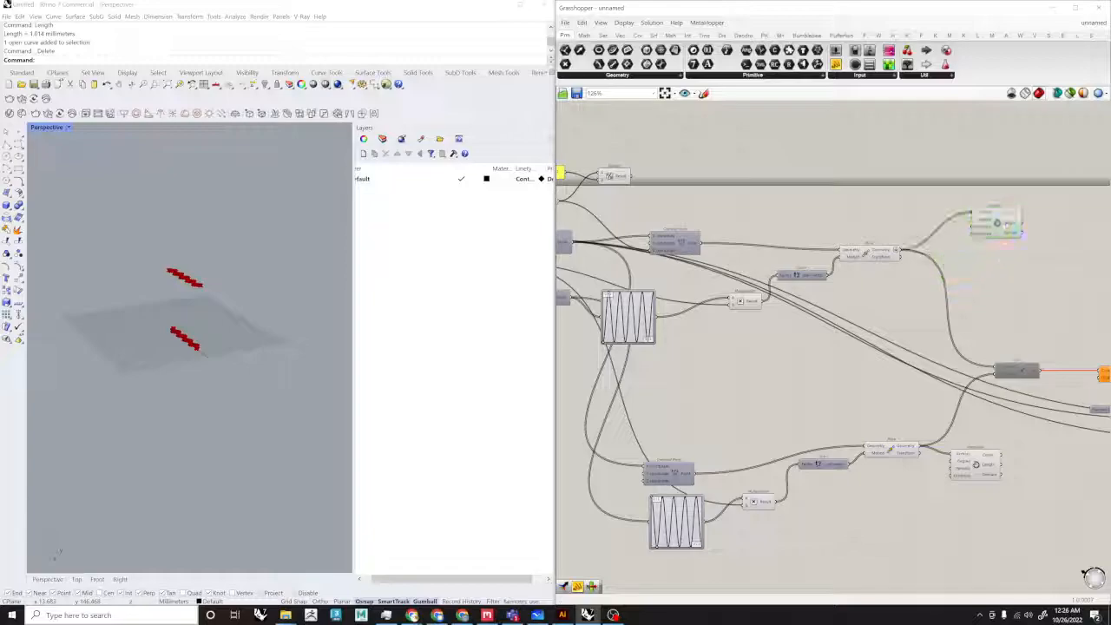
right_drag(1006, 245, 863, 230)
double_click(649, 351)
text(g)
key(BackSpace)
text(pull)
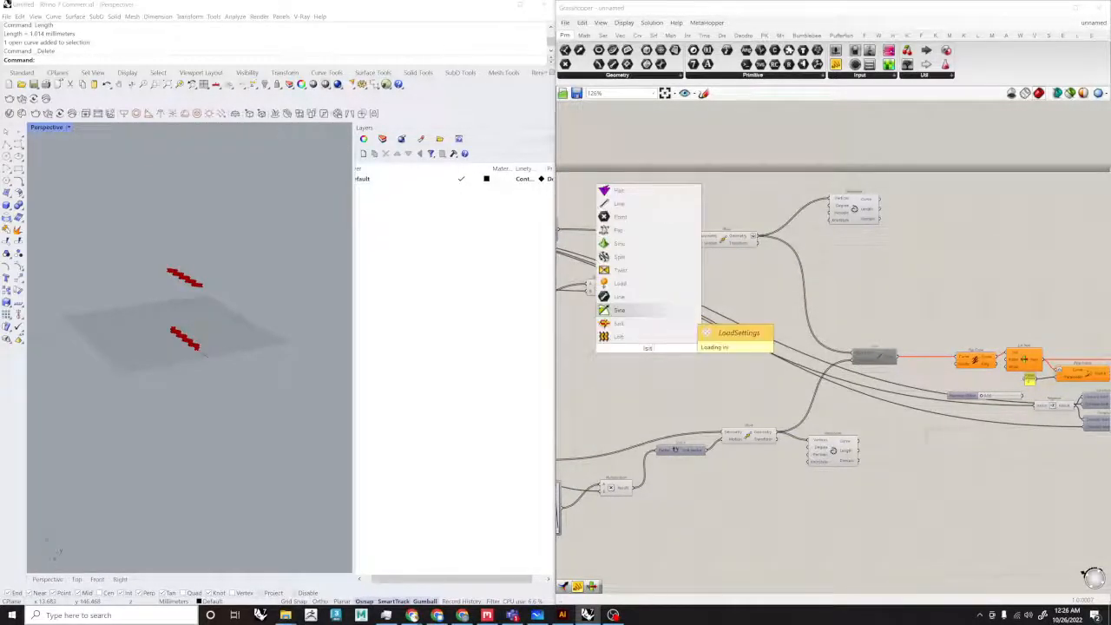
key(Return)
click(661, 346)
key(Delete)
scroll(670, 344, down, 2)
right_drag(672, 343, 786, 398)
double_click(786, 397)
scroll(824, 428, up, 1)
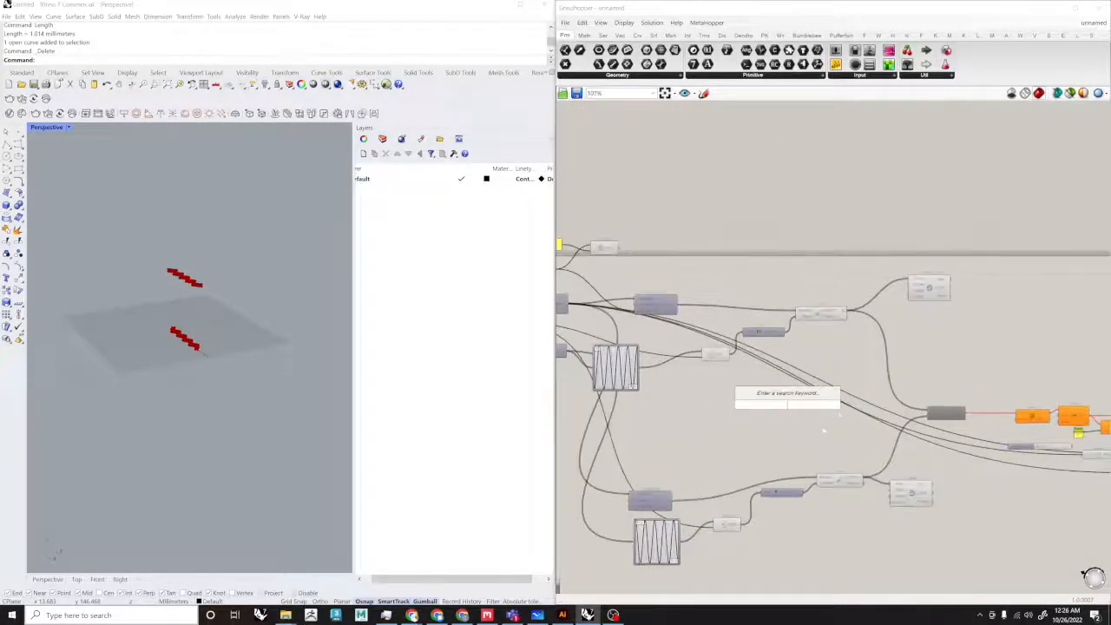
scroll(818, 314, up, 4)
click(819, 314)
scroll(817, 317, down, 3)
right_drag(805, 357, 824, 327)
click(825, 328)
click(834, 287)
drag(843, 337, 703, 248)
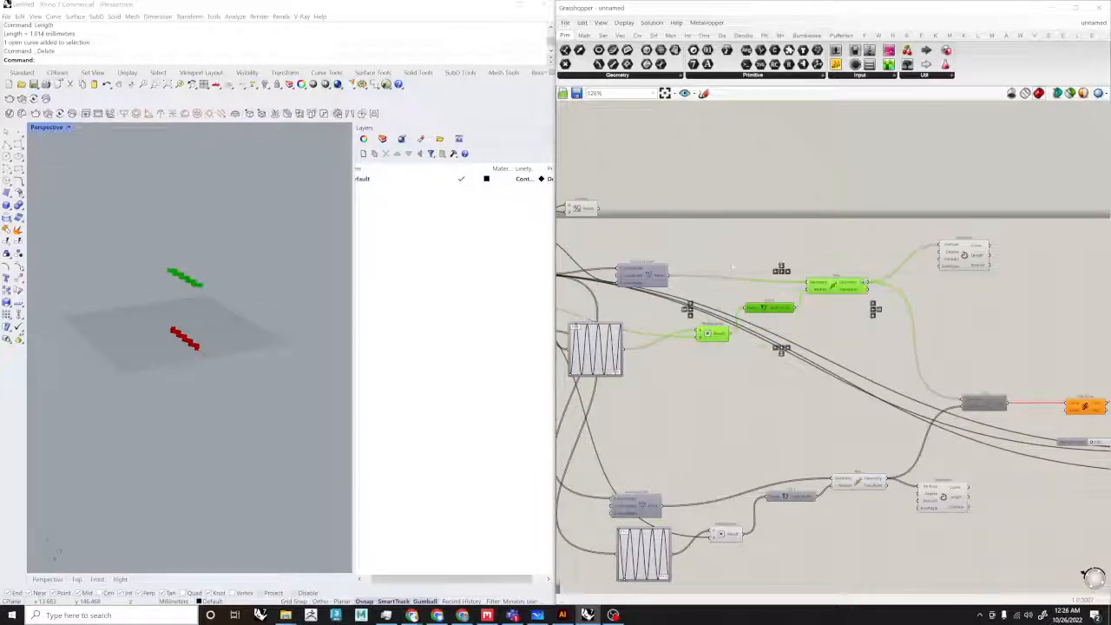
mouse_move(787, 295)
right_down()
mouse_move(806, 301)
mouse_move(830, 347)
right_up()
click(806, 302)
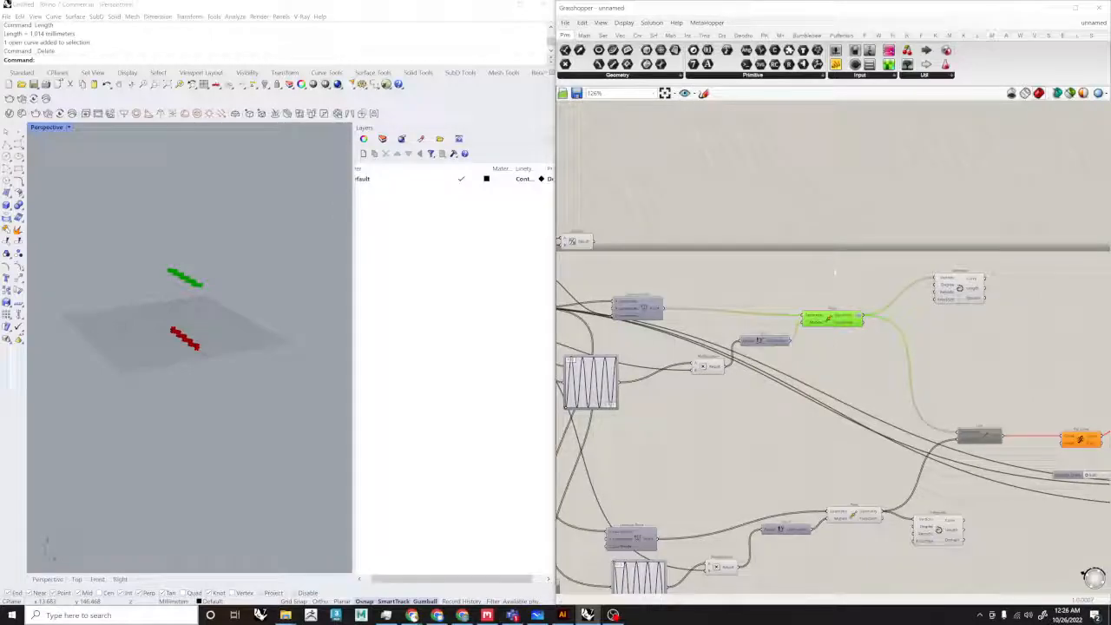
Step: Duplicate the upper Construct Point below the upper Graph Mapper and connect Division's Result to the copy's Z coordinate
right_drag(707, 310, 834, 297)
scroll(835, 298, up, 1)
click(756, 302)
scroll(756, 303, down, 1)
right_drag(756, 303, 802, 293)
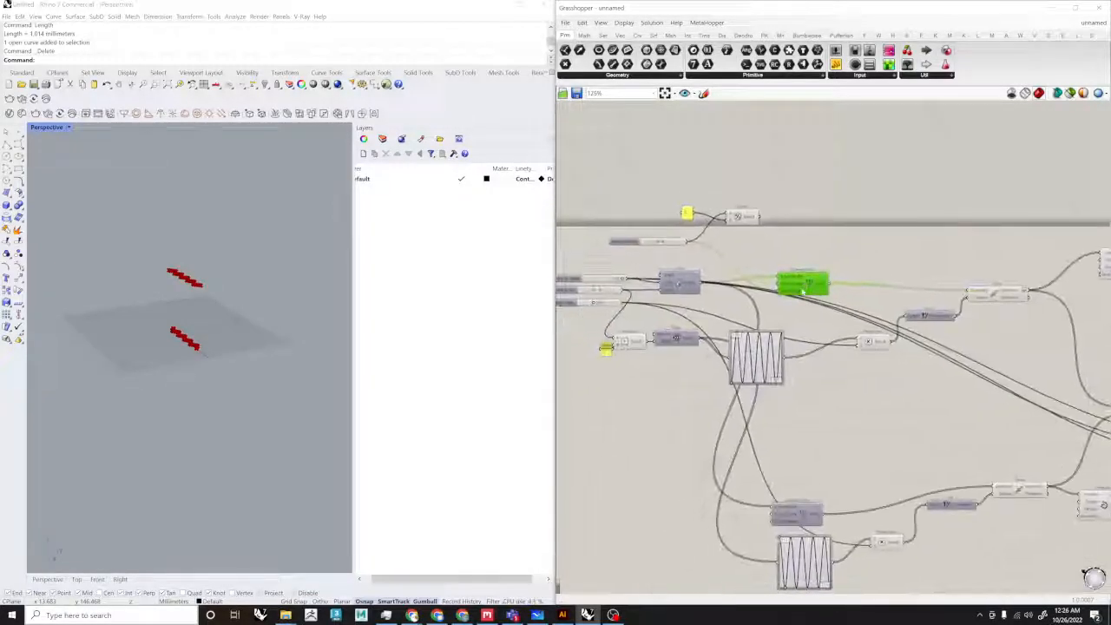
scroll(802, 292, up, 1)
alt+drag(802, 292, 824, 492)
drag(758, 205, 838, 435)
Step: Duplicate the upper Multiplication, Unit Y and Move components and place the copies between the upper and lower rows
right_drag(972, 390, 860, 400)
drag(961, 372, 770, 262)
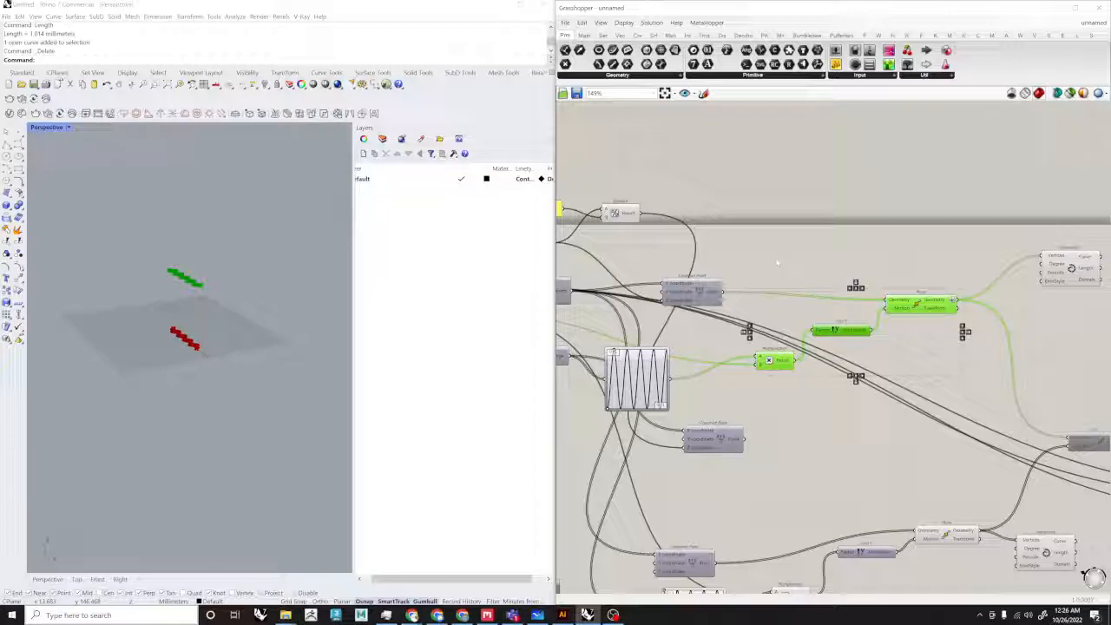
key(ctrl+v)
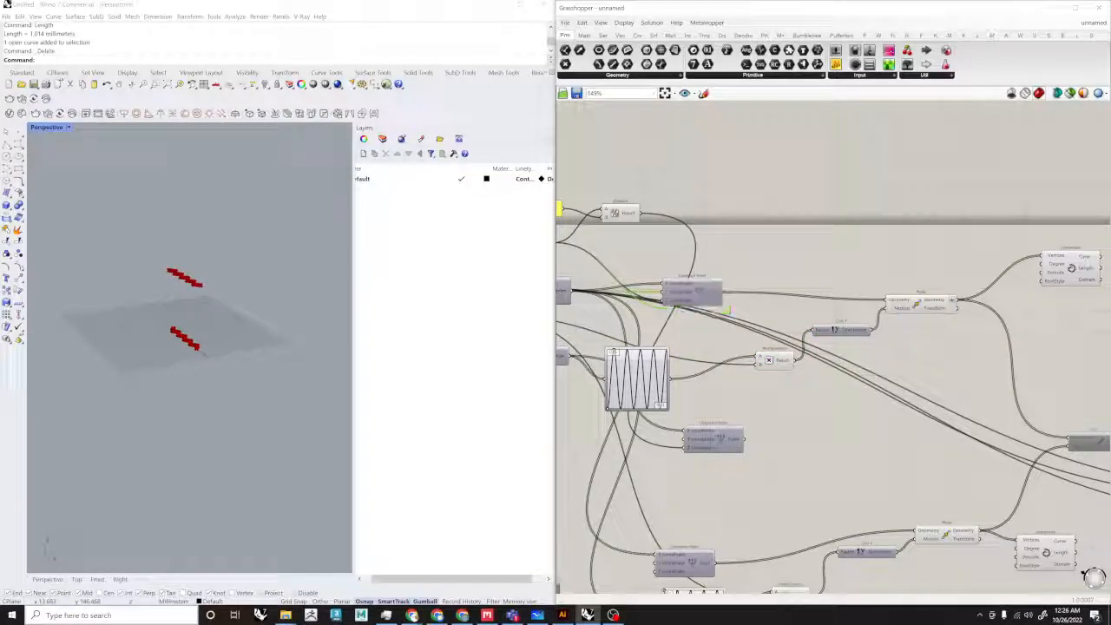
right_drag(920, 304, 895, 315)
scroll(894, 315, up, 1)
drag(912, 394, 723, 238)
right_drag(768, 270, 750, 279)
key(ctrl+c)
key(ctrl+v)
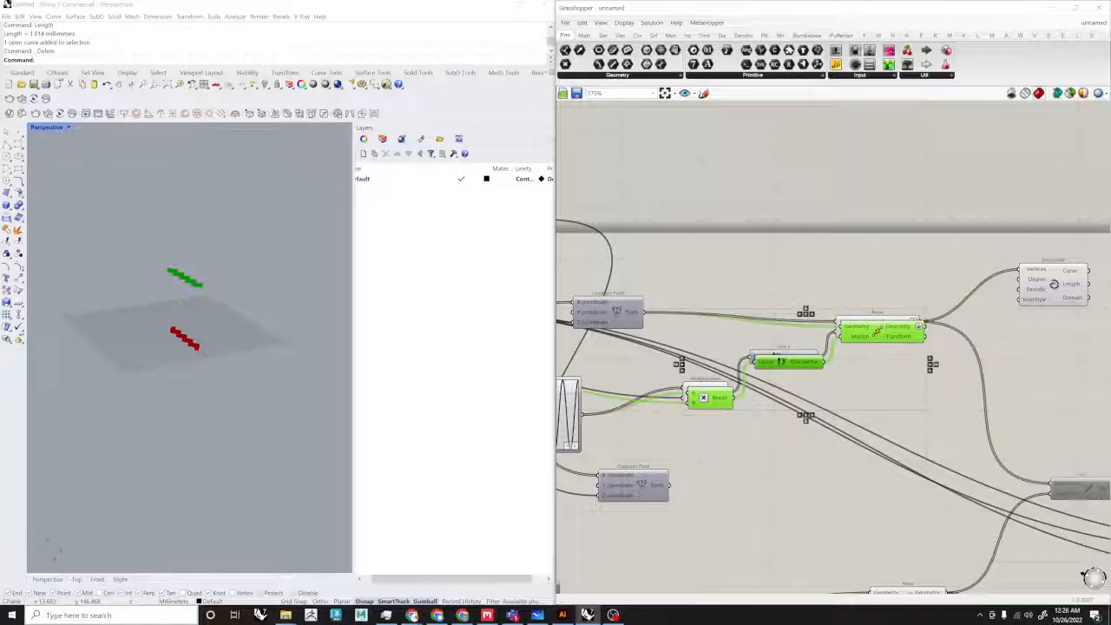
drag(788, 362, 810, 488)
Step: Connect the copied Construct Point's Point output to the Geometry input of the copied Move, replacing its previous source
click(896, 390)
right_drag(895, 389, 944, 383)
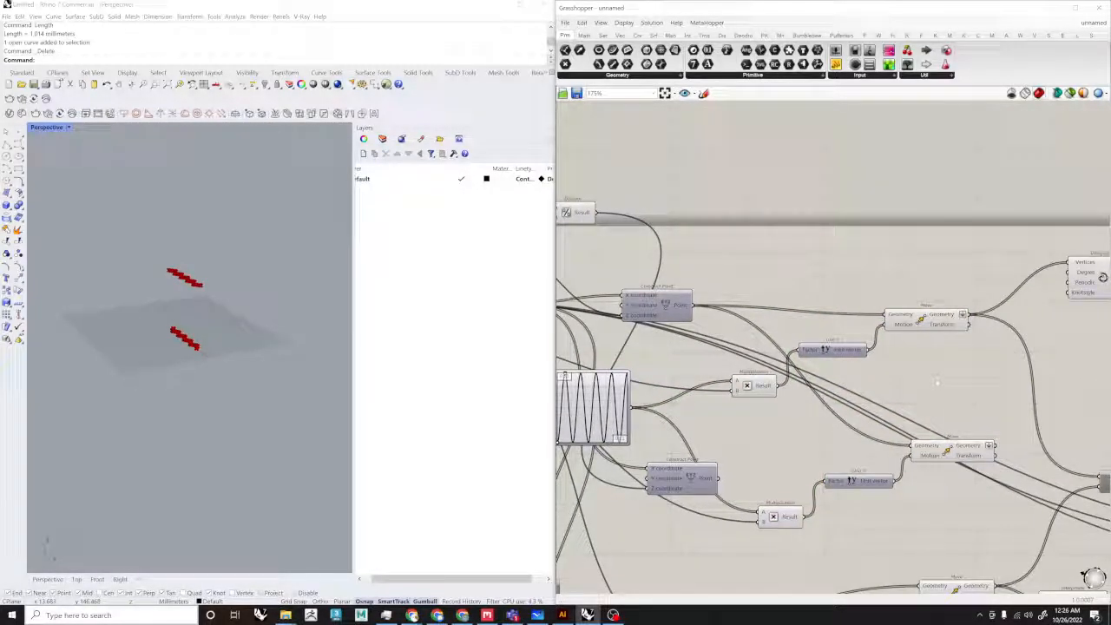
right_drag(917, 406, 873, 380)
click(837, 426)
right_drag(837, 426, 719, 391)
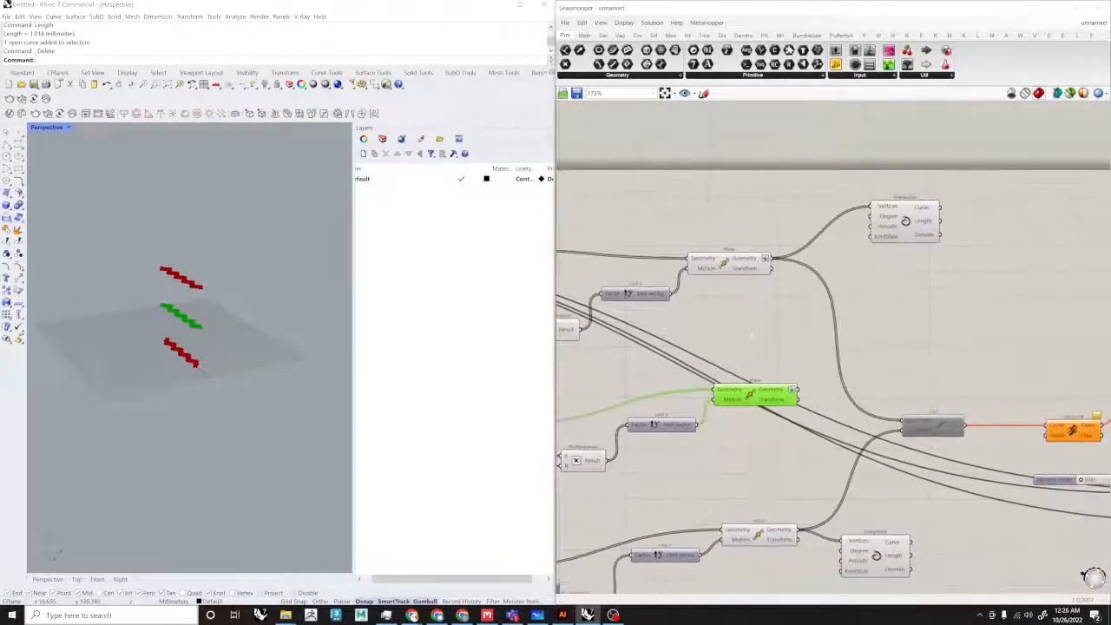
Step: Remove the graft from the Geometry outputs of the upper and middle Move components
click(727, 262)
right_click(752, 260)
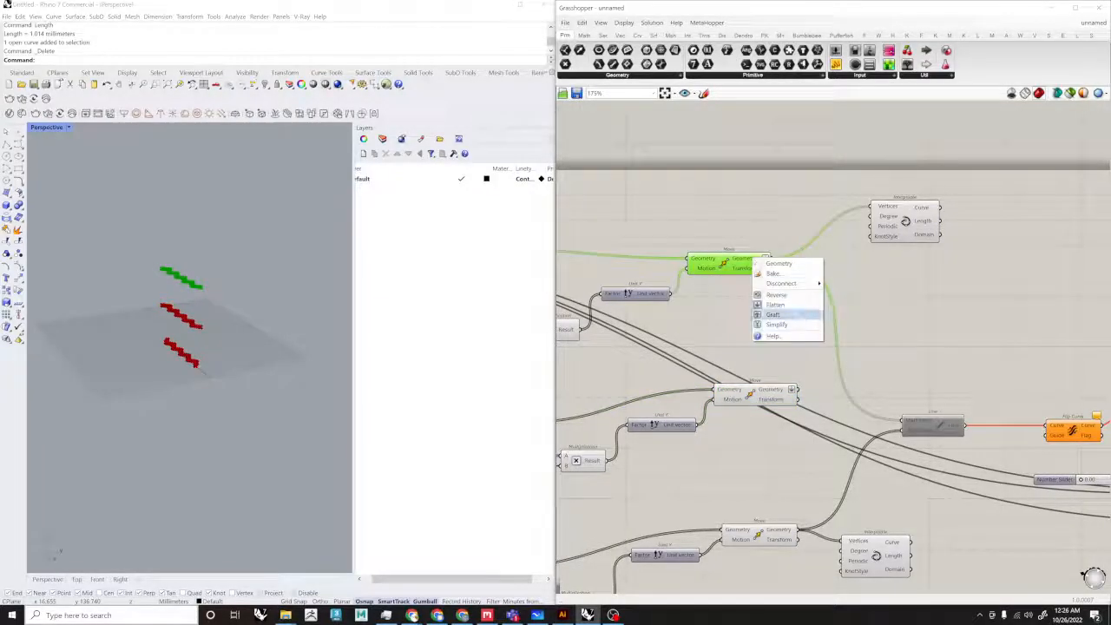
click(785, 314)
click(737, 393)
right_click(779, 390)
click(794, 444)
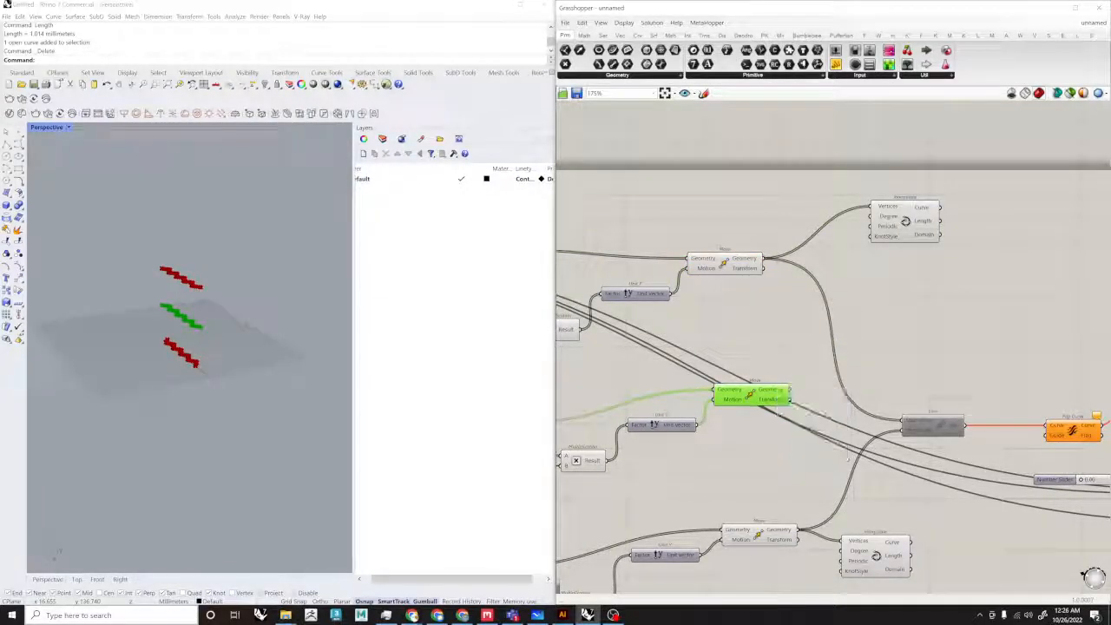
Step: Compare the point rows produced by the lower, middle and upper Move components and review the middle row's wiring
click(756, 535)
click(742, 436)
click(739, 393)
click(725, 263)
mouse_move(749, 395)
mouse_down()
mouse_move(726, 393)
mouse_move(734, 380)
mouse_move(724, 380)
mouse_move(748, 374)
mouse_move(761, 390)
mouse_up()
scroll(690, 379, down, 4)
right_drag(649, 381, 748, 364)
scroll(761, 368, up, 2)
scroll(628, 371, down, 2)
scroll(689, 384, up, 2)
drag(691, 385, 693, 387)
click(685, 458)
double_click(684, 457)
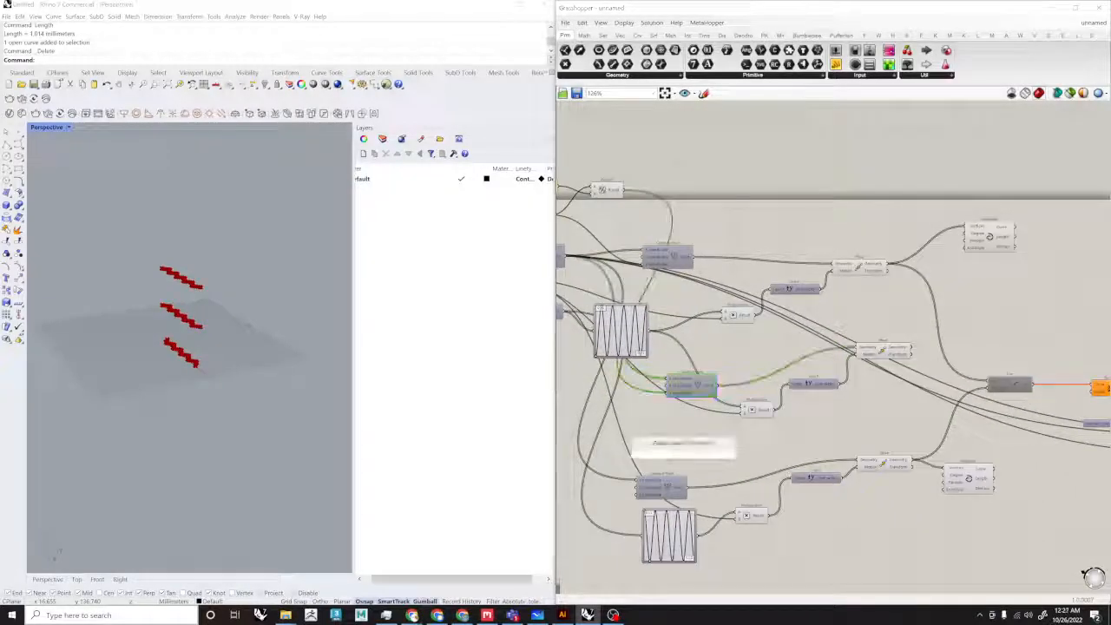
text(panel)
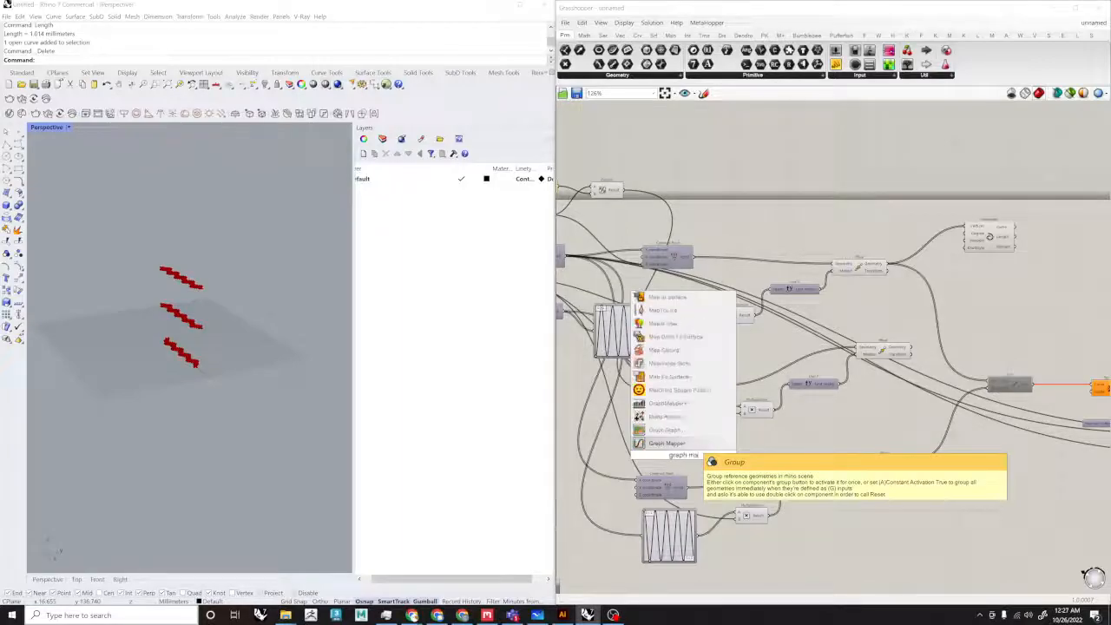
key(Return)
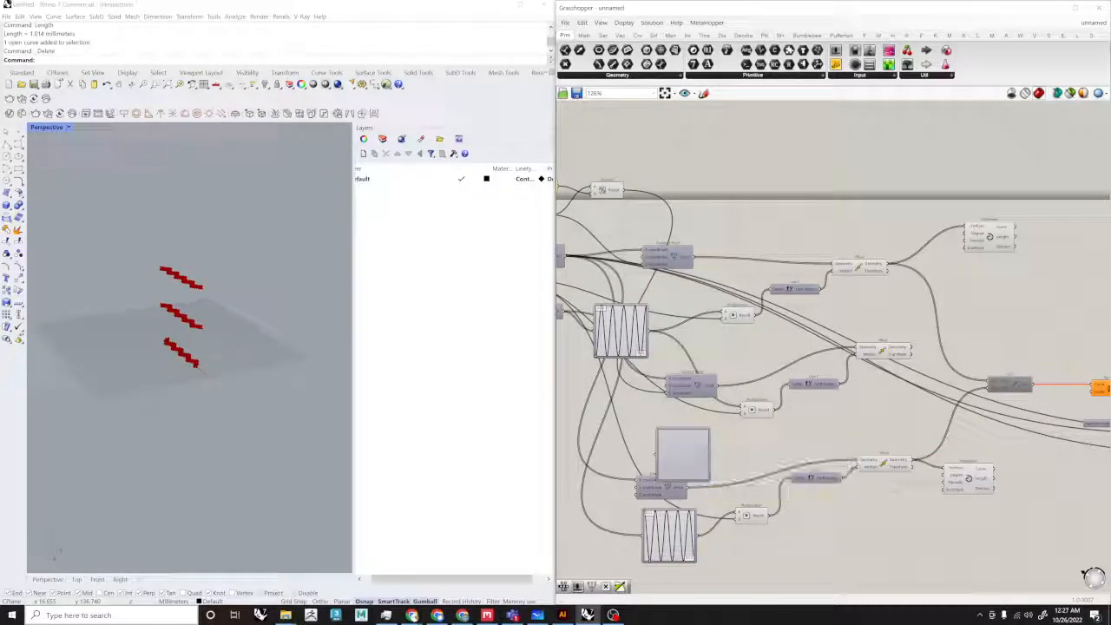
click(683, 454)
key(Delete)
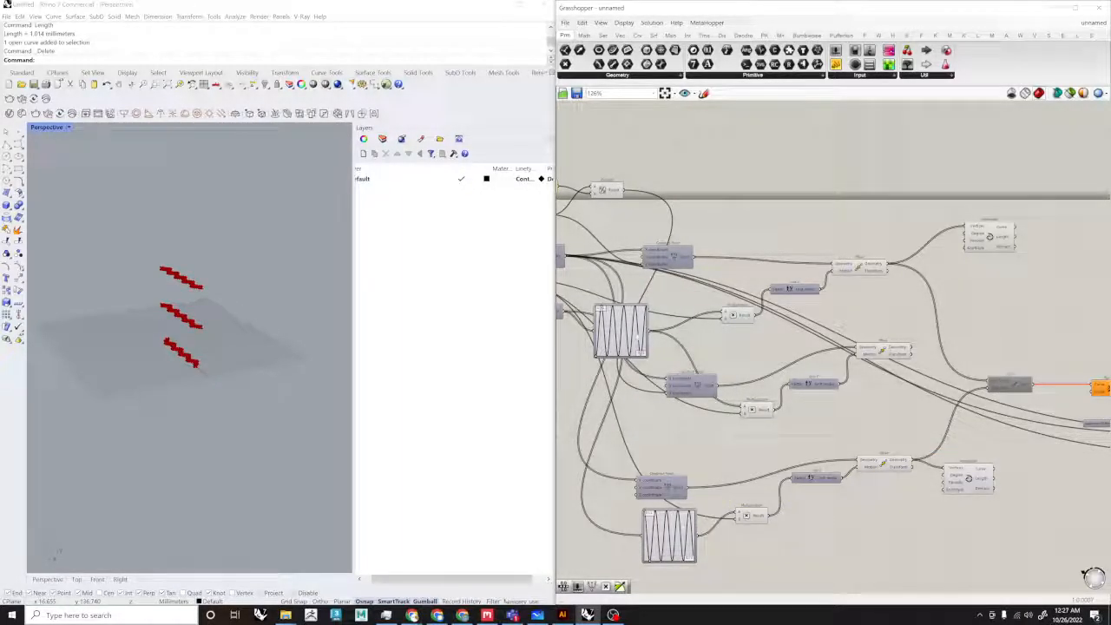
Step: Duplicate the upper Graph Mapper for the middle row, connect it to the middle Multiplication's A input, and move the middle Construct Point clear of it
scroll(640, 306, up, 3)
click(640, 306)
key(ctrl+c)
key(ctrl+v)
drag(642, 311, 700, 456)
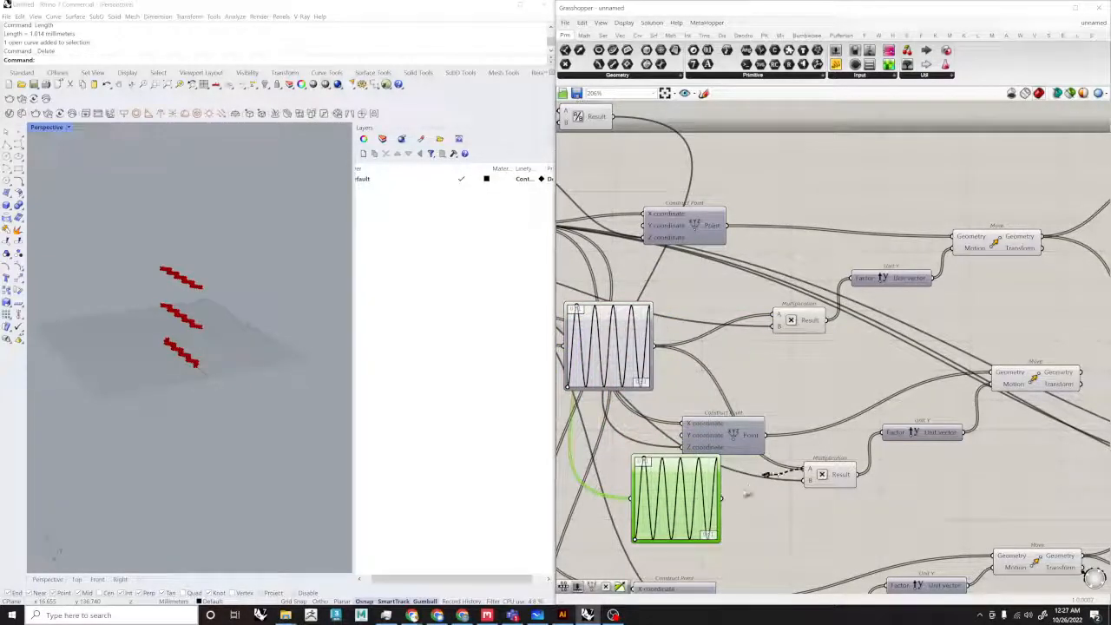
right_drag(788, 531, 826, 481)
scroll(824, 464, down, 3)
scroll(841, 423, up, 3)
drag(787, 423, 896, 380)
click(937, 447)
Step: Examine the middle Move's points in the viewport against the upper and lower rows
right_drag(937, 448, 825, 447)
scroll(824, 442, down, 3)
right_drag(813, 405, 791, 380)
scroll(868, 364, up, 4)
click(881, 359)
right_drag(205, 424, 179, 347)
scroll(179, 315, up, 6)
right_drag(199, 307, 104, 302)
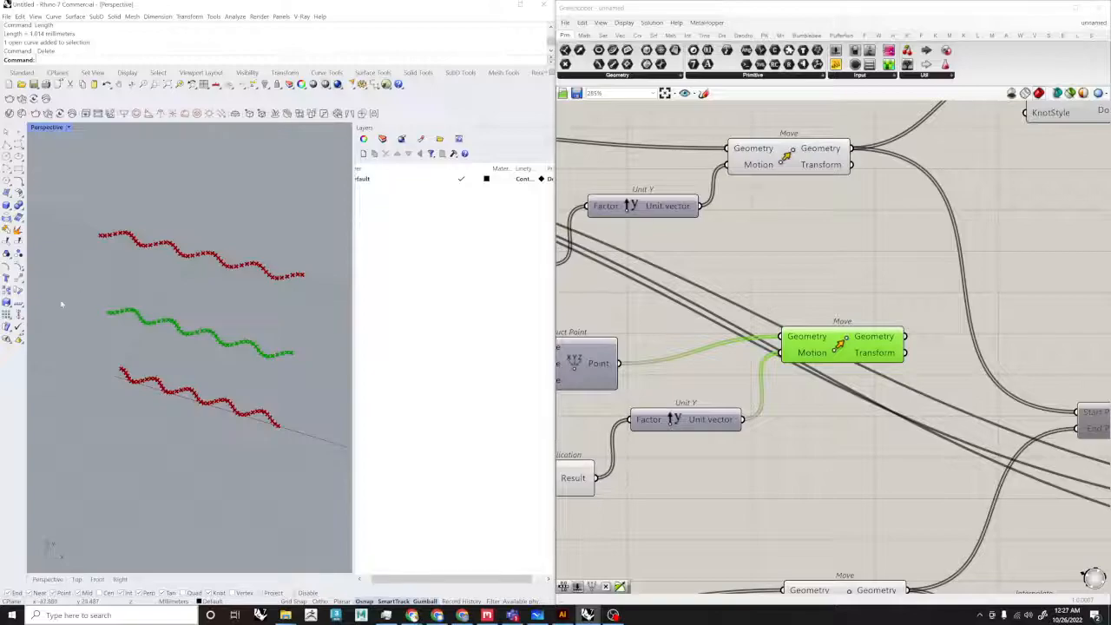
right_drag(928, 382, 799, 388)
scroll(798, 389, down, 2)
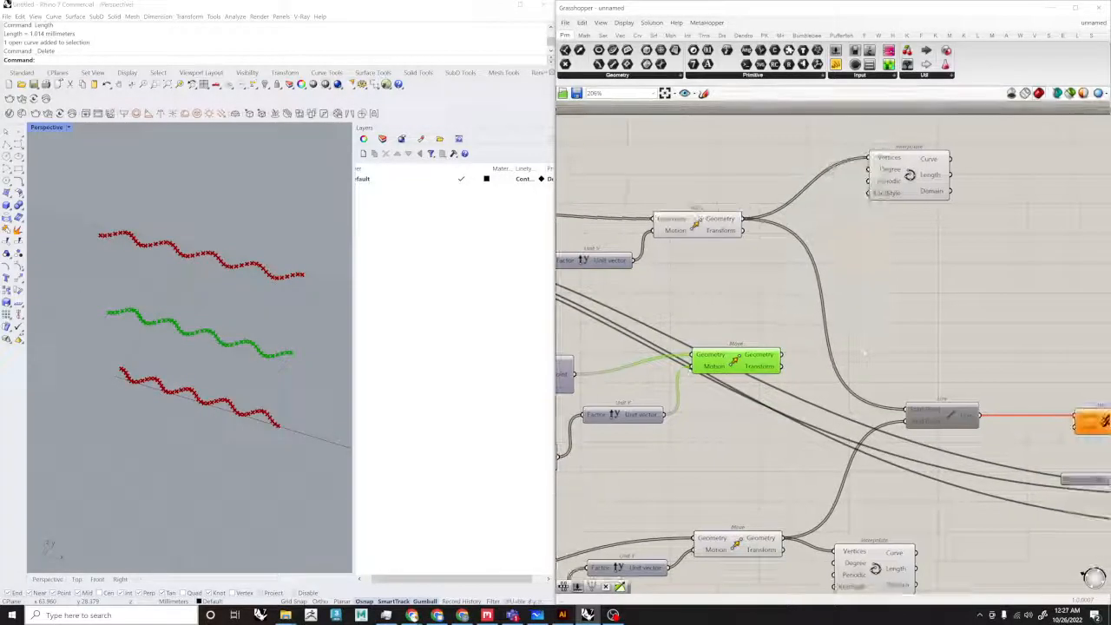
click(736, 542)
drag(736, 360, 736, 353)
click(696, 224)
Step: Turn on the Line component's preview and connect the middle Move's Geometry to its Start Point in place of the upper Move
click(936, 335)
click(942, 415)
middle_click(942, 416)
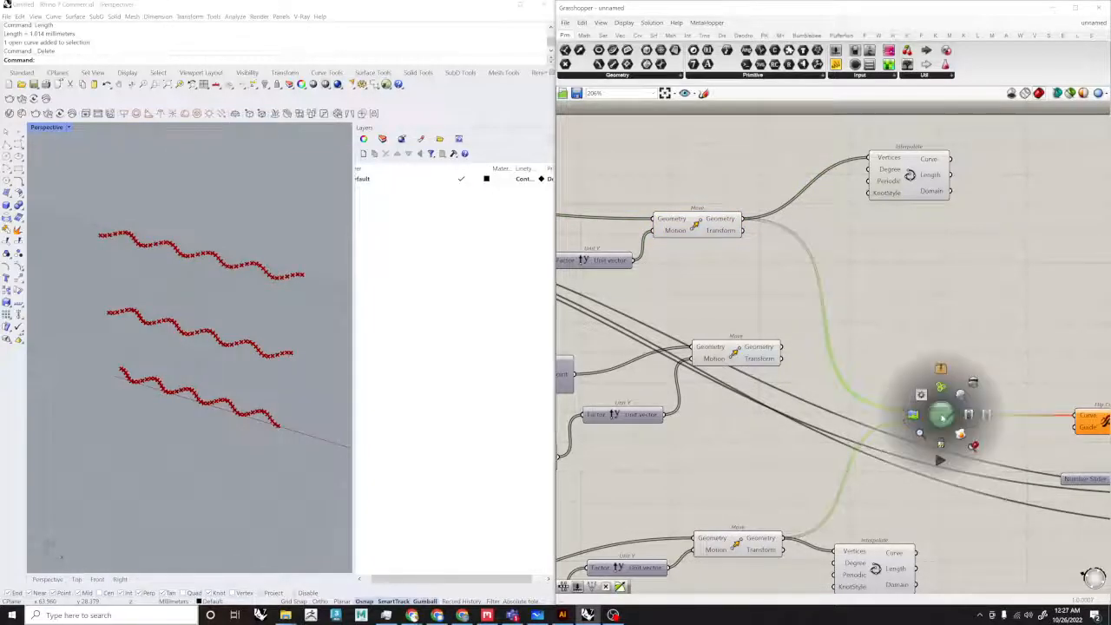
click(969, 414)
click(970, 369)
drag(781, 346, 905, 408)
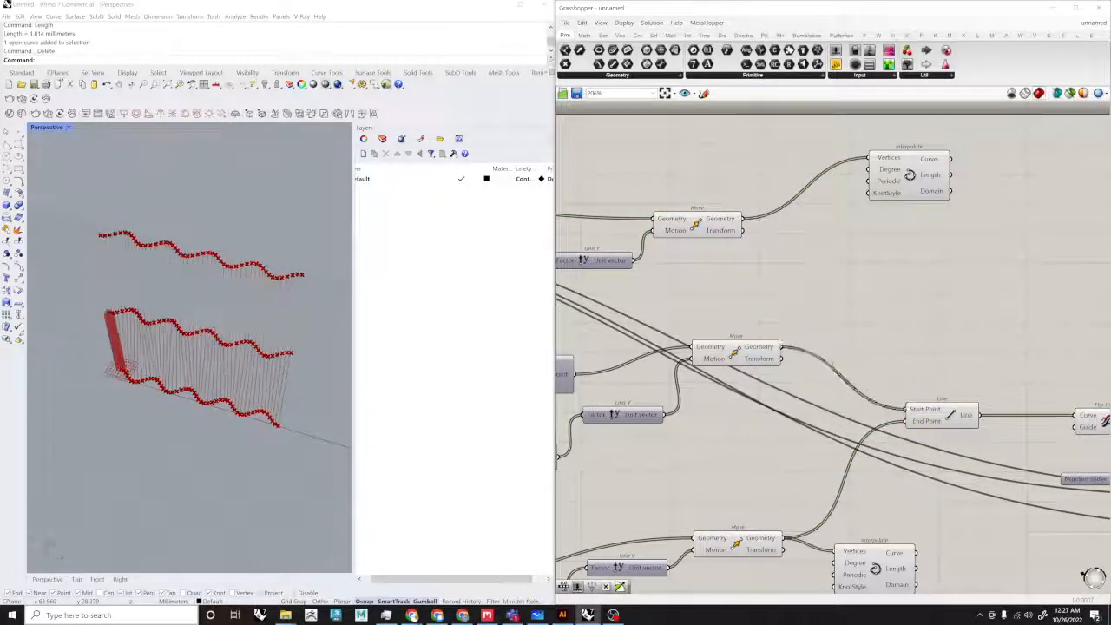
Step: Turn off the preview of all components downstream of Line, from Flip Curve onward
right_drag(260, 373, 271, 326)
scroll(574, 334, down, 6)
scroll(835, 387, up, 2)
drag(726, 280, 951, 459)
middle_click(739, 266)
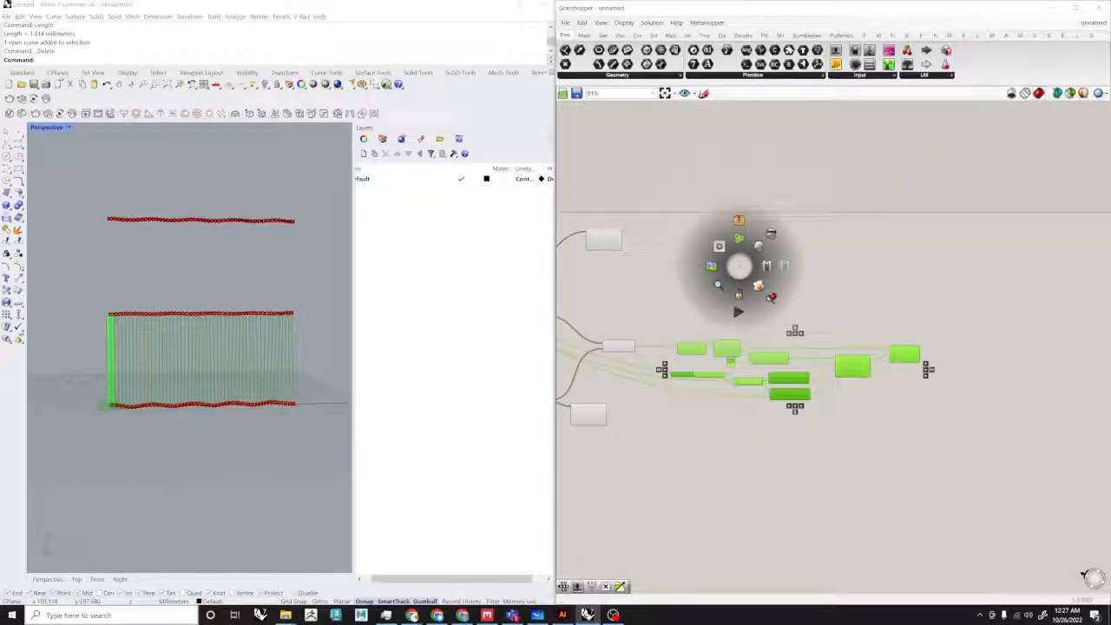
middle_click(827, 305)
click(871, 306)
click(753, 320)
Step: Add a Merge component and connect the upper, middle and lower Move geometries to D1, D2 and D3
scroll(691, 374, up, 4)
scroll(748, 349, down, 1)
right_drag(586, 326, 762, 382)
scroll(762, 382, up, 2)
click(769, 385)
scroll(854, 341, down, 3)
double_click(760, 291)
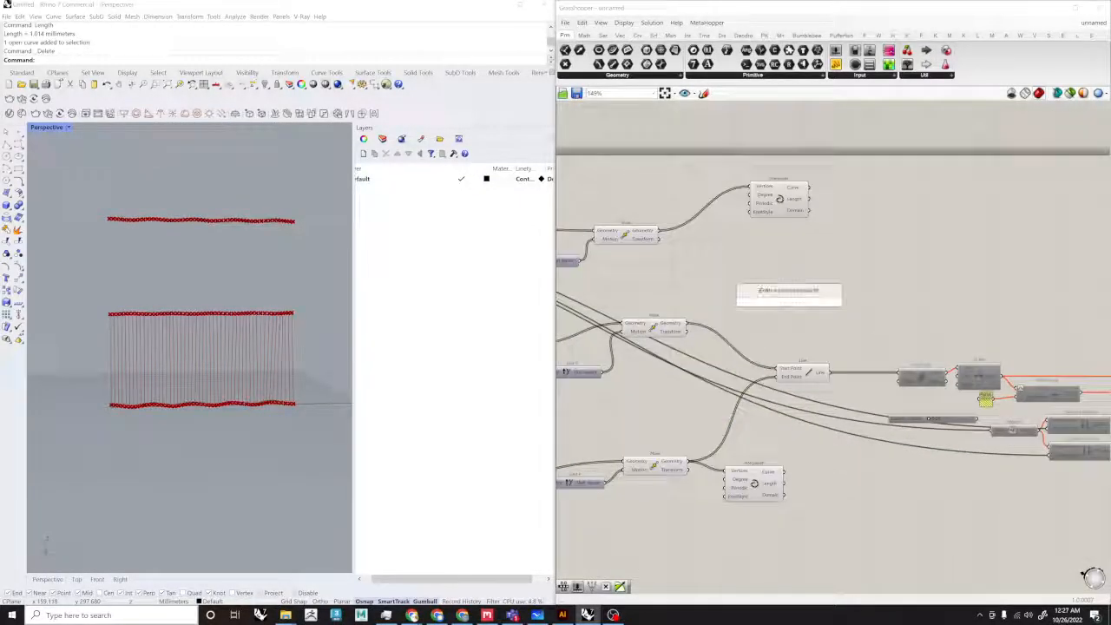
text(merge)
key(Return)
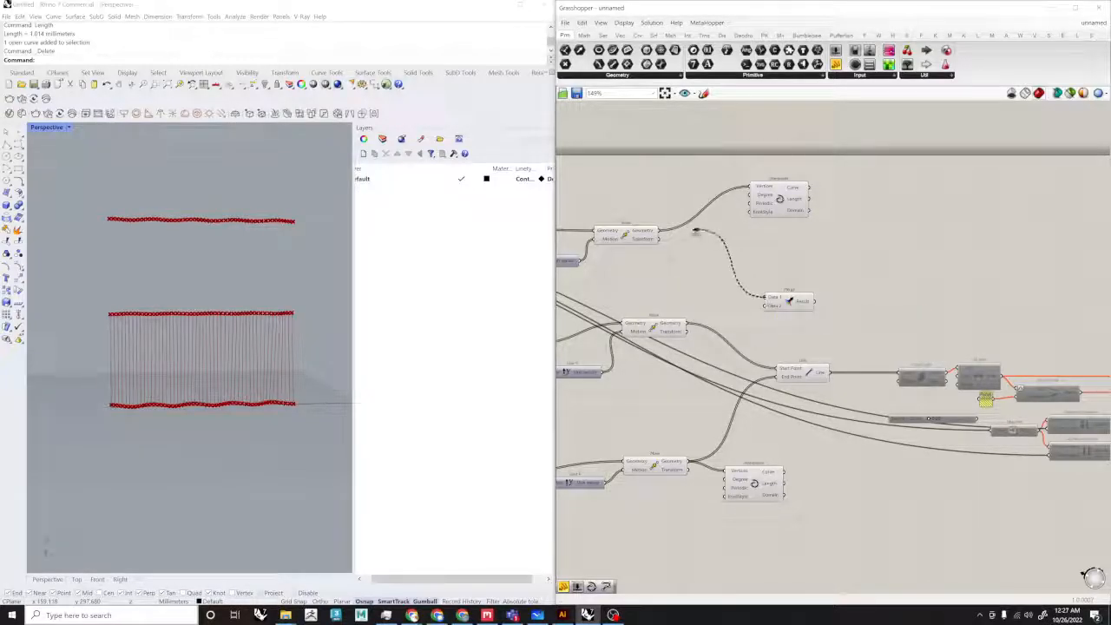
drag(721, 424, 689, 470)
click(789, 300)
Step: Graft Merge's D1, D2 and D3 inputs and attach a Panel to its Result output
right_drag(789, 300, 760, 307)
right_click(747, 296)
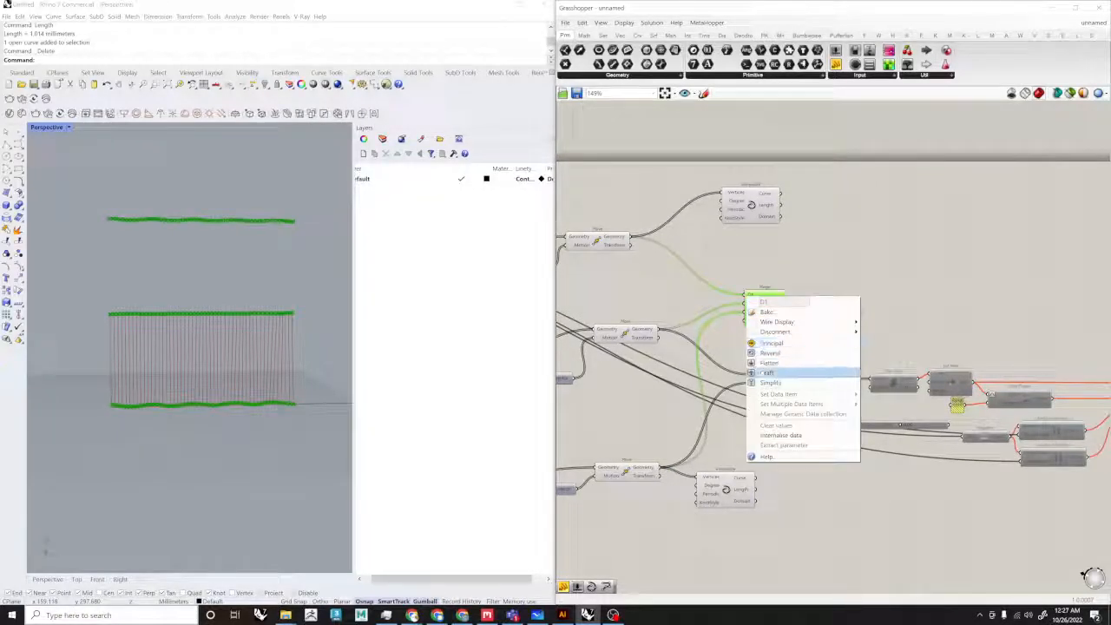
click(765, 371)
right_click(747, 302)
click(767, 378)
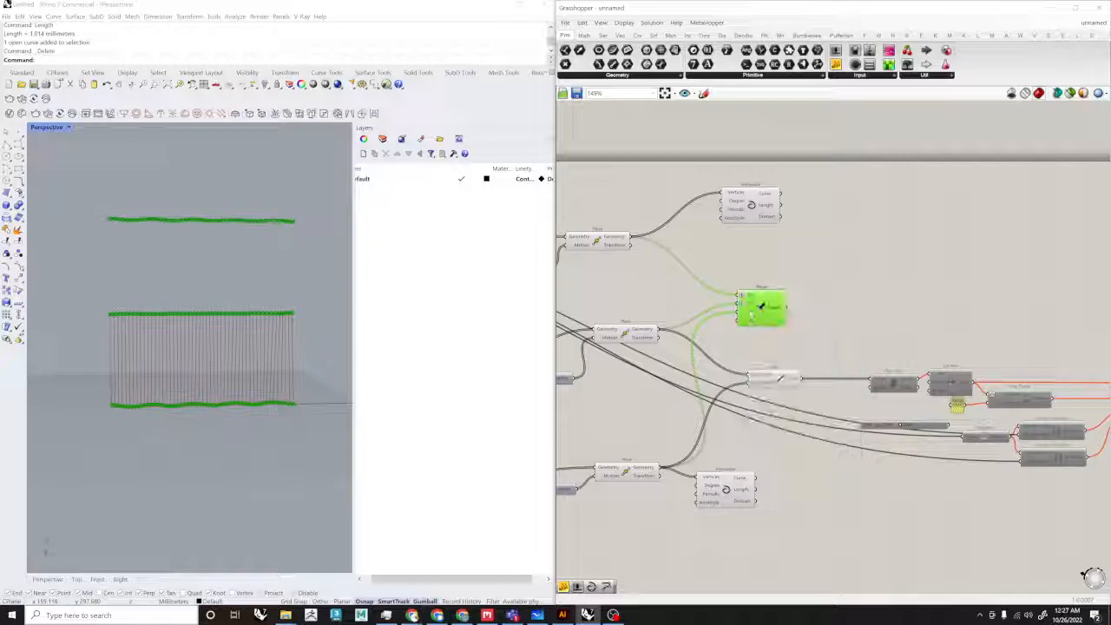
right_click(747, 309)
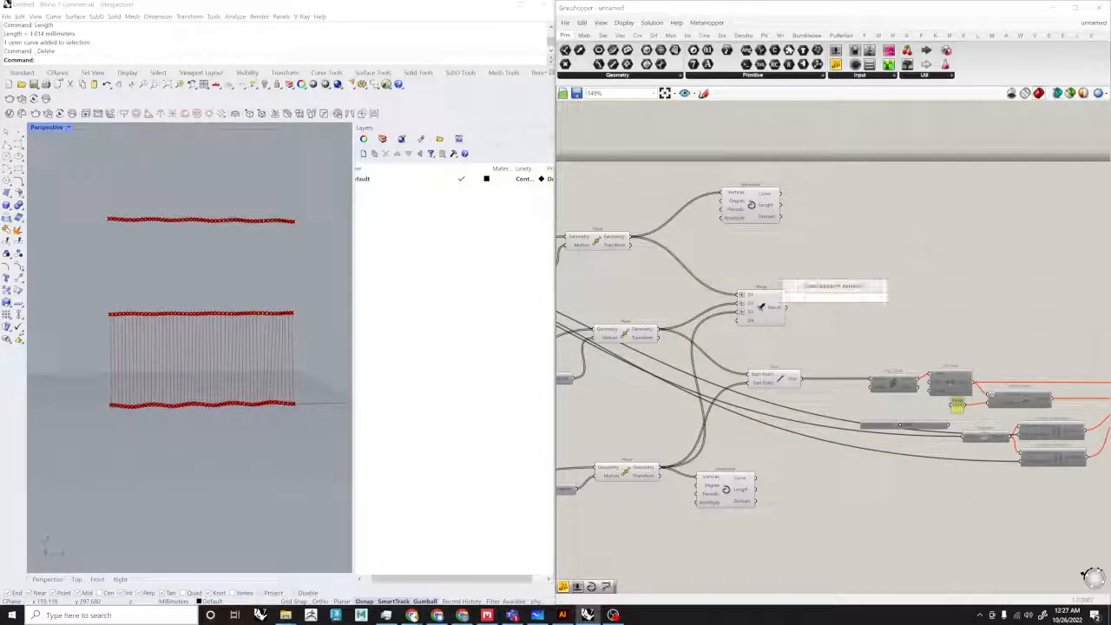
scroll(818, 296, up, 3)
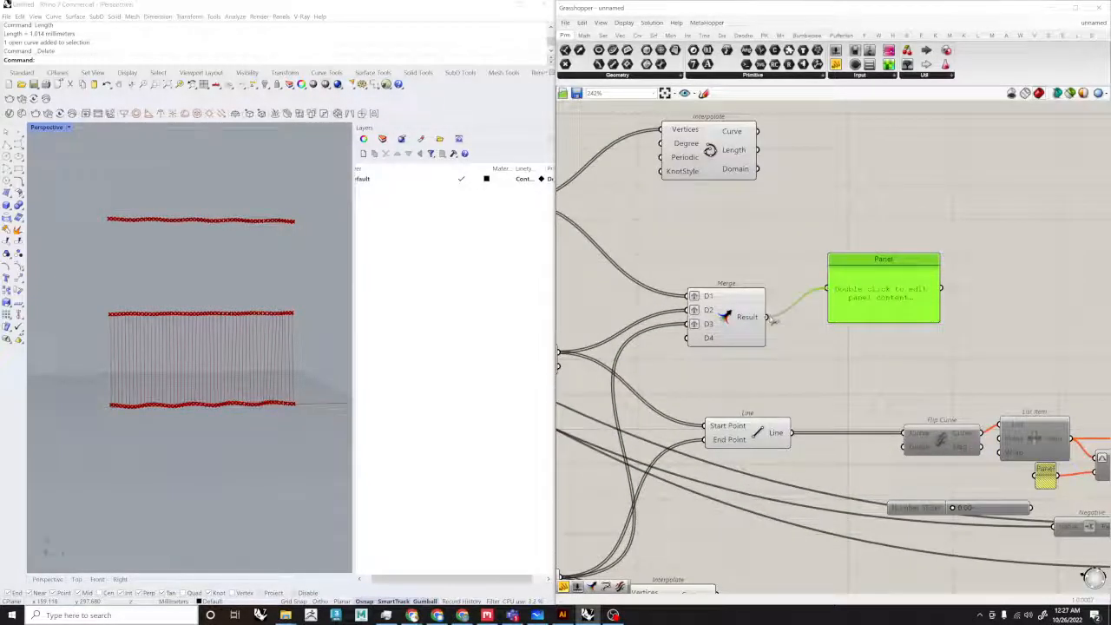
Step: Add a PolyLine component above the Panel and connect Merge's Result to its Vertices input
click(759, 206)
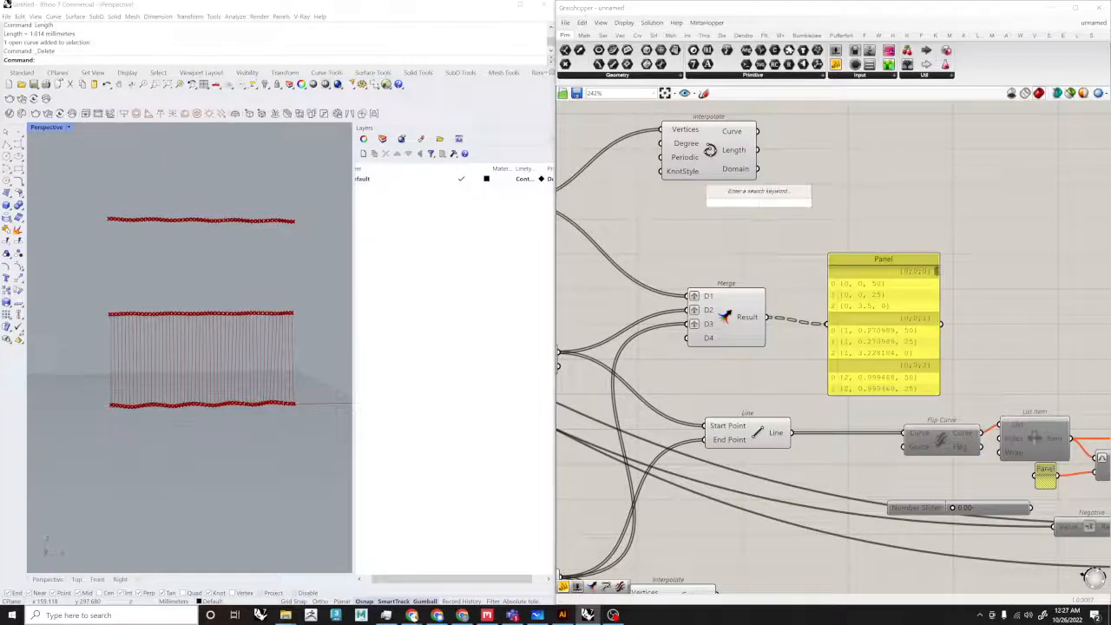
text(polyline)
key(Return)
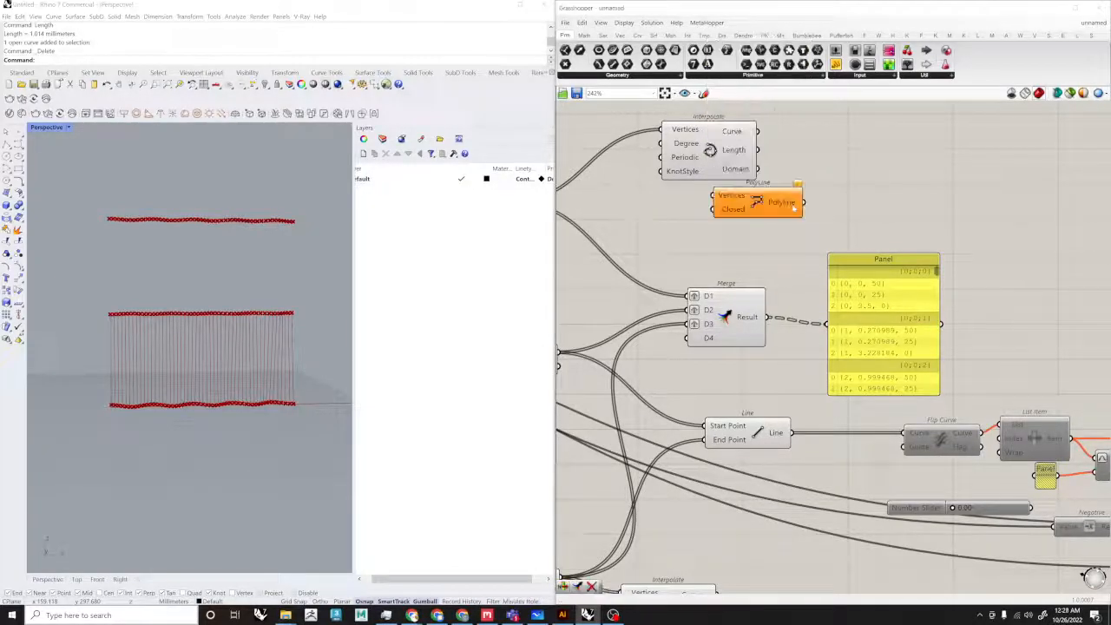
scroll(774, 198, up, 2)
drag(774, 197, 899, 237)
drag(815, 237, 765, 363)
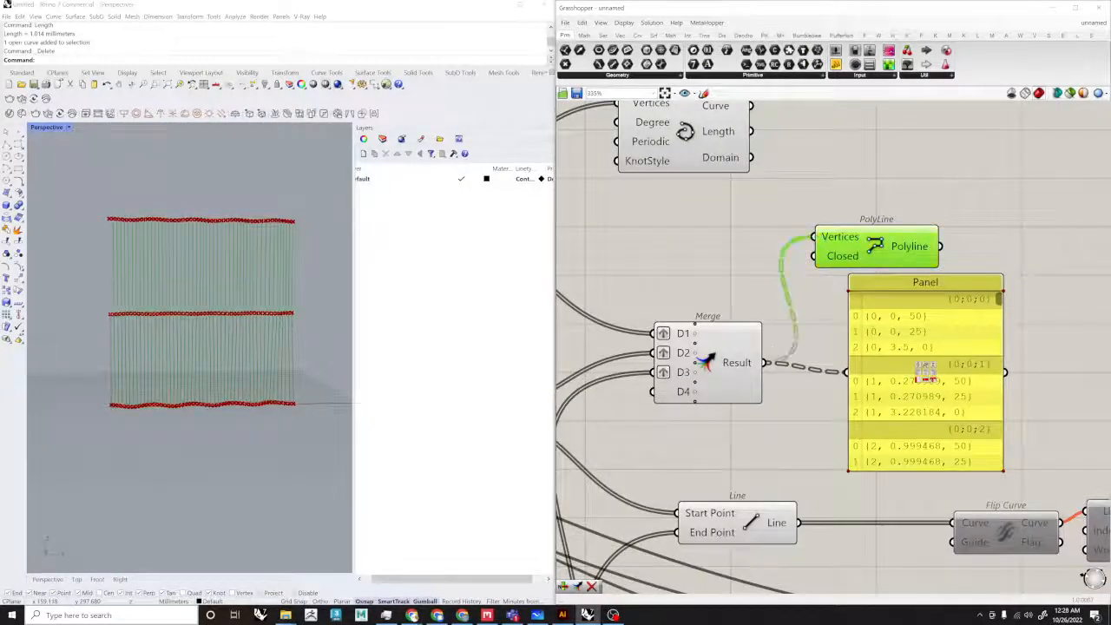
Step: Examine the polylines in the viewport and review the components that generate the three point rows
right_drag(191, 323, 211, 335)
scroll(207, 328, down, 5)
scroll(692, 331, down, 8)
right_drag(692, 332, 836, 326)
scroll(668, 383, up, 8)
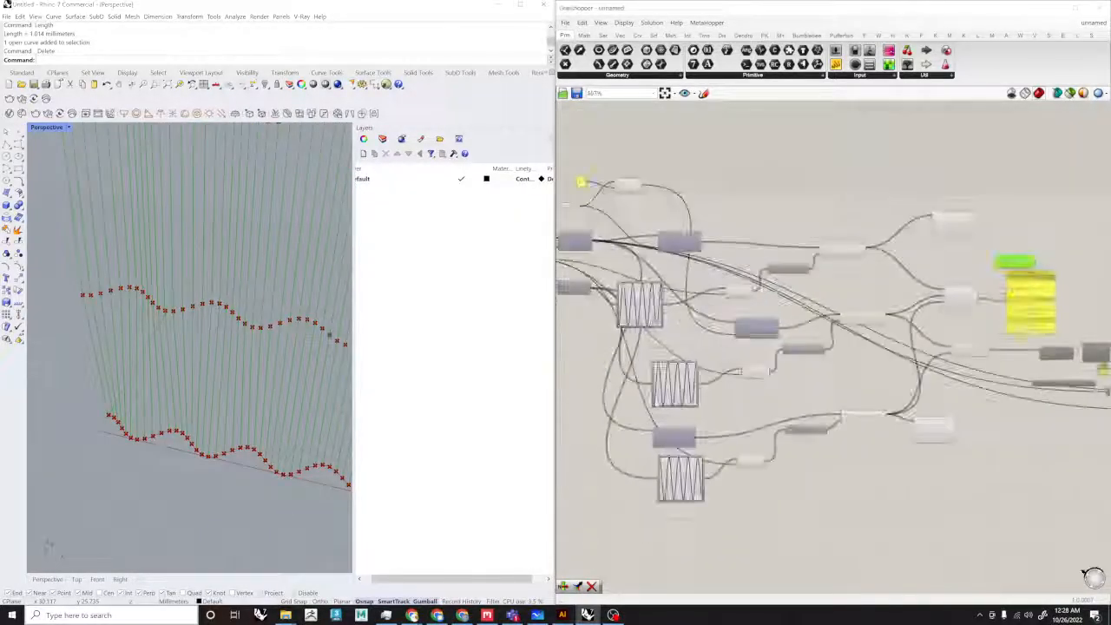
Step: Reshape the sine curve in the middle row's Graph Mapper to about three full waves
drag(642, 332, 670, 329)
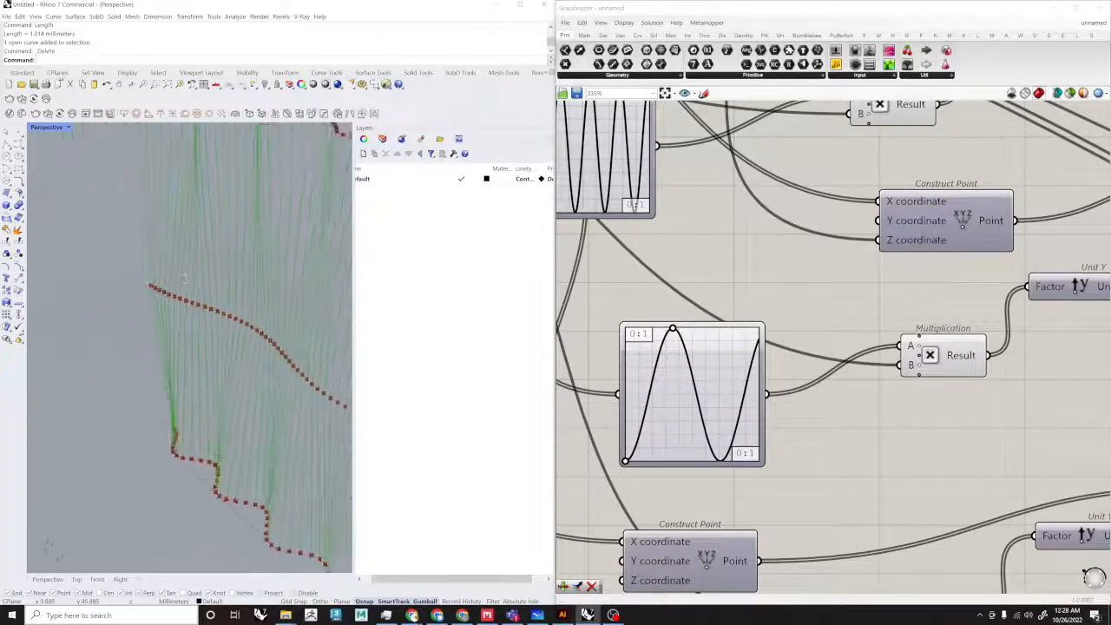
drag(673, 329, 645, 327)
right_drag(220, 317, 161, 333)
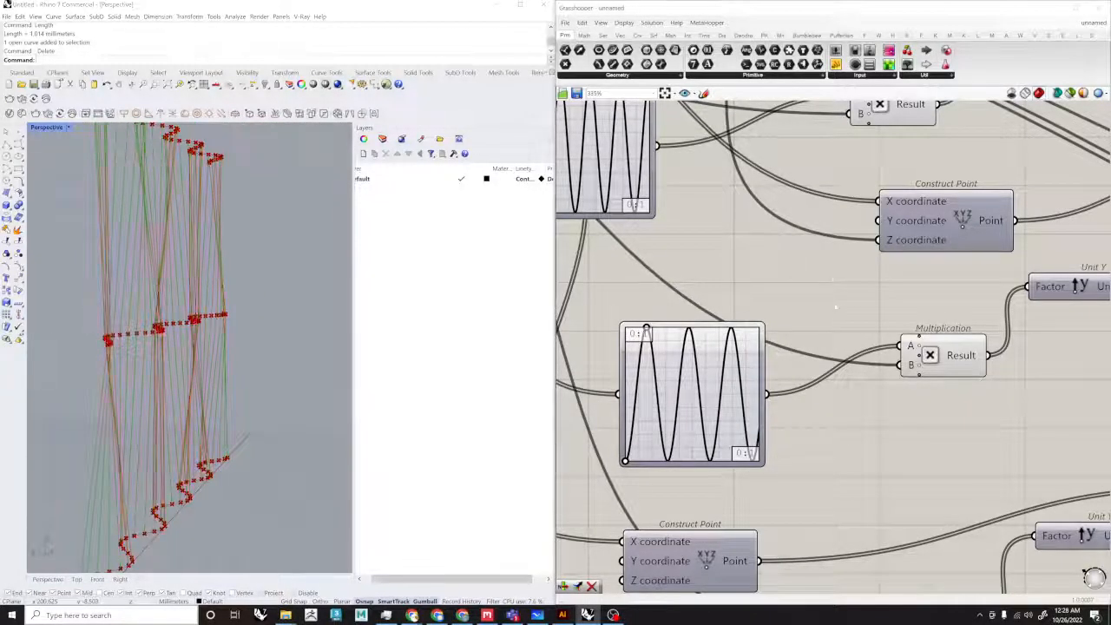
Step: Add a Number Slider below the Range component to drive the middle row's wave amplitude
scroll(674, 313, down, 3)
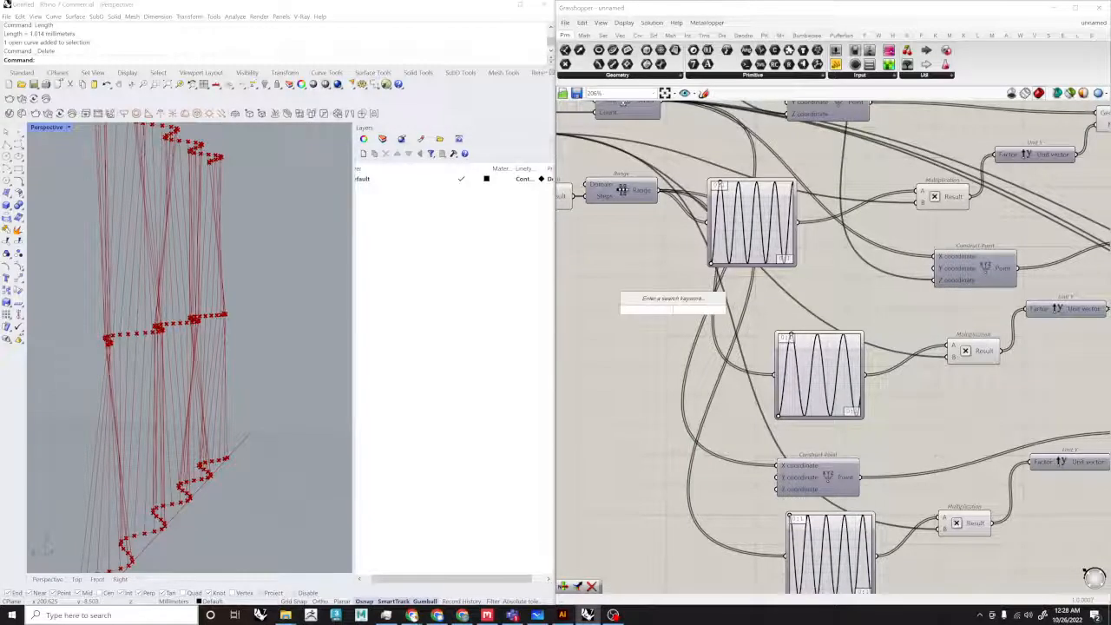
text(15)
key(Return)
scroll(703, 306, down, 1)
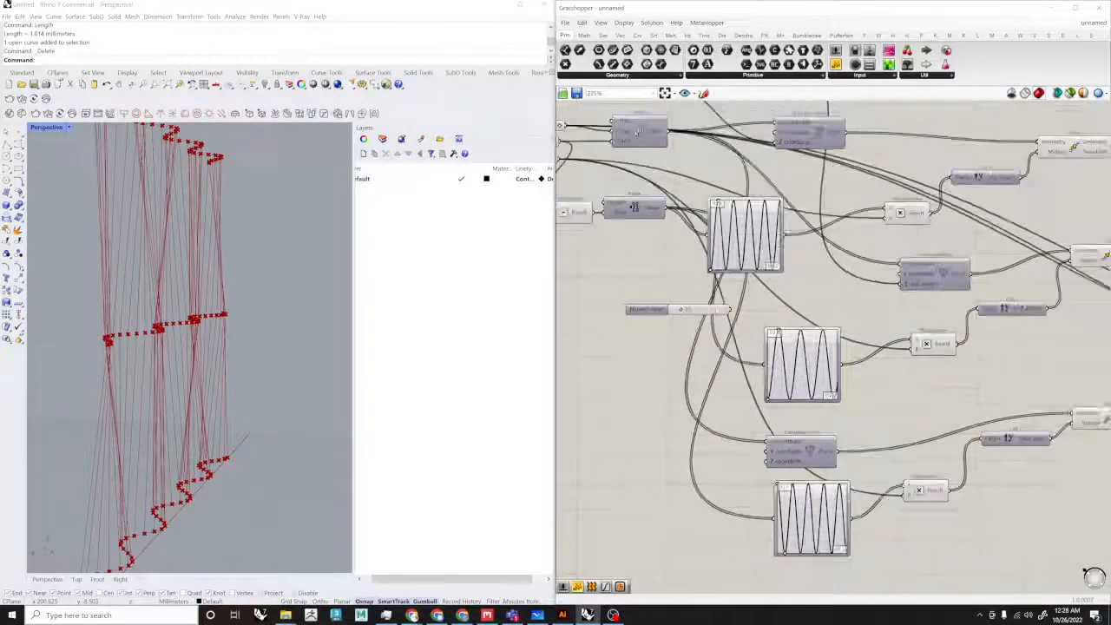
right_drag(700, 202, 774, 199)
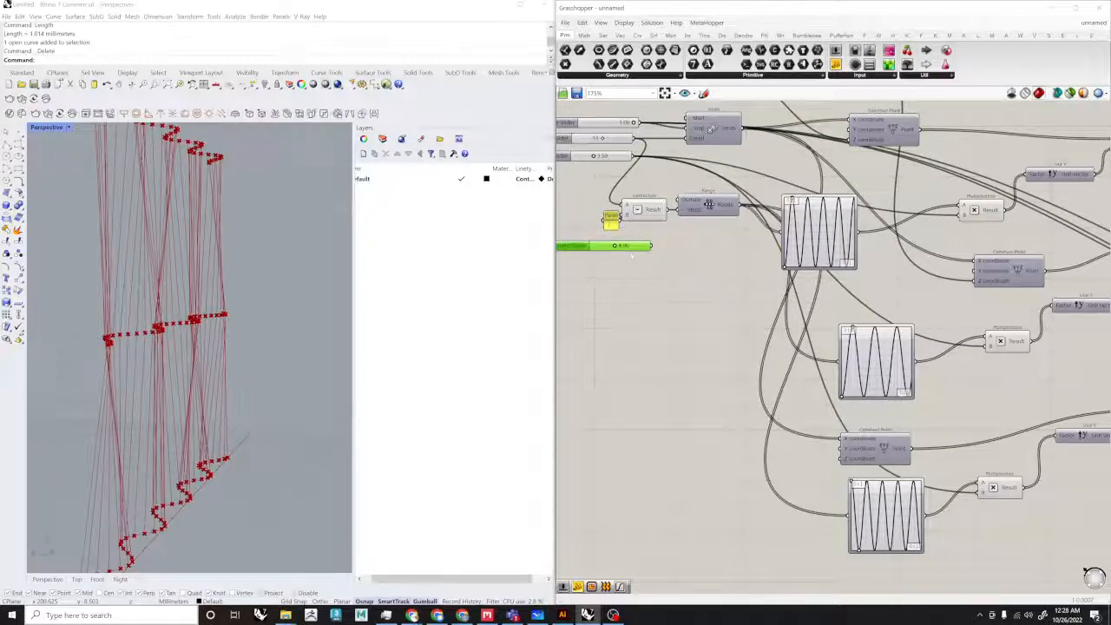
Step: Connect the new slider to input B of the middle row's Multiplication and set it to 6.00
drag(951, 363, 986, 344)
drag(614, 250, 645, 248)
right_drag(310, 310, 227, 341)
mouse_move(646, 247)
mouse_down()
mouse_move(592, 246)
mouse_move(625, 246)
mouse_up()
mouse_move(252, 296)
right_down()
mouse_move(330, 266)
mouse_move(316, 249)
mouse_move(156, 316)
right_up()
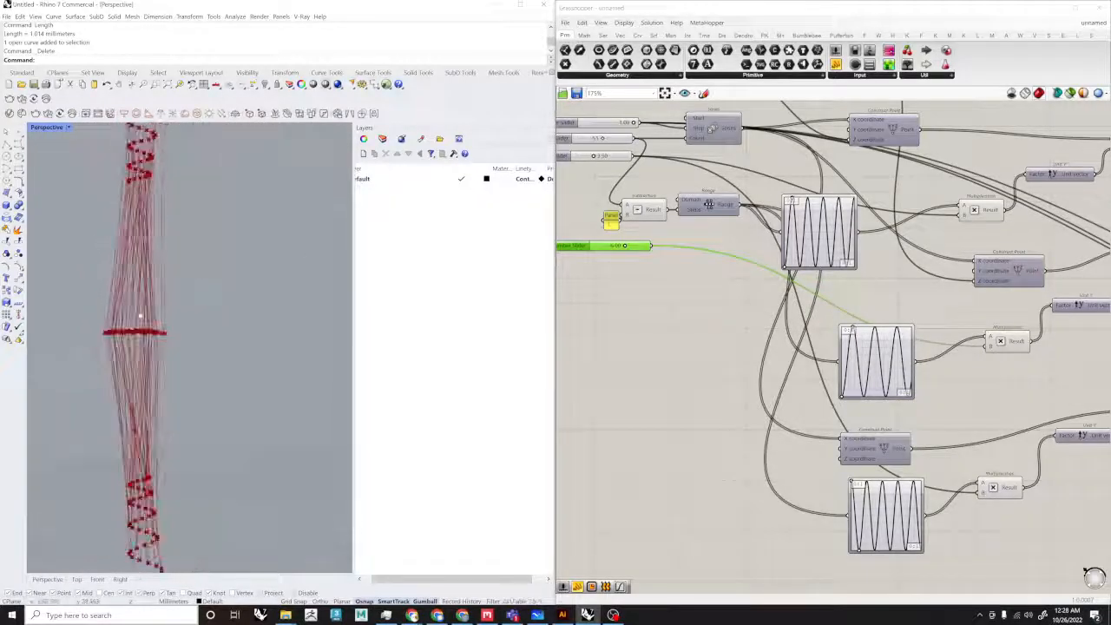
Step: Add another Number Slider with the value 12 below the middle row's amplitude slider
scroll(785, 284, down, 2)
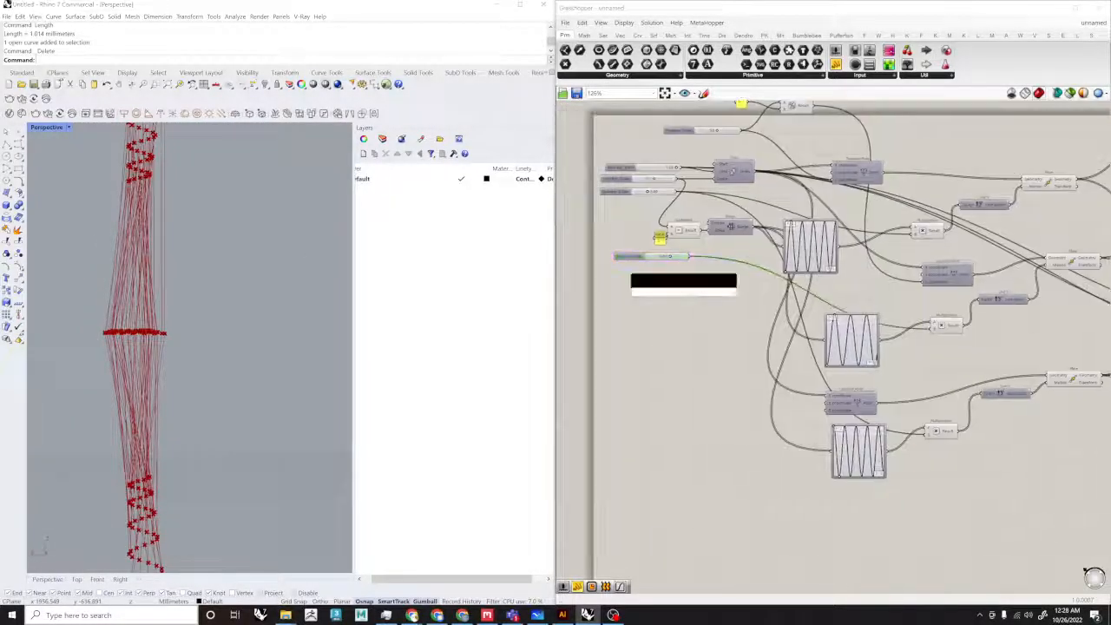
right_drag(688, 343, 669, 374)
scroll(787, 132, up, 5)
click(784, 141)
scroll(785, 166, down, 6)
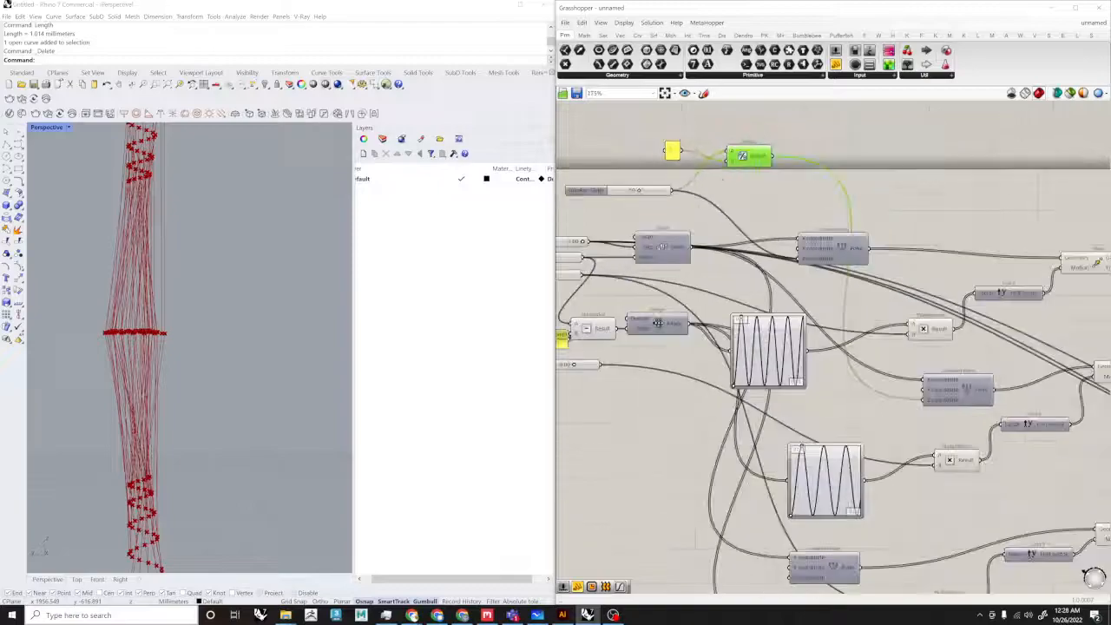
scroll(775, 157, up, 5)
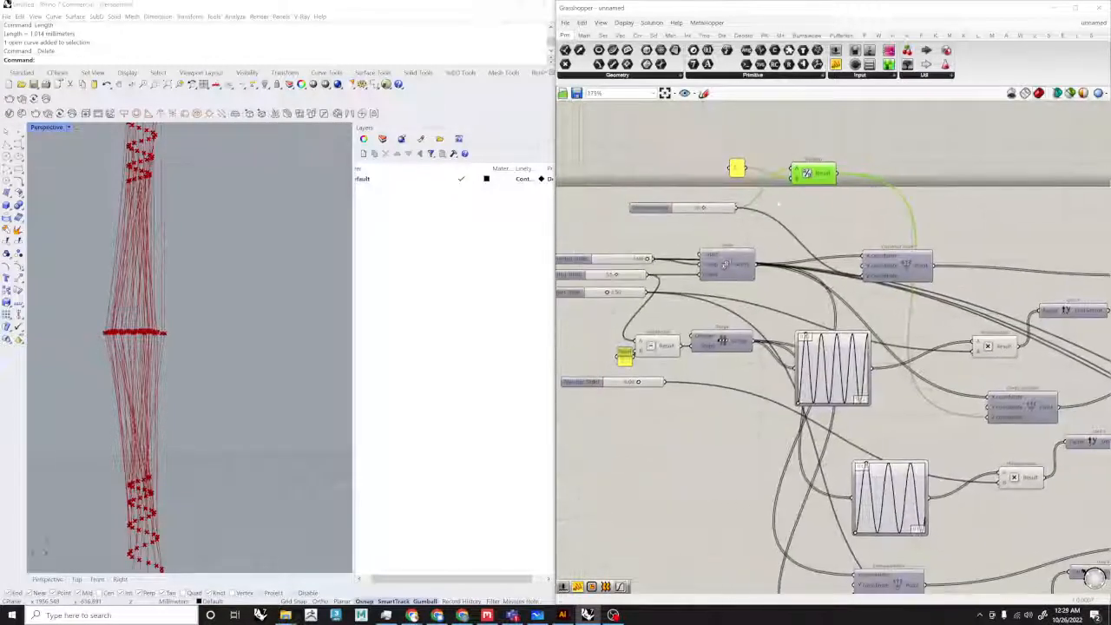
scroll(721, 218, down, 2)
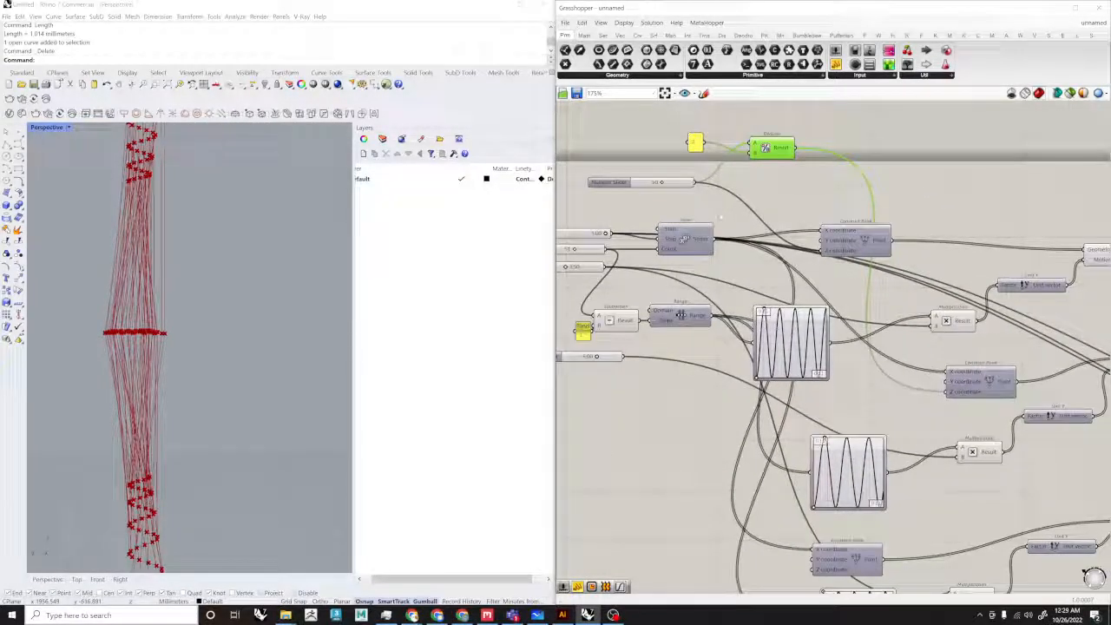
double_click(657, 398)
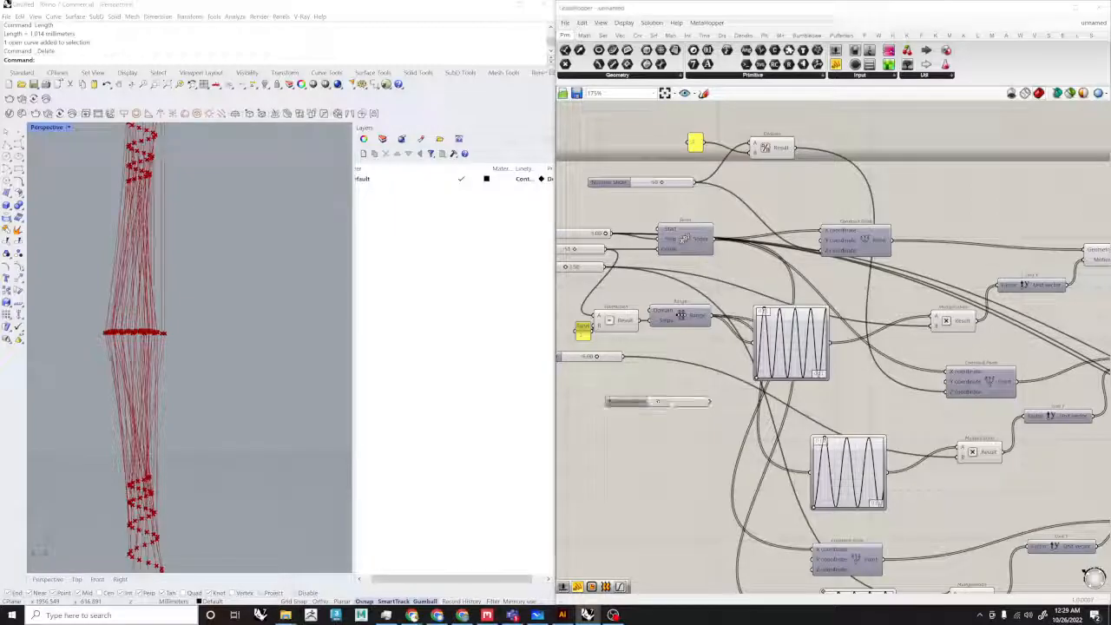
scroll(711, 407, up, 1)
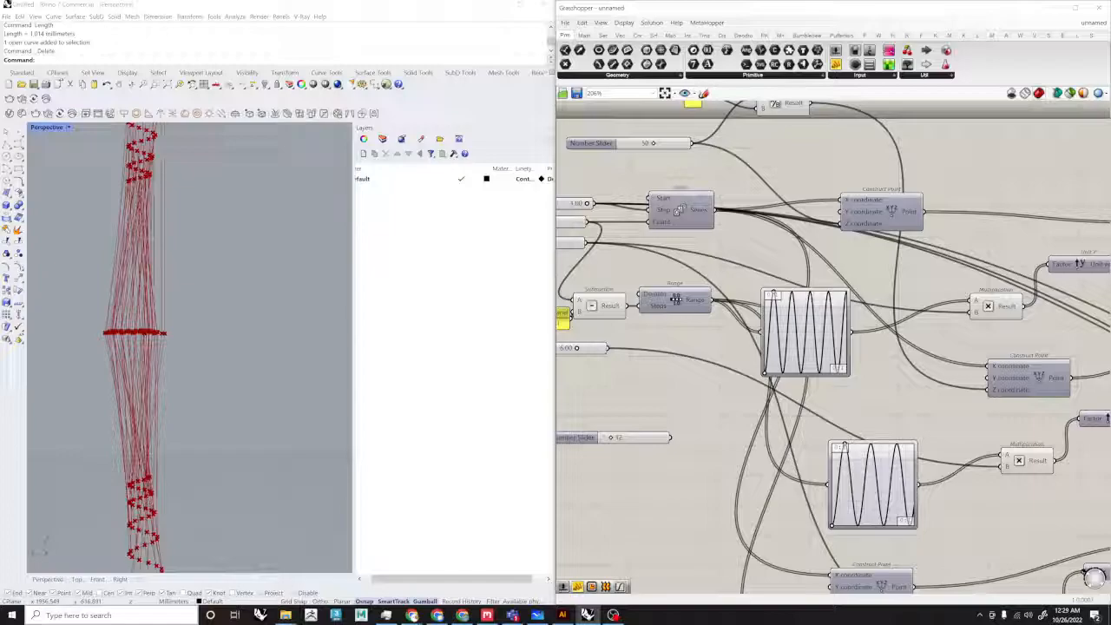
Step: Set the middle row's amplitude slider to 6.63
scroll(657, 345, up, 2)
drag(646, 344, 660, 344)
right_drag(198, 322, 173, 265)
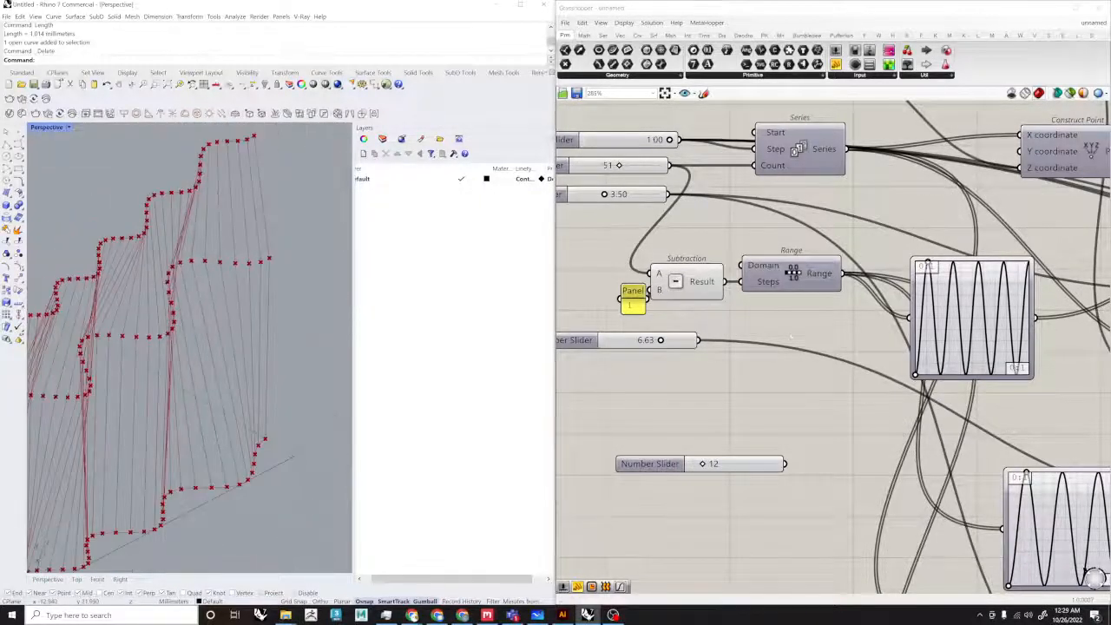
Step: Enlarge the middle row's Graph Mapper slightly and reshape its sine curve into about six shallow waves in the lower half
scroll(790, 336, down, 4)
right_drag(849, 366, 751, 351)
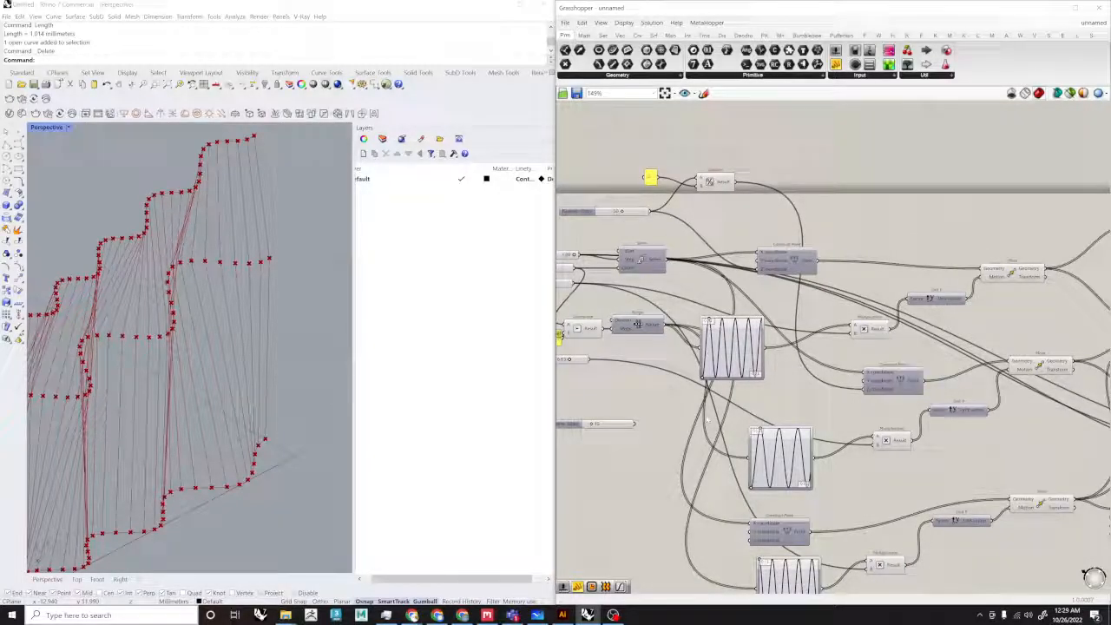
right_drag(801, 368, 756, 381)
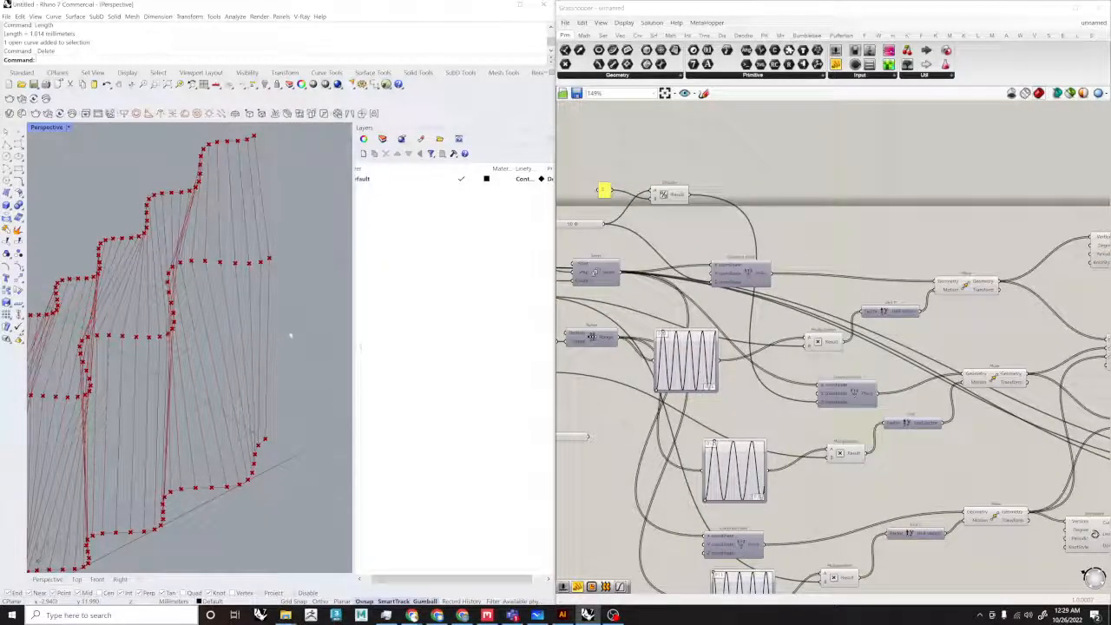
mouse_move(263, 226)
right_down()
mouse_move(321, 268)
mouse_move(272, 224)
mouse_move(231, 388)
mouse_move(218, 384)
right_up()
scroll(226, 407, down, 8)
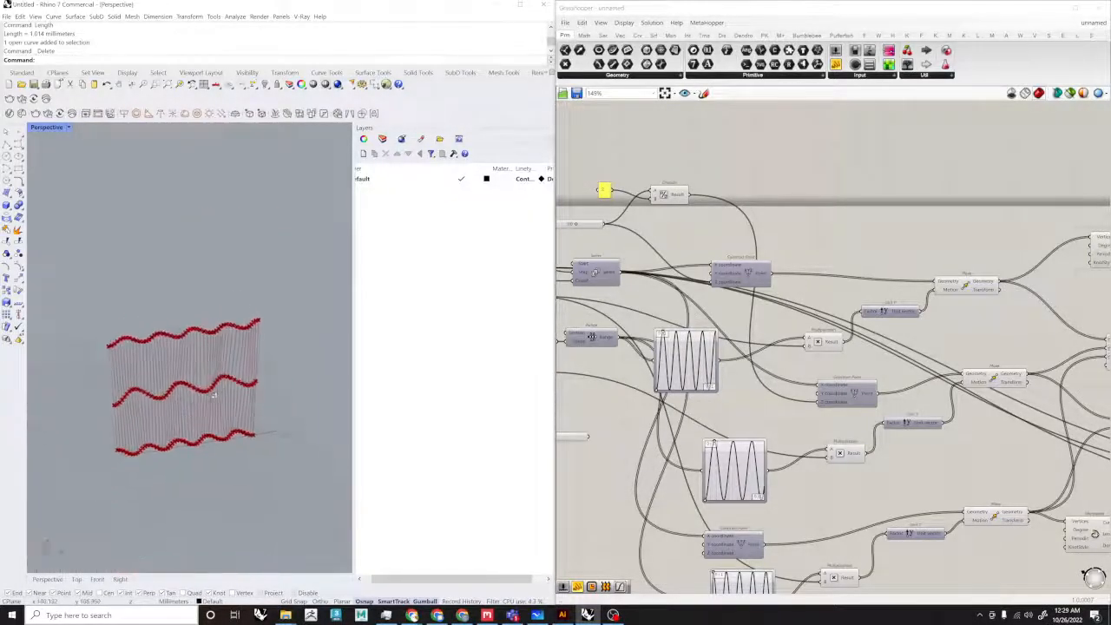
scroll(220, 380, up, 2)
scroll(737, 444, up, 2)
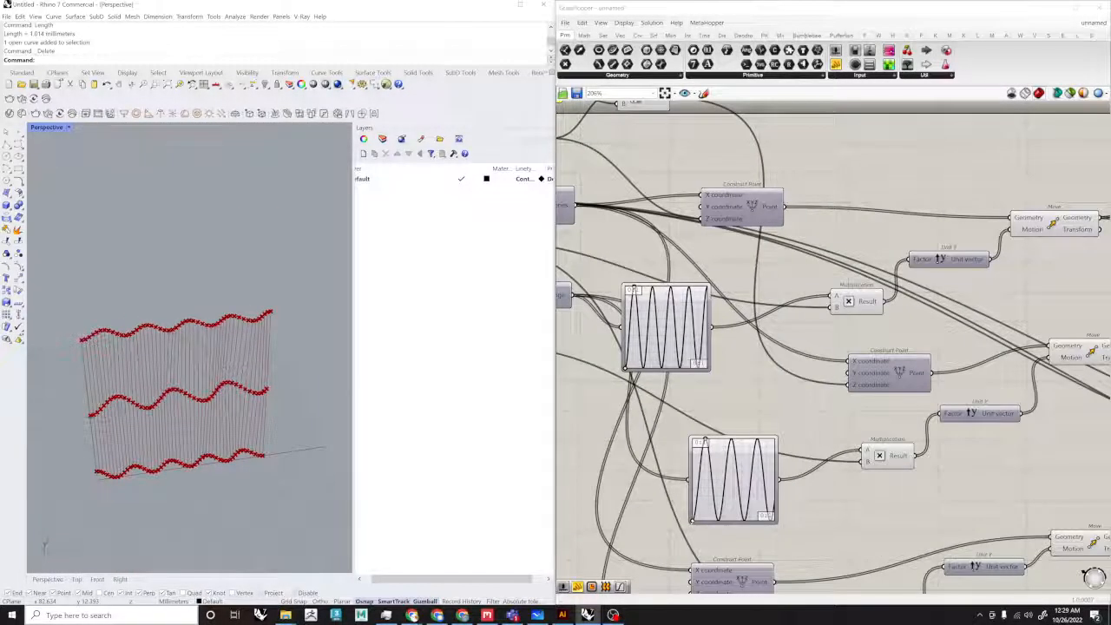
mouse_move(691, 522)
mouse_down()
mouse_move(687, 505)
mouse_move(683, 532)
mouse_up()
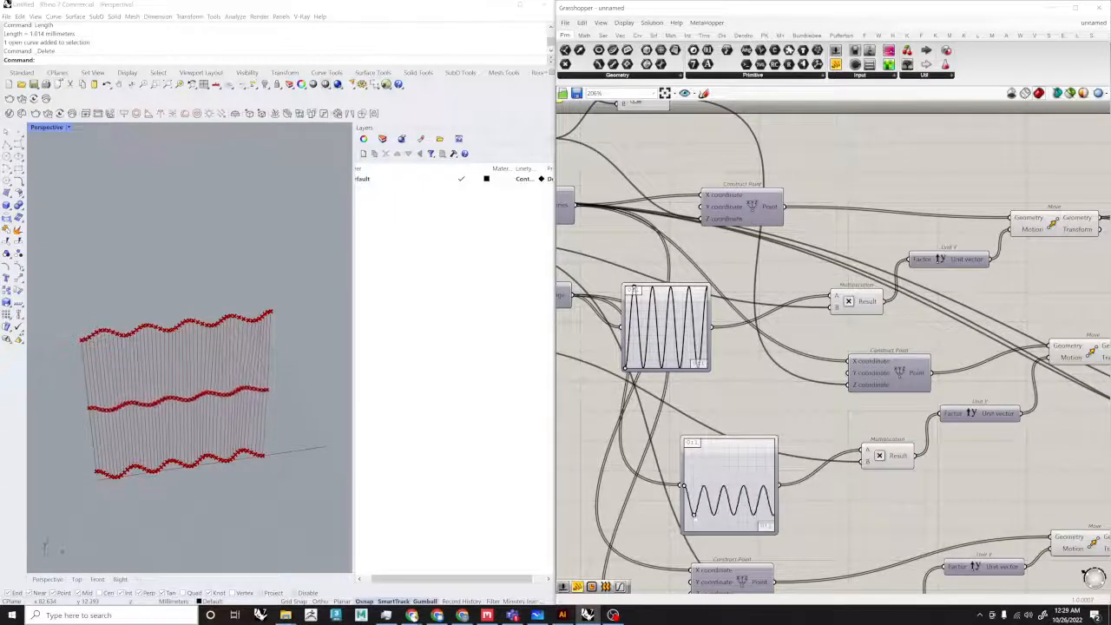
right_drag(263, 421, 261, 380)
scroll(270, 376, up, 7)
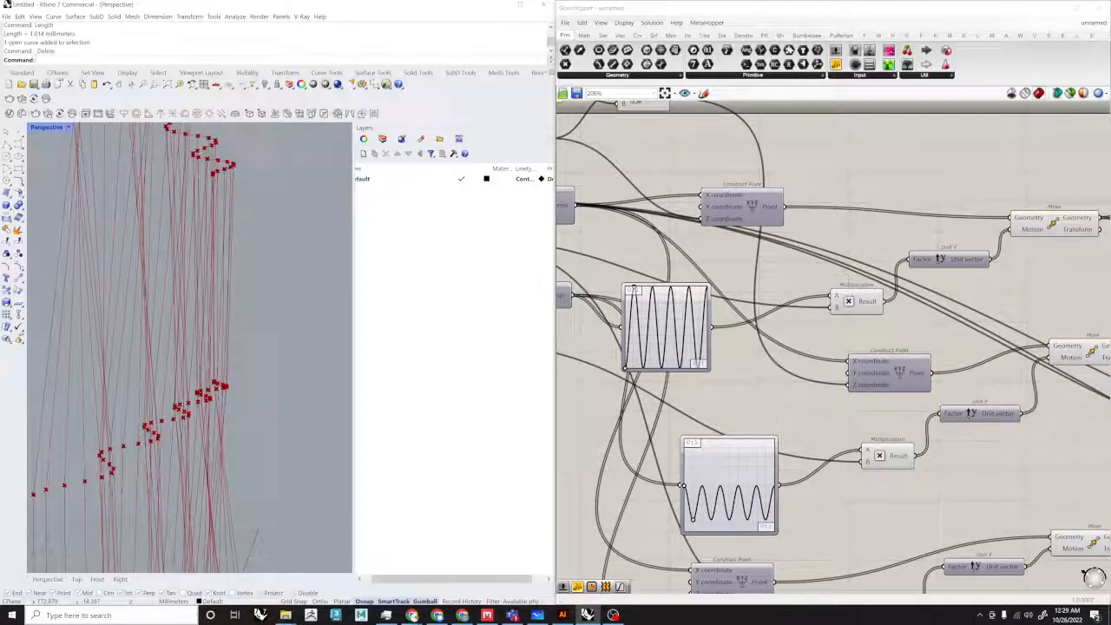
drag(692, 522, 690, 521)
Step: Raise the middle row's amplitude slider to near its maximum
scroll(763, 407, down, 3)
right_drag(588, 360, 642, 367)
scroll(642, 368, up, 4)
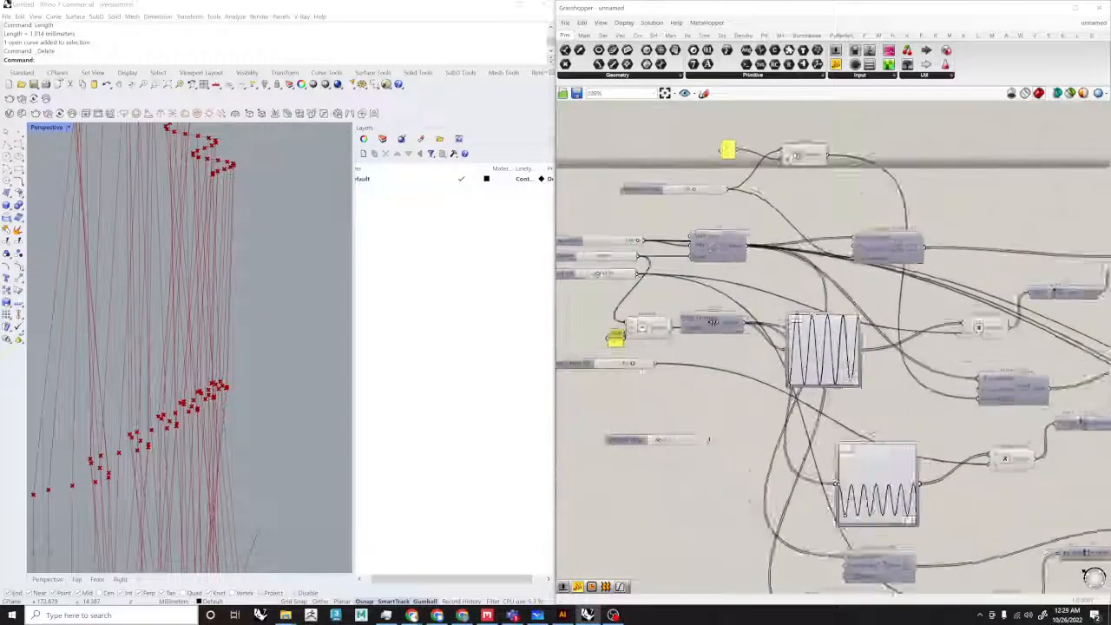
mouse_move(631, 362)
mouse_down()
mouse_move(649, 362)
mouse_move(610, 361)
mouse_move(651, 362)
mouse_up()
Step: Add a Negative component and route the middle amplitude slider through it into input B of the middle Multiplication
scroll(662, 398, down, 3)
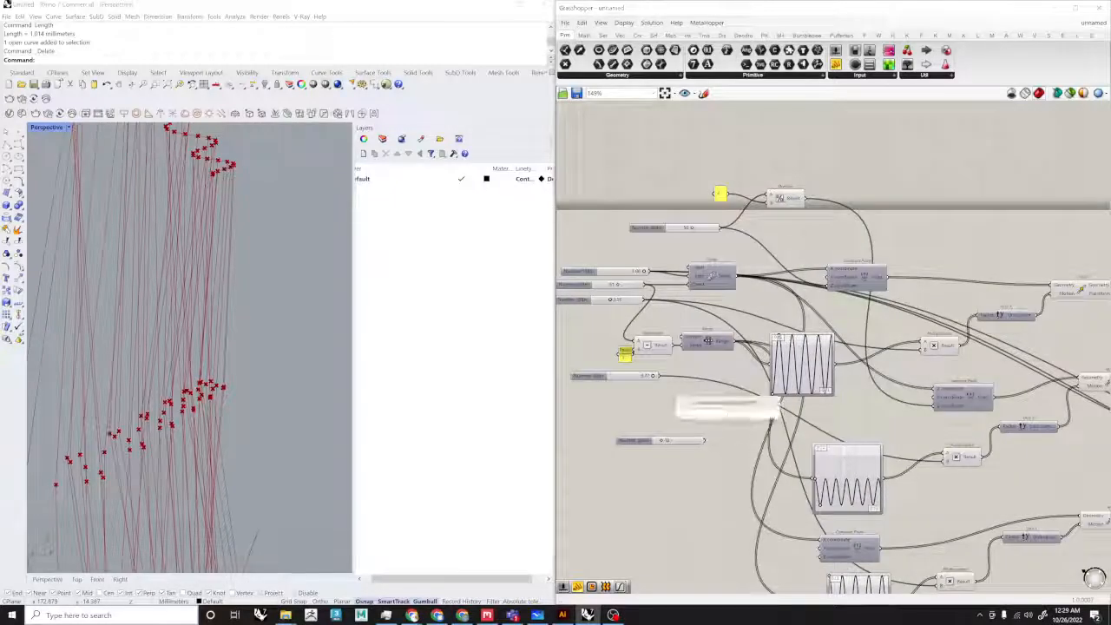
text(neg)
click(727, 402)
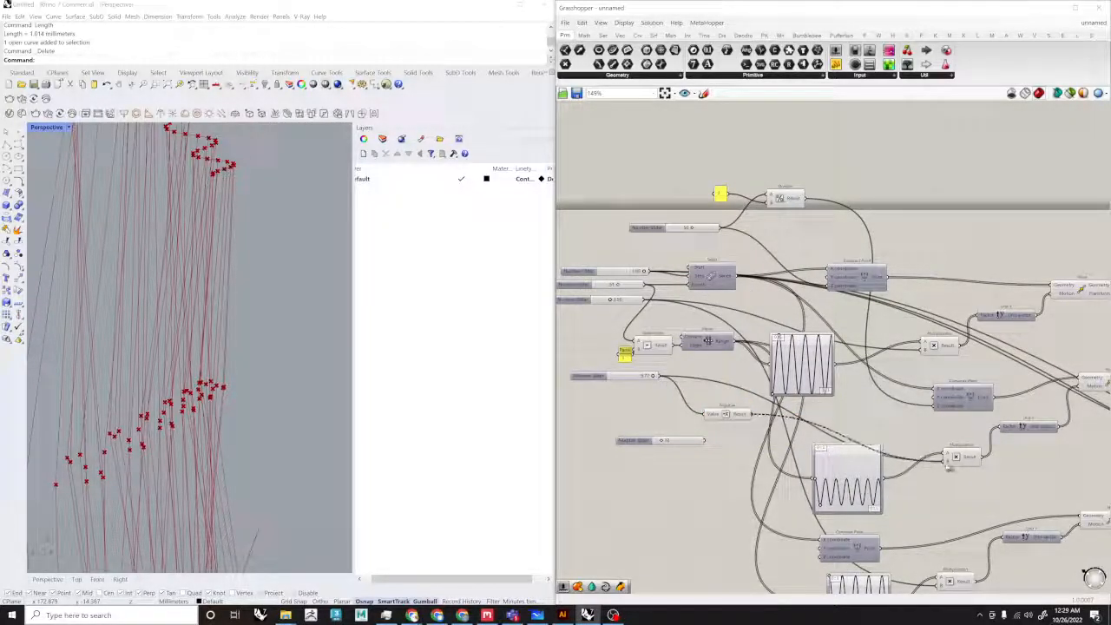
drag(947, 466, 946, 463)
scroll(297, 324, down, 3)
right_drag(297, 325, 231, 379)
scroll(231, 379, up, 4)
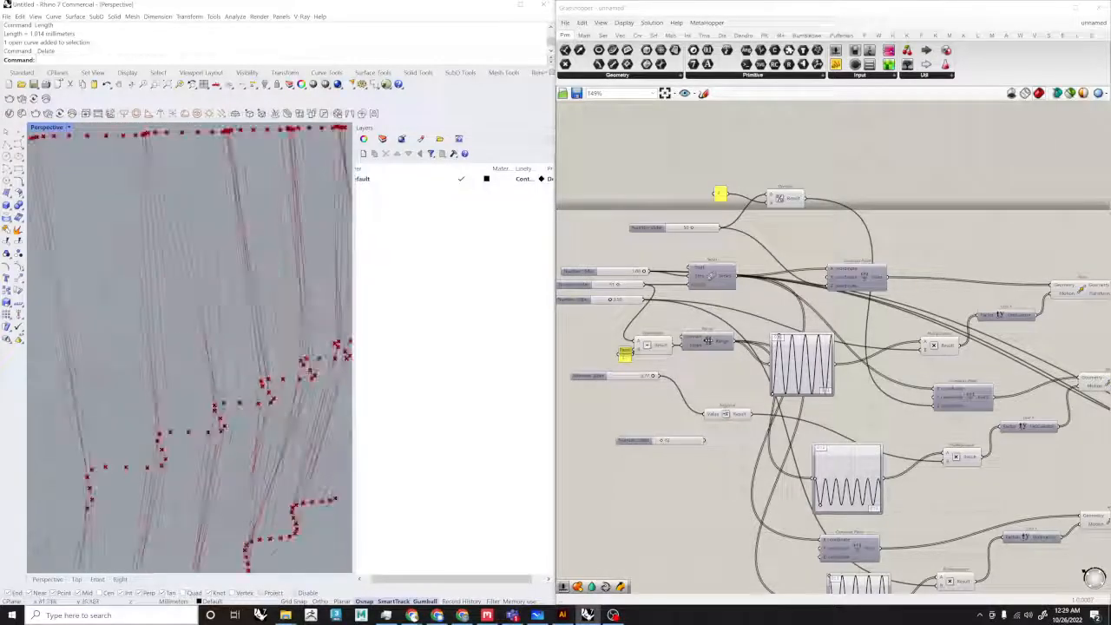
Step: Set the middle row's amplitude slider to 8.09
mouse_move(654, 376)
mouse_down()
mouse_move(592, 377)
mouse_move(646, 376)
mouse_up()
right_drag(292, 368, 212, 333)
scroll(862, 415, down, 3)
Step: Place a separate Number Slider by the middle Construct Point, connect it to the Z coordinate and set it to 38
right_drag(928, 430, 837, 401)
scroll(837, 401, up, 3)
scroll(837, 401, up, 3)
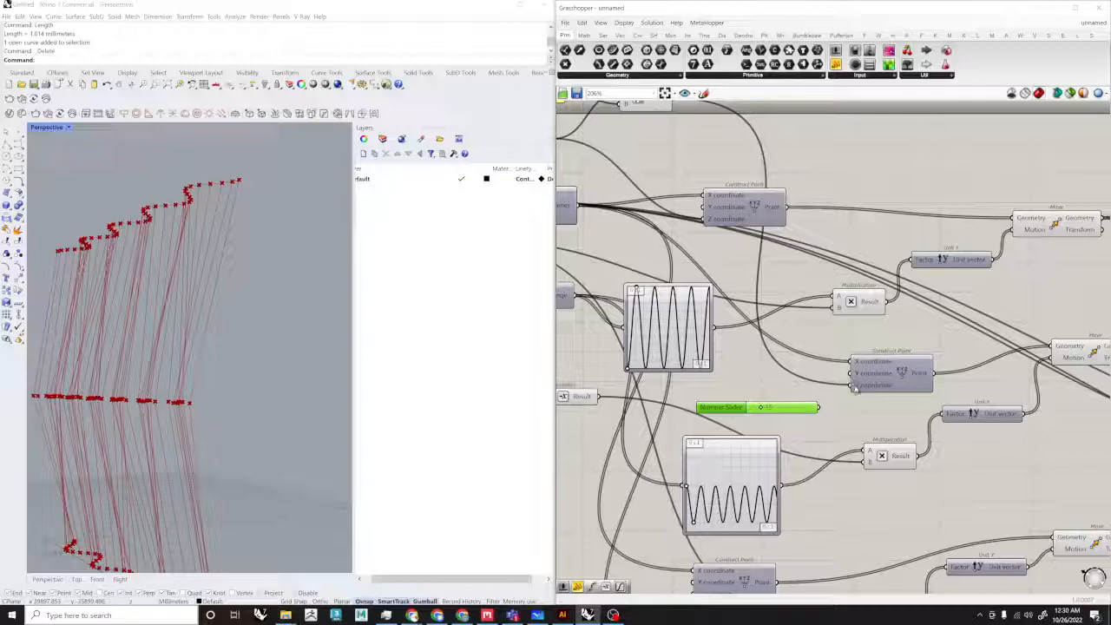
drag(849, 386, 852, 385)
drag(764, 407, 777, 408)
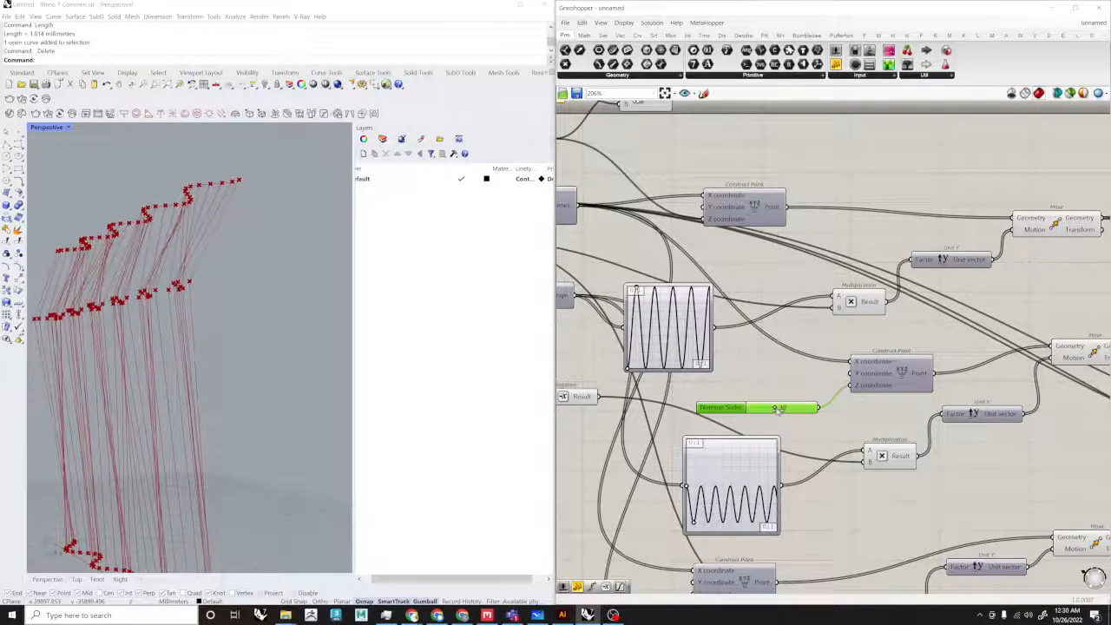
right_drag(165, 330, 198, 334)
Step: Move the Panel showing Merge's Result away from the PolyLine component to free space beside it
scroll(213, 314, down, 5)
right_drag(1011, 341, 716, 330)
scroll(716, 330, down, 5)
scroll(919, 347, up, 3)
right_drag(919, 347, 859, 361)
scroll(863, 361, down, 2)
scroll(794, 319, up, 4)
drag(902, 306, 990, 326)
click(900, 316)
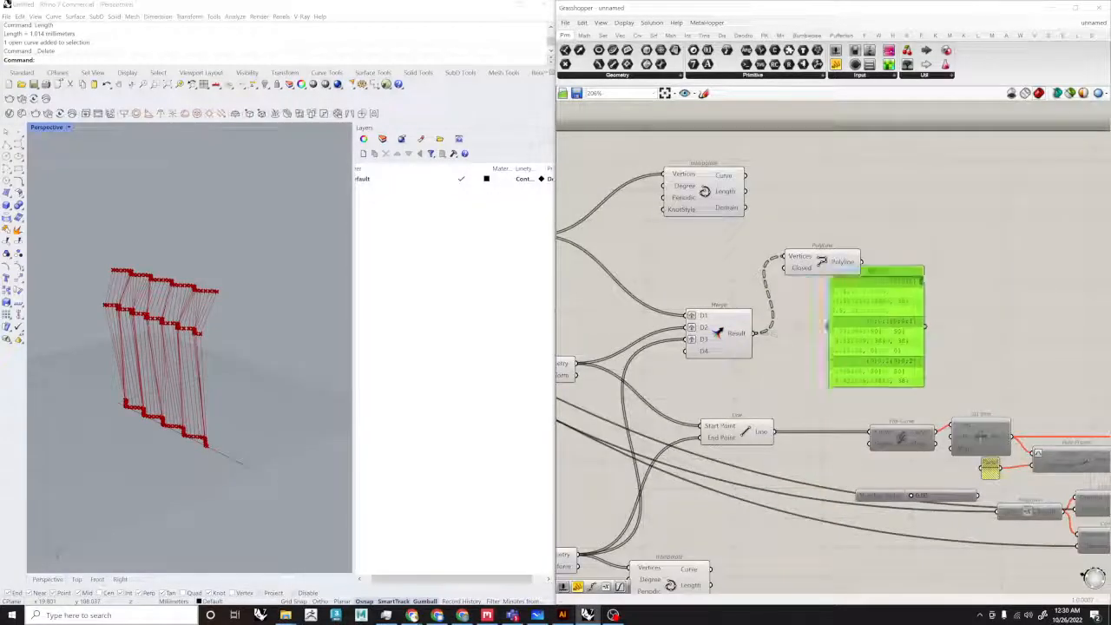
drag(868, 303, 1039, 196)
Step: Add an Interpolate component, connect Merge's Result to its Vertices input and place it beside the PolyLine component
double_click(933, 177)
text(sun)
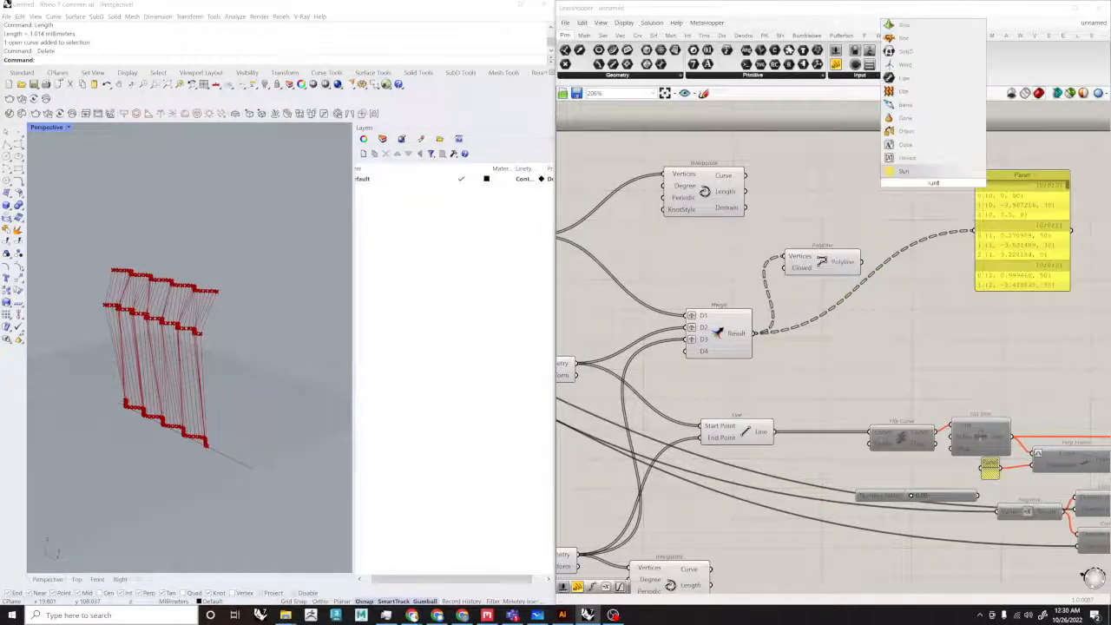
key(BackSpace)
text(interpolate)
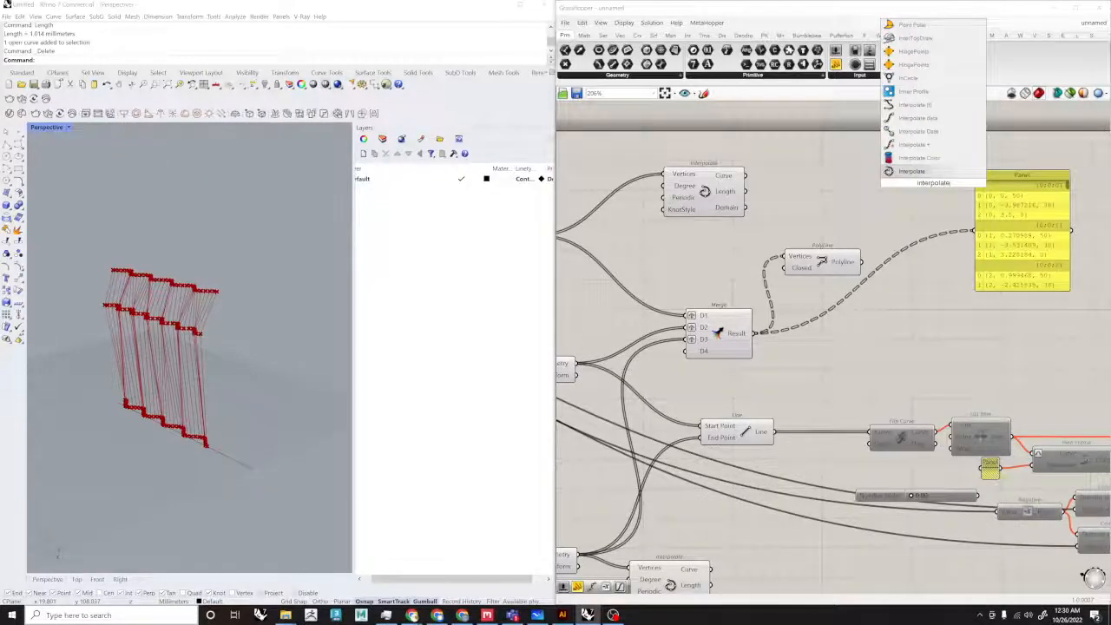
key(Return)
scroll(942, 179, up, 1)
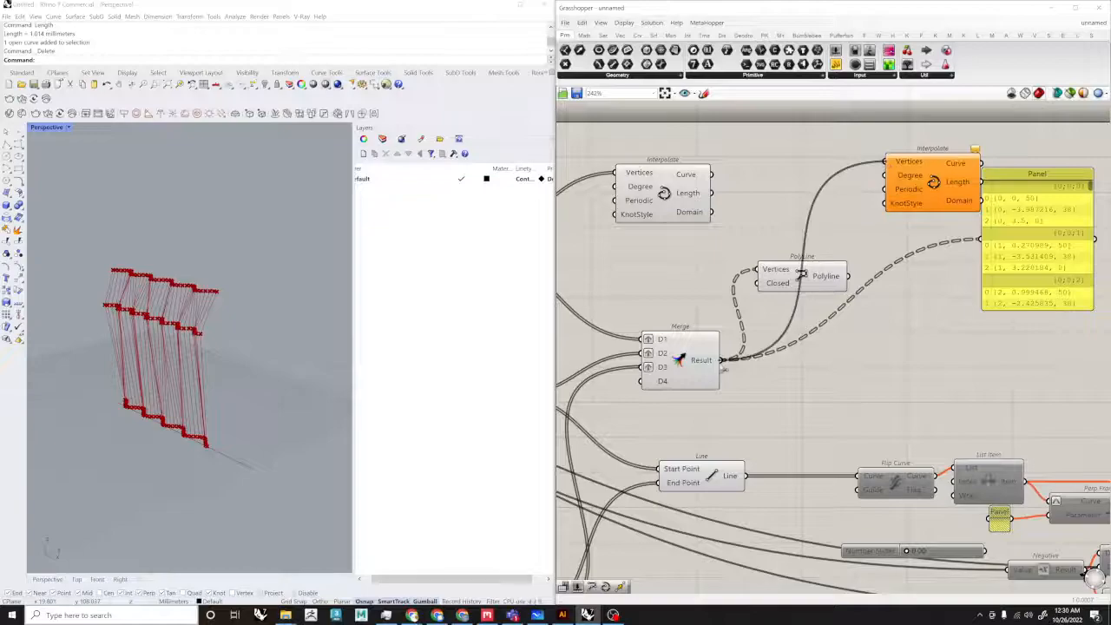
drag(932, 182, 915, 312)
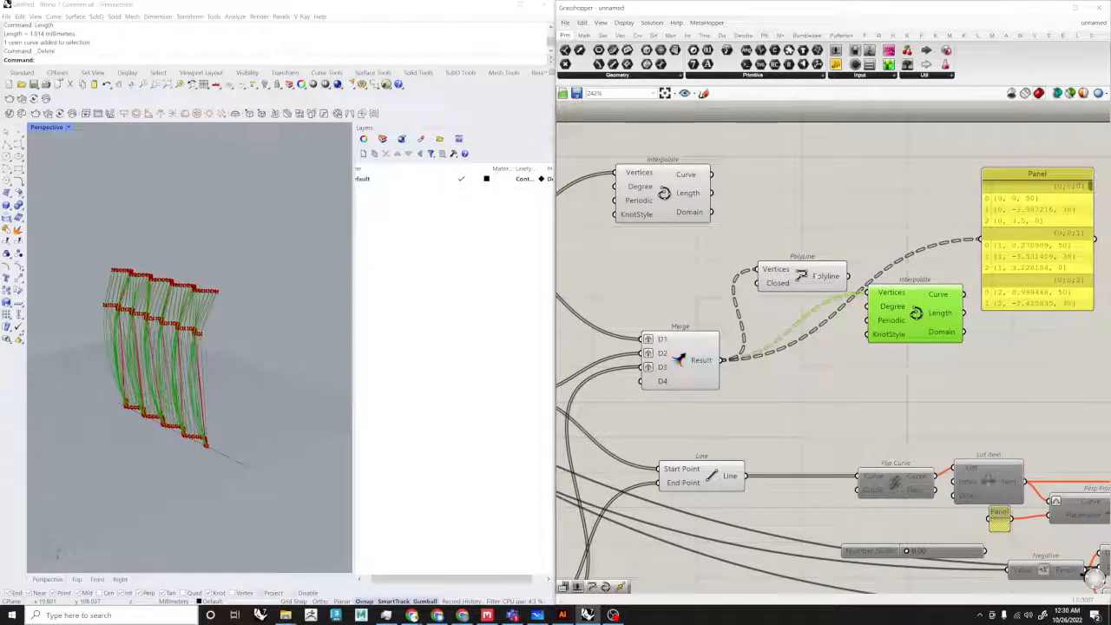
Step: Delete the PolyLine component and check the interpolated vertical curves in the viewport
click(804, 276)
key(Delete)
scroll(235, 384, up, 4)
right_drag(235, 384, 211, 276)
scroll(211, 290, up, 3)
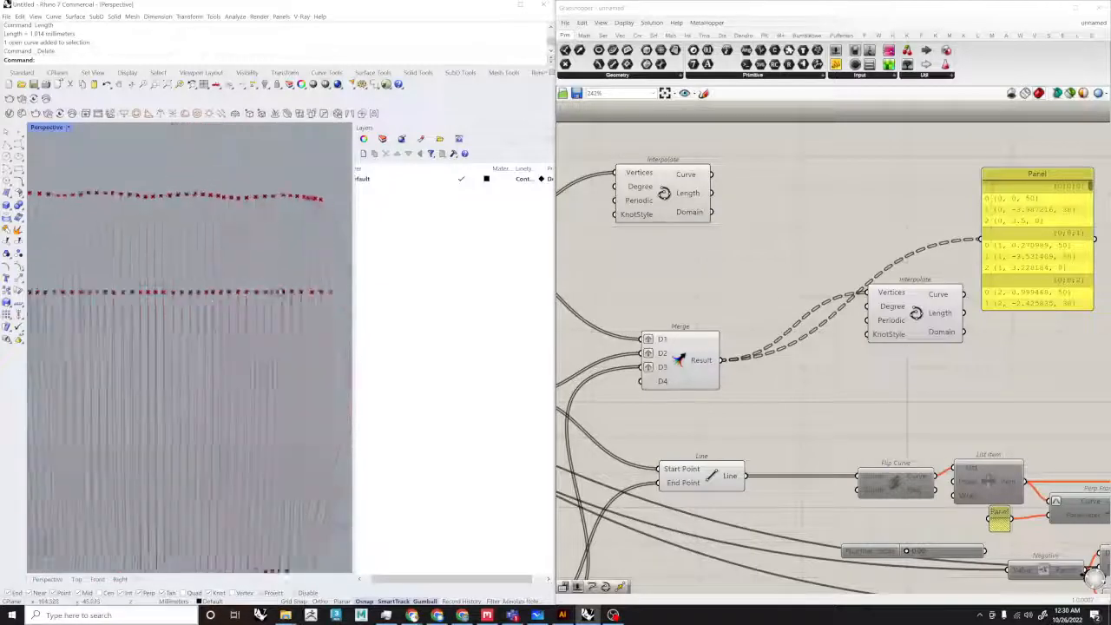
scroll(916, 303, down, 2)
right_drag(199, 358, 151, 349)
Step: Delete the Line component that joins the point rows with straight lines
mouse_move(745, 404)
right_down()
mouse_move(795, 392)
mouse_move(762, 413)
right_up()
click(791, 407)
key(Delete)
right_drag(179, 311, 302, 355)
scroll(694, 394, down, 3)
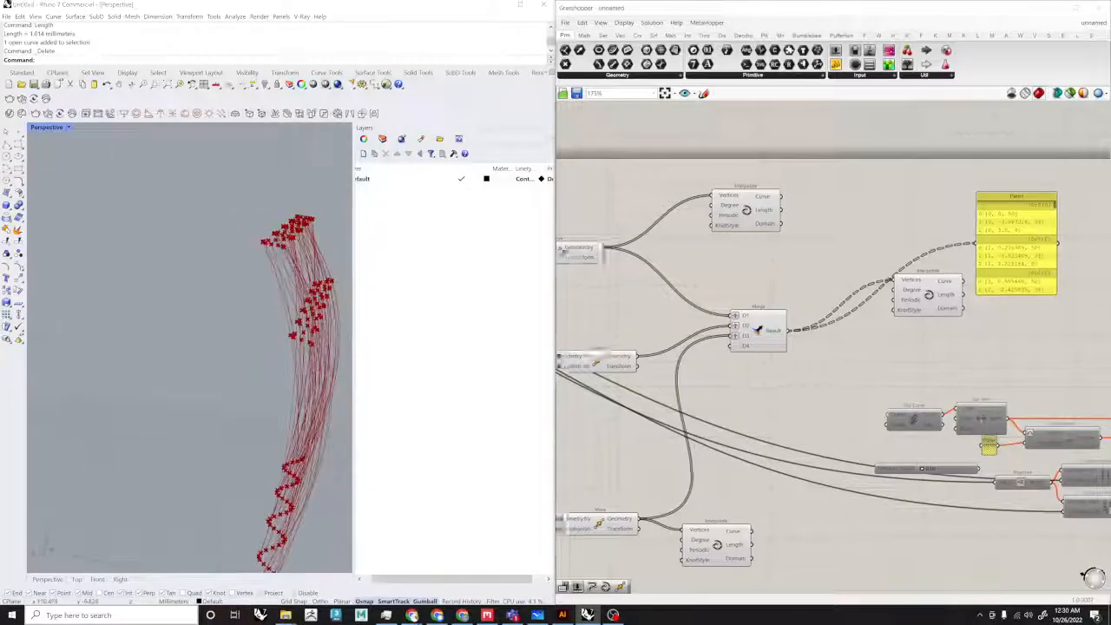
Step: Set the middle row's amplitude slider to about 4.33
right_drag(703, 395, 828, 371)
scroll(723, 410, up, 2)
right_drag(724, 409, 930, 417)
scroll(729, 399, up, 3)
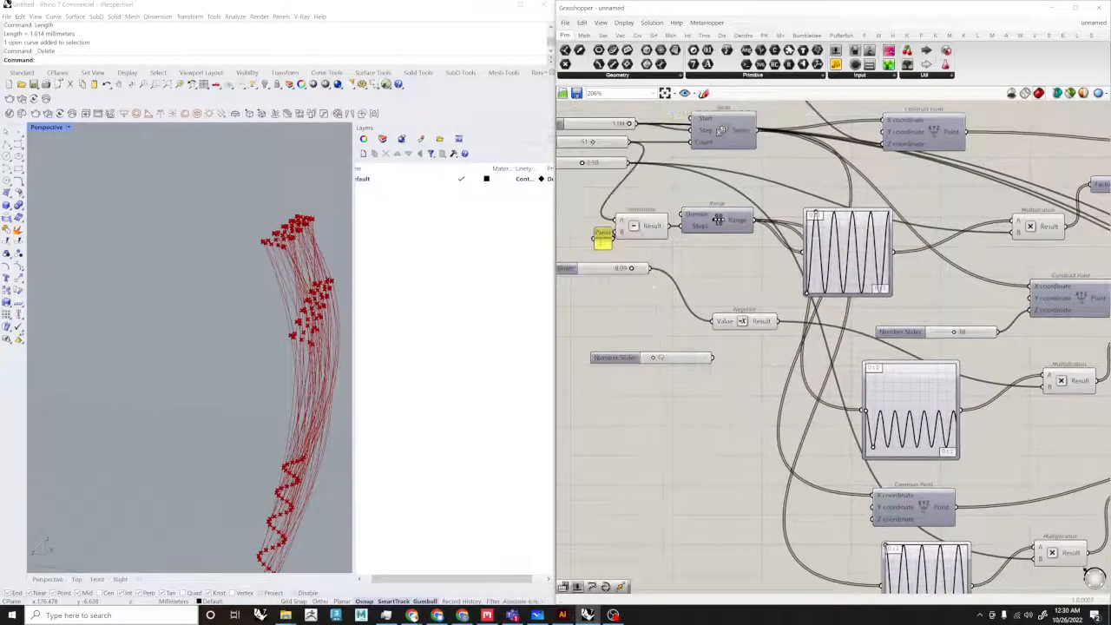
scroll(626, 266, up, 1)
drag(627, 267, 603, 269)
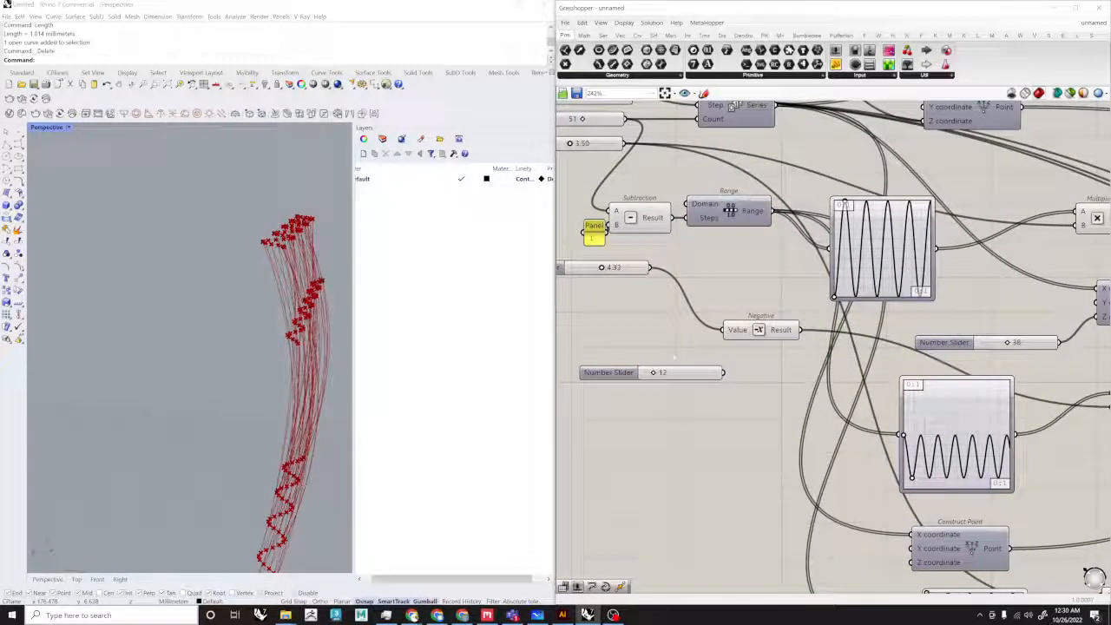
Step: Move the middle row's height slider next to the other input sliders, just below the amplitude slider
scroll(590, 392, down, 2)
right_drag(590, 392, 563, 399)
scroll(679, 354, up, 5)
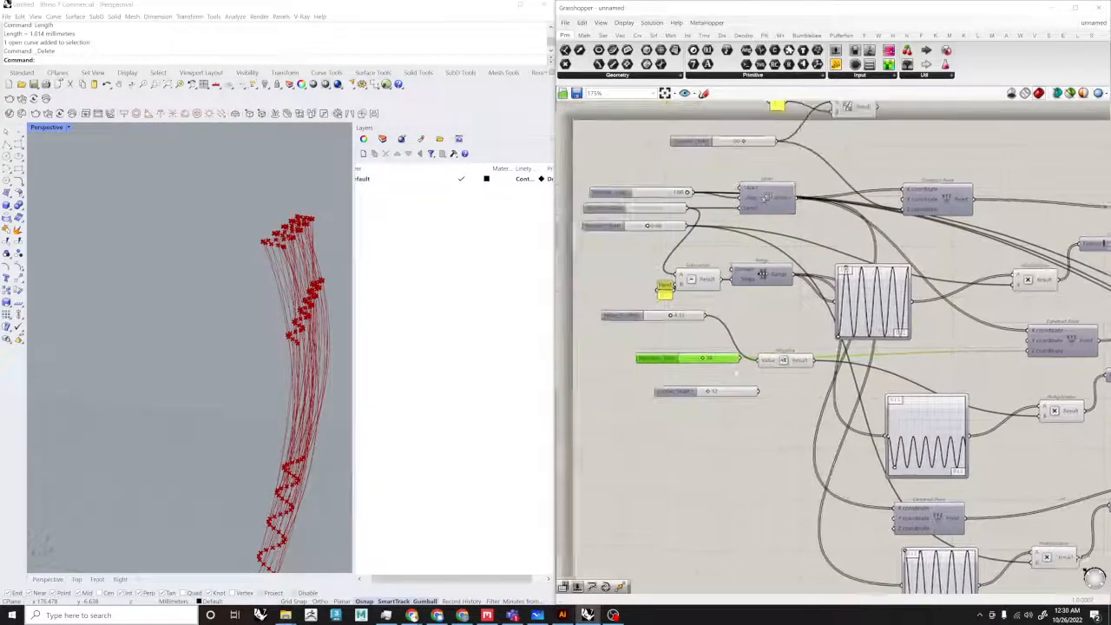
Step: Set the middle row's height to 26 and raise the wave frequency and amplitude of its graph mapper
drag(727, 350, 702, 350)
right_drag(717, 398, 711, 362)
scroll(712, 363, down, 3)
right_drag(1029, 479, 899, 487)
scroll(899, 486, up, 1)
drag(881, 464, 885, 393)
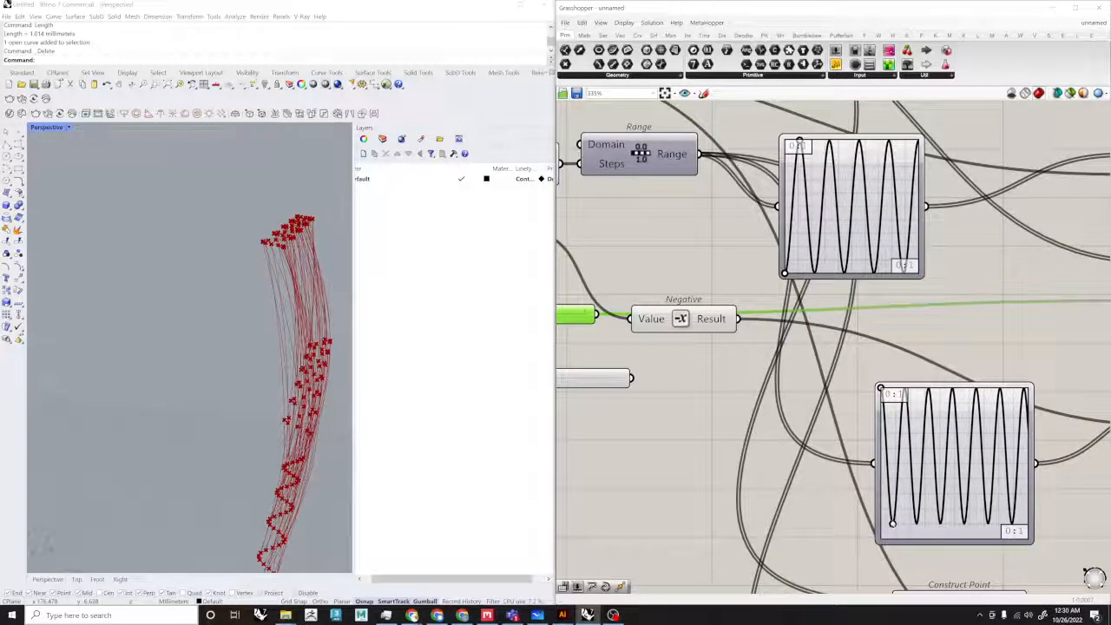
drag(892, 523, 889, 540)
Step: Examine the three point rows and the vertical curves from several angles in the viewport
right_drag(260, 365, 147, 382)
scroll(156, 377, down, 7)
scroll(157, 347, up, 4)
scroll(183, 334, down, 10)
right_drag(220, 330, 231, 299)
scroll(193, 330, up, 10)
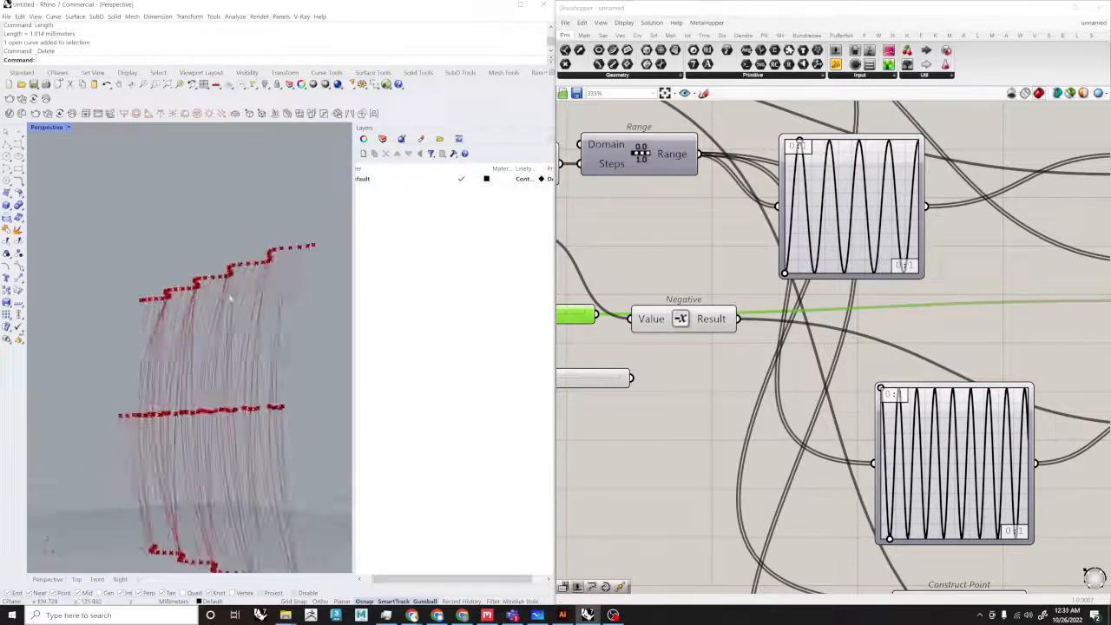
right_drag(206, 337, 212, 423)
scroll(210, 350, down, 8)
scroll(212, 426, up, 9)
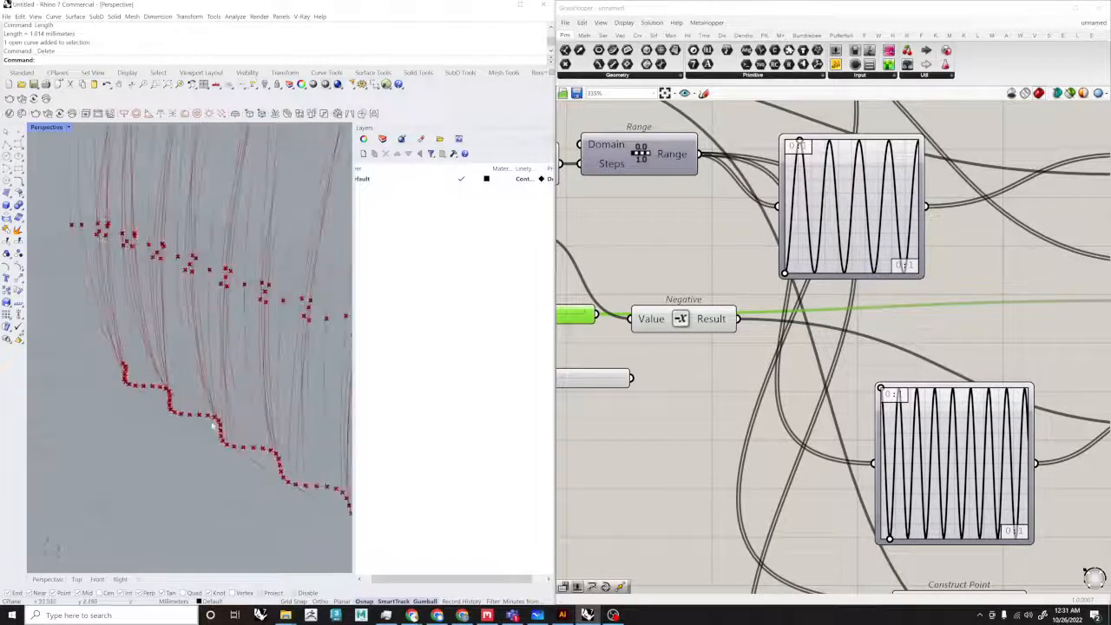
right_drag(171, 391, 177, 375)
scroll(765, 262, down, 4)
scroll(765, 244, up, 2)
Step: Set the amplitude slider of the top and bottom rows to 10.00
right_drag(743, 244, 662, 293)
click(980, 249)
right_drag(963, 265, 1076, 293)
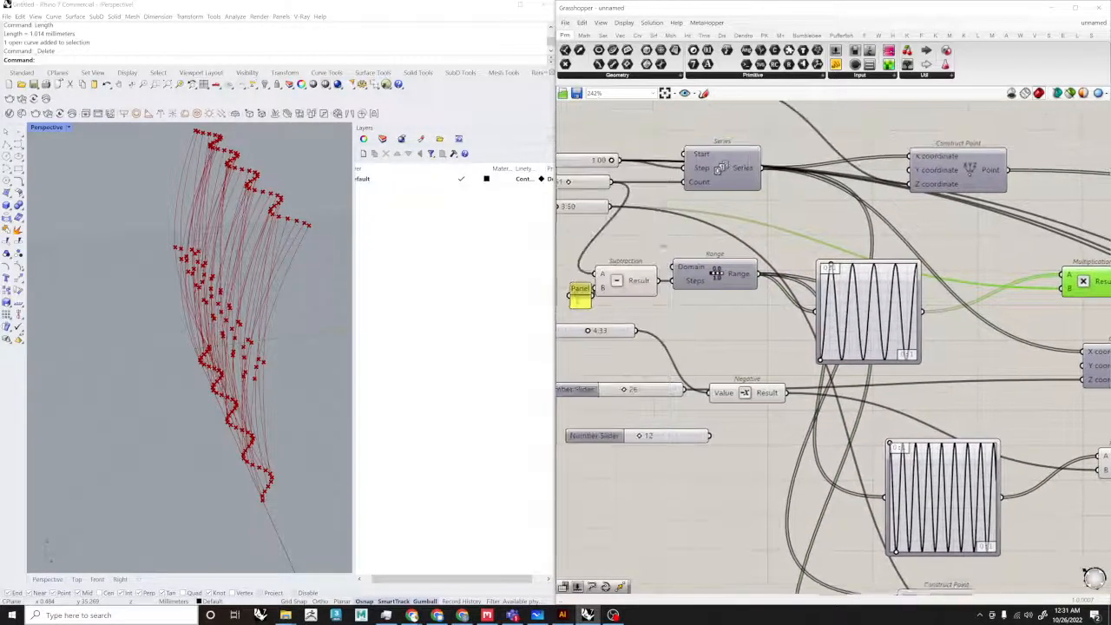
scroll(665, 245, up, 2)
drag(633, 203, 723, 209)
Step: Increase the Series count so the wall has more points per row and more vertical curves
right_drag(299, 299, 295, 266)
scroll(685, 251, up, 4)
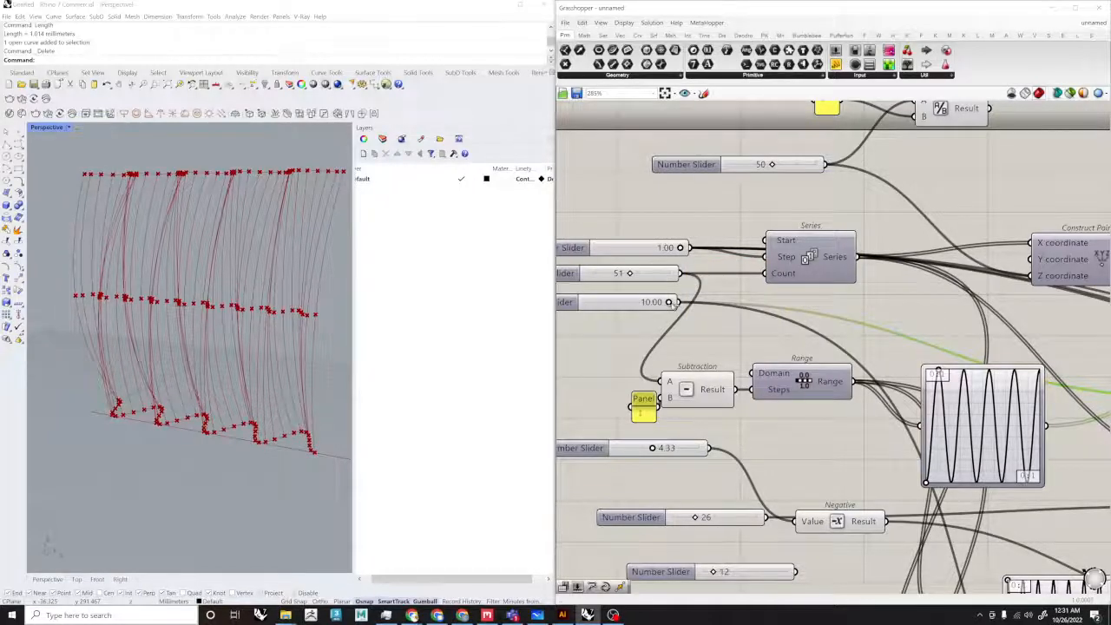
drag(645, 248, 669, 273)
right_drag(242, 307, 204, 304)
scroll(820, 271, down, 5)
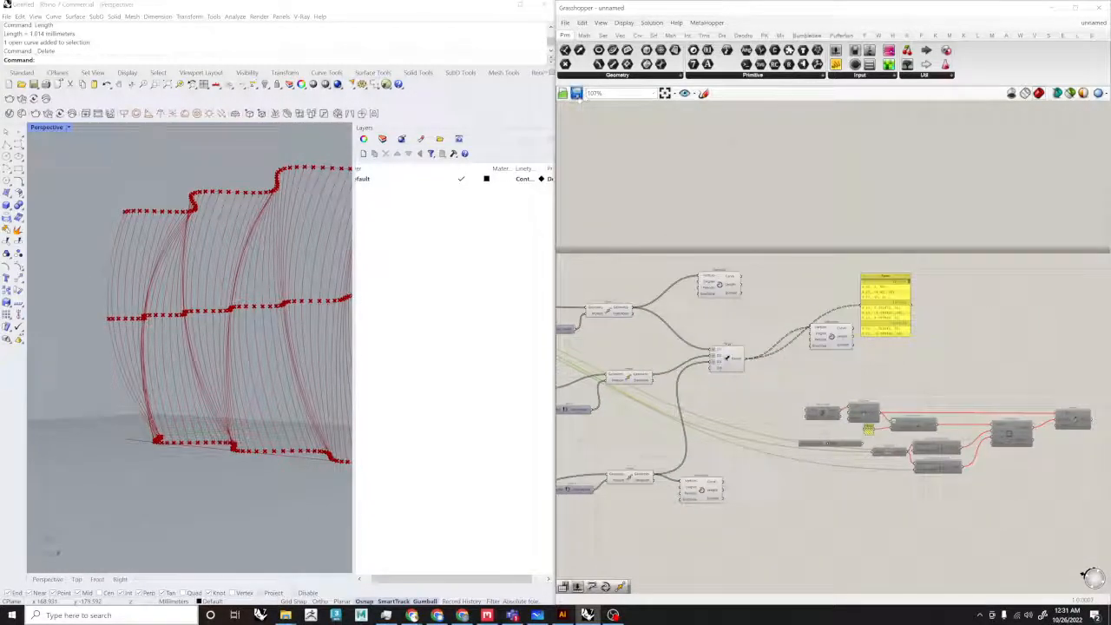
Step: Try to save the Grasshopper definition
key(ctrl+s)
click(1005, 167)
click(980, 286)
right_drag(981, 286, 875, 266)
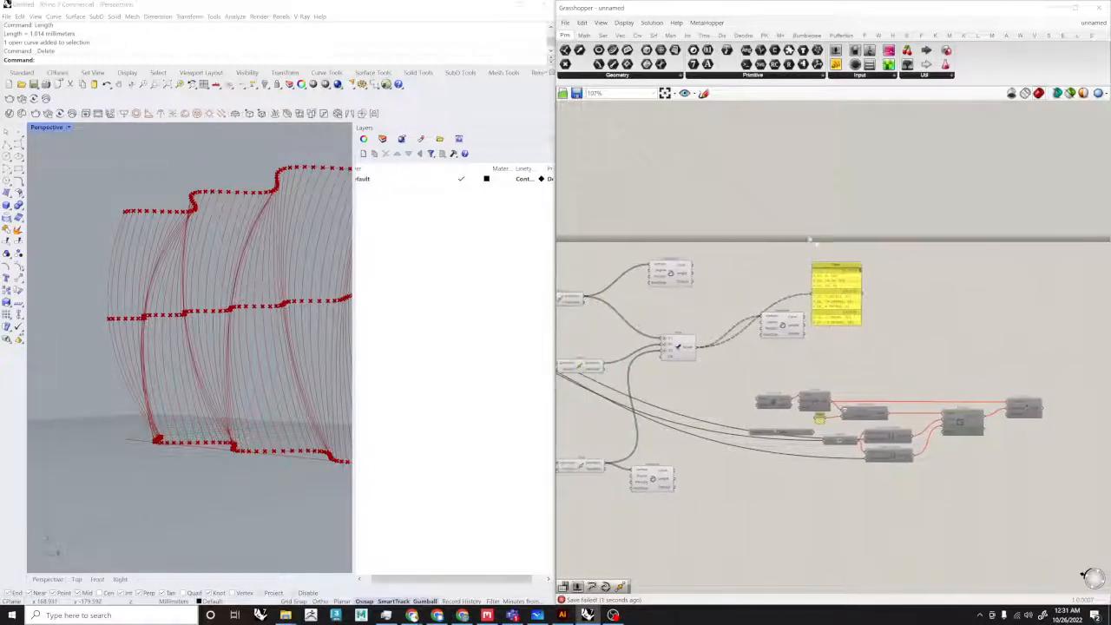
scroll(792, 382, up, 4)
scroll(772, 322, down, 3)
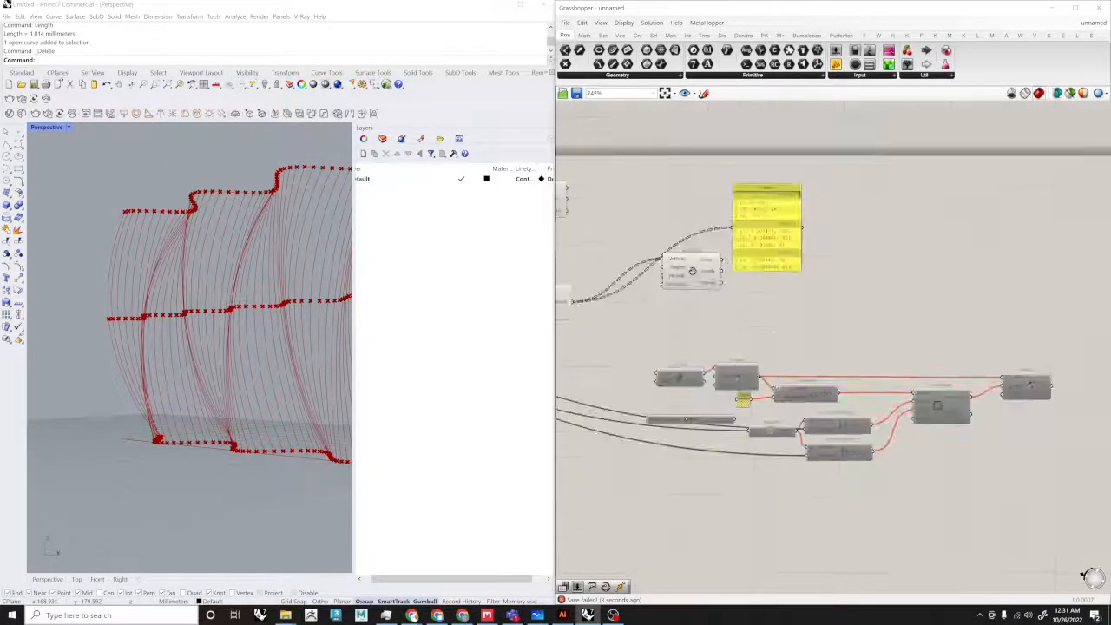
right_drag(704, 296, 807, 280)
right_drag(752, 324, 795, 319)
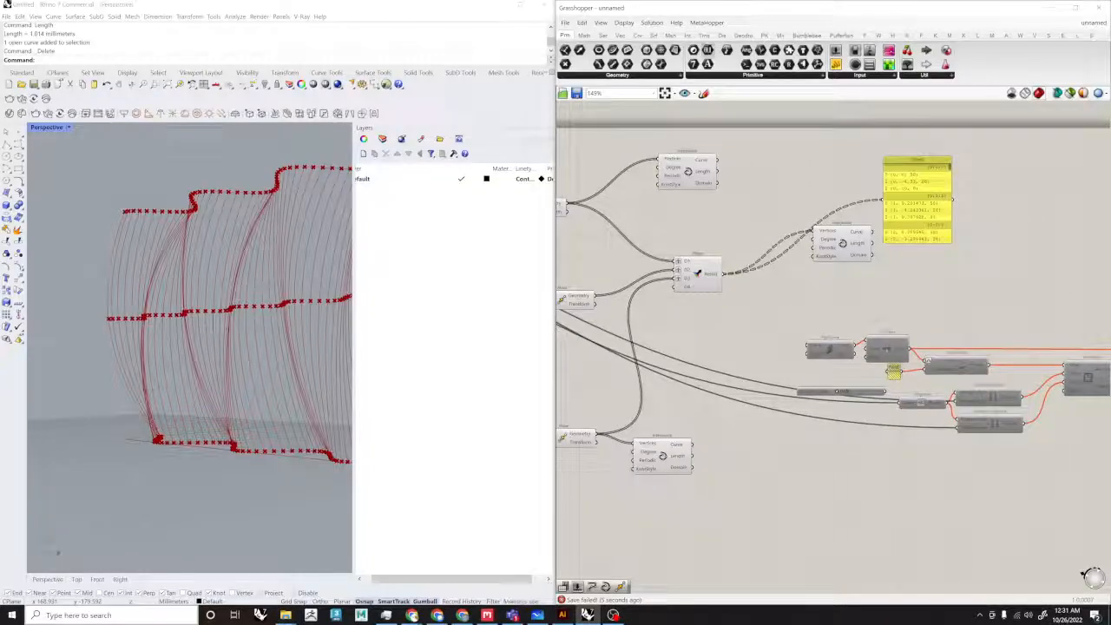
Step: Save the definition as Stone Curve Facade and dock the Grasshopper window back beside the Rhino viewport
drag(781, 8, 0, 334)
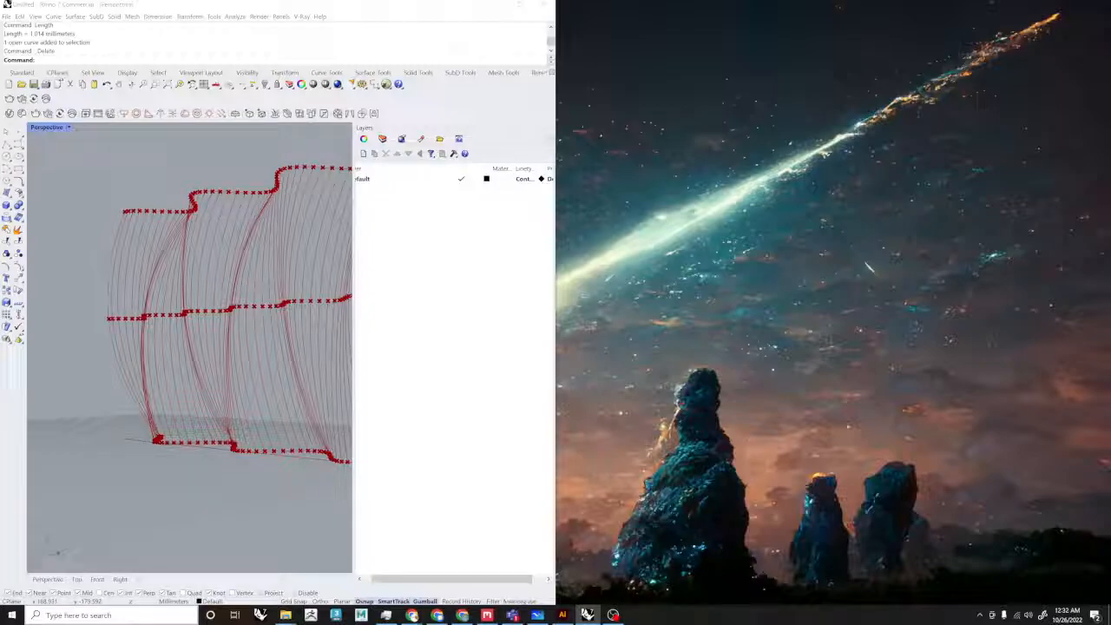
drag(2, 451, 695, 163)
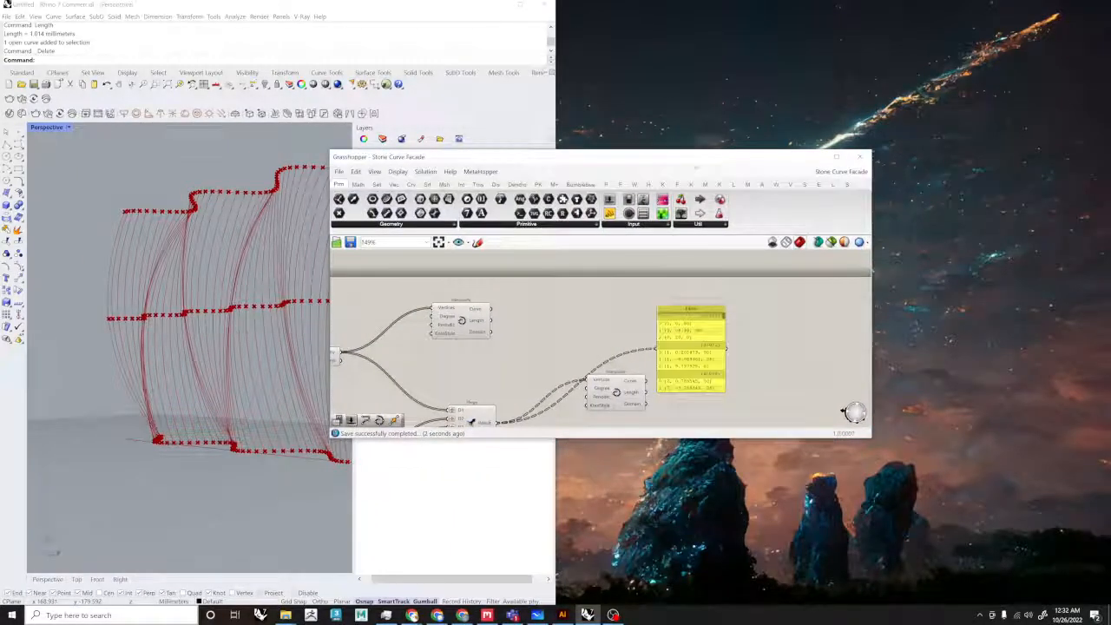
key(super+Right)
scroll(695, 166, up, 2)
scroll(865, 314, down, 3)
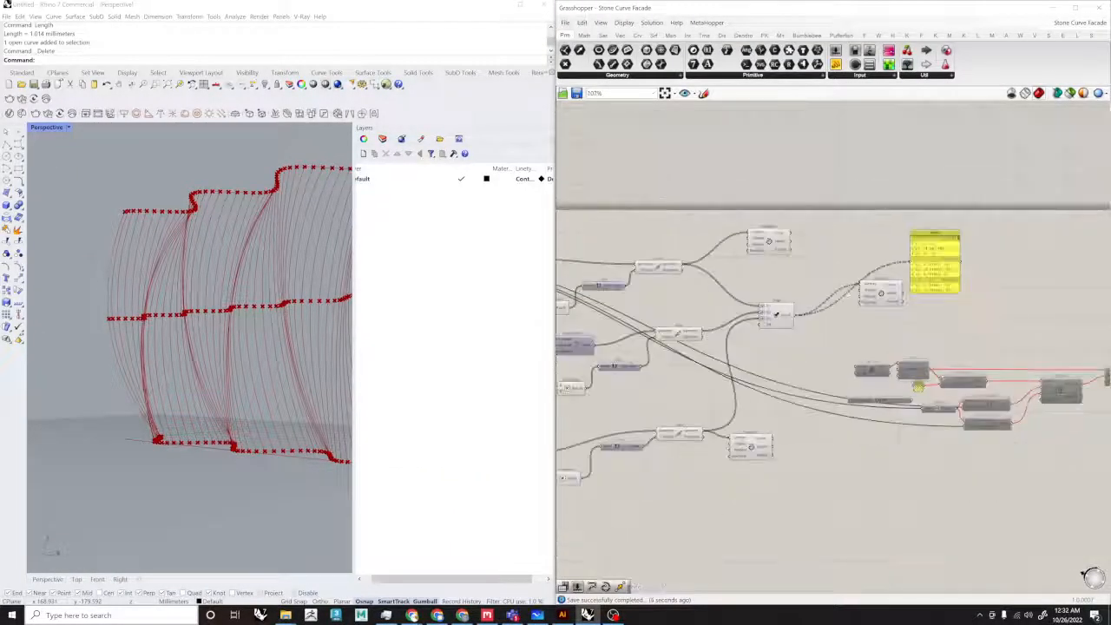
Step: Move the Interpolate component for the vertical curves next to Merge and check its curves in the viewport
scroll(607, 304, up, 2)
drag(776, 270, 691, 323)
scroll(180, 296, down, 6)
right_drag(179, 296, 279, 188)
scroll(226, 314, up, 6)
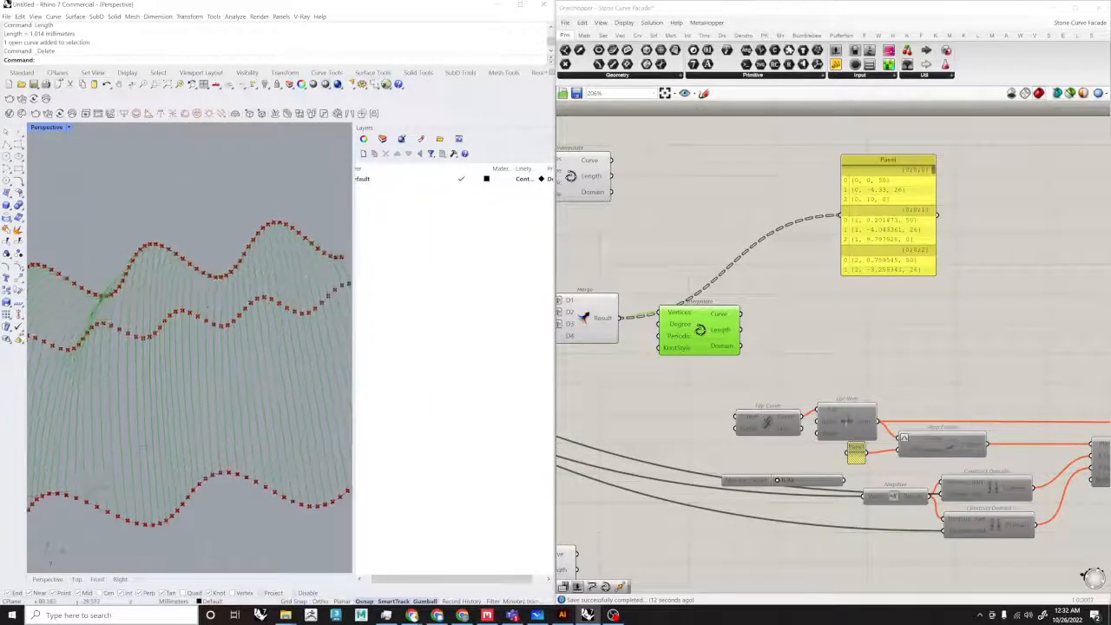
Step: Connect the Interpolate component's Curve output to Flip Curve and enable the disabled sweep component chain
right_drag(742, 393, 687, 374)
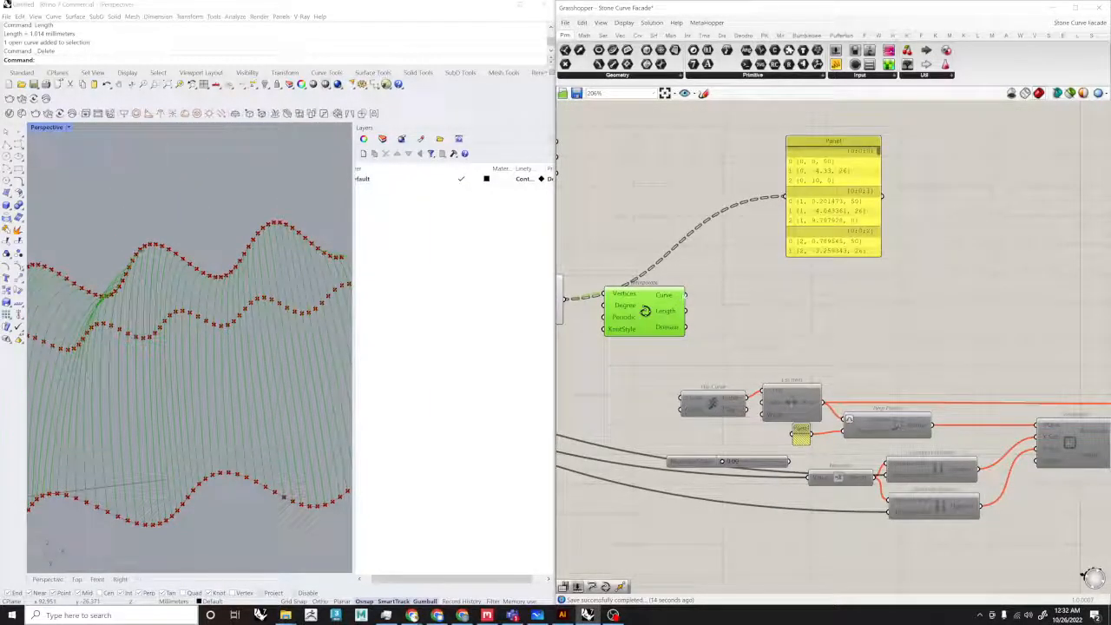
click(791, 367)
scroll(791, 366, down, 3)
right_drag(842, 361, 831, 362)
drag(861, 395, 721, 358)
middle_click(776, 362)
click(778, 401)
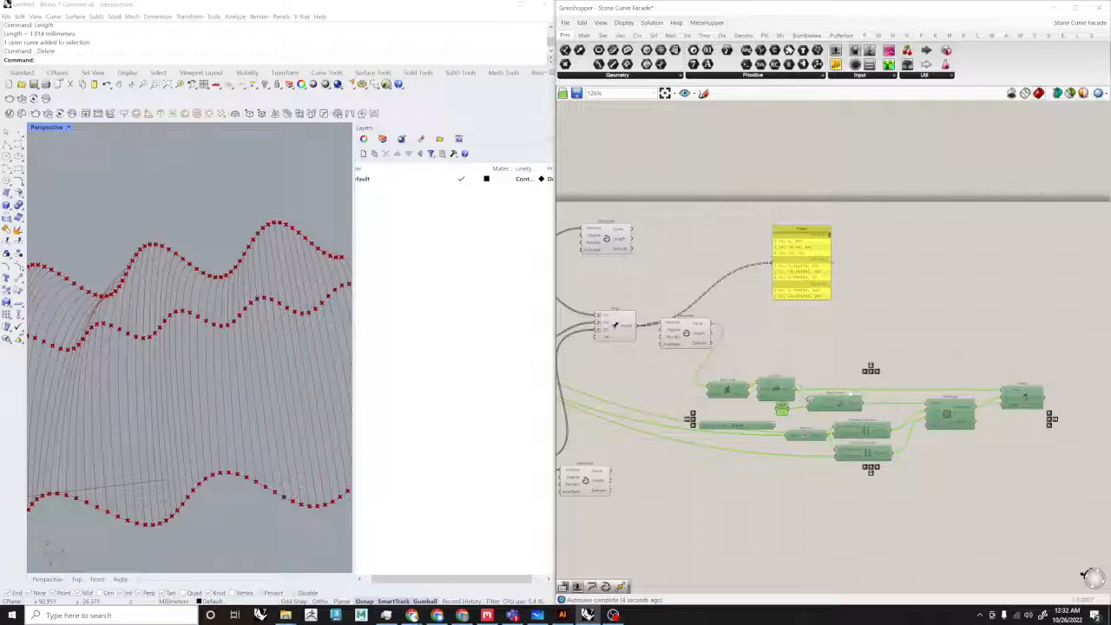
scroll(848, 401, up, 1)
middle_click(859, 356)
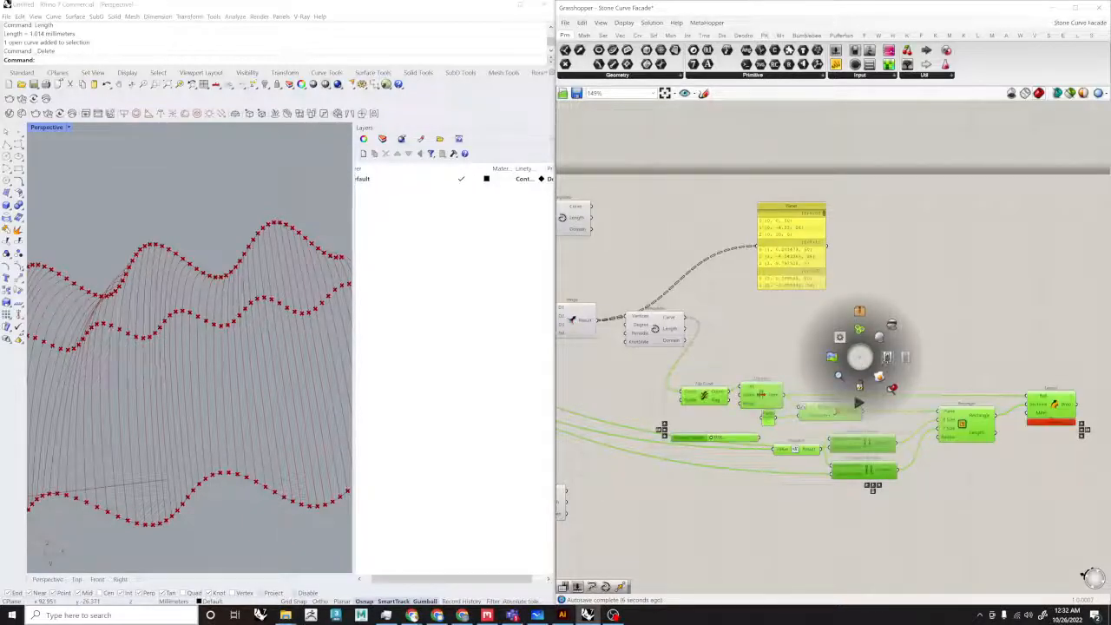
click(859, 392)
Step: Disable all components of the sweep chain, from Flip Curve through Sweep1
right_drag(347, 348, 279, 368)
right_drag(826, 364, 756, 370)
scroll(601, 349, up, 1)
drag(1084, 562, 654, 354)
middle_click(680, 358)
click(727, 358)
click(757, 341)
Step: Enable only the Flip Curve and List Item components and check the List Item's curves on the wall
drag(757, 339, 654, 411)
middle_click(669, 401)
click(695, 400)
click(769, 334)
click(707, 409)
scroll(260, 266, down, 12)
scroll(283, 264, up, 16)
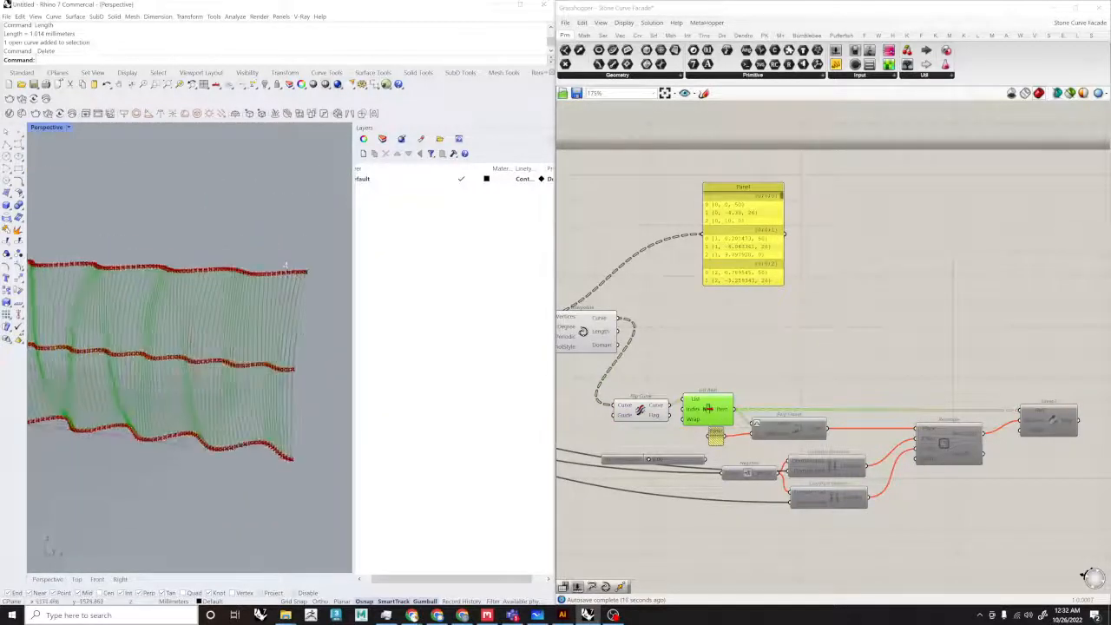
click(725, 358)
click(709, 409)
Step: Add a Panel beside Interpolate, connect it to the Curve output and resize it
right_drag(724, 308, 899, 326)
click(833, 335)
double_click(885, 342)
text(//)
key(Return)
scroll(838, 338, up, 2)
drag(843, 351, 774, 335)
drag(880, 325, 876, 318)
drag(950, 330, 951, 367)
Step: Move the point-coordinates panel above the curve panel and compare the data tree branches of both
scroll(716, 331, up, 5)
scroll(729, 331, down, 3)
right_drag(781, 317, 694, 336)
drag(922, 246, 825, 246)
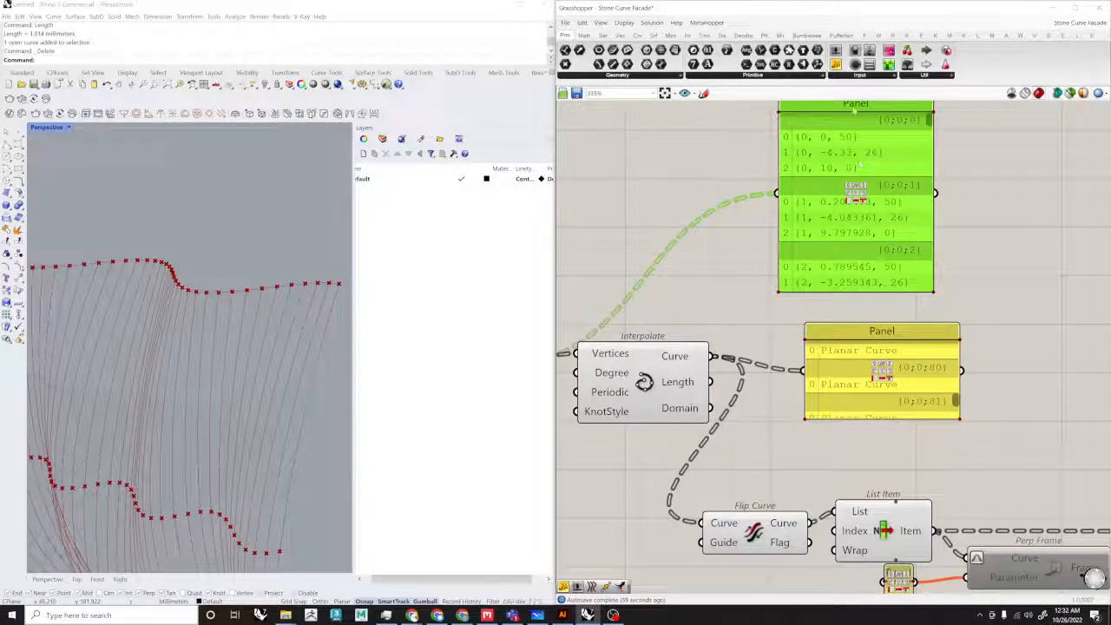
right_drag(701, 309, 678, 299)
drag(933, 391, 933, 379)
Step: Flatten the Interpolate component's Curve output, check the list and delete the temporary curve panel
right_click(654, 349)
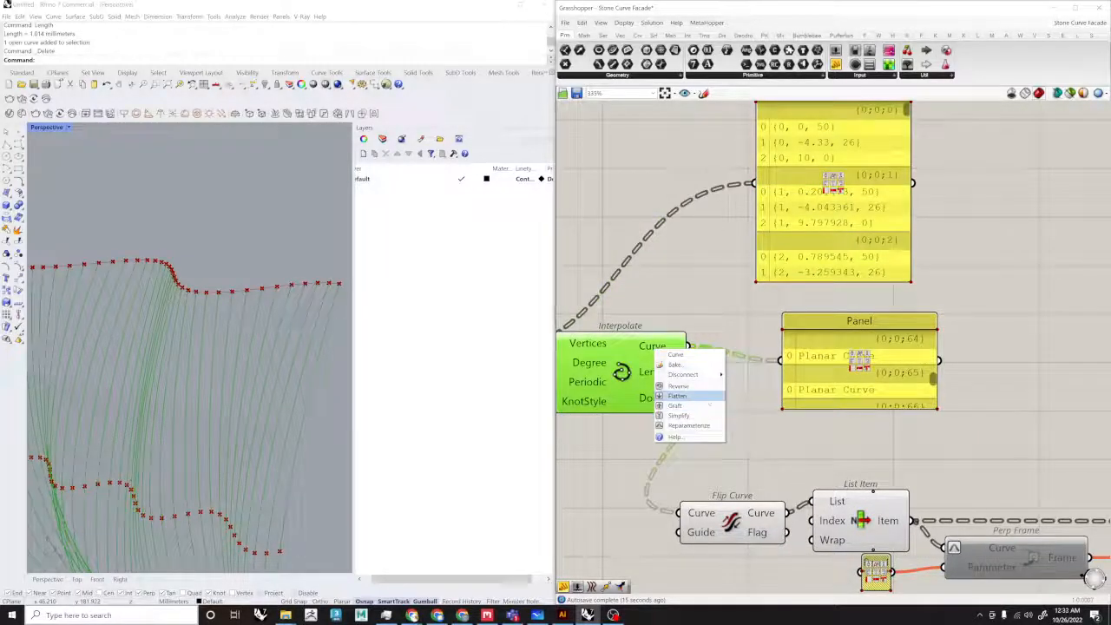
click(684, 396)
click(773, 431)
right_drag(773, 432, 747, 429)
click(767, 399)
scroll(727, 439, down, 2)
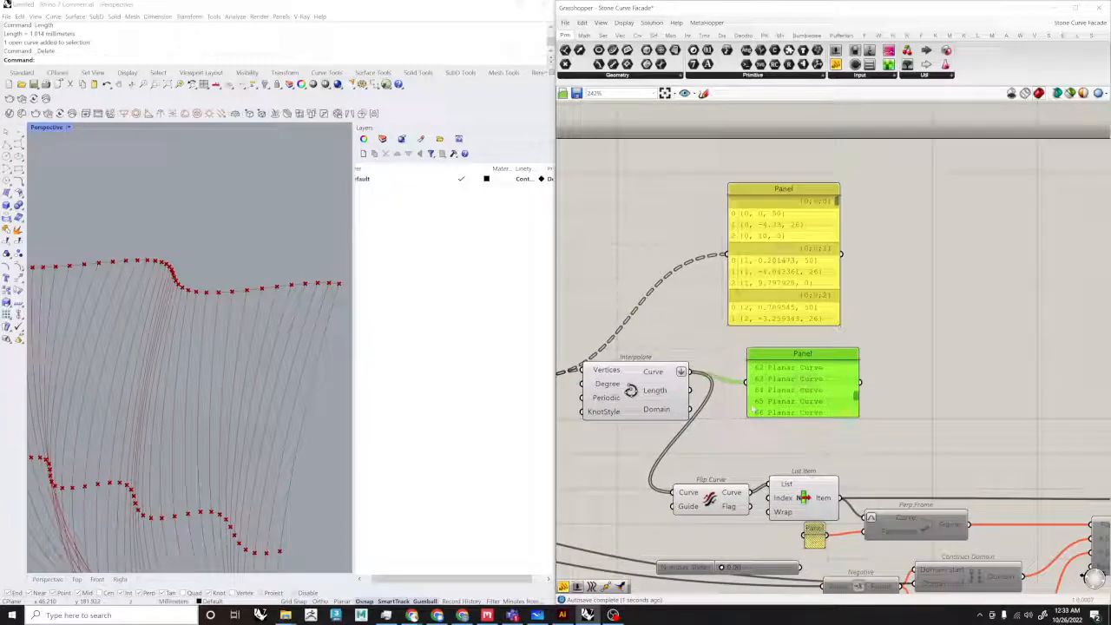
key(Delete)
Step: Enable the remaining sweep components, including Perp Frame, Negative, Construct Domain, Rectangle and Sweep1
scroll(749, 408, down, 4)
drag(1035, 527, 819, 382)
scroll(796, 464, up, 2)
shift+drag(857, 575, 737, 414)
middle_click(814, 418)
click(841, 417)
click(918, 364)
right_drag(918, 363, 836, 369)
Step: Examine the swept rib on the wall's end curve from several angles
click(287, 310)
scroll(287, 309, down, 12)
scroll(195, 314, up, 9)
right_drag(194, 314, 269, 339)
scroll(95, 426, down, 4)
scroll(94, 426, up, 9)
right_drag(95, 426, 74, 490)
scroll(126, 414, down, 9)
scroll(146, 430, up, 7)
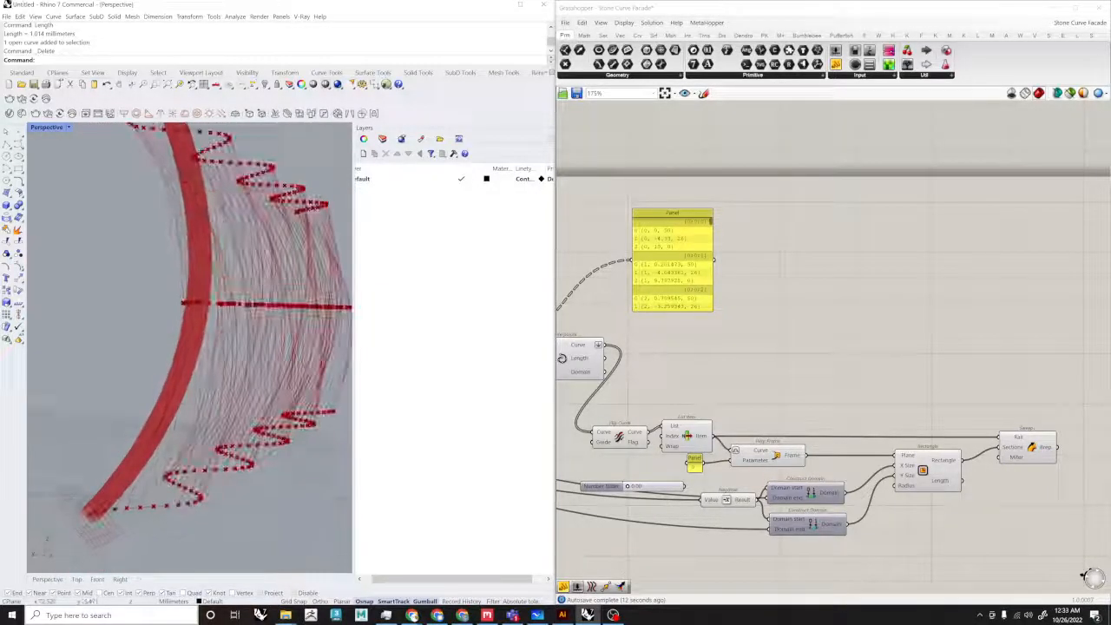
scroll(622, 421, up, 3)
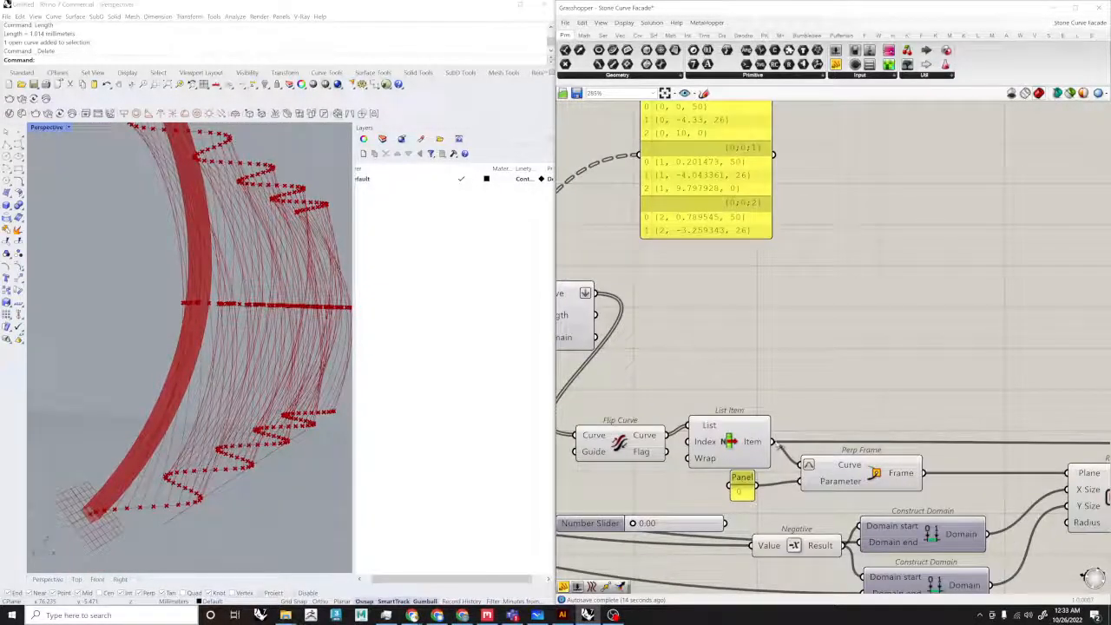
Step: Examine how List Item feeds Perp Frame and the rail of Sweep1
ctrl+shift+drag(776, 441, 662, 435)
mouse_move(729, 443)
mouse_down()
mouse_move(760, 383)
mouse_move(729, 441)
mouse_up()
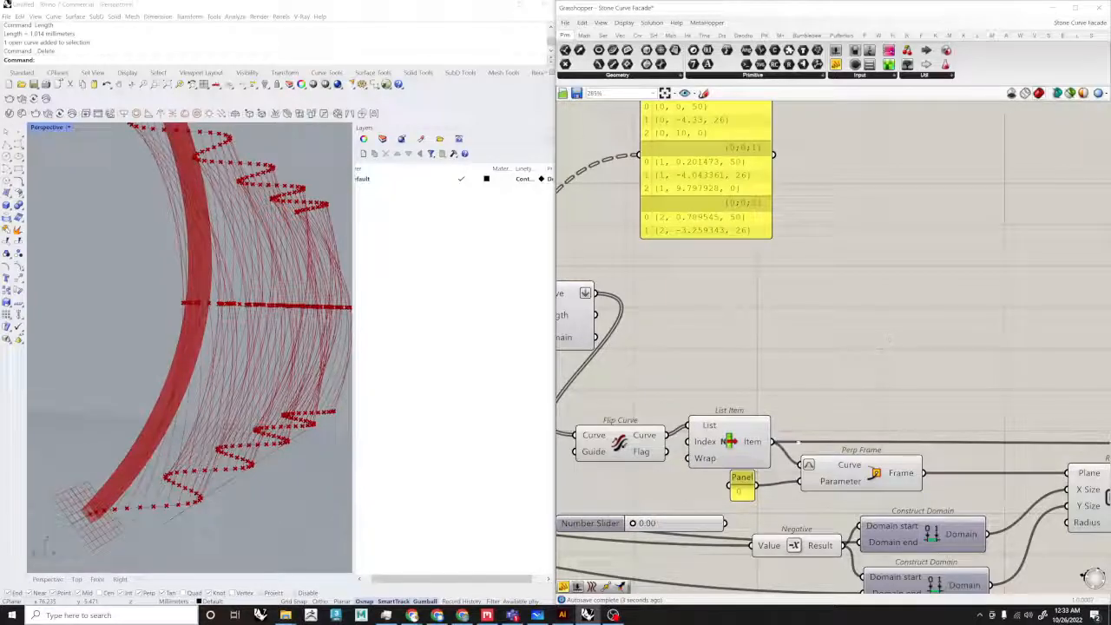
scroll(797, 440, down, 2)
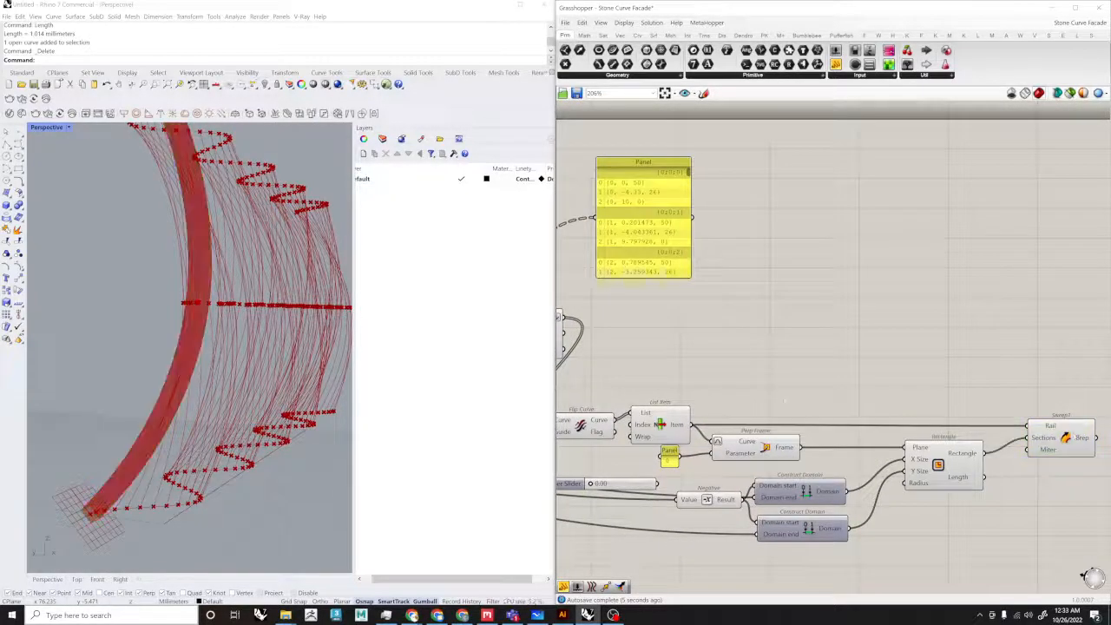
click(671, 416)
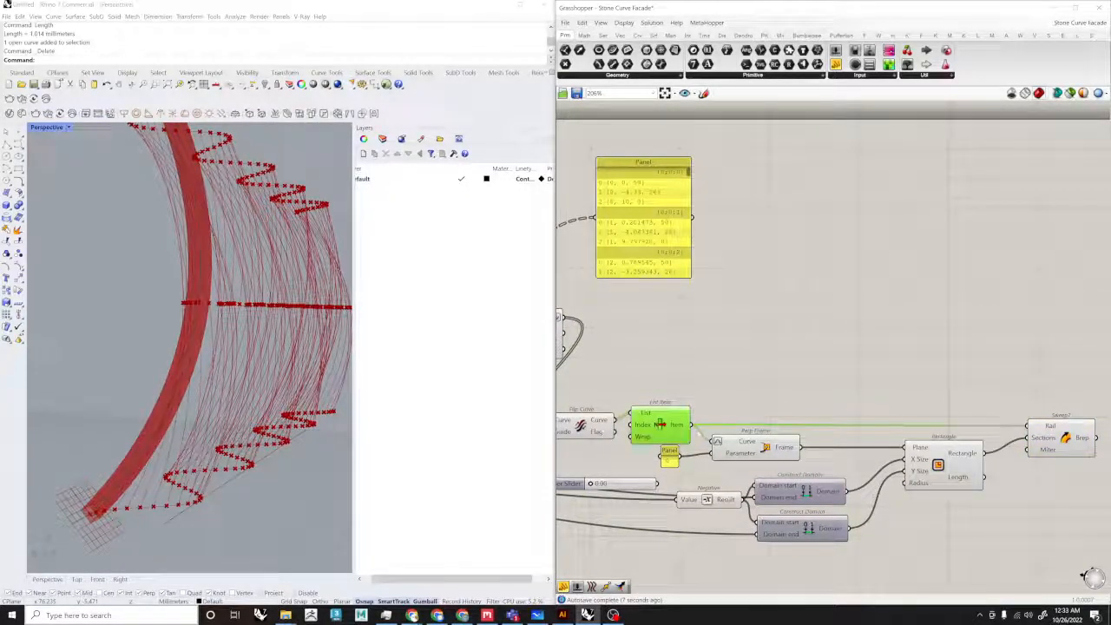
right_drag(661, 425, 802, 426)
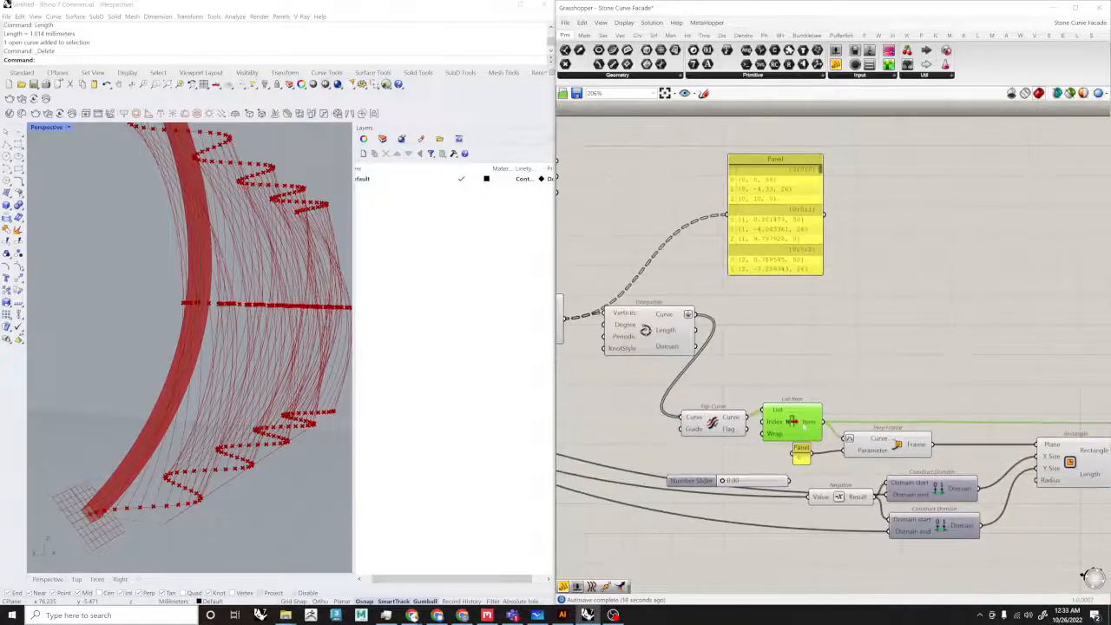
click(786, 365)
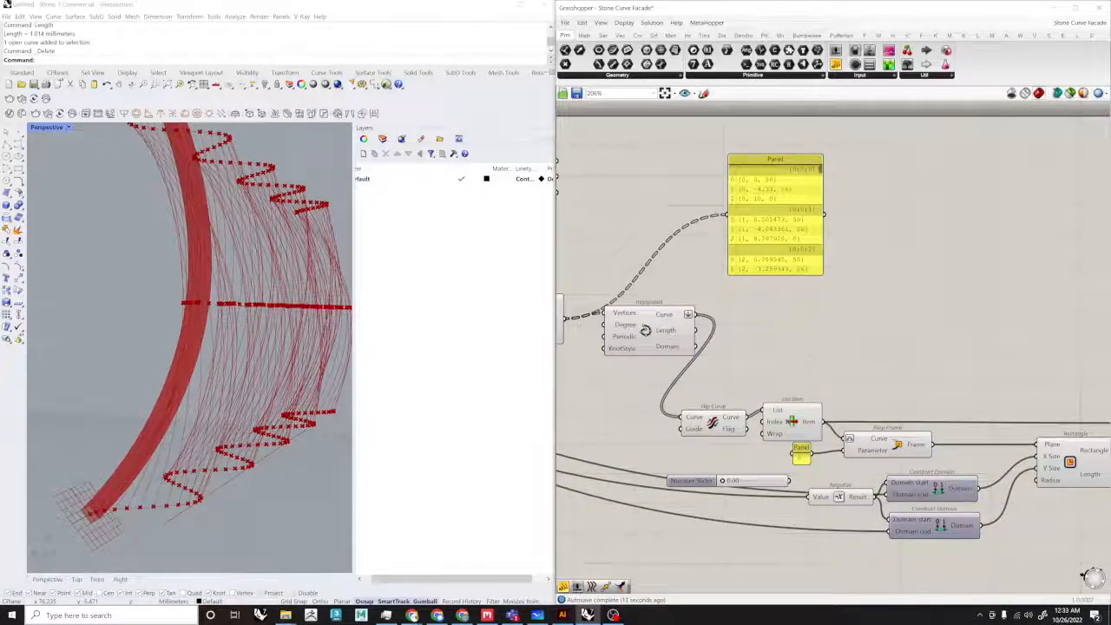
scroll(791, 422, up, 2)
click(793, 419)
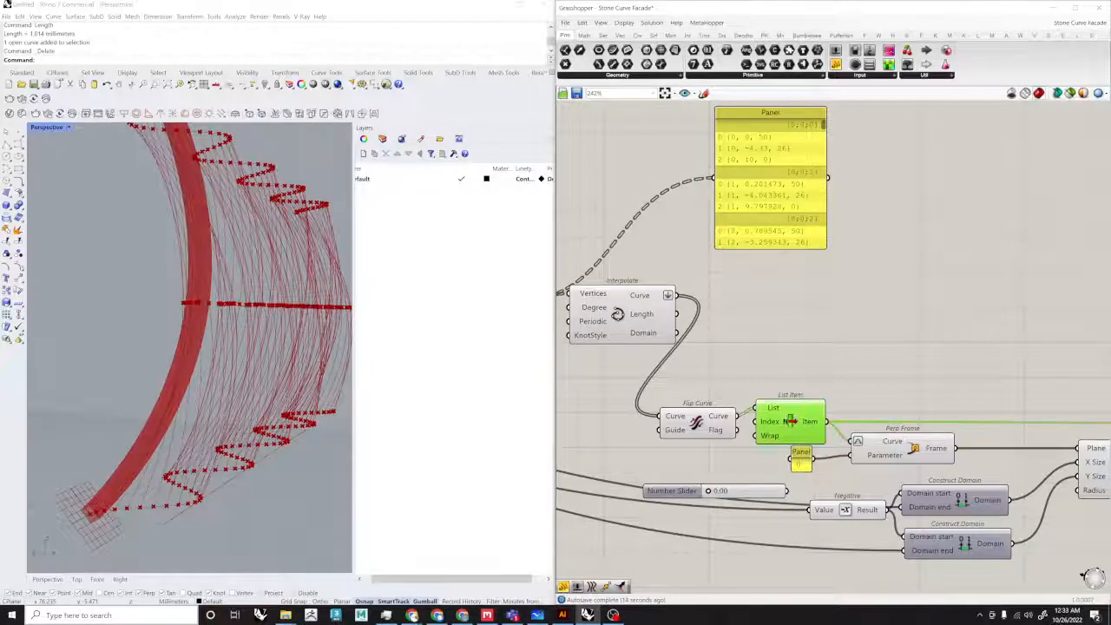
click(897, 446)
click(919, 356)
right_drag(919, 356, 665, 351)
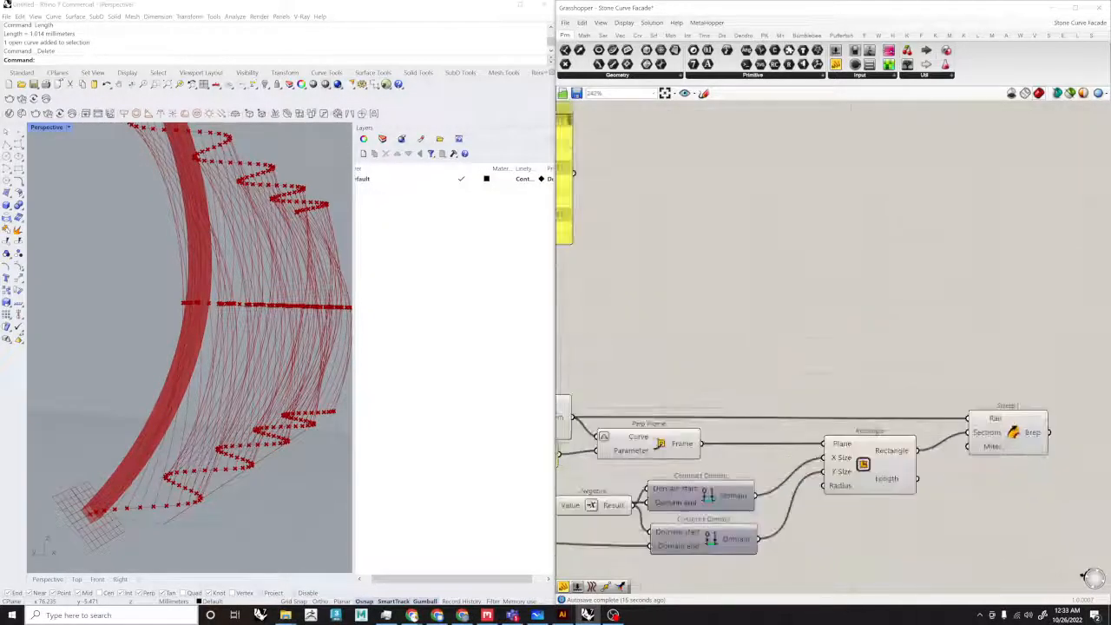
Step: Disable the Sweep1 component
click(1006, 432)
middle_click(975, 383)
click(1020, 384)
click(876, 354)
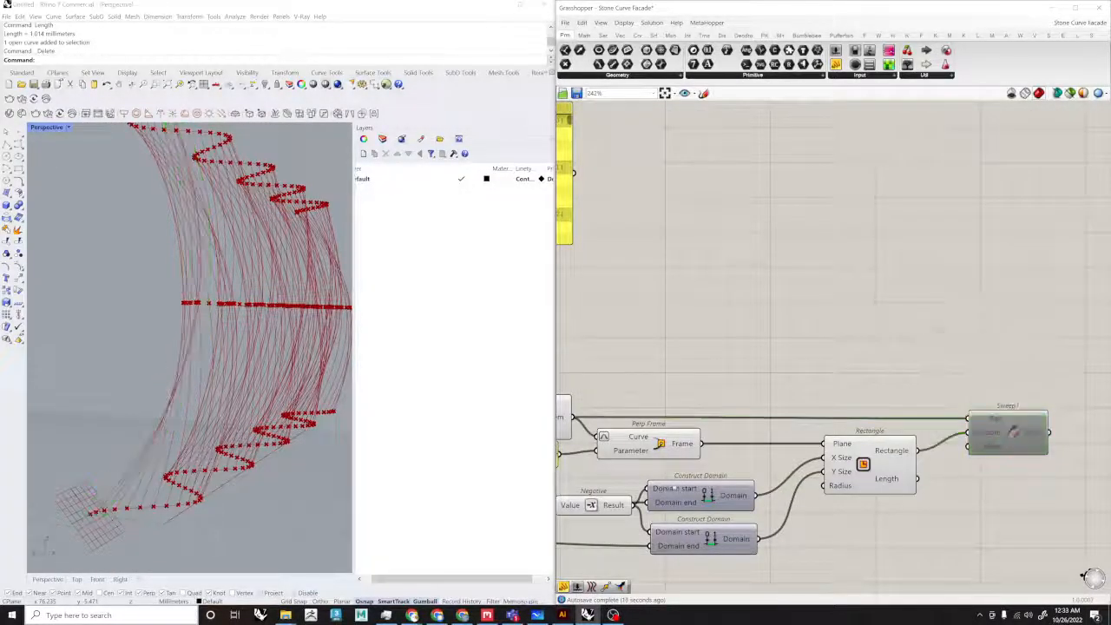
right_drag(786, 356, 945, 351)
Step: Delete the List Item component and connect Flip Curve's Curve output directly to Perp Frame
click(694, 409)
drag(755, 431, 758, 432)
drag(695, 411, 728, 364)
key(Delete)
right_drag(255, 444, 304, 434)
right_drag(170, 441, 228, 483)
Step: Inspect the outputs of Perp Frame, Rectangle and Flip Curve and the frames along the wall's base
right_drag(671, 429, 611, 425)
click(752, 436)
click(962, 456)
right_drag(216, 425, 135, 413)
right_drag(676, 364, 671, 364)
mouse_move(911, 399)
right_down()
mouse_move(838, 399)
mouse_move(899, 395)
right_up()
scroll(838, 399, up, 1)
scroll(837, 399, down, 3)
click(660, 412)
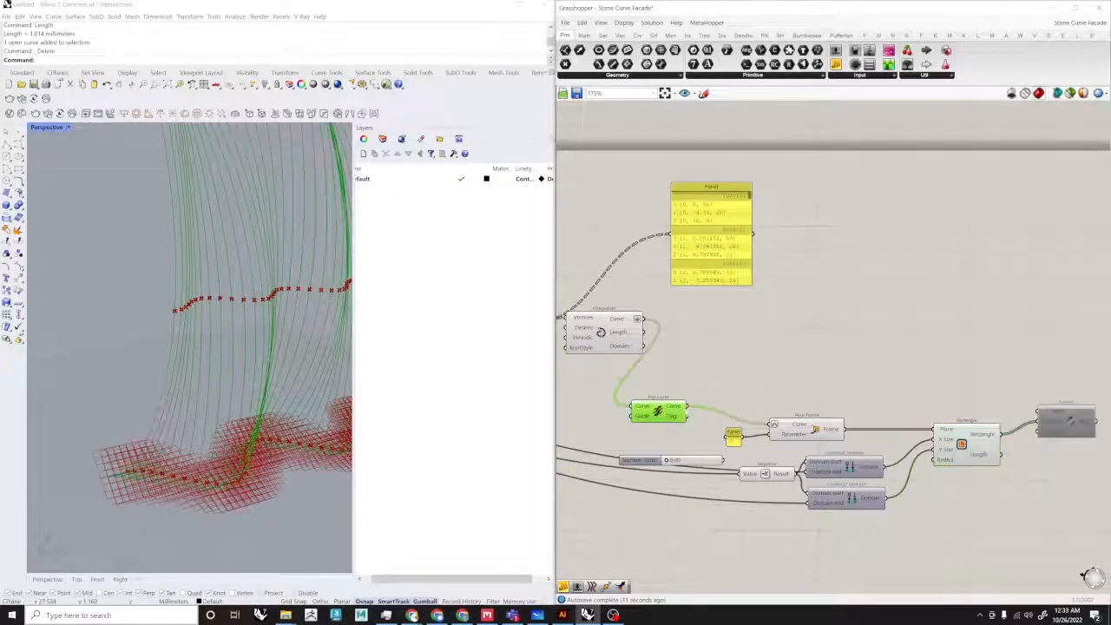
mouse_move(681, 412)
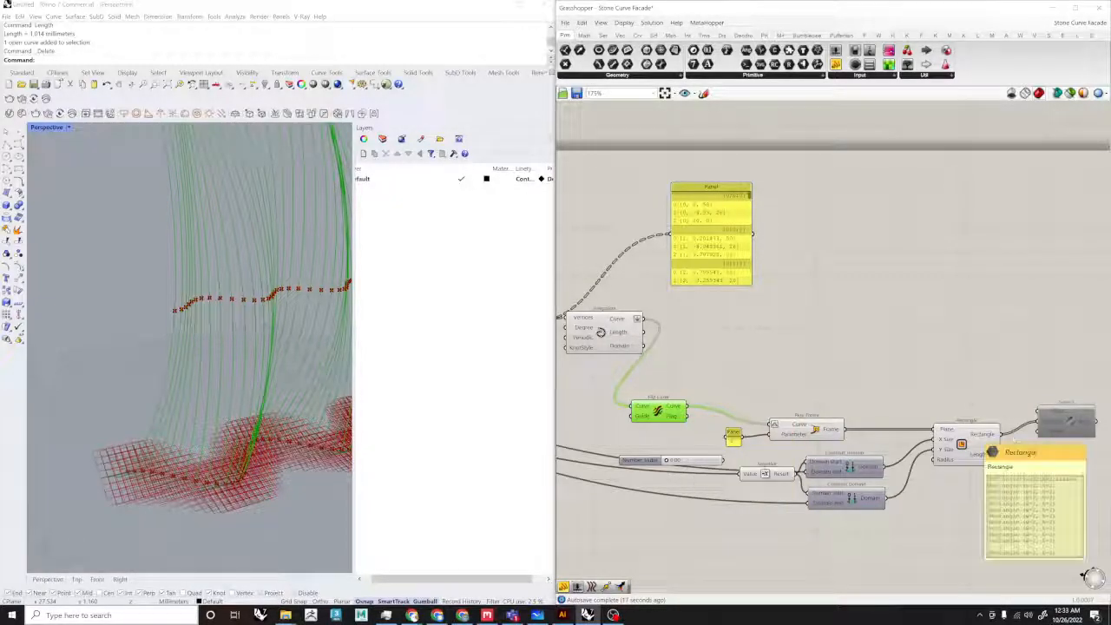
Step: Add a List Item component above Rectangle and connect the Rectangle output to its List input
double_click(968, 356)
text(list item)
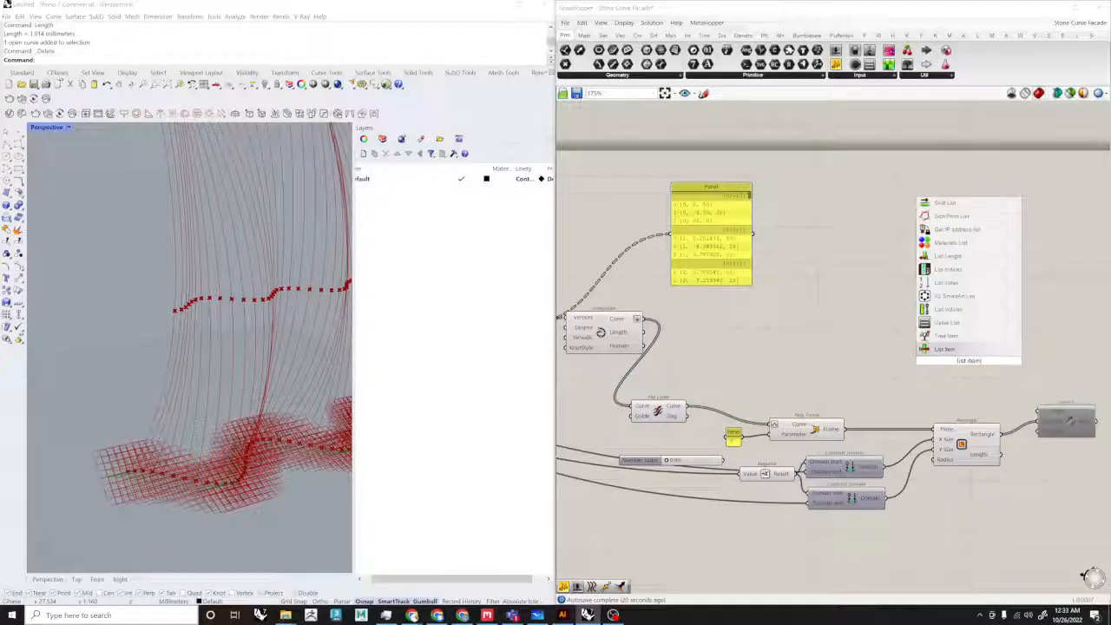
key(Return)
scroll(978, 360, up, 4)
drag(927, 328, 1037, 488)
Step: Duplicate the List Item, connect the copy's List input to Flip Curve's Curve output and place both beside Sweep1
click(972, 348)
key(ctrl+c)
key(ctrl+v)
drag(974, 352, 714, 402)
scroll(998, 365, down, 4)
right_drag(1055, 367, 945, 378)
scroll(945, 379, up, 1)
drag(973, 357, 894, 388)
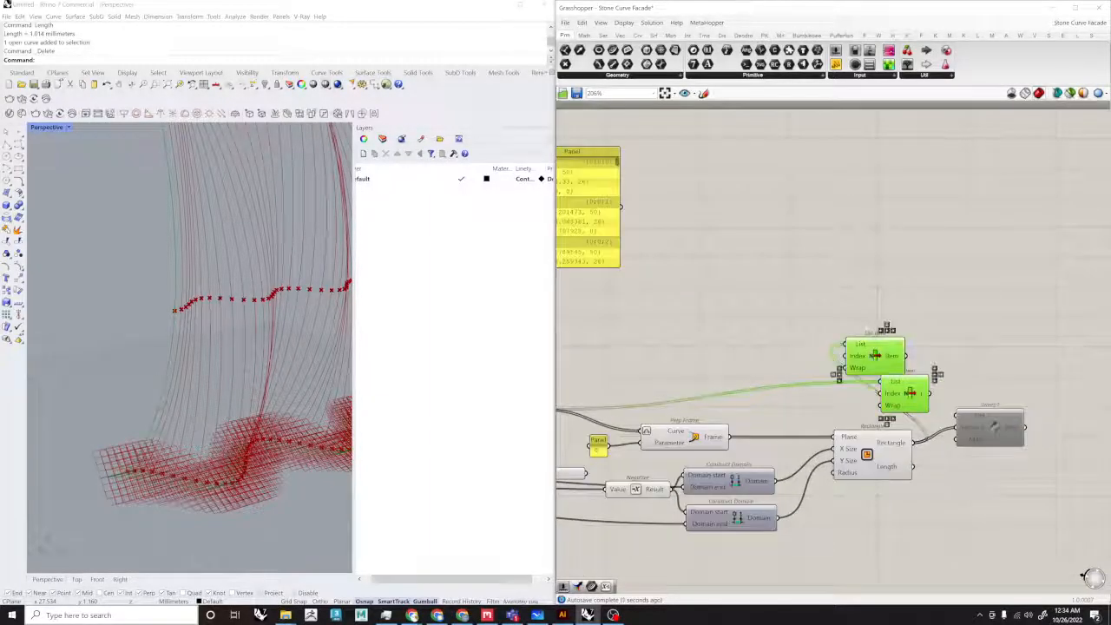
scroll(148, 360, down, 8)
scroll(138, 373, up, 7)
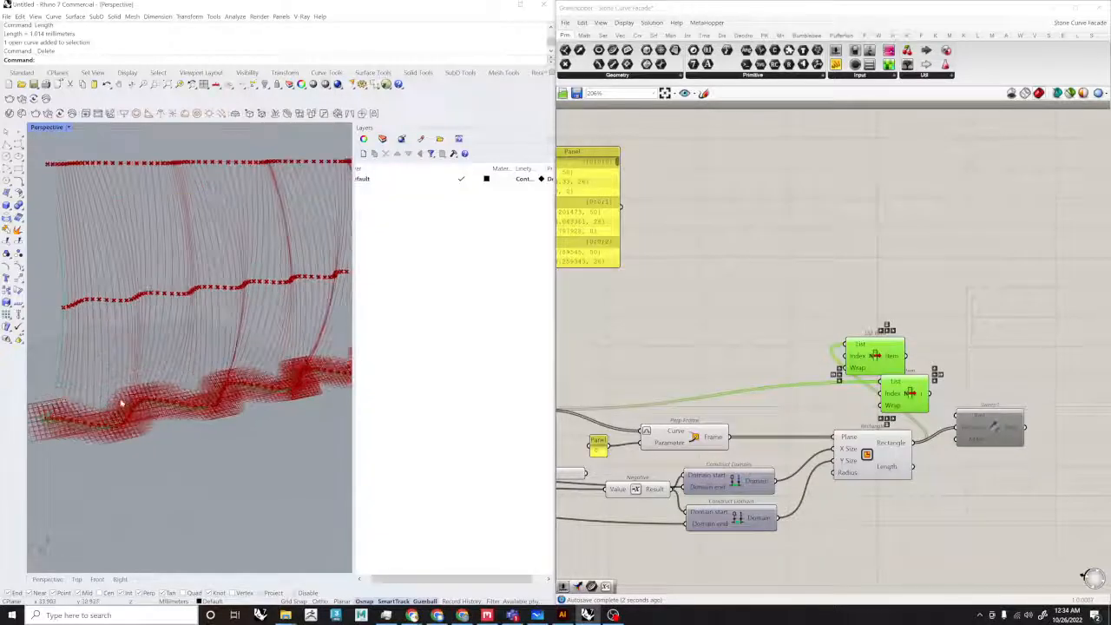
Step: Move the List Item copy clear of the other one and examine the geometry each one picks on the wall
scroll(181, 409, down, 10)
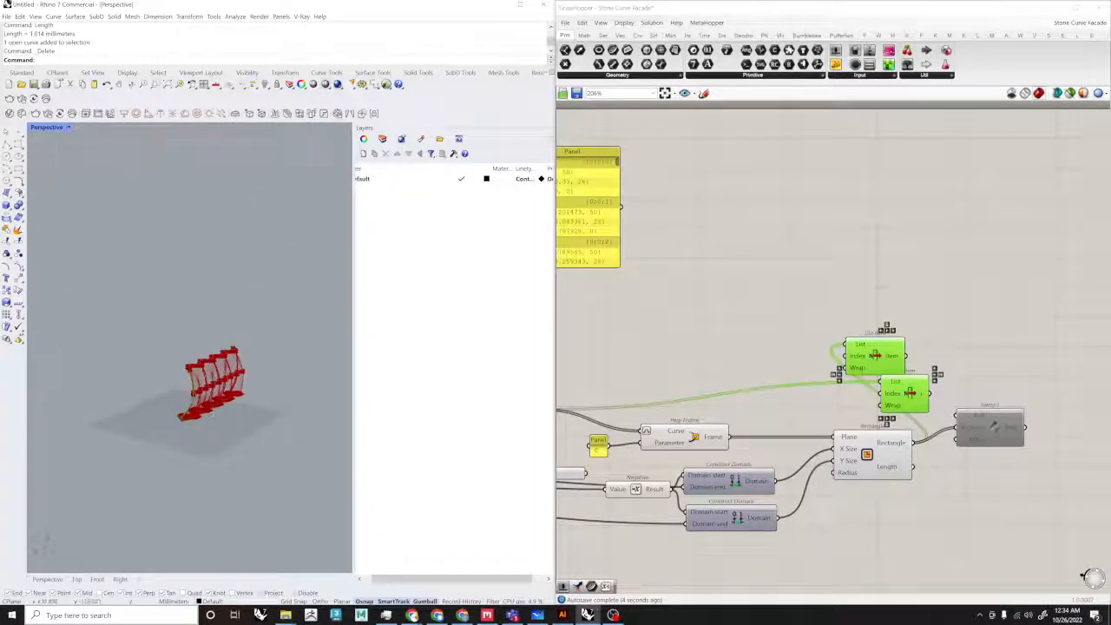
click(961, 347)
drag(917, 398, 969, 384)
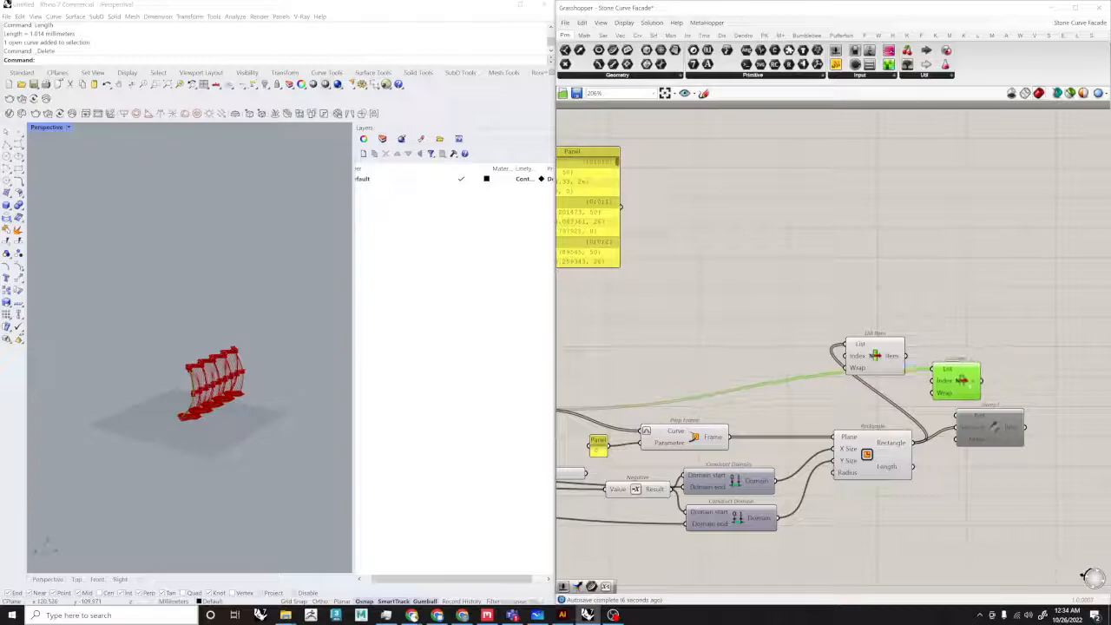
click(875, 351)
scroll(230, 491, up, 5)
scroll(230, 492, down, 5)
scroll(191, 508, up, 12)
scroll(188, 480, down, 5)
scroll(187, 478, down, 8)
scroll(180, 481, up, 2)
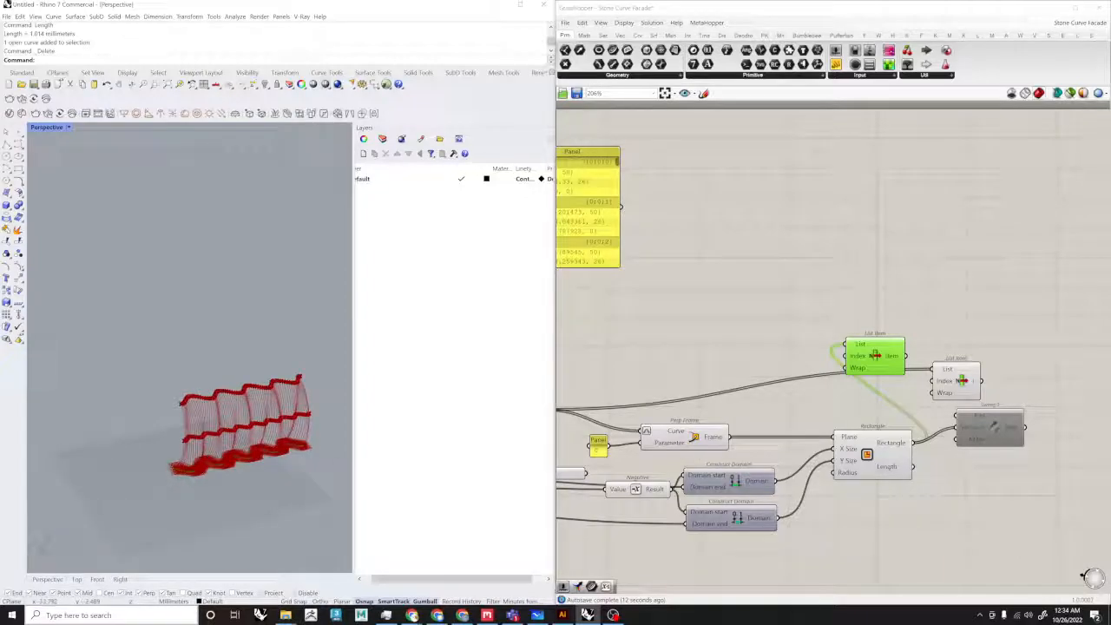
Step: Delete both List Item components above Sweep1
click(961, 378)
shift+click(871, 370)
right_drag(871, 370, 834, 385)
key(Delete)
Step: Graft the Rail and Sections inputs of Sweep1
scroll(983, 462, up, 3)
right_click(902, 408)
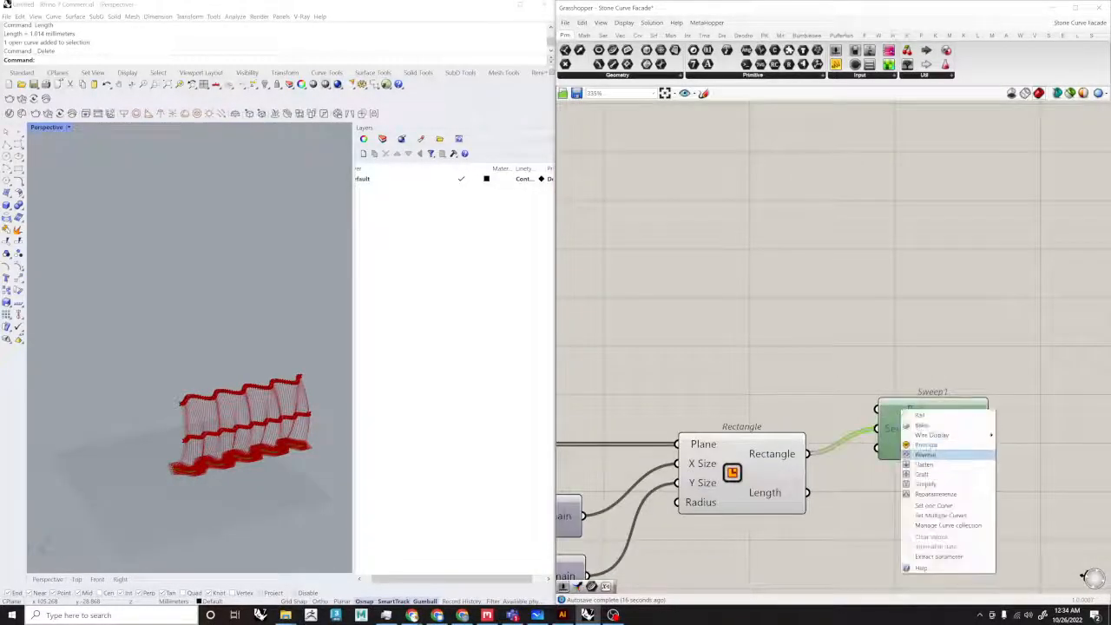
click(921, 474)
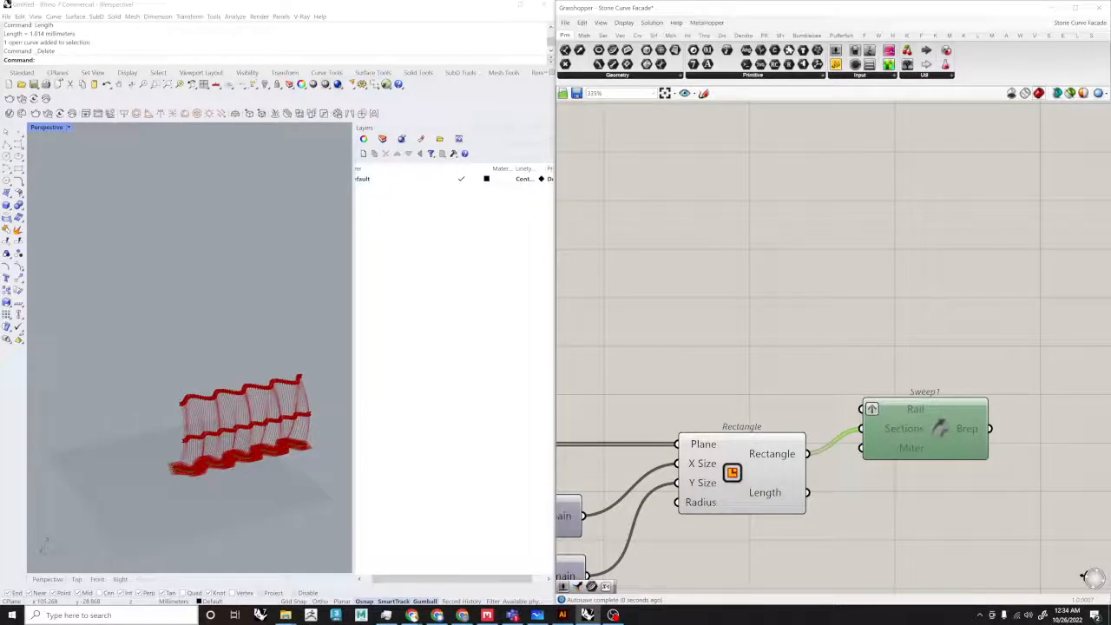
right_click(914, 428)
click(946, 498)
Step: Connect Flip Curve's Curve output to Sweep1's Rail input and enable the Sweep1 component
scroll(1040, 492, down, 3)
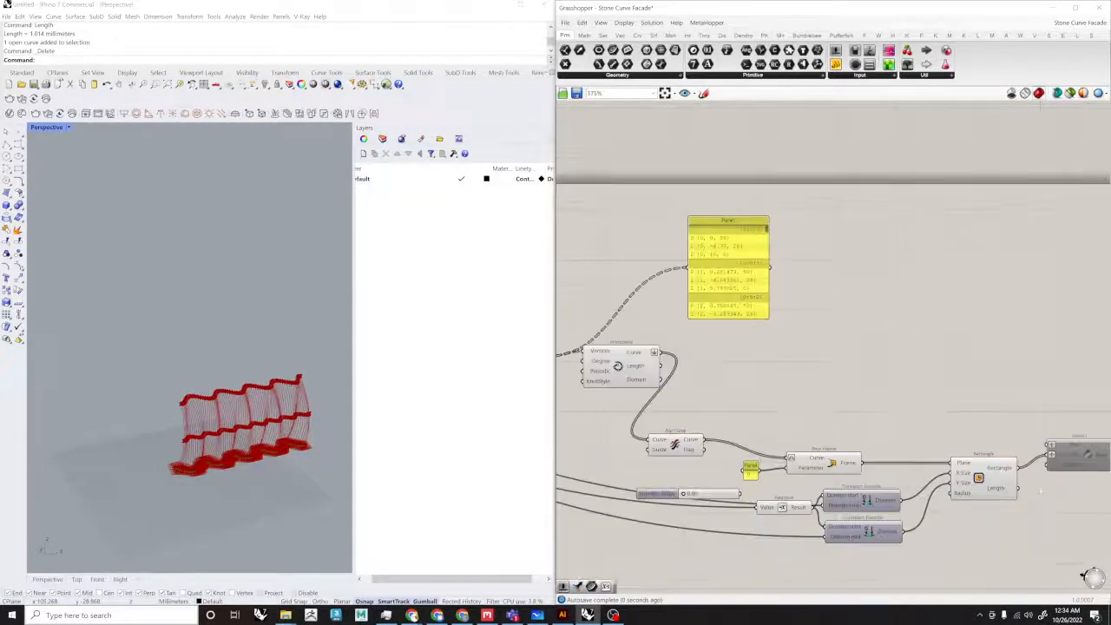
drag(1047, 444, 705, 439)
right_drag(1050, 447, 889, 442)
scroll(919, 451, up, 2)
click(930, 438)
middle_click(930, 438)
click(916, 425)
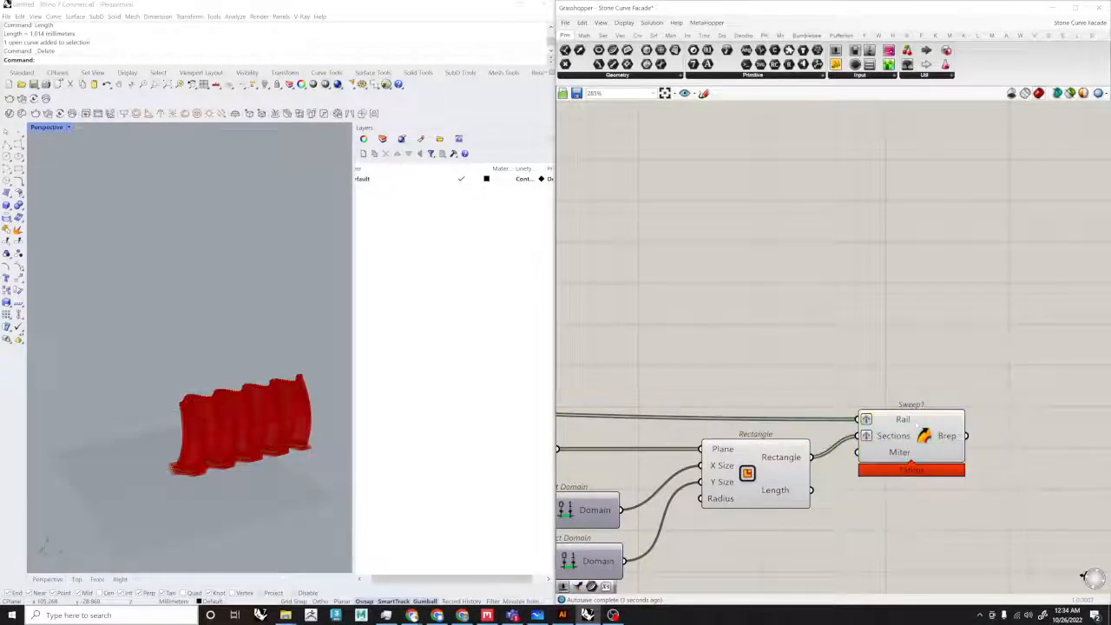
Step: Add a Custom Preview component beside Sweep1 and connect Sweep1's Brep output to its Geometry input
scroll(236, 446, up, 5)
right_drag(236, 446, 192, 441)
right_drag(853, 343, 697, 352)
double_click(830, 364)
text(pr)
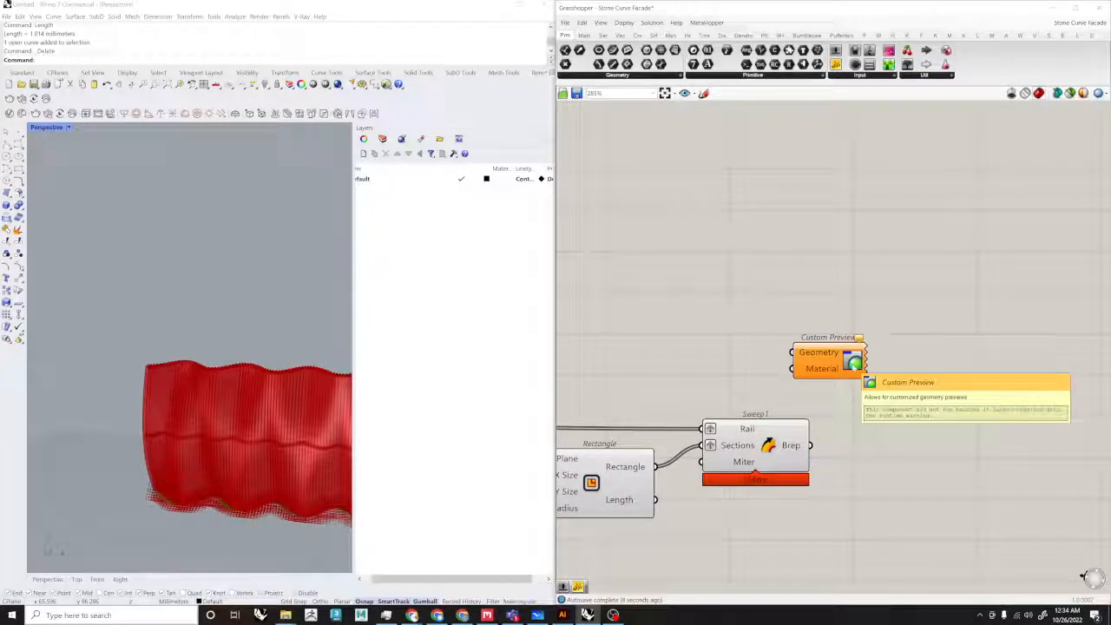
scroll(816, 355, up, 3)
drag(821, 494, 756, 347)
drag(835, 367, 955, 419)
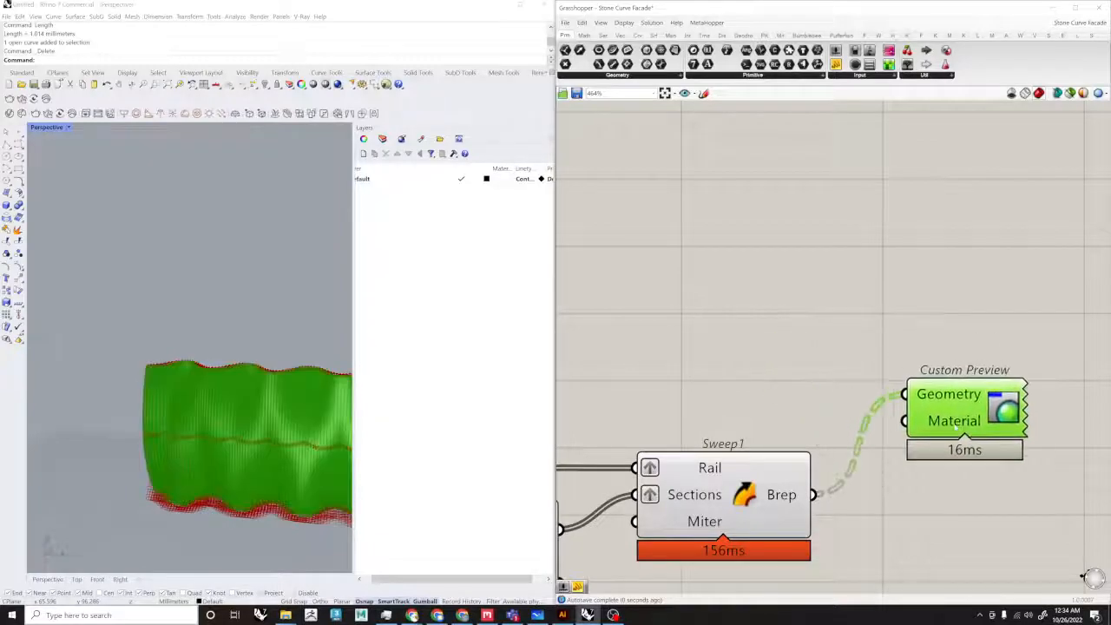
Step: Set the diffuse colour of Custom Preview's material to LightGray
right_click(954, 420)
click(991, 511)
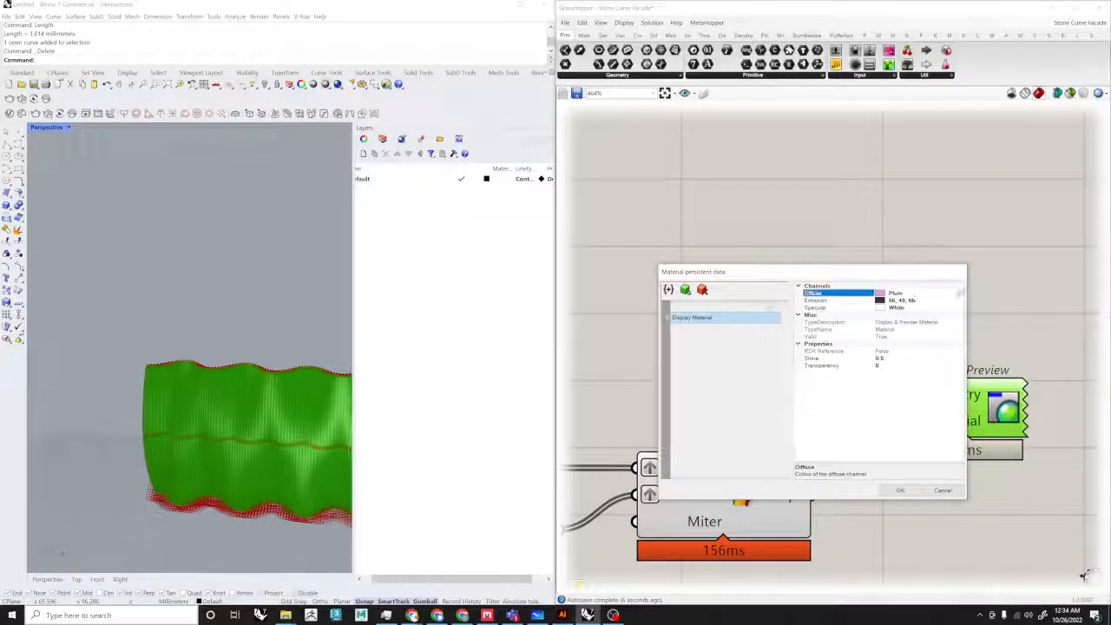
click(920, 293)
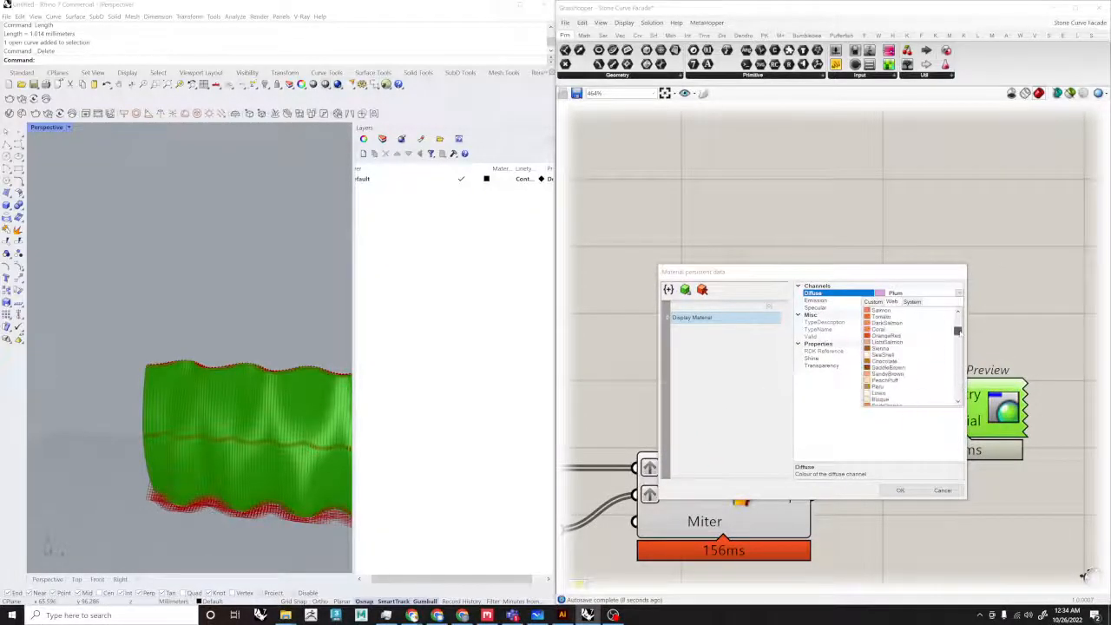
click(883, 348)
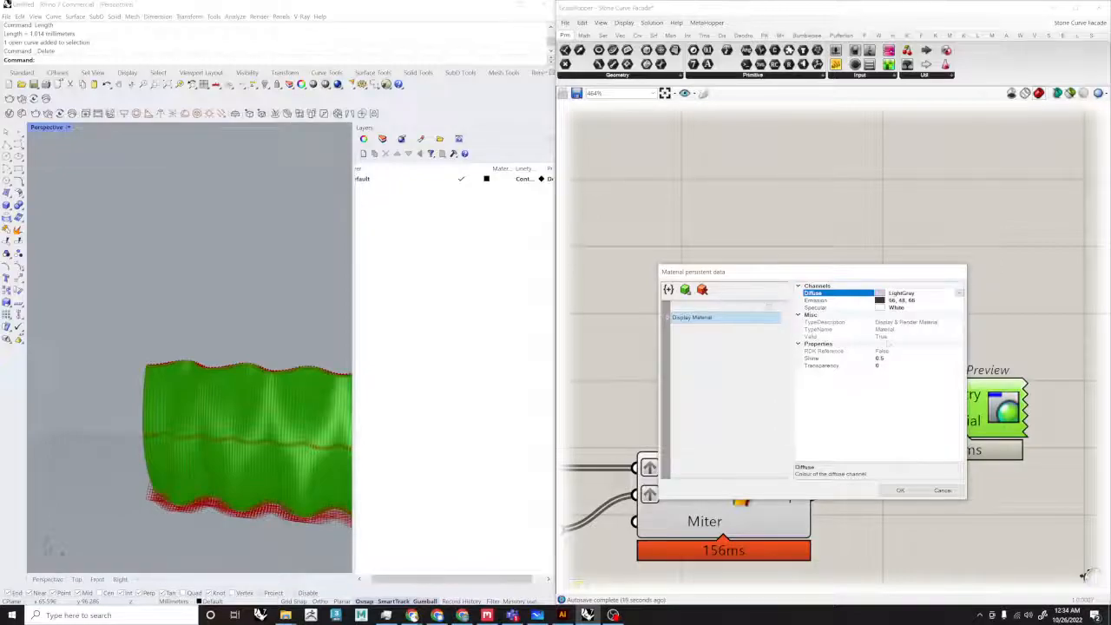
click(899, 491)
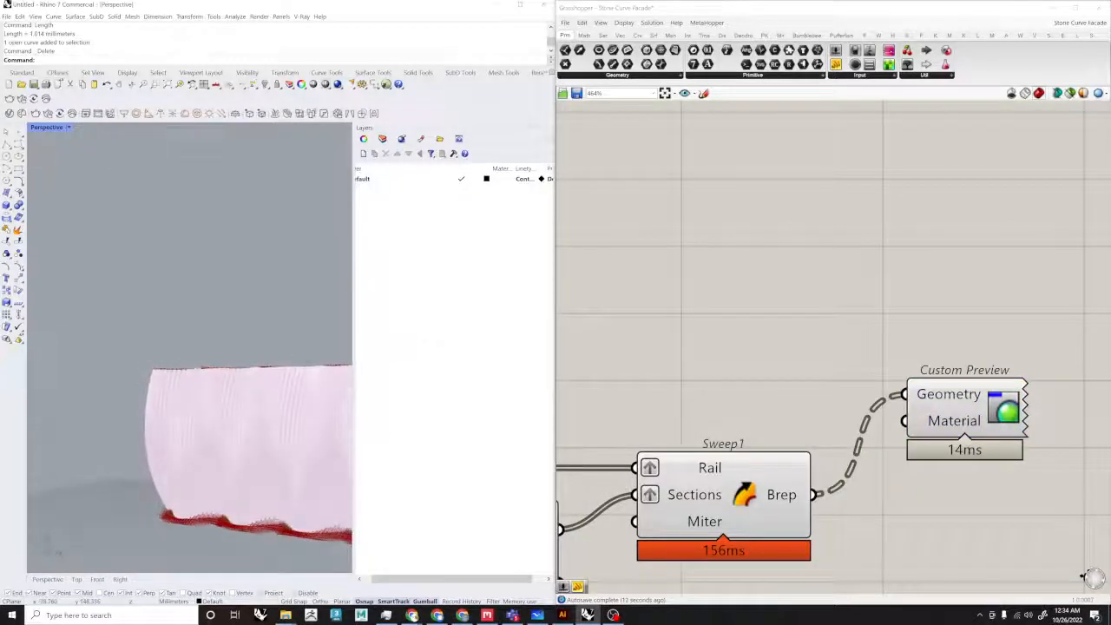
Step: Turn off the viewport preview of all components in the definition, leaving only the Custom Preview geometry
scroll(744, 187, down, 10)
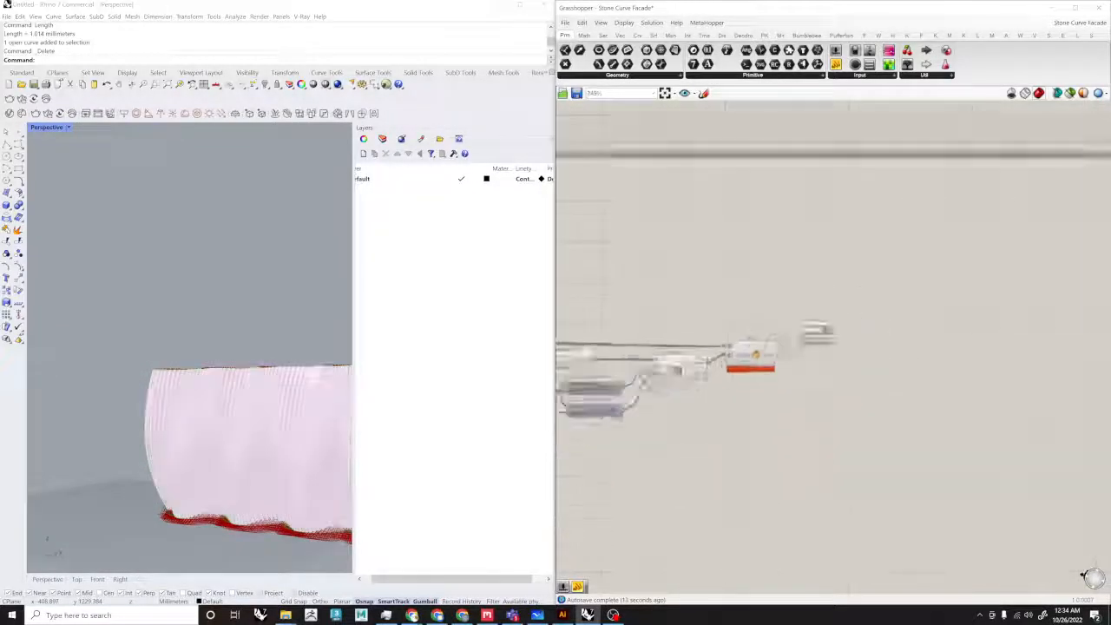
scroll(926, 391, down, 3)
drag(897, 432, 583, 246)
middle_click(856, 263)
click(889, 231)
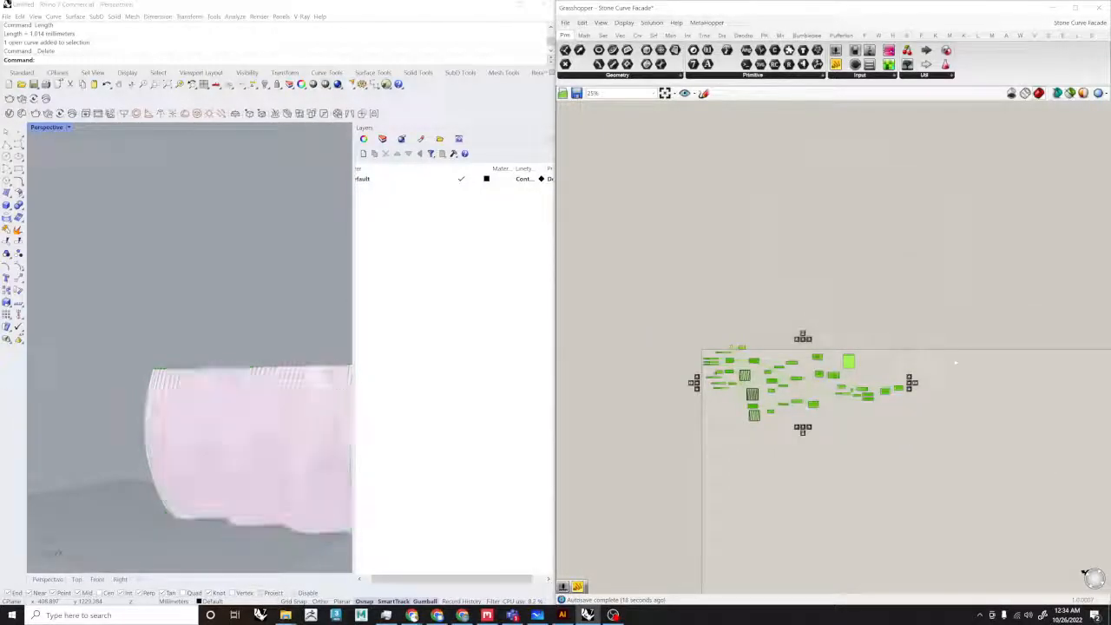
click(893, 356)
Step: Examine the swept strips of the wavy wall from several angles in the perspective view
scroll(893, 357, up, 5)
right_drag(251, 351, 320, 375)
scroll(260, 374, up, 5)
mouse_move(225, 373)
right_down()
mouse_move(252, 361)
mouse_move(230, 382)
right_up()
scroll(229, 381, up, 4)
right_drag(118, 461, 102, 359)
scroll(102, 358, down, 6)
right_drag(178, 408, 253, 430)
scroll(945, 447, up, 6)
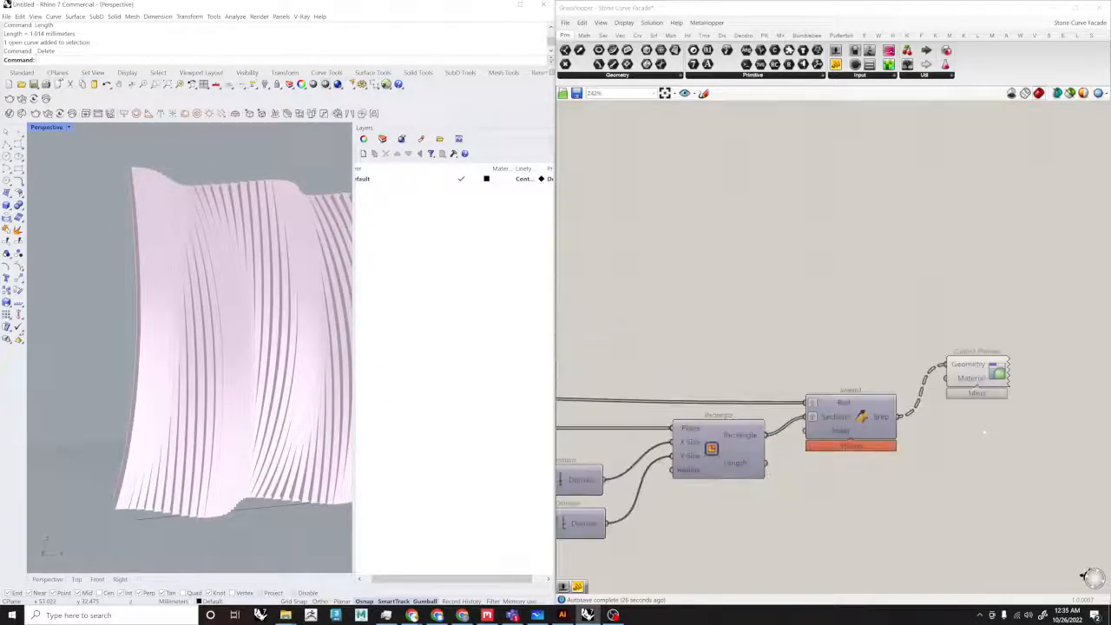
Step: Set the emission colour of Custom Preview's material to Silver
right_click(978, 336)
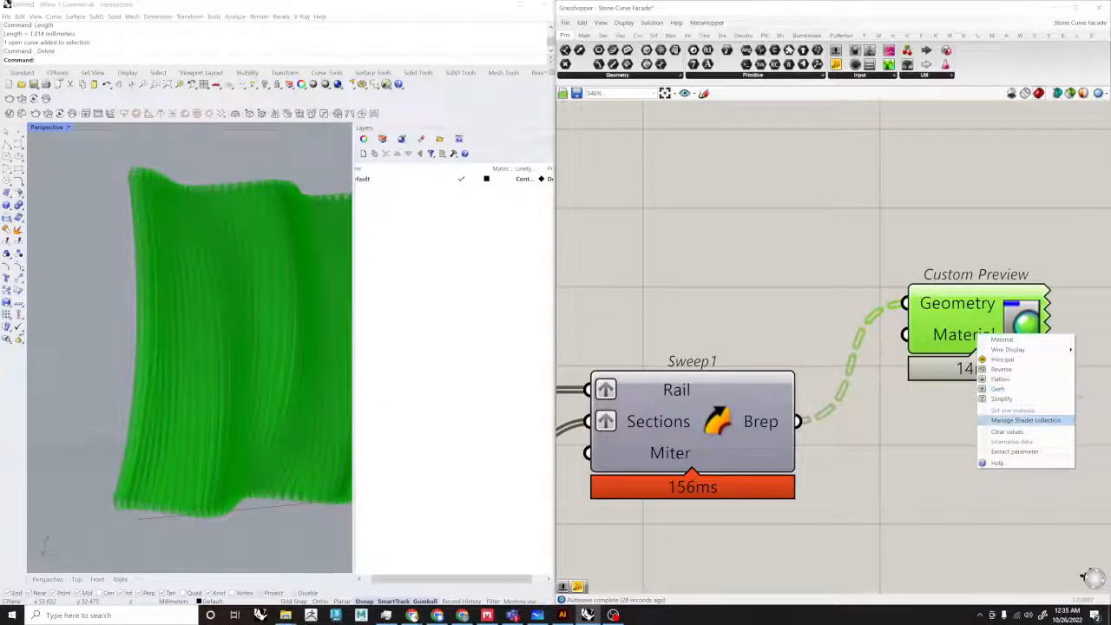
click(1023, 420)
drag(963, 310, 764, 303)
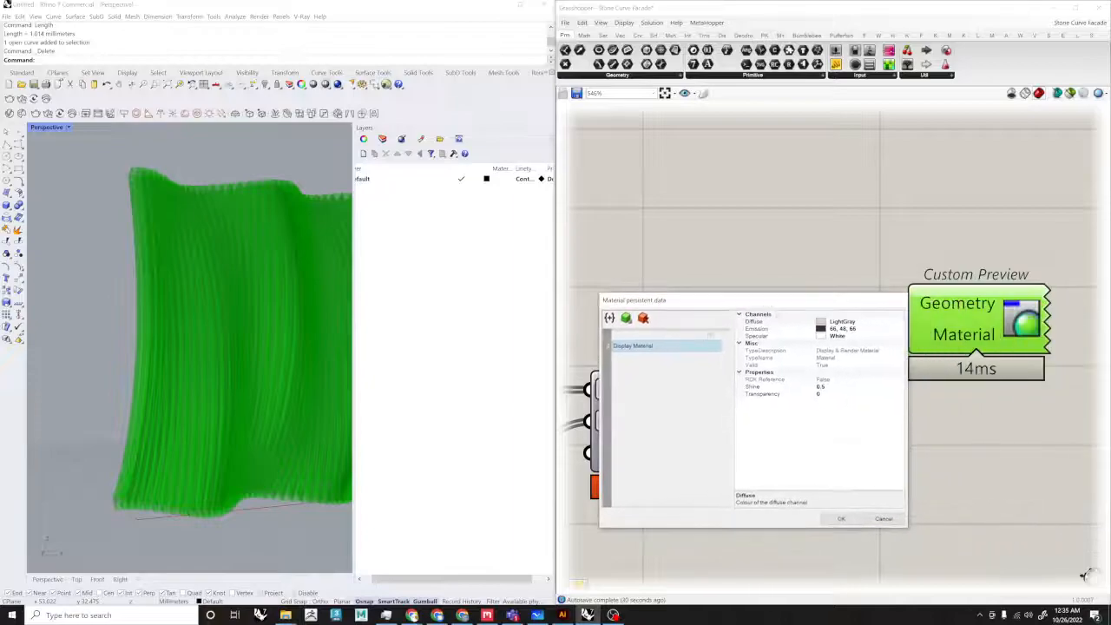
click(900, 330)
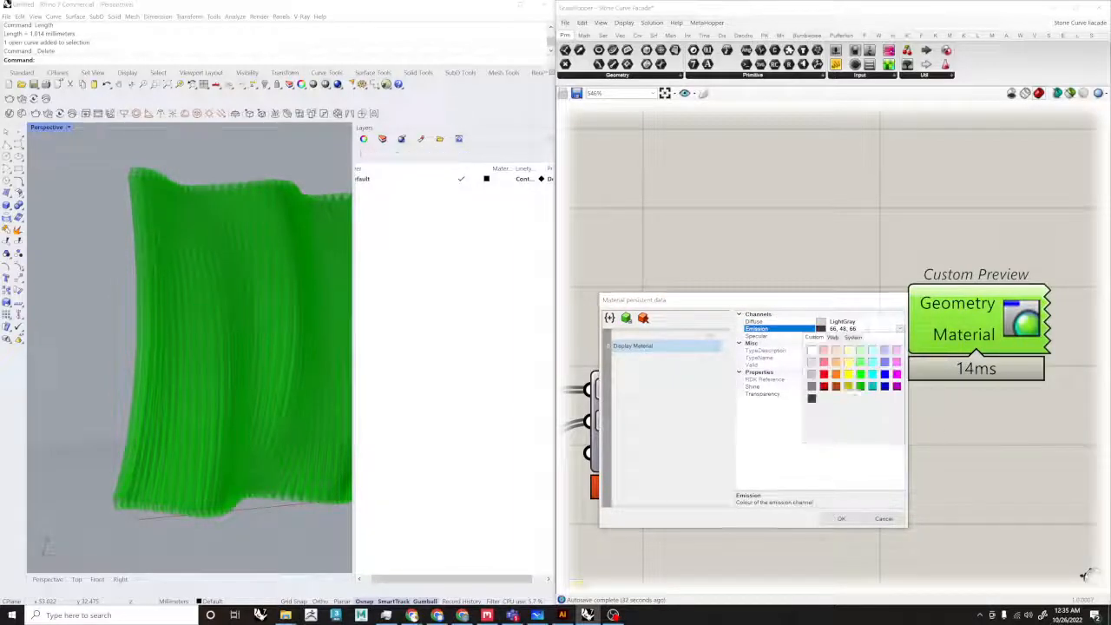
click(811, 374)
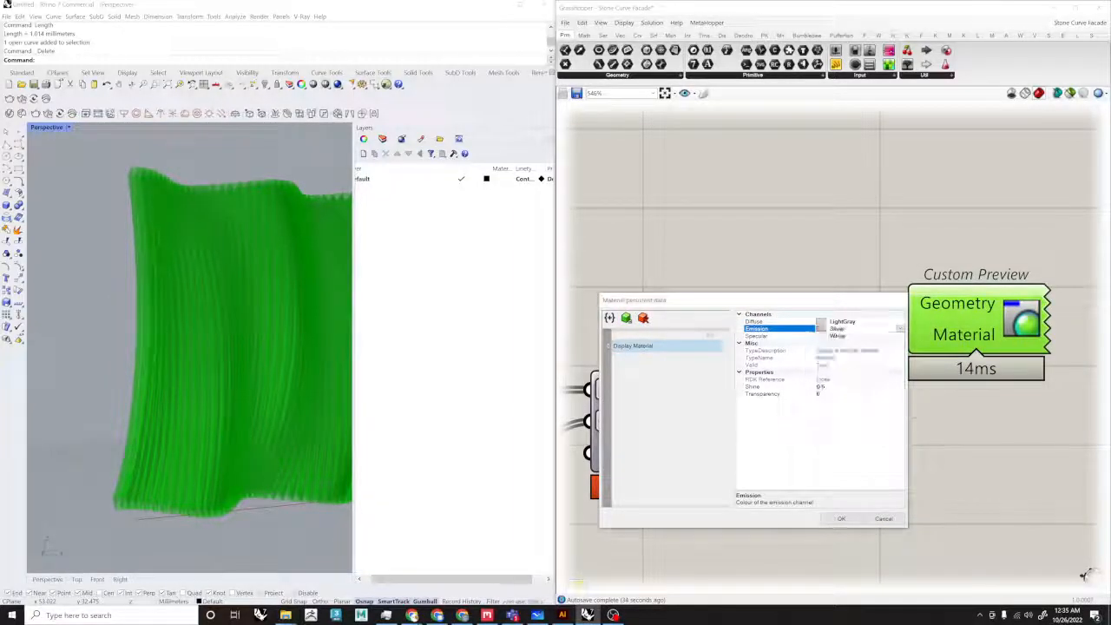
click(841, 517)
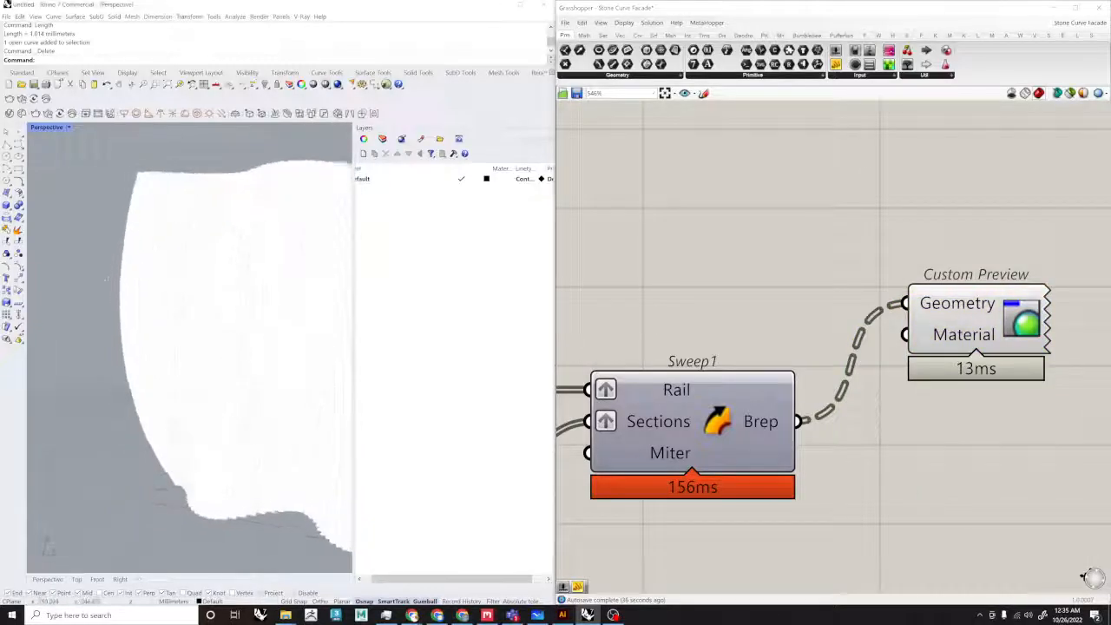
Step: Set the diffuse colour of Custom Preview's material to Gray
right_click(961, 310)
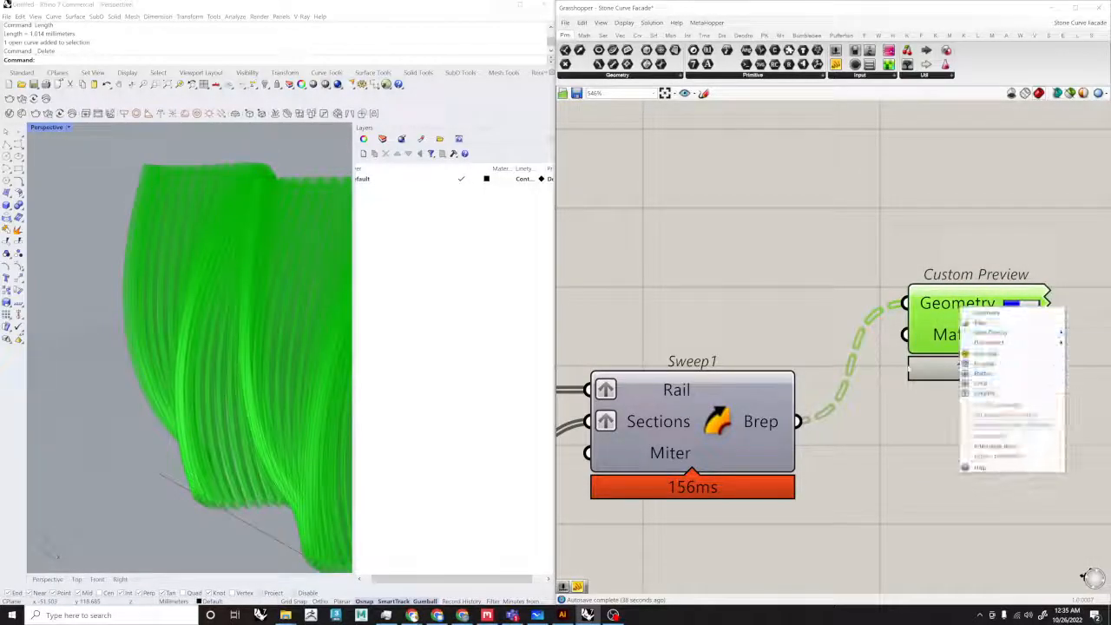
right_click(945, 336)
click(996, 421)
click(854, 356)
click(1100, 330)
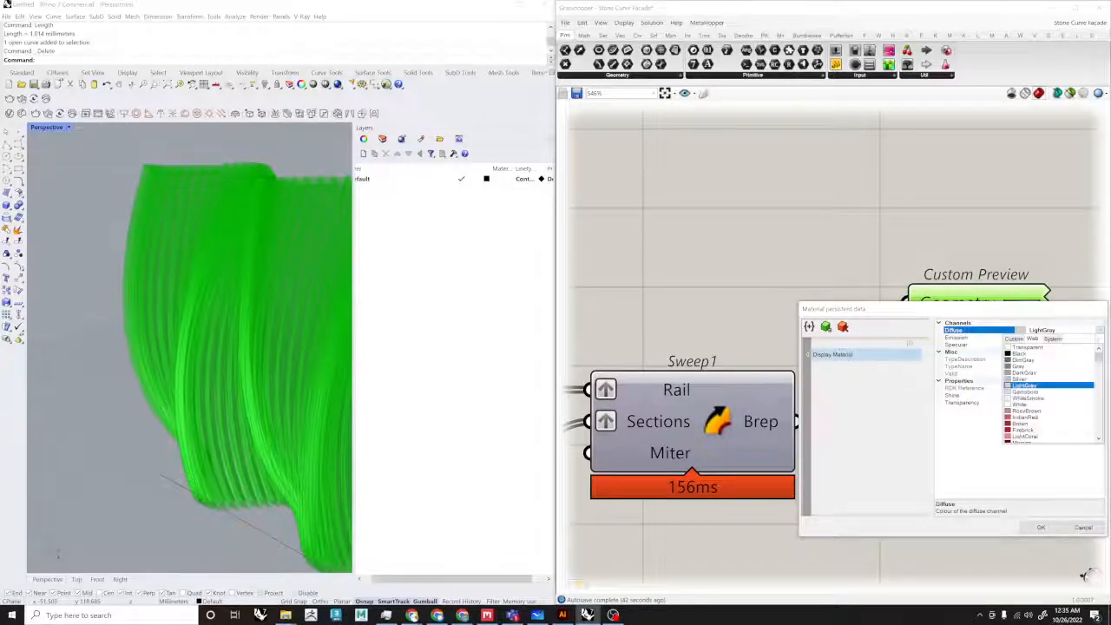
click(1030, 367)
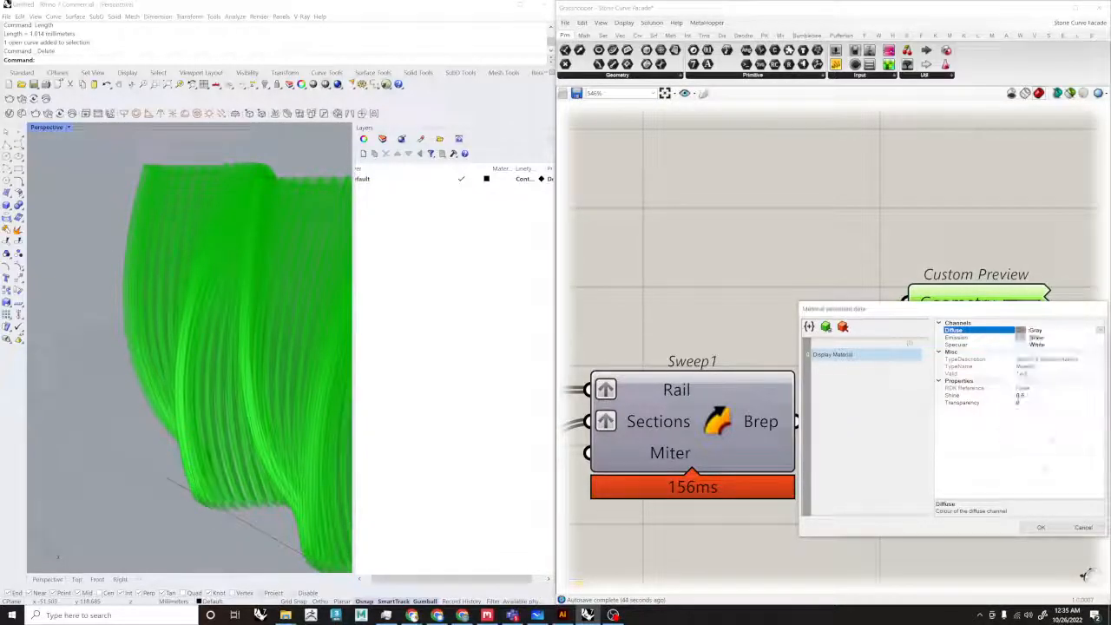
click(1040, 527)
click(1024, 512)
Step: Check the specular colour choices of Custom Preview's material and keep White
right_drag(228, 287, 235, 260)
right_click(972, 333)
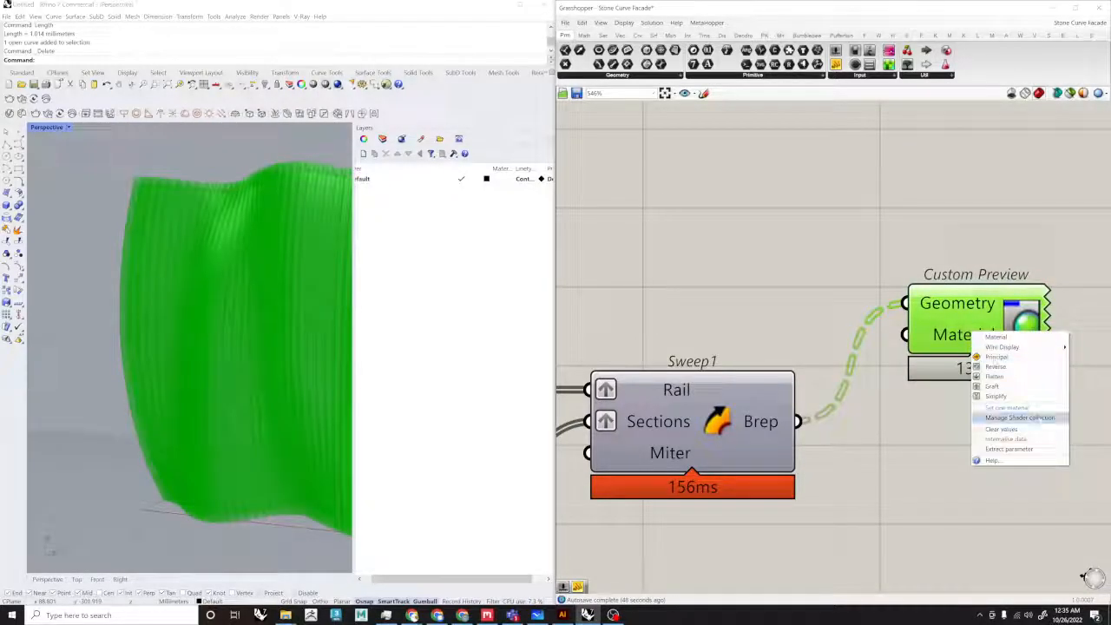
click(1019, 417)
drag(1057, 311, 965, 313)
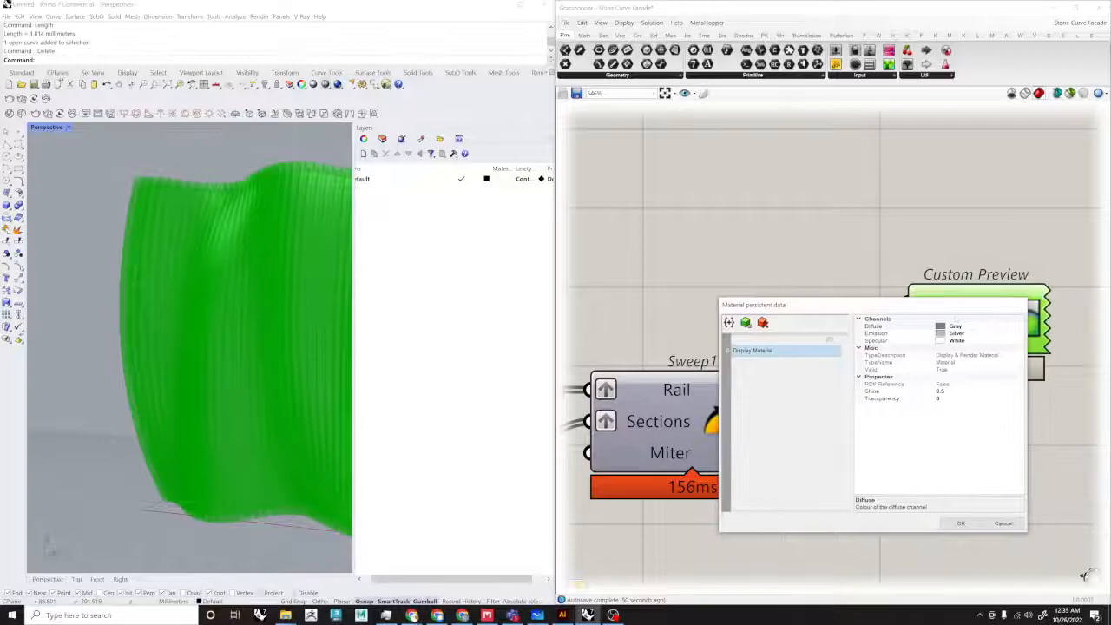
click(1020, 340)
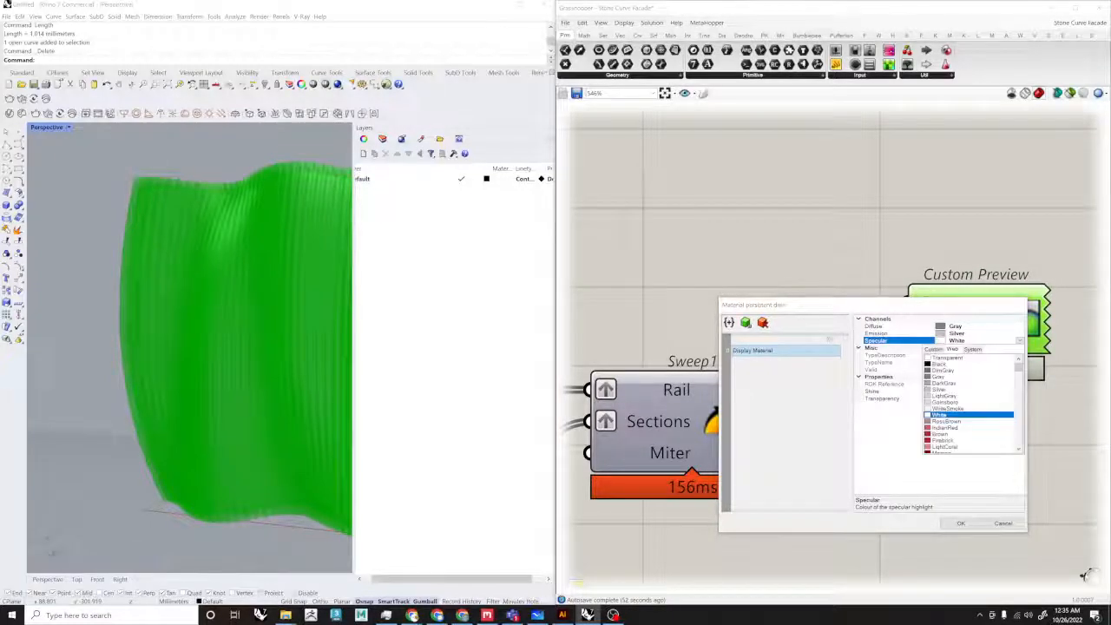
click(960, 522)
click(915, 494)
Step: Examine the ends of the swept strips up close in the perspective view
scroll(277, 263, down, 6)
scroll(258, 213, up, 6)
mouse_move(277, 264)
right_down()
mouse_move(259, 212)
mouse_move(261, 280)
mouse_move(299, 323)
mouse_move(296, 334)
mouse_move(252, 287)
mouse_move(276, 271)
right_up()
scroll(282, 314, up, 8)
scroll(252, 286, down, 6)
scroll(592, 264, down, 10)
scroll(598, 264, up, 3)
Step: Delete the leftover component above Merge in the definition
right_drag(599, 264, 859, 314)
scroll(763, 282, down, 4)
scroll(774, 295, up, 5)
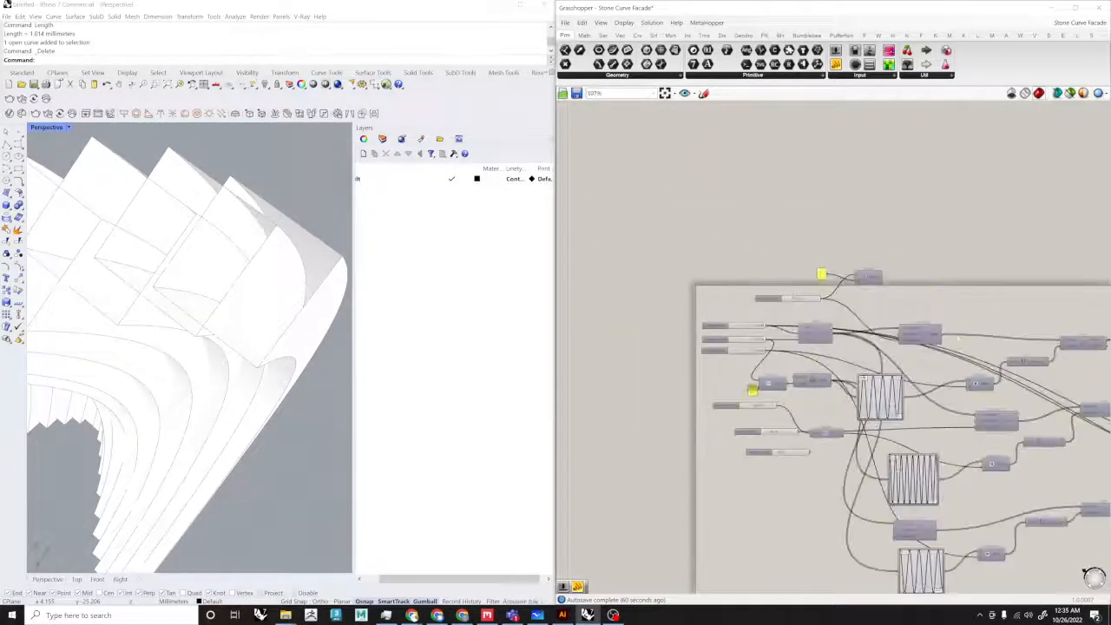
right_drag(952, 335, 623, 319)
right_drag(911, 304, 691, 303)
scroll(691, 303, up, 3)
drag(701, 303, 637, 319)
scroll(708, 340, down, 3)
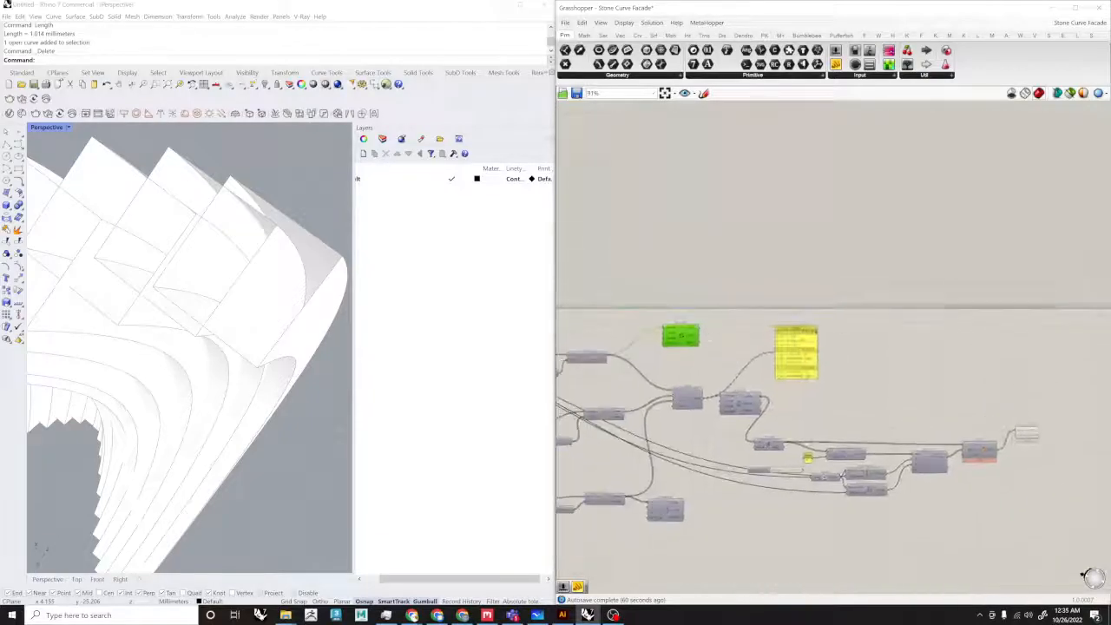
key(Delete)
Step: Turn on the viewport preview of the Interpolate component connected to Flip Curve
right_drag(930, 458, 876, 399)
scroll(876, 399, up, 4)
right_drag(838, 356, 986, 373)
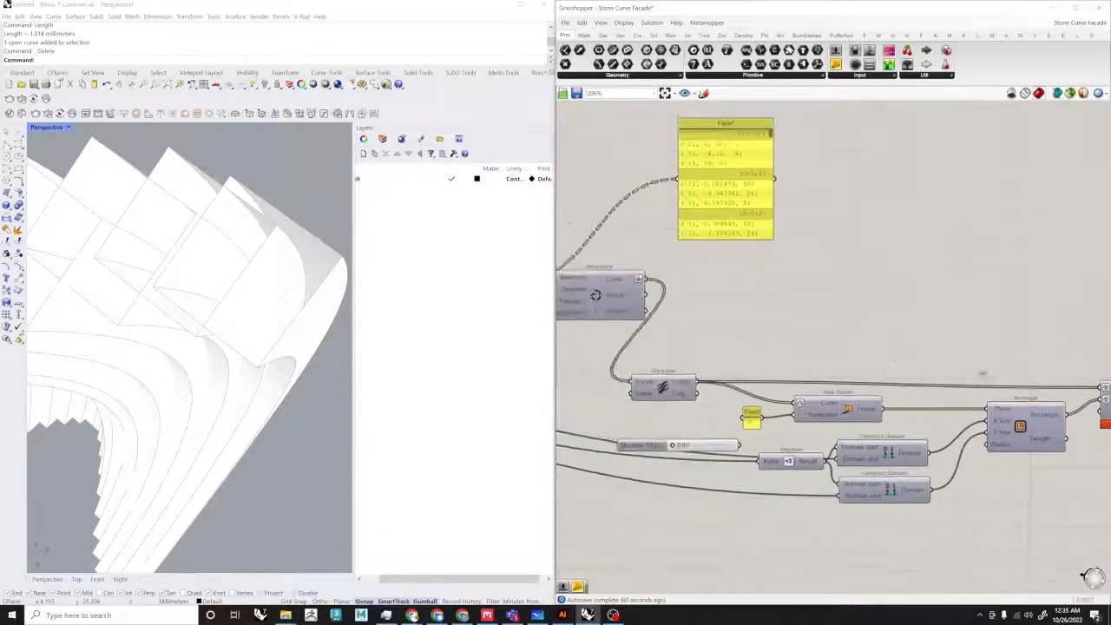
right_drag(598, 306, 706, 316)
middle_click(702, 303)
click(723, 280)
Step: Compare the interpolated curves with the swept strips and review the components that size the rectangles
right_drag(269, 382, 344, 286)
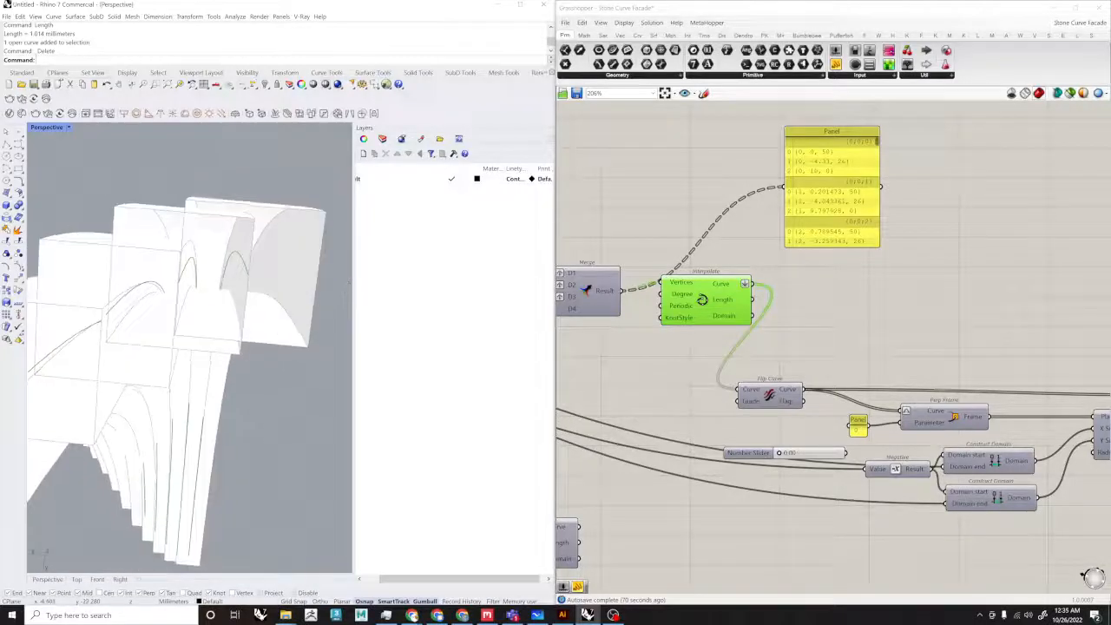
right_drag(276, 260, 215, 247)
scroll(763, 322, down, 5)
right_drag(943, 379, 793, 360)
scroll(793, 359, up, 4)
scroll(727, 395, up, 2)
right_drag(633, 404, 824, 405)
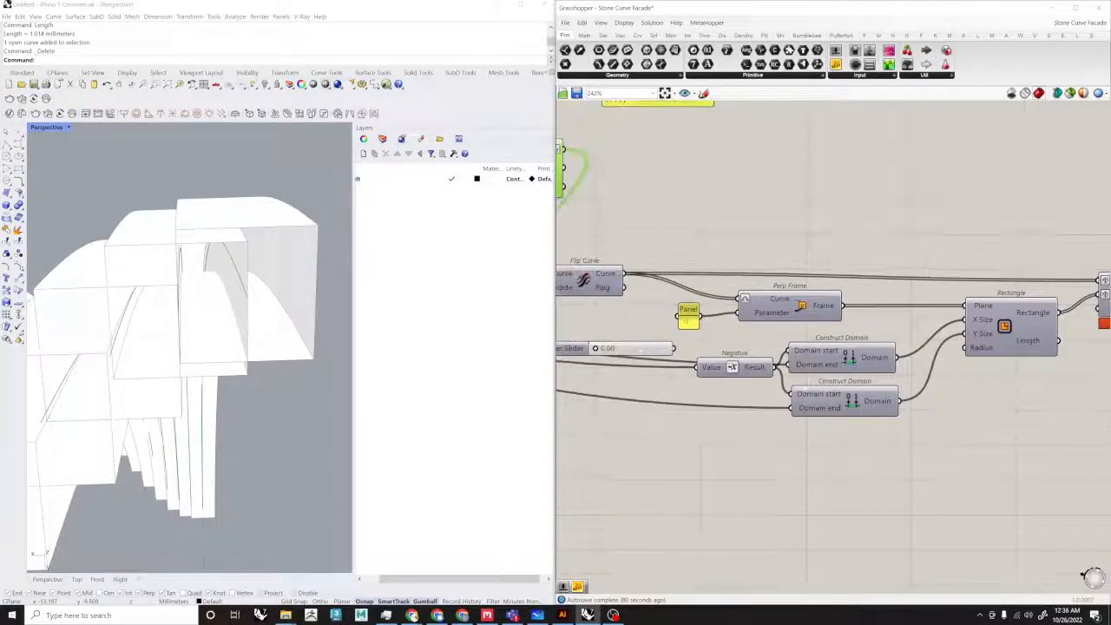
Step: Delete the unused Number Slider beside Negative and move Negative slightly away from the Construct Domain components
right_drag(670, 365, 665, 370)
right_drag(223, 280, 241, 130)
right_drag(749, 373, 711, 373)
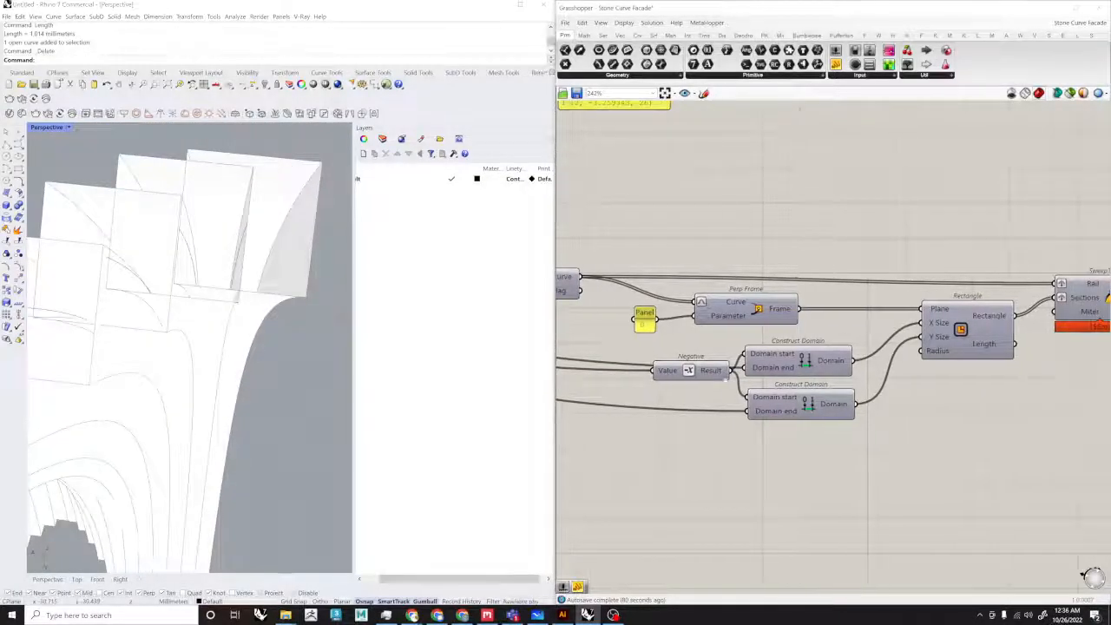
scroll(711, 372, up, 1)
drag(712, 372, 696, 378)
Step: Add a Division component below the Negative component
right_drag(701, 447, 850, 448)
double_click(848, 449)
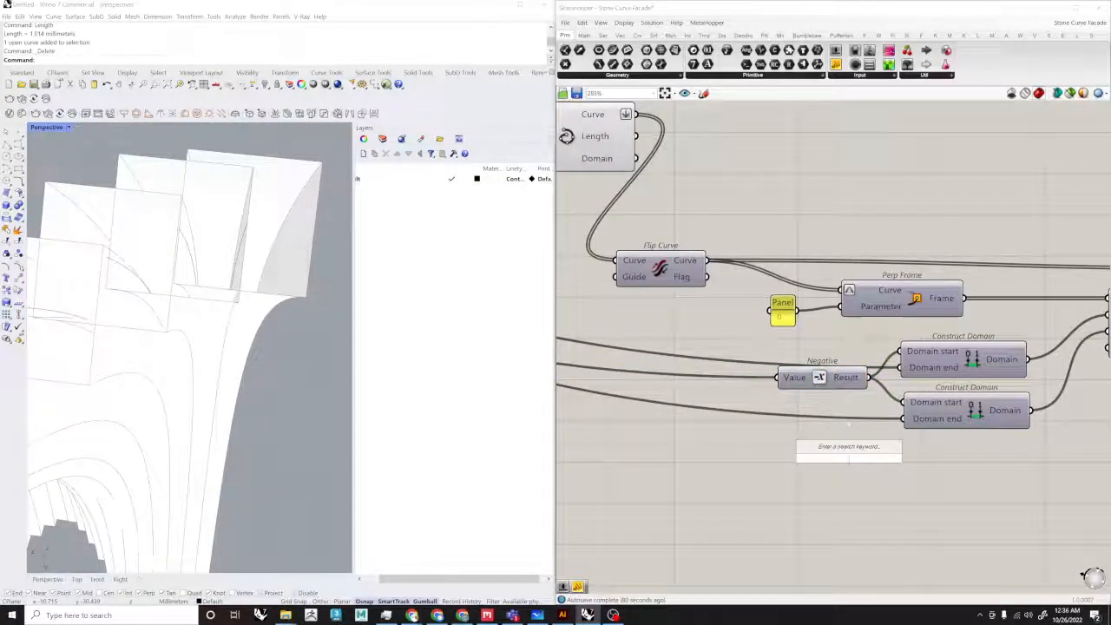
text(division)
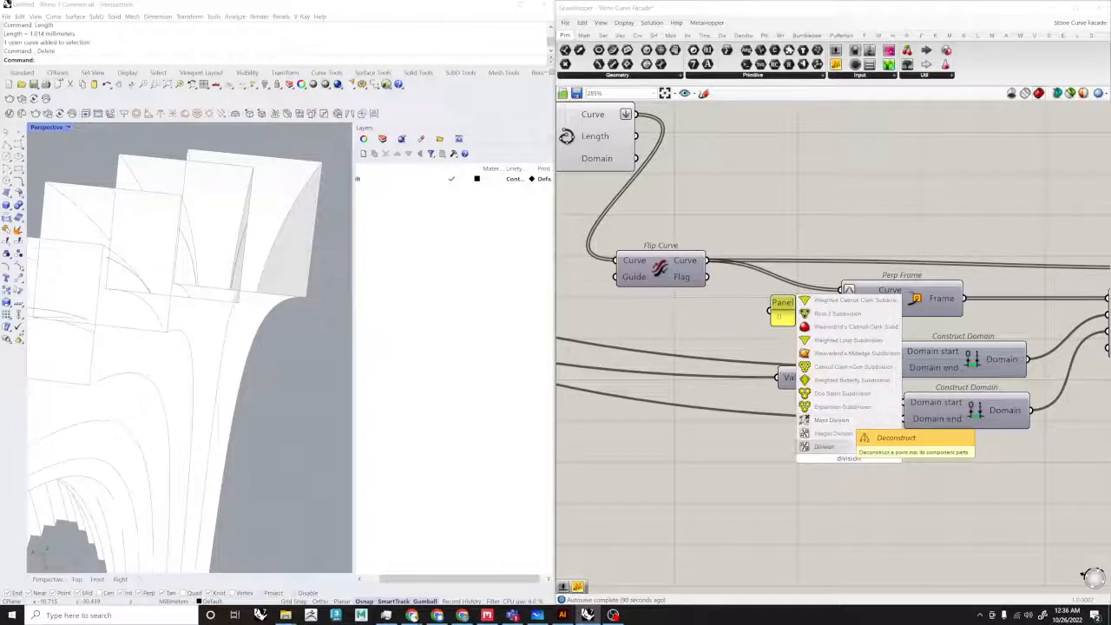
key(Return)
Step: Disable the Sweep1 component so the sweep does not recompute
scroll(878, 360, down, 1)
right_drag(1041, 369, 781, 373)
scroll(824, 373, up, 2)
right_drag(931, 384, 867, 401)
click(960, 279)
middle_click(955, 234)
click(1001, 235)
click(963, 382)
Step: Duplicate the Perp Frame parameter panel, set the copy to 2, and connect it to Division's B input
right_drag(624, 409, 805, 368)
scroll(755, 375, down, 3)
right_drag(258, 373, 138, 360)
scroll(591, 410, up, 3)
drag(723, 325, 734, 319)
right_drag(763, 369, 819, 389)
drag(819, 455, 724, 385)
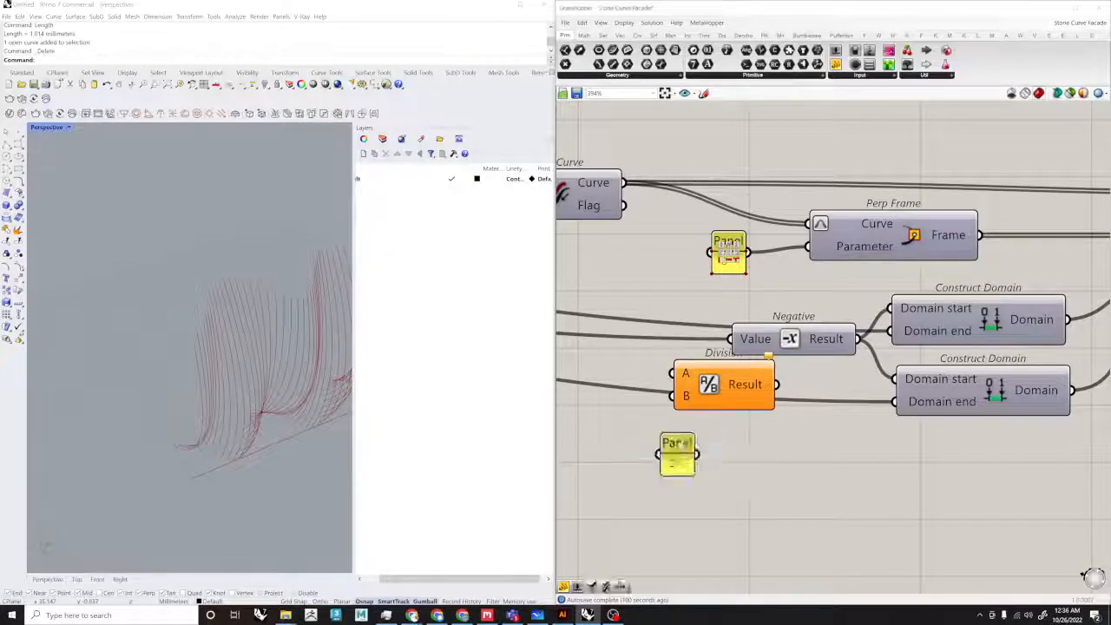
scroll(738, 469, down, 4)
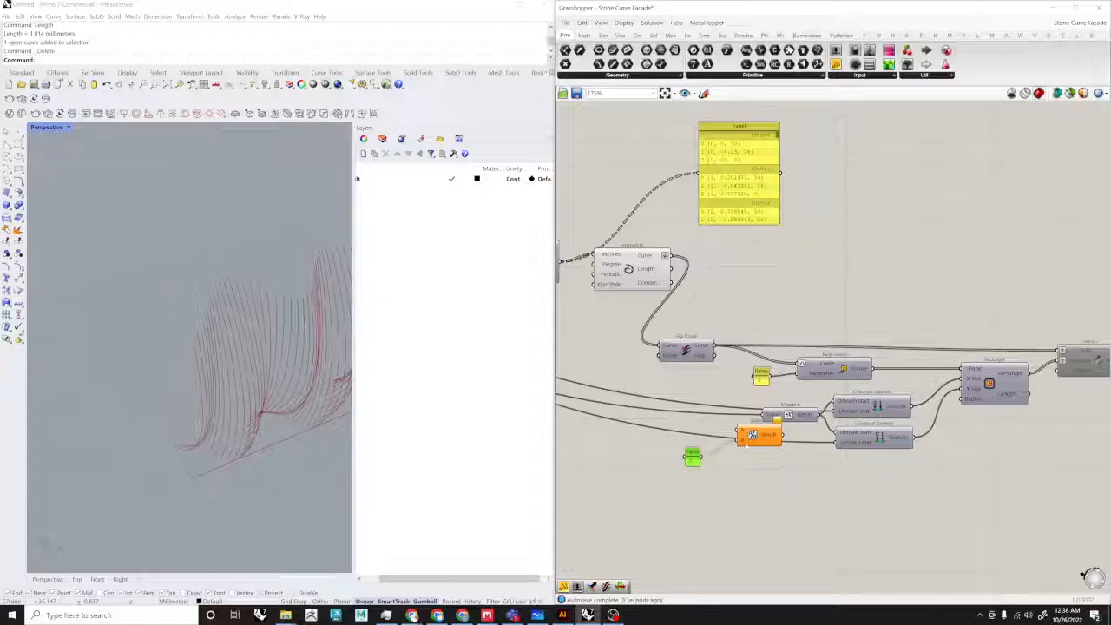
scroll(725, 457, up, 2)
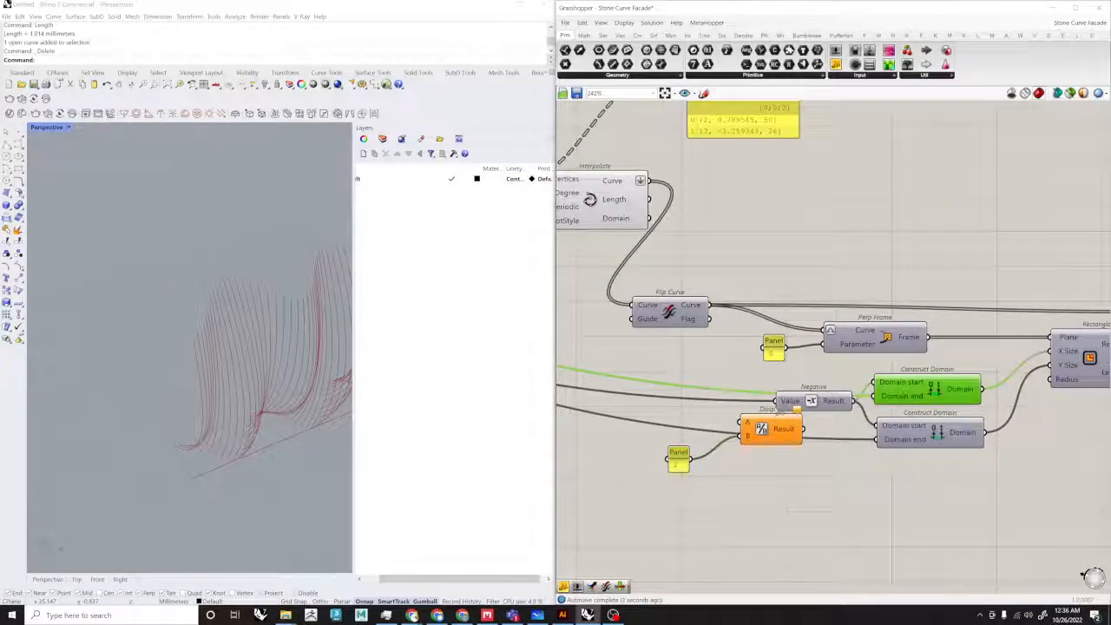
Step: Connect the Series spacing slider to Division's A input and route Division's result into Negative and the first Construct Domain's end
scroll(774, 404, down, 6)
right_drag(775, 405, 910, 438)
right_drag(617, 342, 788, 364)
right_drag(672, 339, 731, 330)
scroll(732, 329, up, 5)
scroll(731, 329, up, 3)
right_drag(561, 313, 793, 338)
scroll(740, 308, down, 9)
drag(718, 307, 858, 255)
scroll(1025, 403, up, 12)
scroll(807, 345, down, 4)
scroll(1027, 301, up, 1)
drag(957, 316, 959, 290)
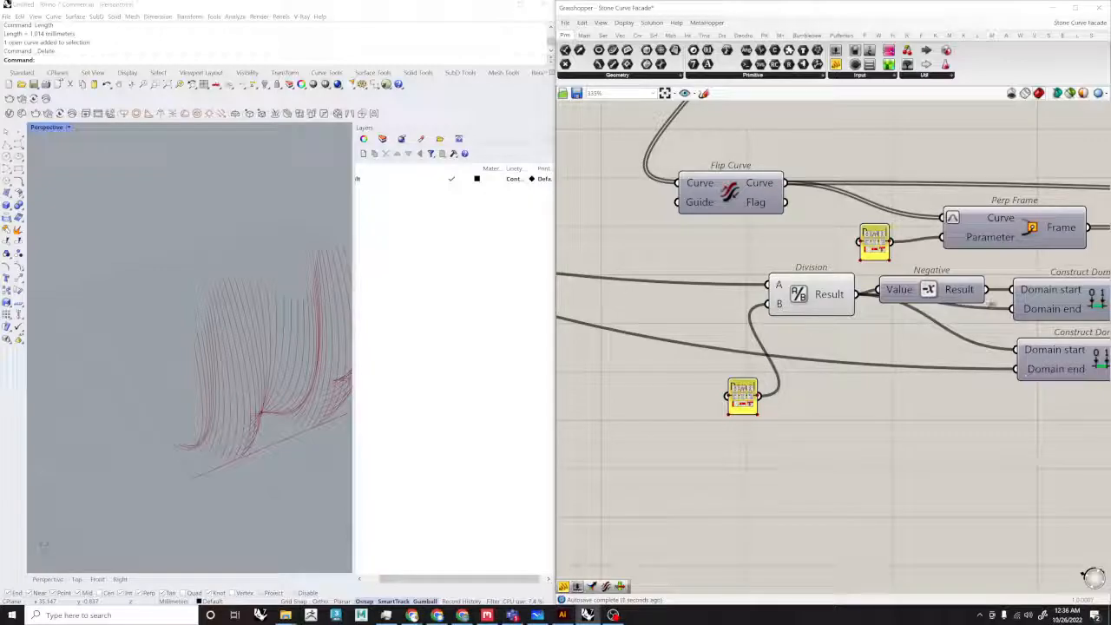
Step: Turn on the viewport preview of the Rectangle component and inspect the rectangles at the curve bases
right_drag(979, 363, 732, 399)
scroll(866, 385, down, 3)
scroll(913, 347, up, 3)
right_drag(913, 347, 826, 351)
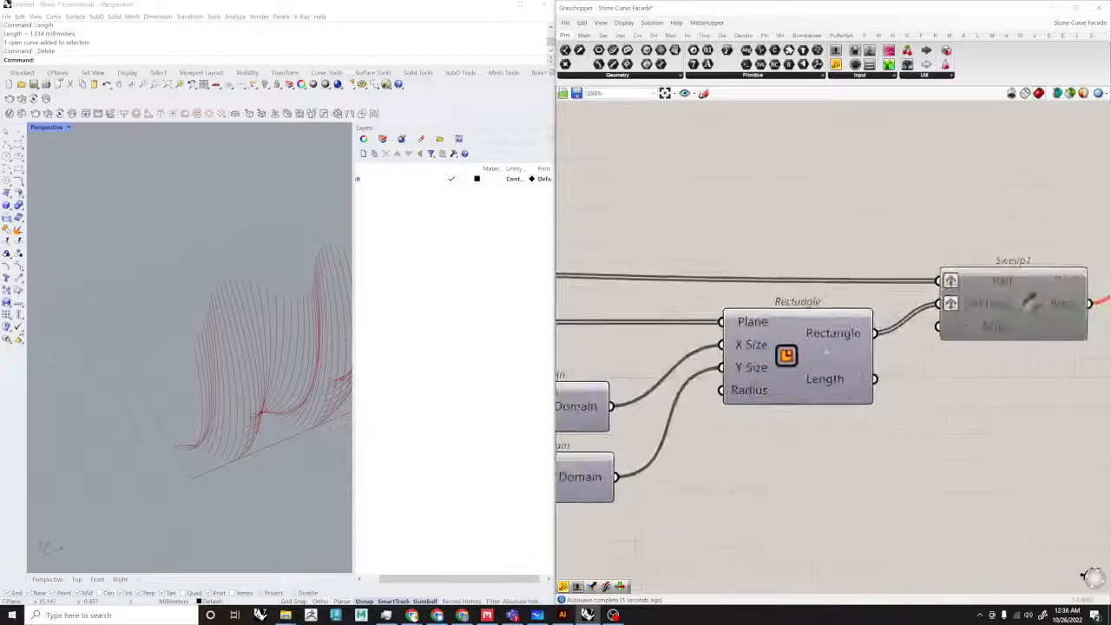
click(825, 350)
middle_click(823, 349)
click(802, 328)
scroll(153, 451, up, 5)
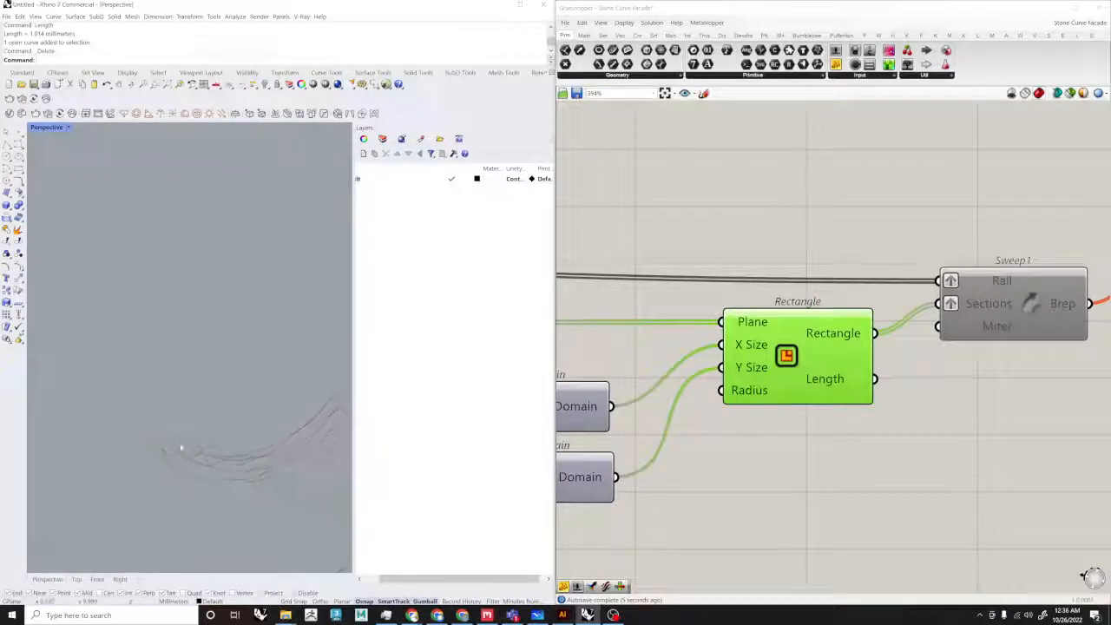
scroll(178, 446, up, 2)
scroll(198, 456, down, 5)
right_drag(199, 456, 211, 466)
scroll(265, 428, up, 4)
Step: Enable the Sweep1 component again
right_drag(781, 420, 690, 418)
scroll(690, 418, down, 3)
scroll(884, 386, up, 2)
drag(879, 406, 809, 276)
middle_click(812, 272)
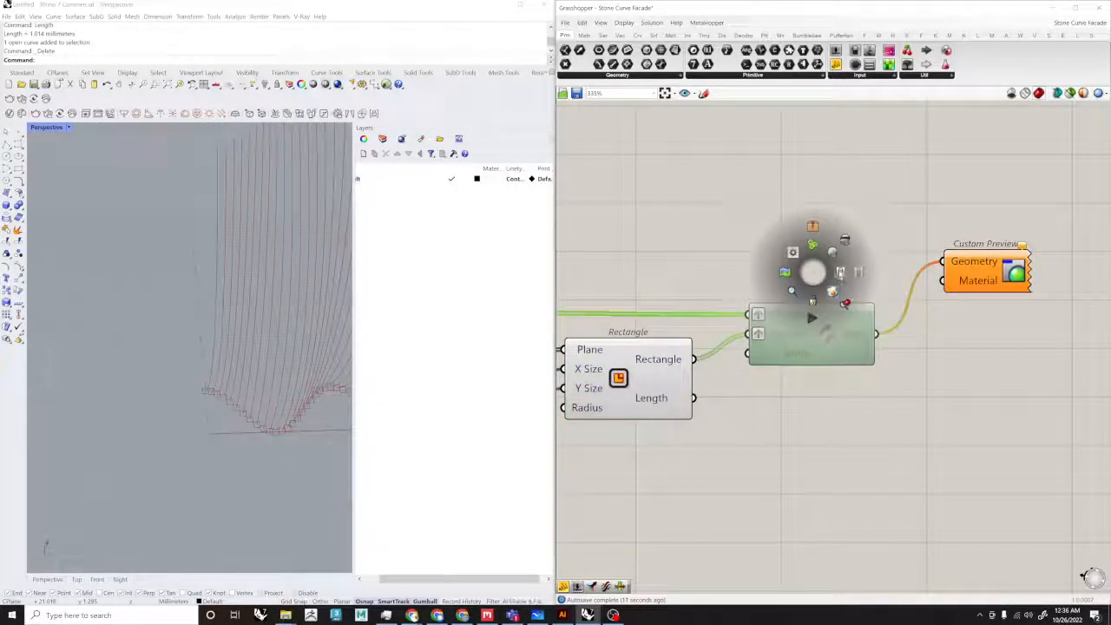
click(840, 273)
click(909, 398)
Step: Examine the swept strips from several angles to check their width and the gaps between them
right_drag(297, 411, 304, 421)
scroll(299, 412, down, 6)
right_drag(286, 374, 158, 385)
scroll(305, 408, up, 3)
scroll(318, 359, up, 6)
scroll(318, 360, down, 4)
scroll(221, 354, down, 8)
scroll(219, 354, up, 6)
scroll(276, 363, up, 3)
scroll(228, 366, up, 2)
scroll(158, 386, down, 5)
scroll(98, 476, up, 5)
right_drag(98, 477, 177, 495)
scroll(181, 496, up, 3)
scroll(868, 340, down, 3)
Step: Rewire the second Construct Domain's end input to Division's result
click(706, 364)
scroll(697, 317, down, 3)
right_drag(633, 343, 948, 373)
scroll(784, 305, up, 2)
click(755, 292)
click(848, 342)
mouse_move(857, 345)
right_down()
mouse_move(765, 347)
mouse_move(848, 345)
right_up()
scroll(859, 339, up, 2)
right_drag(1089, 375, 951, 382)
scroll(952, 382, up, 2)
Step: Add a second Negative driven by a 5.00 Number Slider, and wire them to the second Construct Domain's start and end
click(814, 455)
right_drag(694, 456, 853, 418)
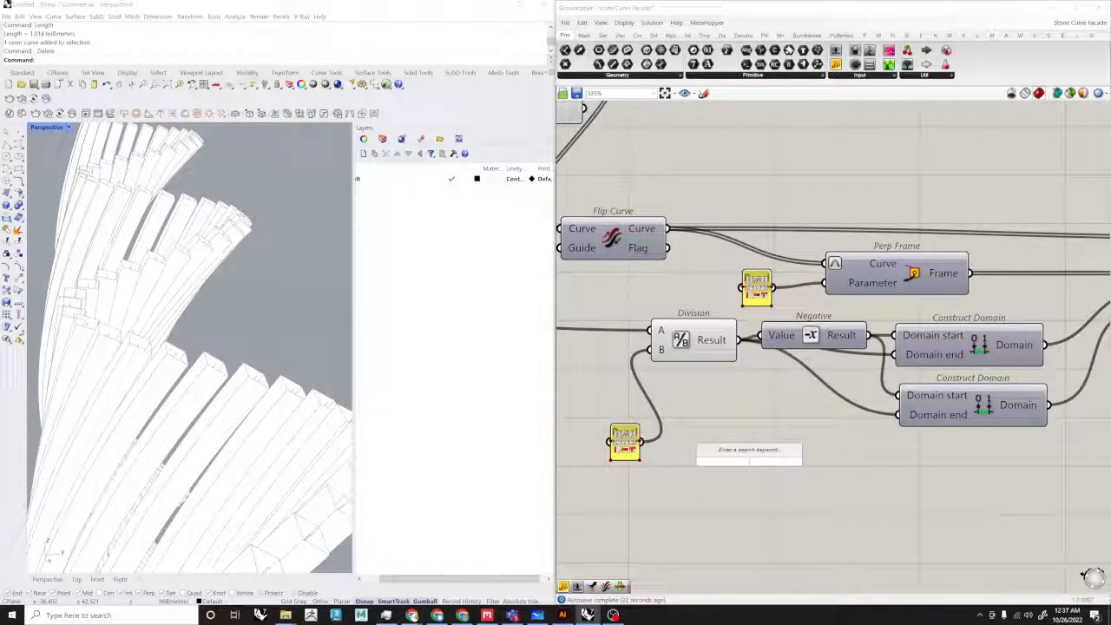
text(negat)
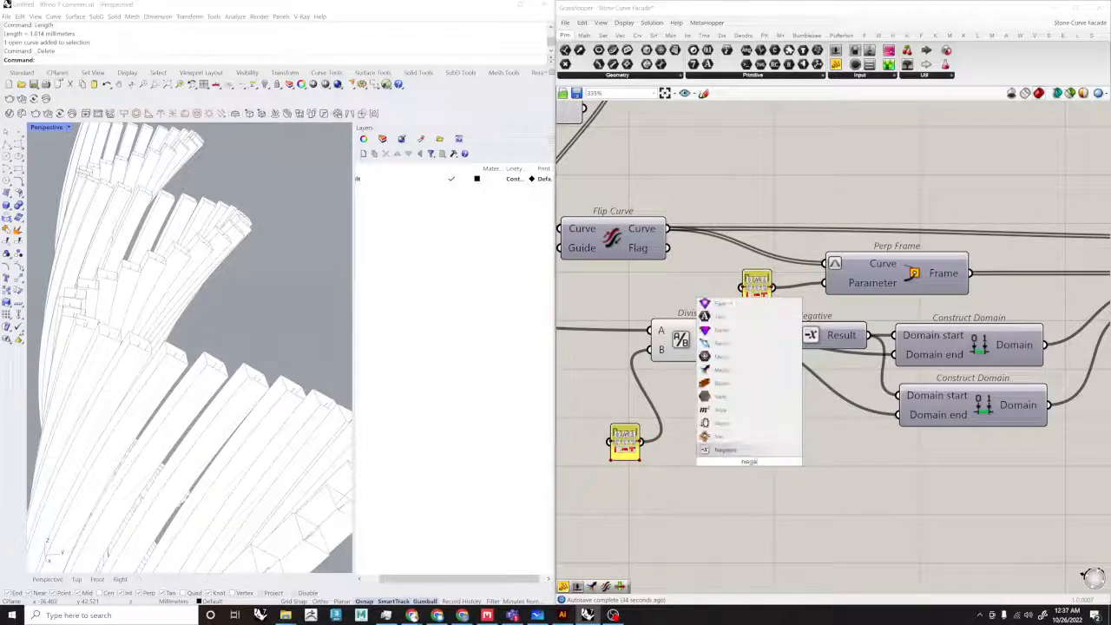
key(Return)
drag(766, 462, 820, 442)
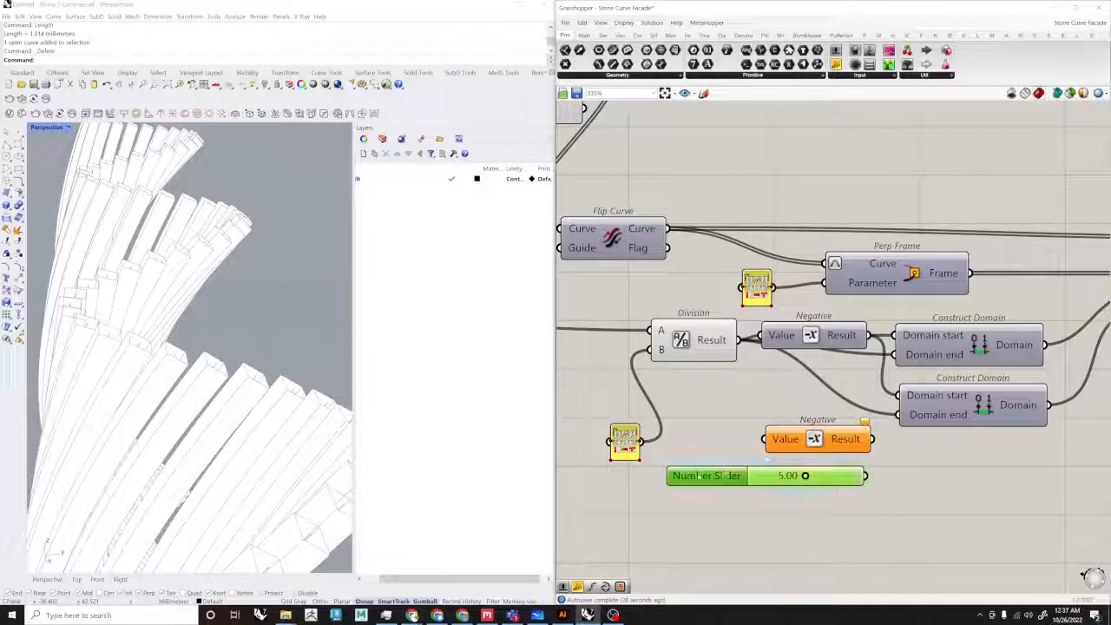
drag(706, 476, 628, 489)
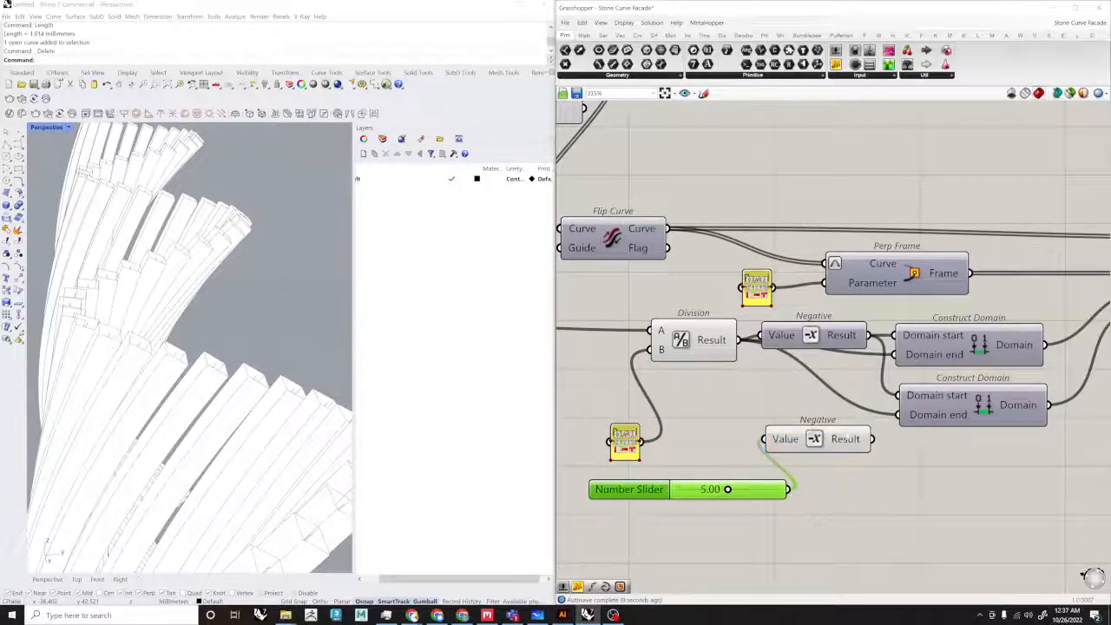
drag(791, 484, 787, 489)
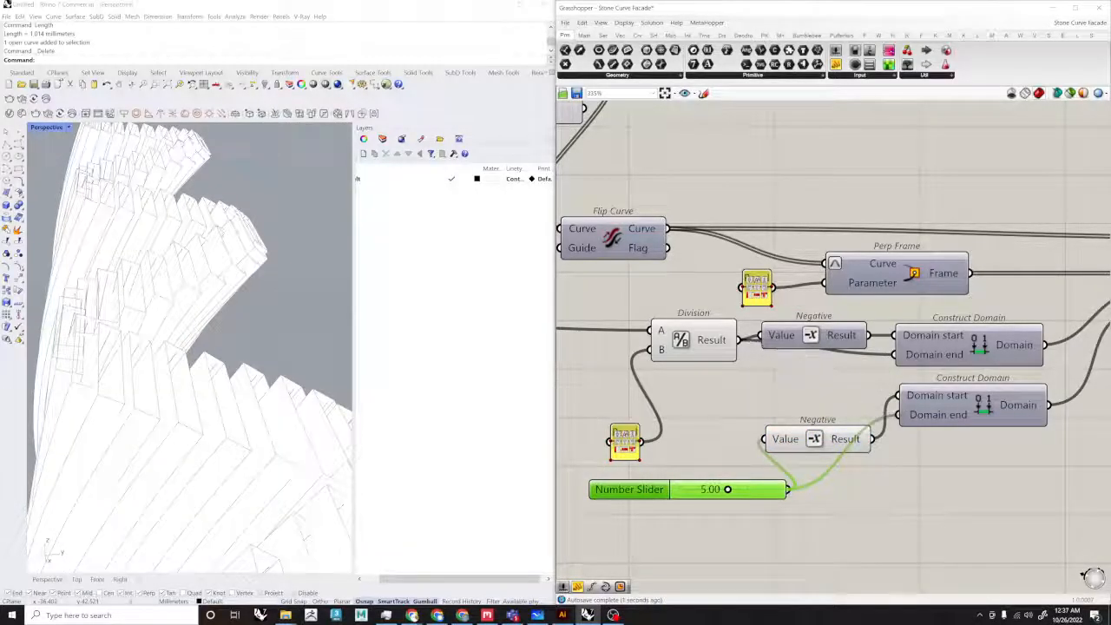
Step: Swap the Rectangle size inputs, feeding the first domain to Y Size and the second domain to X Size
scroll(867, 405, down, 4)
scroll(989, 398, up, 3)
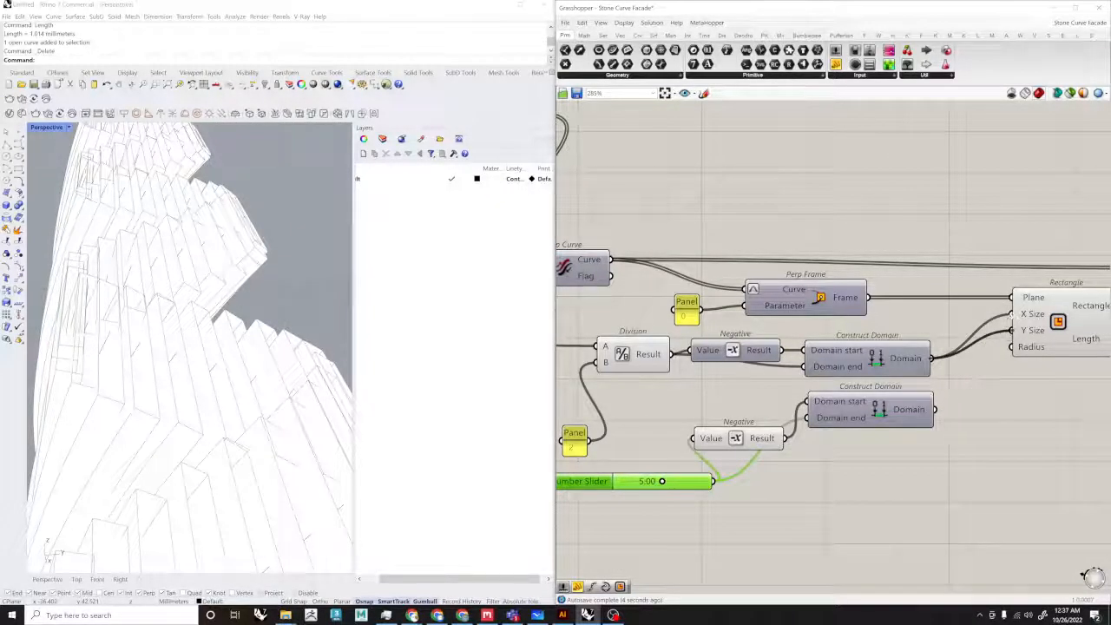
drag(1012, 313, 935, 410)
click(864, 447)
right_drag(864, 448, 928, 429)
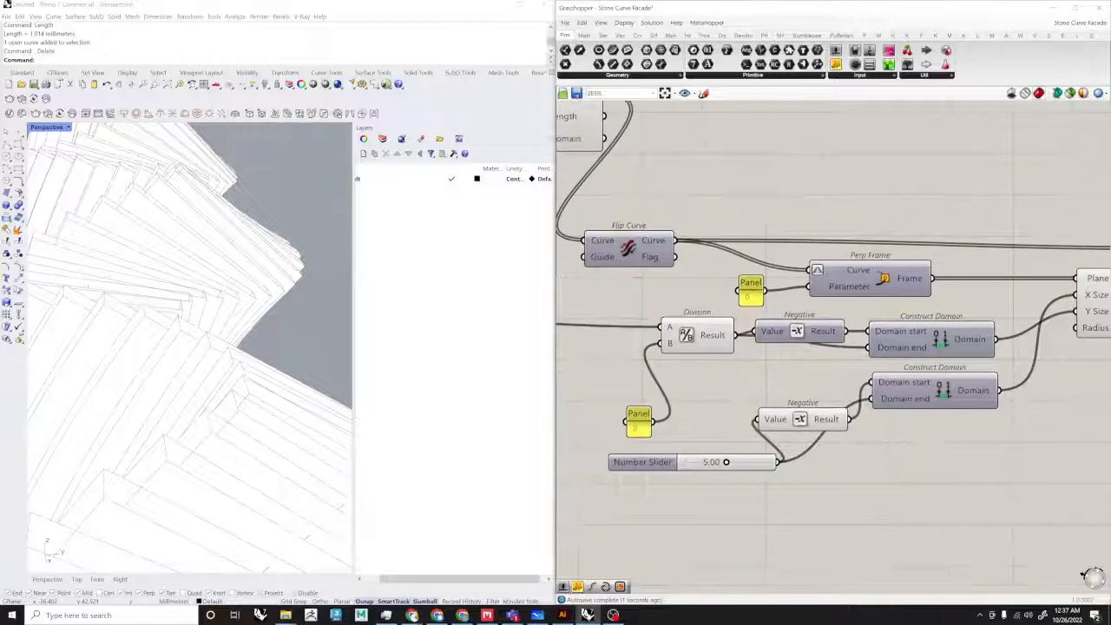
Step: Check the reoriented strips along the wall and disable the Sweep1 component
scroll(200, 364, down, 4)
right_drag(199, 365, 286, 373)
scroll(640, 433, up, 3)
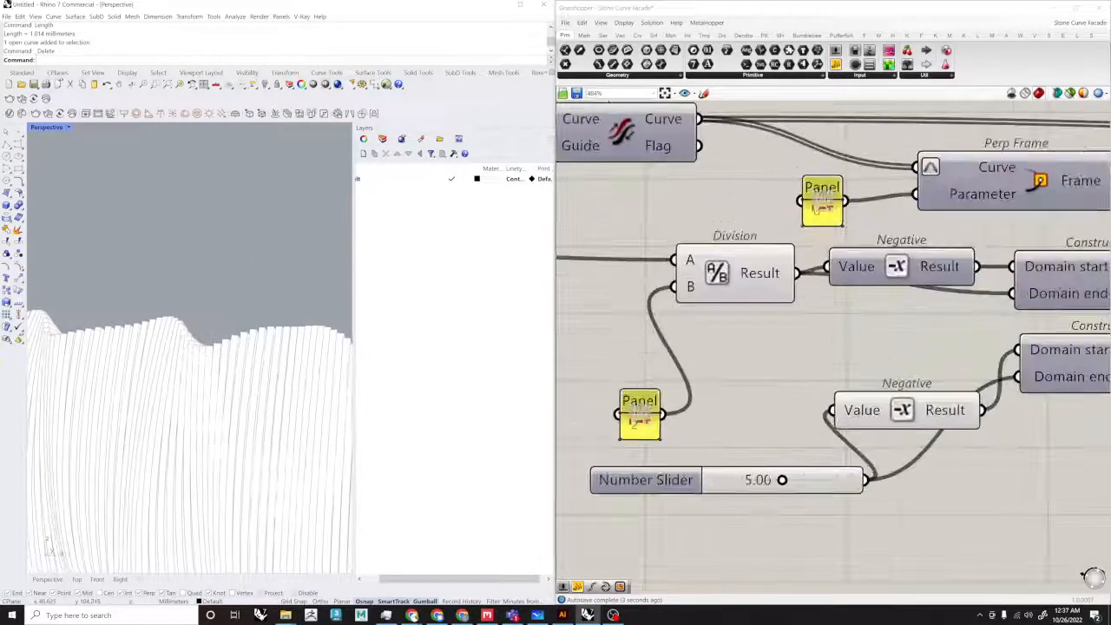
right_drag(295, 374, 187, 382)
scroll(743, 352, down, 4)
scroll(870, 336, down, 4)
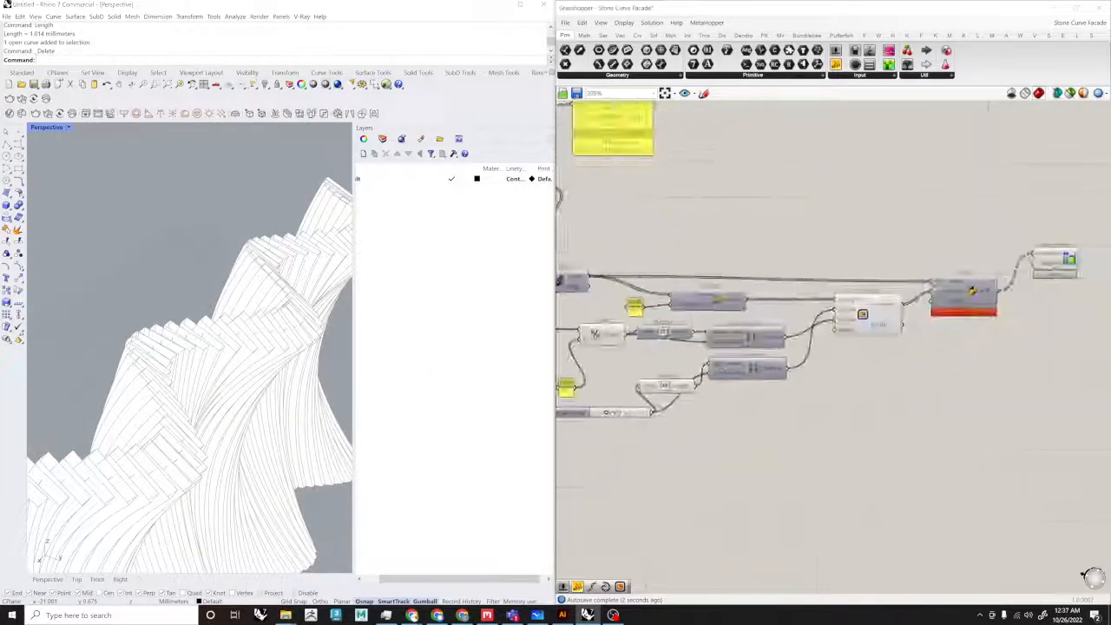
scroll(1024, 298, up, 4)
click(932, 294)
middle_click(933, 294)
click(984, 299)
click(763, 406)
right_drag(763, 406, 822, 340)
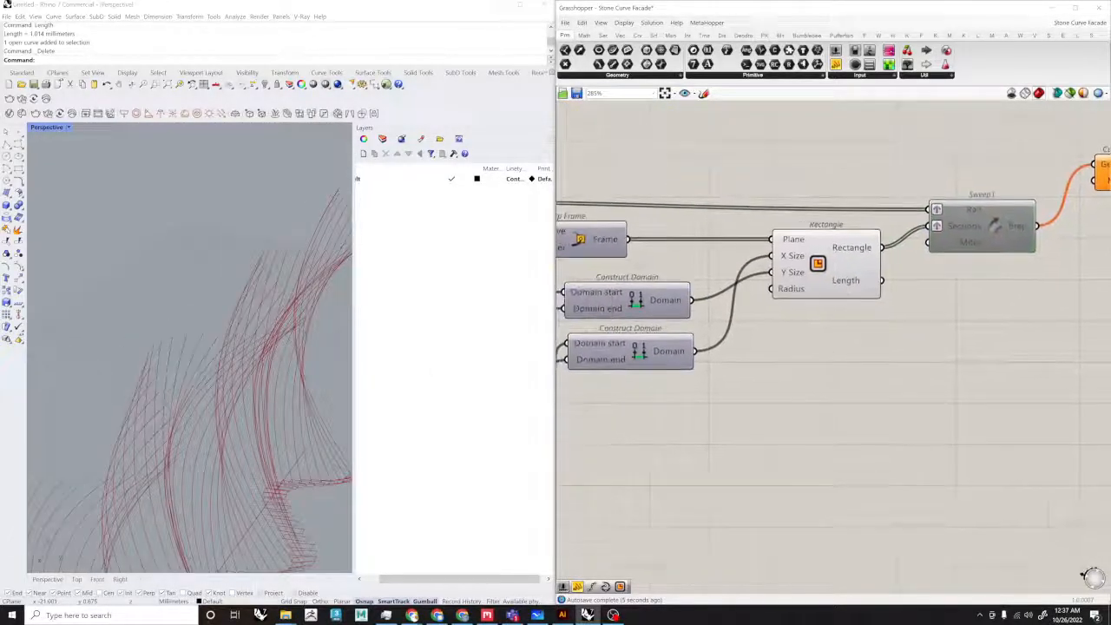
Step: Highlight the Rectangle component's output and inspect the section rectangles along the wall's base
click(819, 286)
right_drag(607, 459, 735, 374)
right_drag(299, 364, 247, 327)
scroll(247, 327, down, 5)
scroll(247, 327, up, 10)
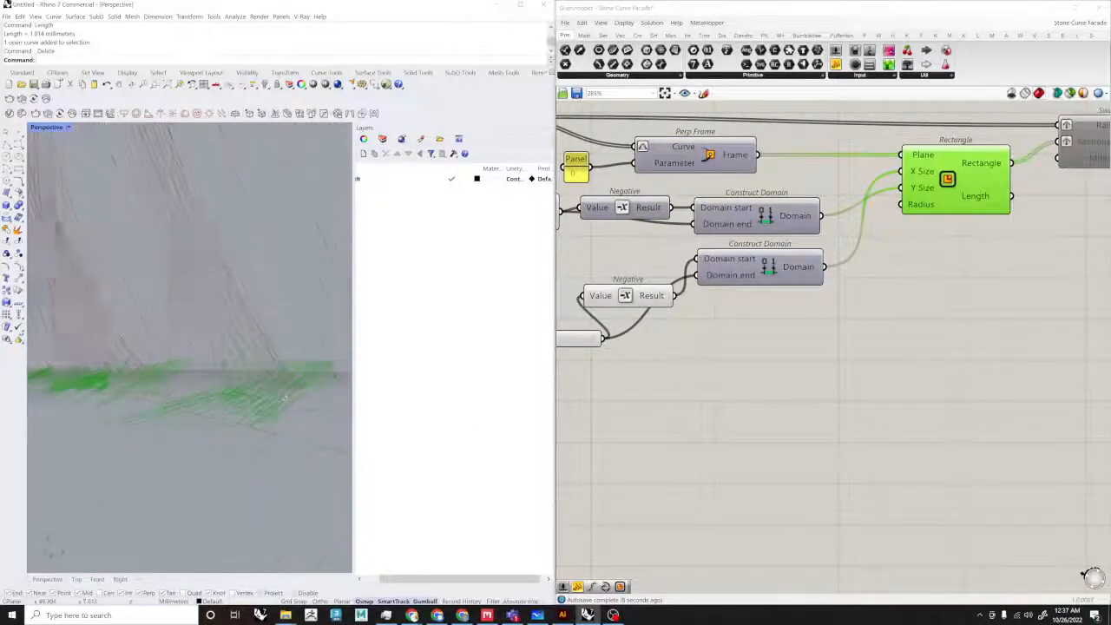
scroll(302, 414, down, 8)
right_drag(302, 414, 280, 321)
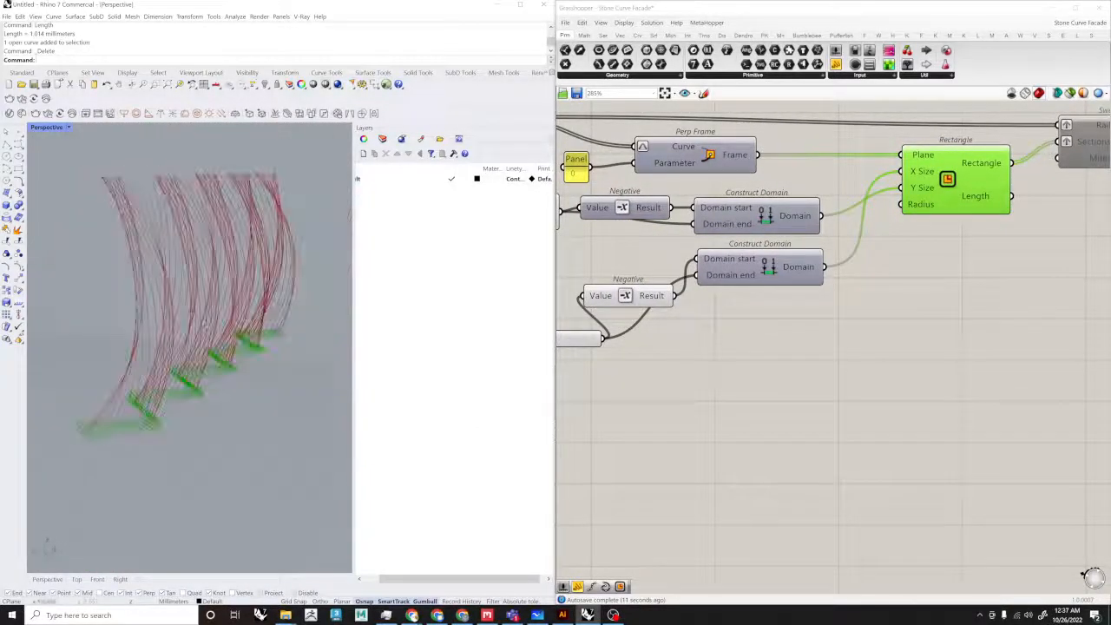
Step: Lower the Number Slider driving the second Construct Domain to reduce the depth of the rectangles
right_drag(654, 350, 932, 396)
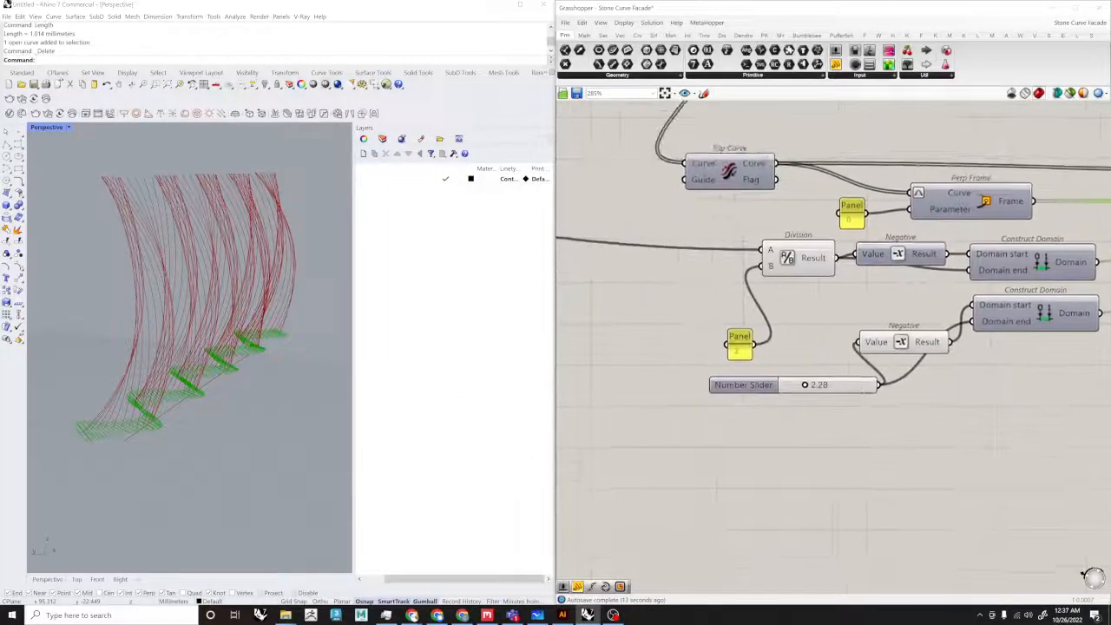
scroll(831, 391, up, 5)
drag(752, 370, 740, 375)
right_drag(775, 395, 763, 390)
Step: Re-enable Sweep1 to rebuild the strips from the resized rectangles
scroll(749, 384, down, 7)
right_drag(1067, 285, 897, 332)
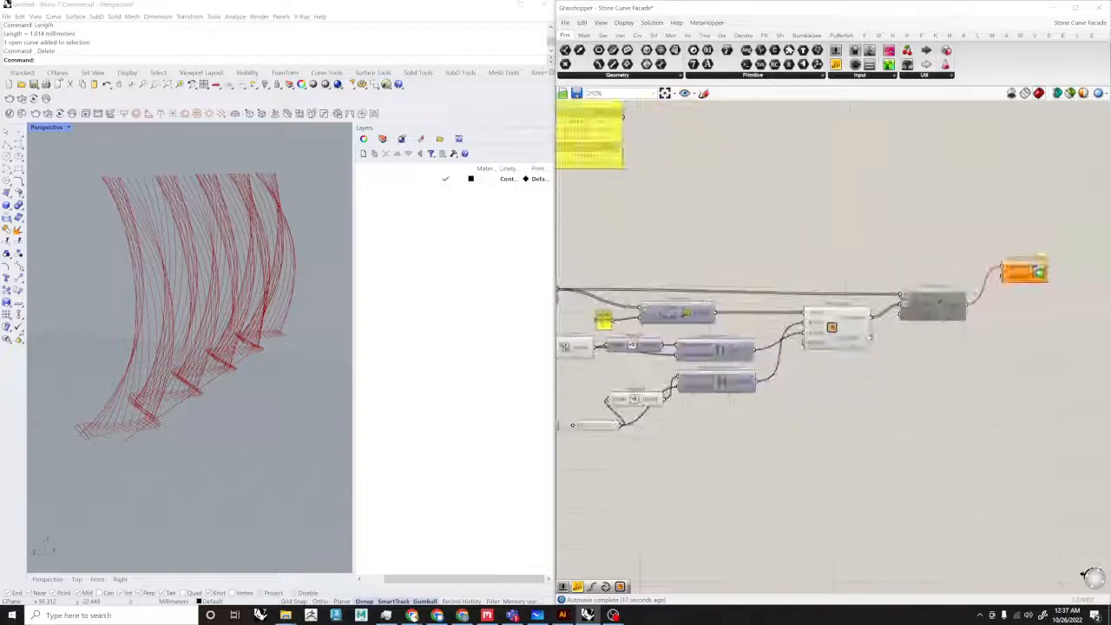
scroll(902, 332, up, 3)
click(967, 295)
key(space)
click(963, 316)
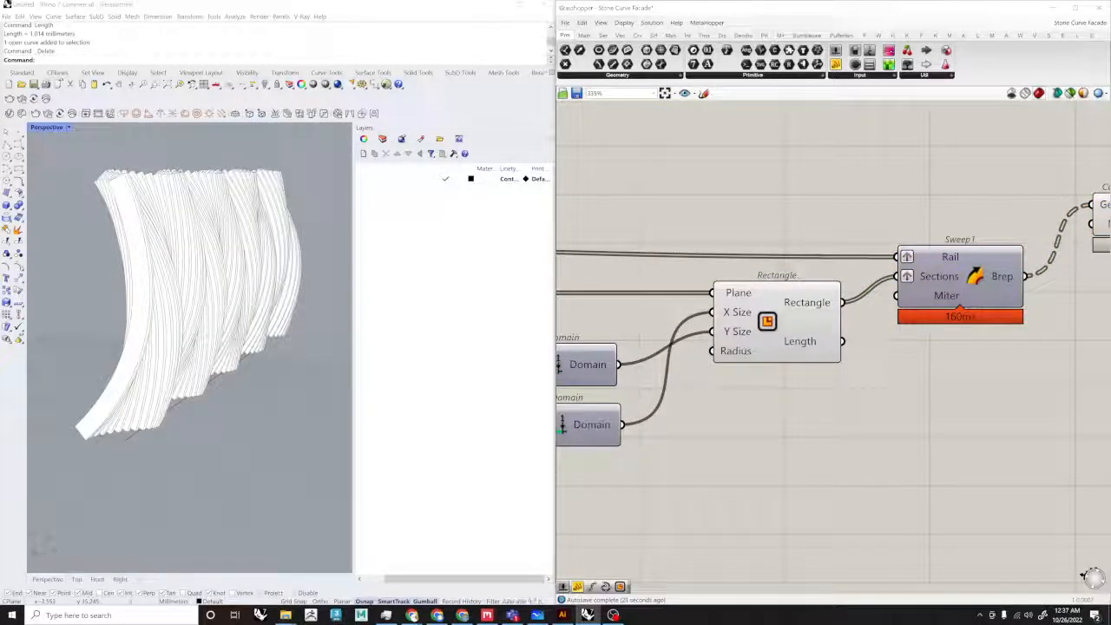
Step: Switch to the browser to study the stone facade reference photos and compare them with the modelled strips in Rhino
key(alt+Tab)
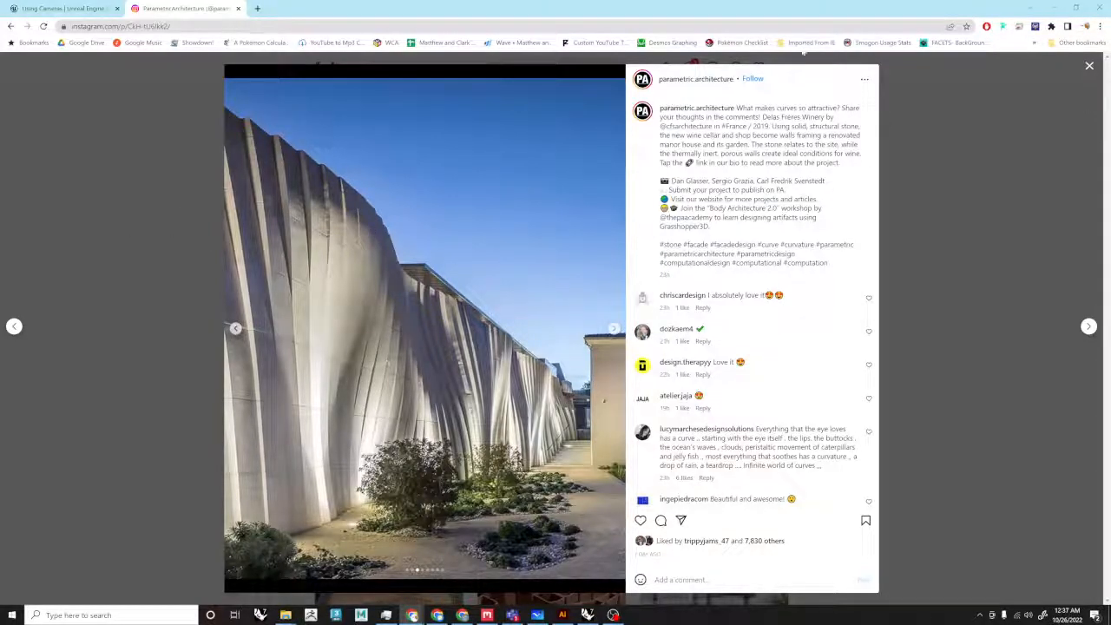
click(983, 183)
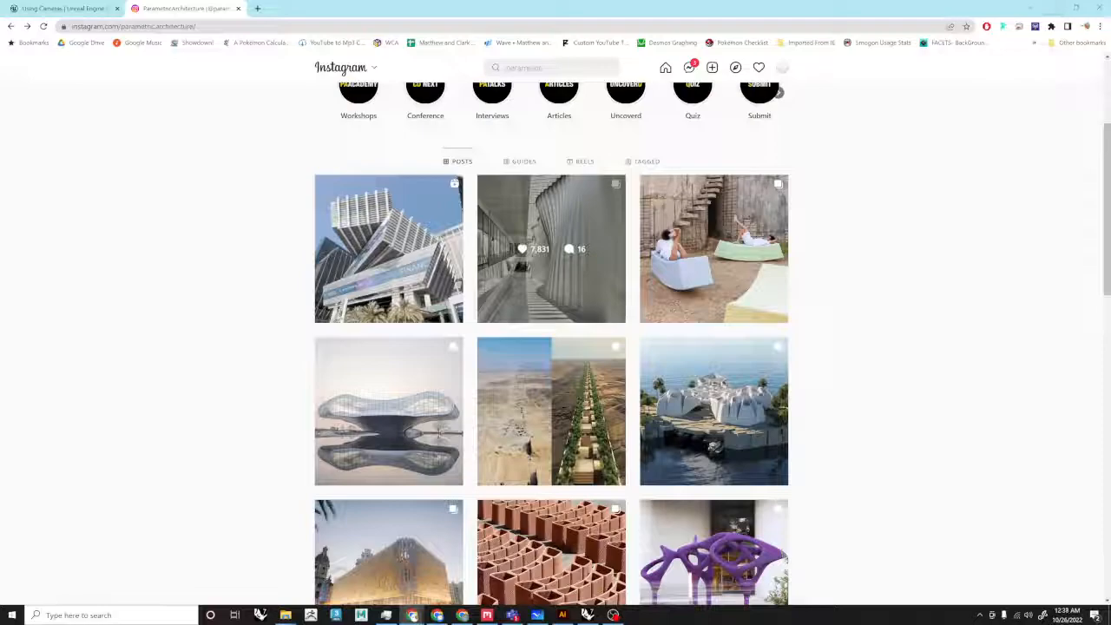
click(589, 230)
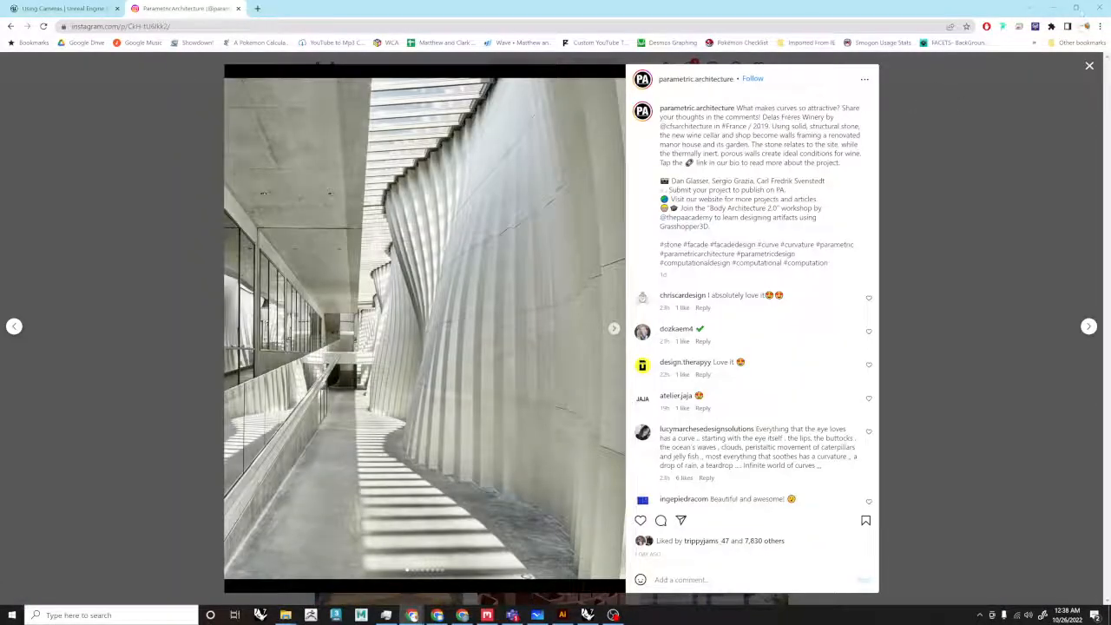
click(1053, 8)
right_drag(248, 316, 137, 260)
scroll(96, 206, up, 5)
right_drag(97, 206, 133, 262)
scroll(802, 263, down, 7)
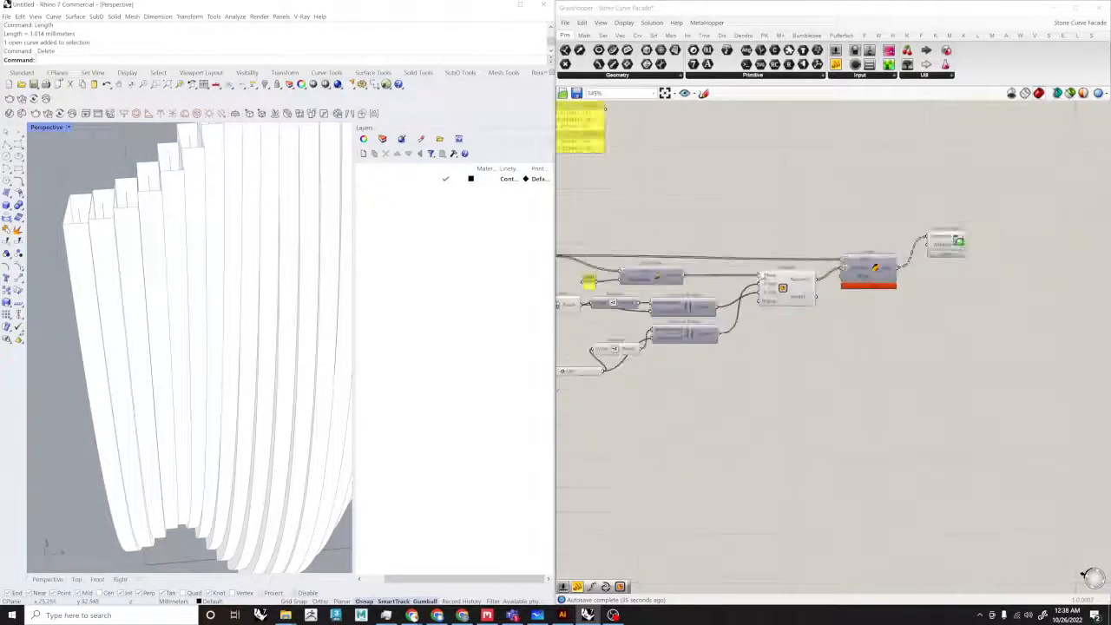
Step: Raise the maximum of the Number Slider that feeds the Series Start and Step inputs
right_drag(694, 230, 920, 313)
scroll(701, 273, up, 6)
scroll(725, 309, up, 3)
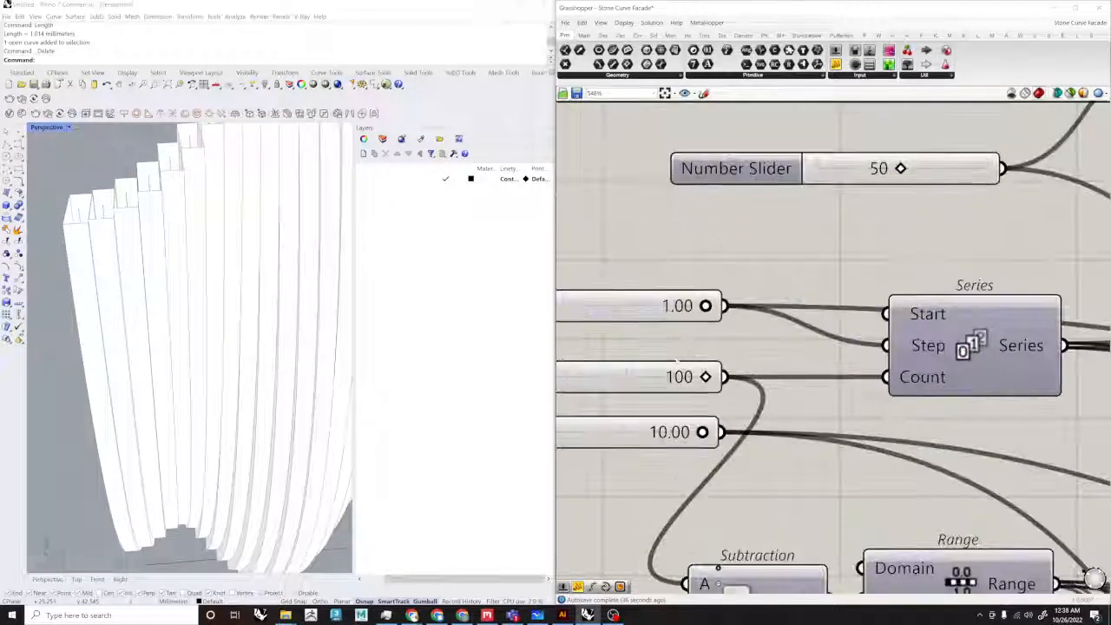
scroll(728, 271, down, 1)
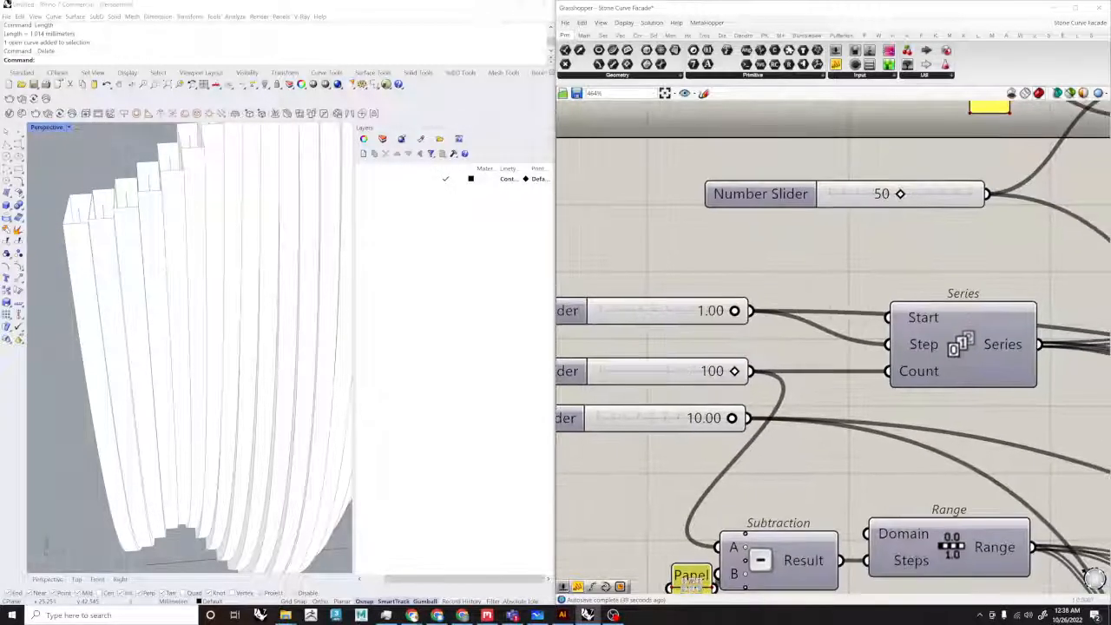
right_drag(590, 304, 725, 305)
double_click(690, 313)
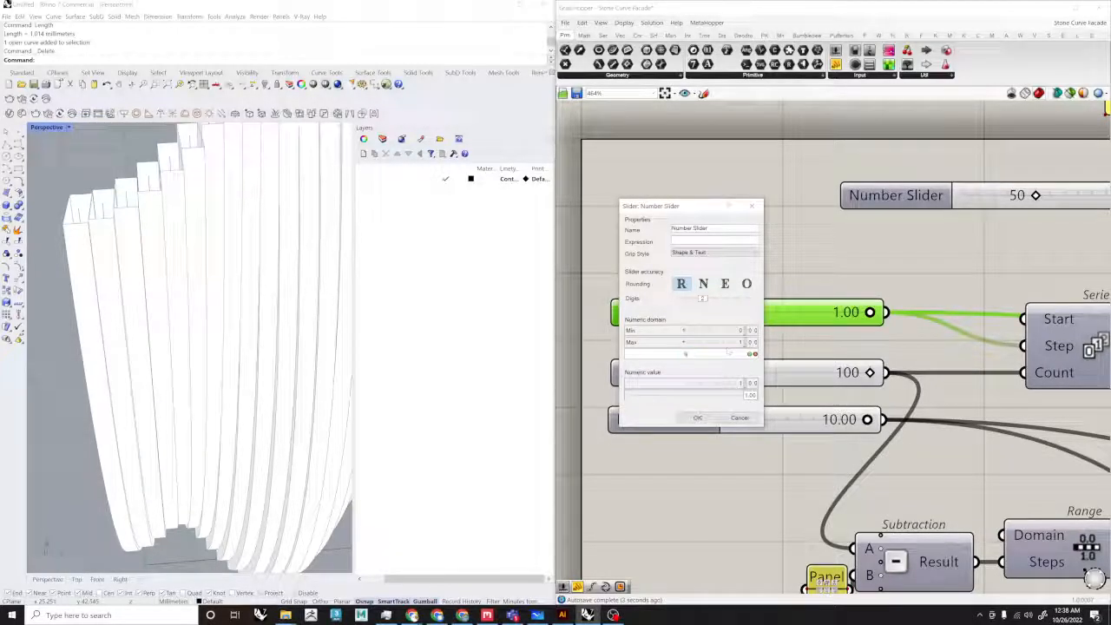
click(696, 417)
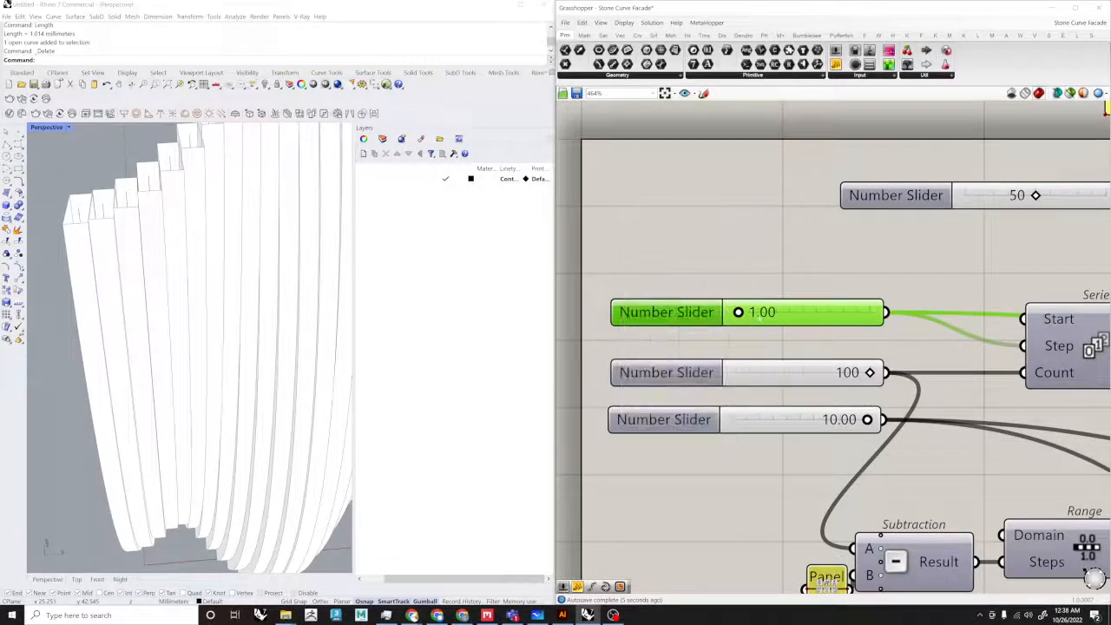
Step: Try larger spacing on the Series Start and Step slider, and set its value to 5
drag(751, 312, 776, 312)
right_drag(262, 247, 286, 242)
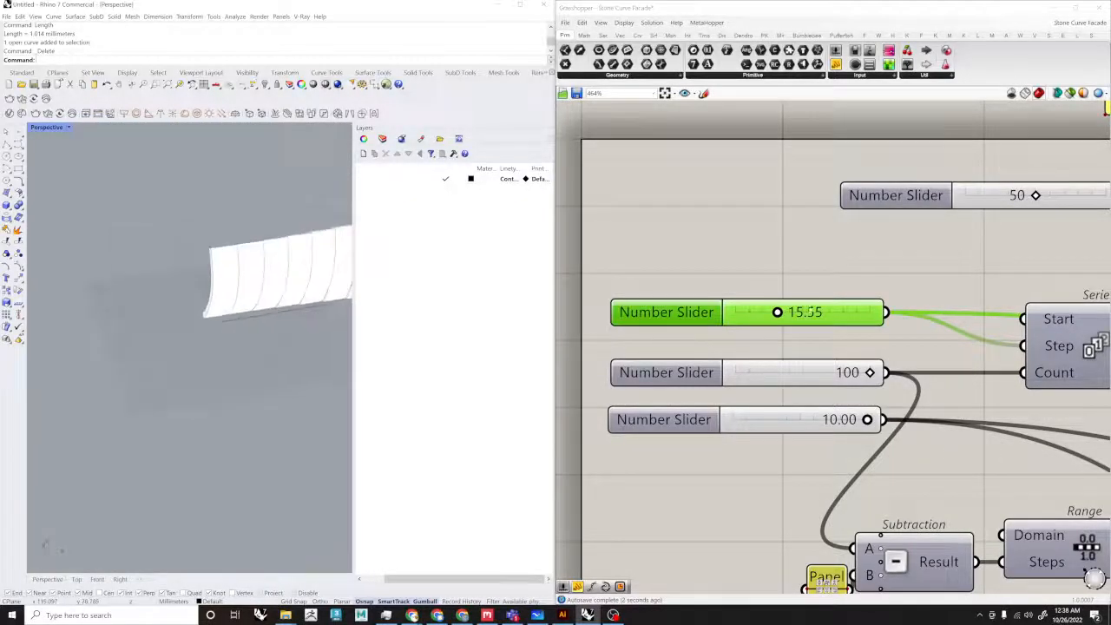
double_click(809, 310)
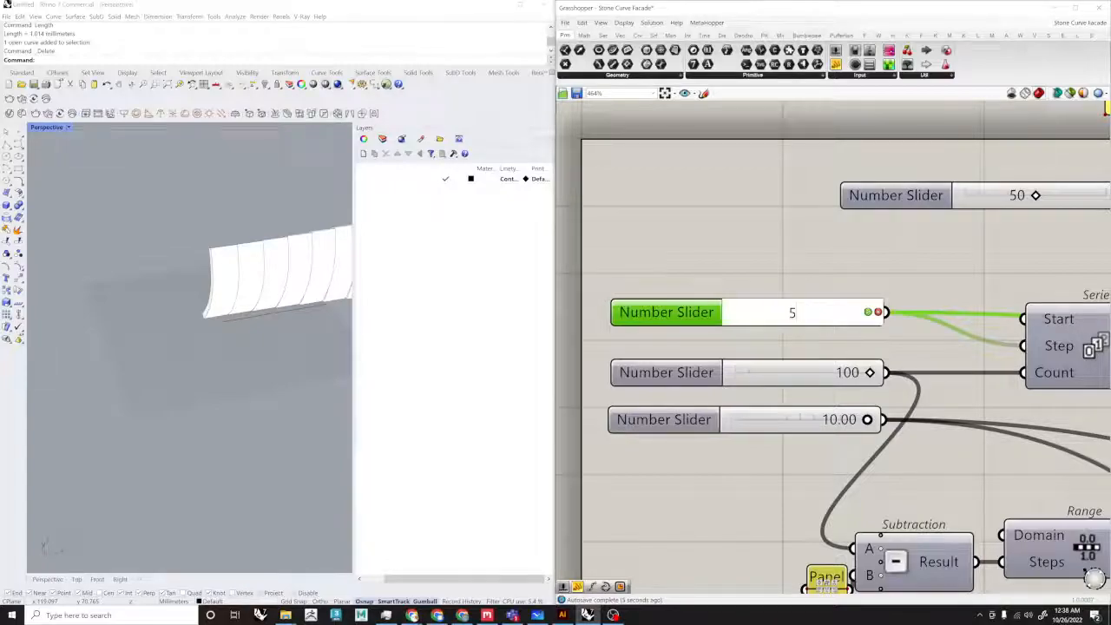
text(5)
key(Return)
right_drag(200, 265, 139, 408)
Step: Set the spacing Number Slider that feeds the Series Start and Step inputs to 3 and inspect the rebuilt wall
double_click(791, 312)
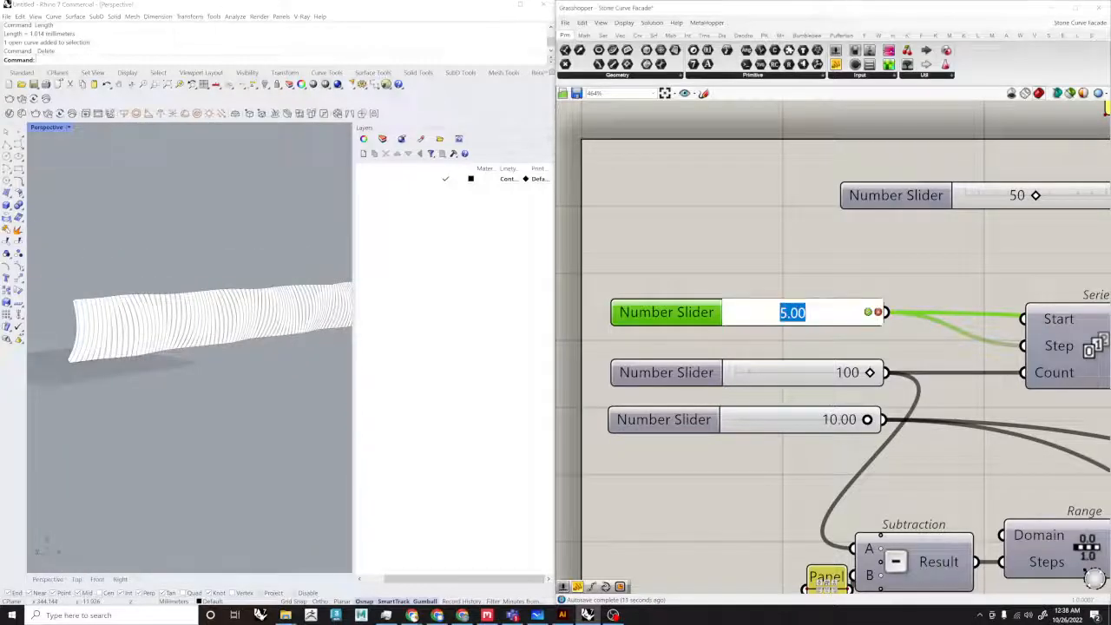
text(3)
key(Return)
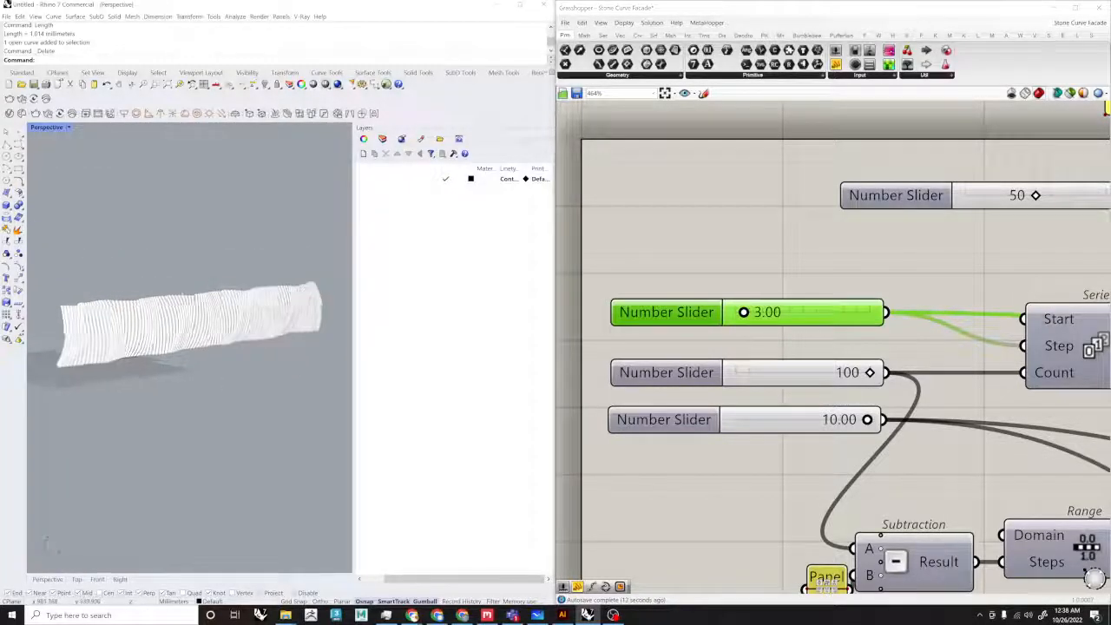
scroll(184, 291, up, 5)
right_drag(64, 295, 170, 460)
scroll(231, 463, down, 5)
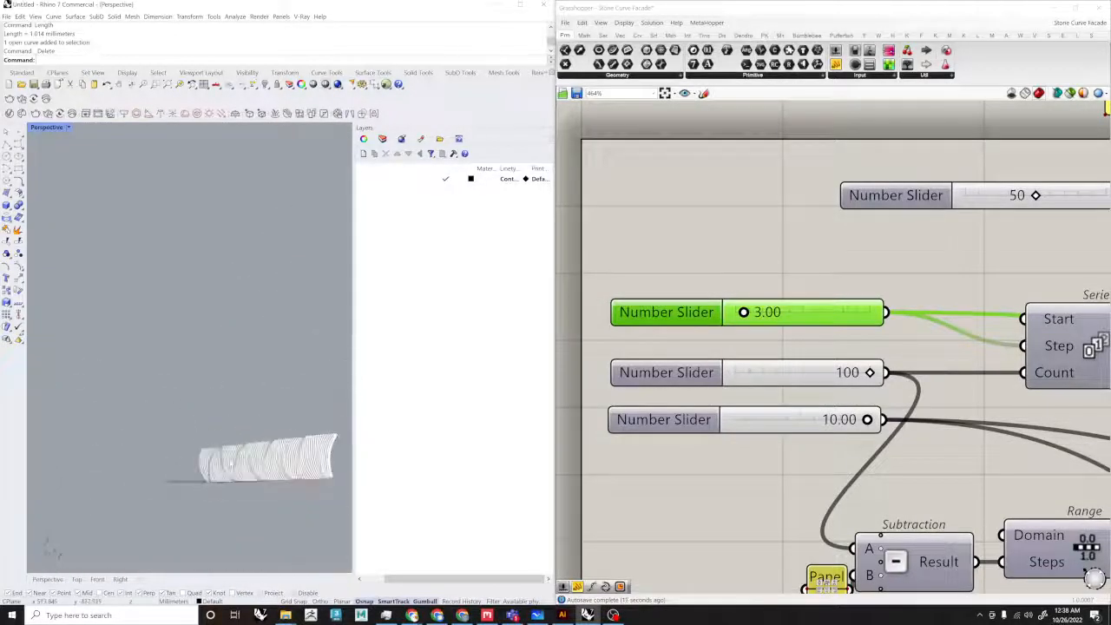
scroll(234, 467, up, 7)
right_drag(240, 471, 248, 466)
scroll(248, 466, down, 5)
Step: Set the Number Slider that feeds Division A and the Construct Point Z coordinate to 85
right_drag(827, 370, 831, 369)
scroll(714, 262, down, 5)
right_drag(858, 238, 716, 262)
scroll(716, 262, up, 3)
scroll(634, 262, down, 2)
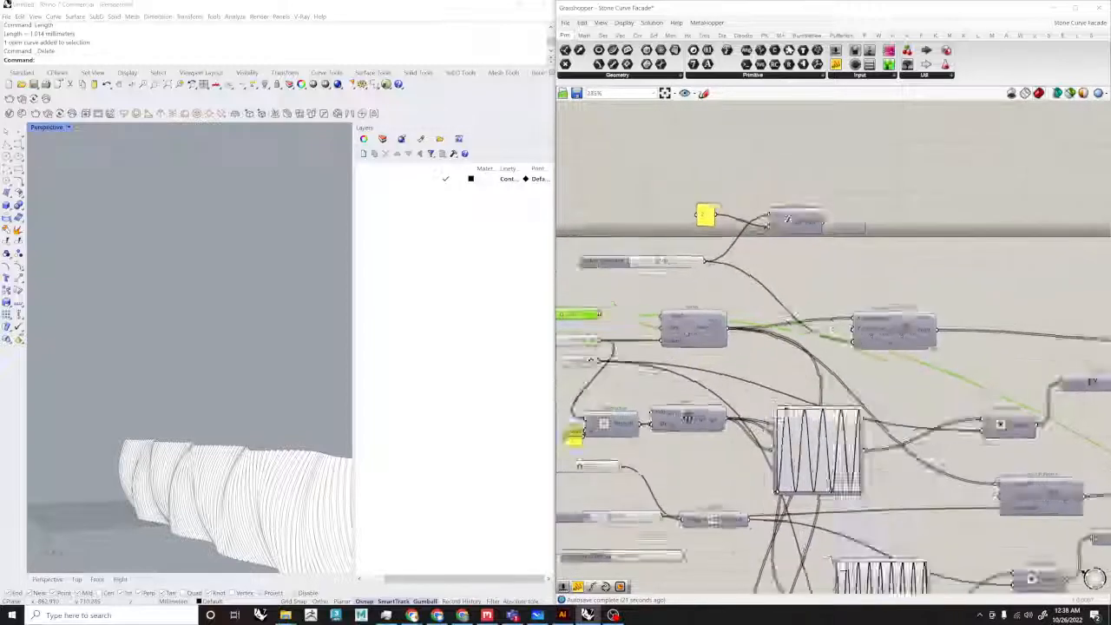
scroll(633, 262, up, 2)
drag(653, 259, 687, 276)
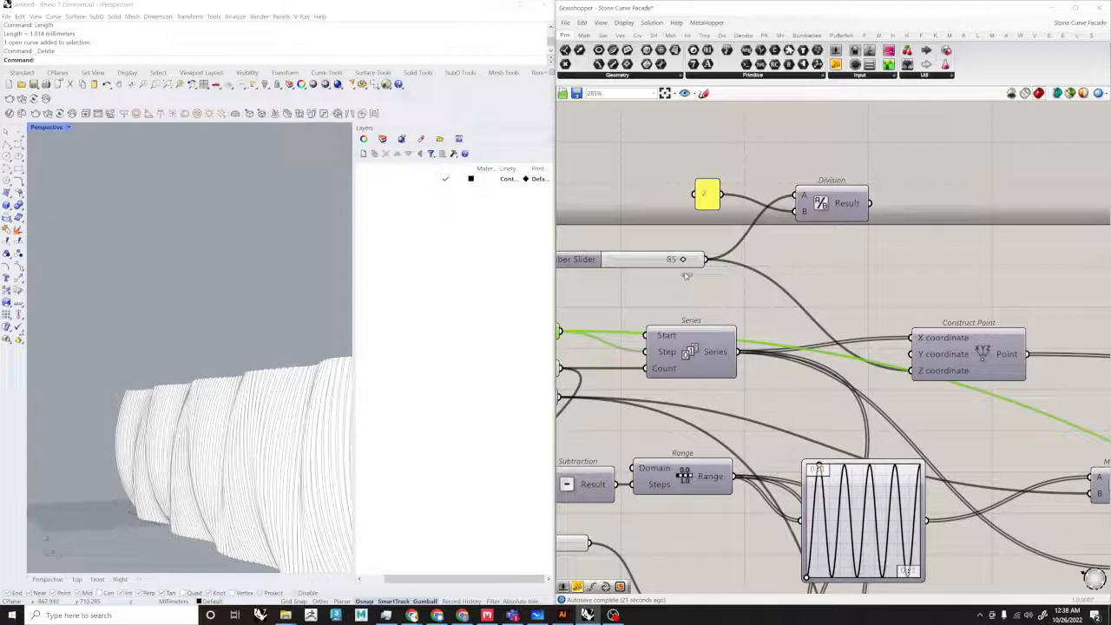
Step: Bake the swept strips from the Custom Preview component, keeping the default attributes
scroll(833, 234, down, 10)
scroll(973, 308, up, 2)
right_drag(974, 308, 815, 295)
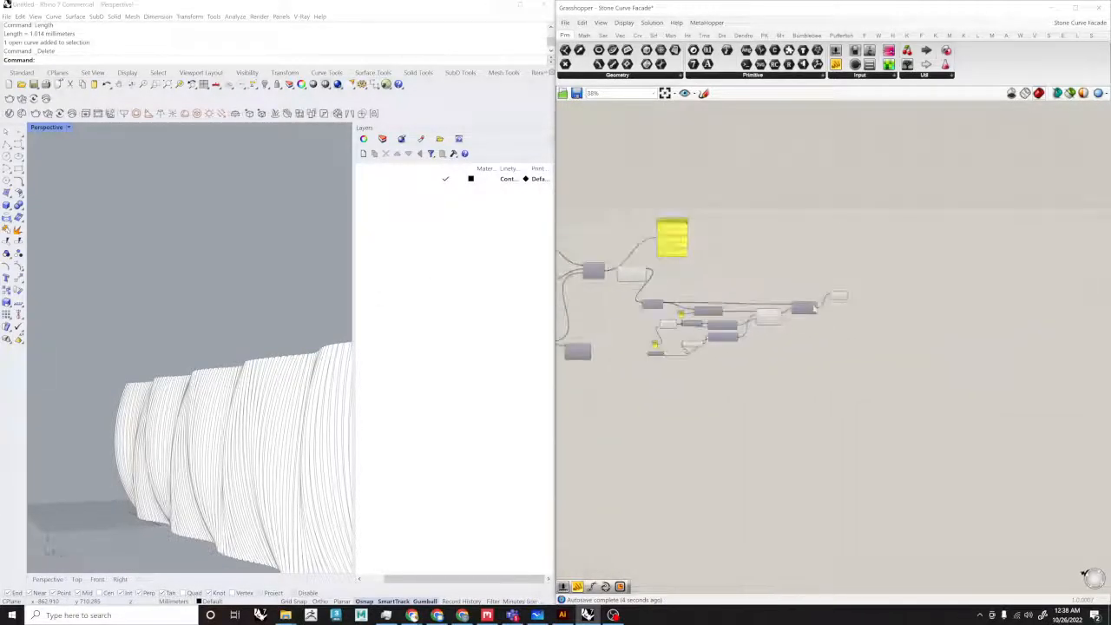
scroll(816, 296, up, 8)
click(897, 276)
right_drag(206, 348, 271, 343)
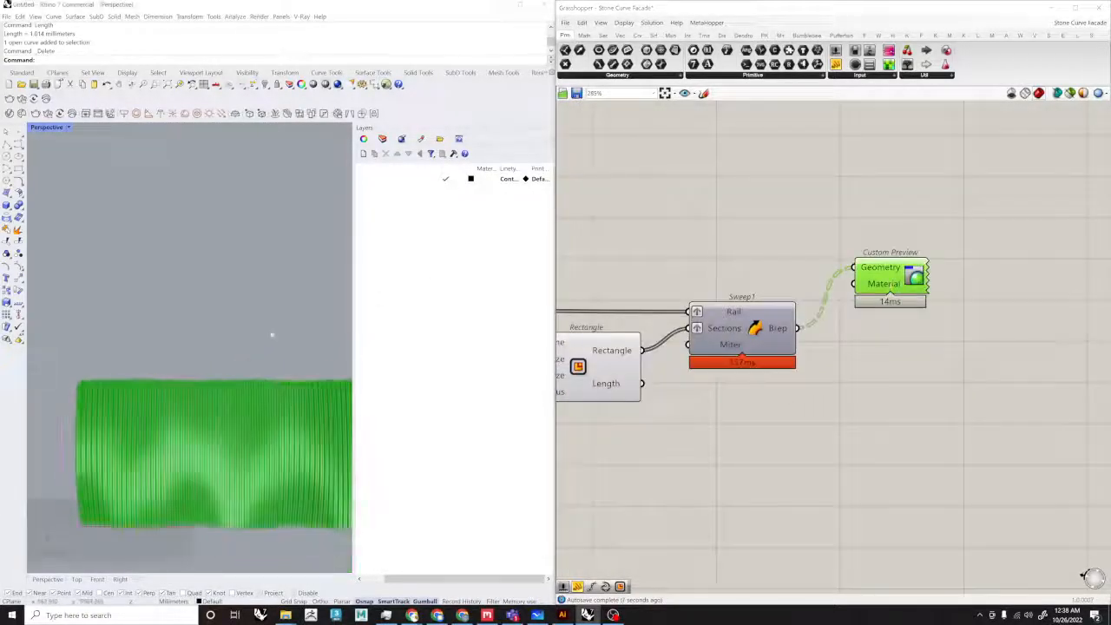
click(659, 251)
right_drag(247, 390, 238, 352)
scroll(814, 315, up, 2)
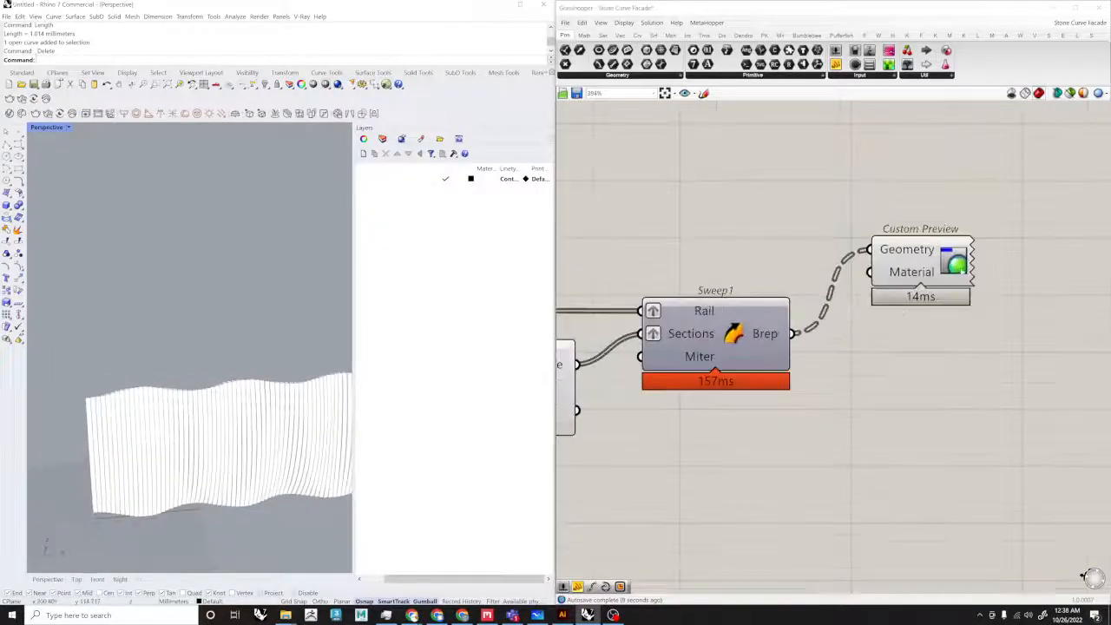
click(962, 270)
right_click(963, 271)
click(980, 315)
click(987, 421)
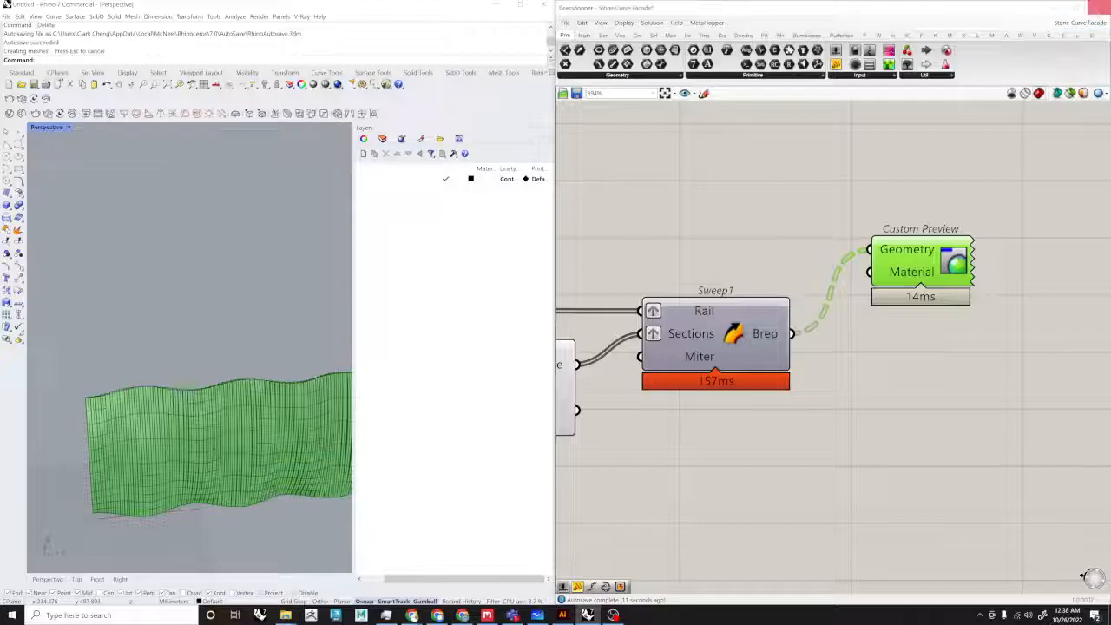
Step: Close Grasshopper, enlarge the Rhino window and examine the open ends of the baked rectangular strips up close
click(1098, 6)
click(519, 4)
mouse_move(599, 408)
right_down()
mouse_move(552, 379)
mouse_move(545, 424)
mouse_move(642, 390)
right_up()
scroll(380, 399, up, 4)
right_drag(379, 399, 434, 312)
scroll(414, 272, up, 8)
scroll(571, 235, down, 8)
scroll(574, 218, up, 5)
right_drag(571, 217, 478, 235)
scroll(478, 235, up, 2)
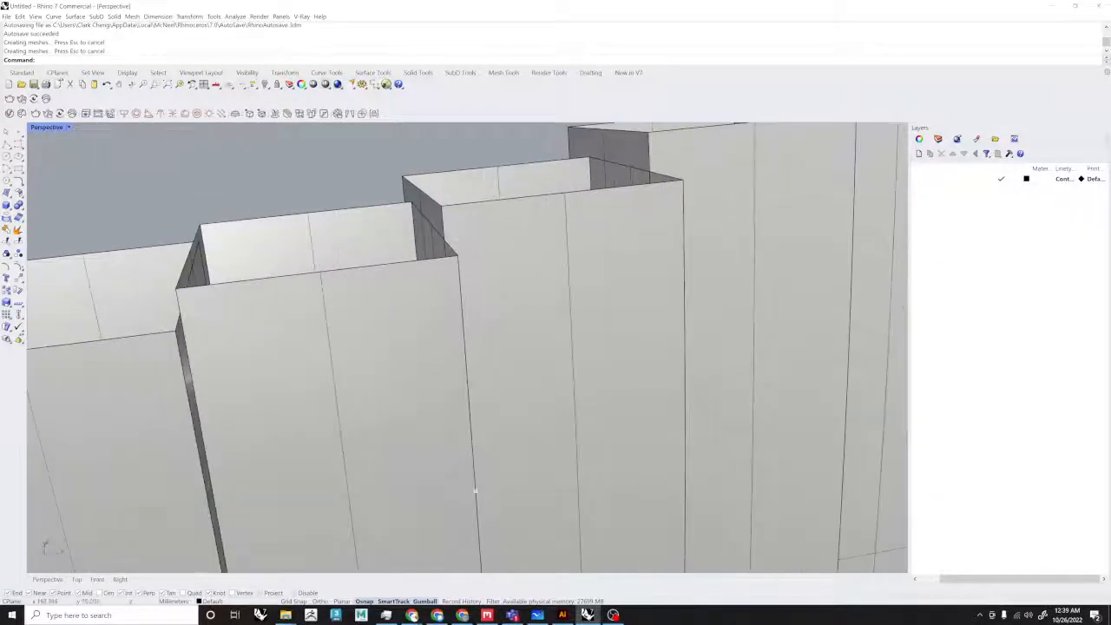
Step: Switch to the browser and go through the winery wall photos to study the stone strips and joints, and return to Rhino
mouse_move(427, 608)
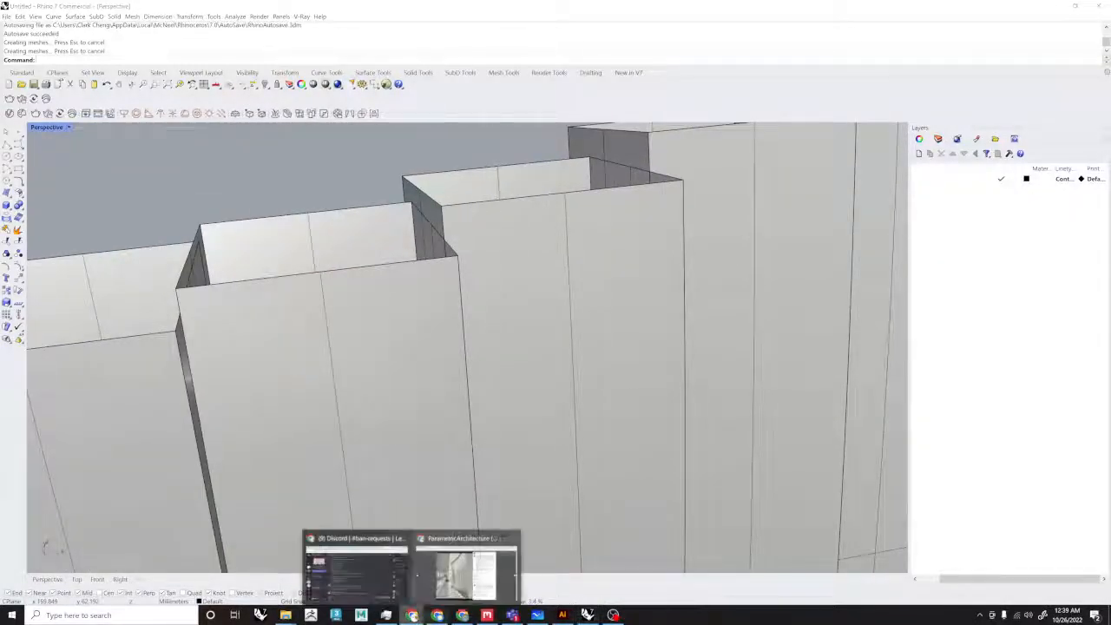
click(525, 573)
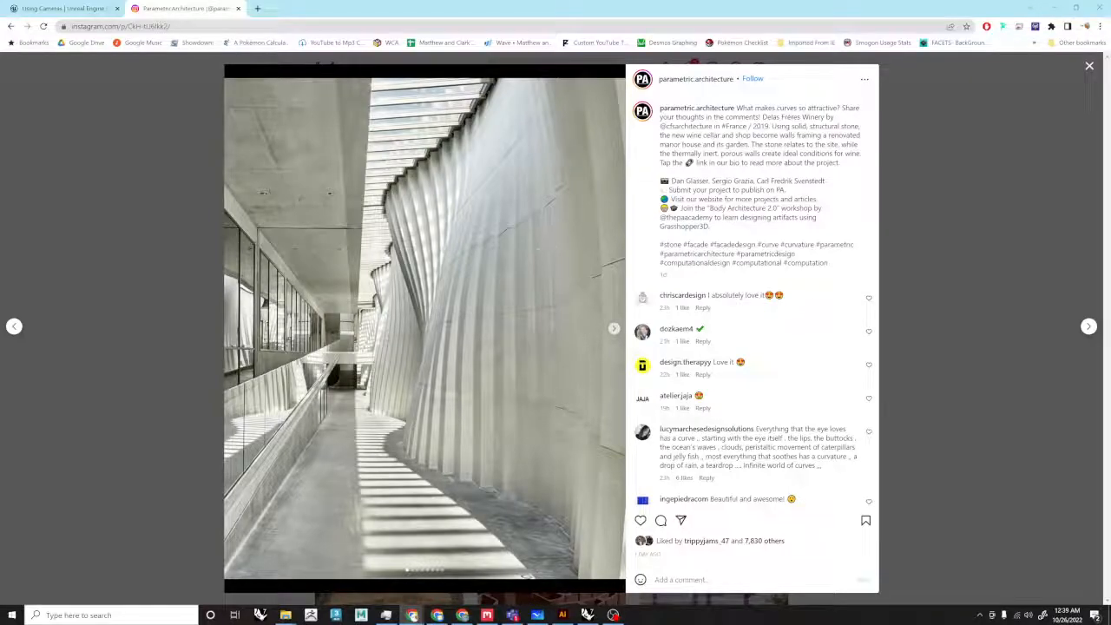
click(614, 329)
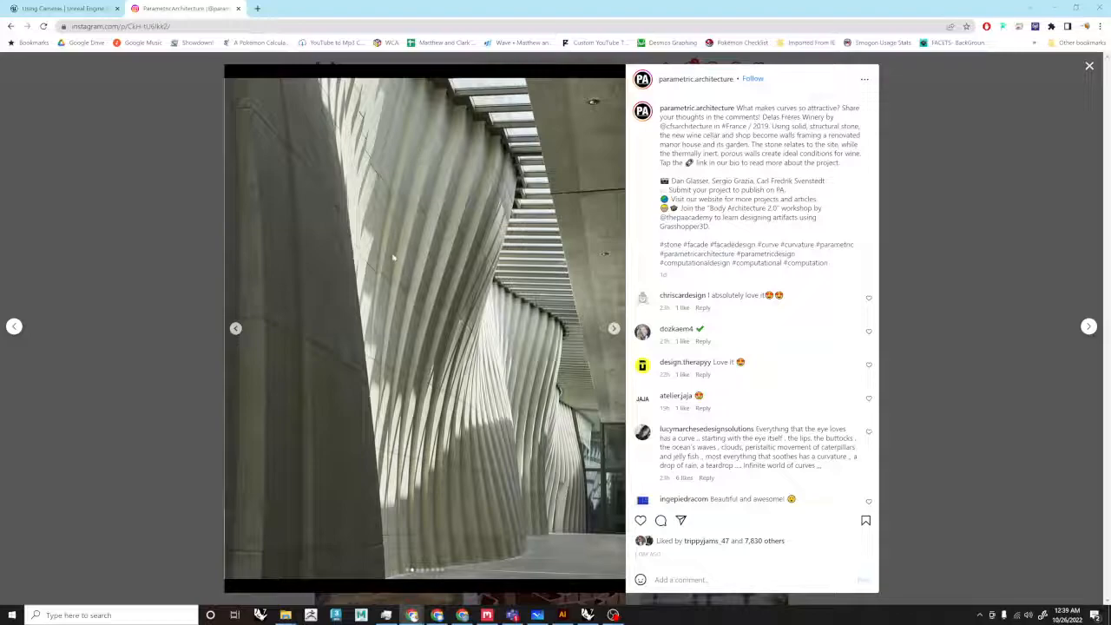
click(613, 330)
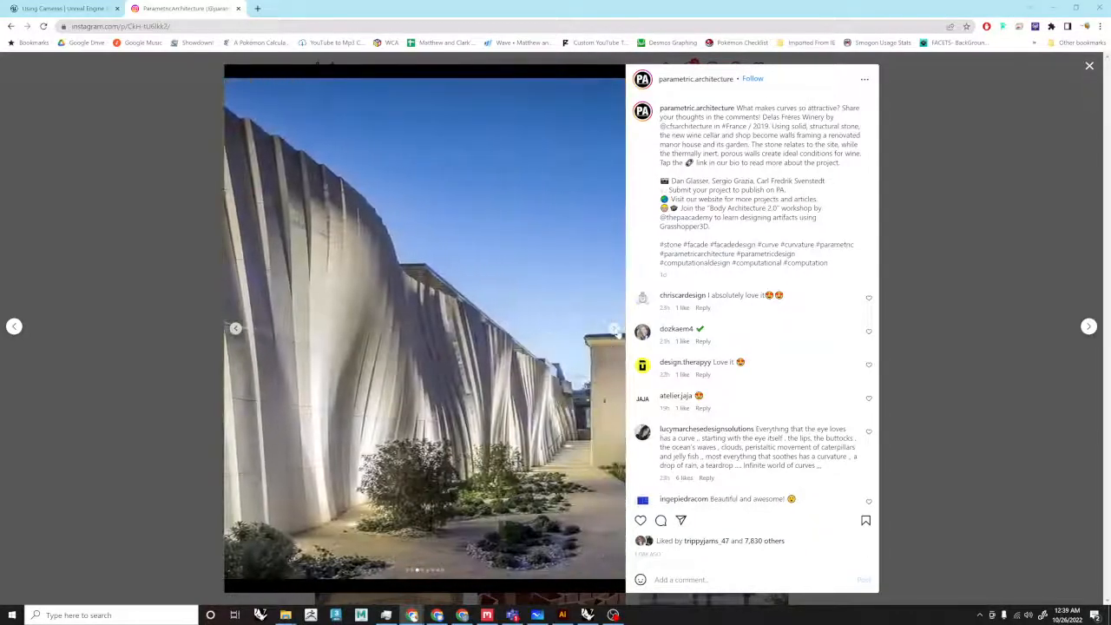
click(613, 330)
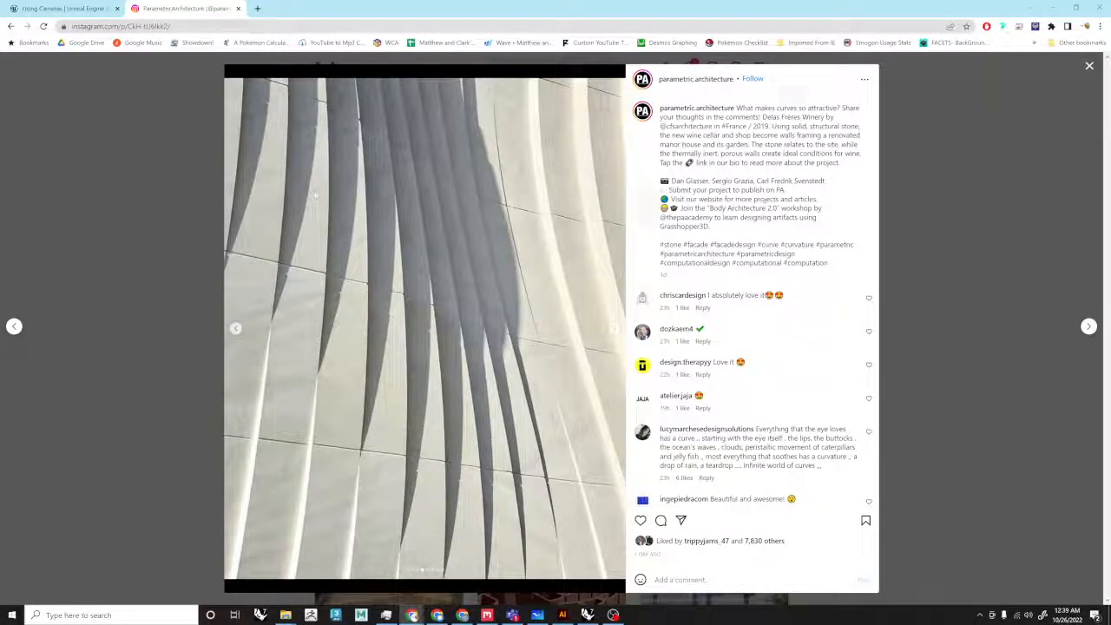
click(1053, 6)
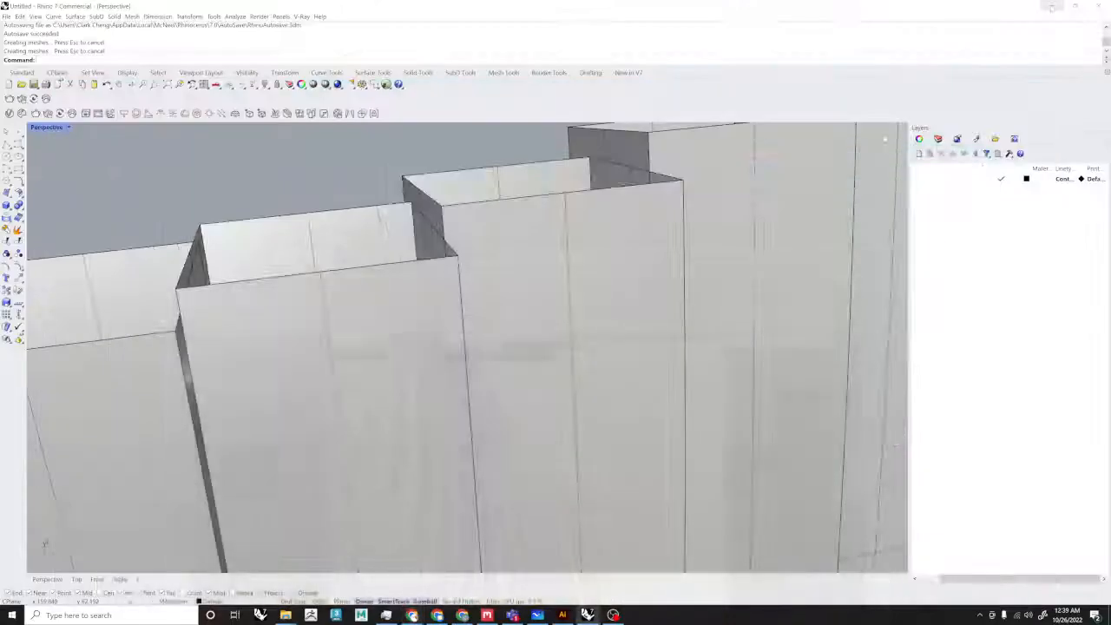
Step: Examine the full baked wall and its rows of strips for comparison with the reference photos
scroll(634, 287, down, 12)
right_drag(634, 287, 538, 328)
click(564, 292)
scroll(559, 292, down, 5)
click(555, 216)
scroll(555, 226, down, 10)
scroll(561, 321, up, 5)
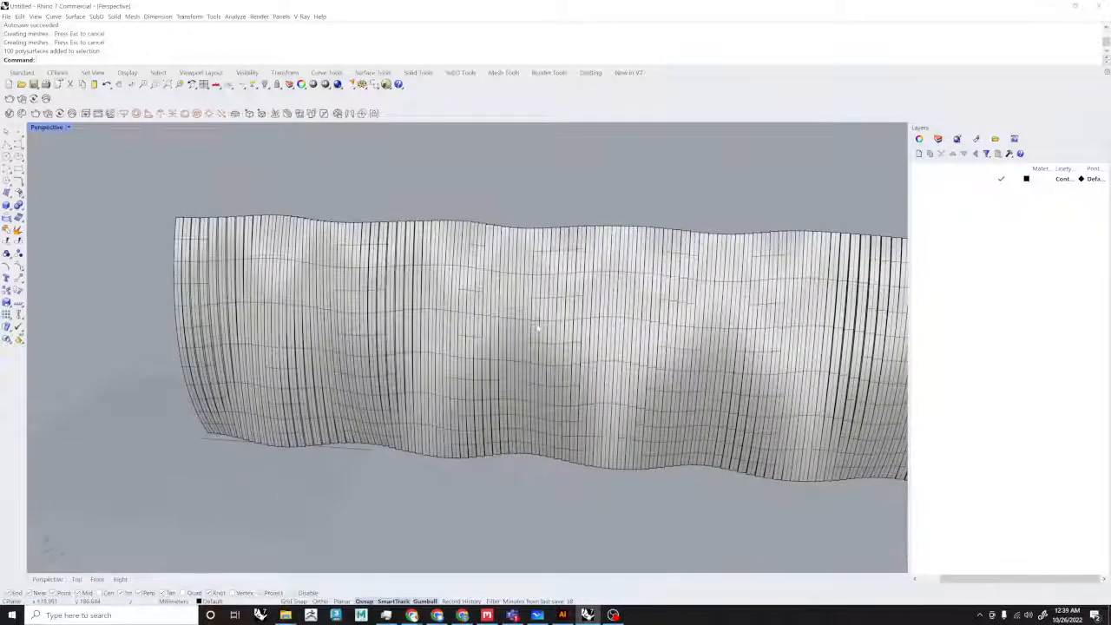
Step: Reopen Grasshopper and reposition the Division component and its Panel of 2 beside the section-size components
key(Return)
scroll(1009, 279, down, 3)
right_drag(572, 362, 750, 361)
scroll(727, 360, up, 2)
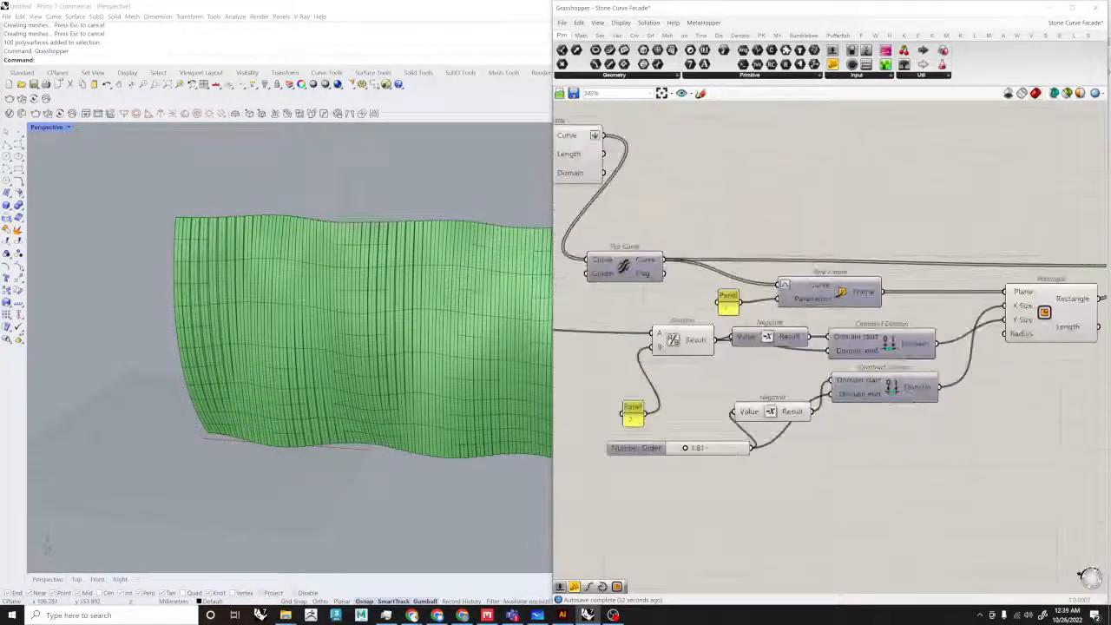
click(677, 345)
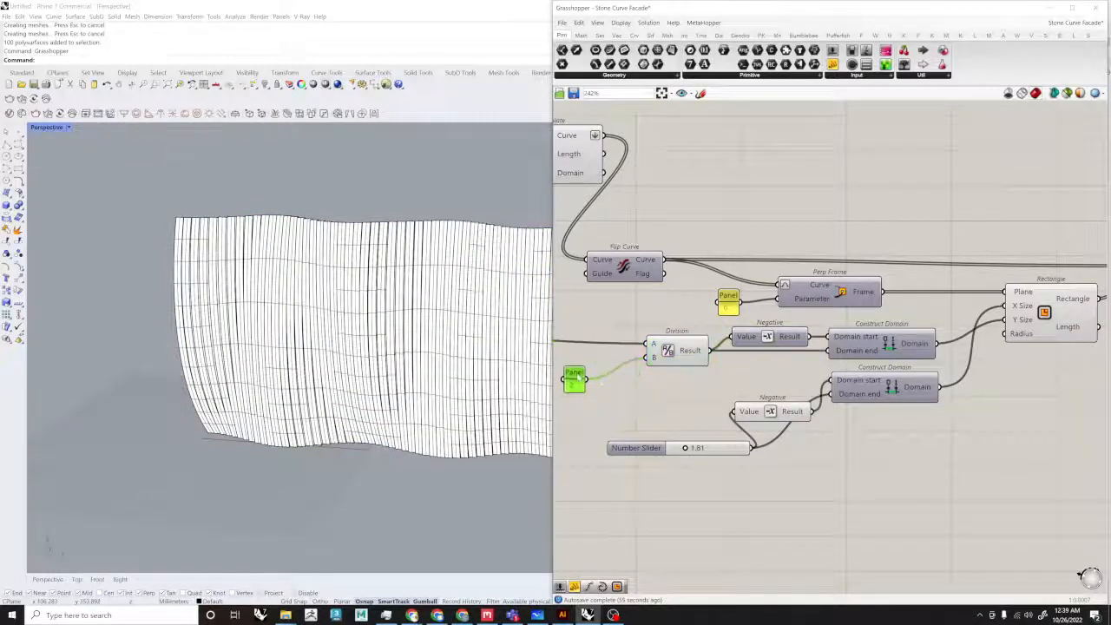
scroll(698, 355, up, 2)
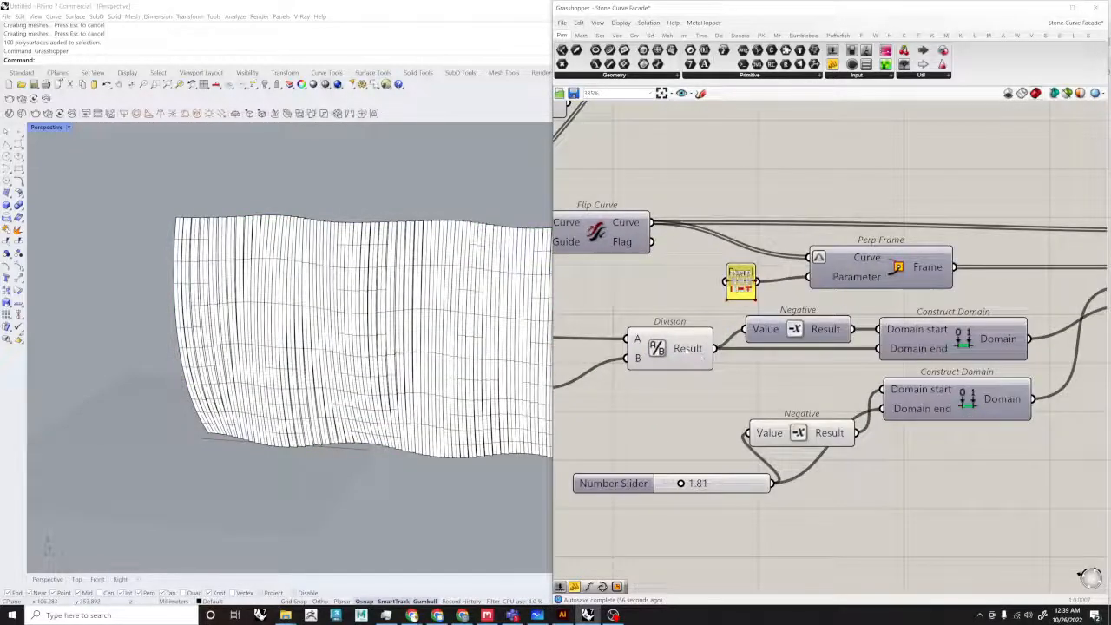
scroll(698, 354, down, 4)
scroll(722, 338, up, 2)
right_drag(564, 337, 628, 337)
drag(605, 327, 715, 404)
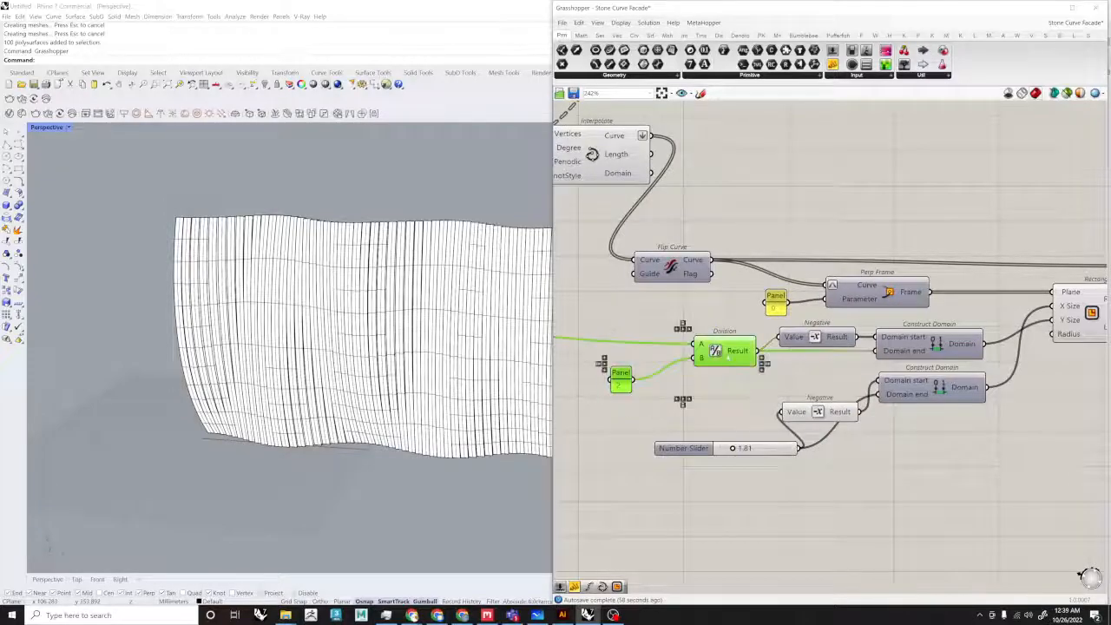
Step: Move the Negative component next to the Division output above the first Construct Domain, and save the definition
scroll(396, 263, up, 8)
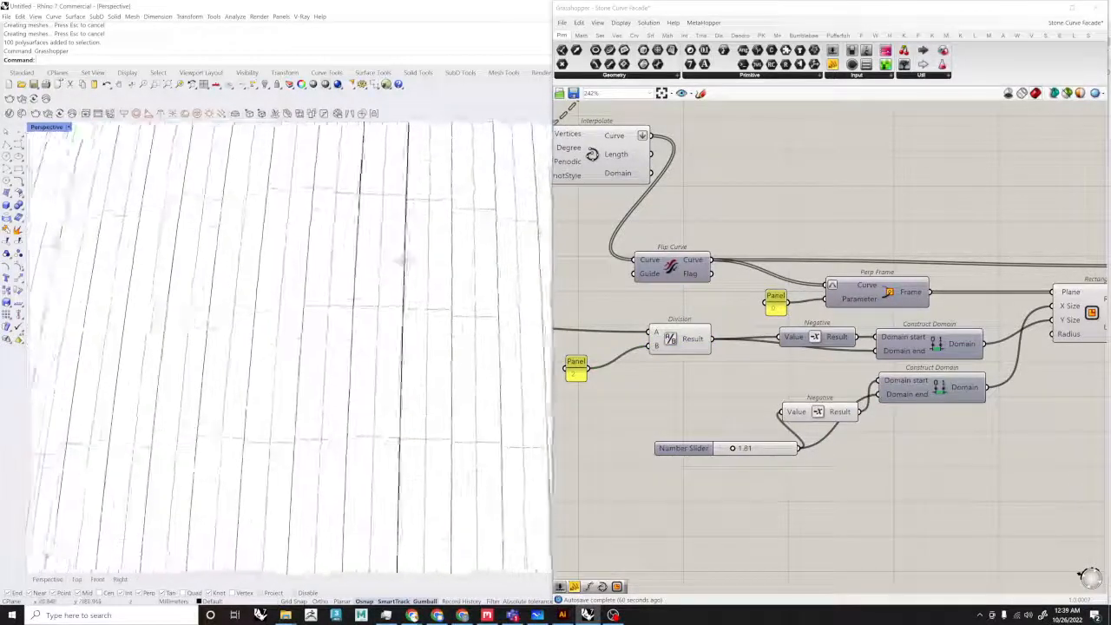
right_drag(723, 408, 682, 422)
scroll(773, 363, up, 2)
drag(773, 355, 792, 340)
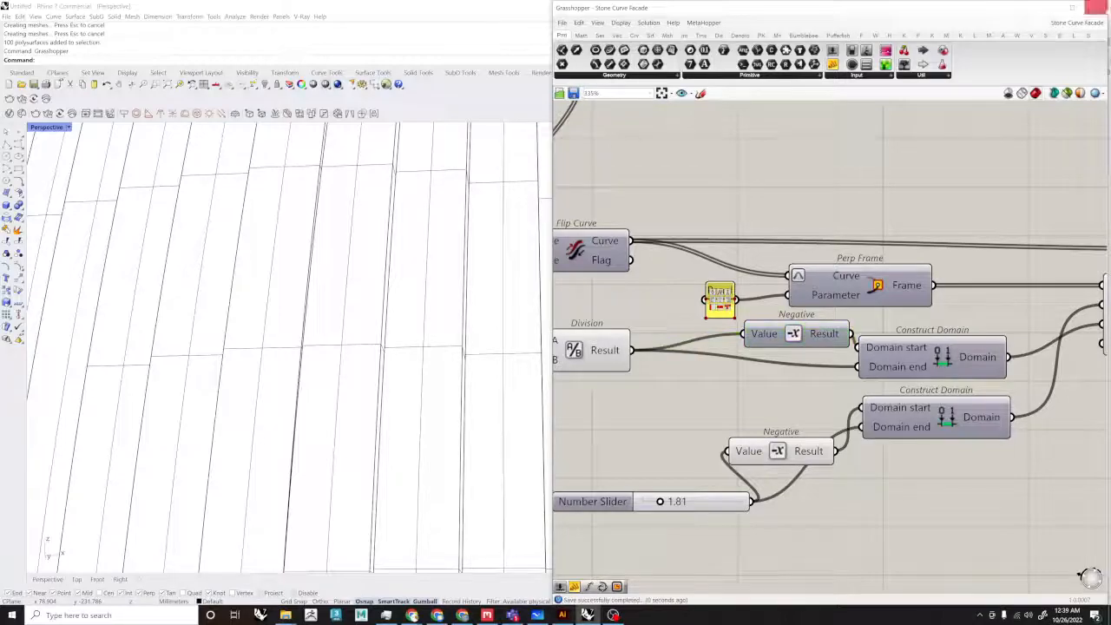
Step: Close Grasshopper, switch the Perspective viewport to Arctic display mode and view the whole wall
click(1095, 7)
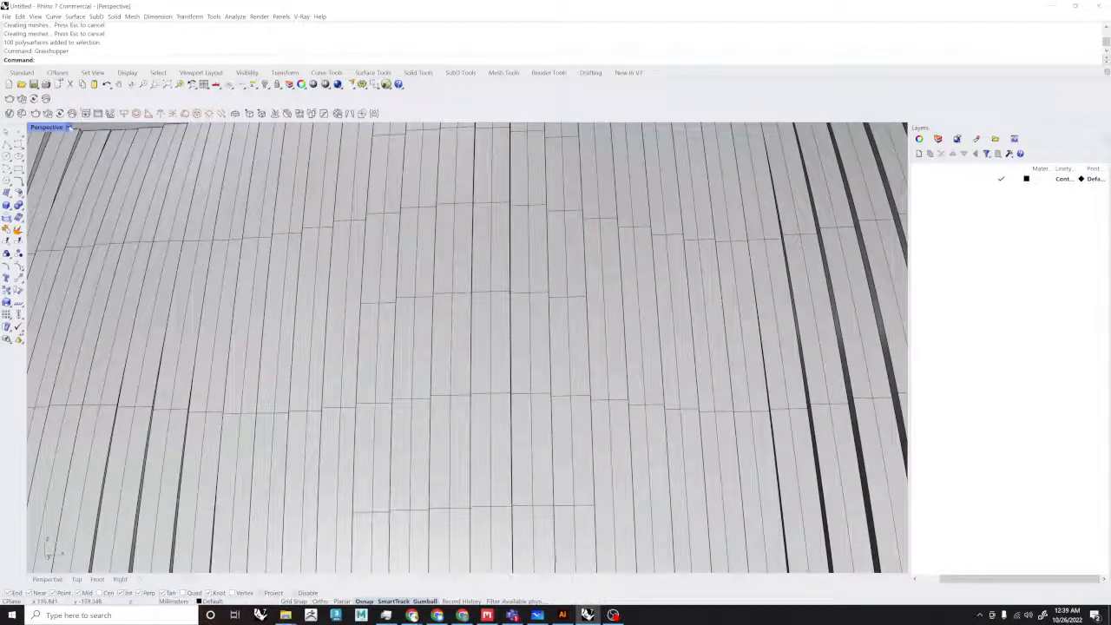
click(69, 128)
click(49, 230)
scroll(537, 357, down, 3)
right_drag(676, 357, 563, 289)
scroll(520, 340, down, 3)
scroll(539, 357, up, 2)
scroll(561, 310, down, 4)
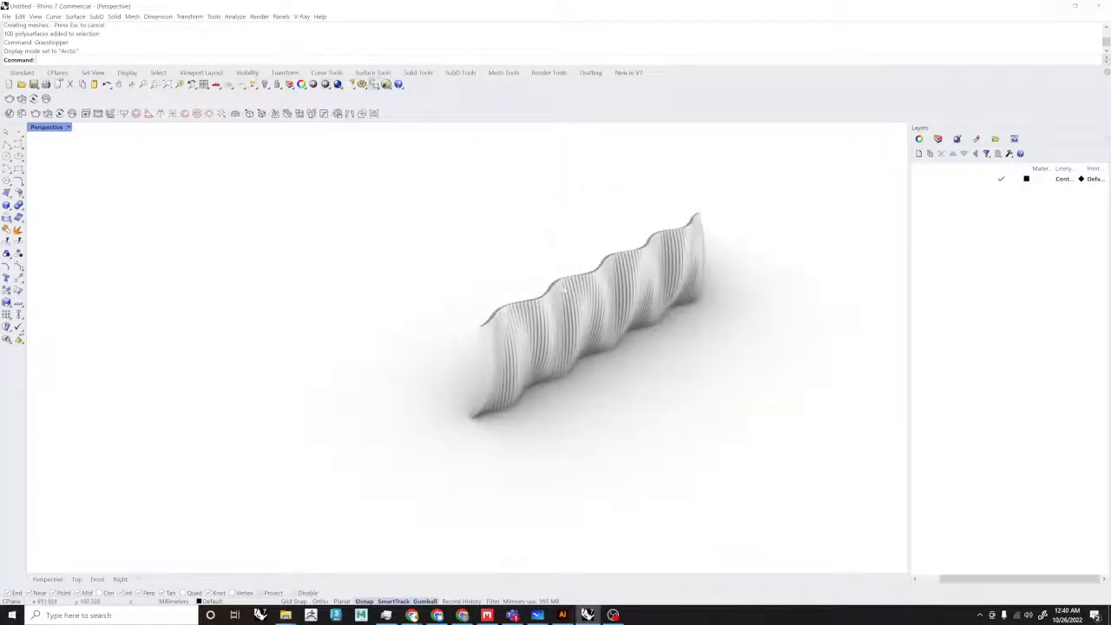
Step: Reopen Grasshopper and delete all the baked strips from the Rhino model
click(385, 83)
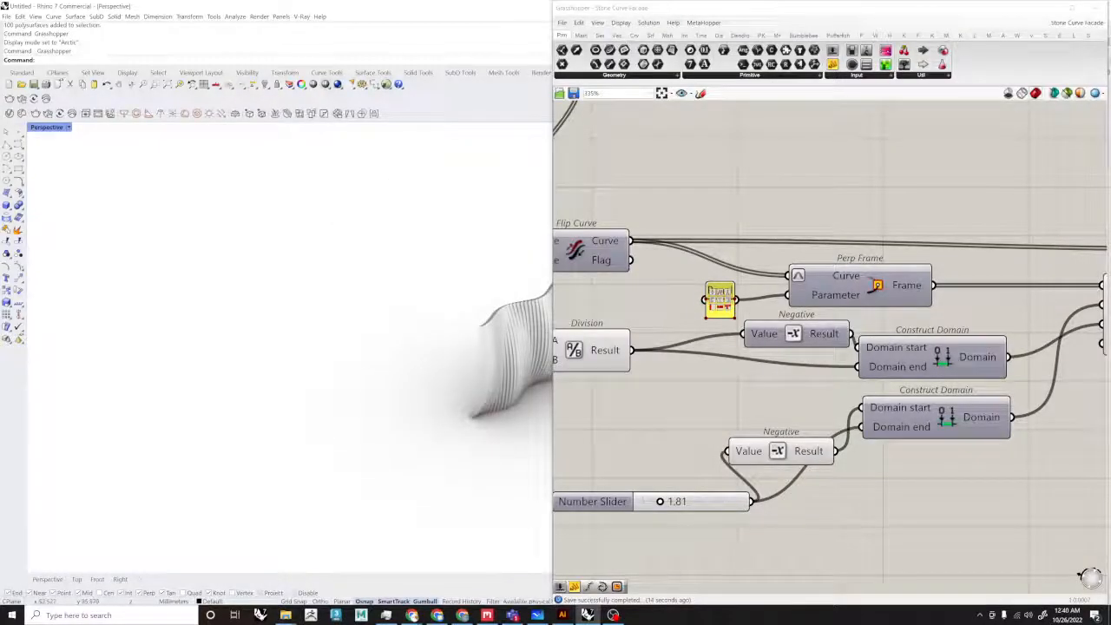
key(ctrl+a)
key(Delete)
Step: Add a Cap Holes component after Sweep1 and feed it the Sweep1 Brep output
scroll(486, 334, down, 7)
scroll(497, 313, up, 8)
scroll(326, 297, down, 8)
scroll(200, 278, up, 6)
scroll(842, 331, down, 6)
scroll(954, 347, up, 6)
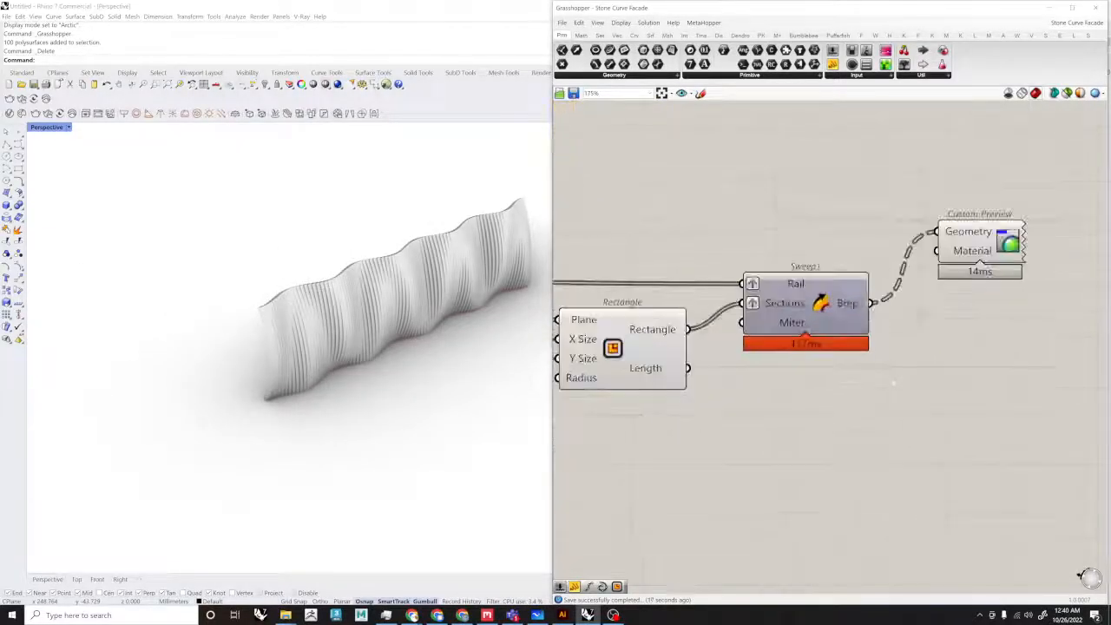
double_click(892, 373)
text(cap)
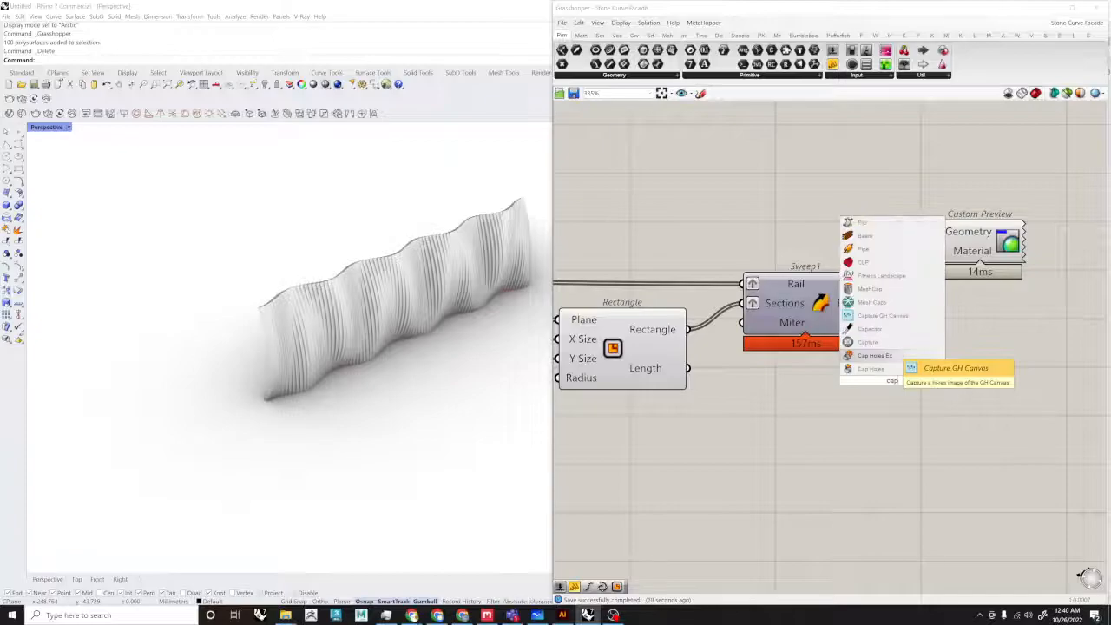
click(890, 368)
scroll(885, 366, up, 2)
drag(856, 385, 866, 279)
Step: Connect the Cap Holes output to the Custom Preview Geometry input, spacing the components out in a row
right_drag(946, 260, 873, 282)
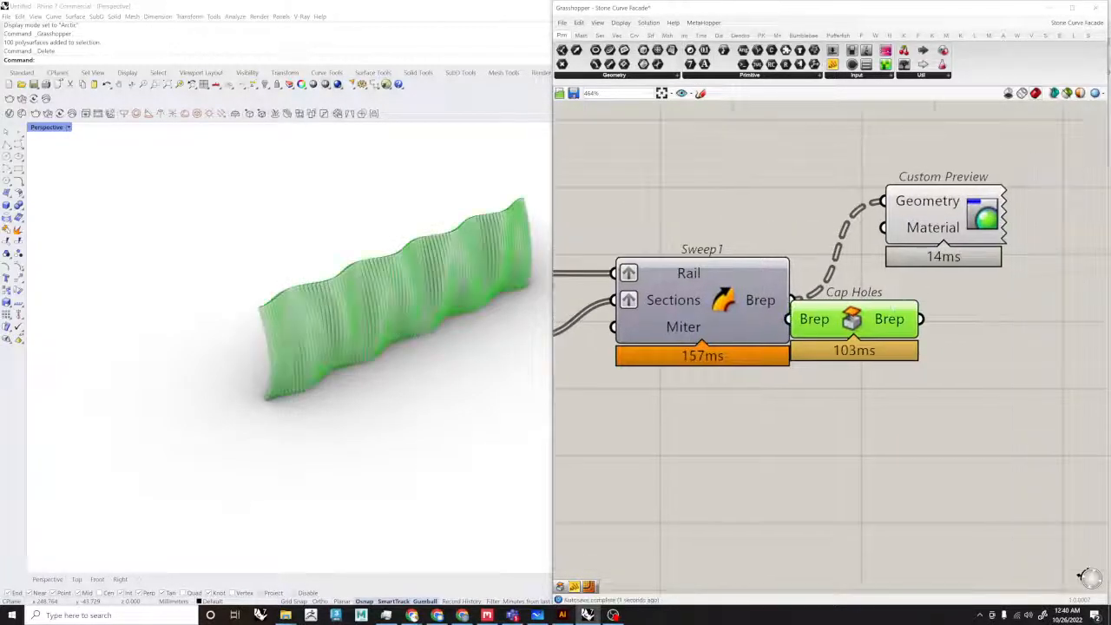
drag(940, 216, 1021, 215)
drag(851, 319, 894, 301)
drag(963, 301, 965, 202)
drag(1015, 213, 1056, 250)
right_drag(278, 325, 433, 326)
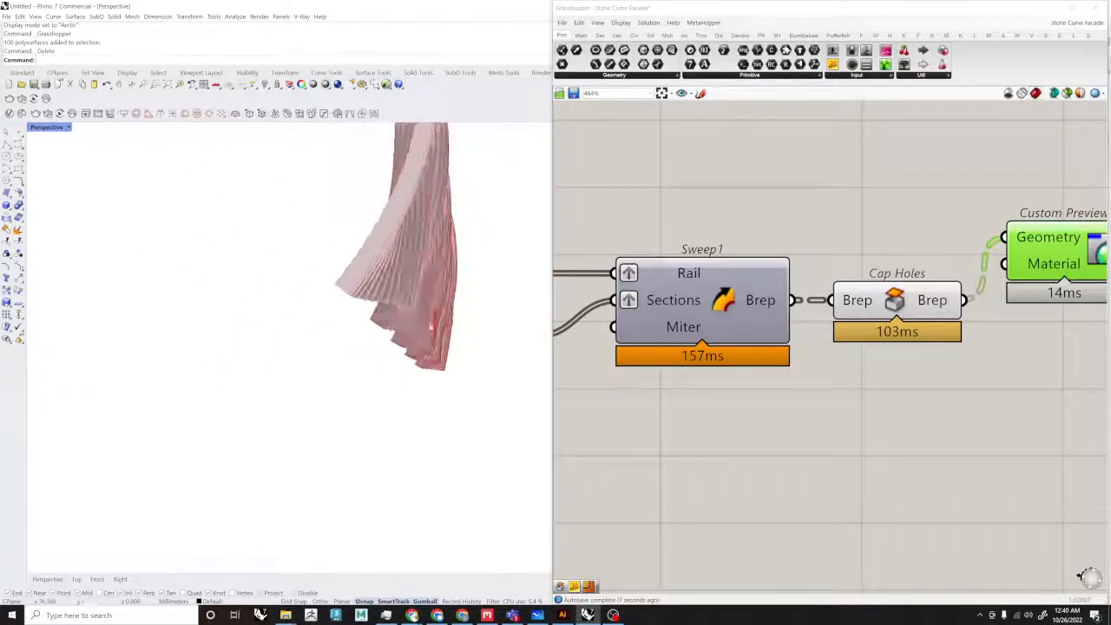
Step: Bake the capped strips from Custom Preview to the Default layer as a group, and close Grasshopper
right_drag(1050, 261, 970, 260)
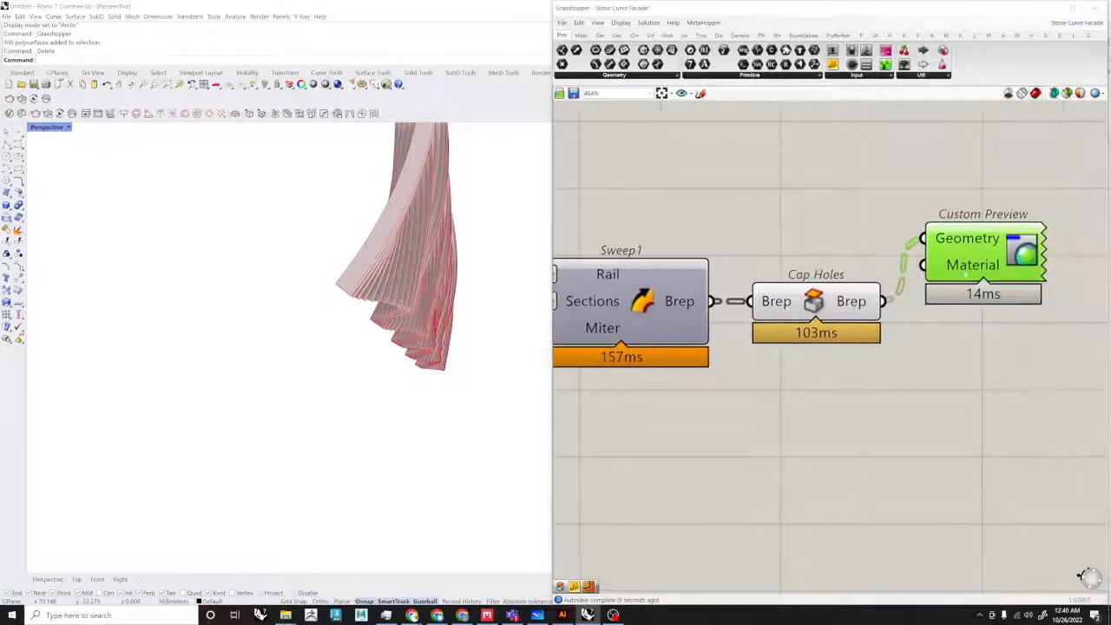
scroll(969, 260, up, 1)
right_click(990, 246)
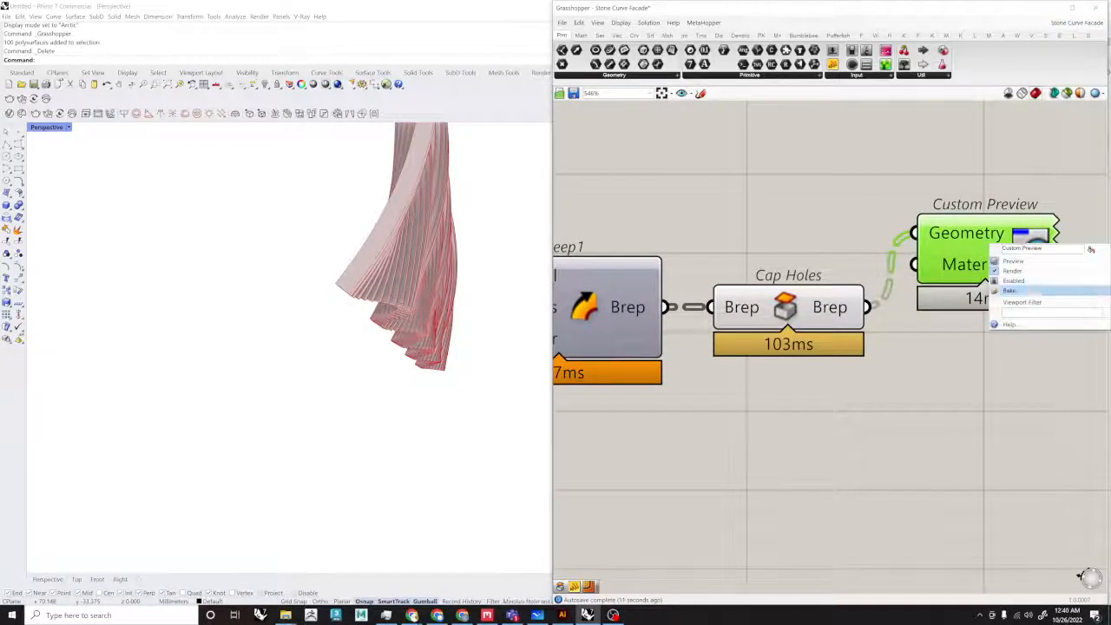
click(1009, 291)
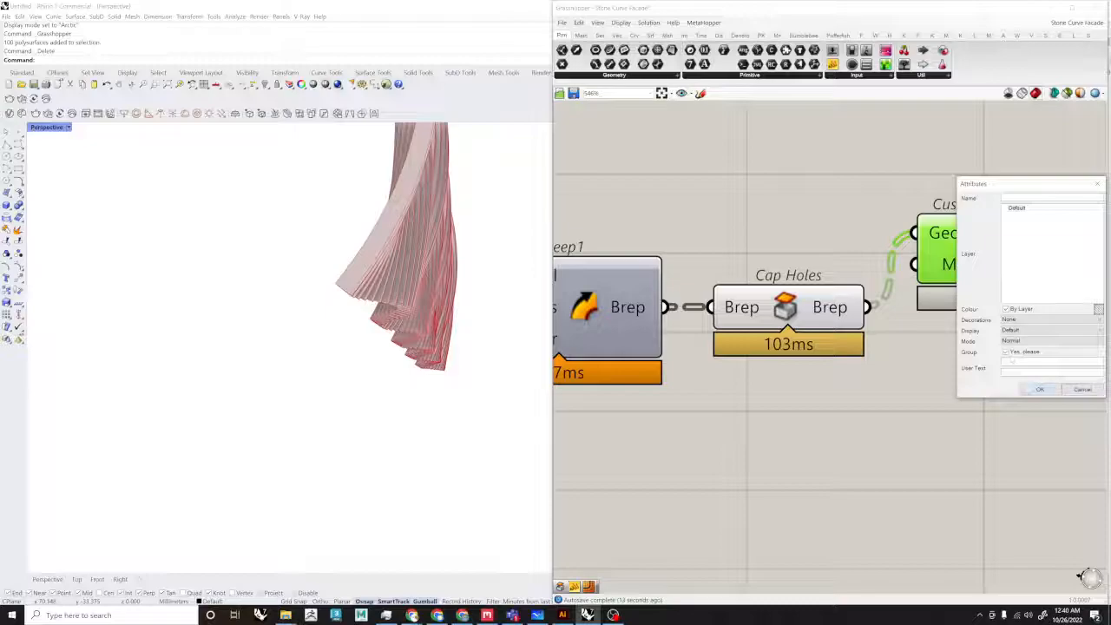
click(1037, 389)
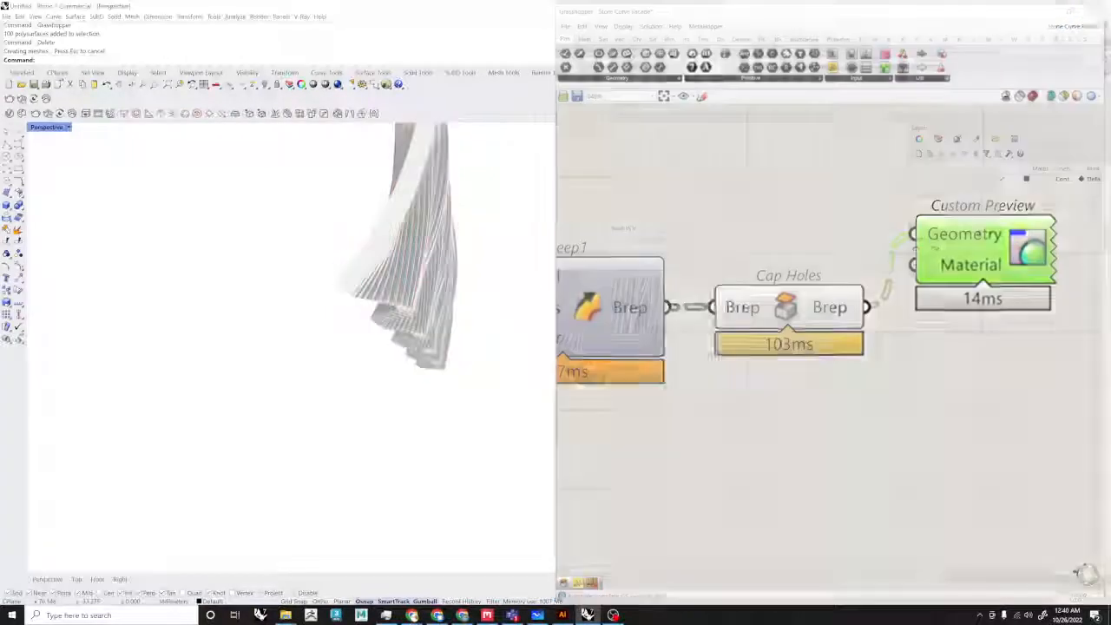
click(1095, 7)
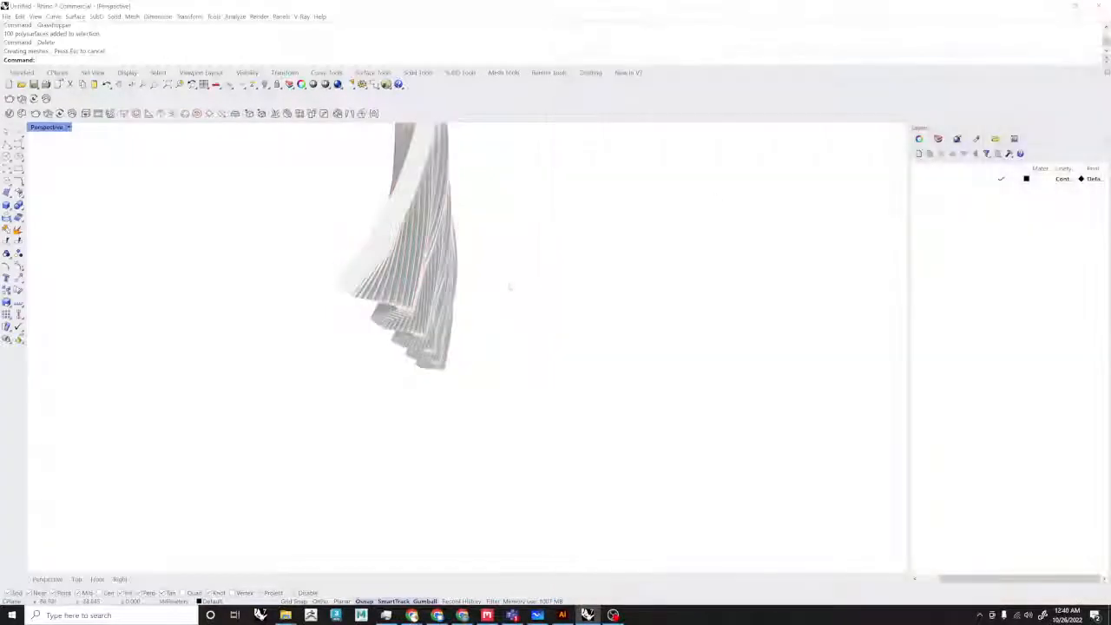
Step: Create a ground plane centred on the origin at 0, extending well past the curved wall
scroll(521, 305, down, 3)
mouse_move(521, 304)
right_down()
mouse_move(573, 305)
mouse_move(521, 305)
right_up()
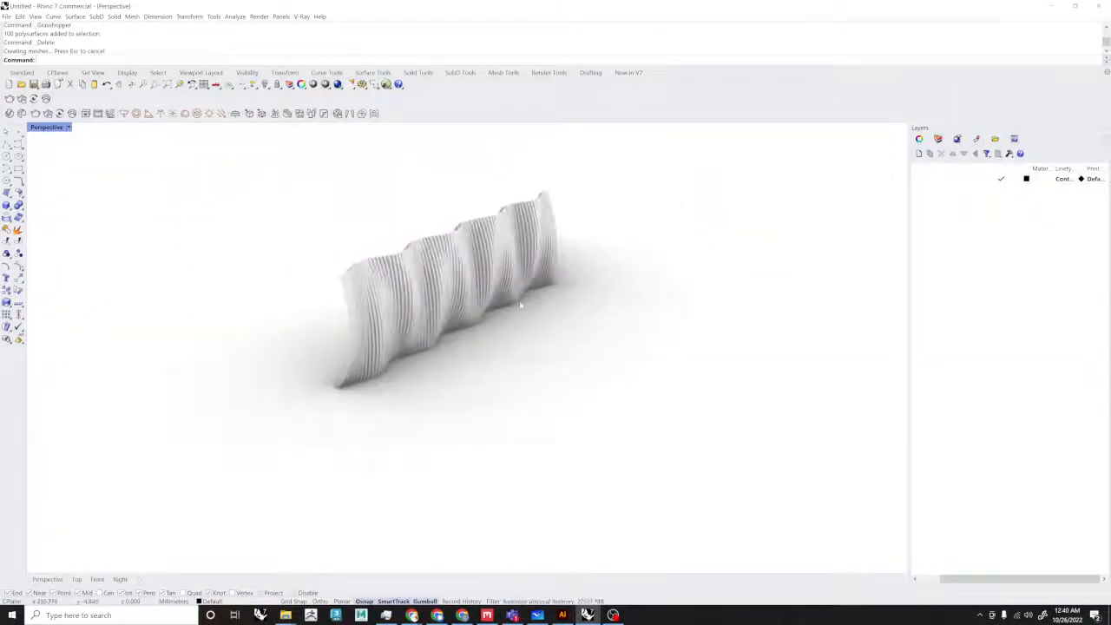
text(plane)
key(Return)
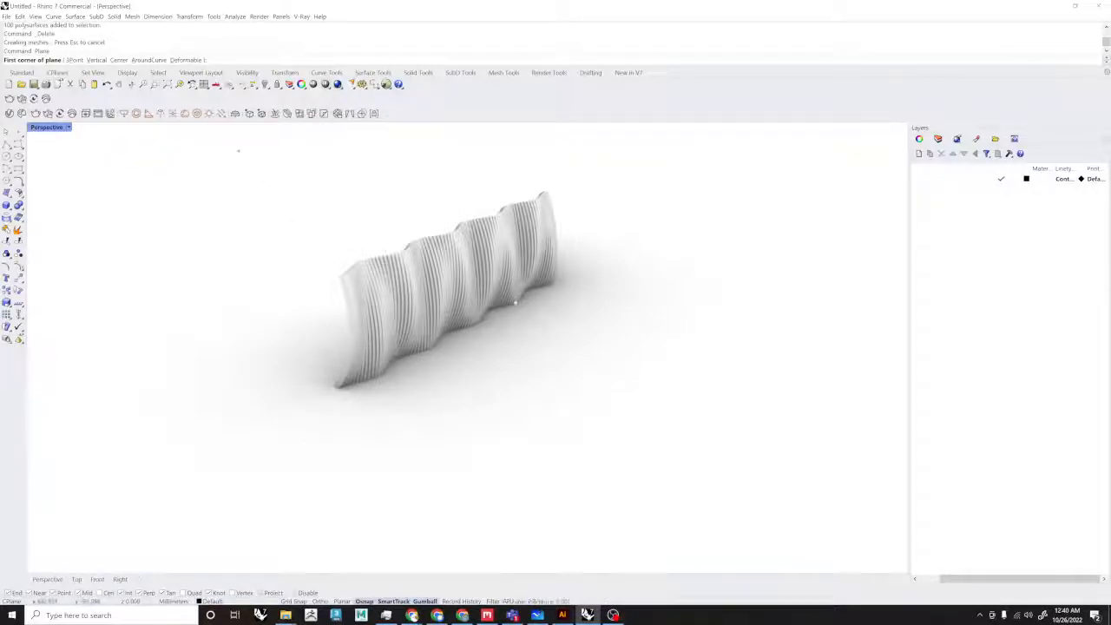
text(c)
key(Return)
text(0)
key(Return)
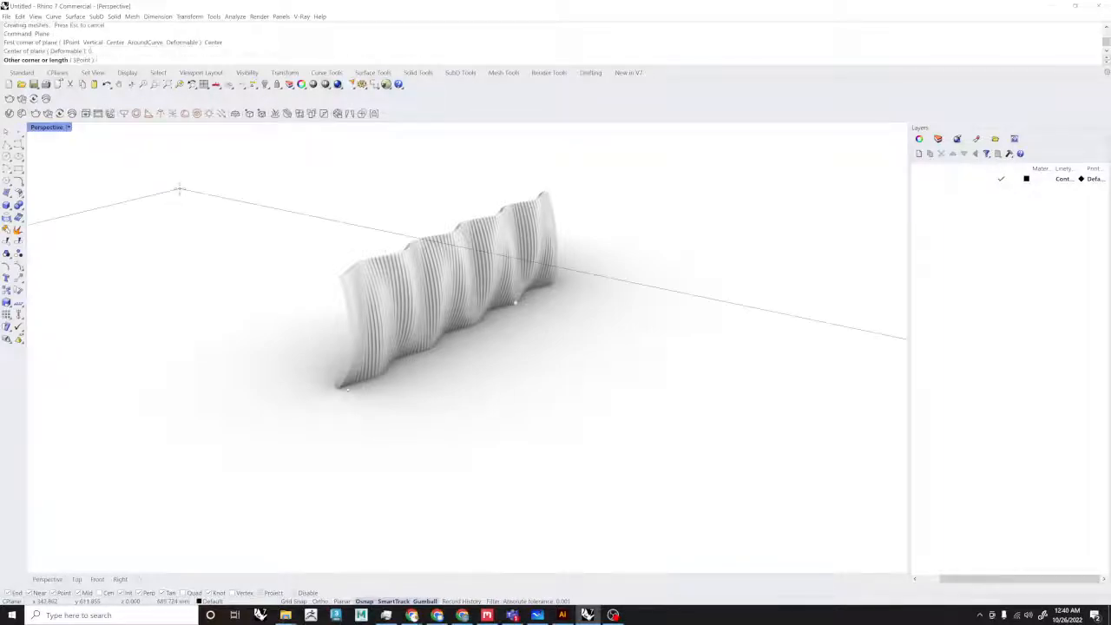
click(833, 227)
right_drag(521, 242, 468, 252)
scroll(503, 269, up, 5)
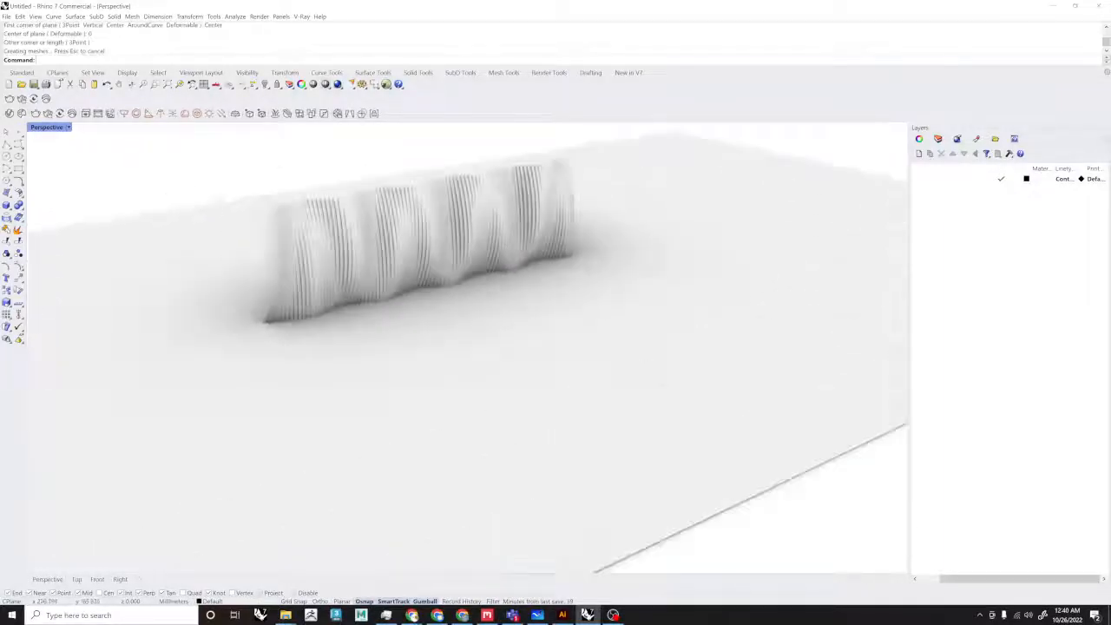
Step: Reposition the ground plane with the gumball so it lies beneath the wall, and inspect the strips where they meet it
click(536, 284)
scroll(537, 282, down, 8)
right_drag(538, 283, 513, 285)
scroll(514, 285, up, 5)
scroll(546, 287, down, 6)
drag(303, 339, 474, 303)
scroll(549, 313, up, 6)
drag(511, 269, 589, 257)
scroll(545, 260, up, 6)
right_drag(521, 283, 598, 235)
click(615, 265)
scroll(564, 261, up, 4)
click(555, 295)
scroll(555, 295, down, 7)
right_drag(555, 295, 503, 282)
right_drag(531, 227, 582, 203)
Step: Reopen Grasshopper, add an Extend Curve component, and feed it the Interpolate component's Curve output
key(Return)
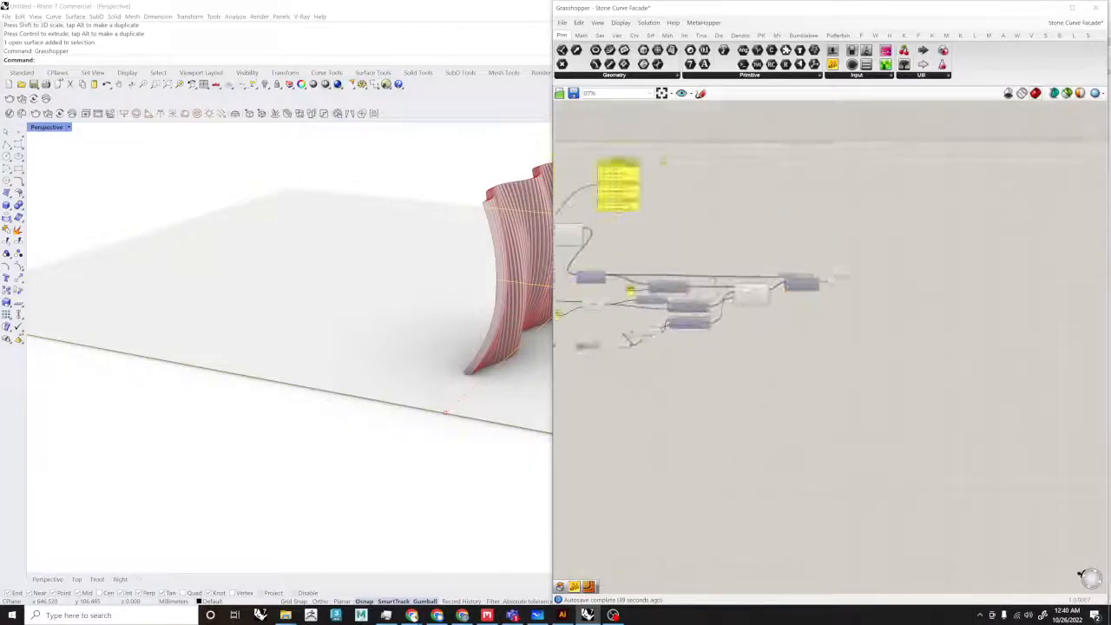
click(823, 326)
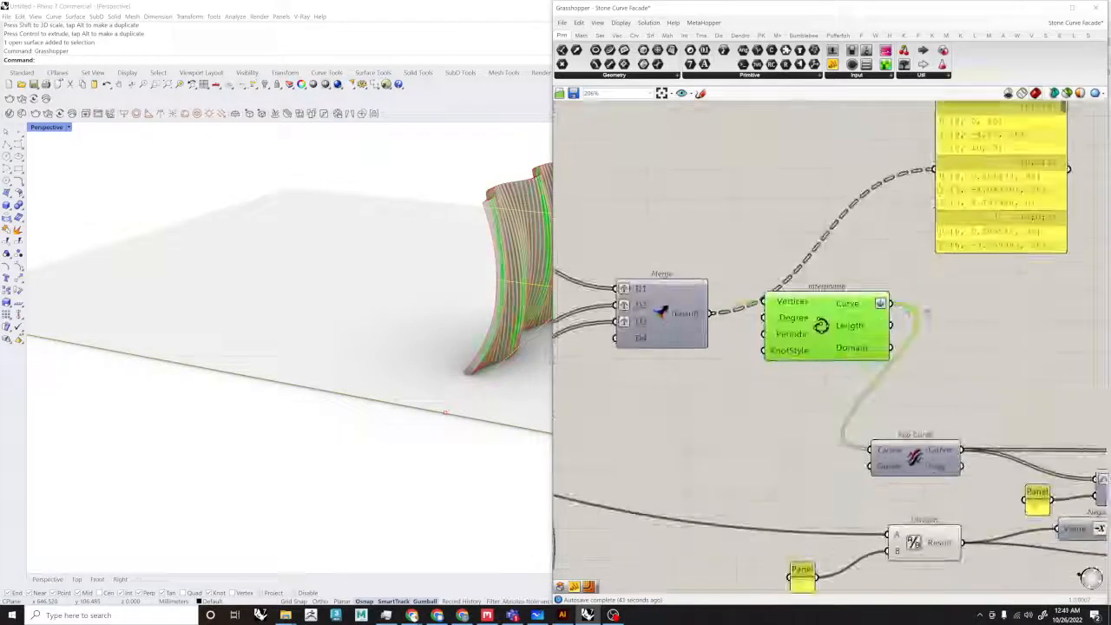
right_drag(1008, 302, 943, 307)
double_click(943, 307)
text(exp)
key(BackSpace)
text(tend)
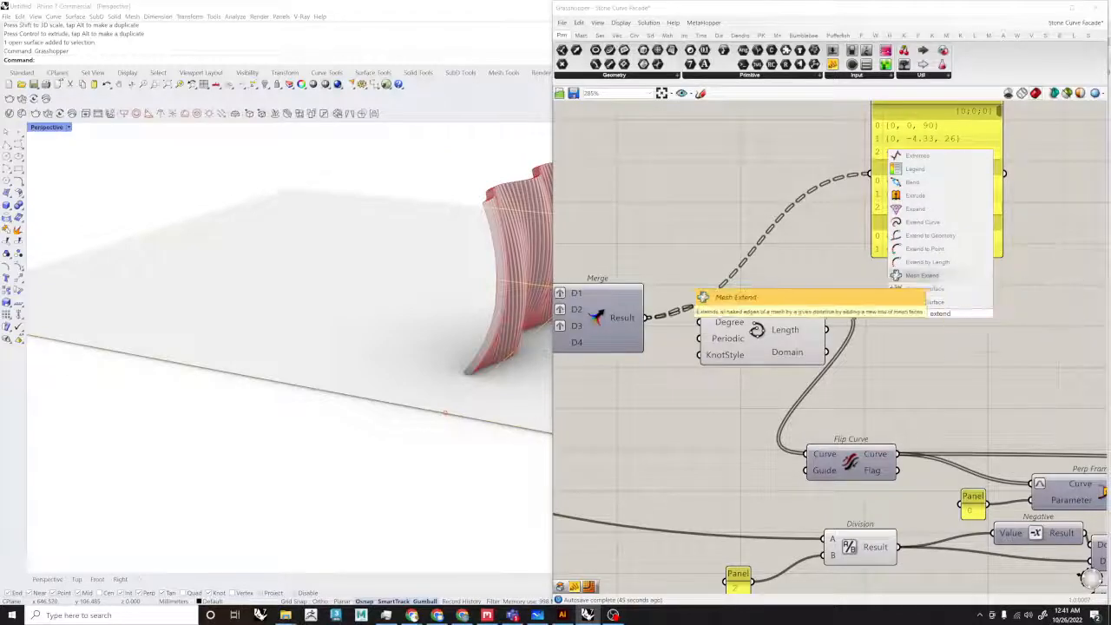
click(925, 222)
scroll(914, 260, down, 1)
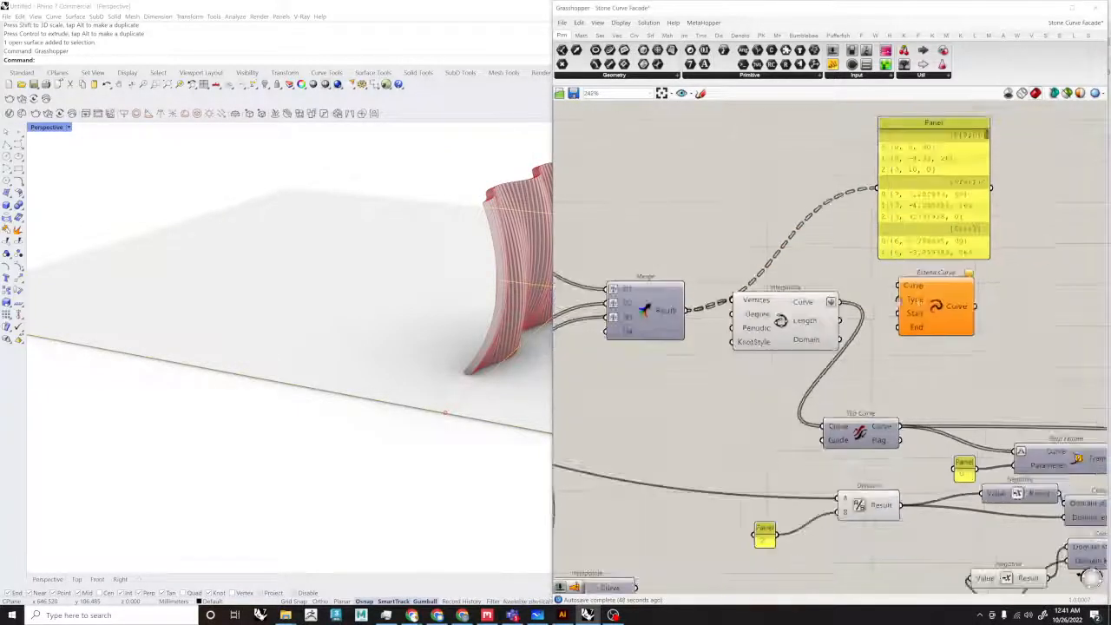
right_drag(913, 288, 835, 262)
scroll(834, 263, up, 2)
drag(765, 446, 818, 447)
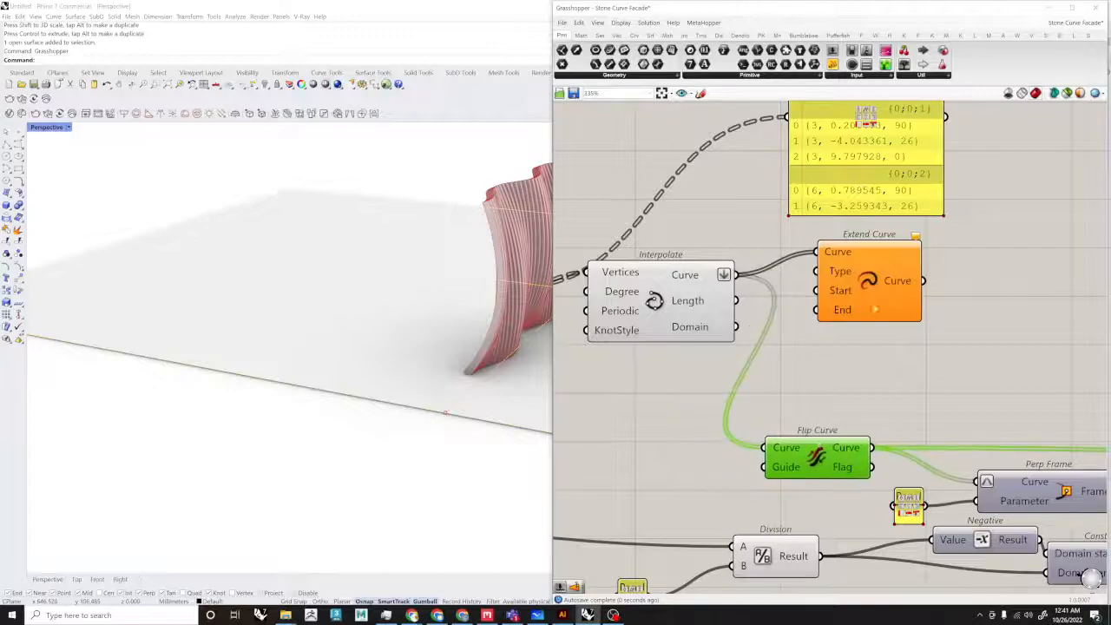
Step: Connect a new number slider of 10 to Extend Curve's Start and End, and set its Type to Smooth
double_click(829, 388)
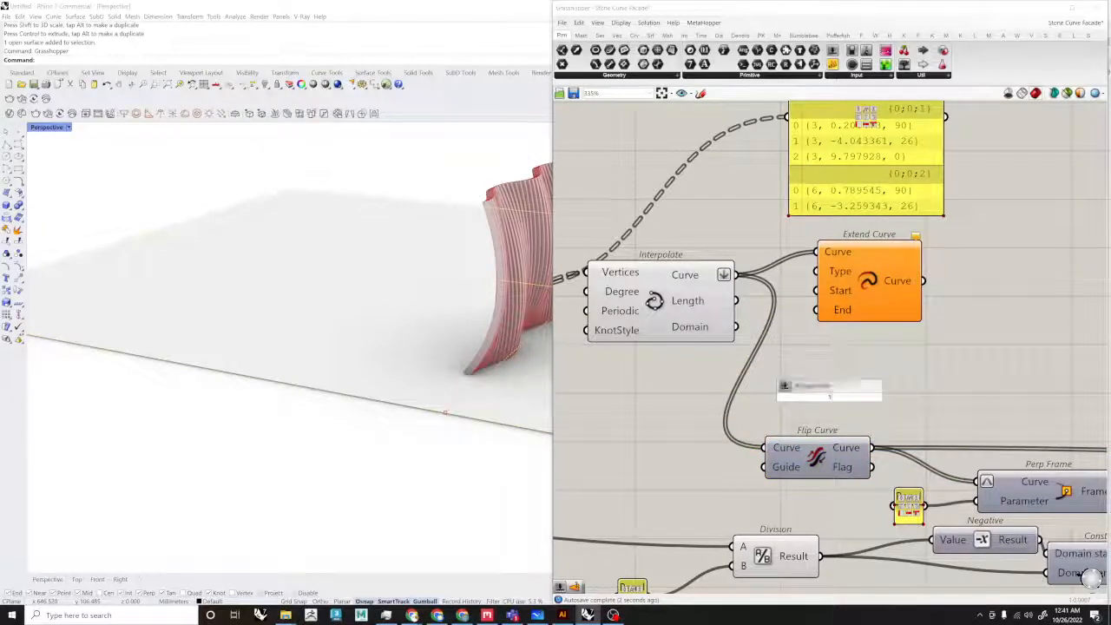
text(10)
key(Return)
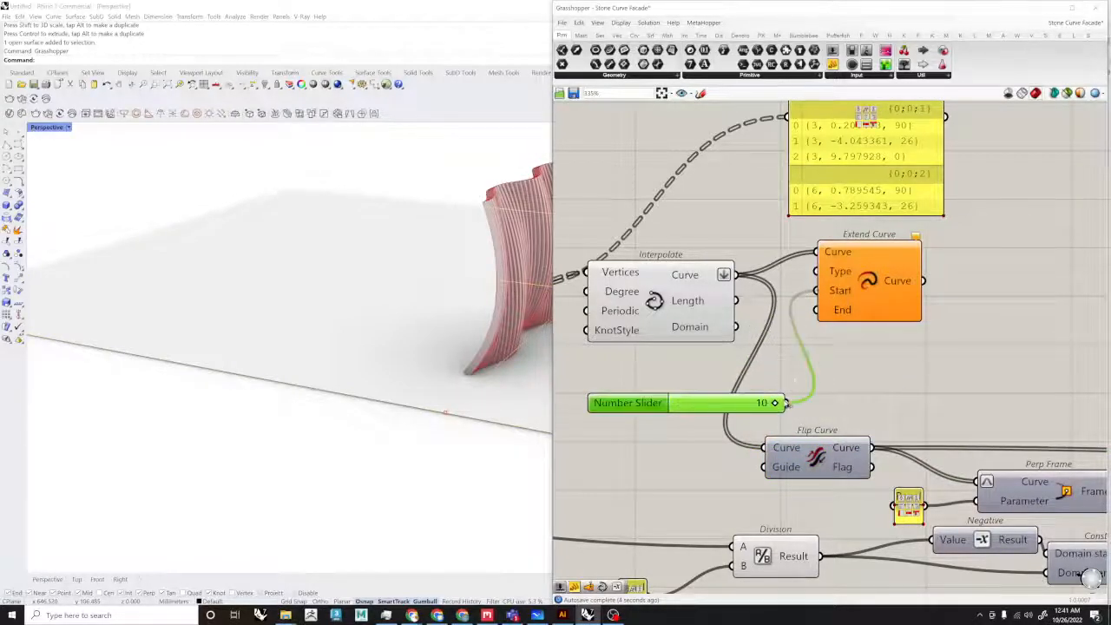
drag(807, 324, 817, 310)
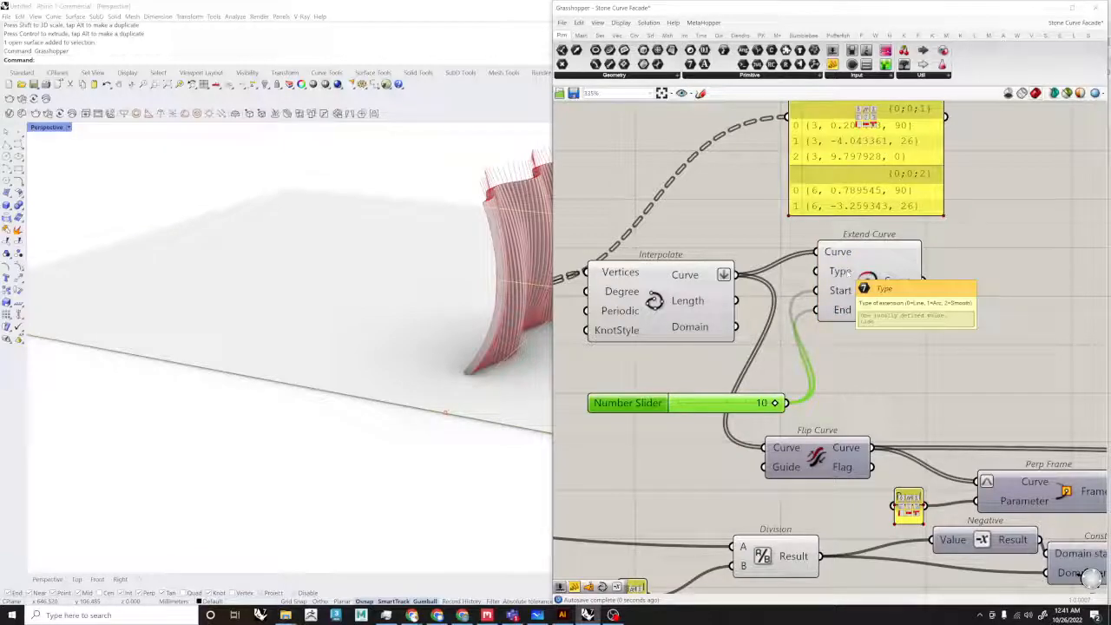
right_click(849, 272)
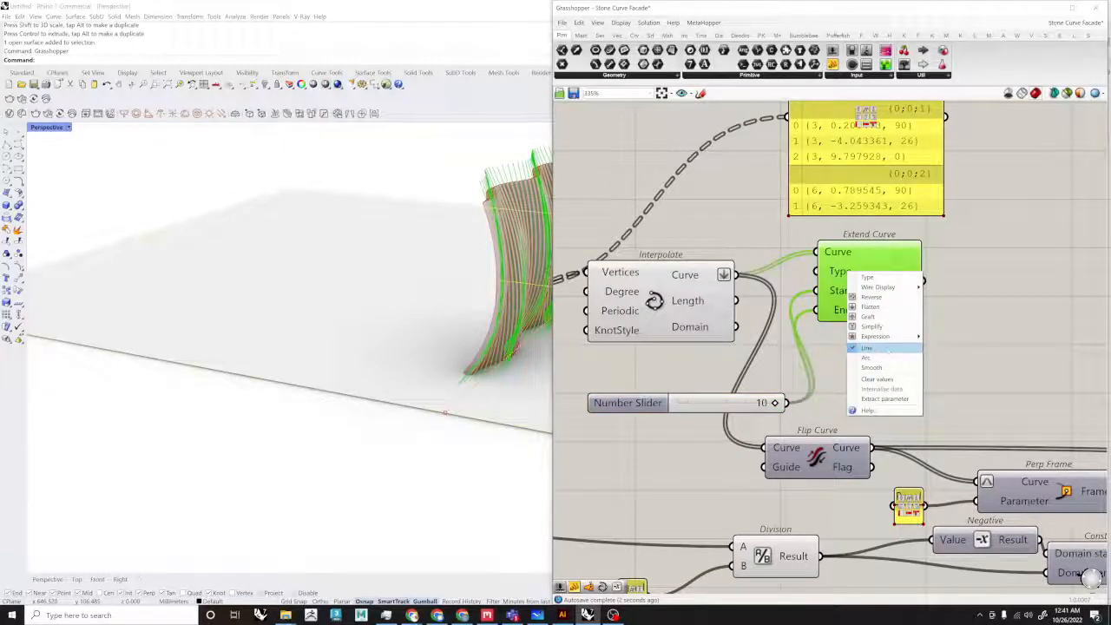
click(887, 367)
click(878, 365)
Step: Feed the Extend Curve output into Flip Curve in place of the Interpolate curve
scroll(831, 287, down, 1)
drag(846, 285, 846, 288)
click(848, 424)
drag(848, 425, 909, 285)
click(917, 299)
right_drag(916, 300, 855, 312)
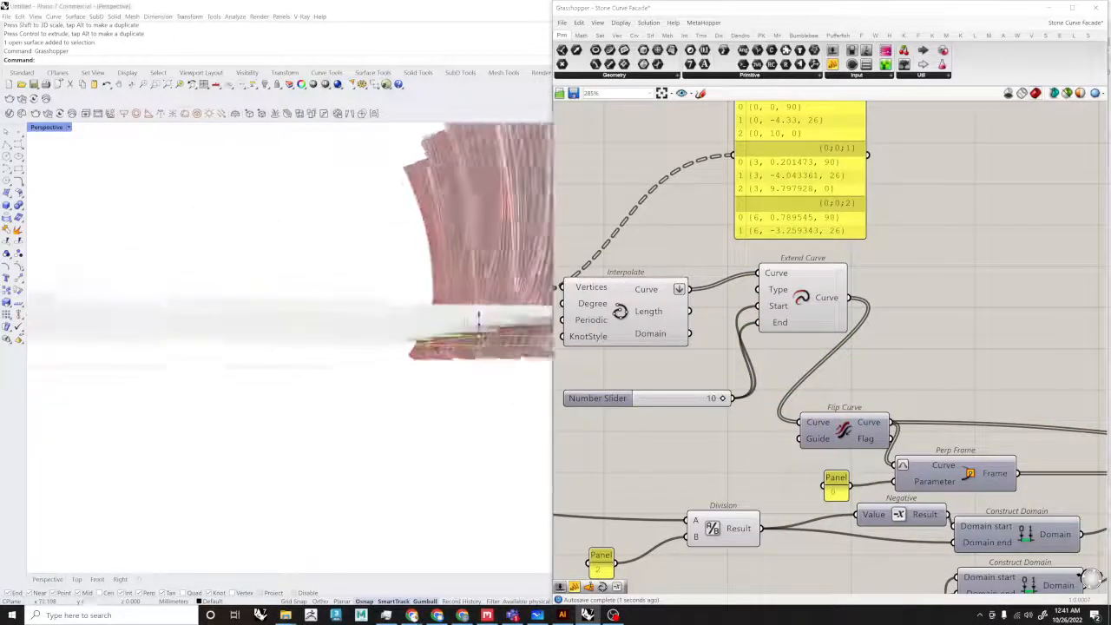
Step: Delete the previously baked strips from the Rhino model
scroll(737, 329, down, 3)
scroll(736, 329, down, 4)
scroll(842, 344, up, 7)
click(779, 357)
click(522, 297)
right_drag(521, 277, 493, 298)
key(Delete)
Step: Bake the extended strips from Custom Preview to the Default layer, and close Grasshopper
right_click(783, 352)
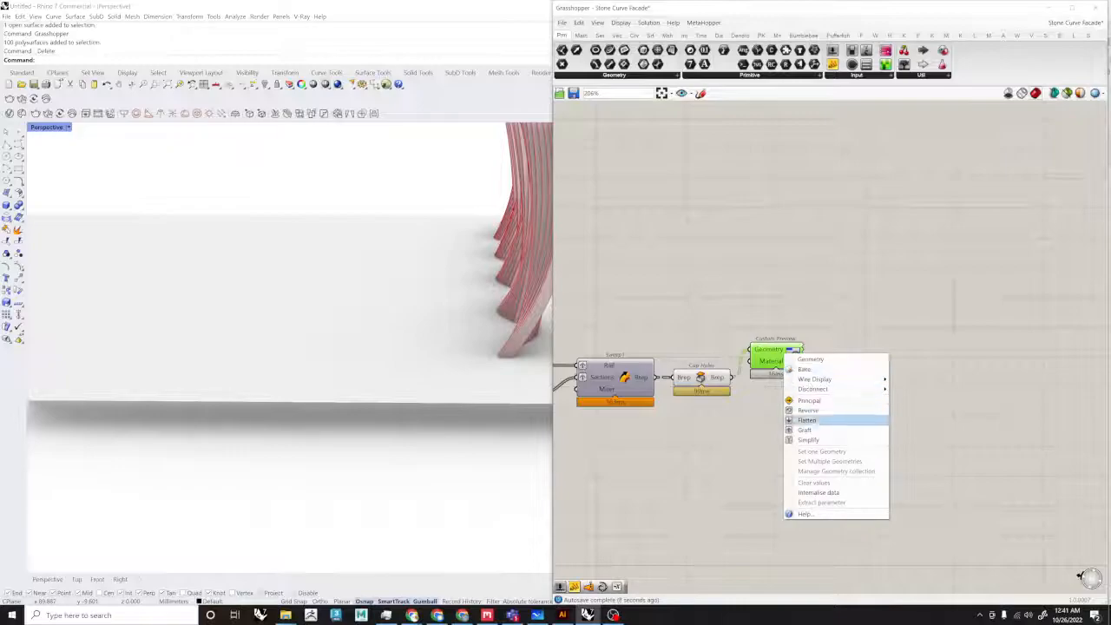
click(804, 369)
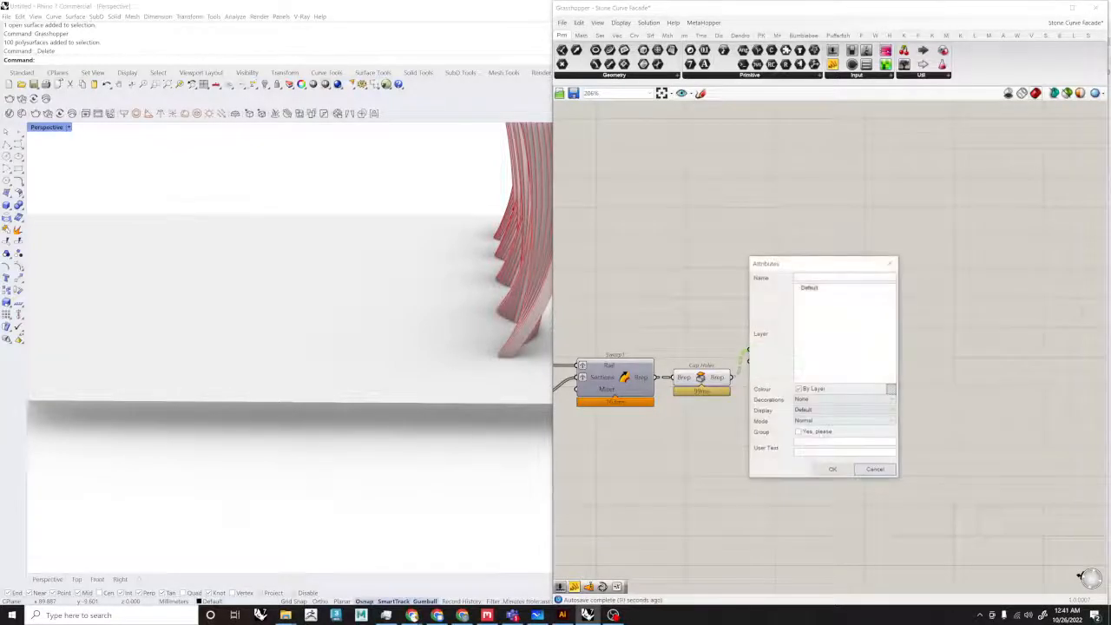
click(819, 468)
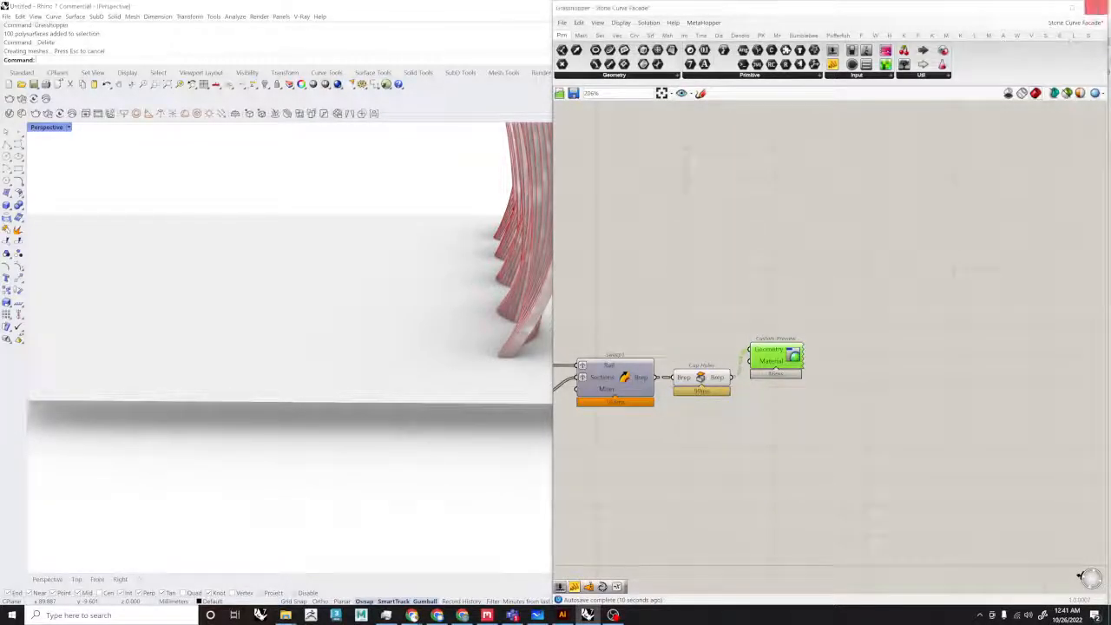
click(1096, 8)
right_drag(525, 340, 429, 364)
scroll(486, 298, down, 6)
Step: Select the ground plane, and check the wall height slider in Grasshopper before returning to the Rhino model
click(427, 367)
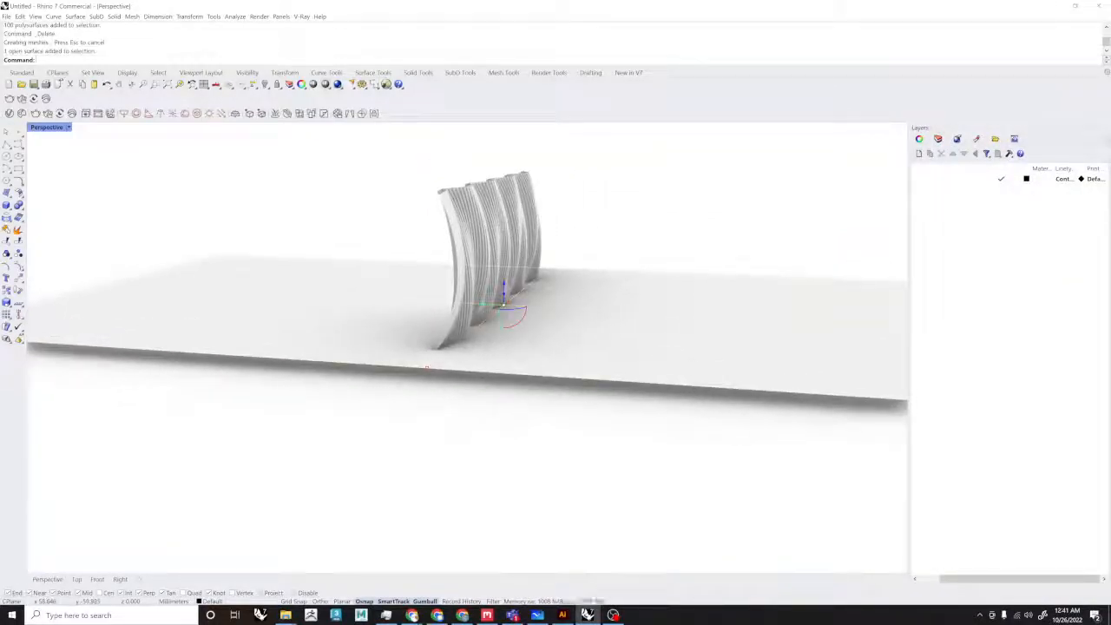
text(copy)
key(Return)
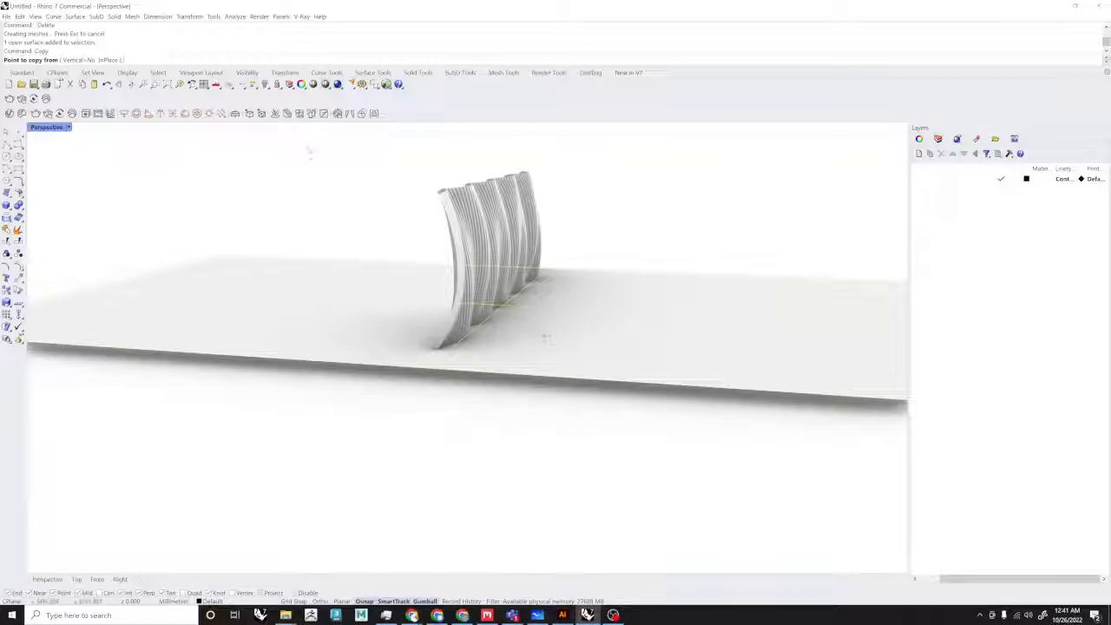
click(387, 85)
scroll(670, 237, down, 6)
right_drag(670, 237, 1022, 247)
scroll(651, 218, up, 9)
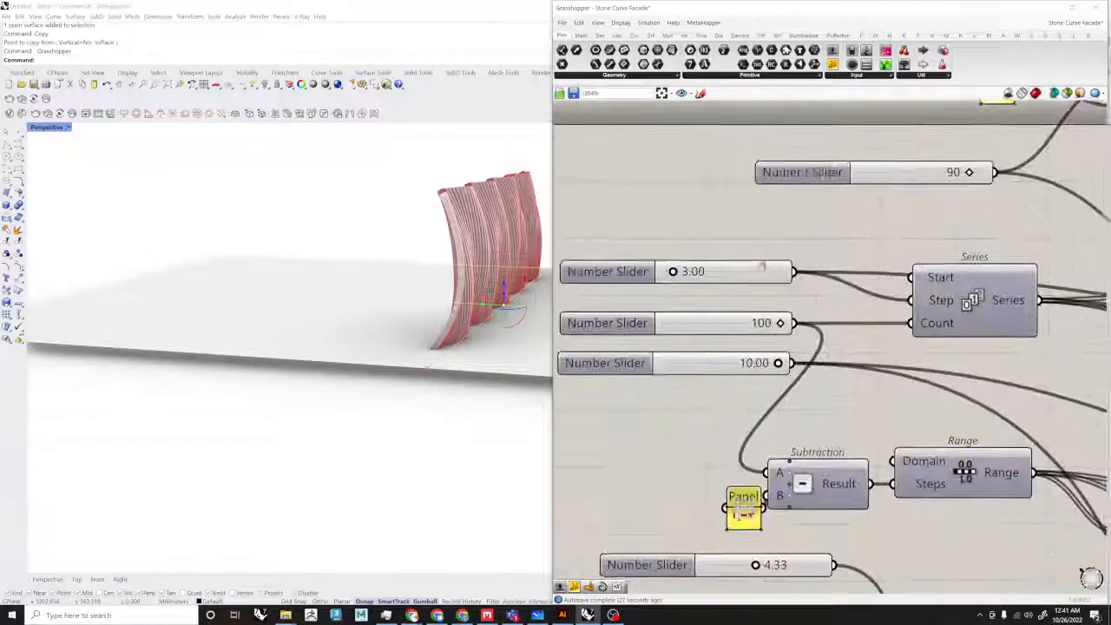
click(685, 325)
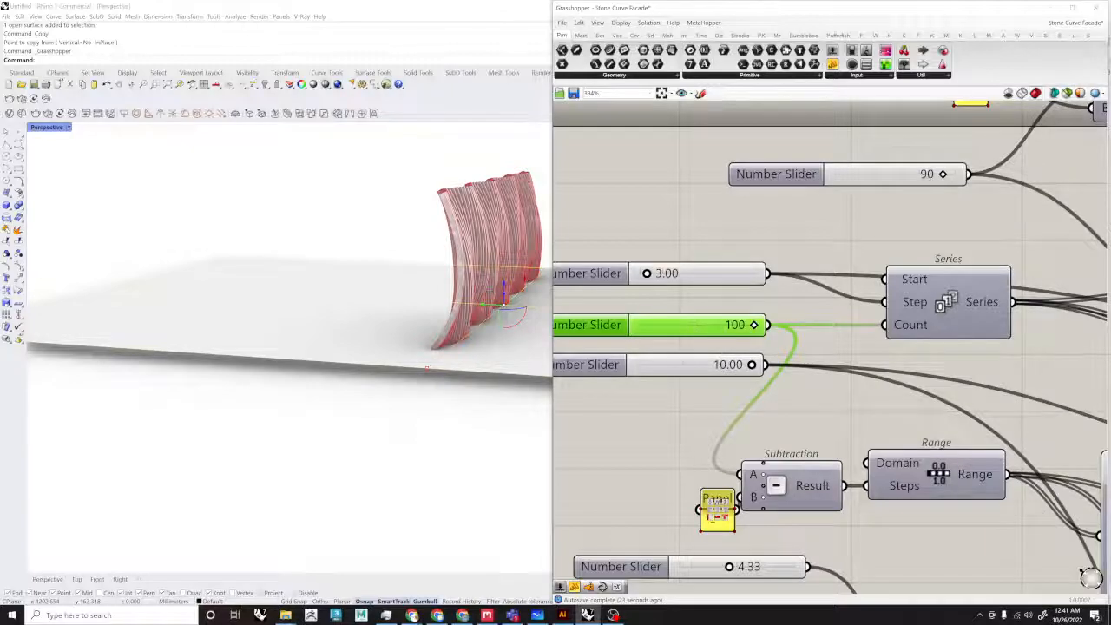
scroll(593, 223, down, 3)
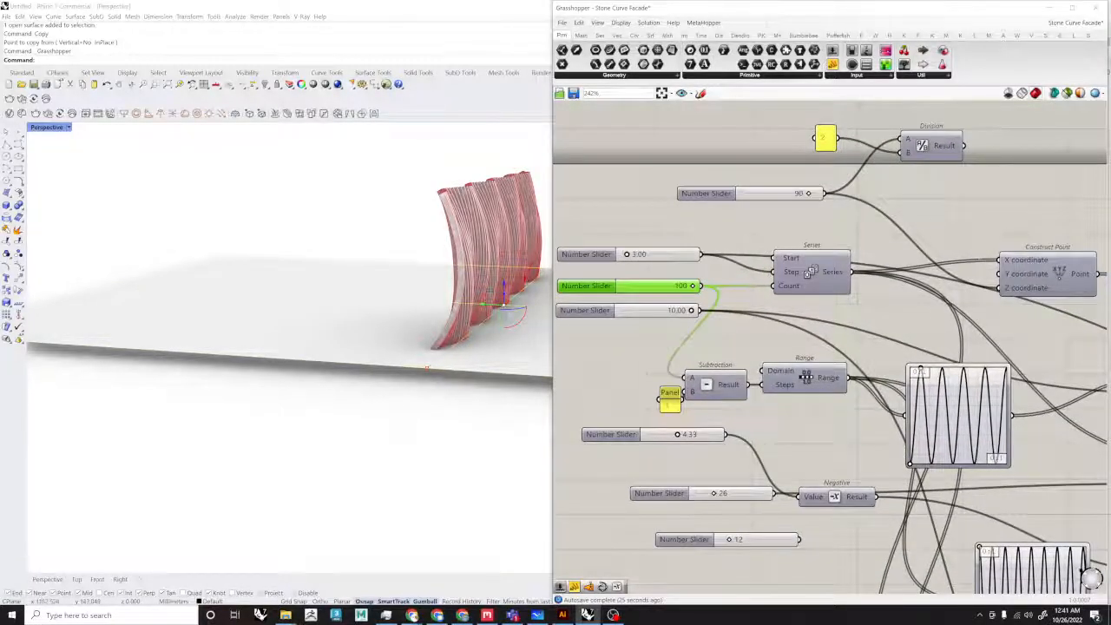
click(1097, 7)
Step: Try to move the ground plane vertically by 90, and undo the move
text(move)
key(Return)
click(99, 60)
click(219, 343)
text(90+)
key(Return)
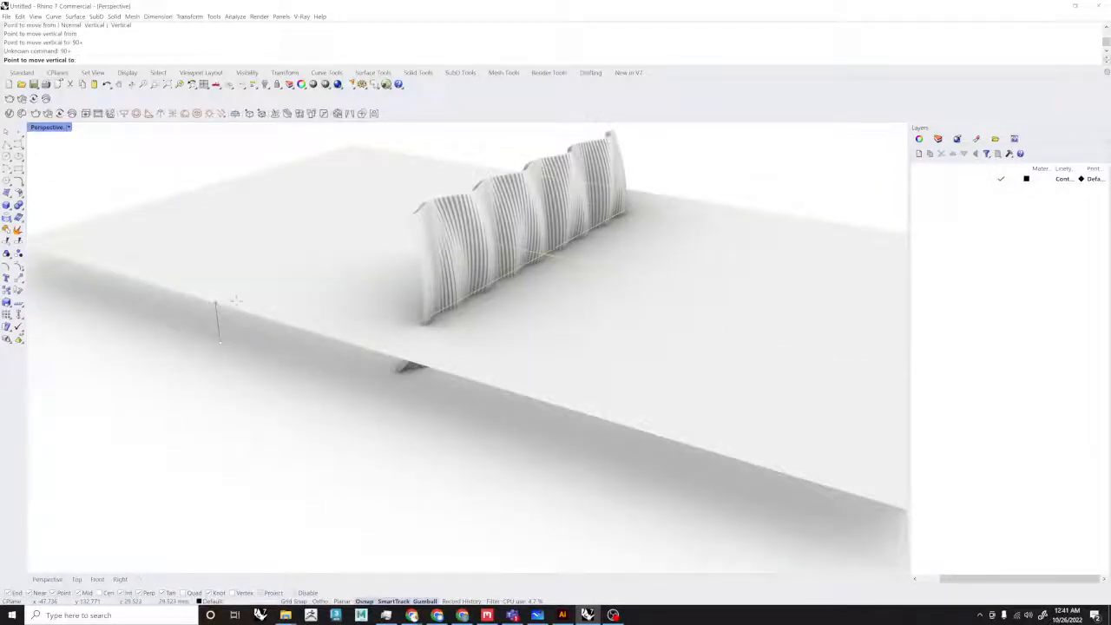
click(521, 316)
key(Return)
click(99, 60)
click(146, 304)
text(90)
key(Return)
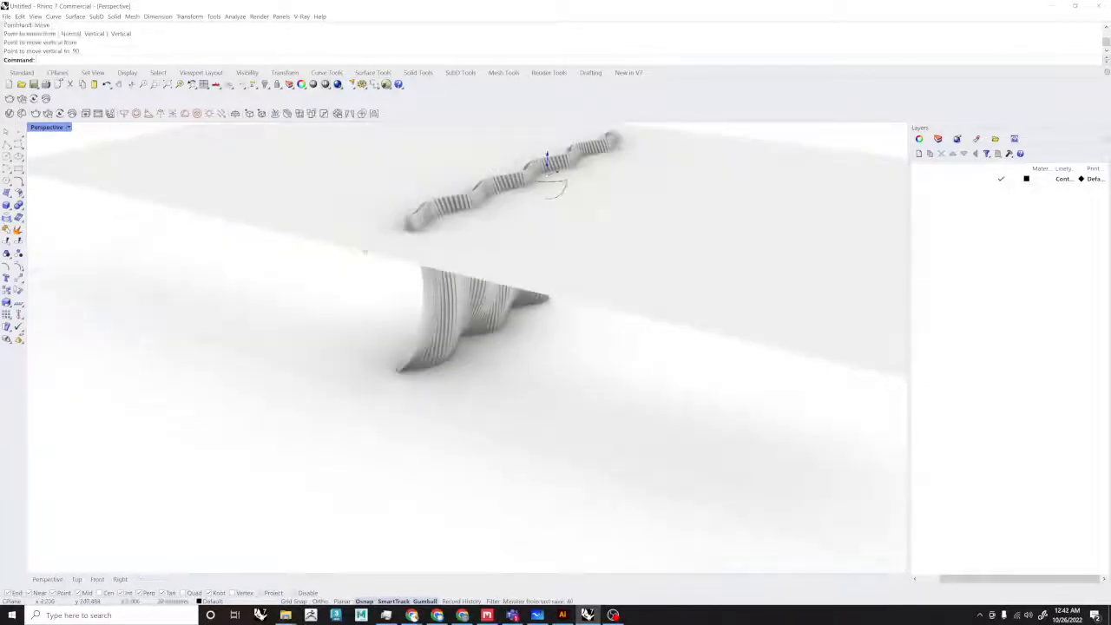
key(ctrl+z)
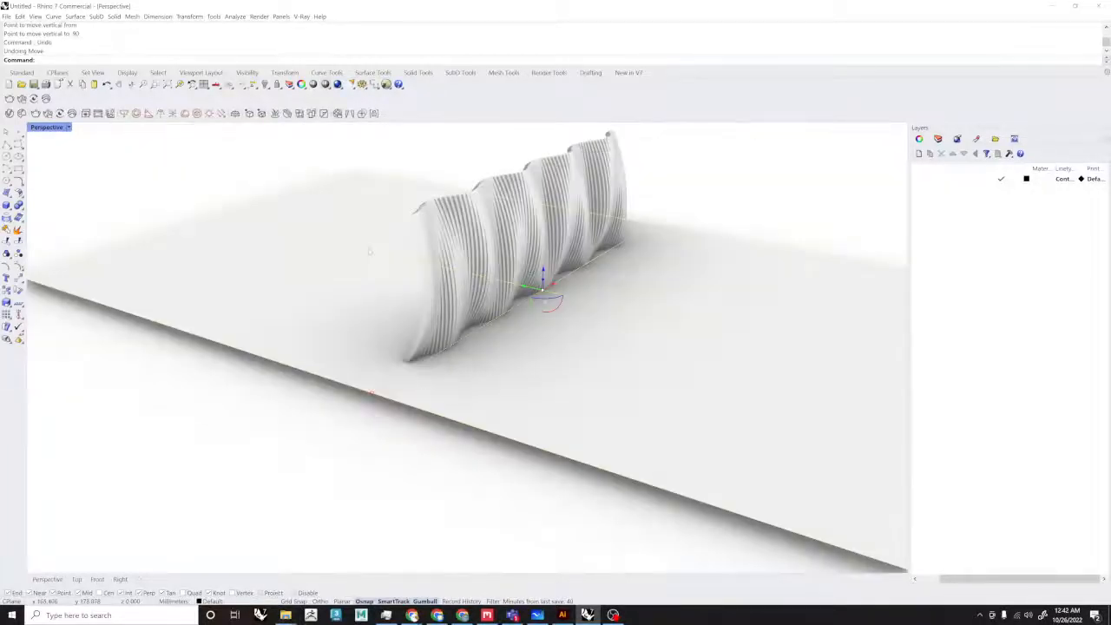
Step: Copy the ground plane vertically by 90 to form a second cutting plane near the wall's upper end
text(copy)
key(Return)
click(82, 60)
click(215, 341)
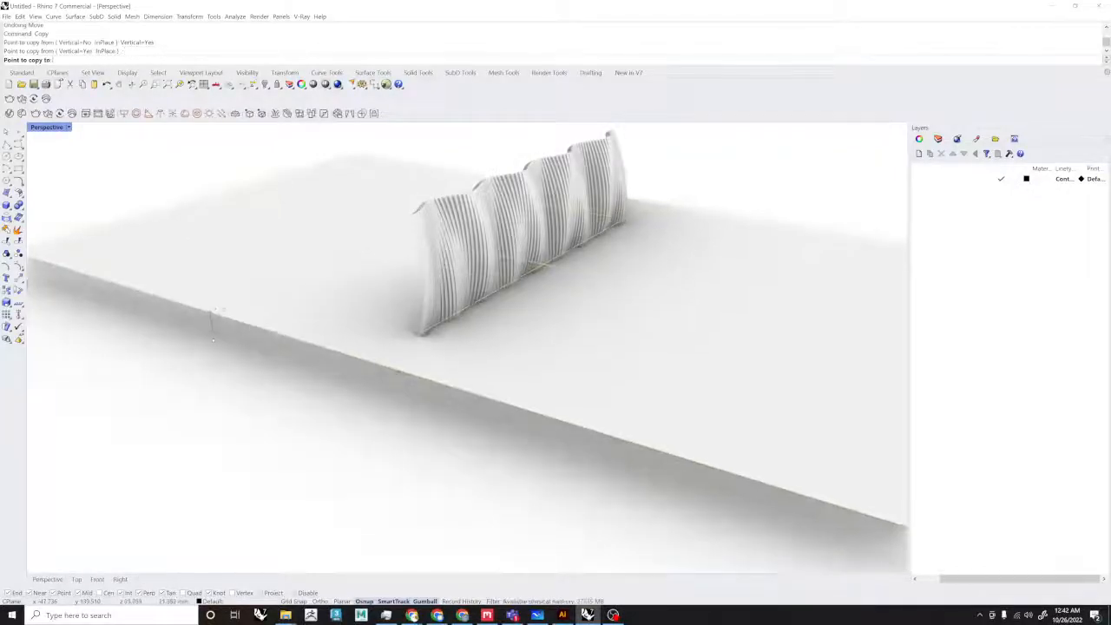
text(90)
key(Return)
key(Return)
scroll(496, 258, down, 5)
right_drag(495, 258, 449, 246)
Step: Split the strips with BooleanSplit, using the ground plane as the cutting surface
text(booleanSplit)
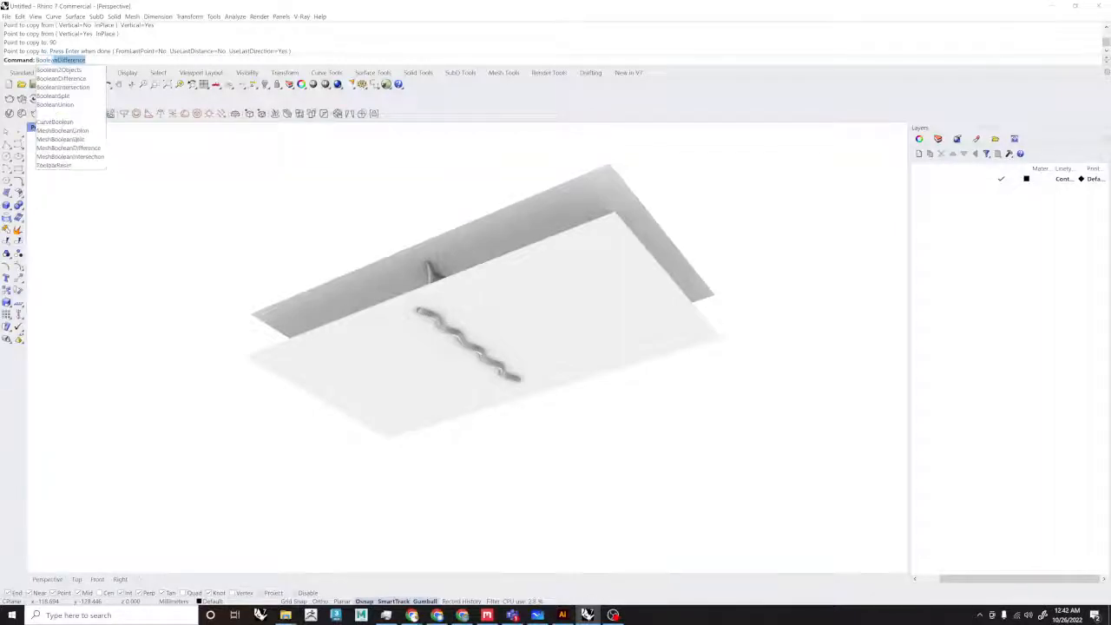
key(Return)
mouse_move(321, 316)
right_down()
mouse_move(438, 331)
mouse_move(477, 303)
mouse_move(477, 314)
right_up()
click(445, 285)
key(Return)
click(497, 306)
key(Return)
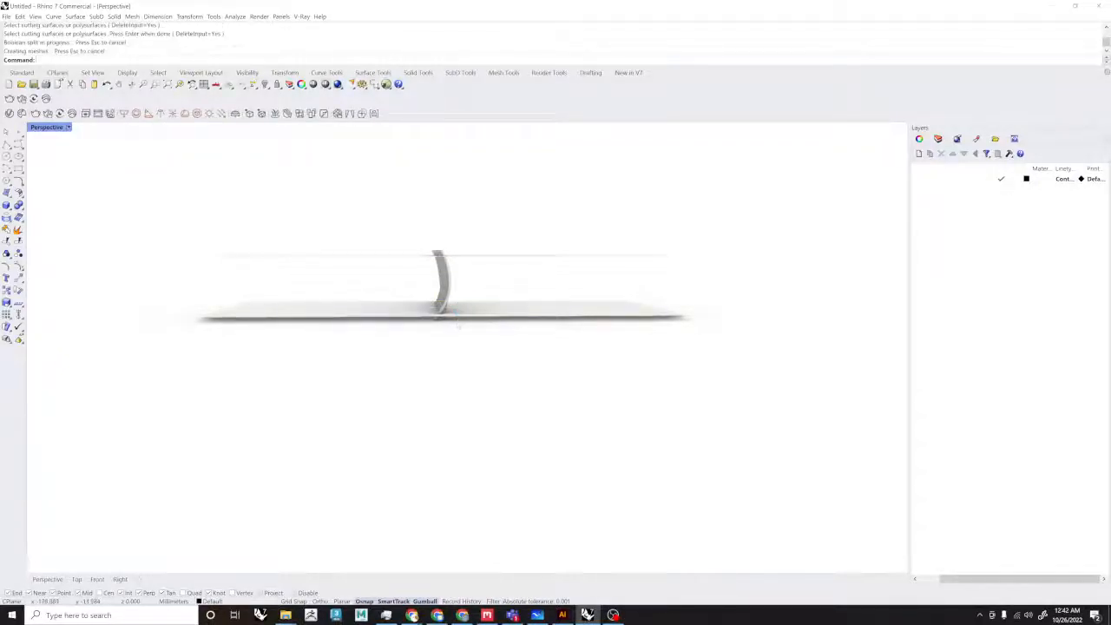
Step: In the Right view, ungroup the strips and delete the cut-off pieces below the ground plane
key(Return)
click(120, 579)
scroll(282, 399, down, 9)
drag(381, 435, 307, 397)
scroll(357, 474, down, 5)
key(Delete)
right_drag(414, 315, 435, 362)
drag(536, 360, 497, 225)
key(Escape)
Step: Split the strips with BooleanSplit, using the upper plane as the cutting surface
text(BooleanSplit)
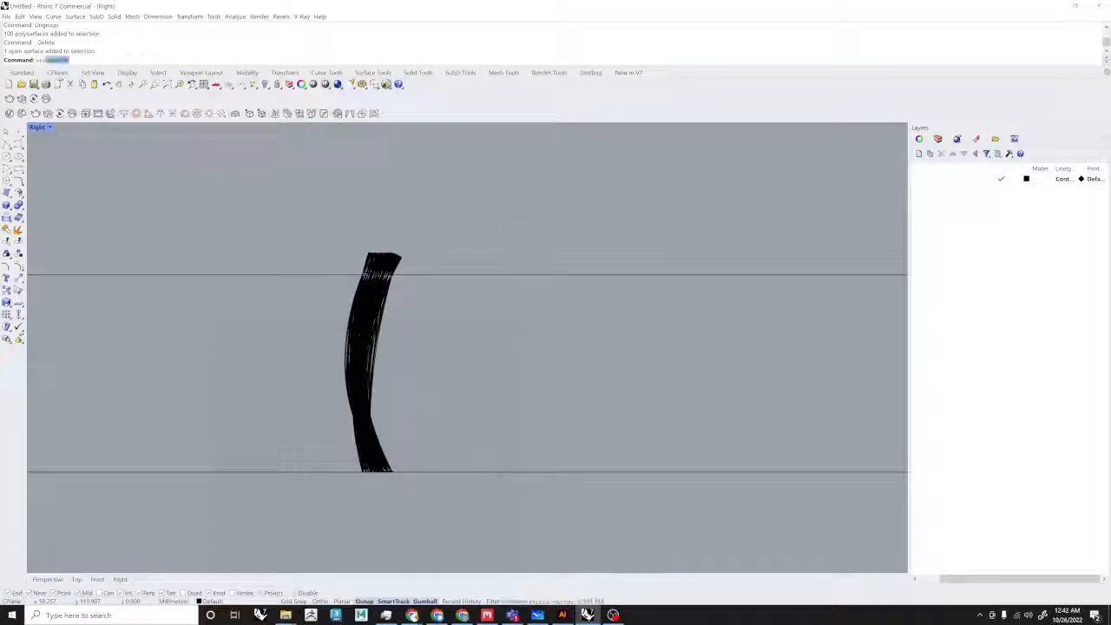
key(Return)
scroll(456, 217, up, 2)
scroll(439, 237, up, 4)
drag(390, 292, 236, 207)
key(Return)
drag(512, 338, 419, 235)
key(Return)
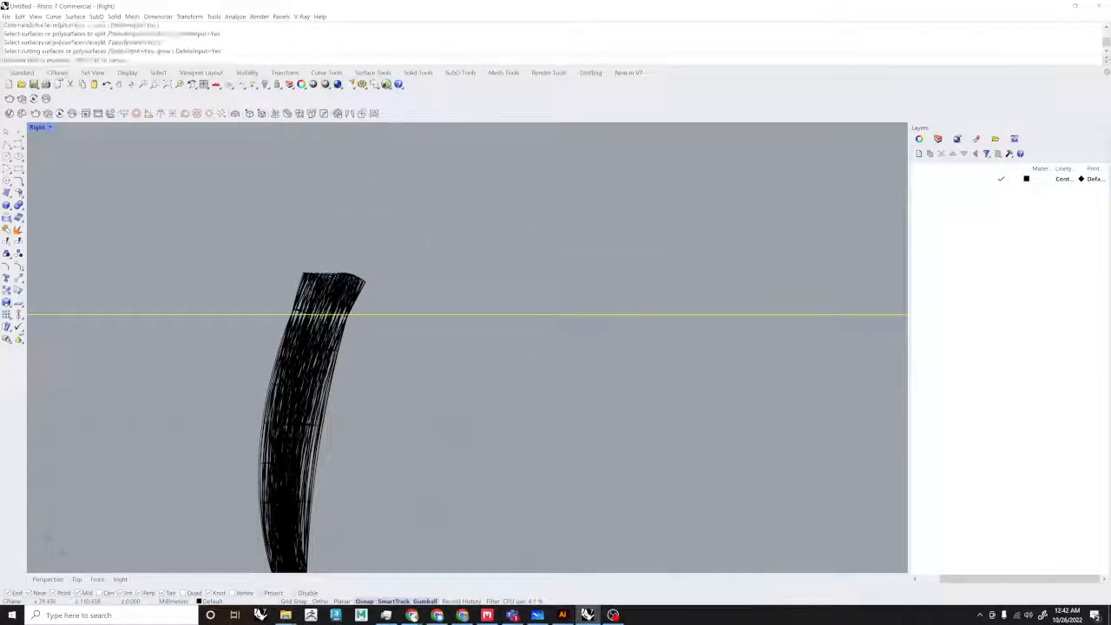
Step: Delete the cut-off strip ends above the upper plane, along with the upper plane itself
scroll(366, 277, up, 6)
drag(387, 319, 231, 276)
scroll(285, 294, down, 9)
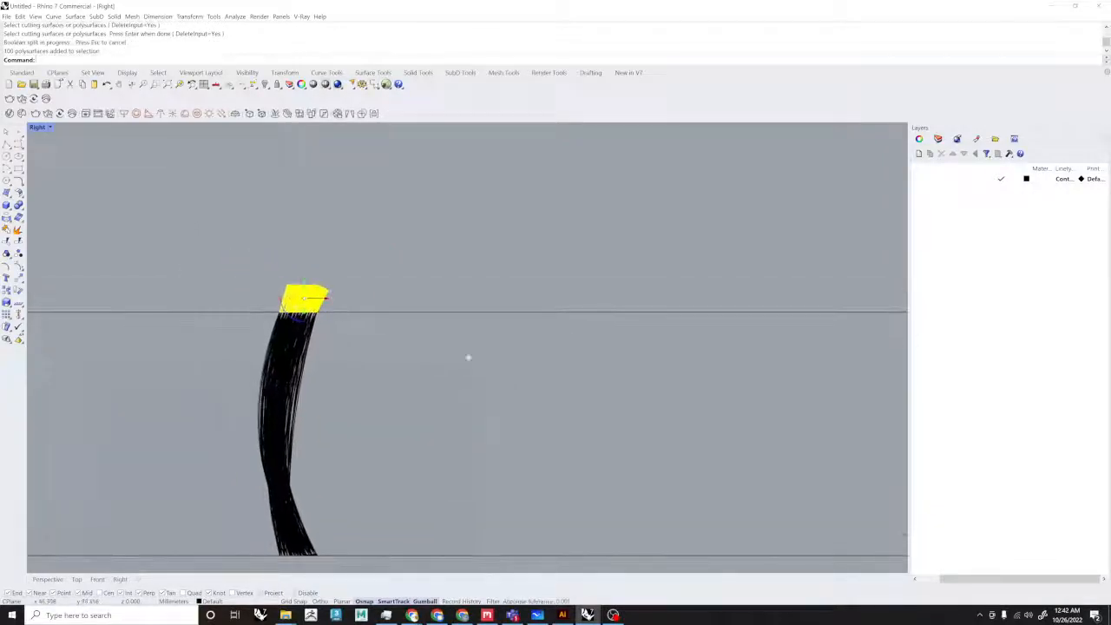
key(Delete)
click(333, 311)
scroll(333, 302, down, 4)
key(Delete)
Step: Return to the Perspective view and delete the ground plane, leaving only the trimmed strips
click(48, 578)
right_drag(399, 310, 429, 280)
scroll(494, 347, up, 3)
scroll(199, 434, down, 8)
scroll(512, 248, up, 6)
scroll(456, 259, down, 6)
click(386, 473)
right_drag(373, 382, 425, 377)
key(Delete)
scroll(417, 380, down, 5)
right_drag(339, 404, 286, 390)
scroll(469, 394, up, 5)
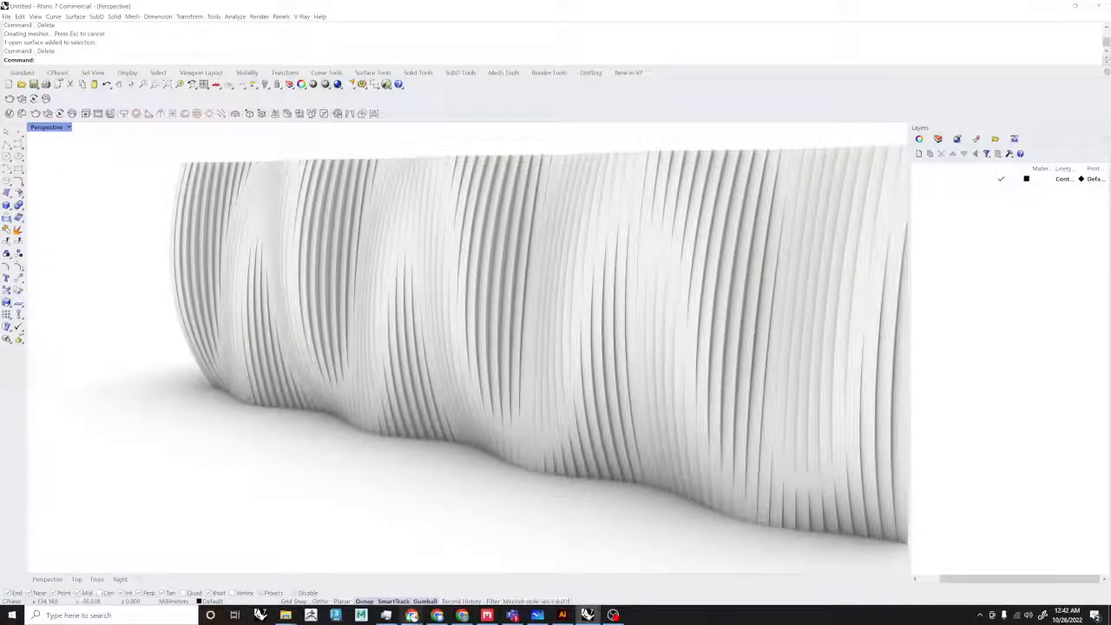
Step: Switch to Chrome and view the previous stone facade reference photo in the Instagram post
mouse_move(411, 614)
click(466, 569)
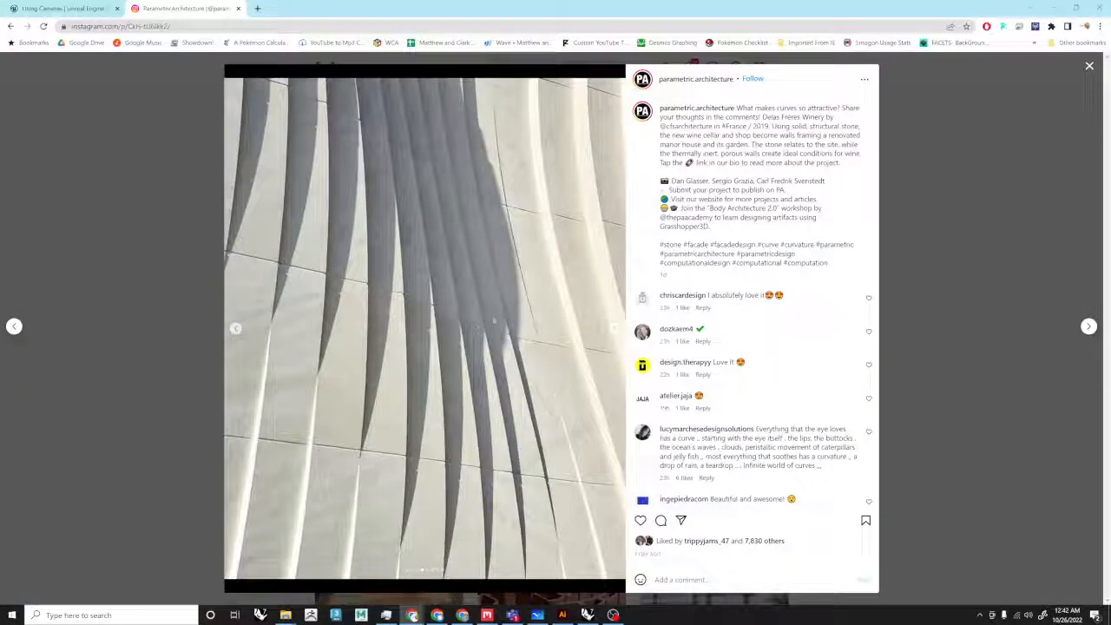
click(238, 329)
drag(555, 9, 0, 235)
Step: Inspect the trimmed wall's ribs and edges in Rhino against the reference photo, and switch back to Chrome
right_drag(330, 347, 408, 325)
right_drag(486, 326, 391, 347)
scroll(469, 235, up, 6)
mouse_move(469, 235)
right_down()
mouse_move(555, 228)
mouse_move(549, 287)
mouse_move(463, 338)
mouse_move(454, 235)
mouse_move(521, 312)
right_up()
scroll(521, 286, down, 6)
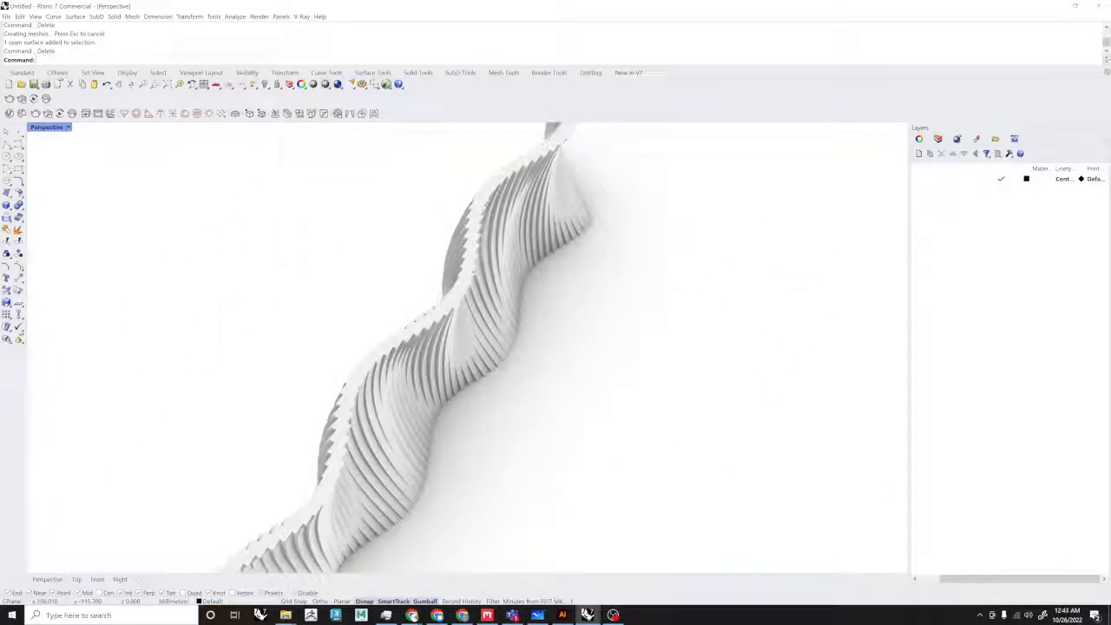
click(414, 616)
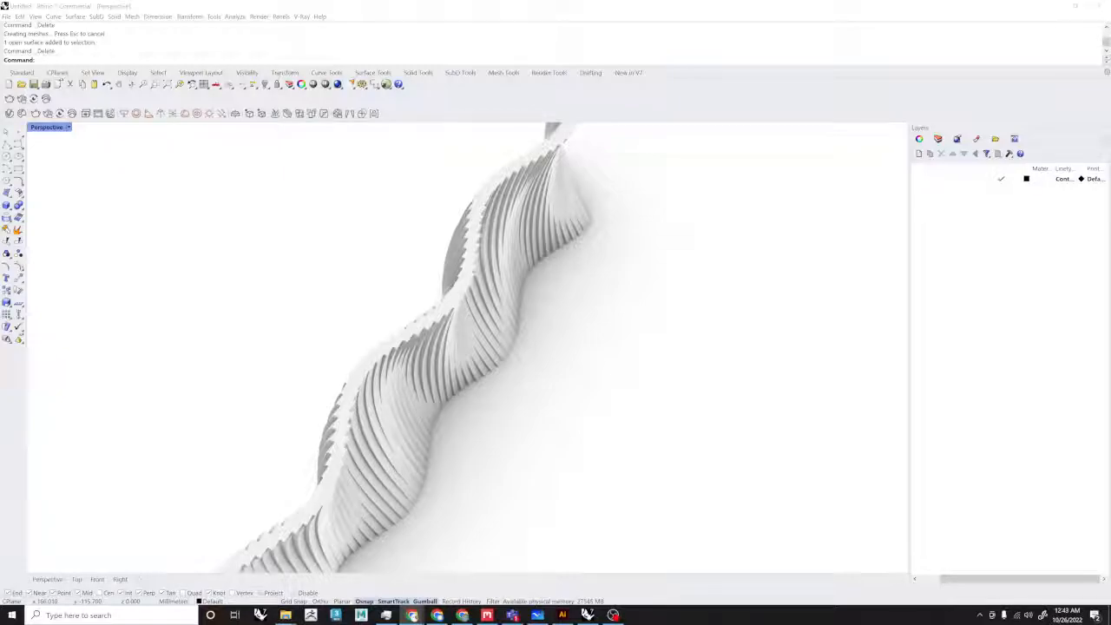
Step: Bring up the Grasshopper definition beside the trimmed wall for a brief look, and close its window again
right_drag(486, 313, 431, 319)
scroll(408, 340, down, 5)
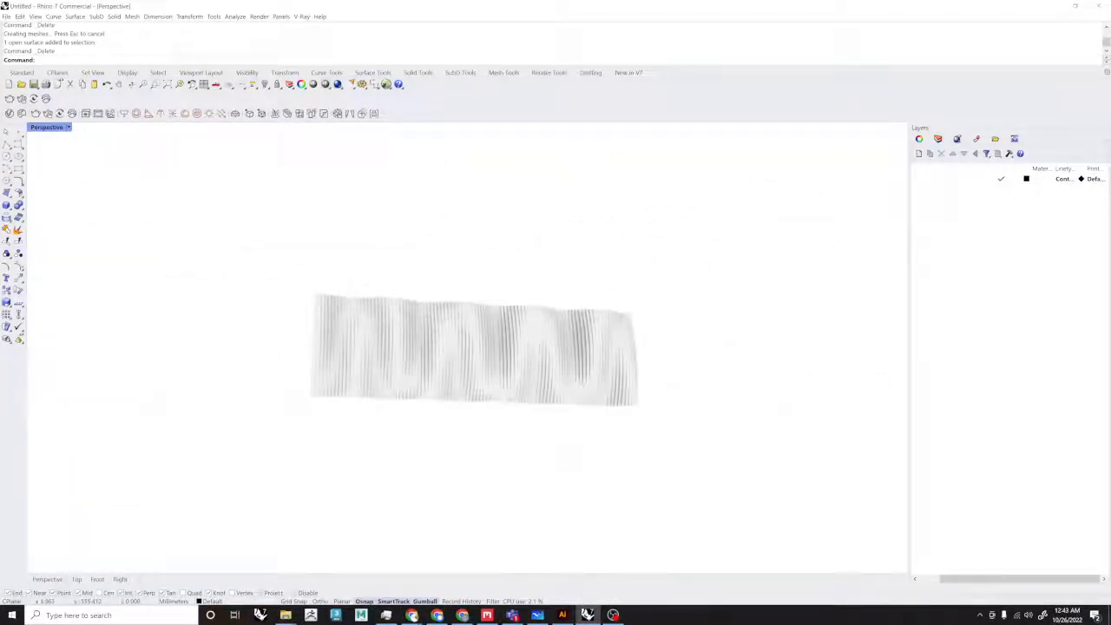
click(374, 84)
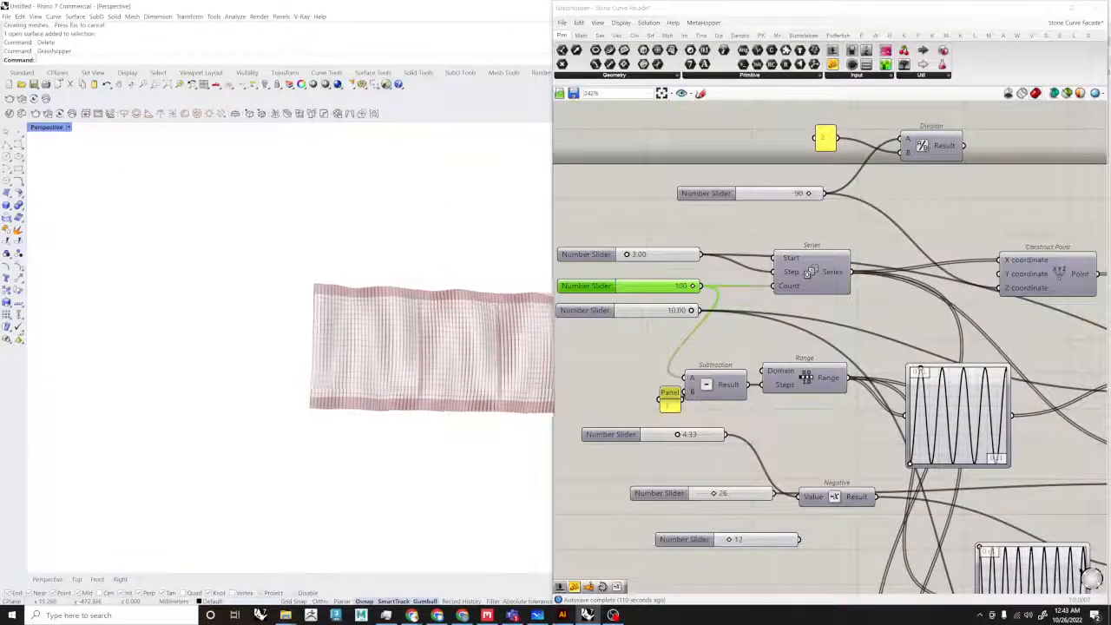
scroll(407, 241, down, 8)
click(1097, 7)
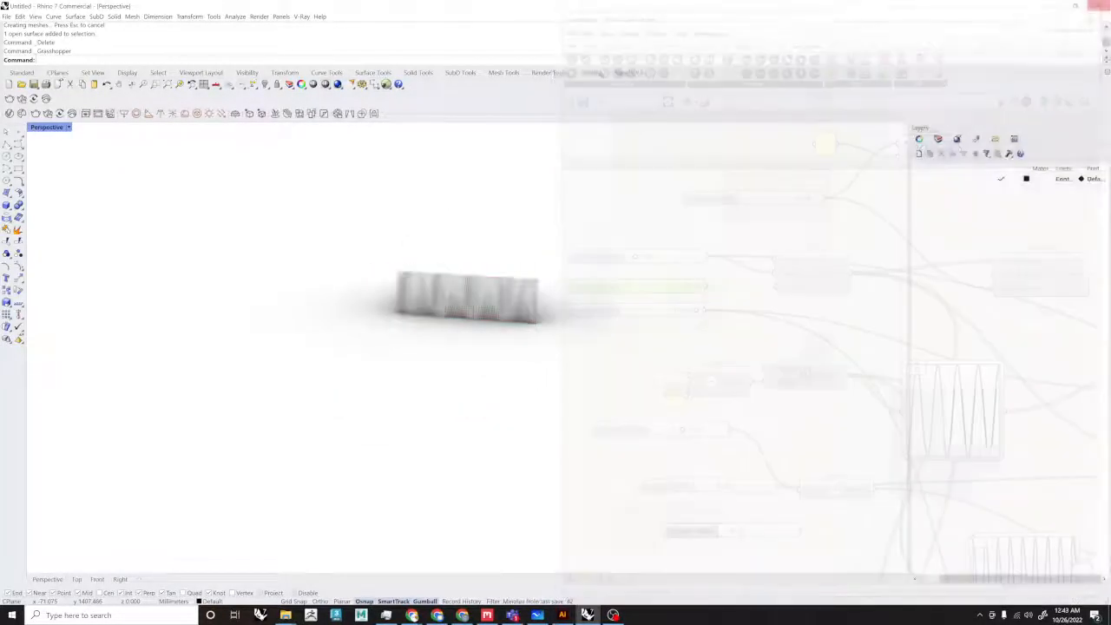
Step: Zoom the Perspective view to all selected wall strips, clear the selection, and inspect the finished facade at an angle
scroll(574, 271, up, 8)
drag(611, 256, 218, 313)
drag(592, 432, 161, 192)
text(ZS)
key(Return)
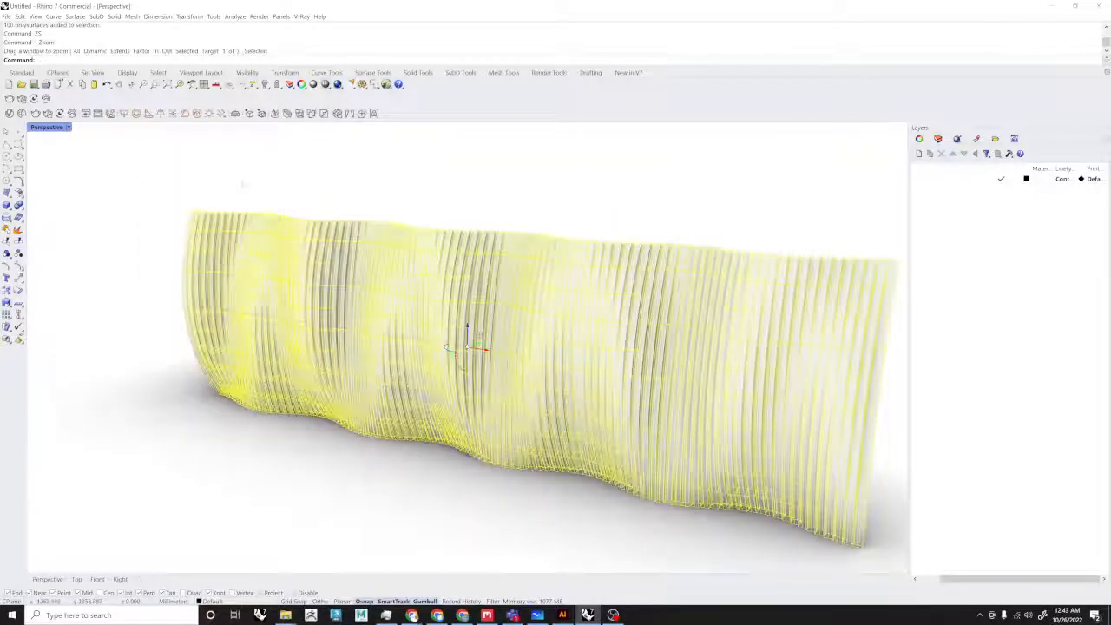
click(409, 163)
shift+right_drag(538, 228, 444, 232)
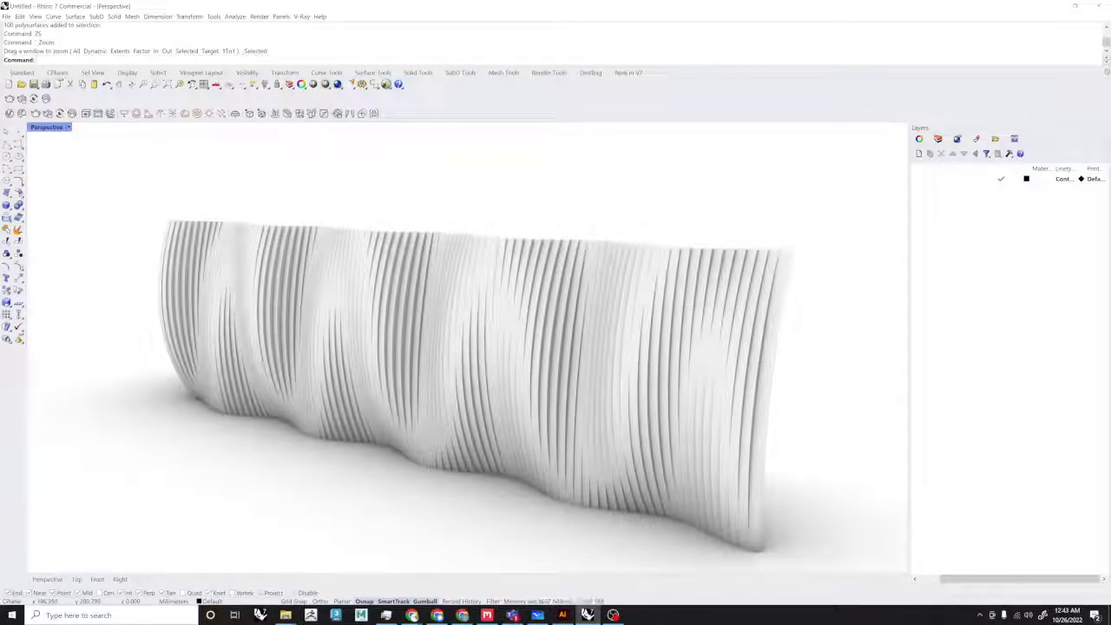
mouse_move(657, 401)
right_down()
mouse_move(686, 389)
mouse_move(652, 404)
right_up()
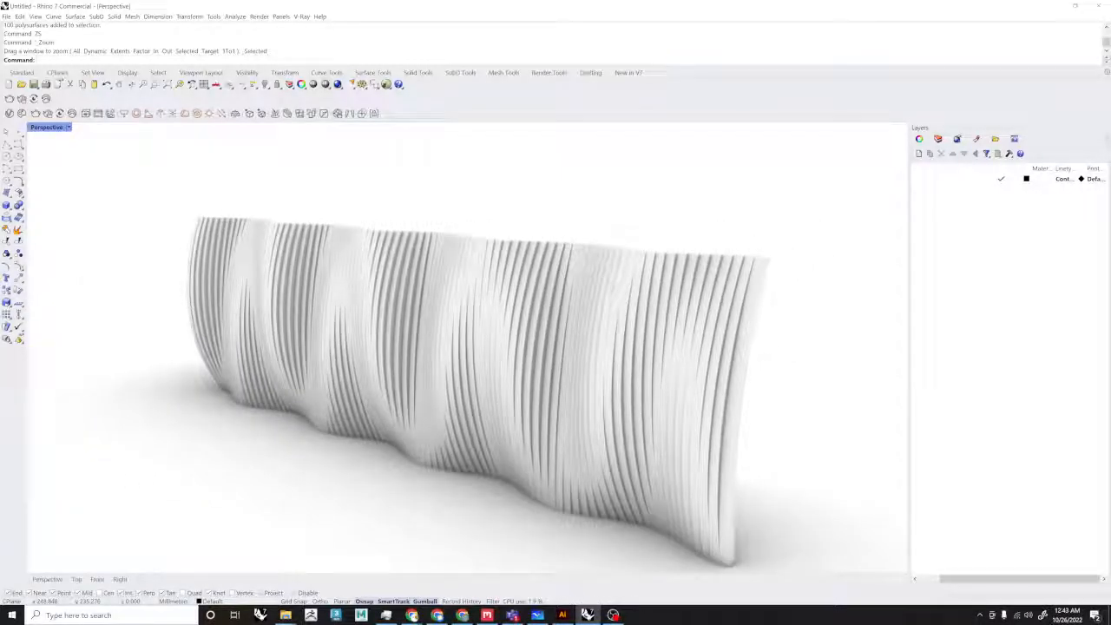